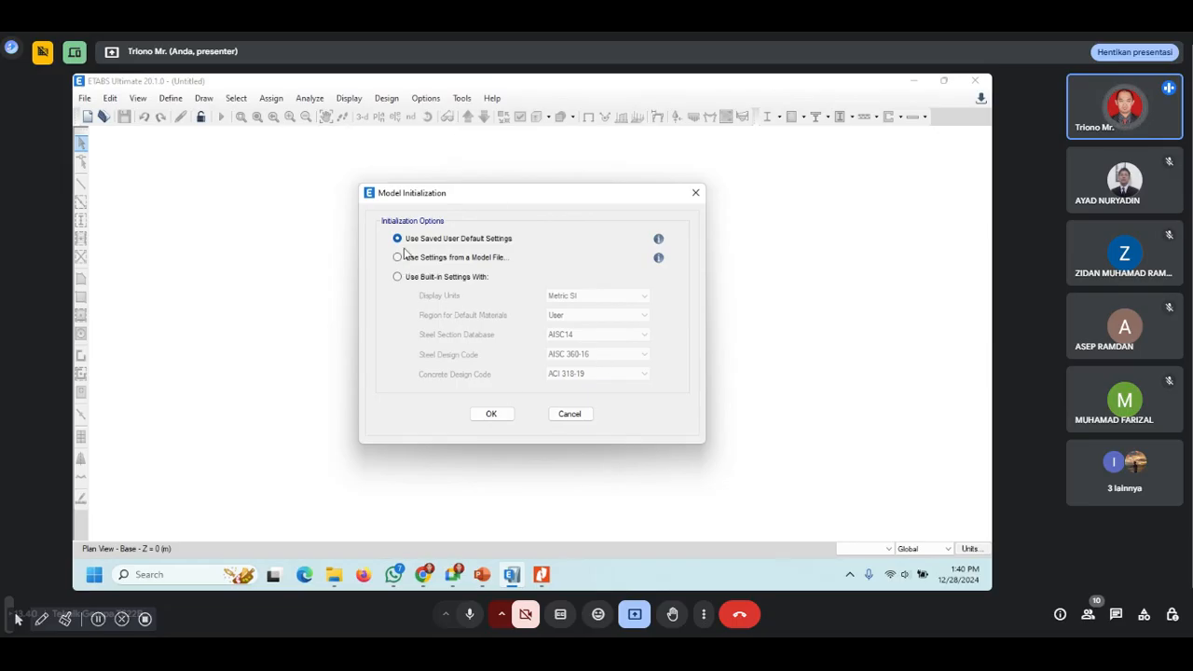
Step: Initialize the model with built-in Metric SI settings, the AISC14 section database, steel code AISC 360-16 and concrete code ACI 318-19
click(398, 276)
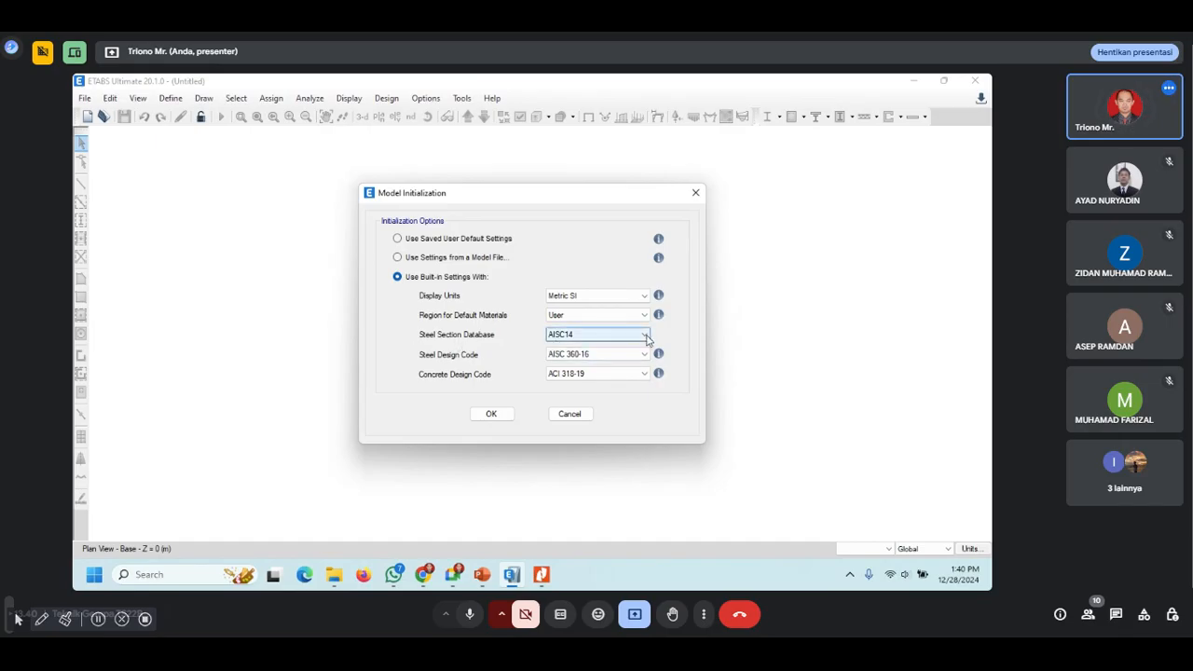
click(644, 336)
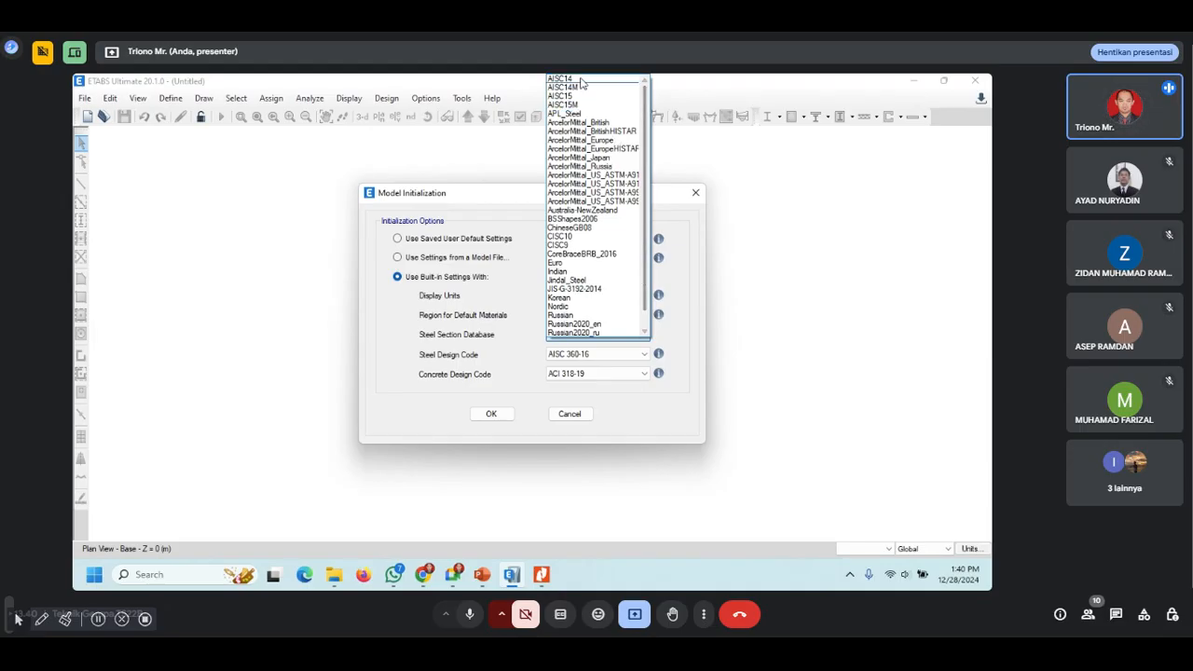
click(611, 80)
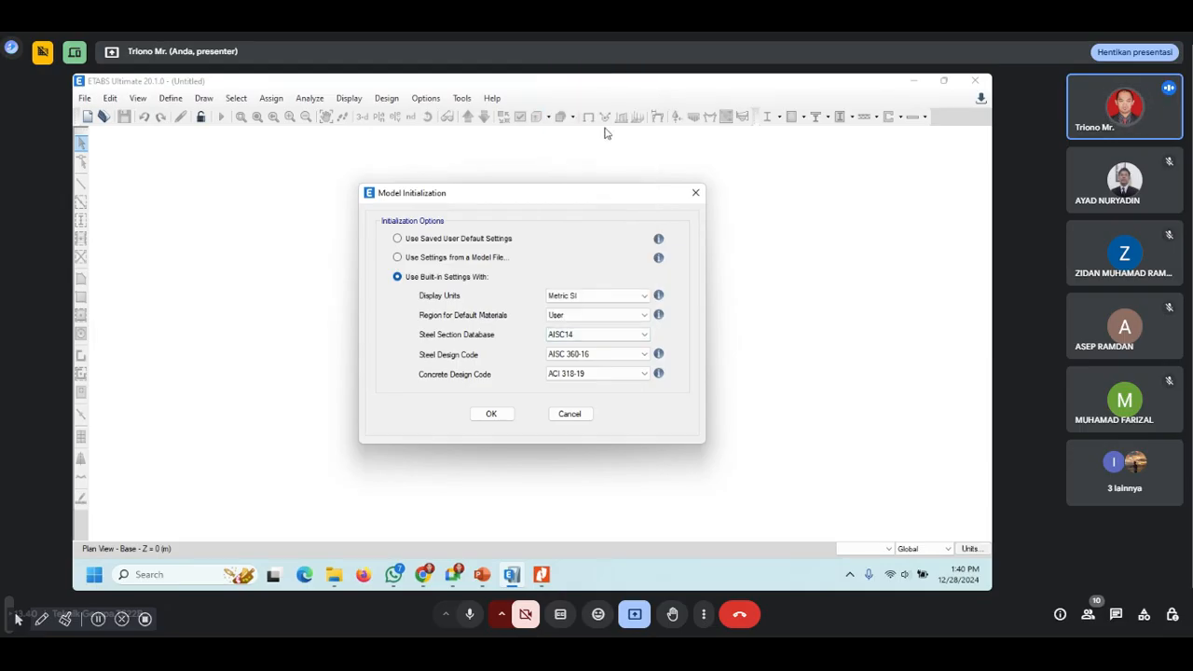
click(643, 355)
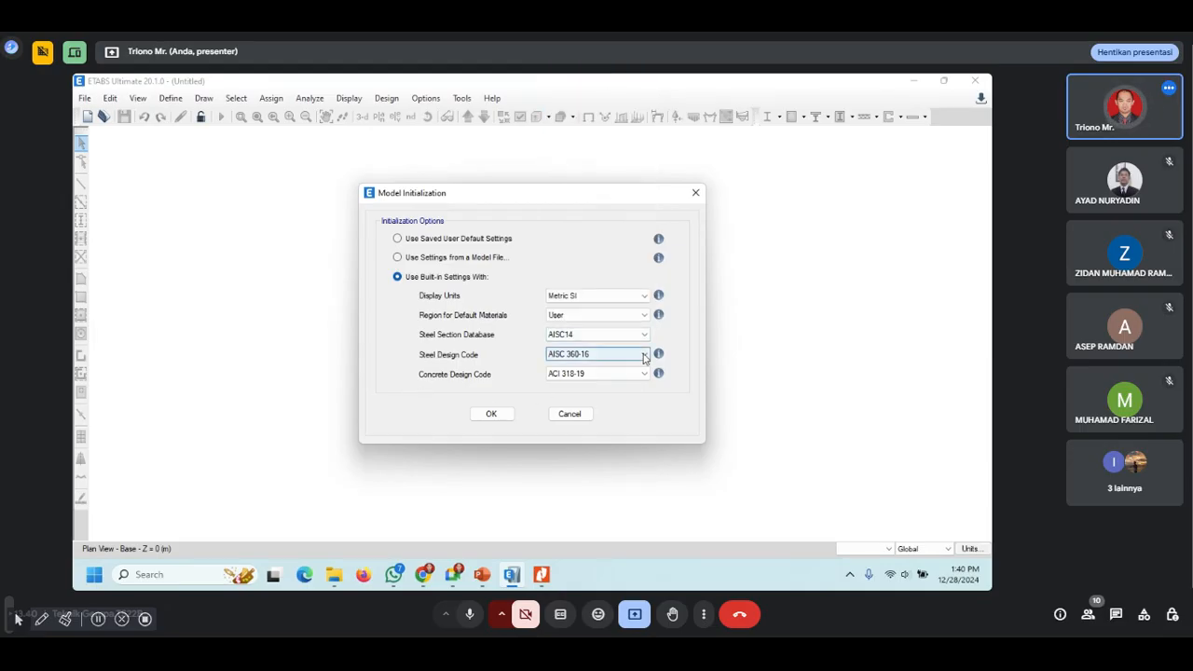
click(756, 355)
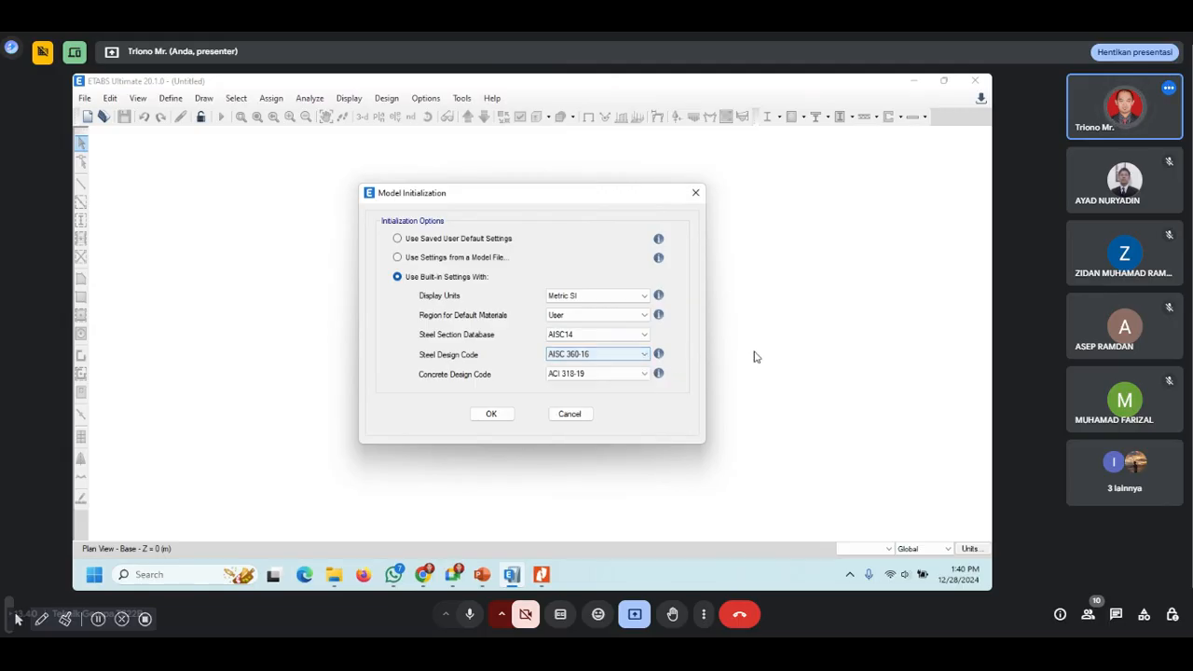
click(643, 375)
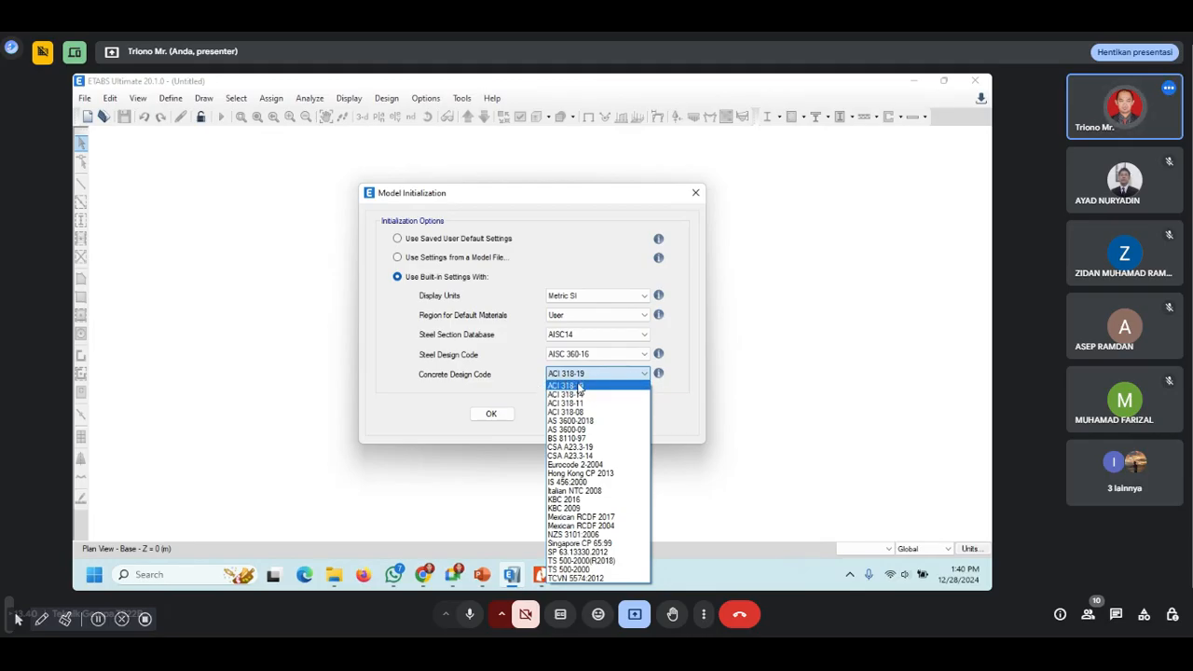
click(579, 386)
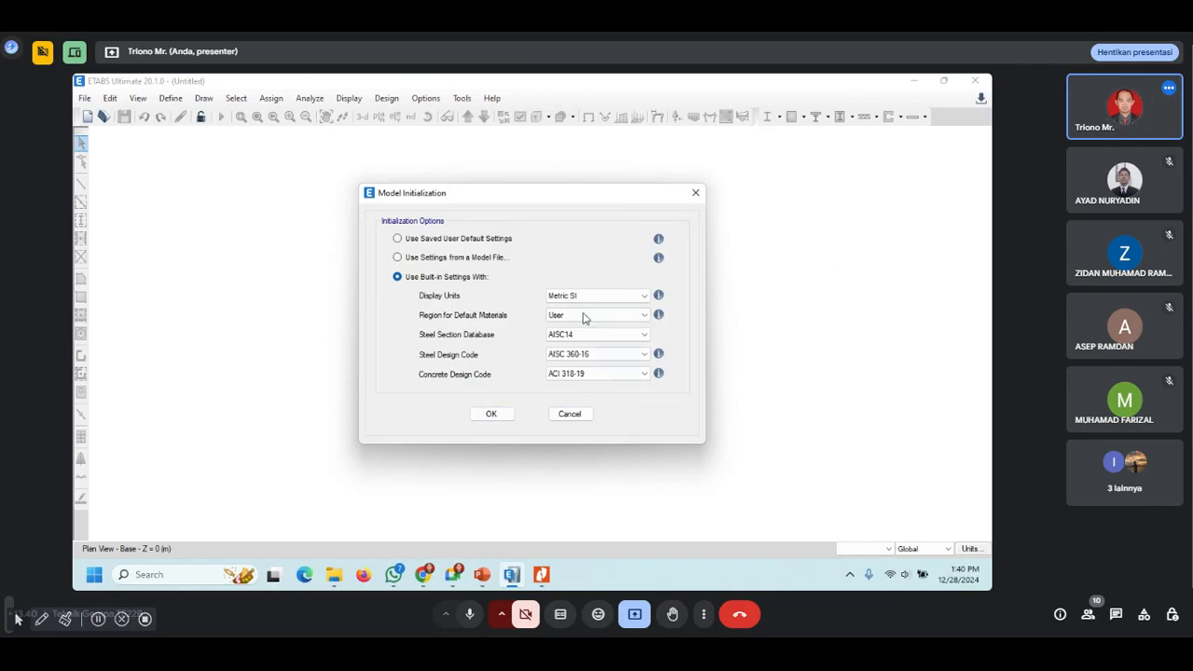
click(491, 415)
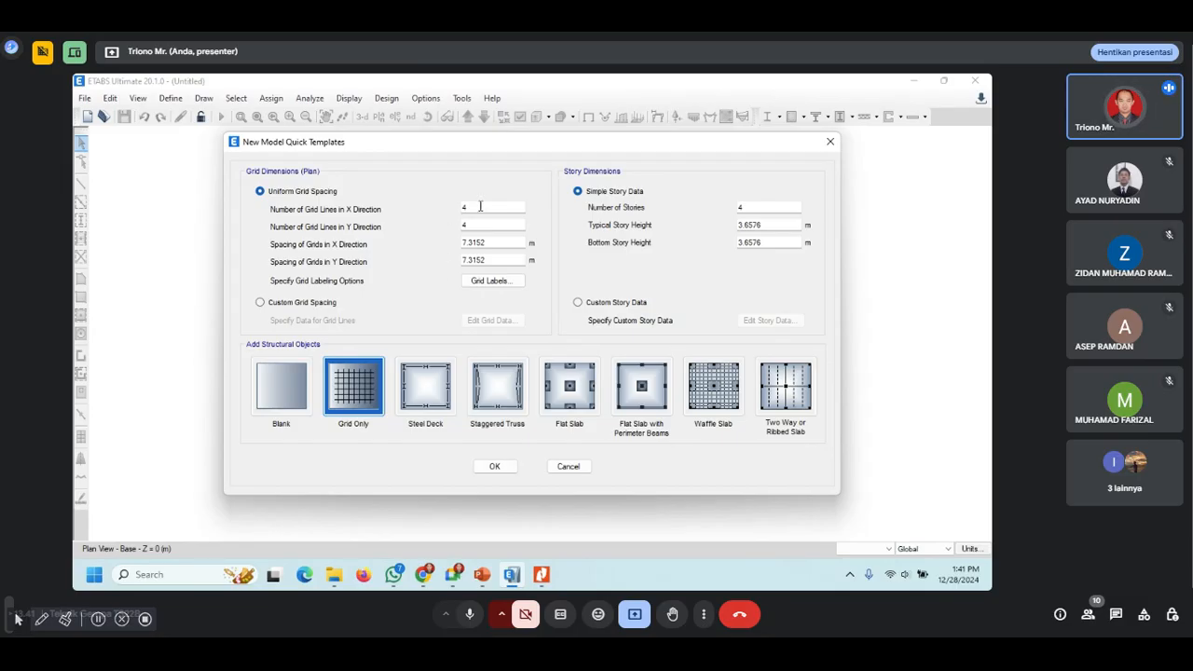
Step: Set the uniform plan grid to 7 lines in X and 7 in Y, spaced 5 m in X and 4.5 m in Y
drag(480, 206, 457, 206)
text(7)
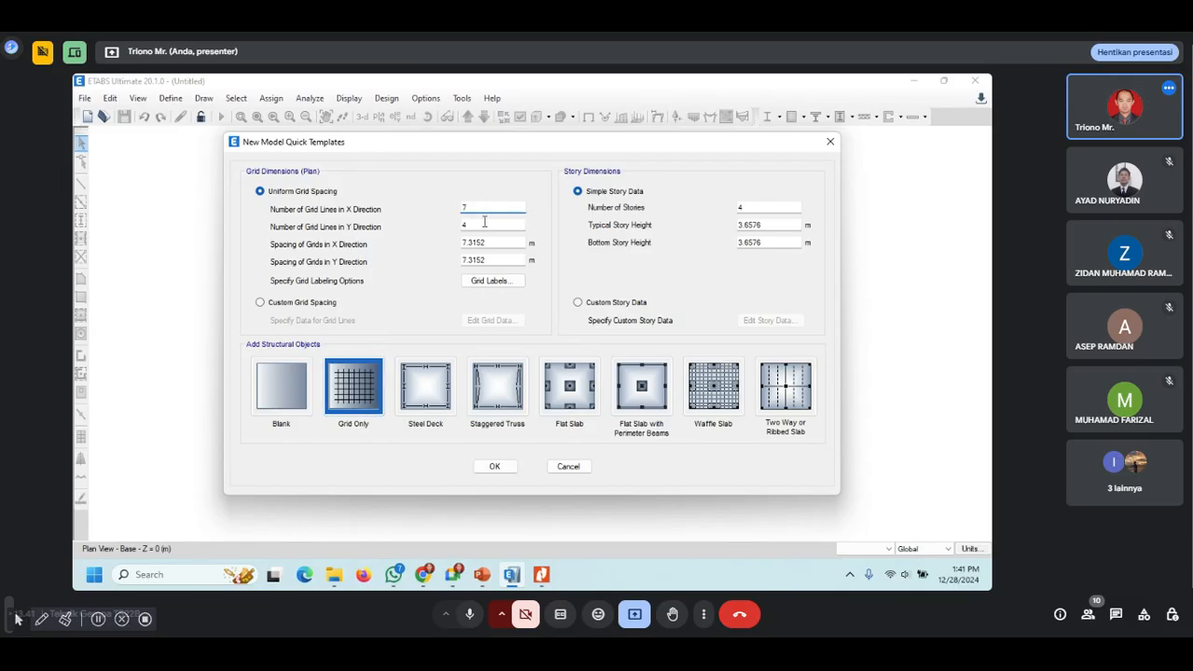
key(Tab)
text(7)
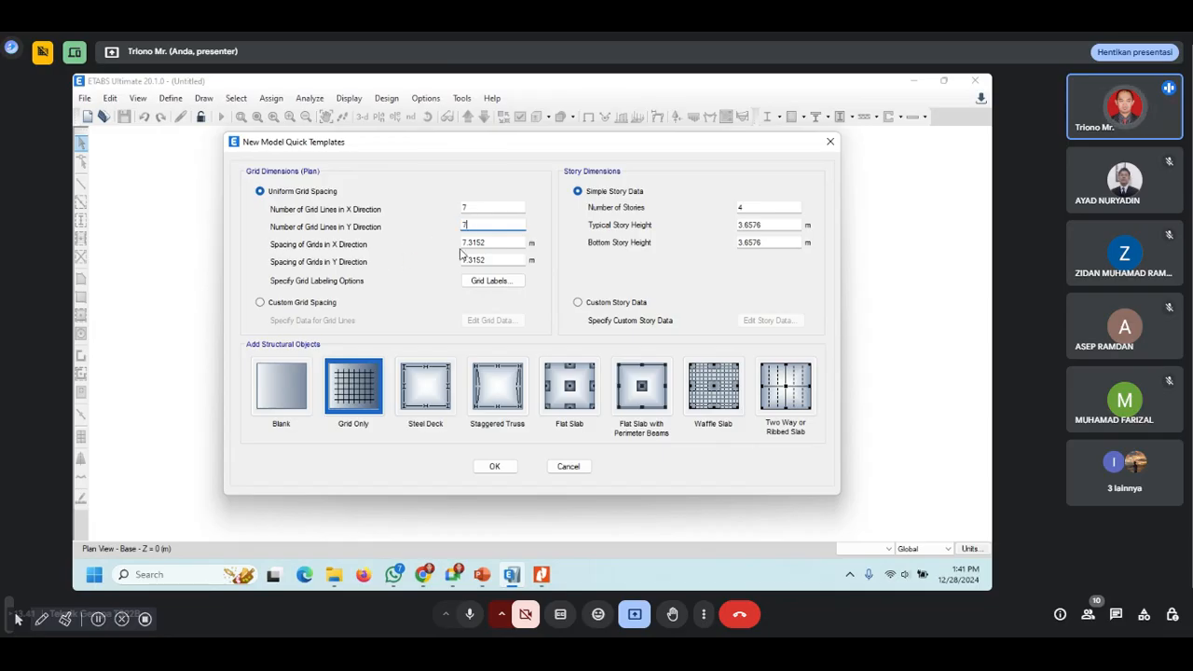
key(Tab)
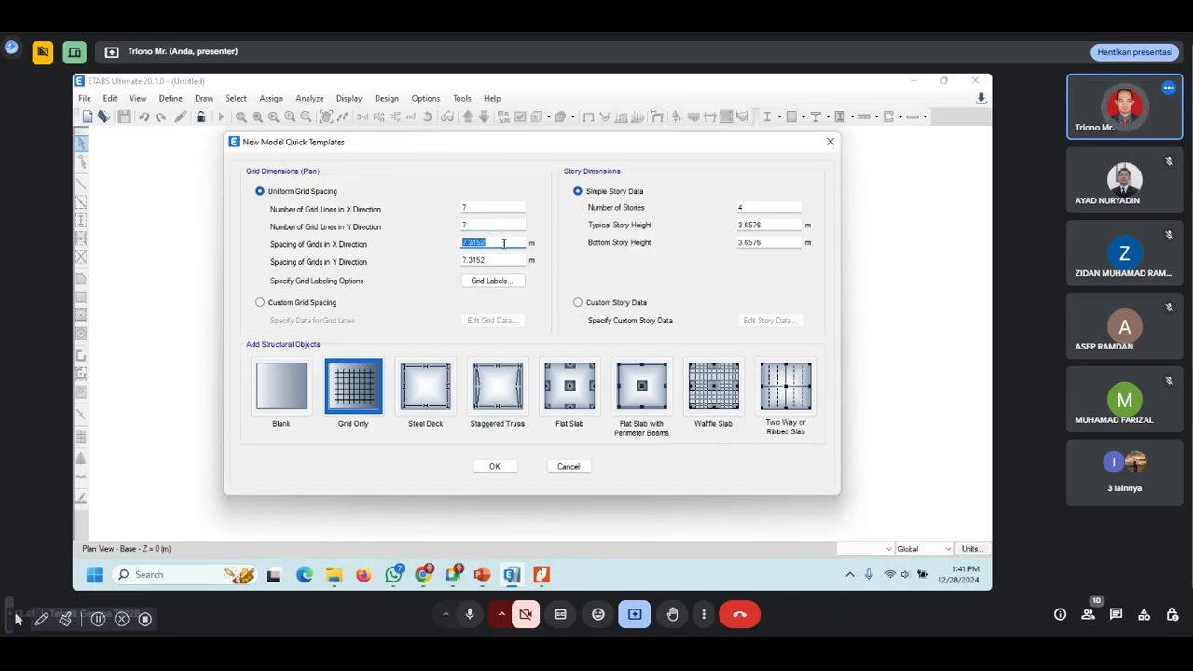
text(5)
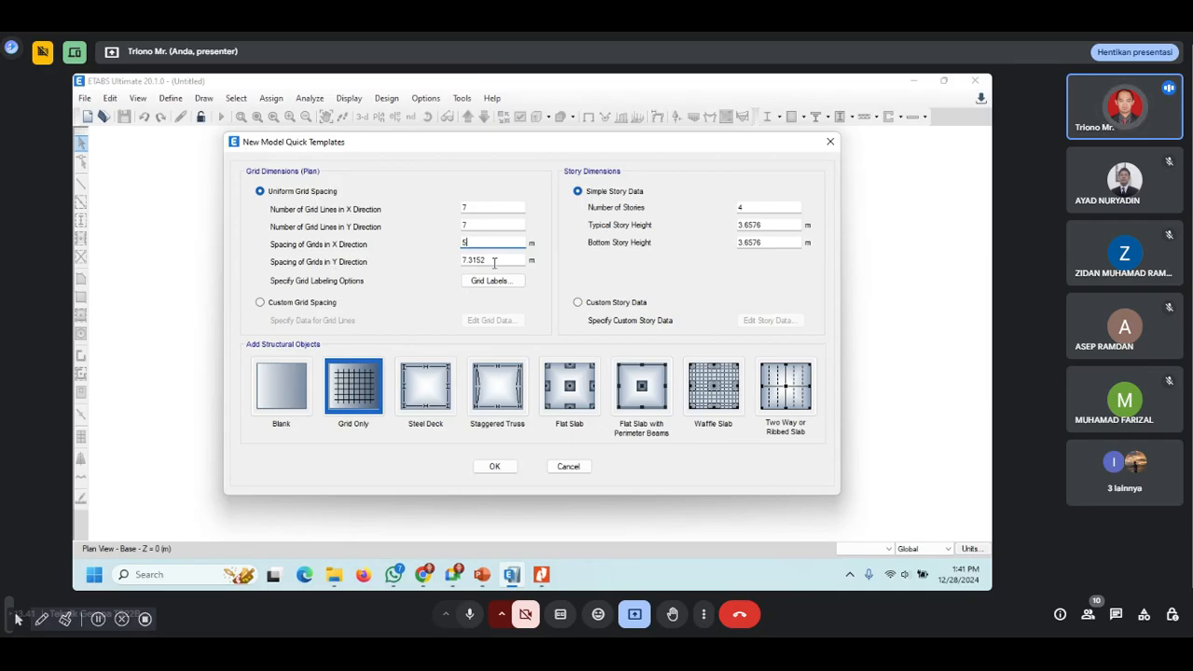
key(Tab)
text(4)
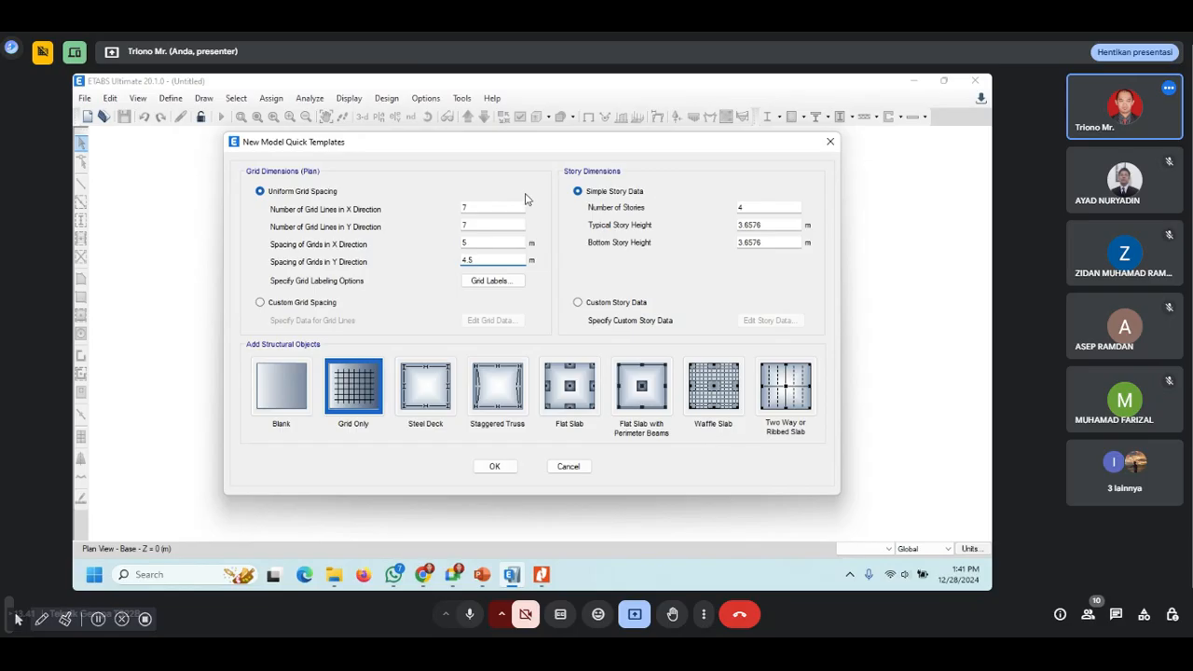
Step: Set 6 stories with typical and bottom story heights of 4 m, and create the Grid Only model
double_click(763, 207)
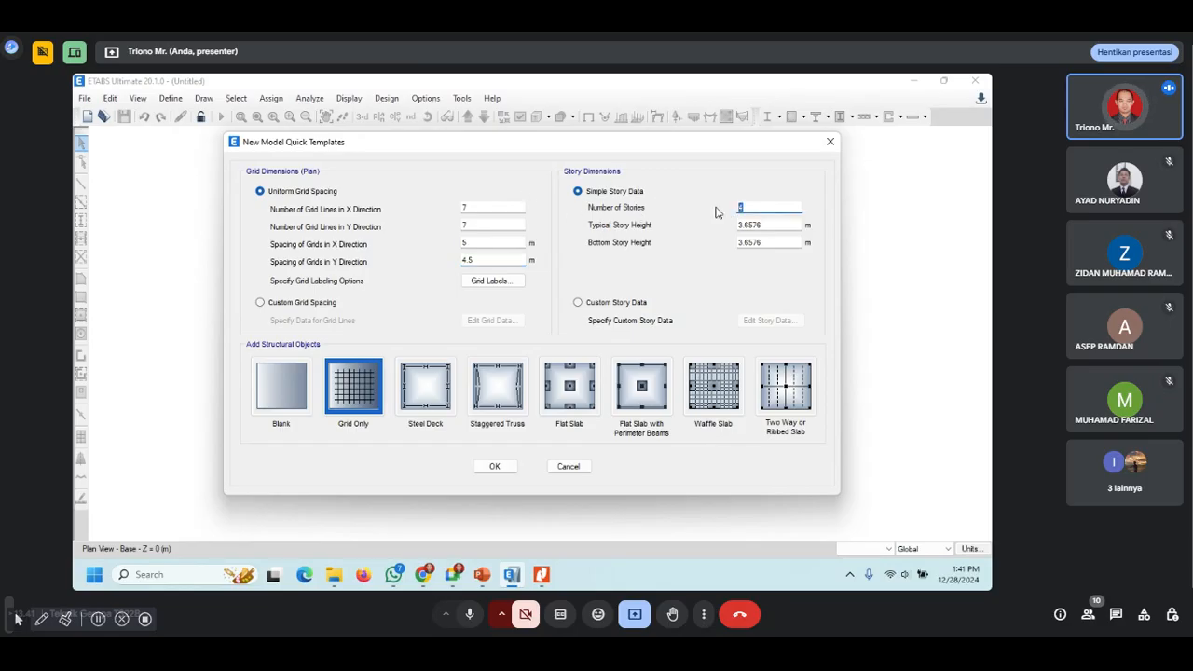
text(6)
key(Tab)
text(4)
key(Tab)
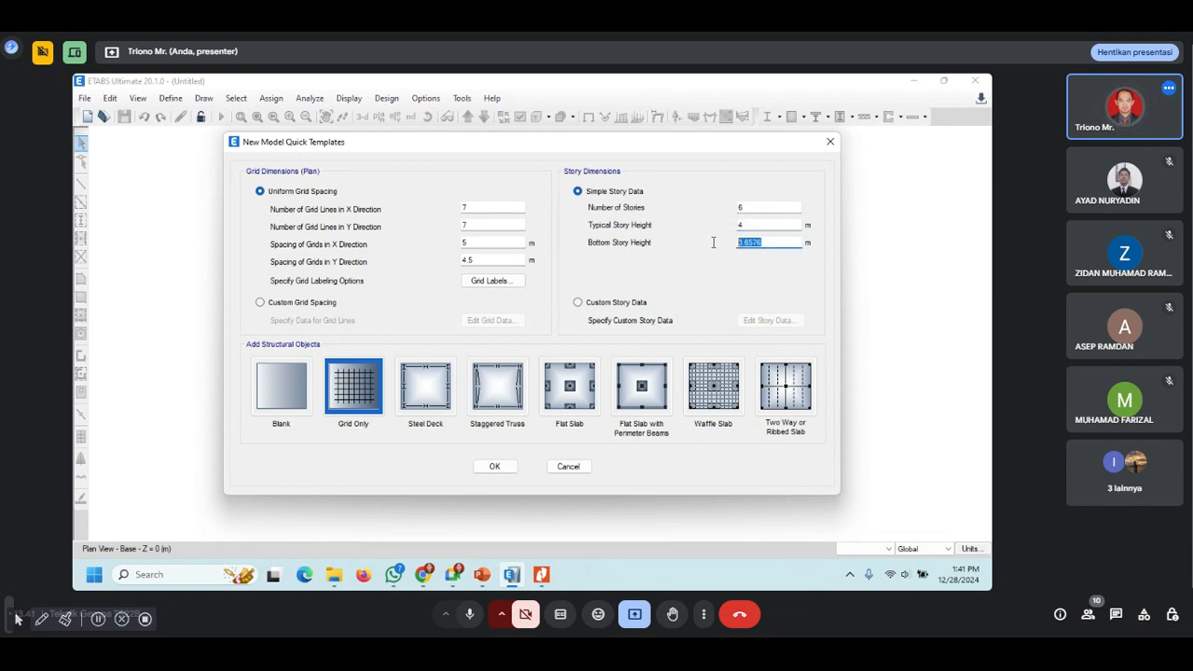
text(4)
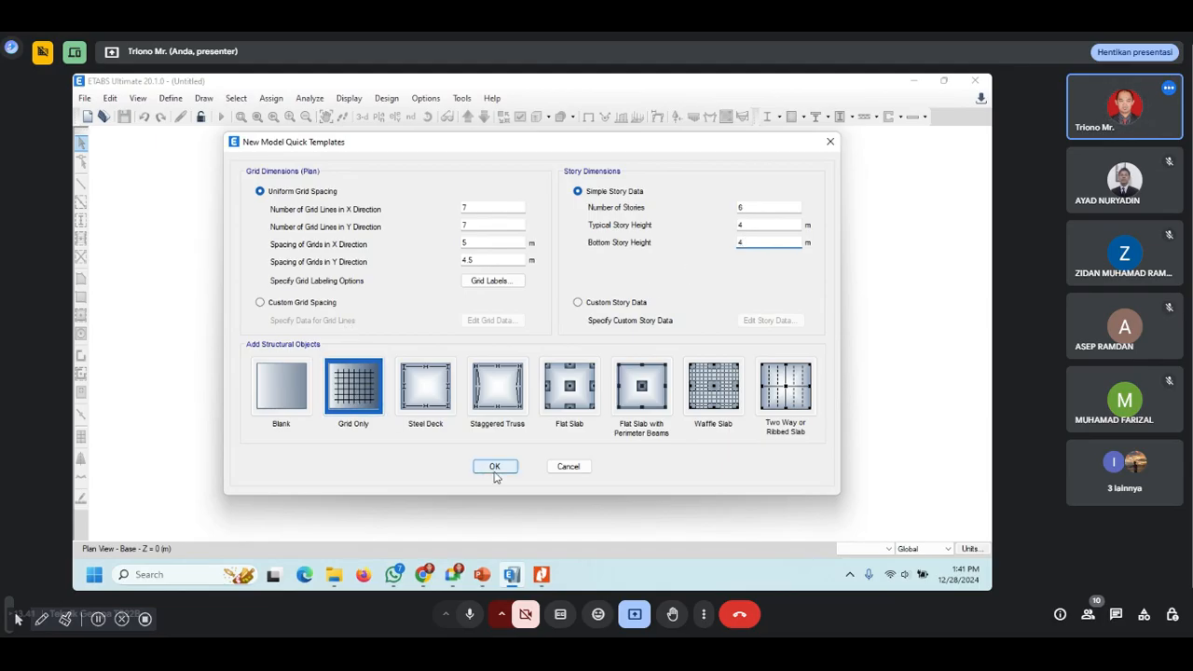
click(496, 467)
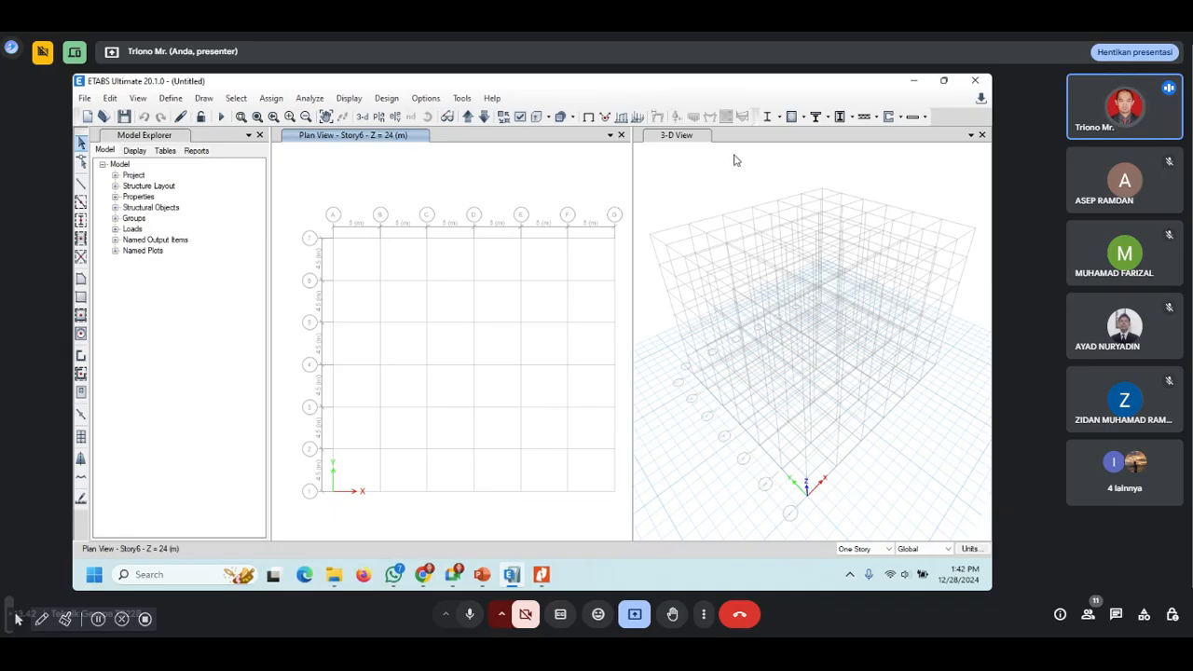
Step: Open the presentation 1. TEKNIK GEMPA DIMENSI BALOK.pptx from the Materi folder inside Teknik Gempa 2024
click(334, 574)
double_click(410, 249)
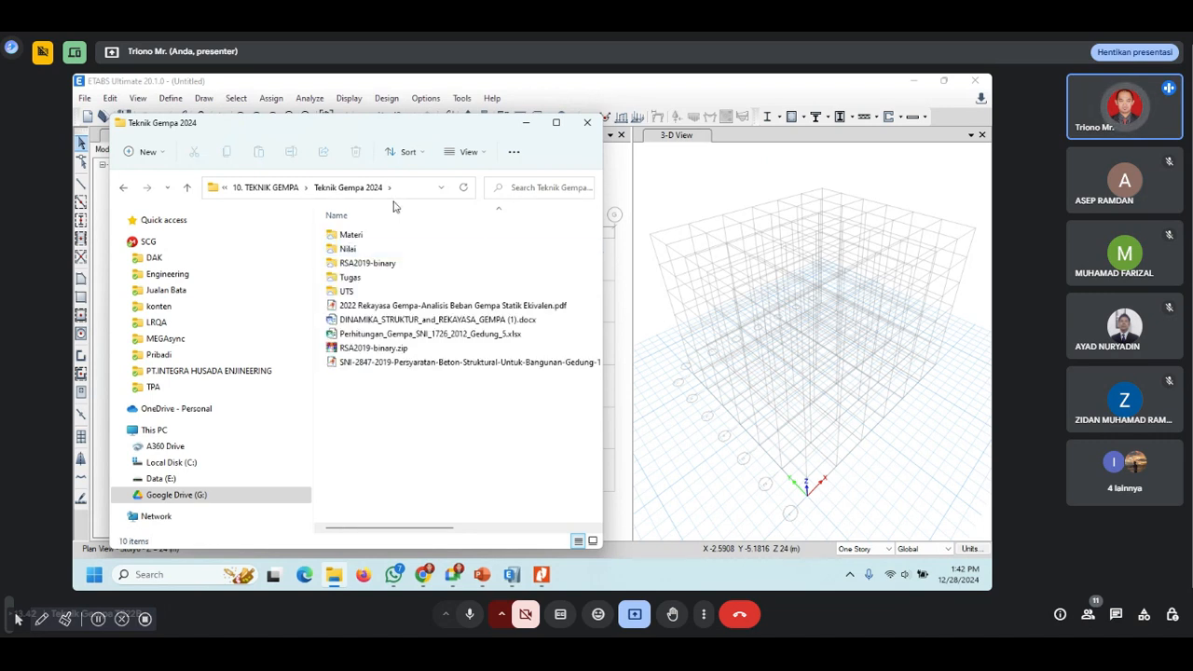
click(382, 241)
double_click(382, 242)
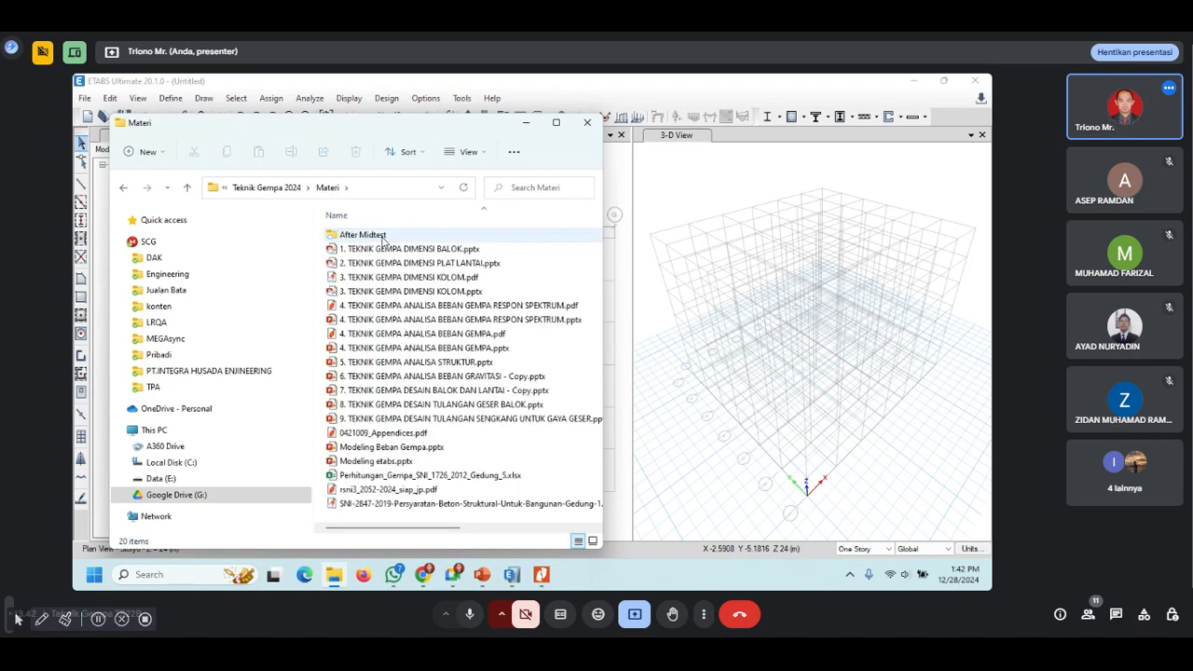
click(454, 250)
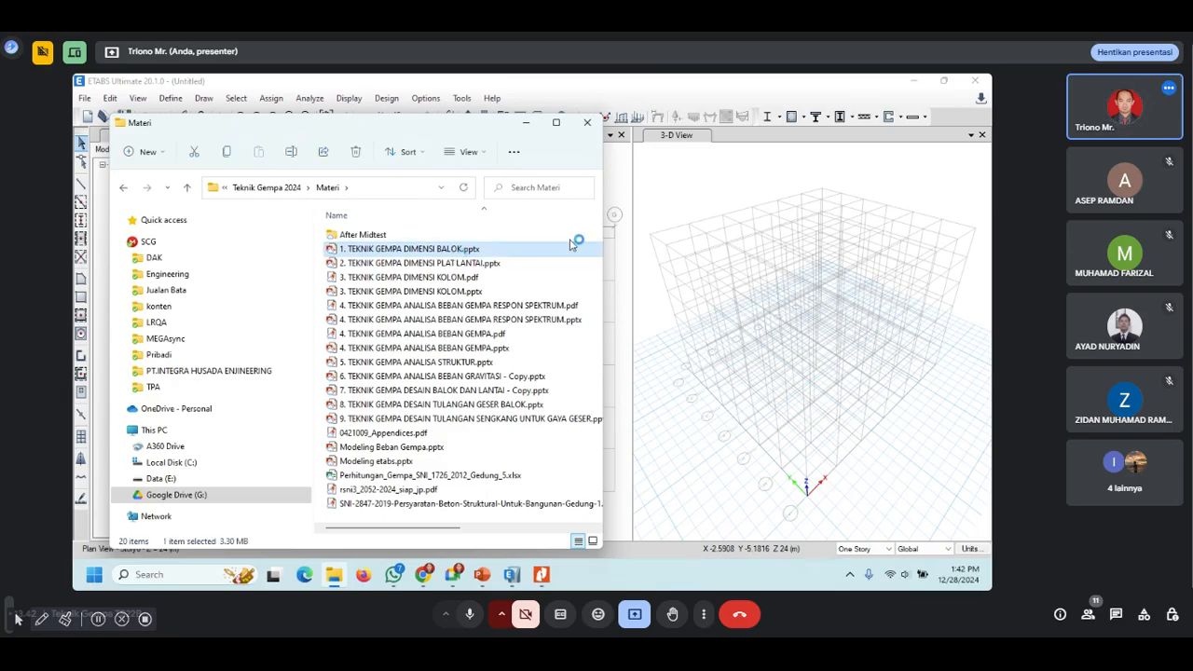
Step: Return to ETABS and open the material property definitions
click(765, 183)
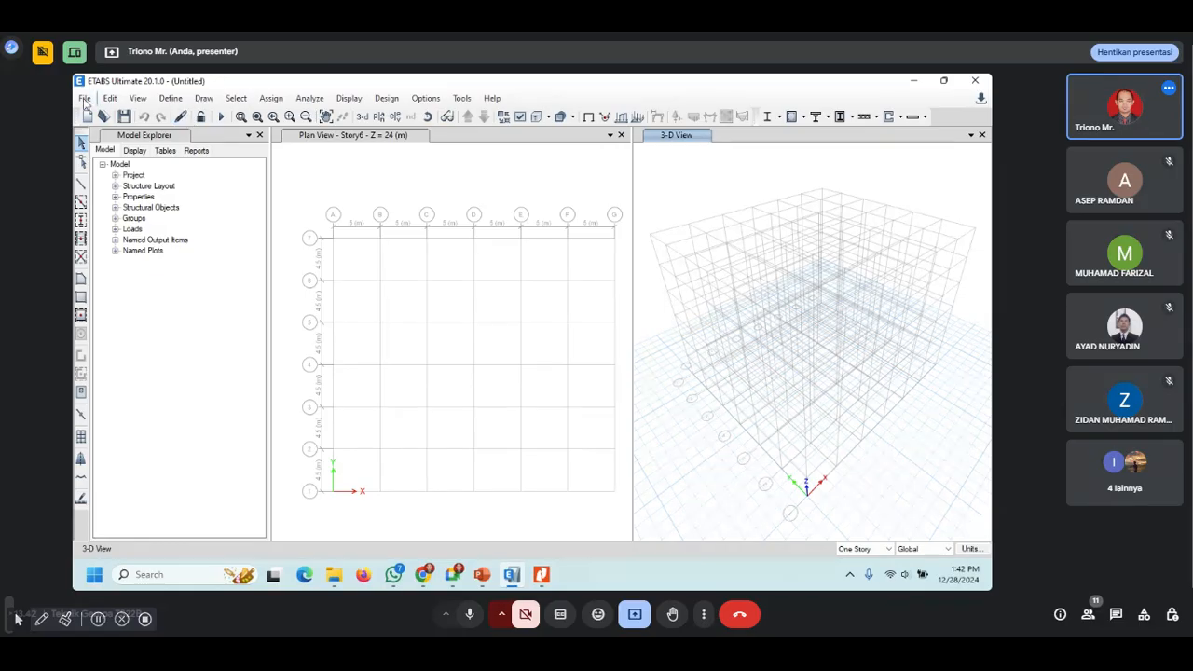
click(170, 99)
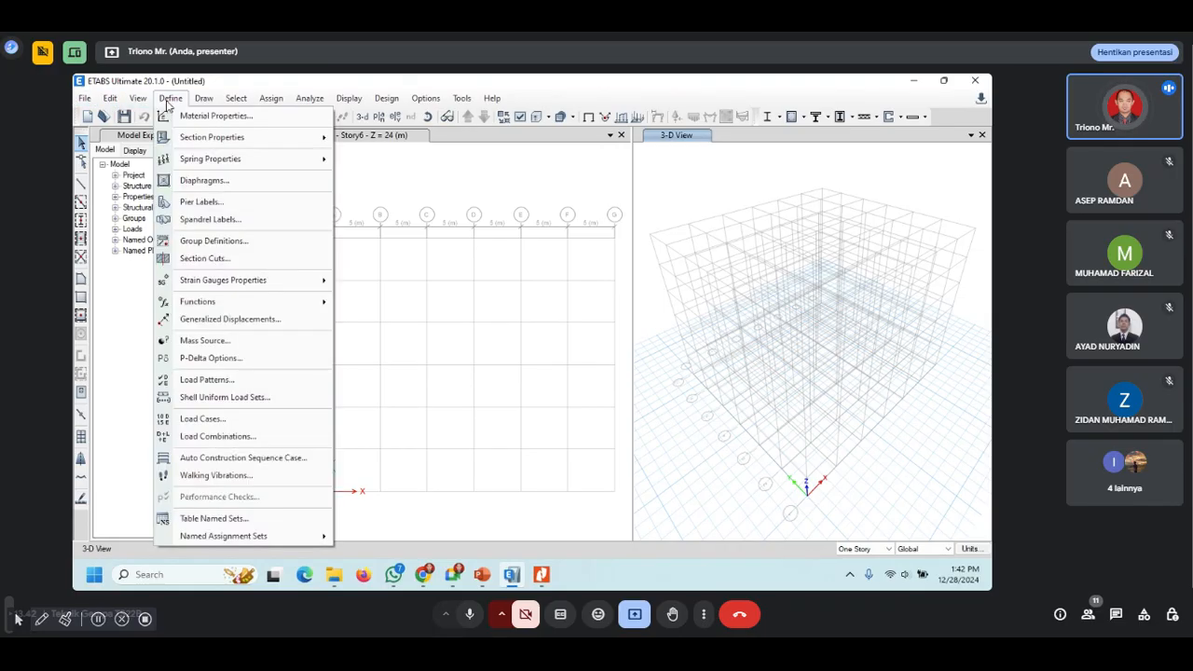
click(201, 118)
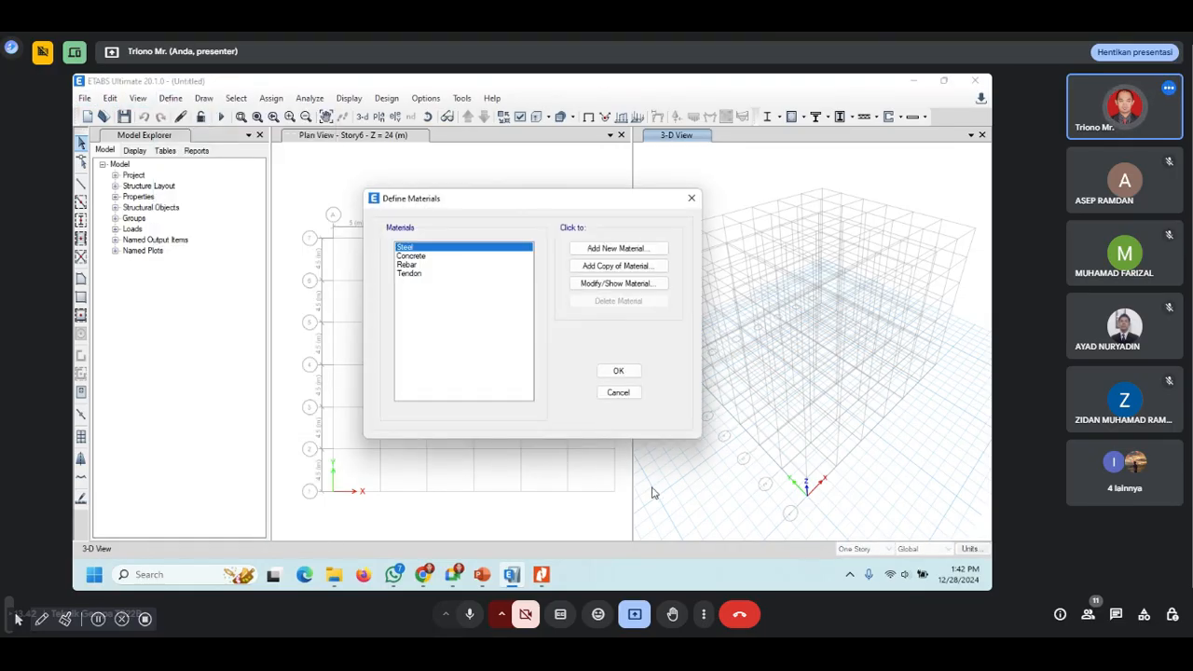
click(484, 575)
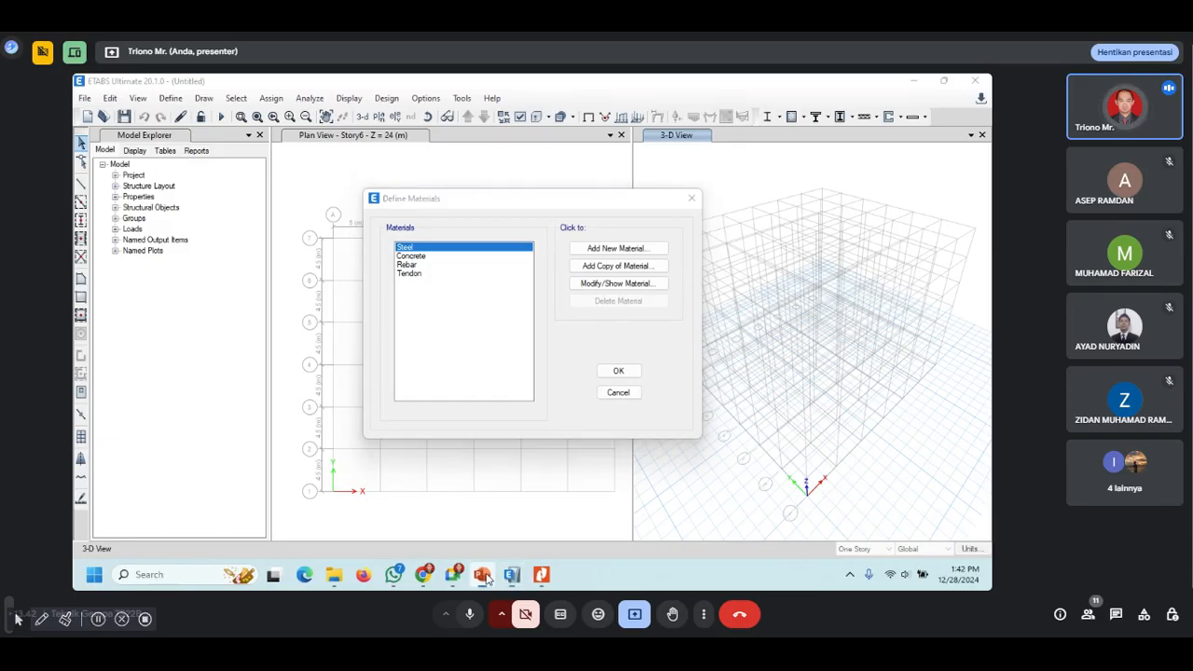
click(484, 576)
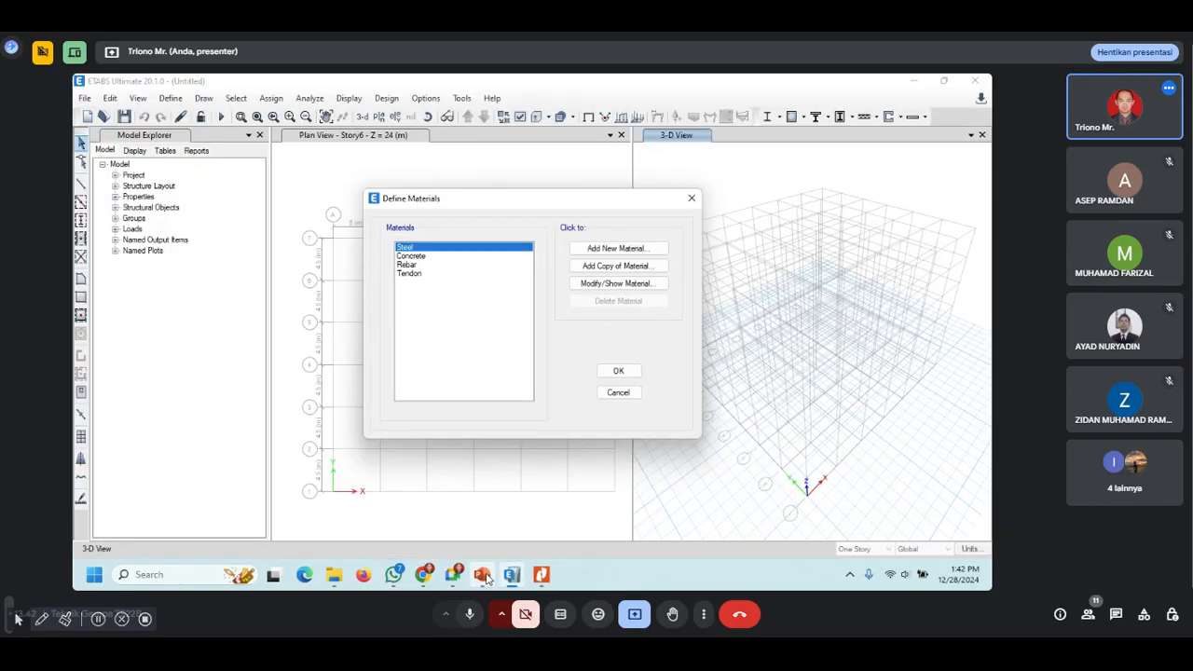
click(543, 579)
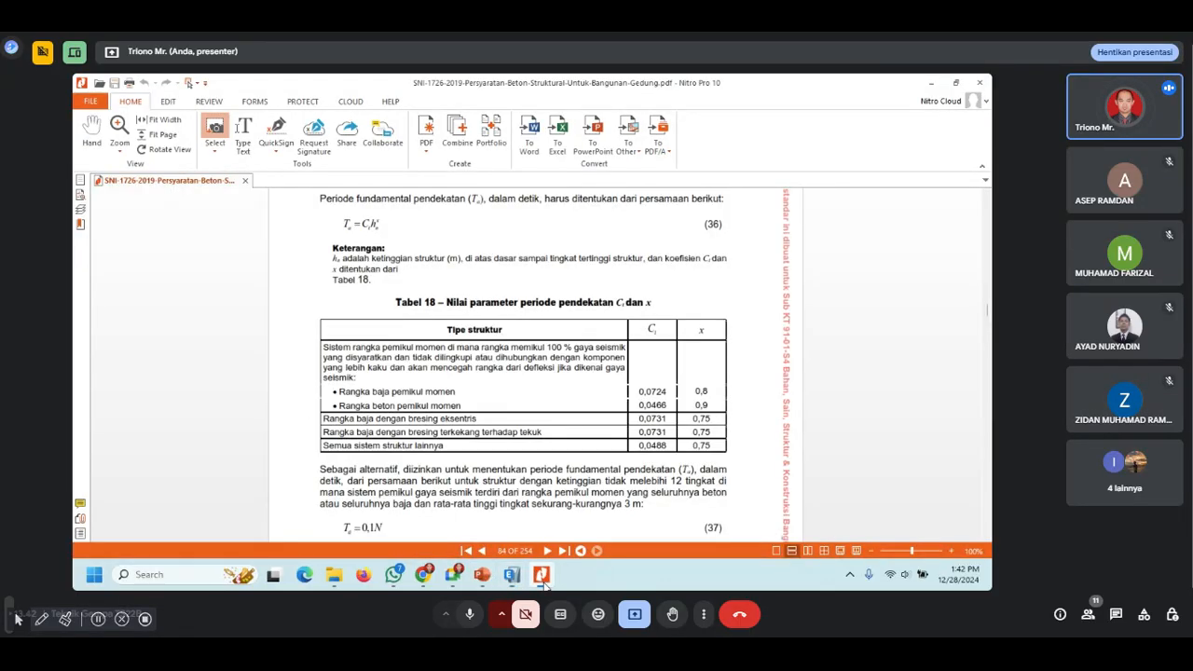
click(543, 577)
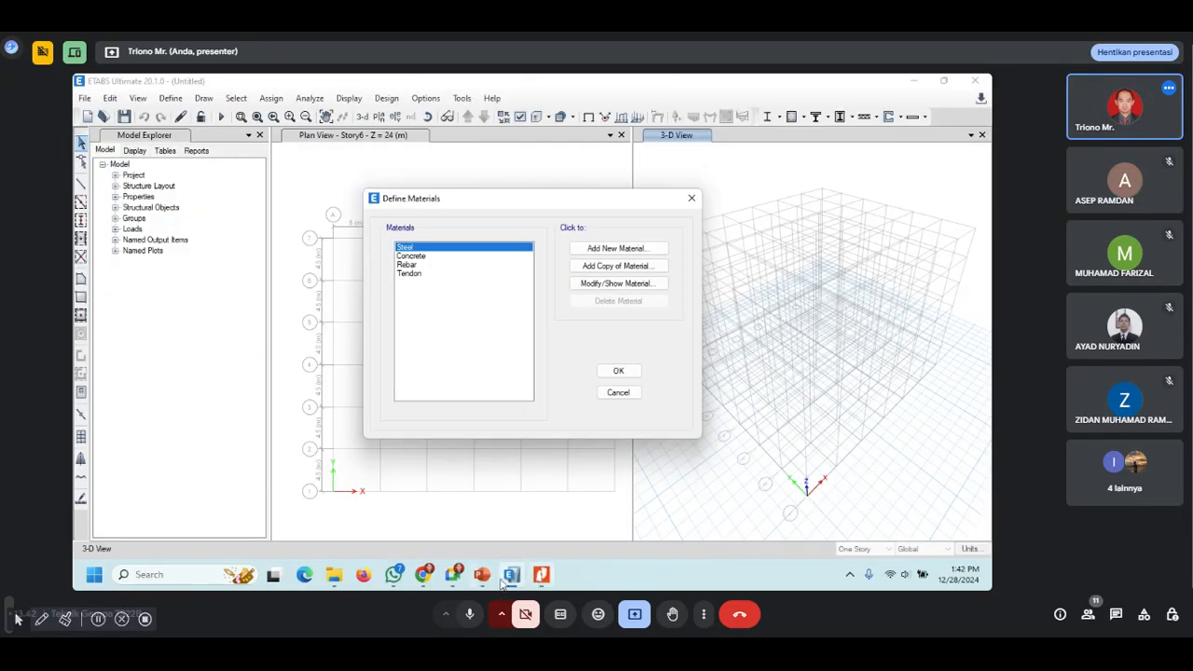
Step: Add a copy of the Concrete material and name it Beton fc 25
click(413, 257)
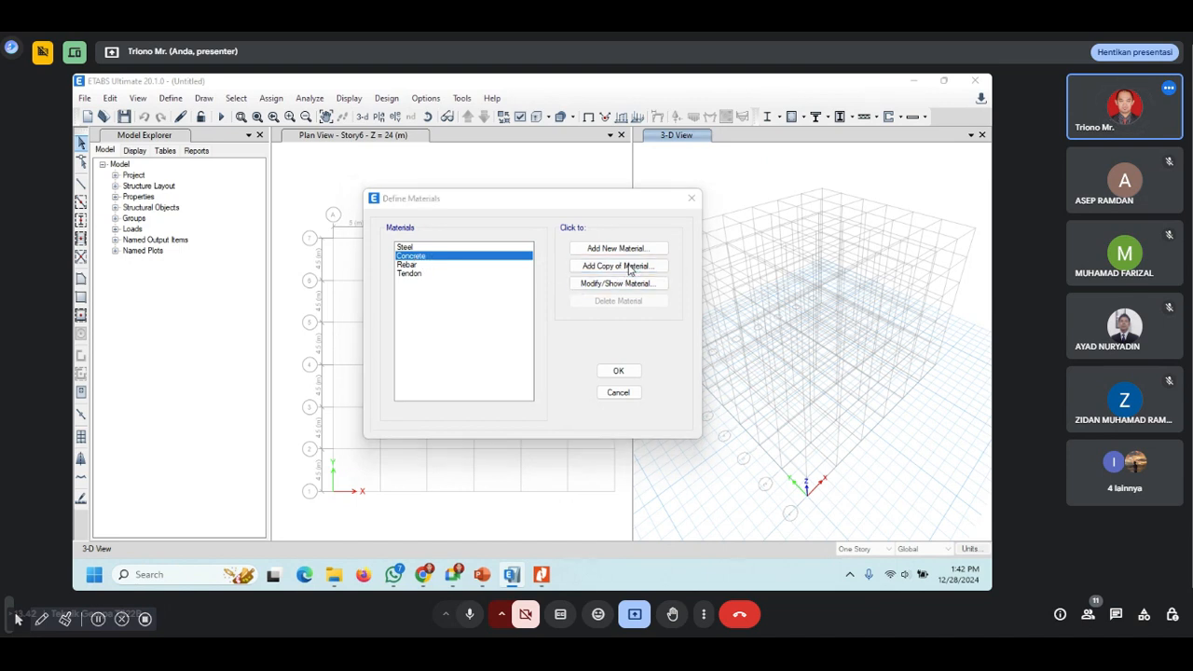
key(alt+Tab)
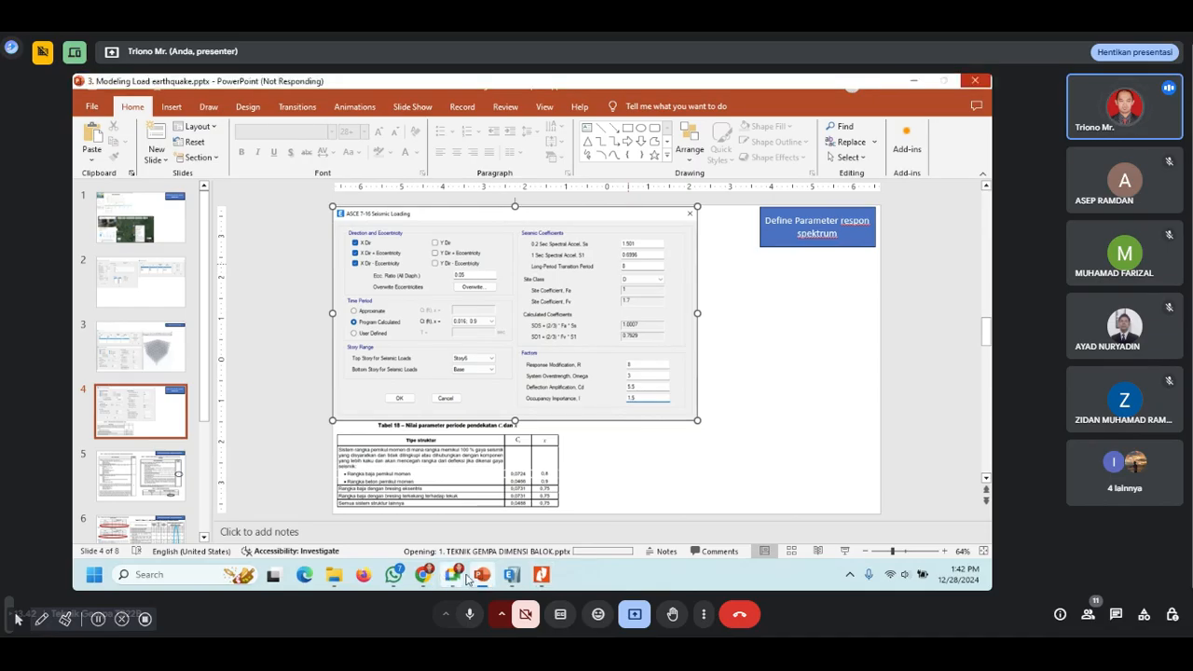
click(516, 578)
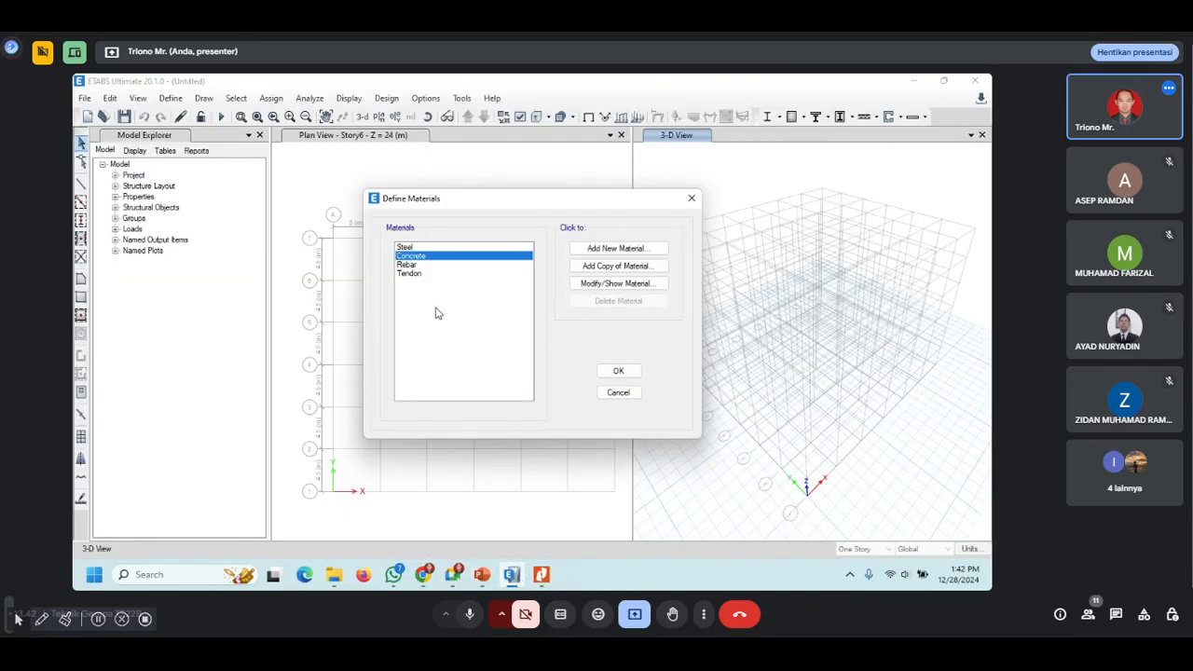
click(621, 266)
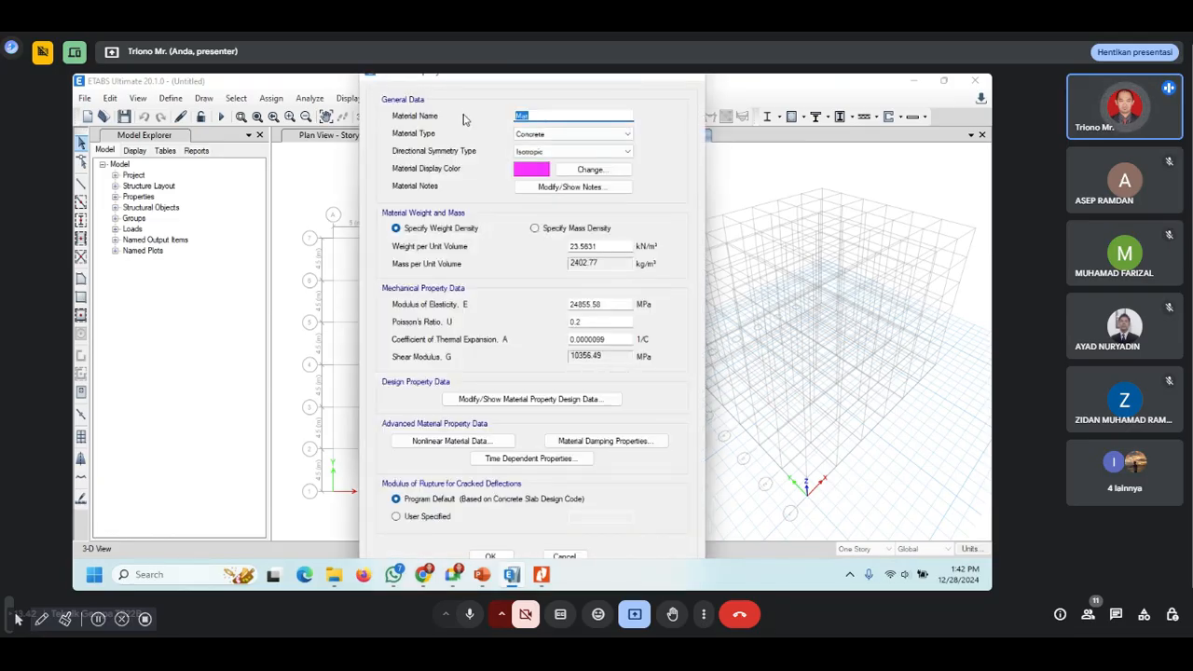
text(Be)
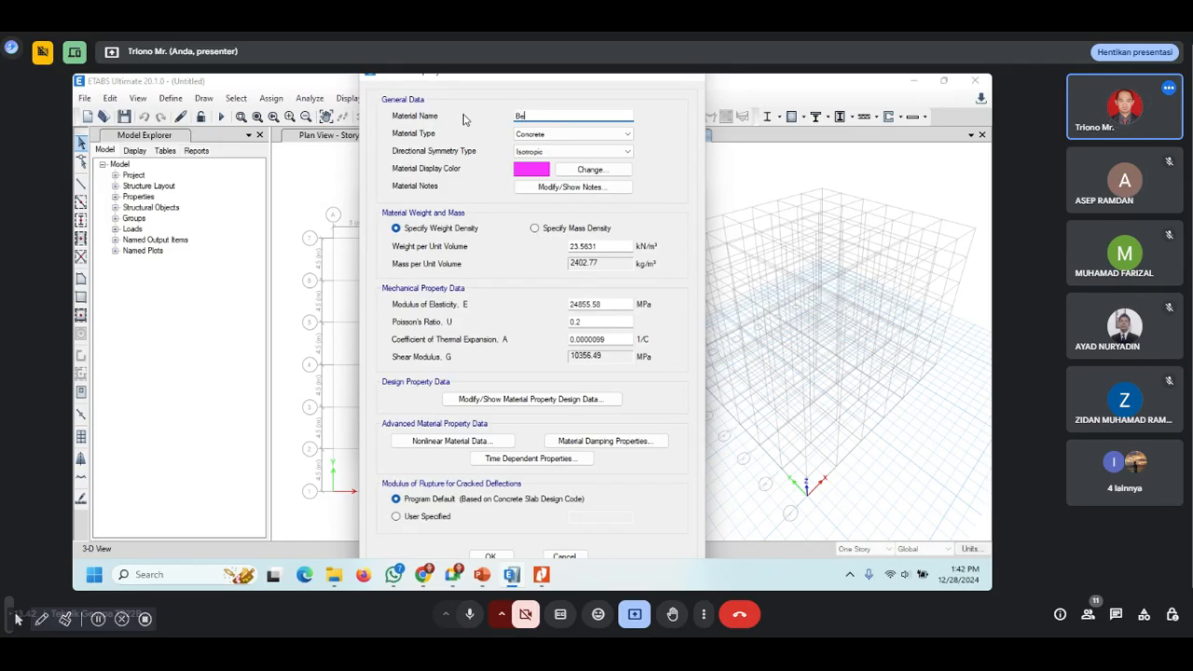
text(ton Fc)
key(BackSpace)
key(BackSpace)
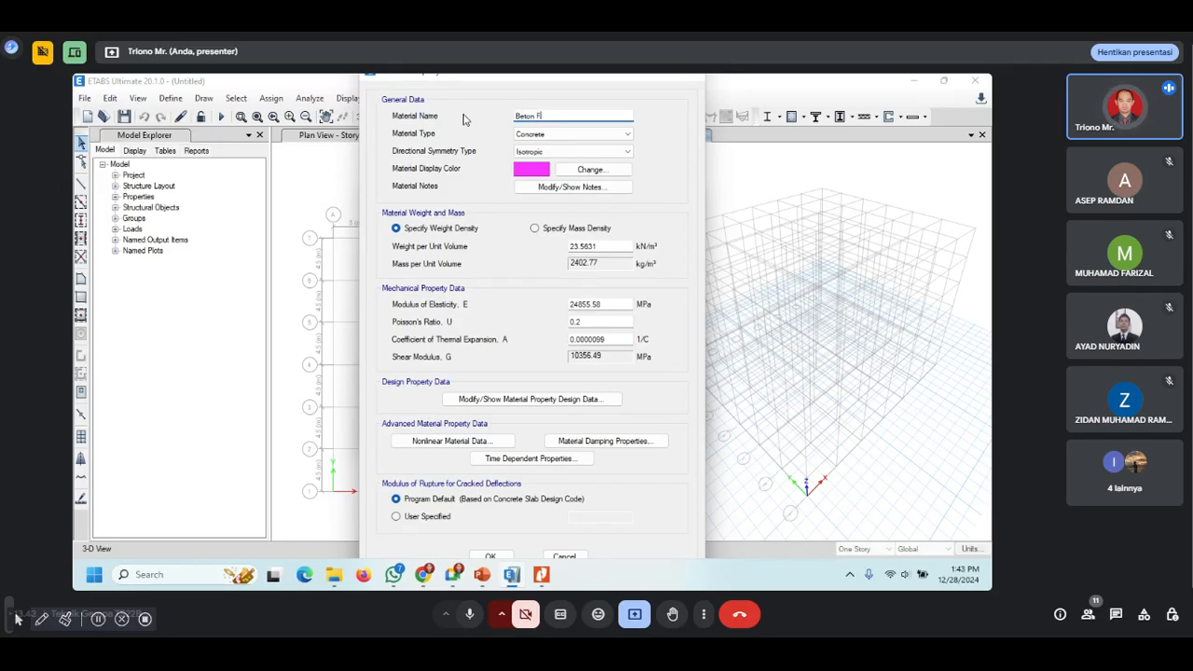
text(fc)
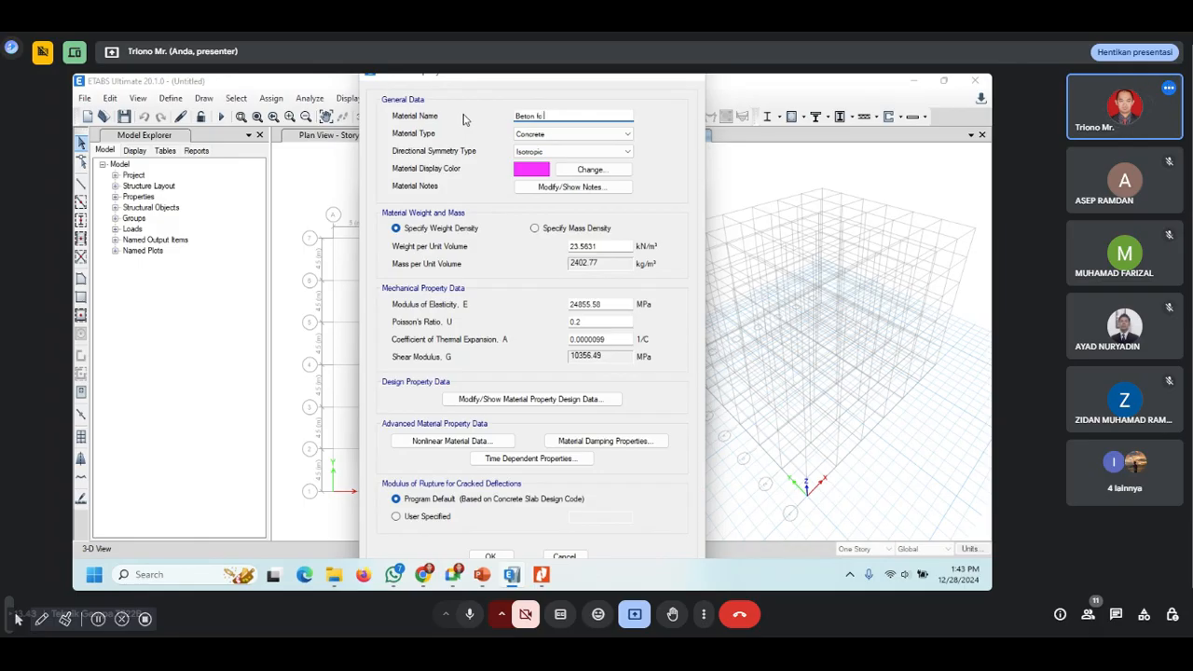
text( 25)
Step: Check the material strengths on slide 2 of the PowerPoint presentation, and return to ETABS
click(483, 578)
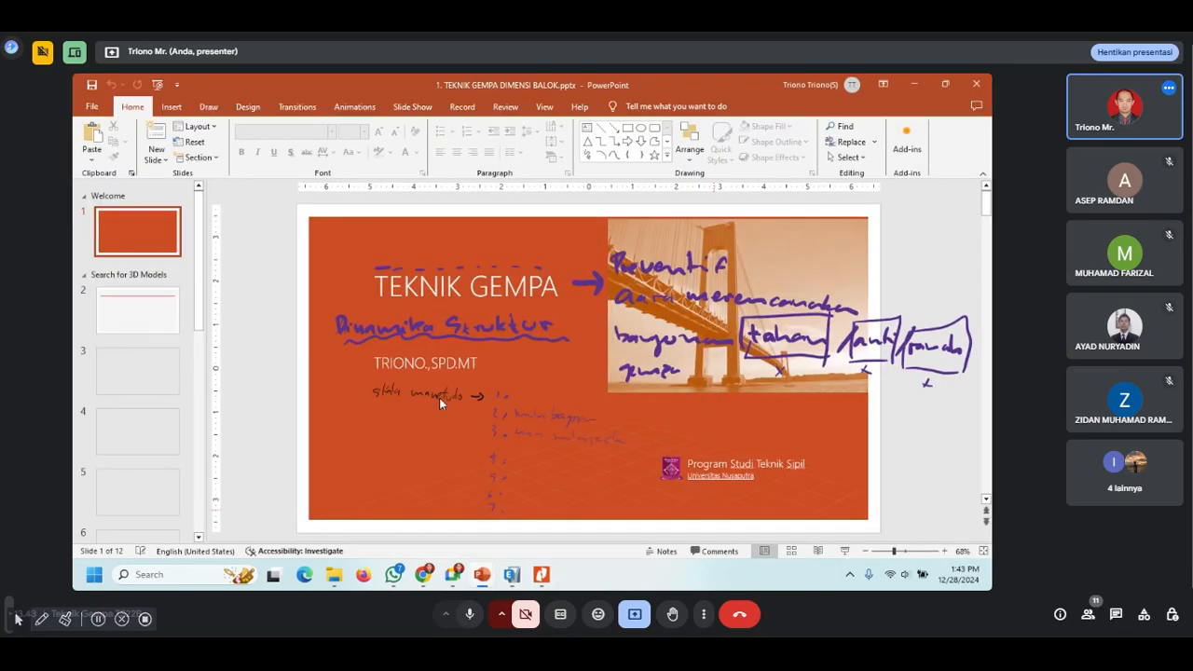
click(164, 322)
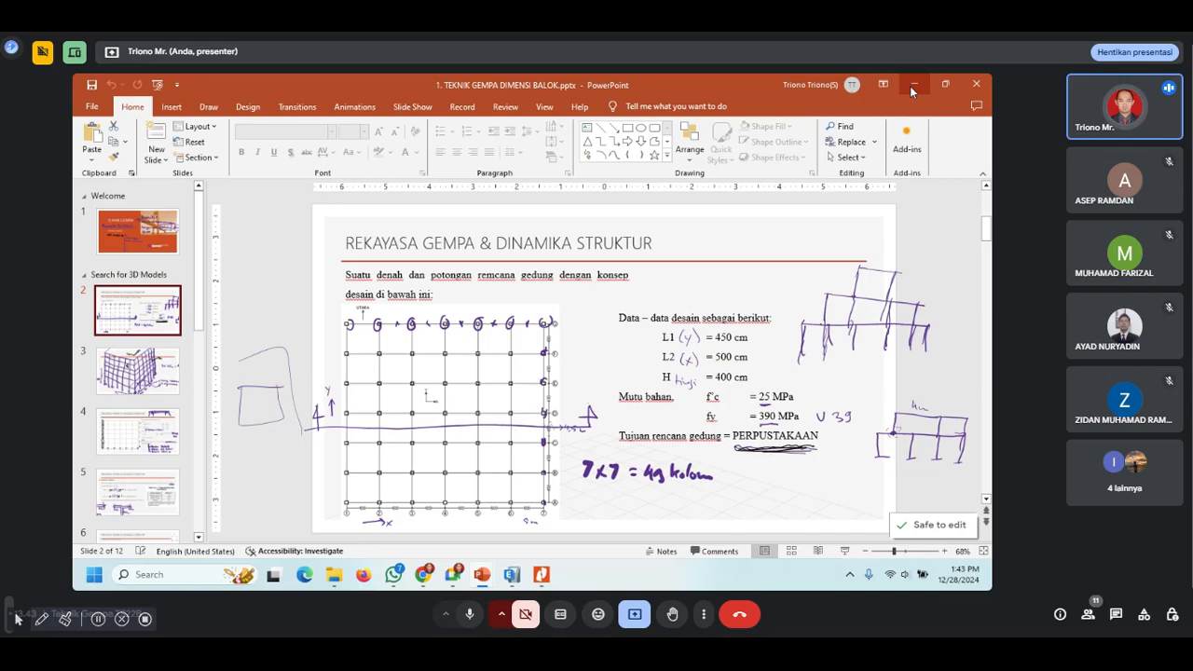
click(913, 86)
click(512, 574)
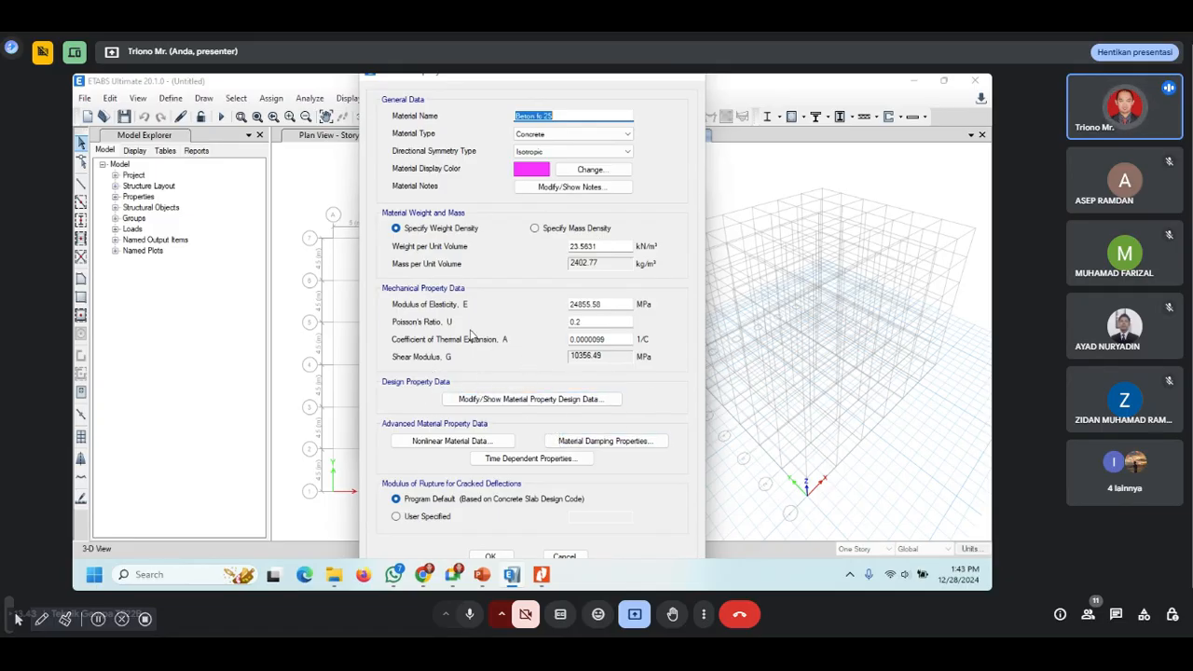
Step: Set the Beton fc 25 grade to fc 25 and its compressive strength f'c to 25 MPa, and accept the material
click(536, 399)
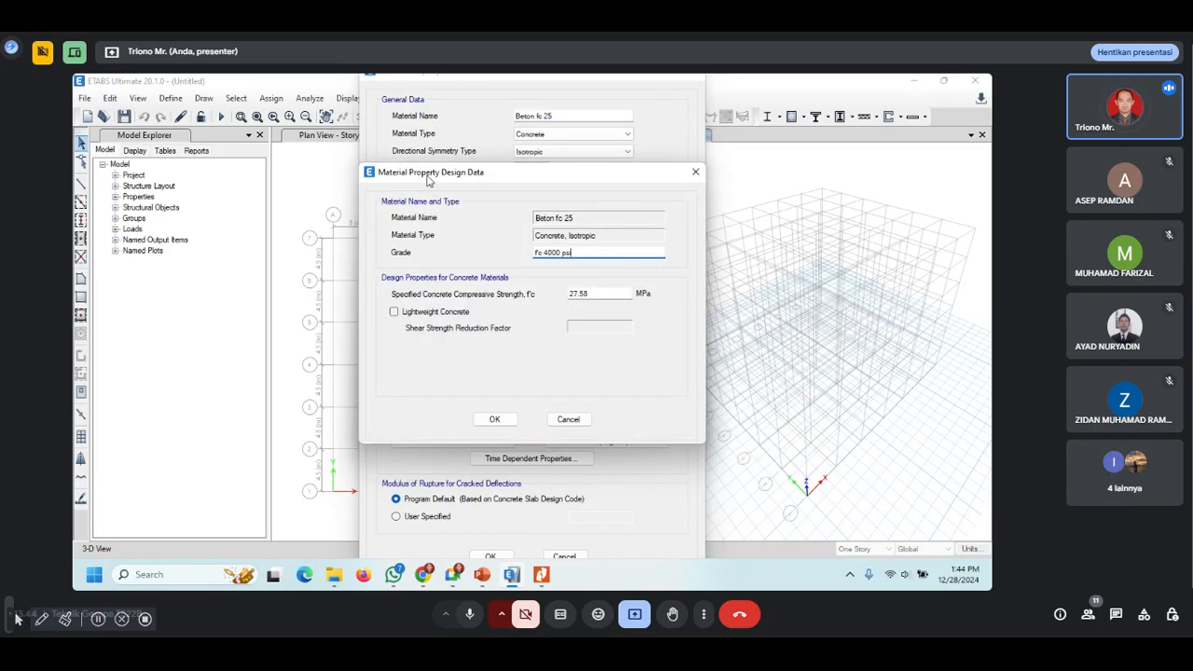
drag(586, 253, 497, 260)
text(fc 25)
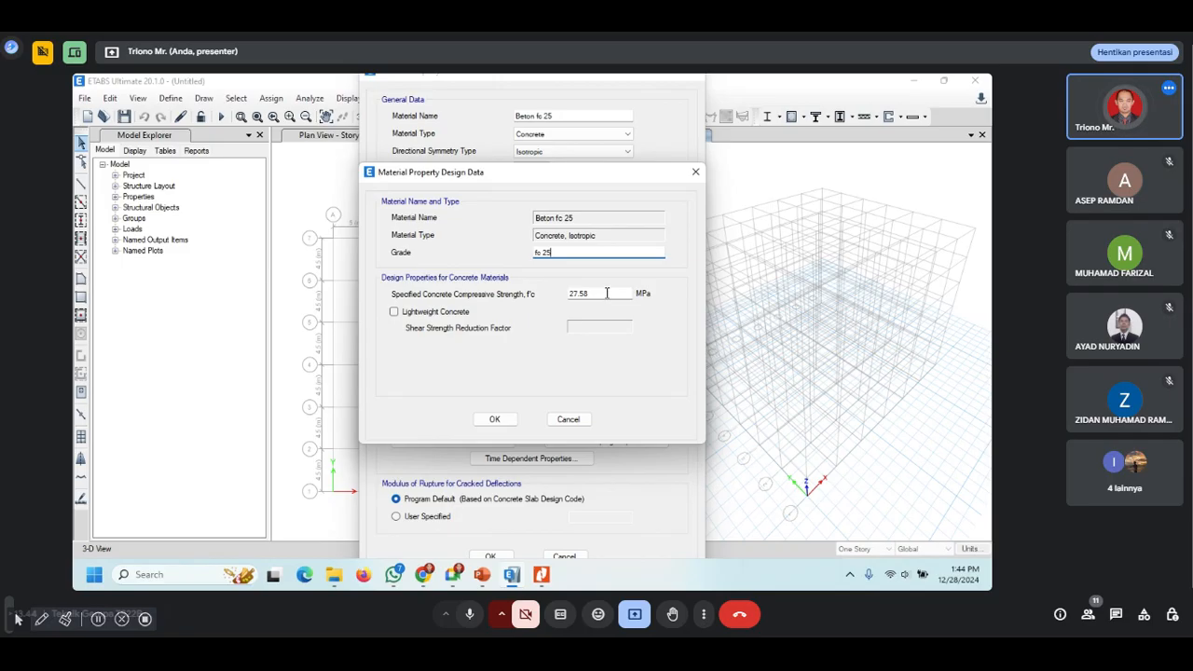
key(Tab)
text(2)
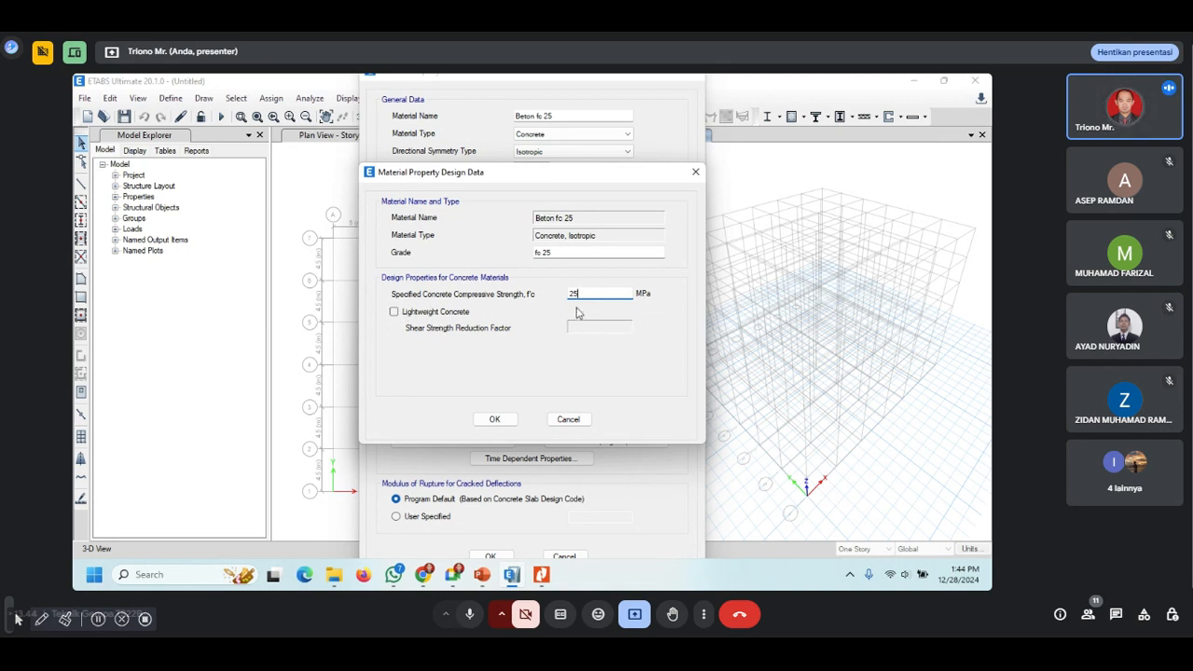
click(497, 419)
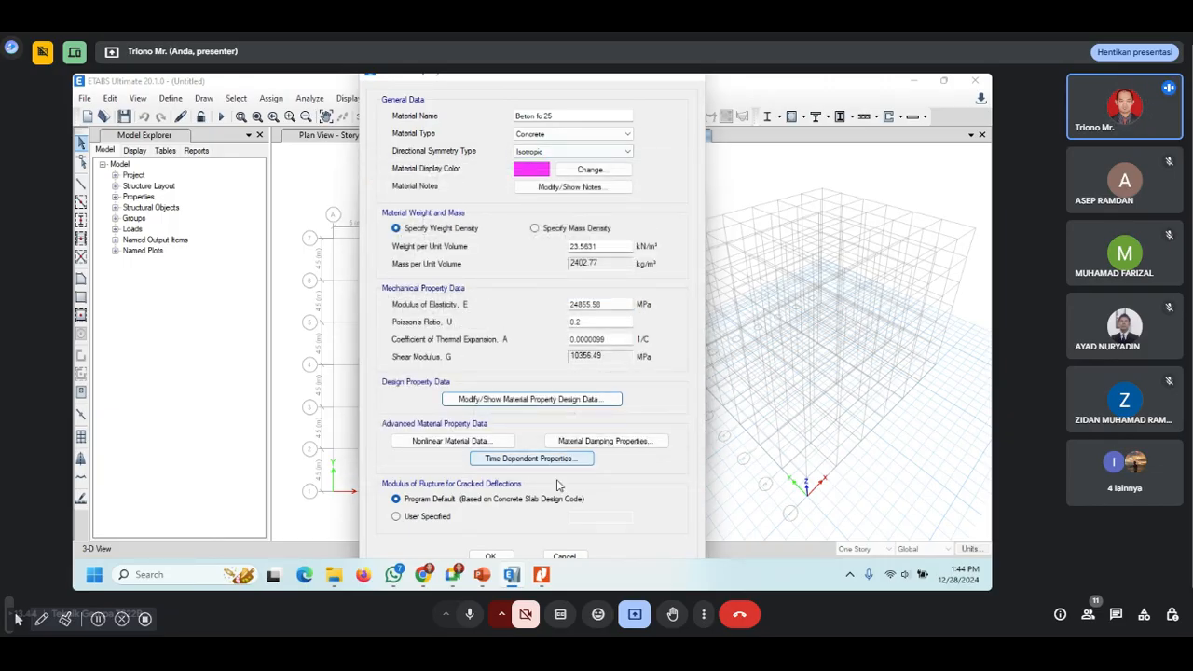
click(491, 557)
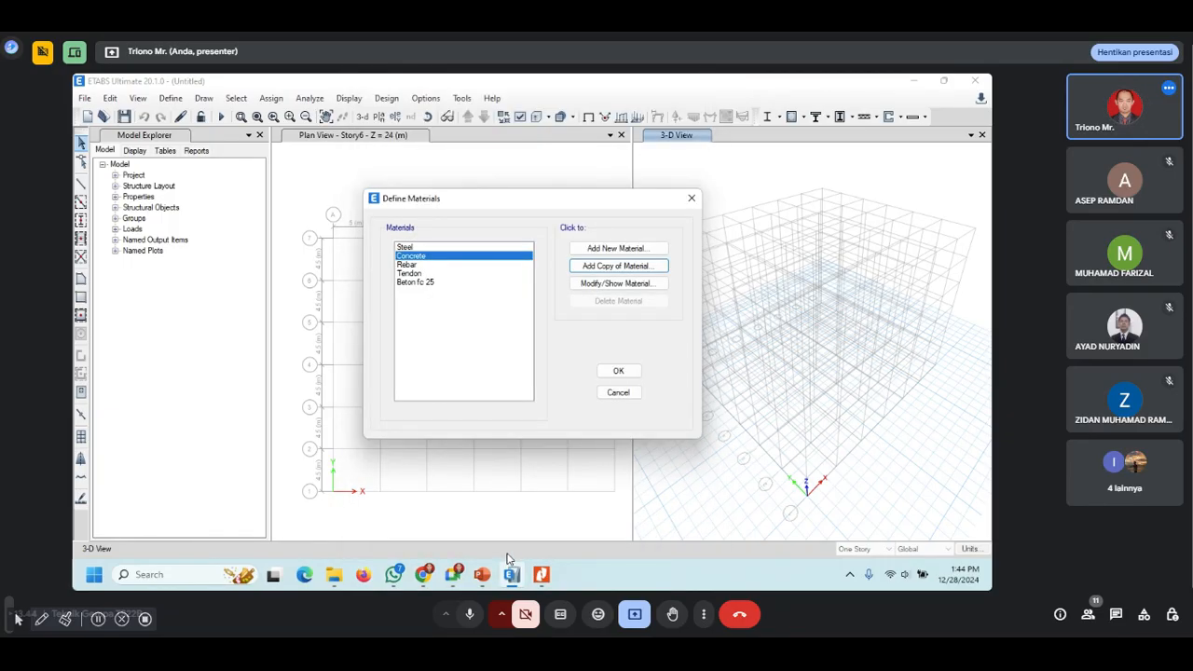
Step: Start a new material as a copy of the existing Rebar material
click(420, 283)
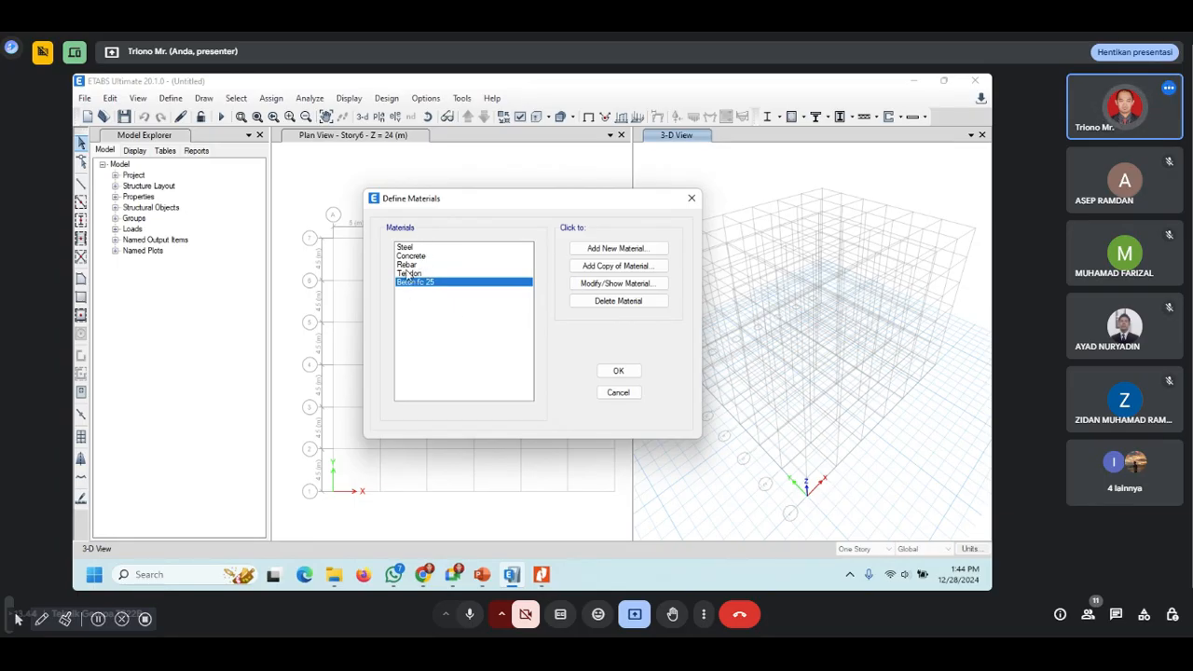
click(409, 265)
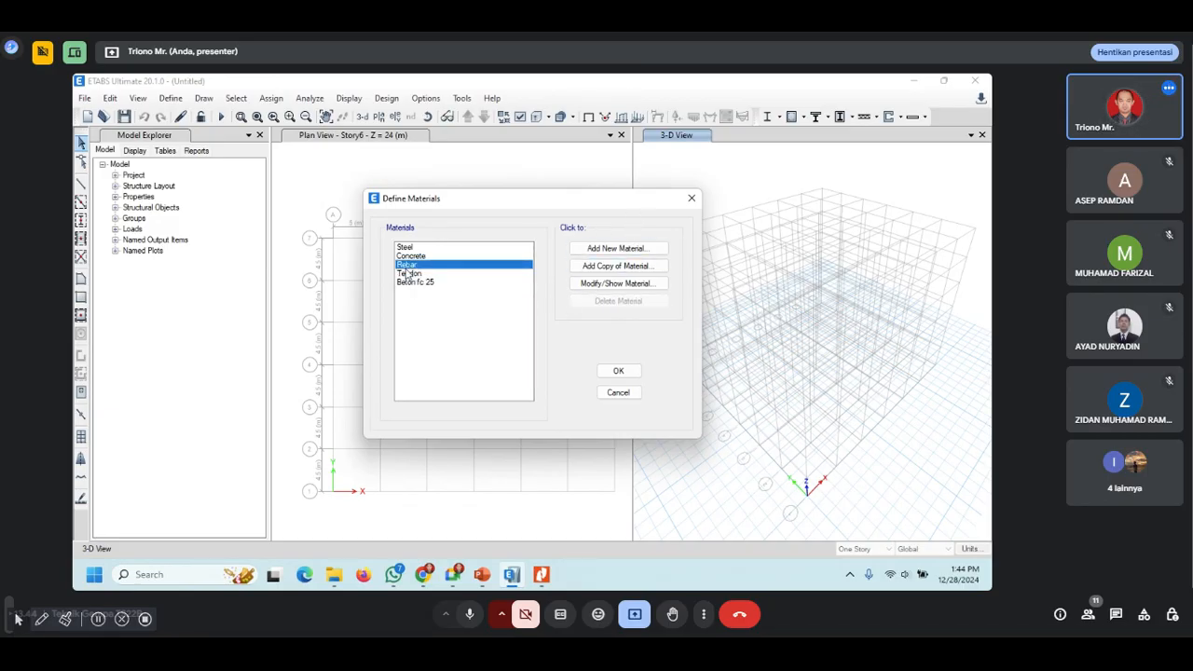
click(615, 267)
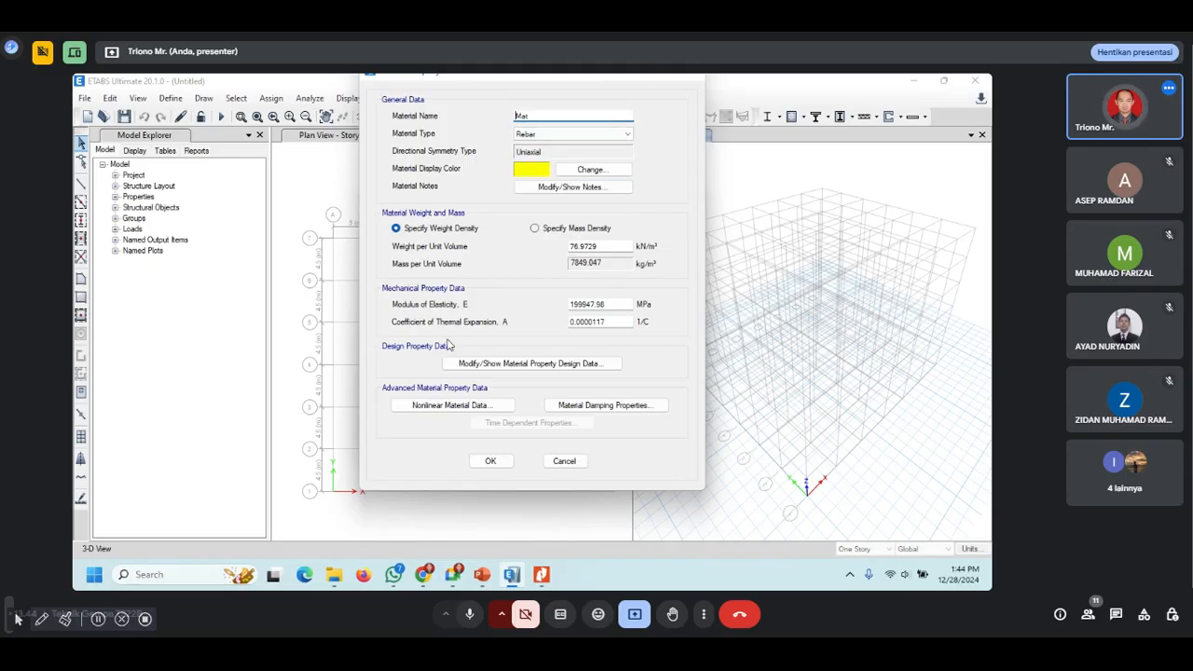
Step: Open rsni3_2052-2024_siap_jp.pdf from the Materi folder and find Tabel 7 with the mechanical properties of reinforcing steel
key(super)
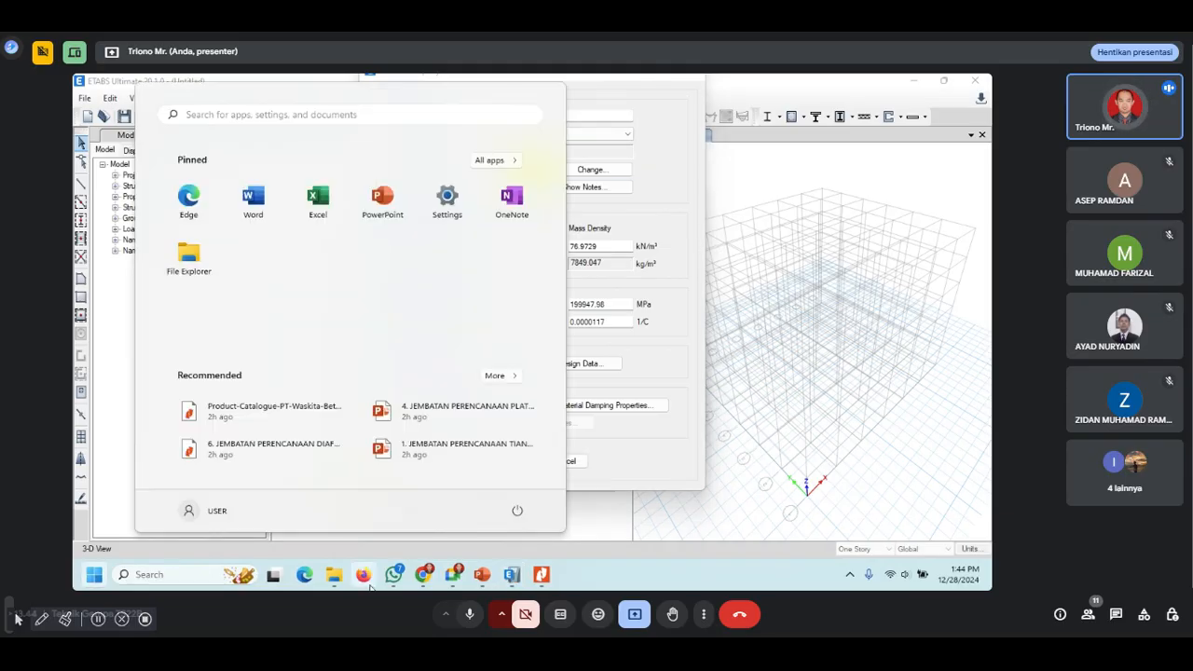
click(334, 575)
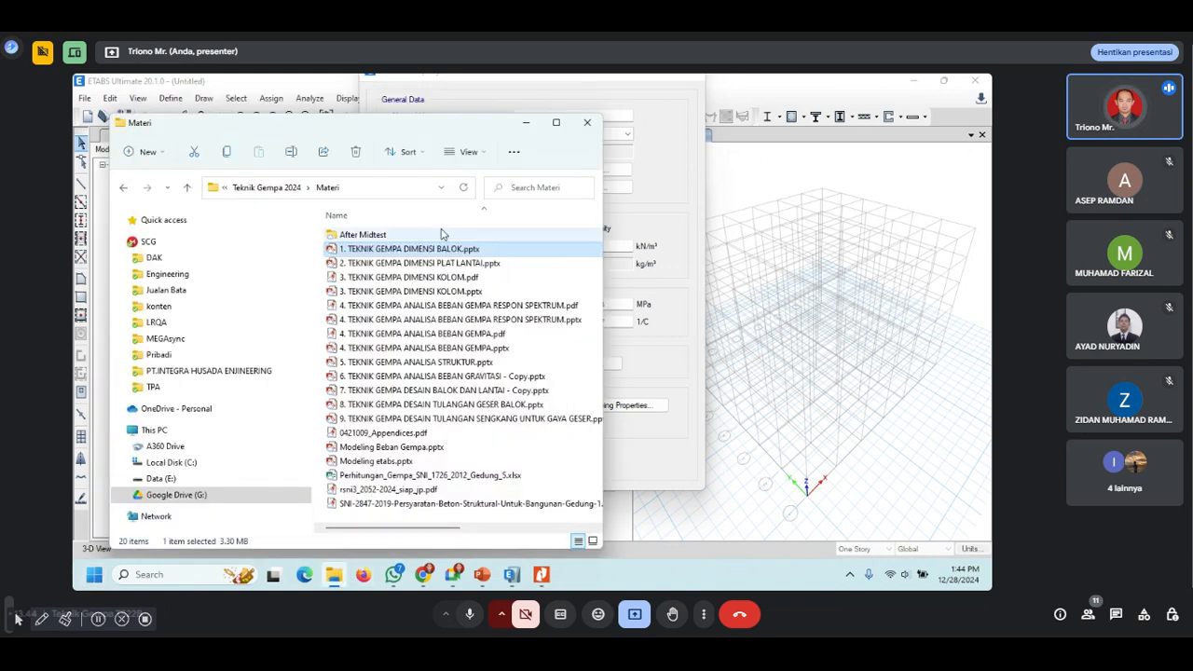
click(356, 237)
double_click(354, 238)
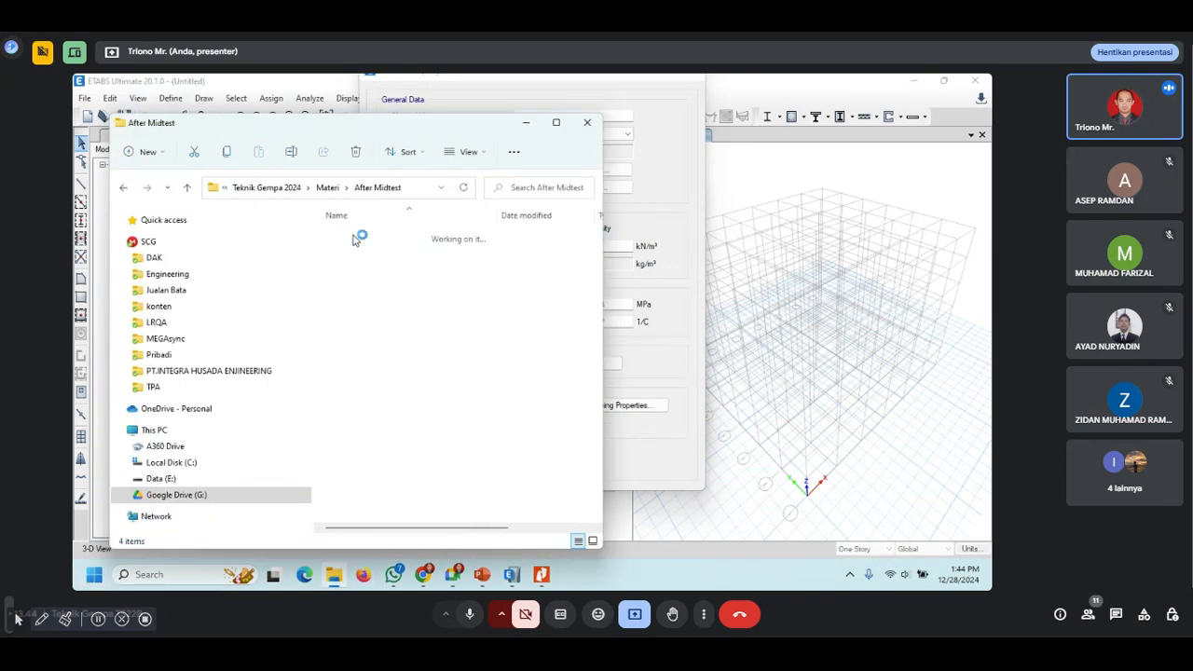
click(125, 188)
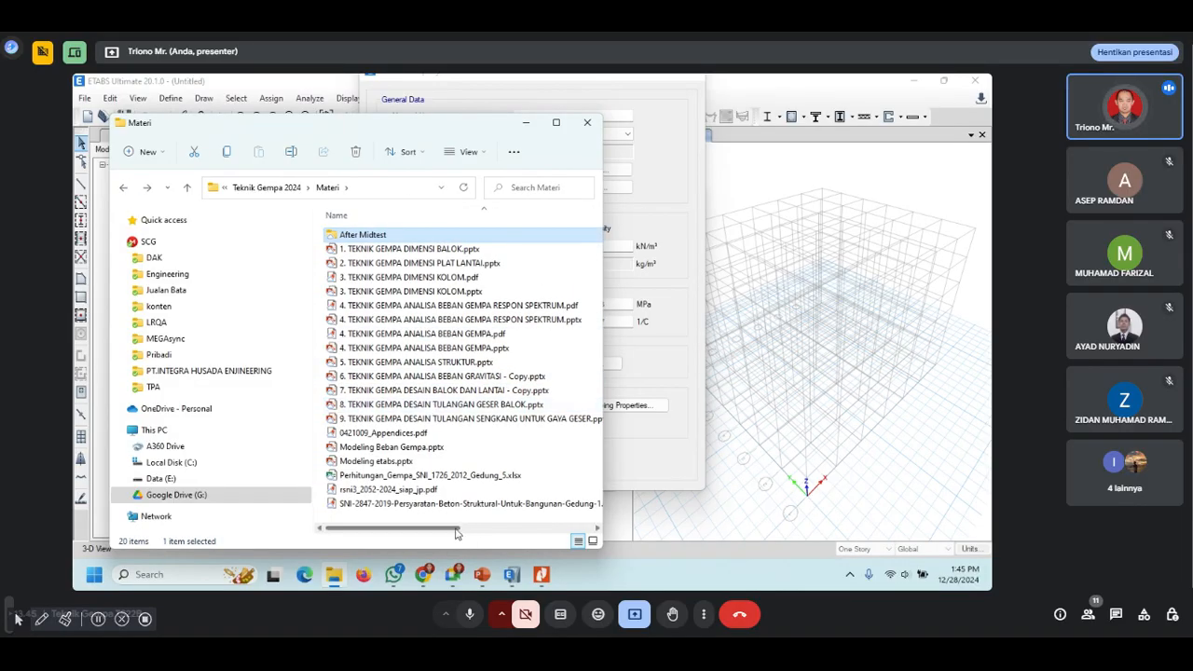
double_click(392, 490)
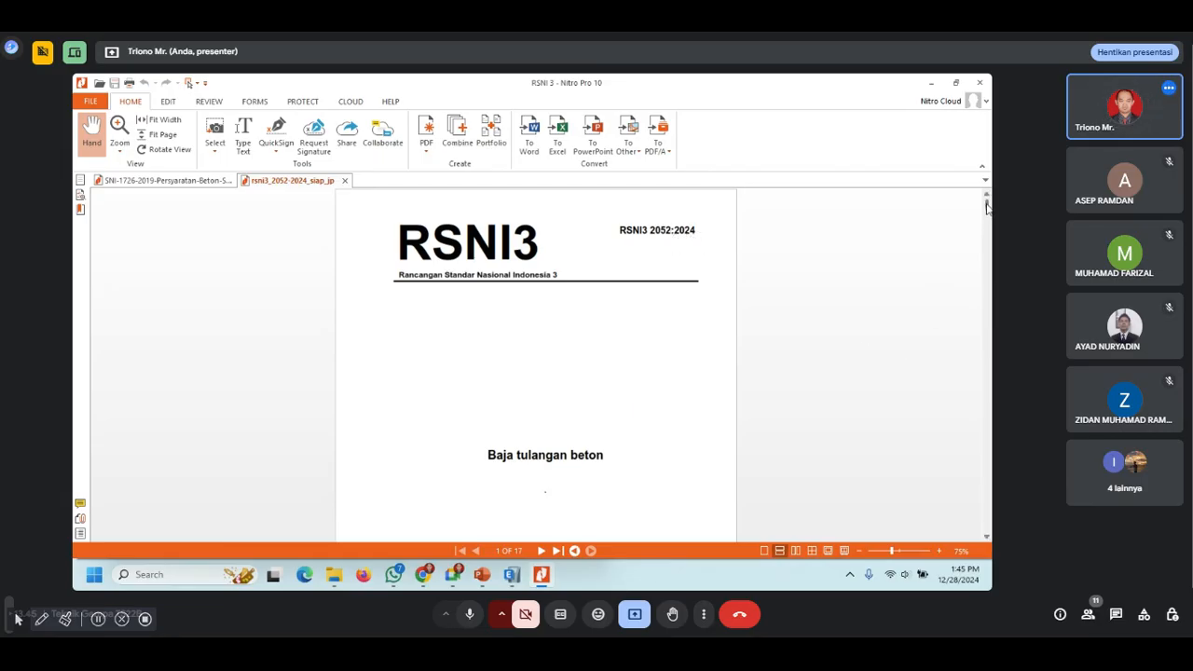
drag(986, 205, 987, 421)
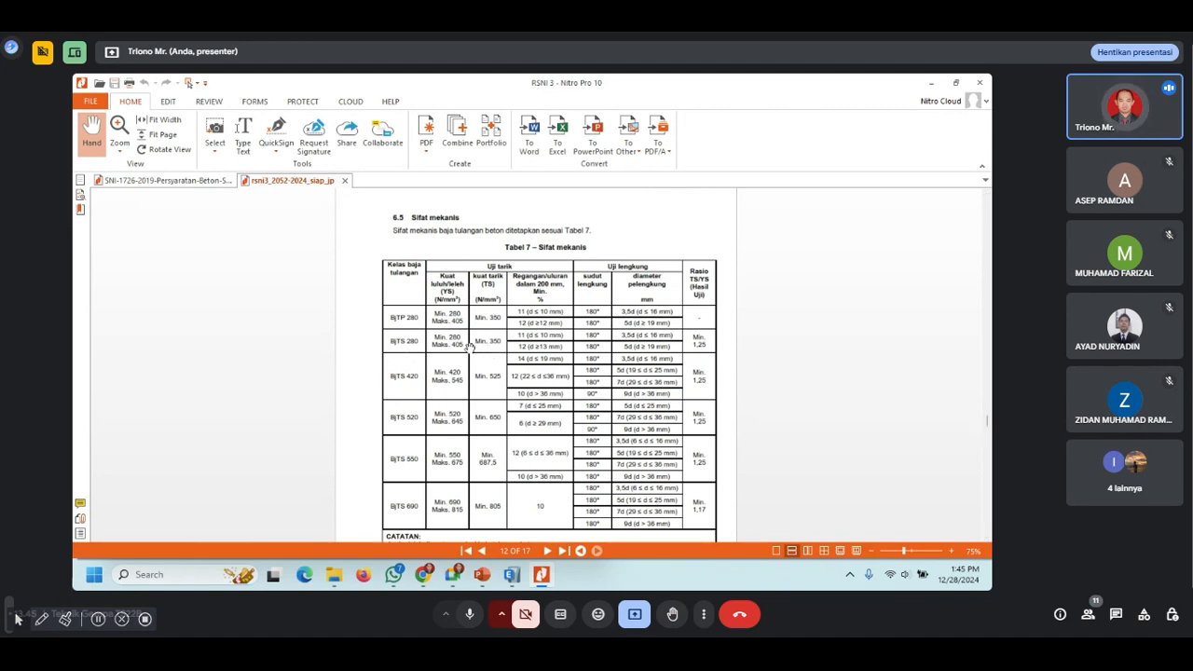
Step: Check the design fy on slide 2 of 1. TEKNIK GEMPA DIMENSI BALOK.pptx and return to the PDF table
mouse_move(482, 574)
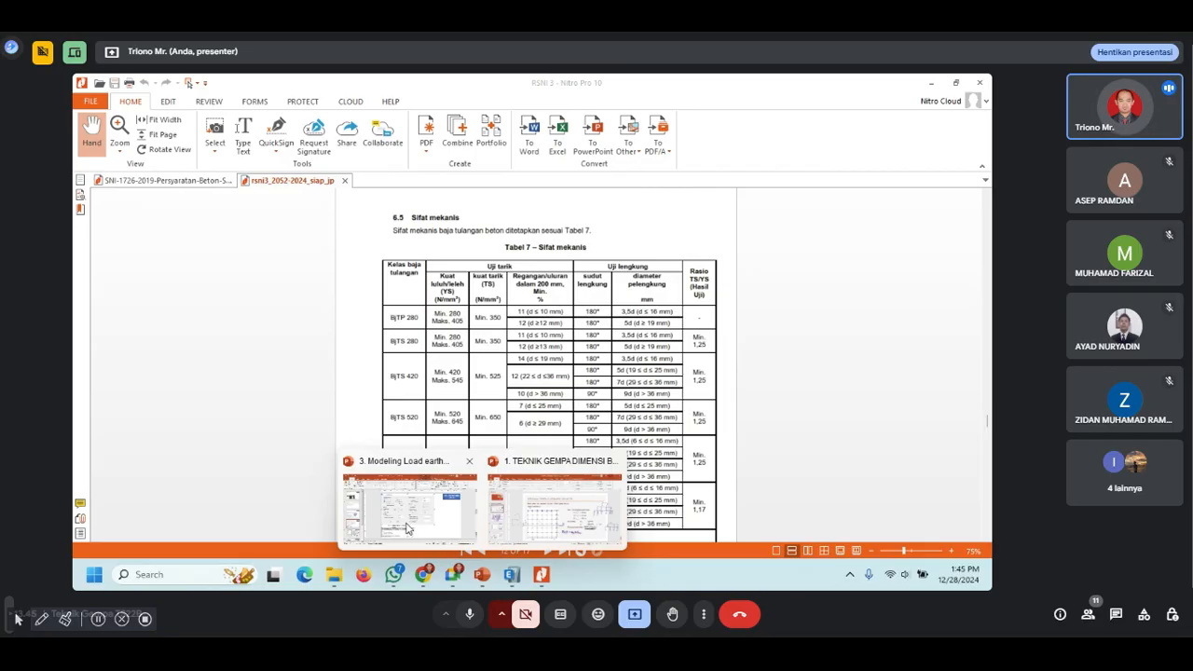
click(549, 520)
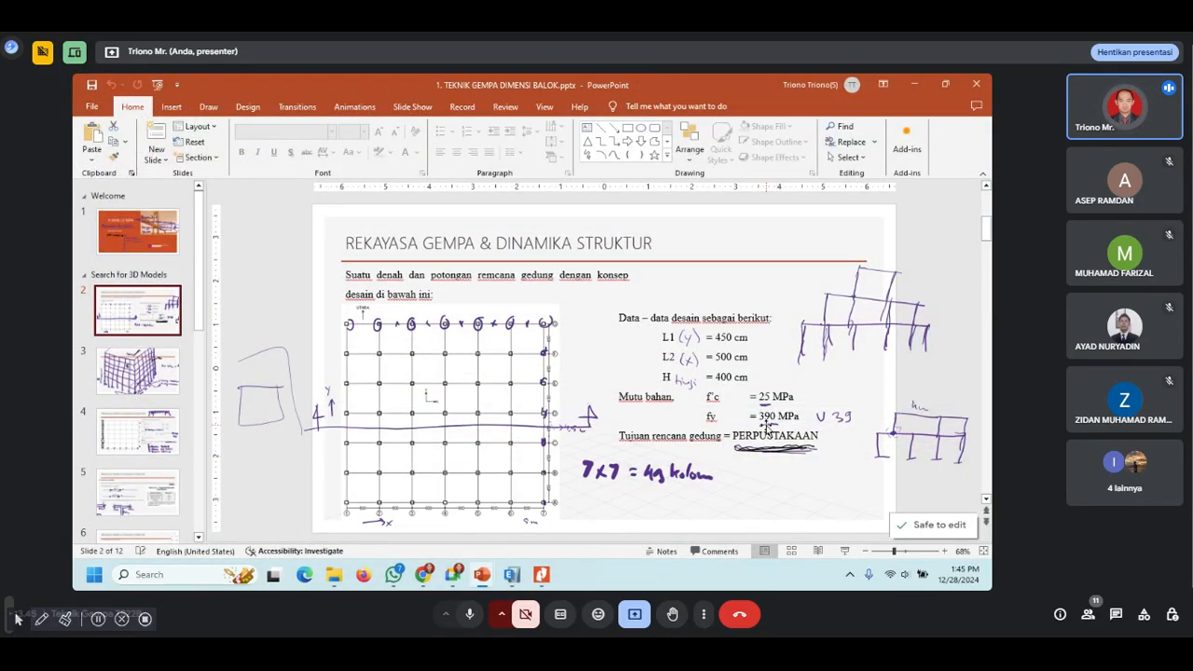
click(922, 82)
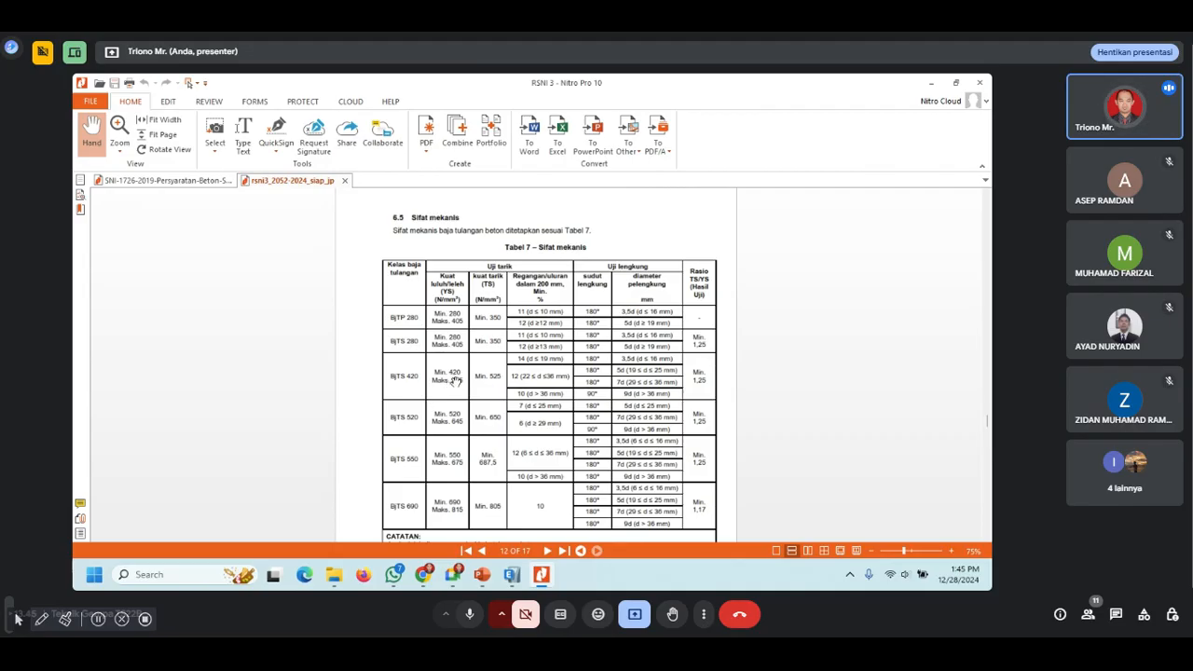
Step: Switch to ETABS, name the rebar copy BJTS 420, and set its minimum yield strength Fy to 420 MPa according to Tabel 7
click(511, 576)
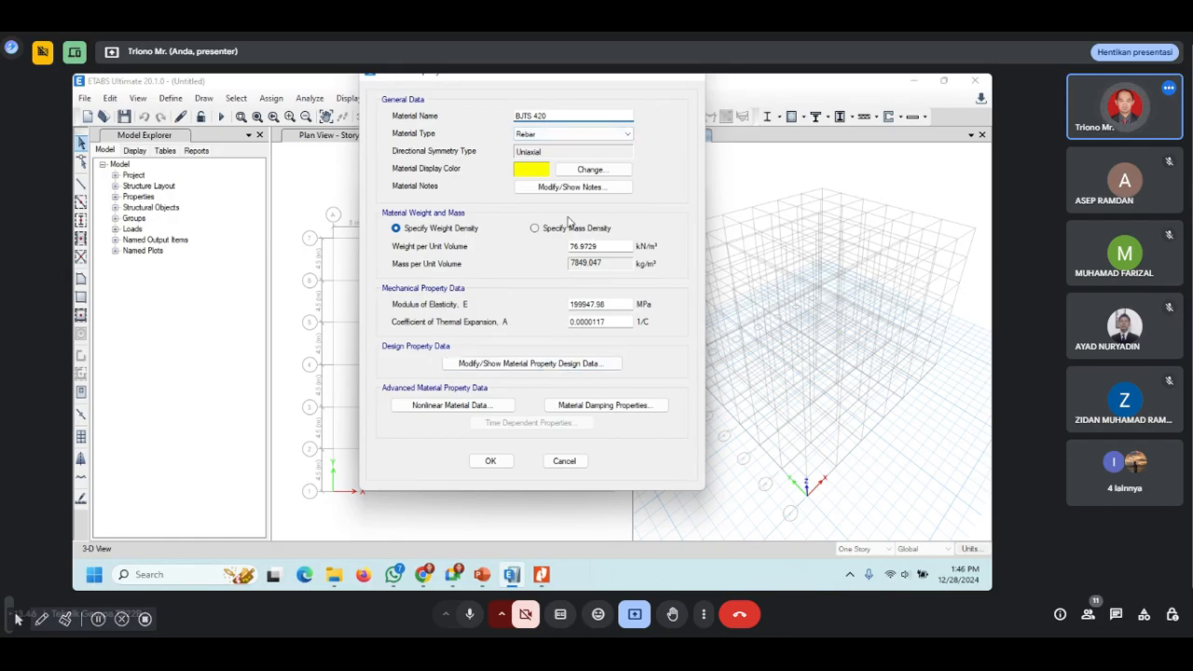
click(566, 365)
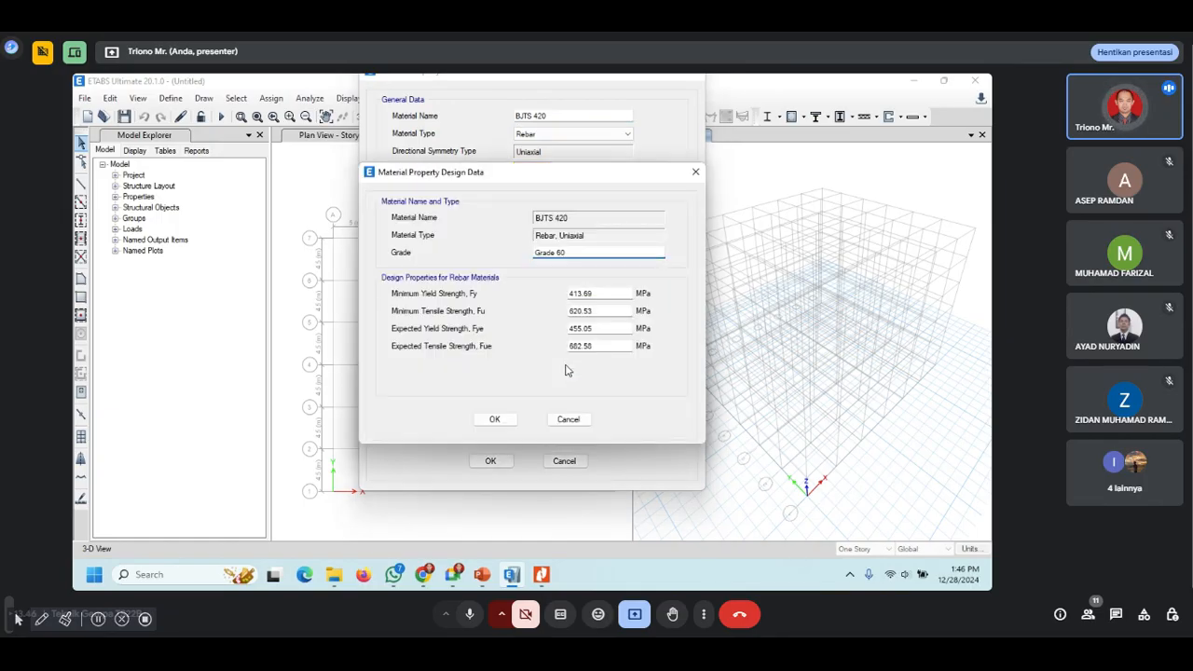
click(605, 295)
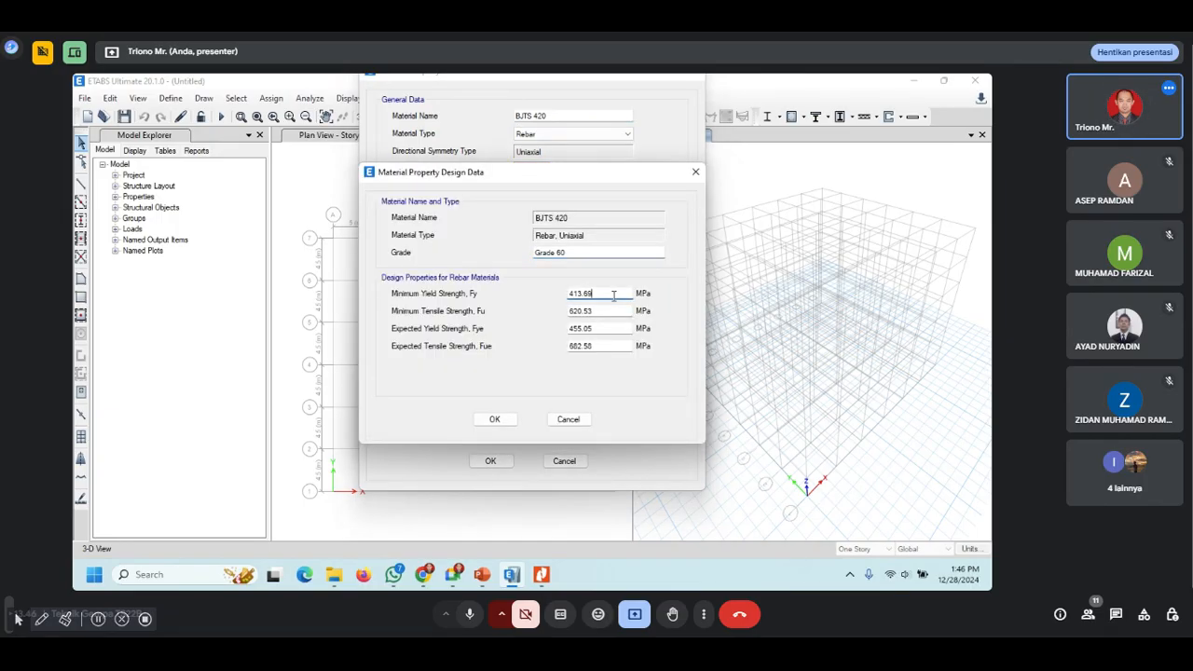
click(544, 575)
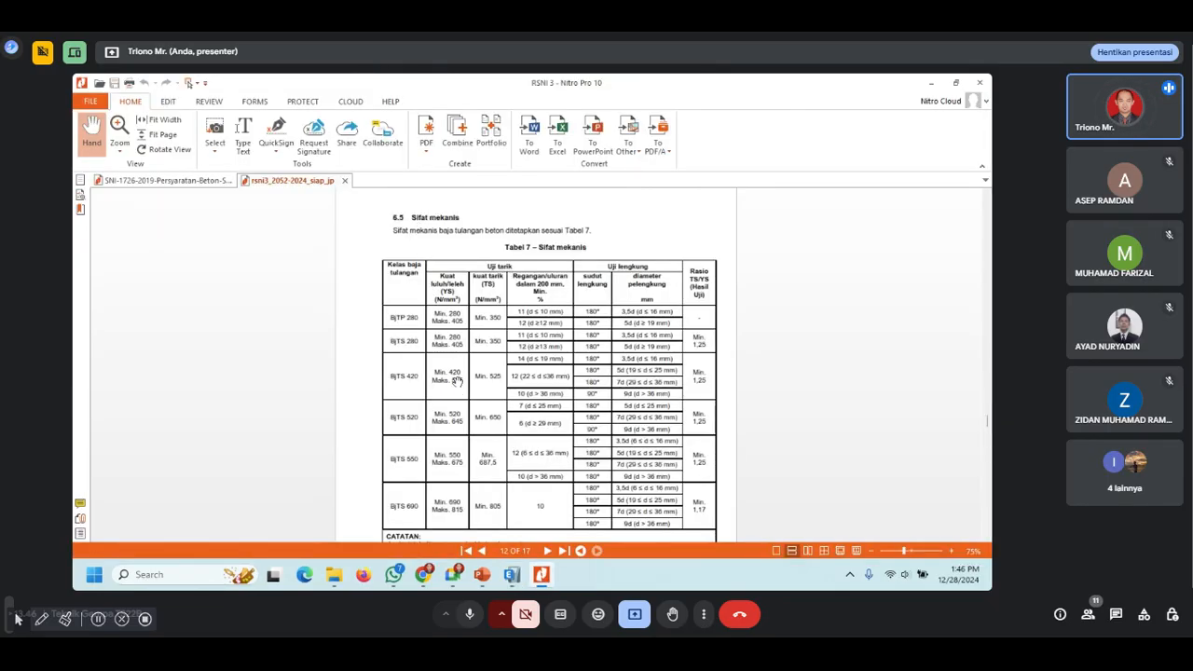
click(511, 575)
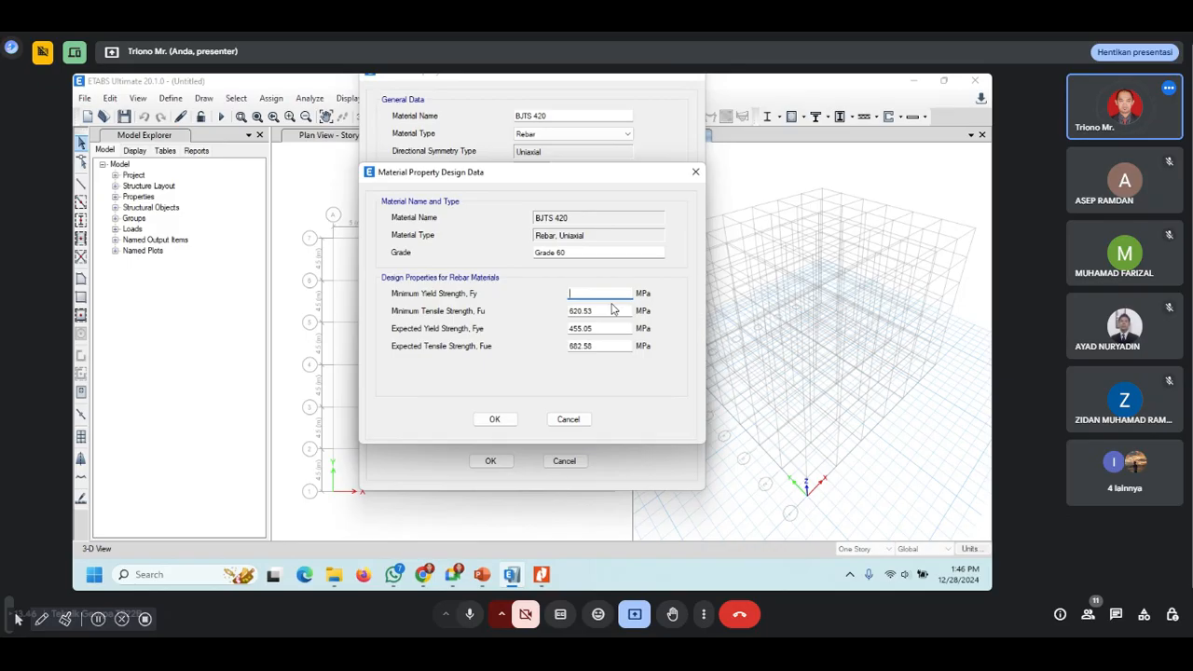
text(20)
click(600, 313)
Step: Look up the tensile strength in the PDF's Tabel 7, set Fu to 525 MPa, and change the grade to BJTS 420
click(541, 575)
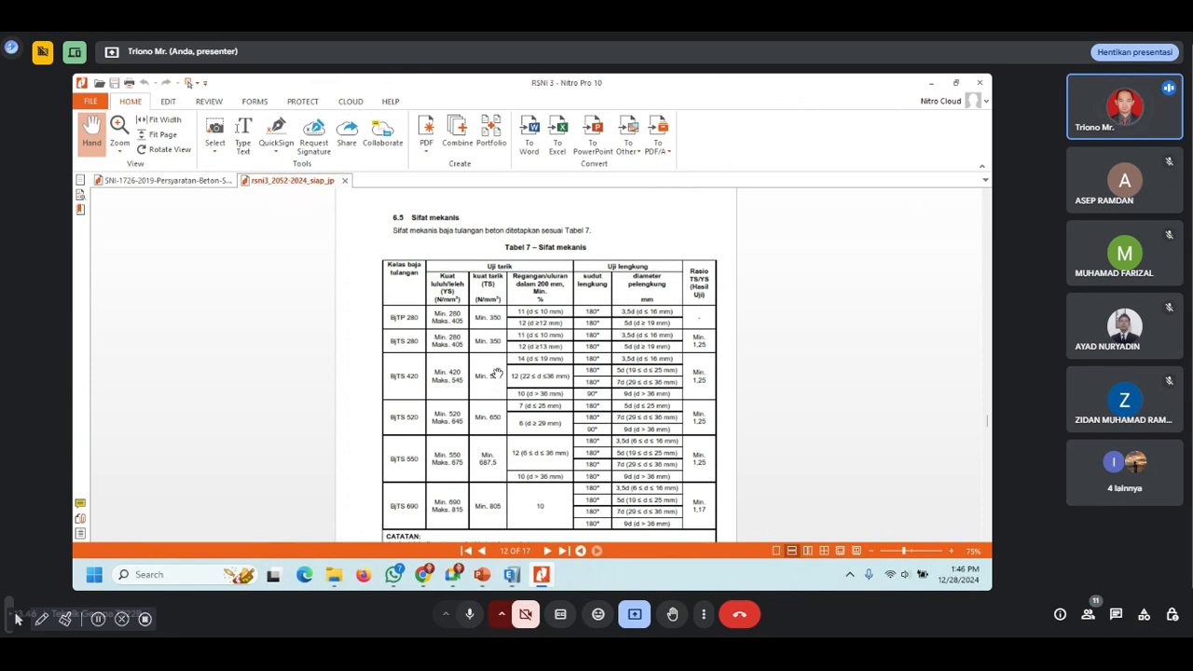
click(512, 575)
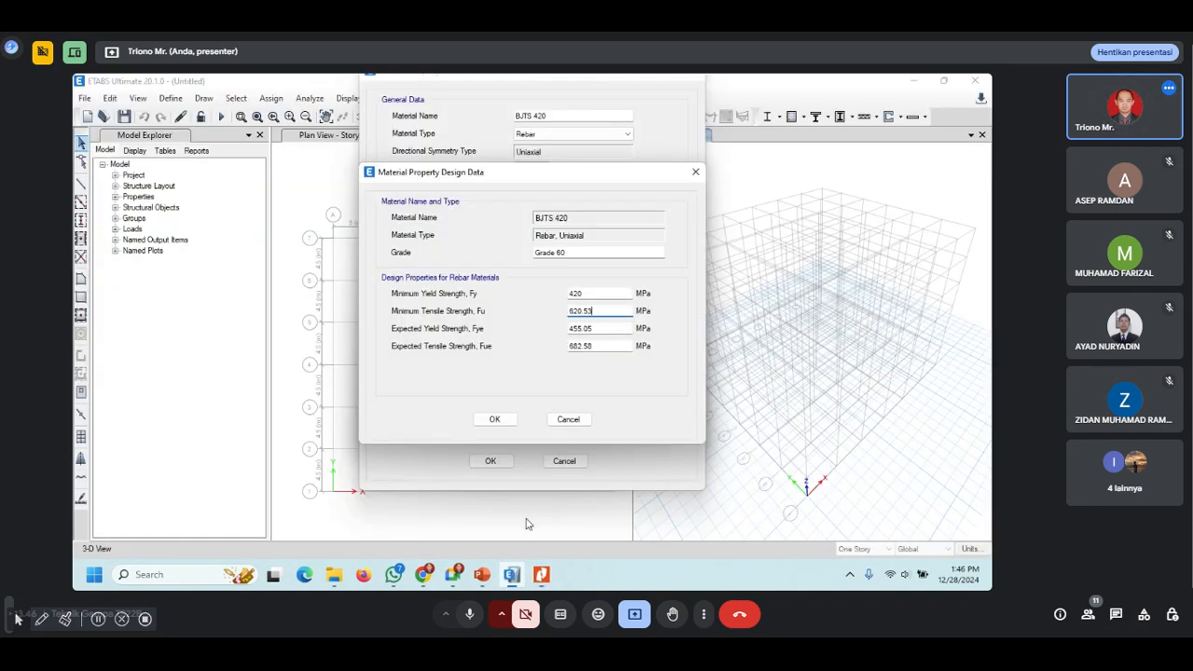
key(BackSpace)
key(BackSpace)
key(BackSpace)
key(BackSpace)
text(25)
triple_click(581, 253)
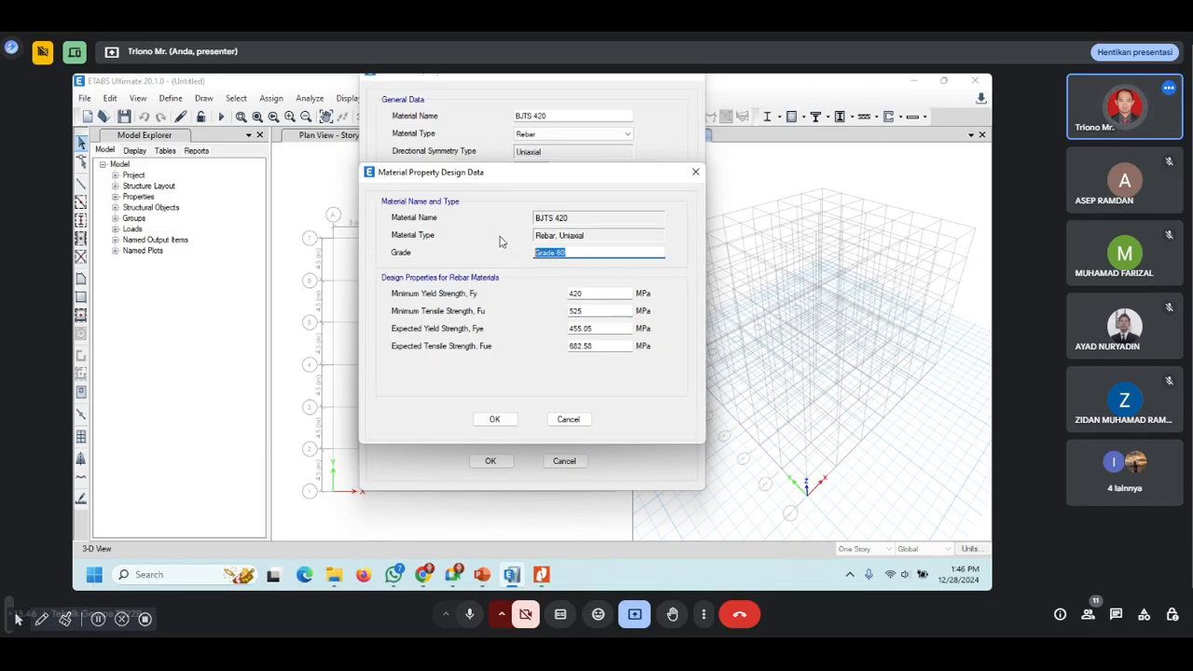
text(BJTS 420)
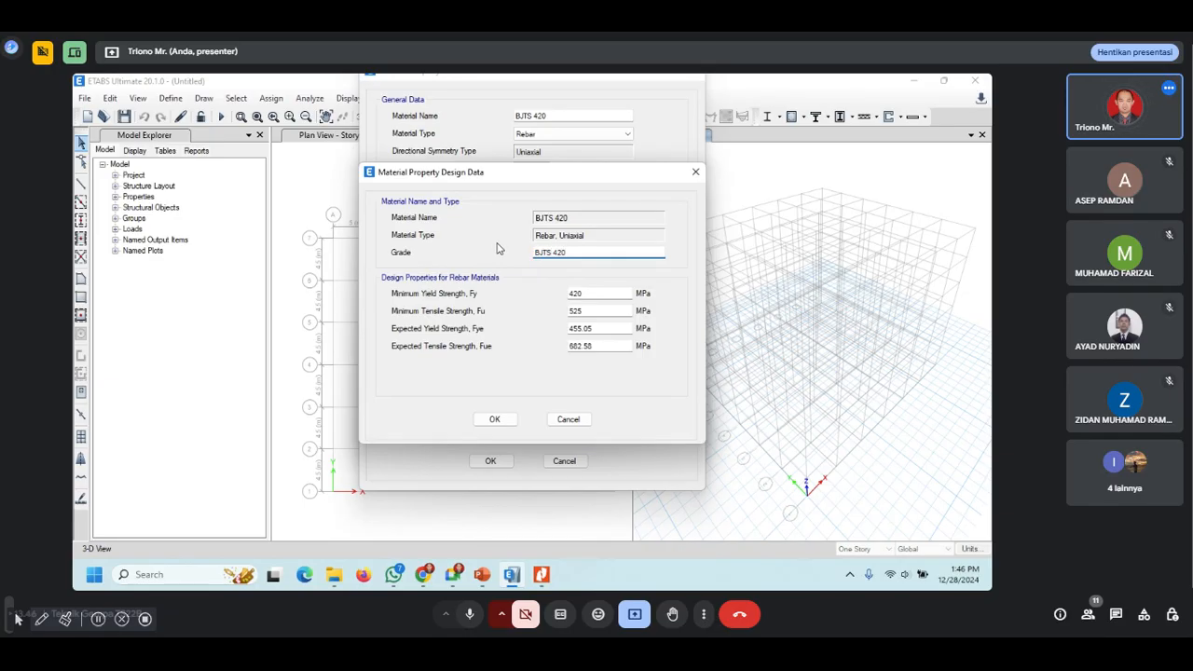
Step: Set the expected yield strength Fye to 420 MPa and expected tensile strength Fue to 525 MPa, and accept the BJTS 420 material
double_click(589, 293)
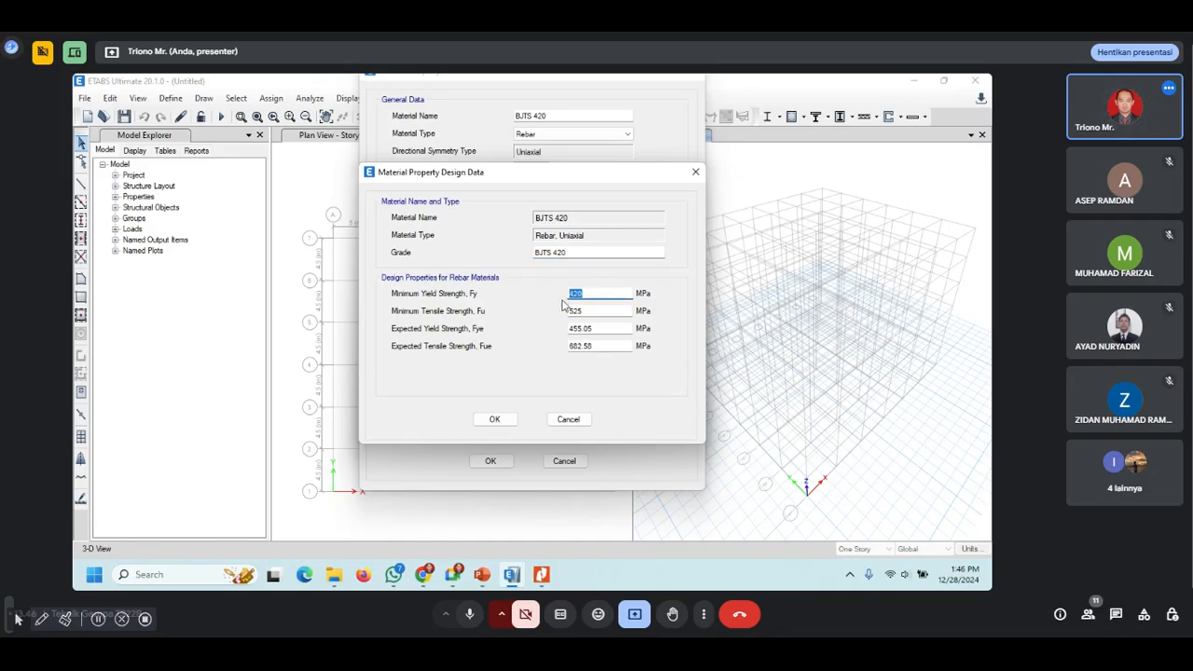
double_click(602, 329)
text(420)
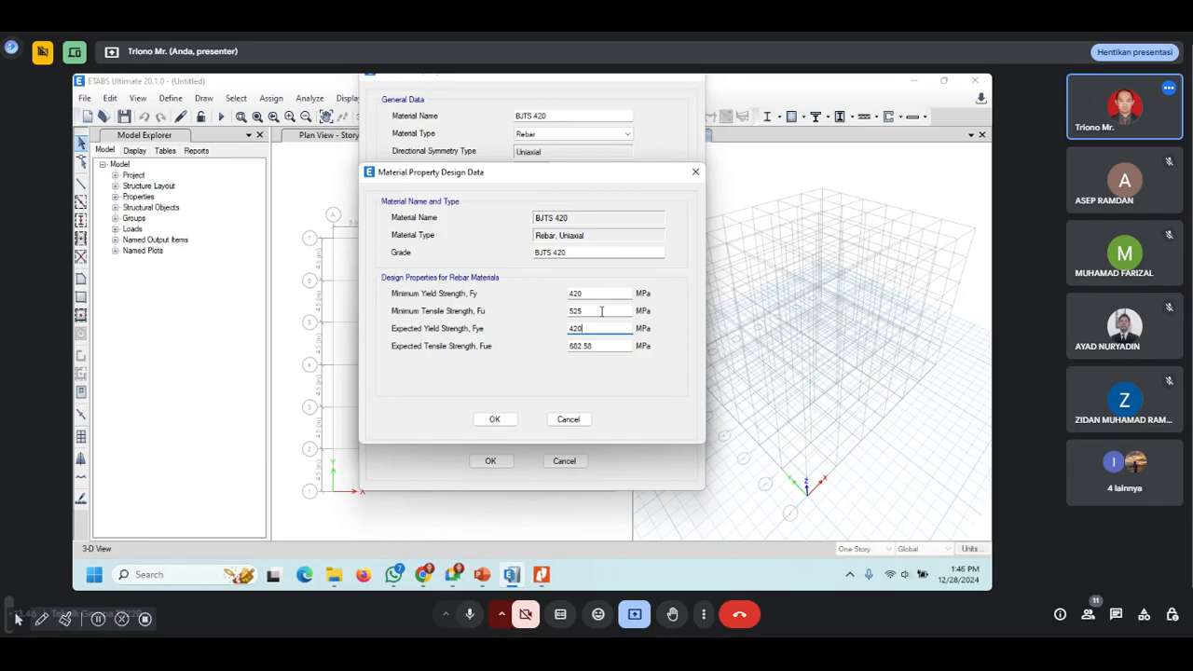
double_click(601, 311)
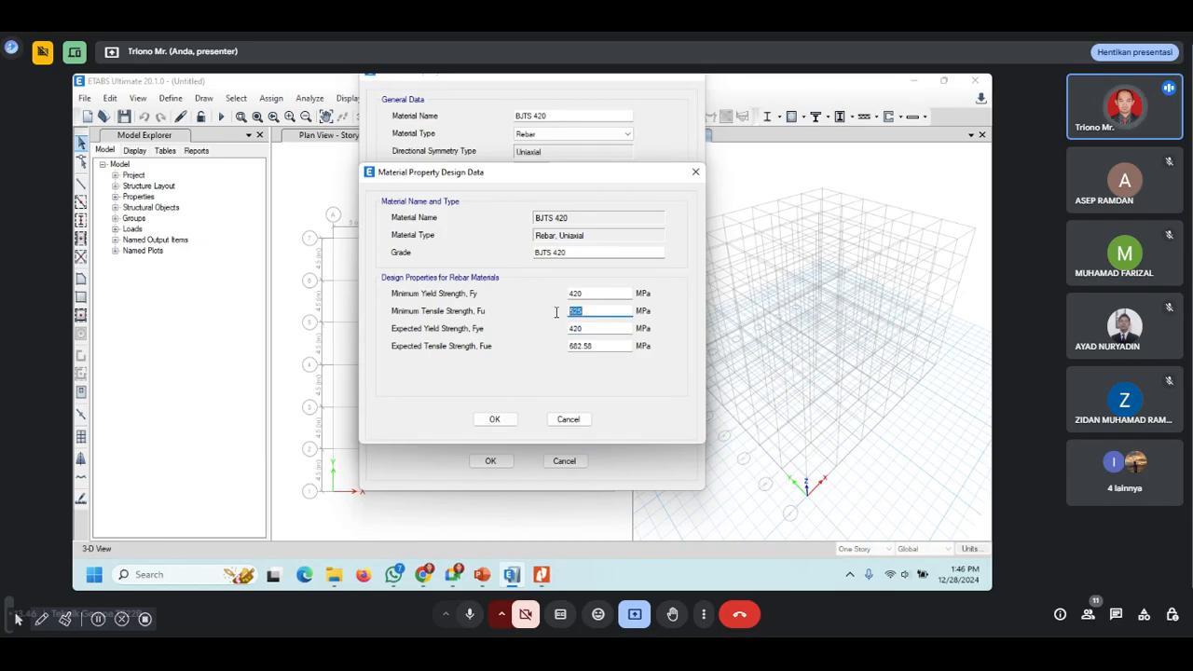
double_click(600, 345)
text(525)
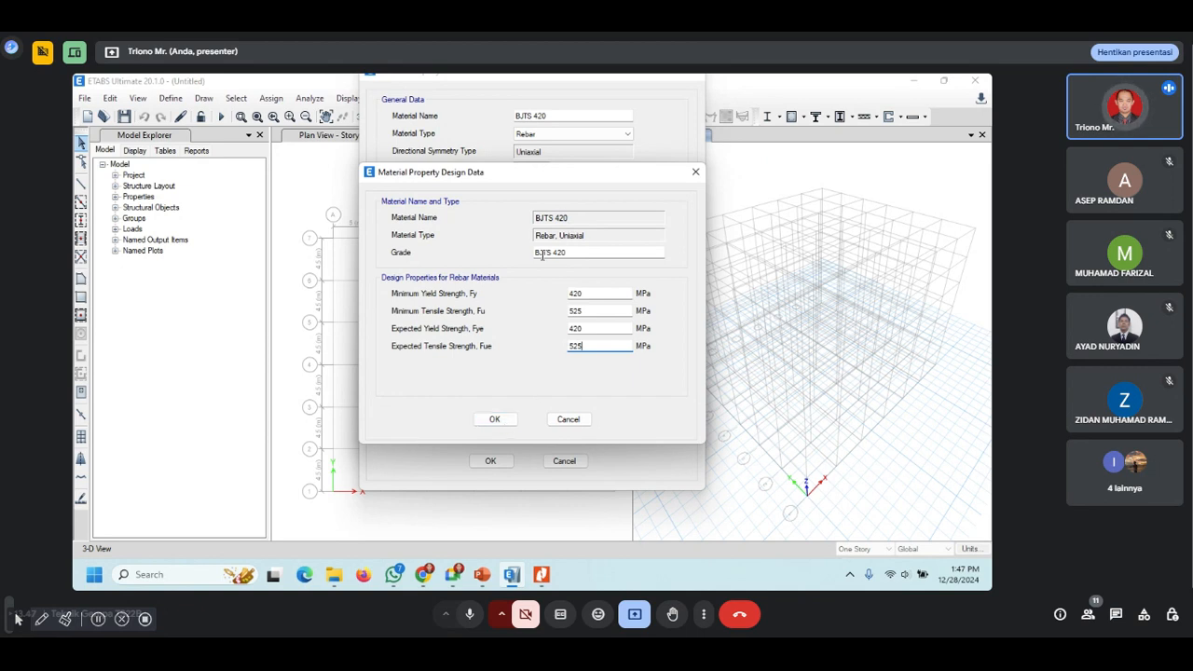
click(495, 419)
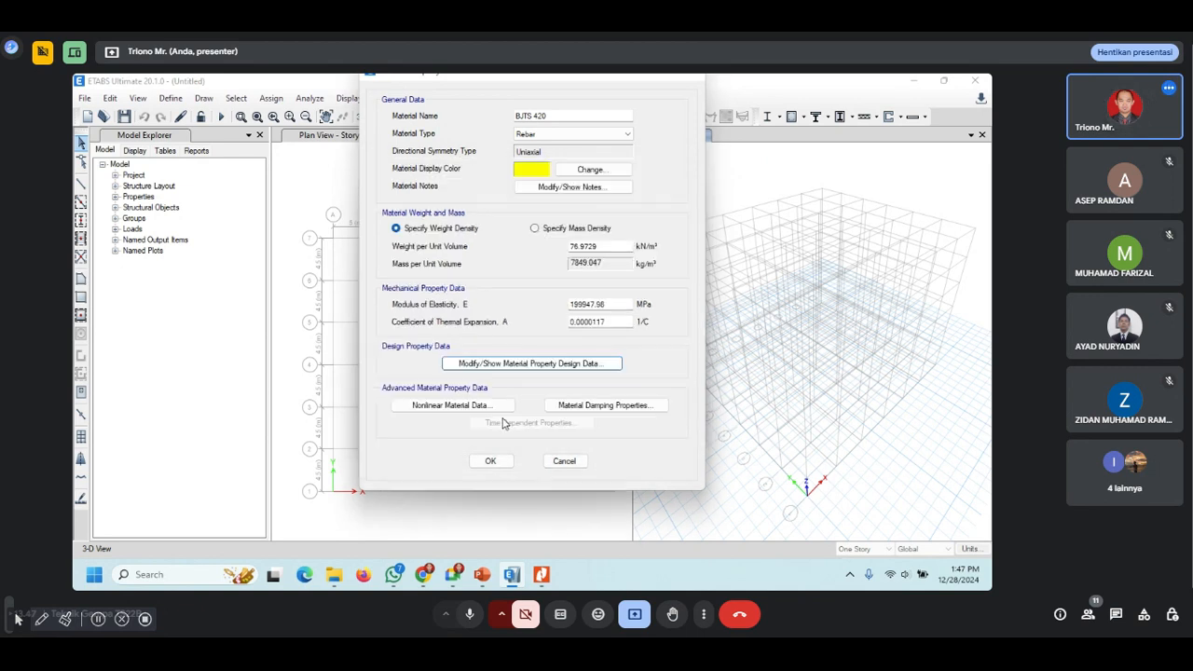
click(489, 462)
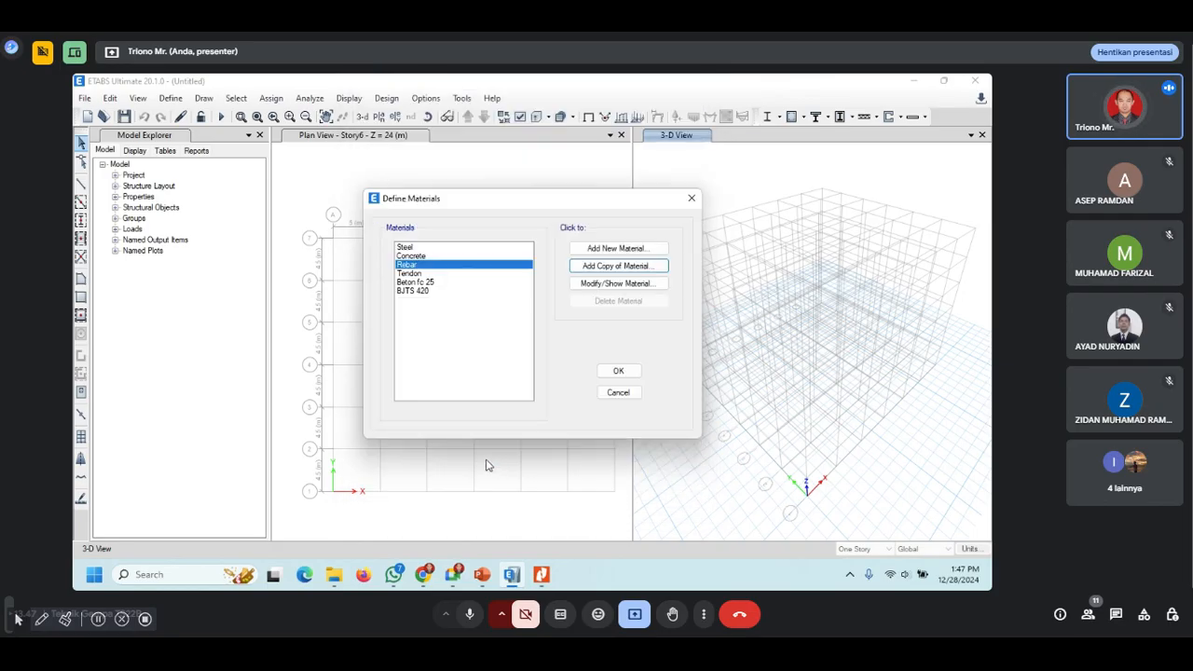
Step: Add a copy of the BJTS 420 material and name it BJTP 280 after the plain rebar class in the PDF's Tabel 7
click(425, 292)
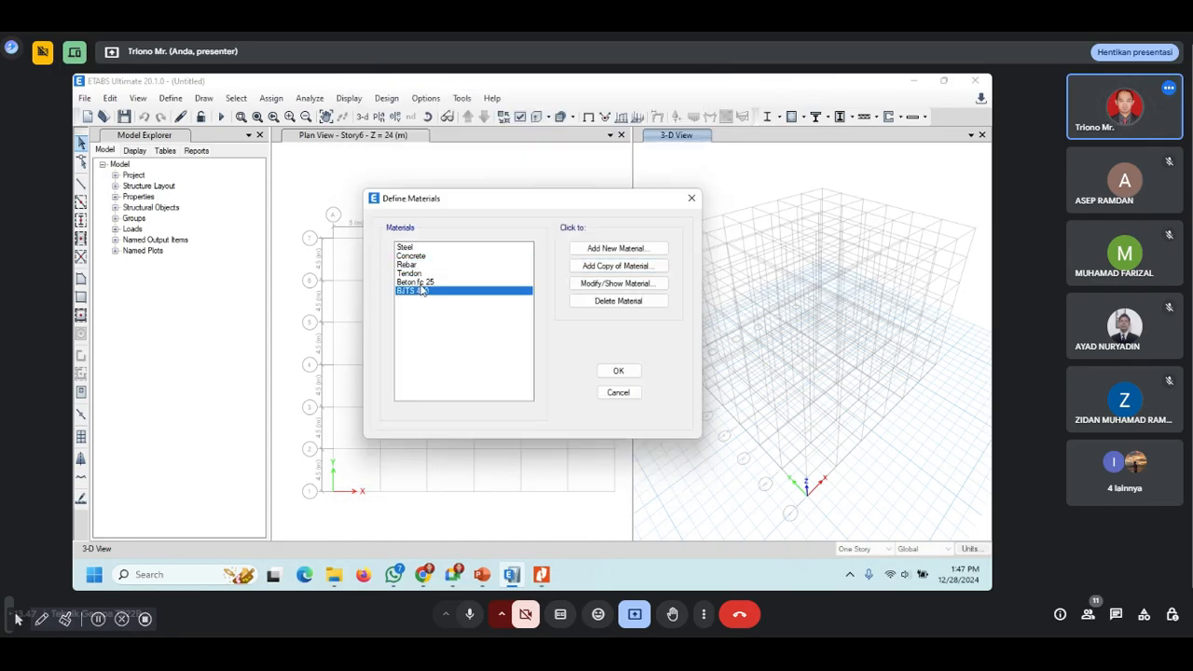
click(423, 282)
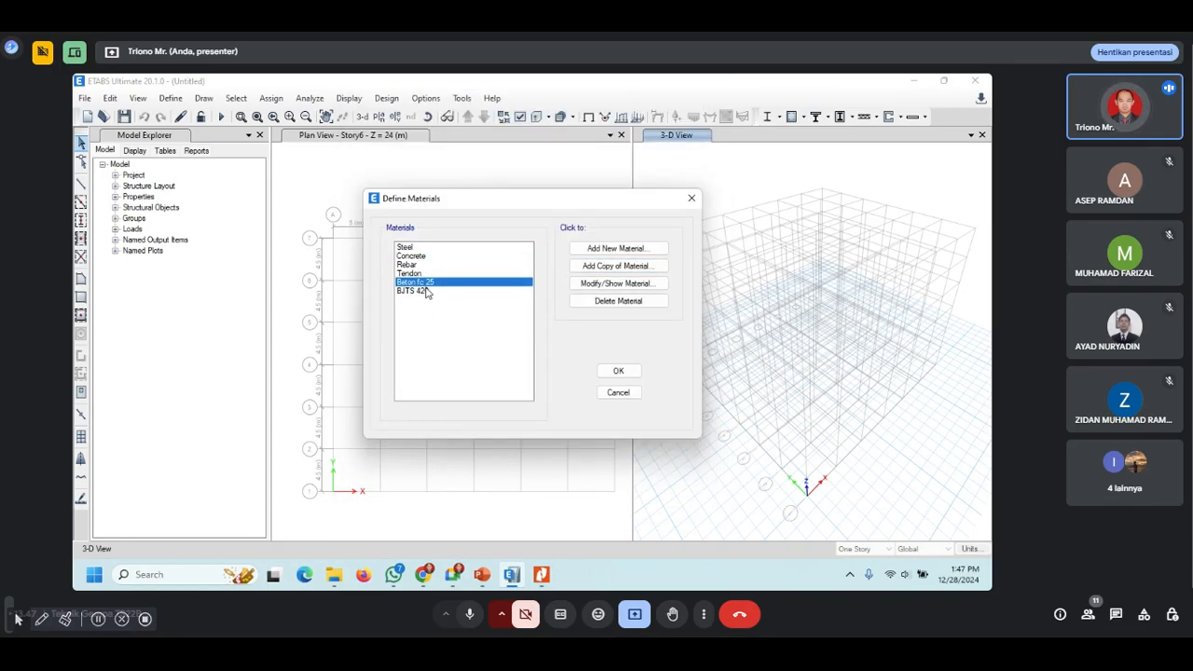
click(415, 292)
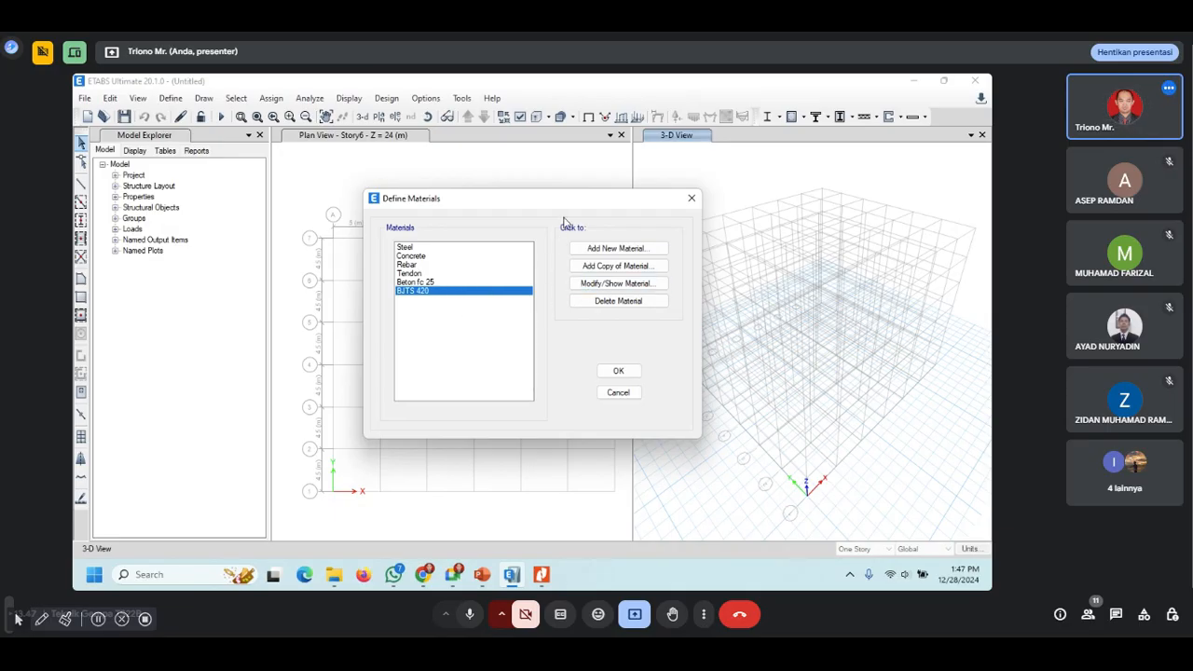
click(618, 267)
text(Mat)
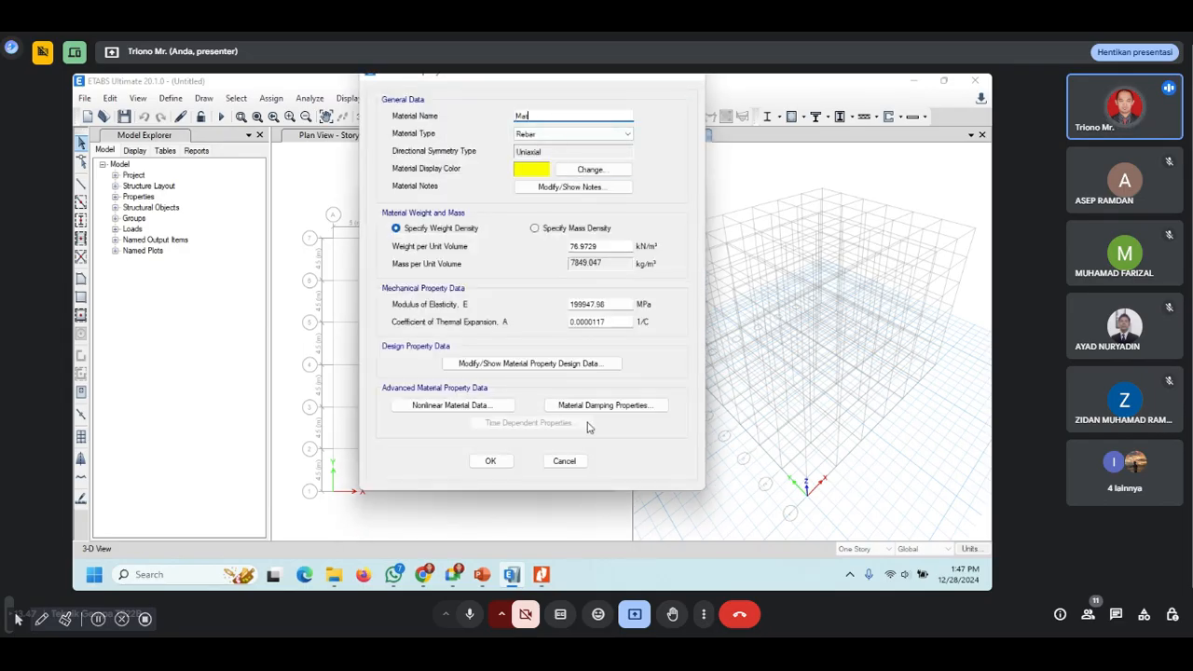
click(542, 574)
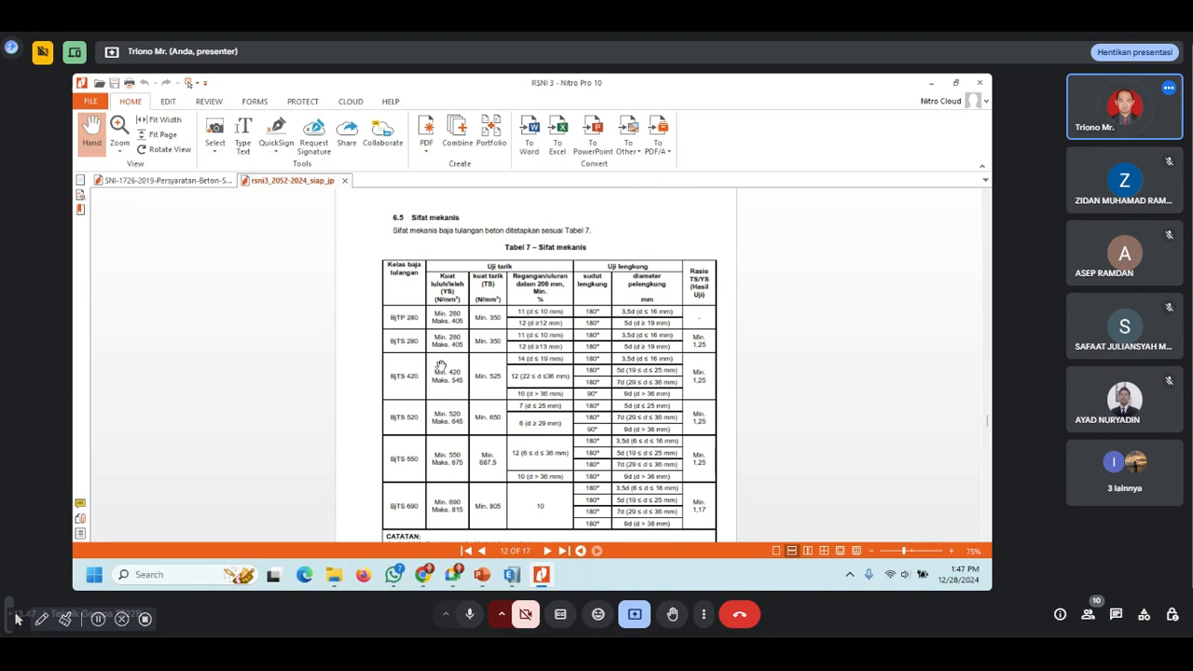
click(513, 575)
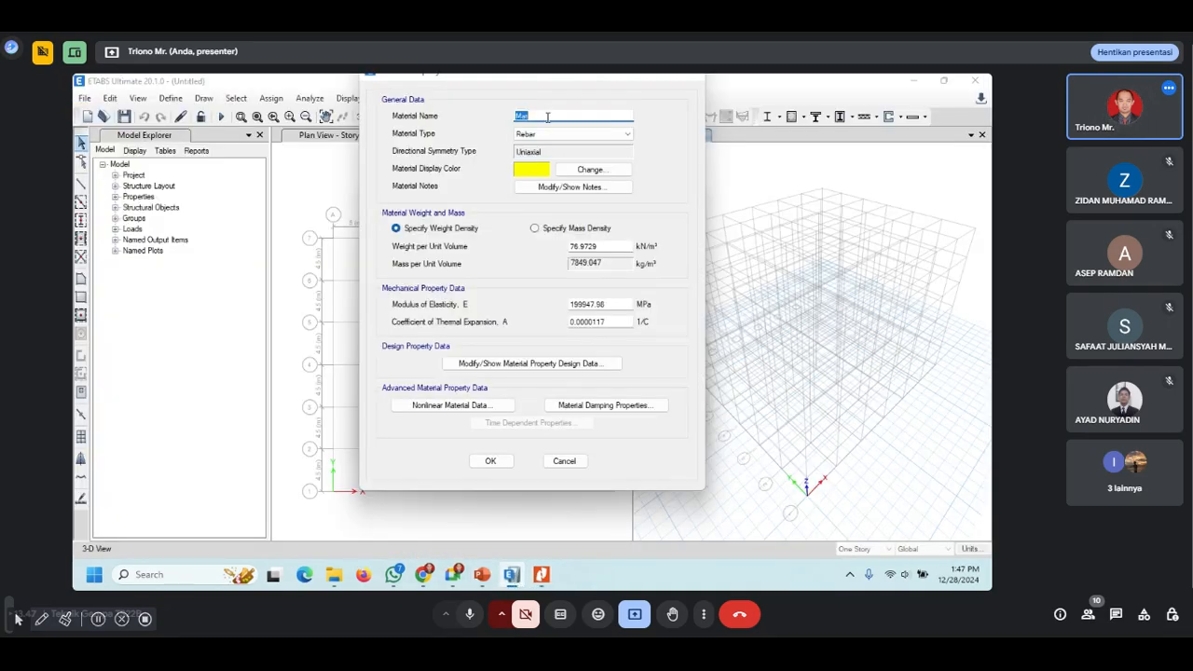
text(BJTP 280)
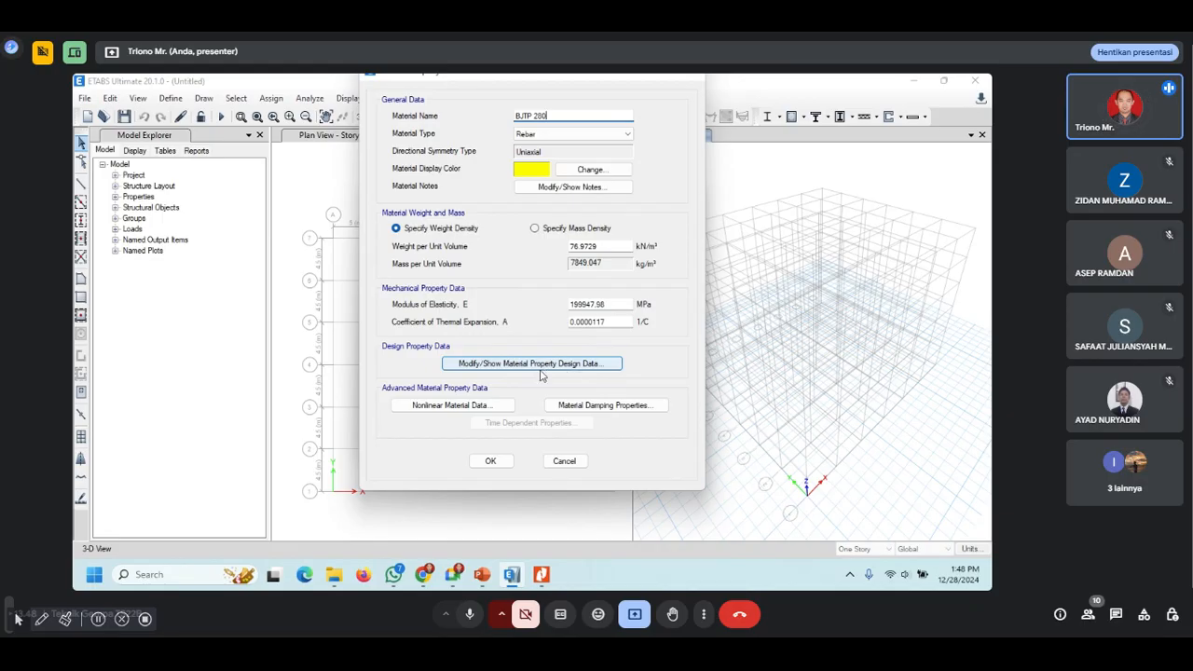
Step: In the material's design data, set the grade to BJTP 280 and the minimum yield strength Fy to 280 MPa according to Tabel 7
click(602, 364)
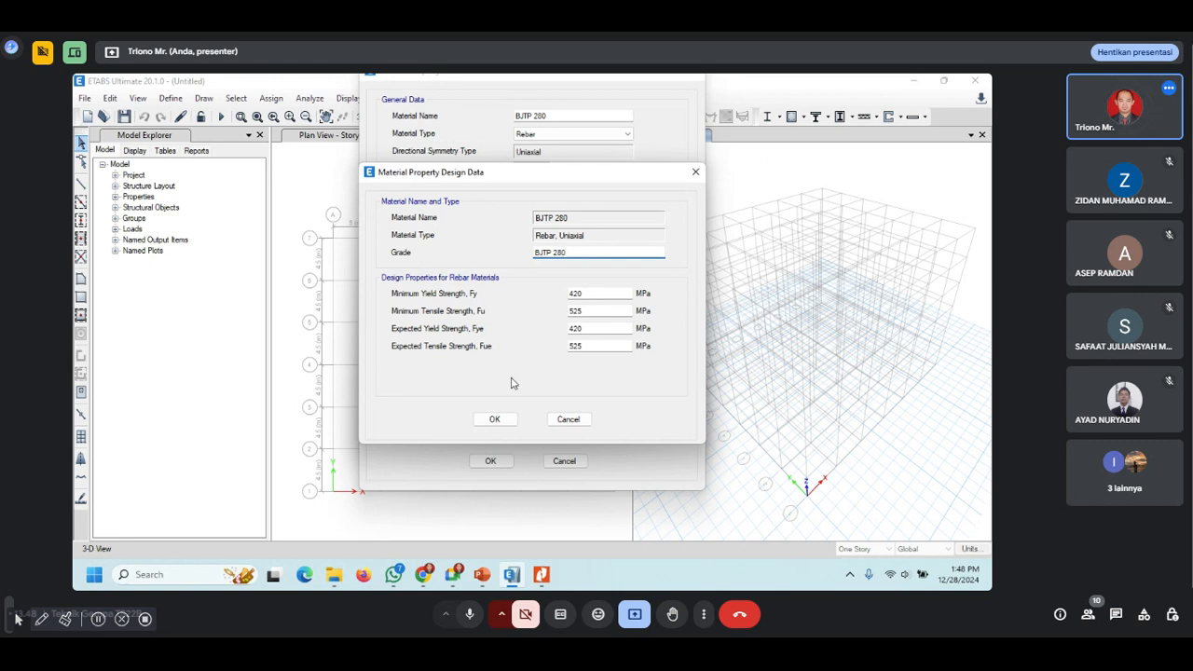
mouse_move(541, 580)
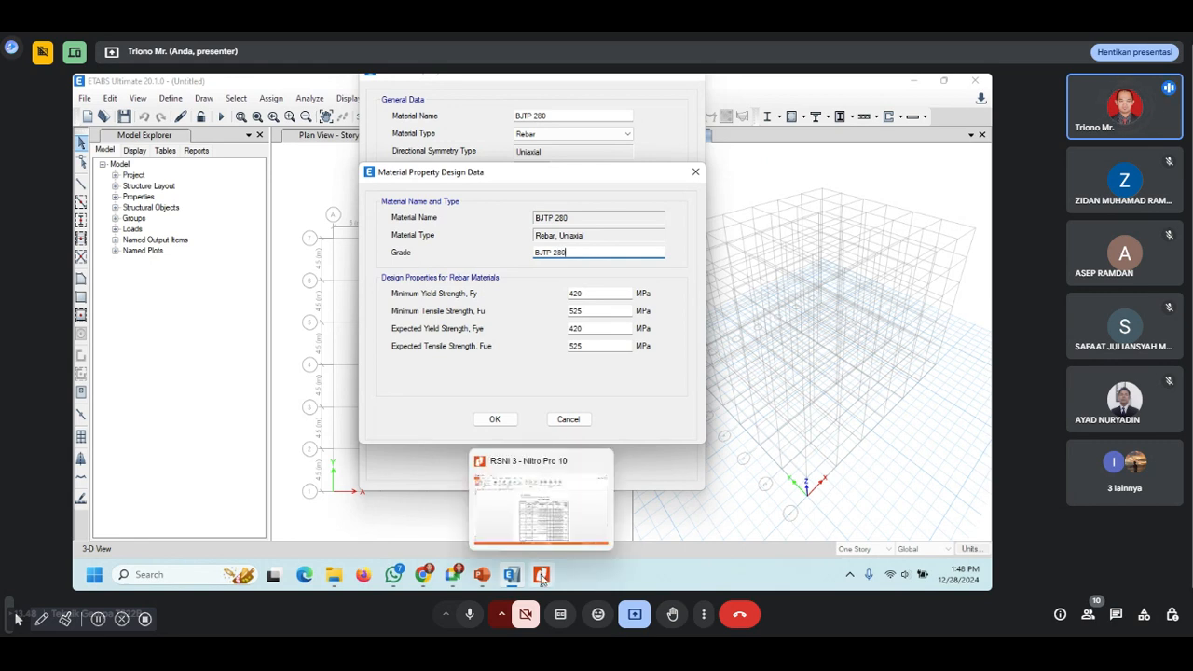
click(542, 577)
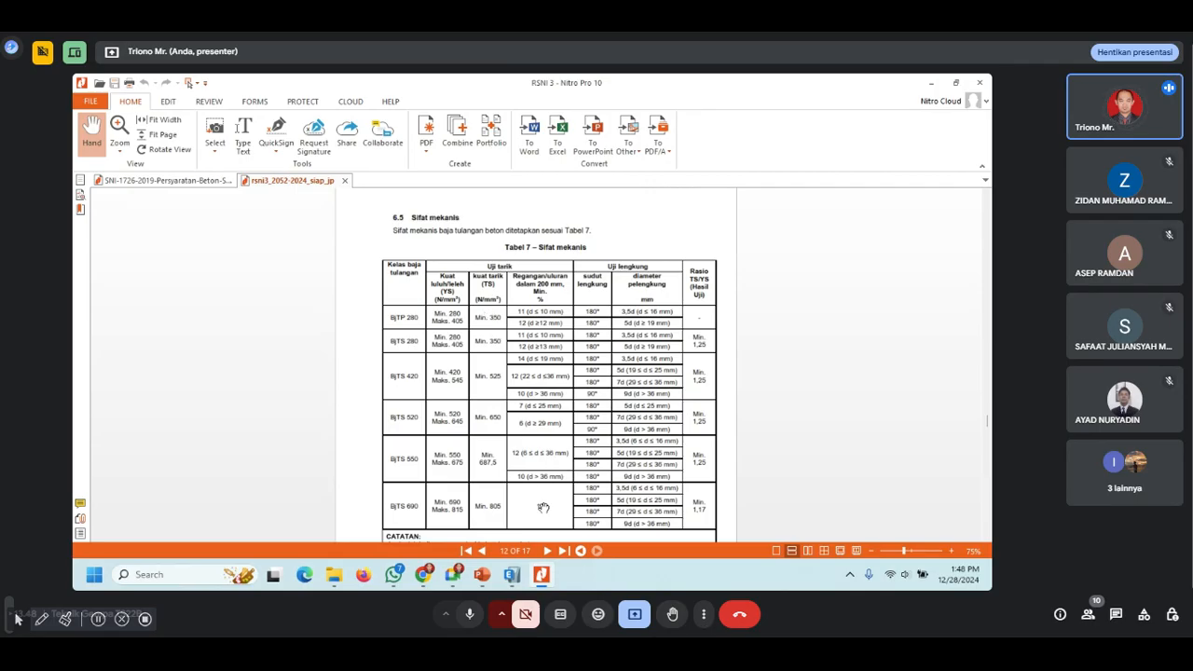
click(512, 575)
drag(593, 293, 561, 297)
text(280)
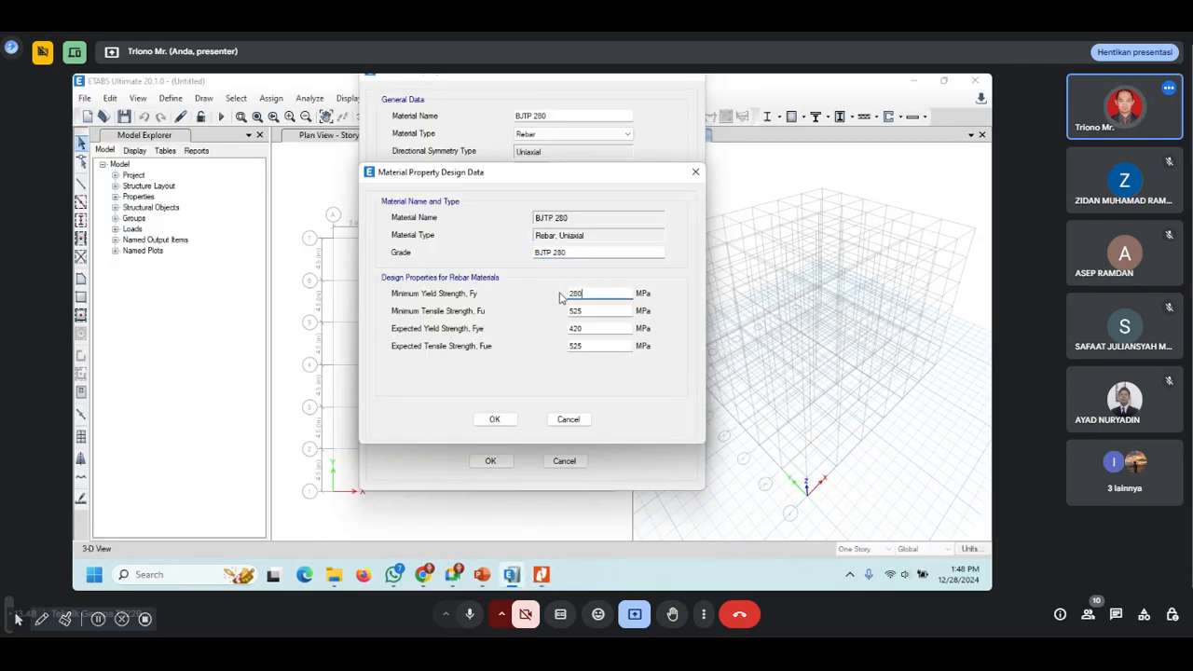
Step: Look up the BJTP 280 tensile strength in the PDF's Tabel 7 and set the minimum tensile strength Fu to 350 MPa
drag(587, 313, 560, 313)
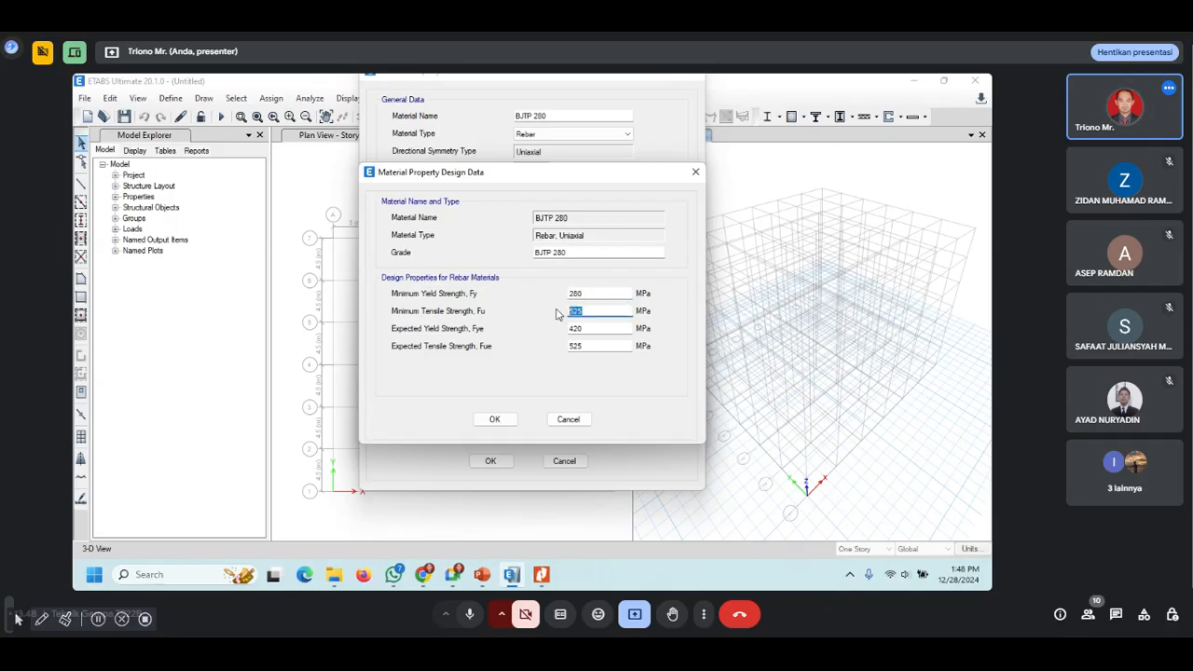
click(542, 575)
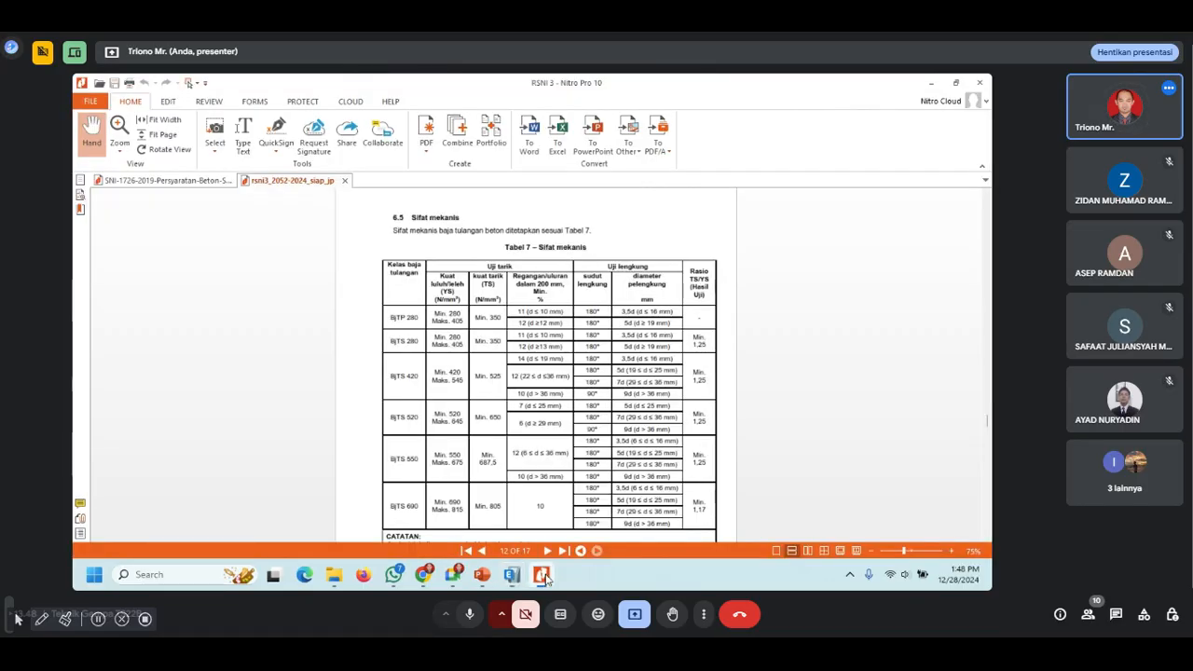
click(541, 575)
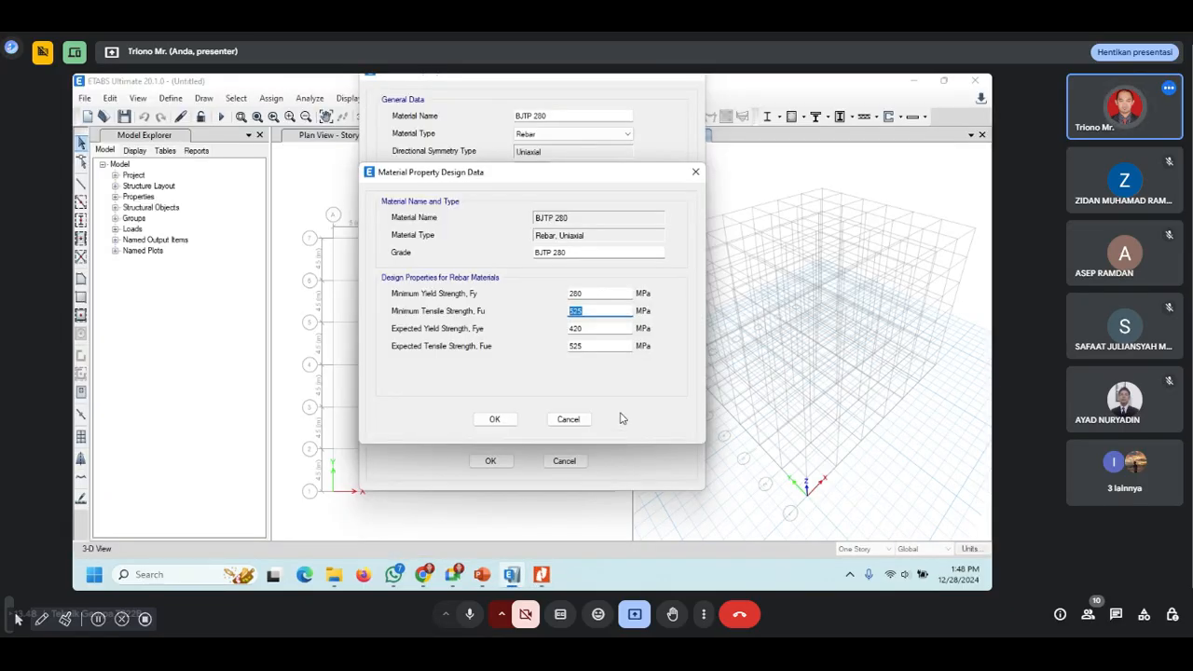
text(350)
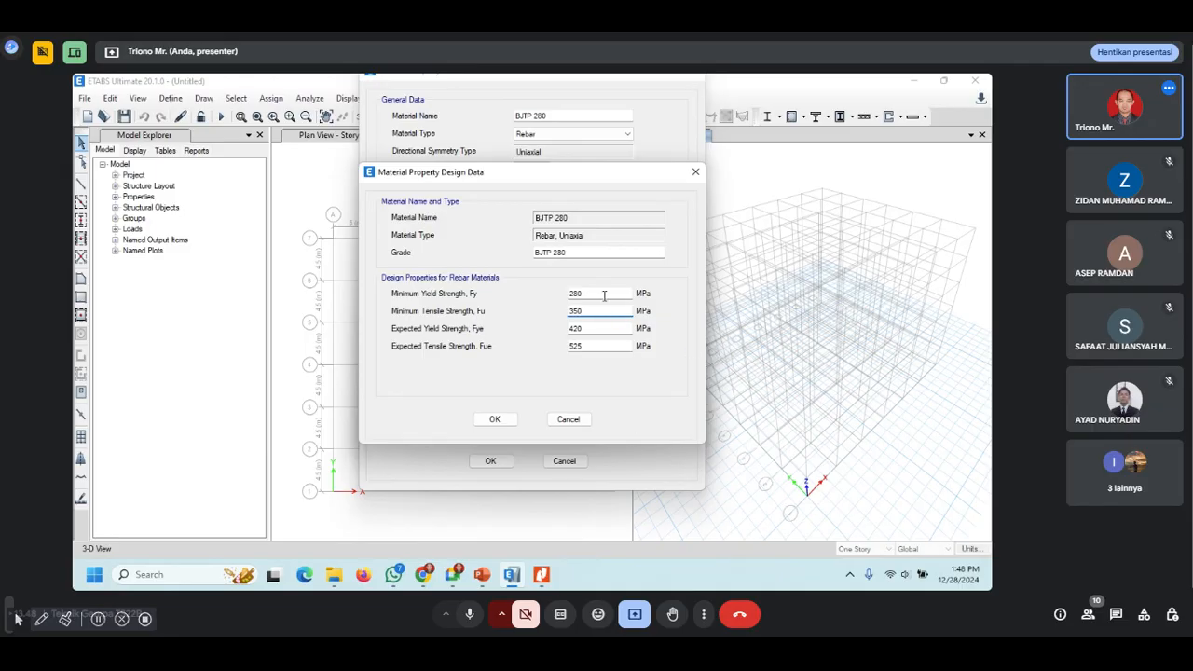
Step: Set the expected yield strength Fye to 280 MPa and expected tensile strength Fue to 350 MPa, and accept the design data
drag(604, 296, 538, 295)
drag(595, 330, 540, 343)
text(280)
text(350)
click(505, 424)
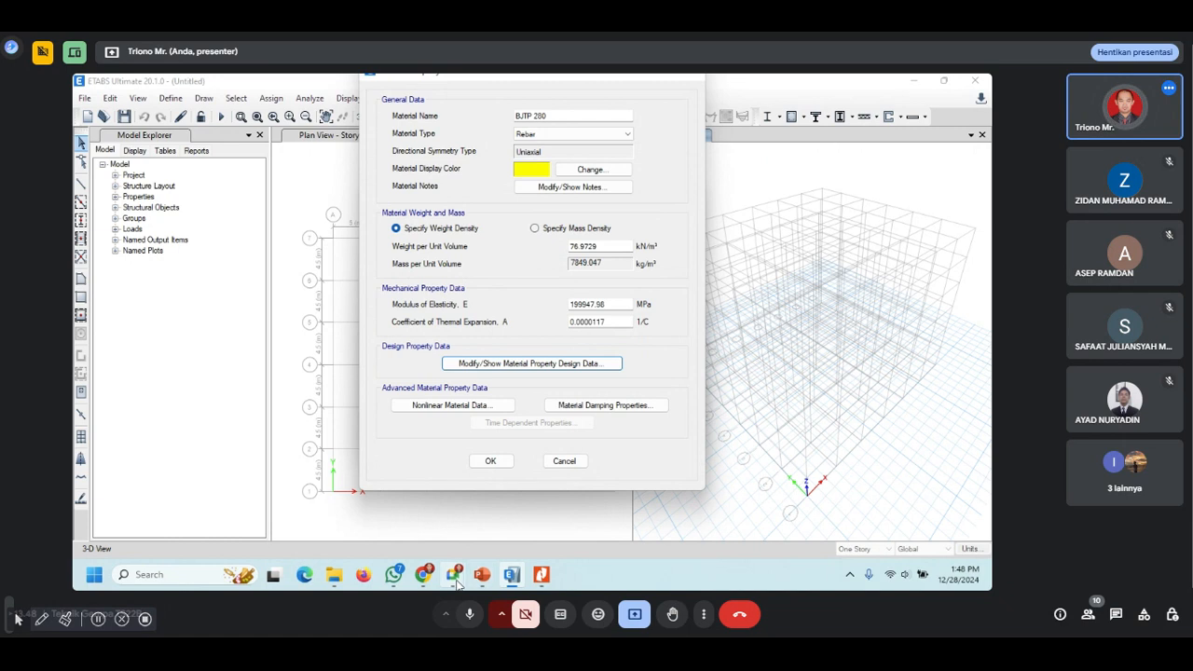
Step: Switch to the Google Meet window and check its list of browser extensions
mouse_move(455, 578)
click(379, 508)
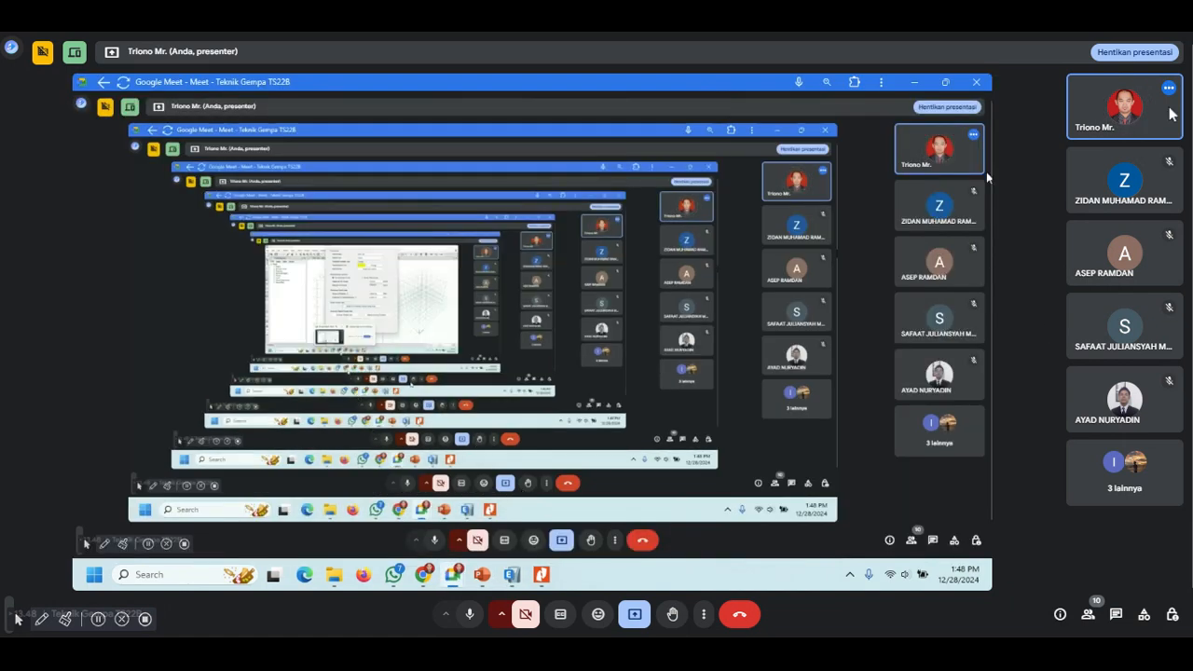
click(853, 82)
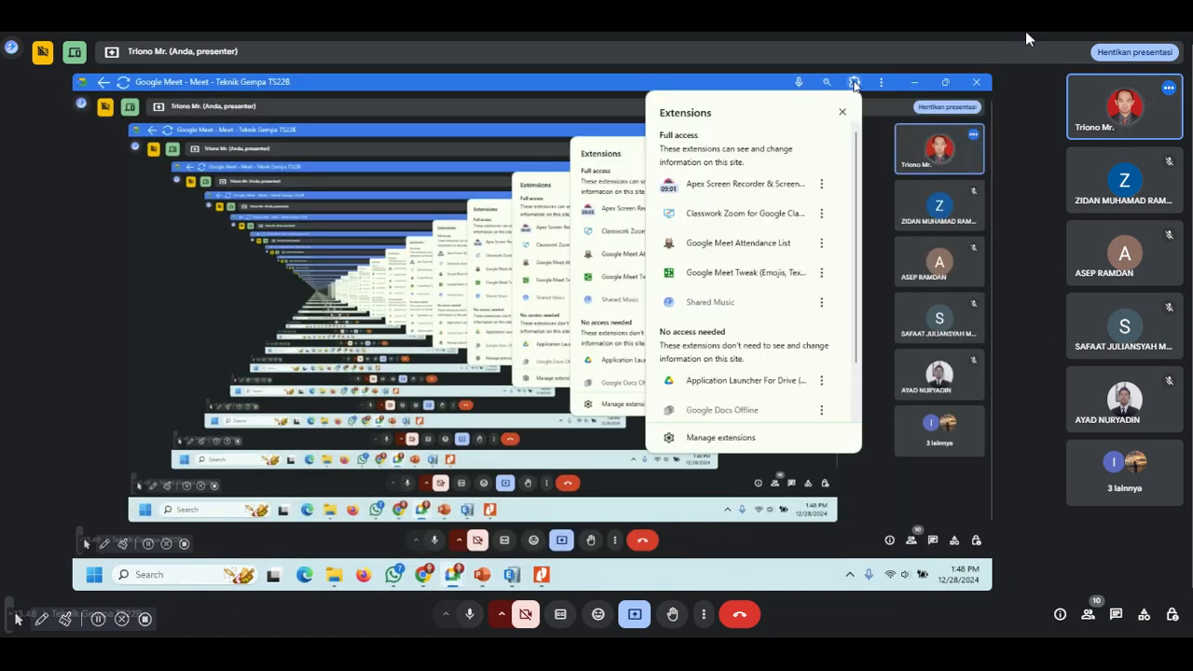
click(854, 82)
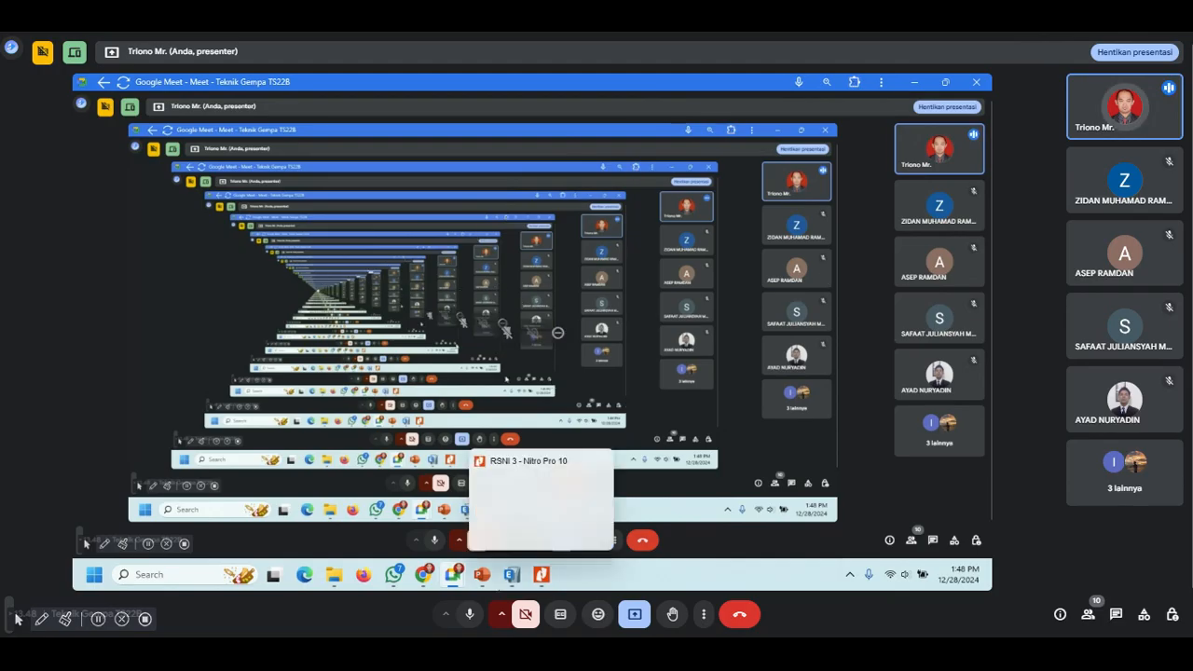
Step: Return to ETABS and accept the BJTP 280 material
click(510, 578)
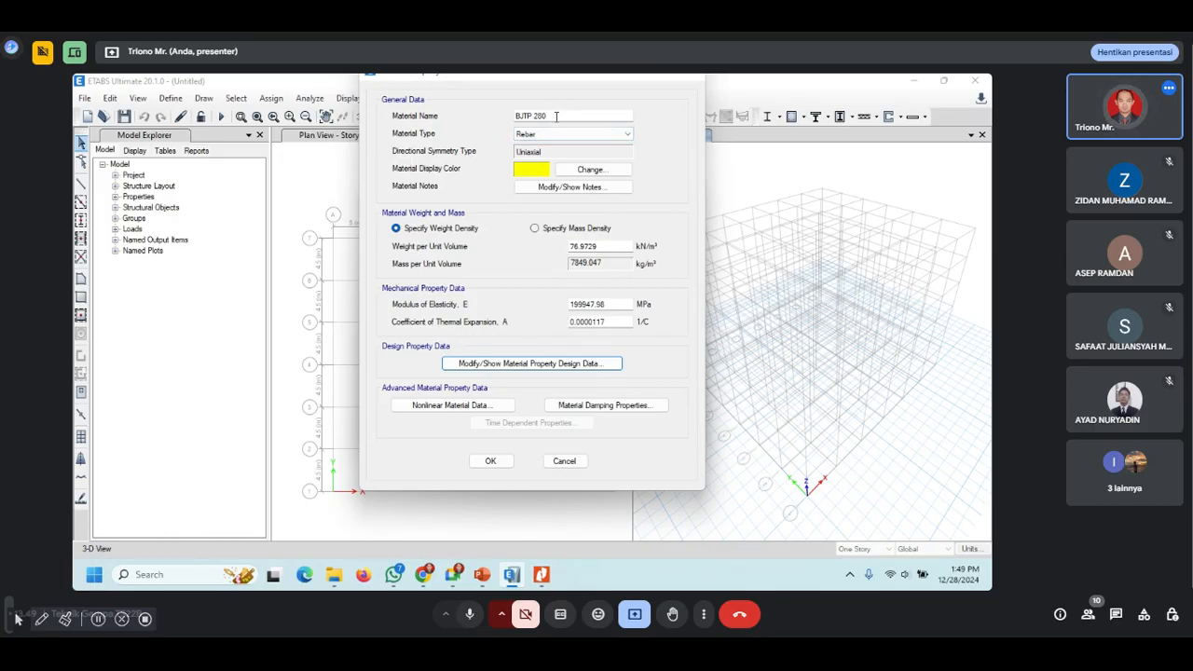
click(494, 461)
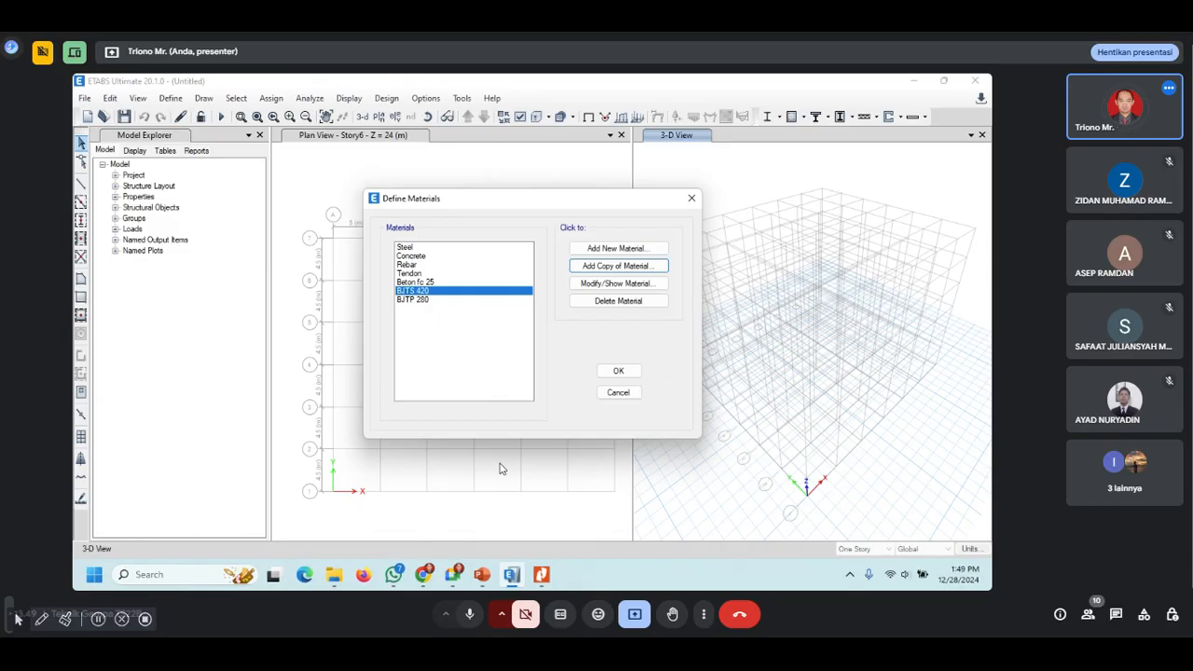
Step: Review Beton fc 25, BJTS 420 and BJTP 280 in the materials list and accept the material definitions
click(428, 282)
click(428, 290)
click(434, 282)
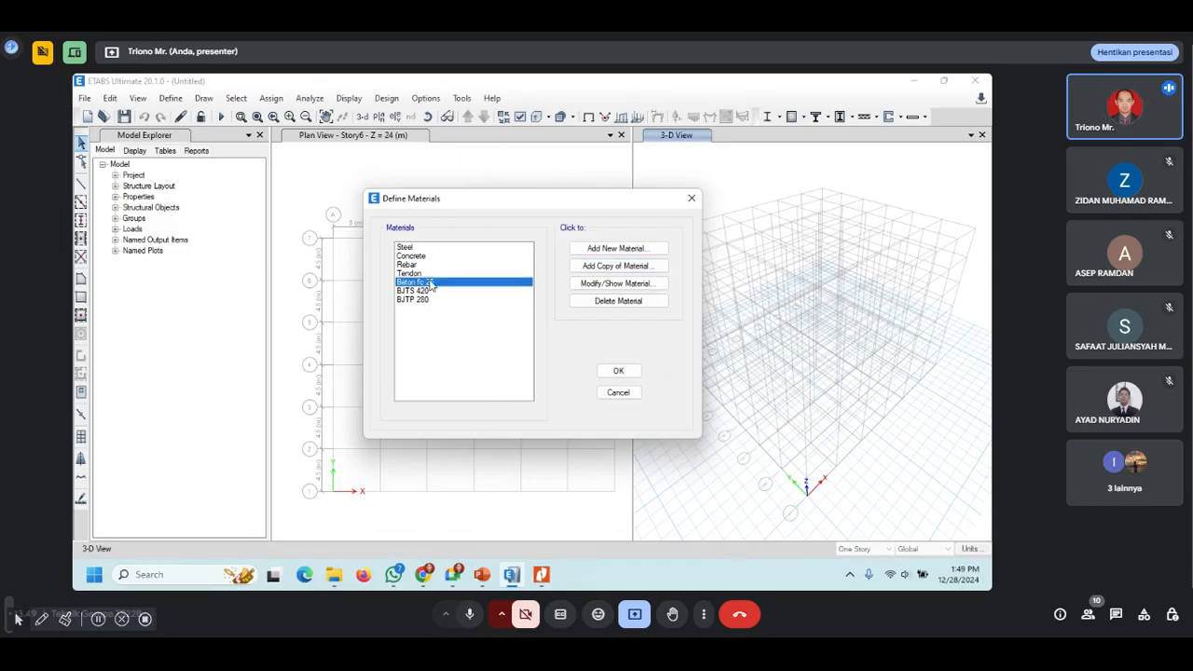
click(429, 291)
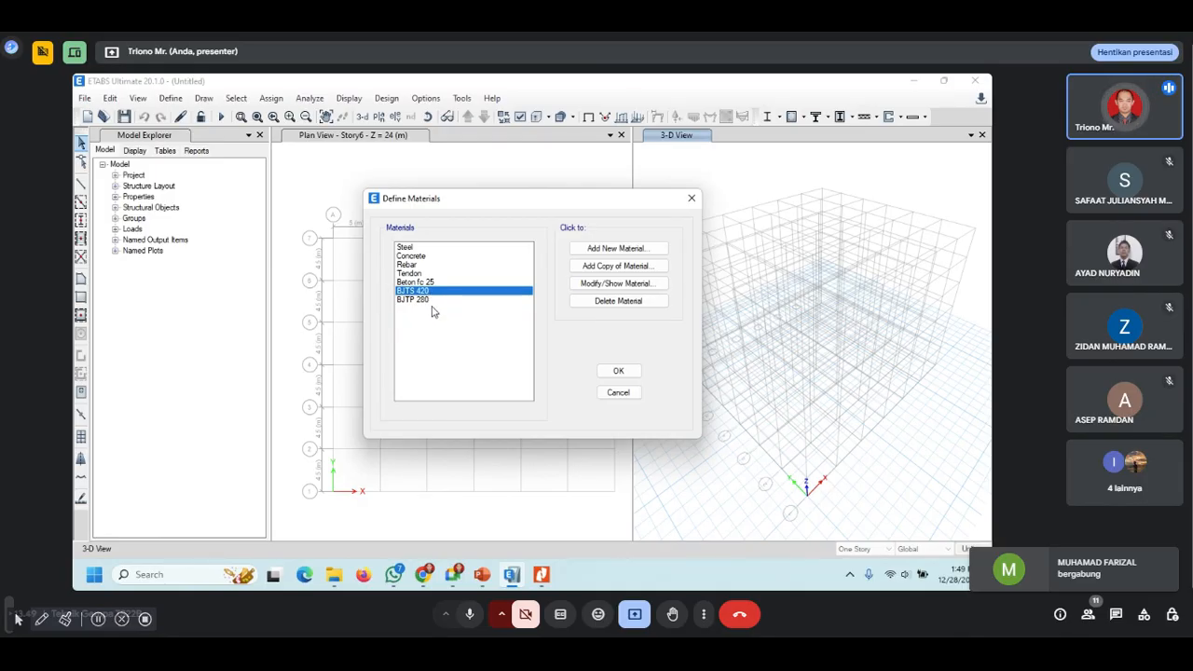
click(426, 300)
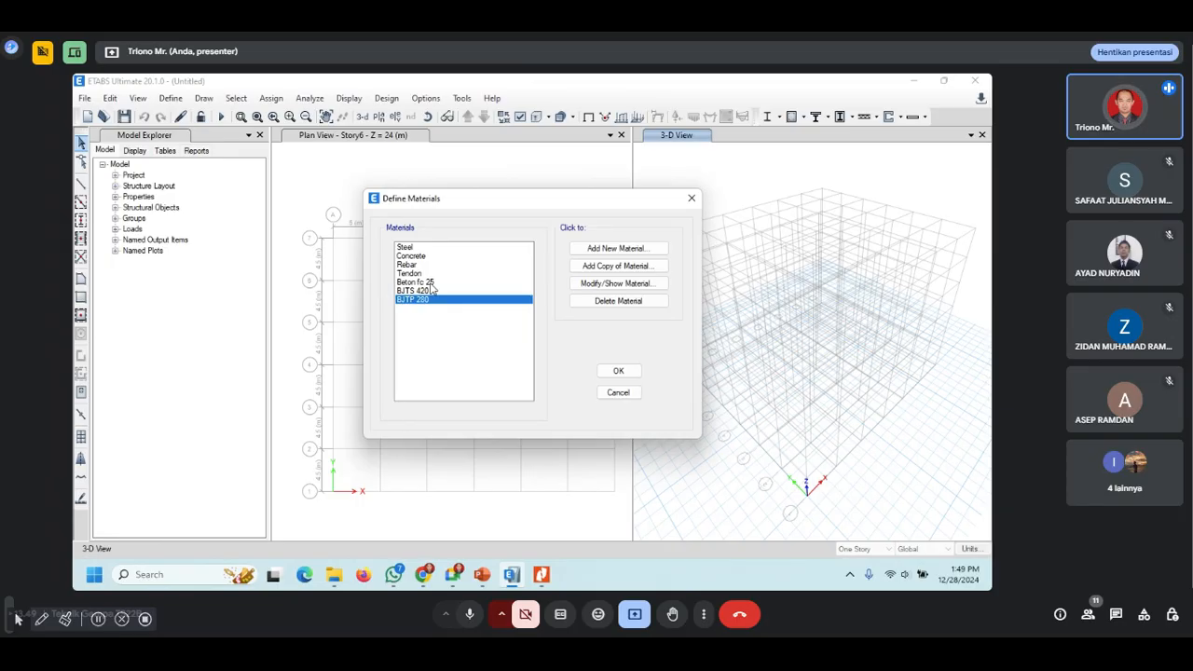
click(431, 282)
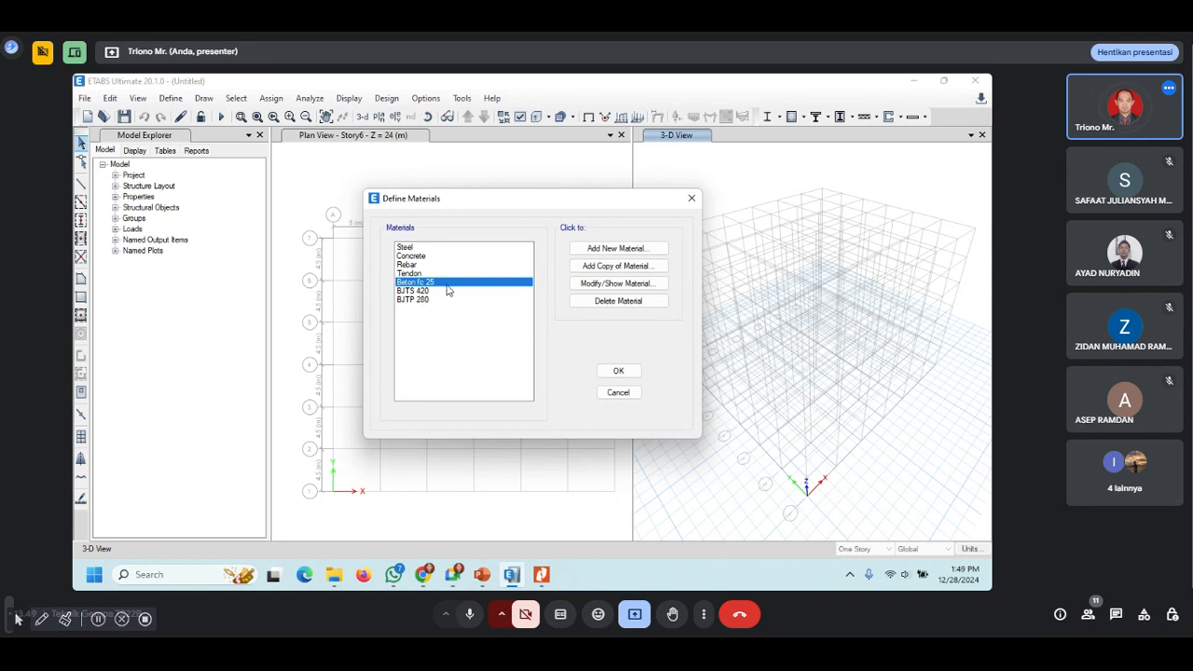
click(421, 290)
click(421, 300)
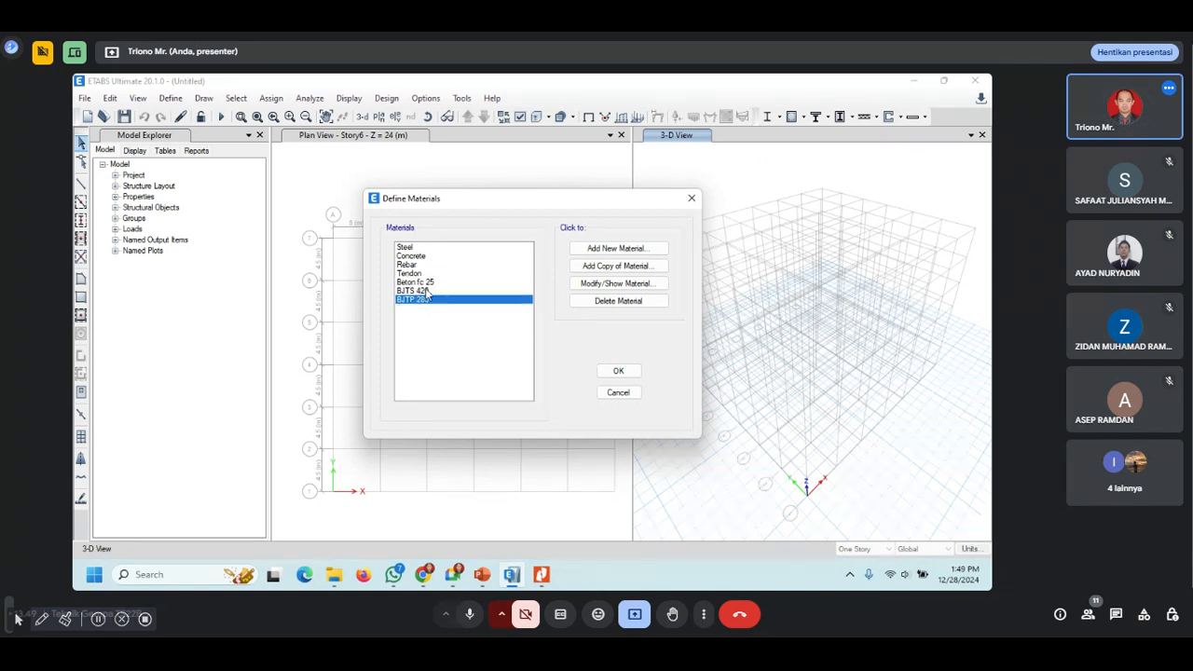
click(430, 283)
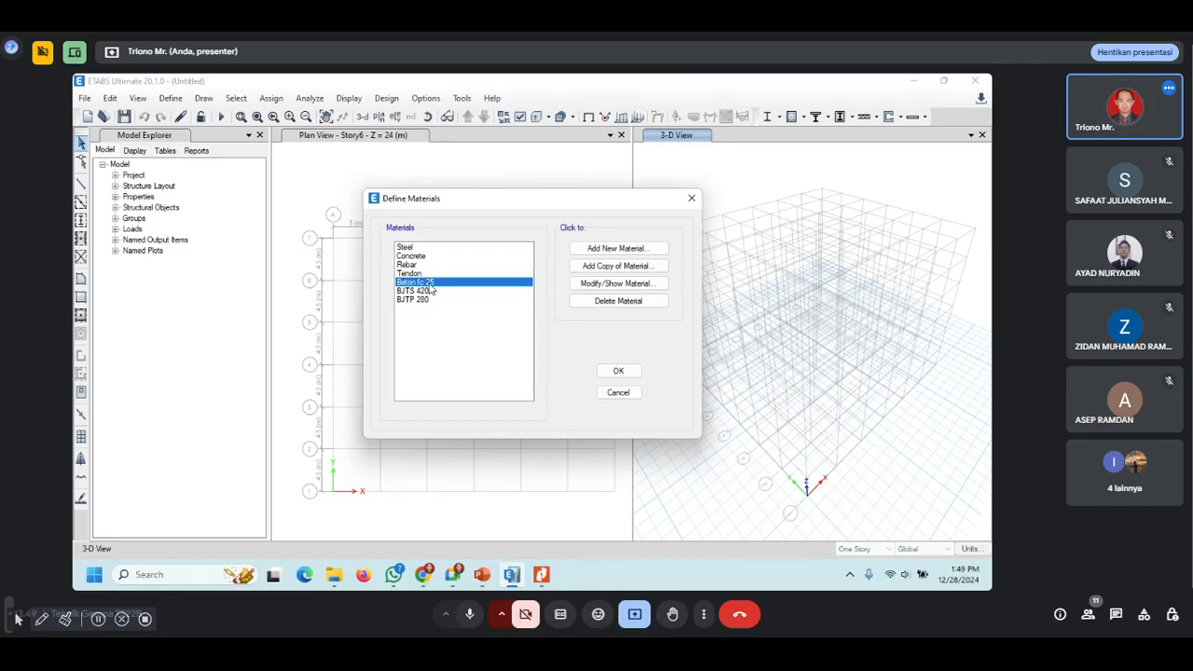
click(424, 290)
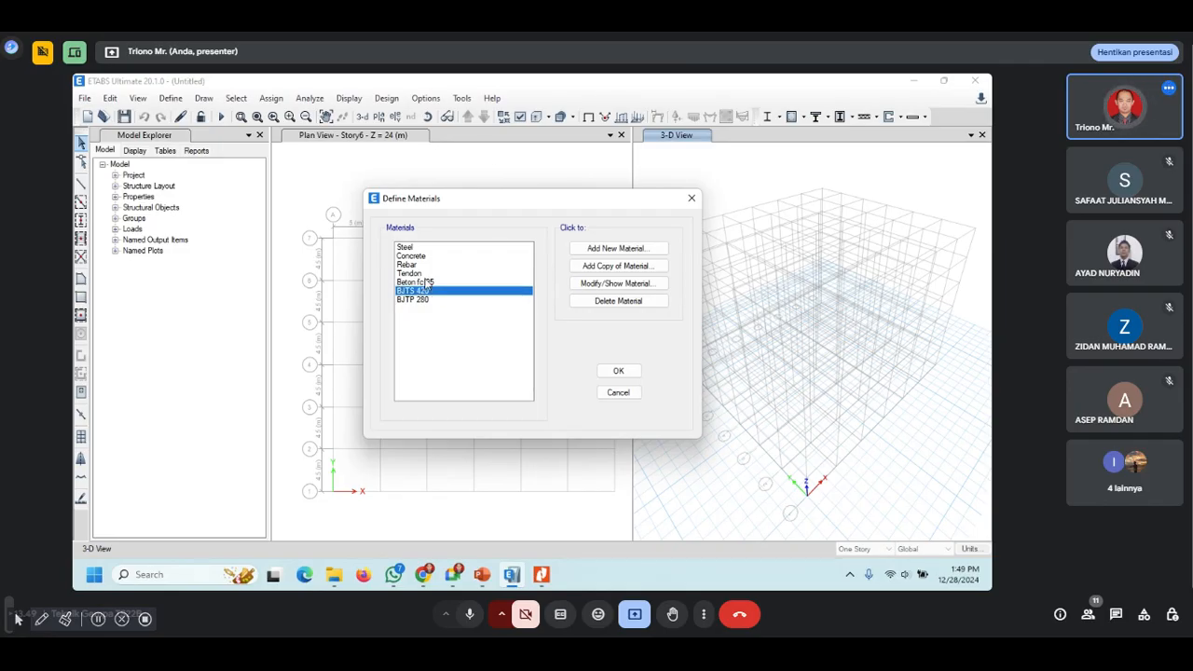
click(427, 283)
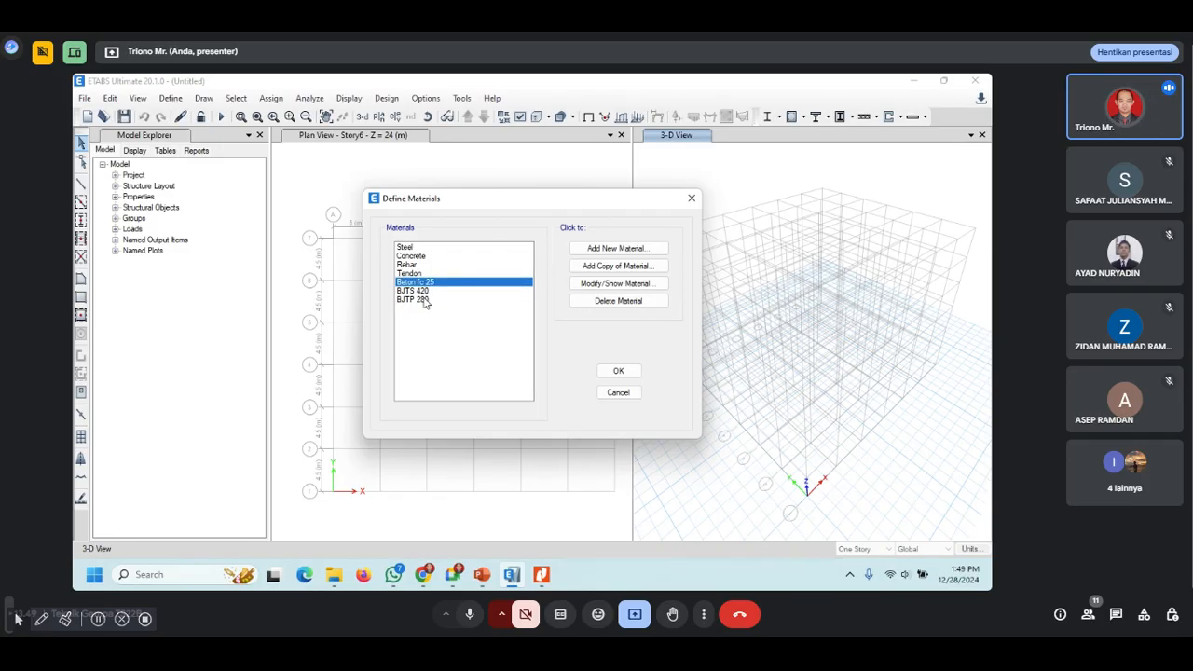
click(619, 372)
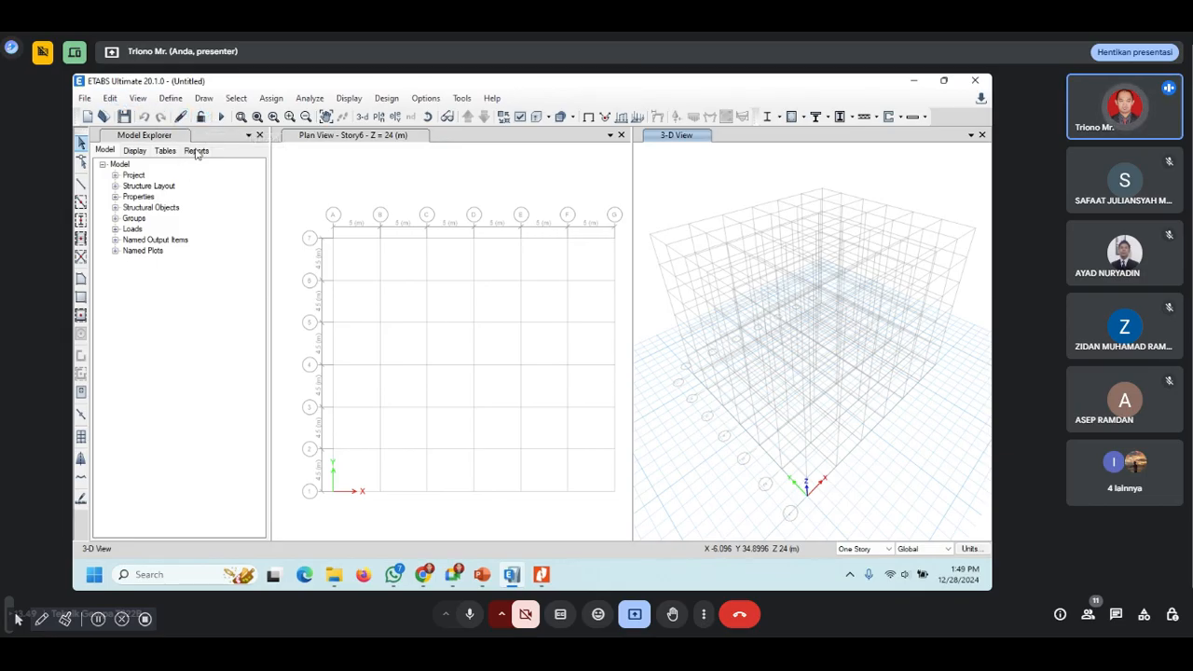
Step: Open the frame section definitions and start adding a new frame property
click(170, 99)
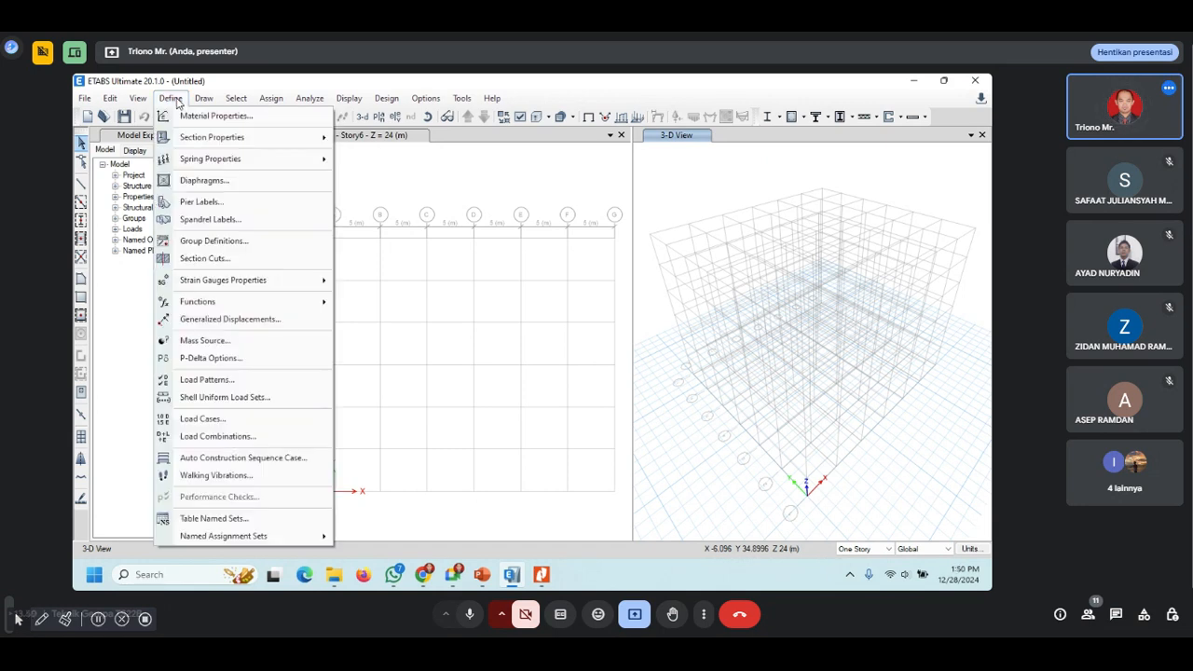
mouse_move(241, 138)
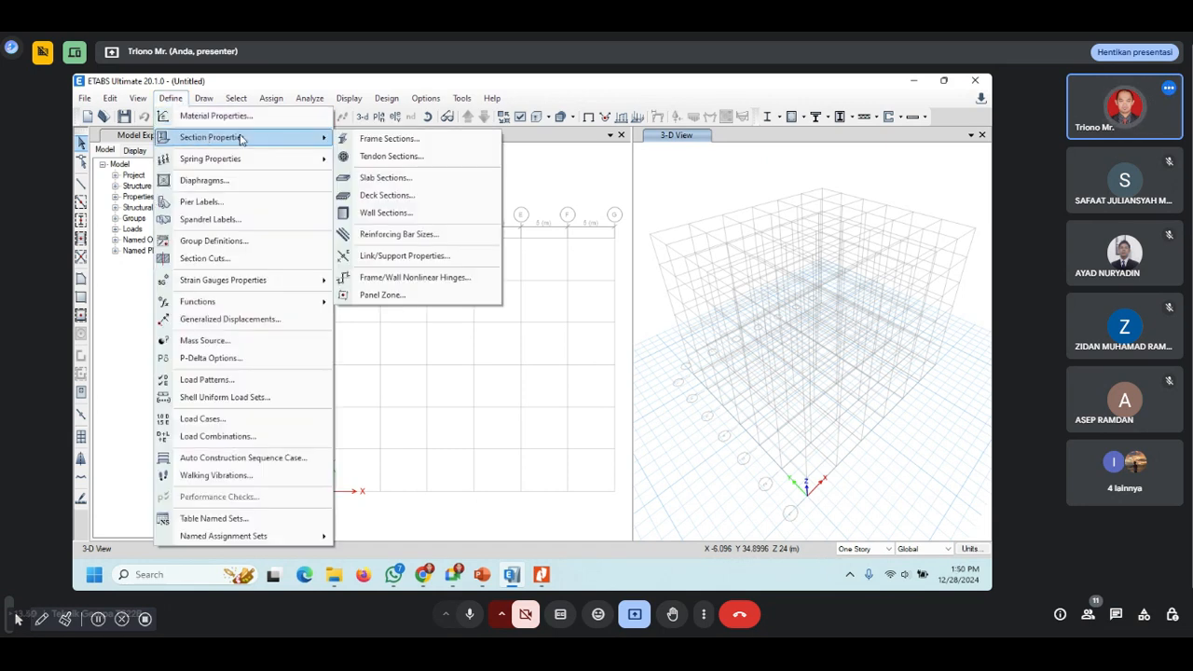
click(375, 142)
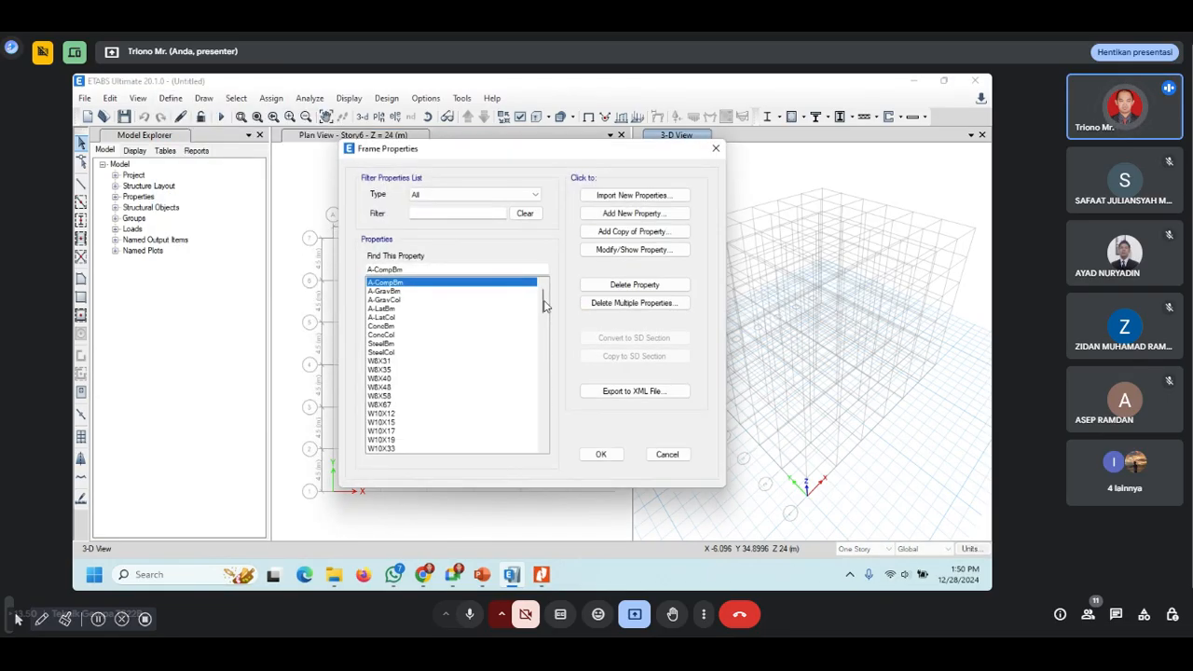
drag(543, 303, 564, 290)
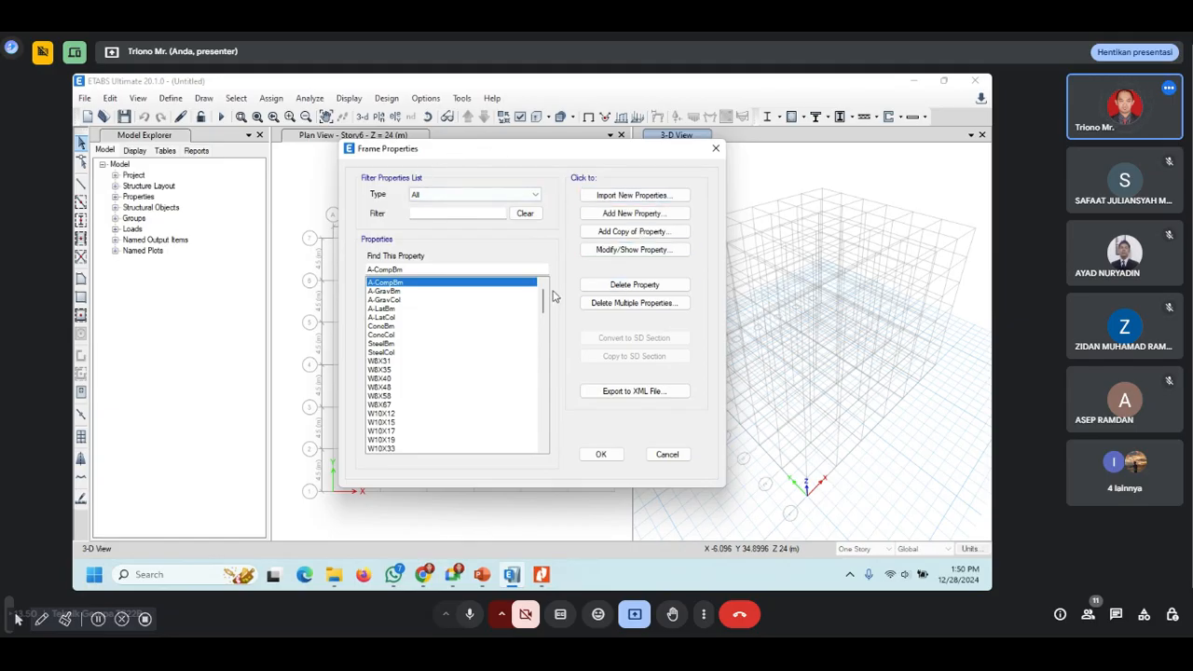
click(622, 214)
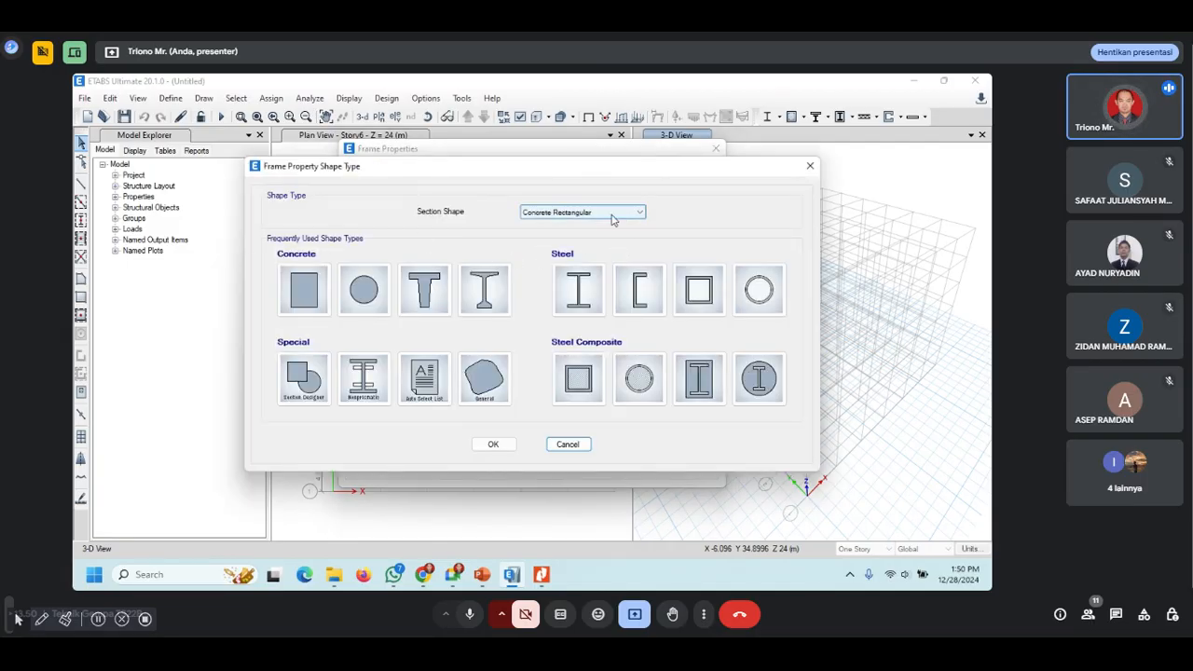
Step: Browse the available section shapes and choose the concrete rectangular section
click(604, 213)
mouse_move(640, 266)
mouse_down()
mouse_move(640, 224)
mouse_move(639, 285)
mouse_up()
drag(645, 348, 655, 244)
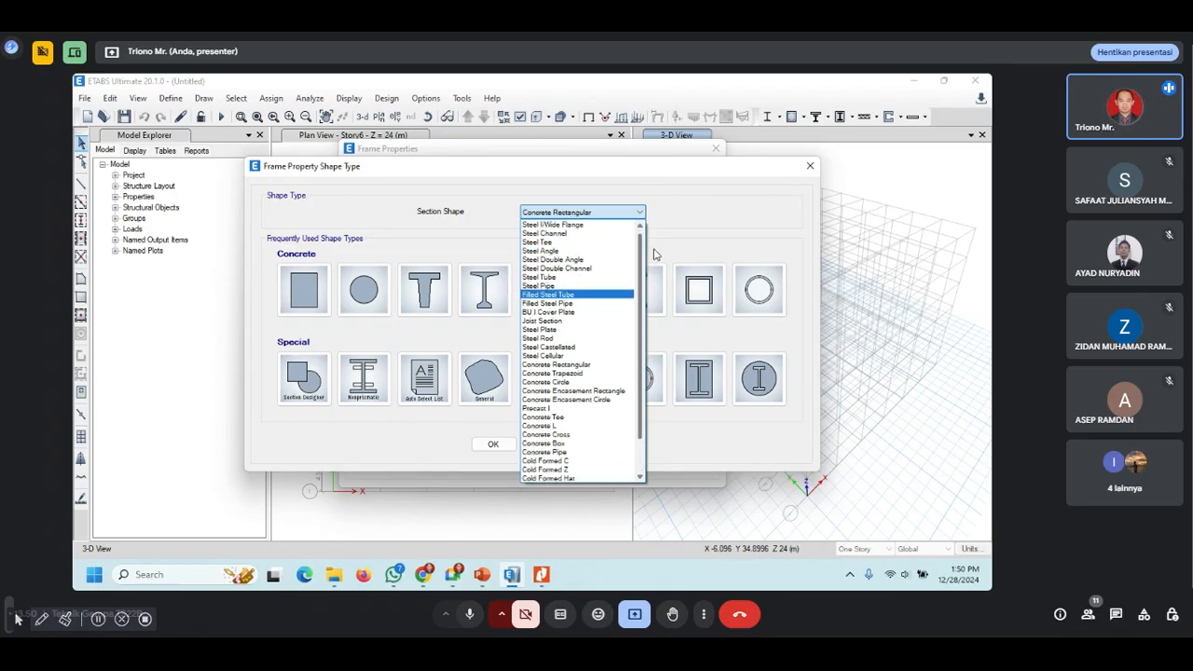
mouse_move(658, 239)
mouse_down()
mouse_move(661, 321)
mouse_move(651, 229)
mouse_up()
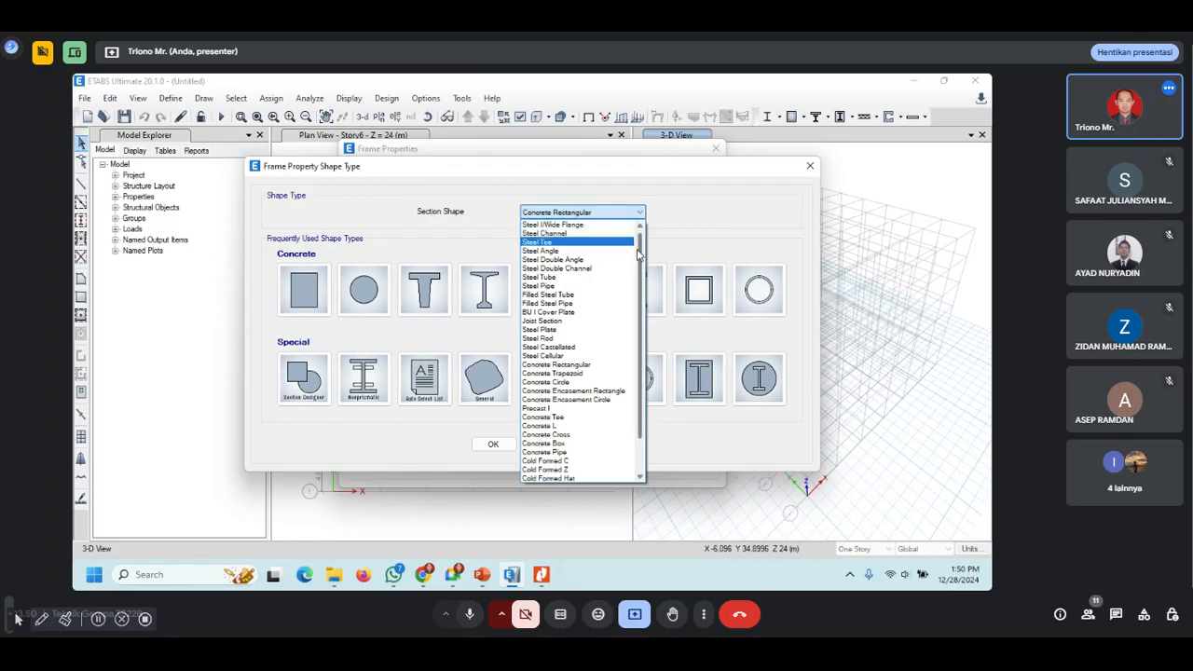
drag(638, 249, 640, 262)
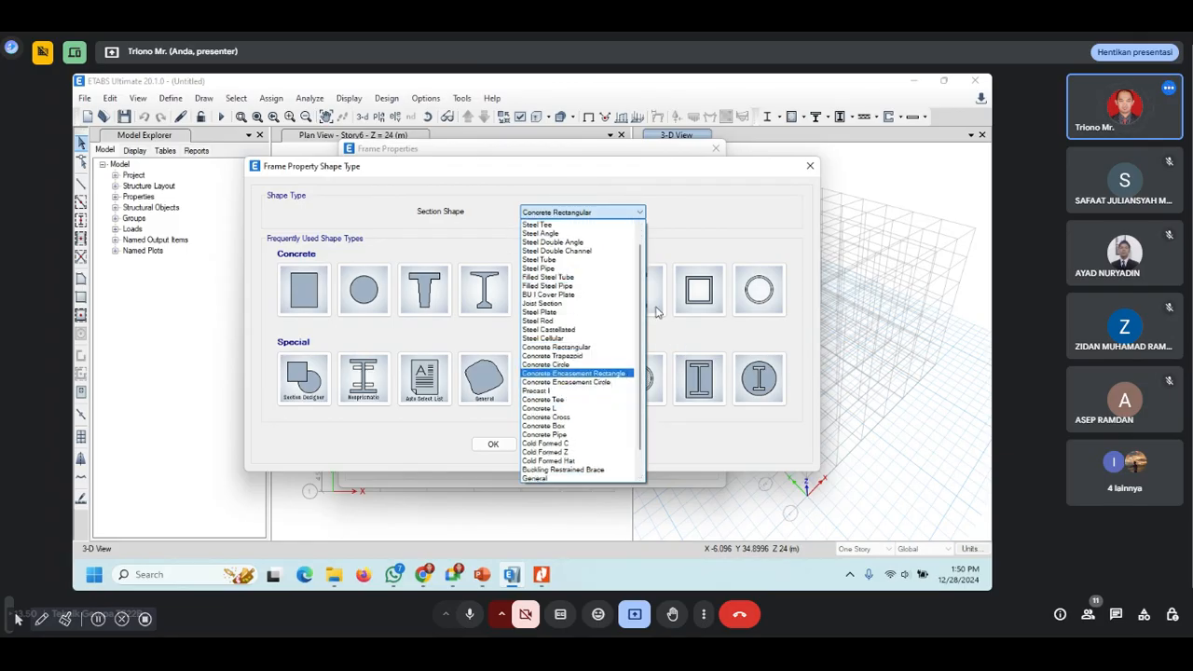
click(570, 214)
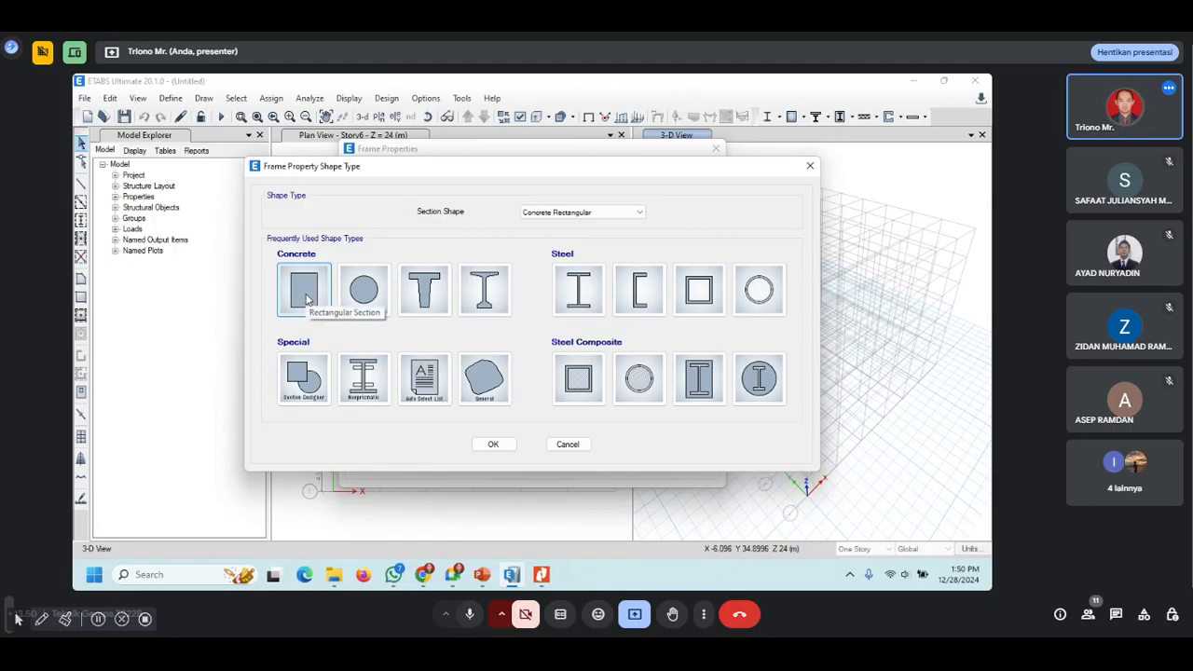
key(Escape)
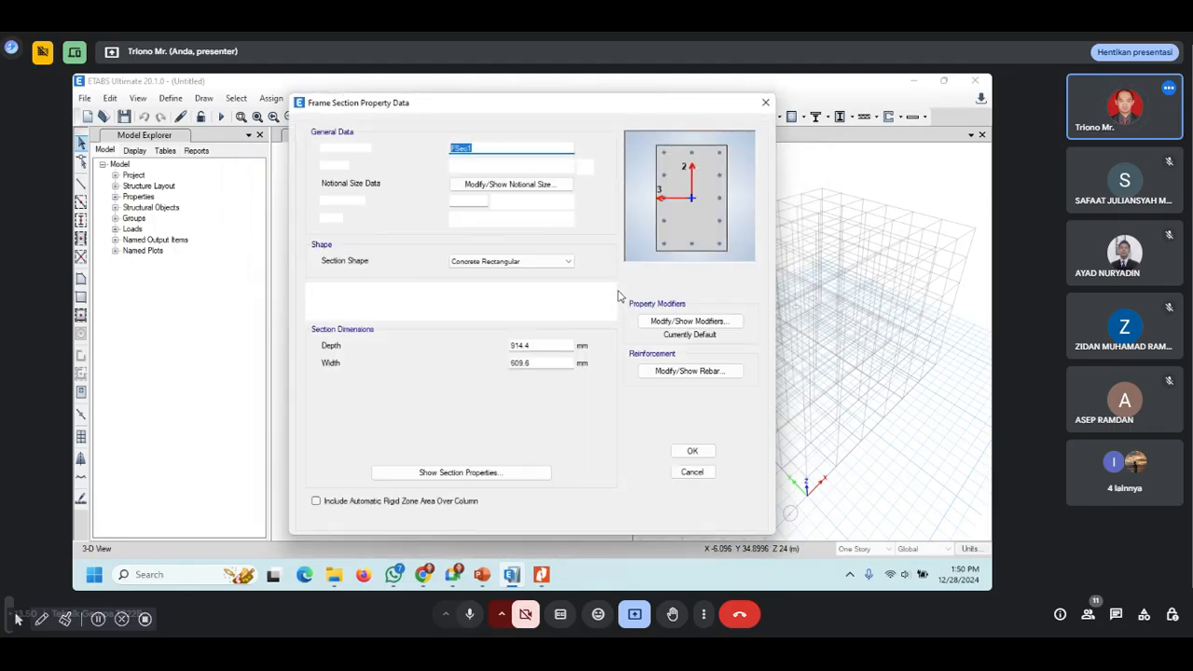
Step: Name the new section K 600x600 and set its depth and width to 600 mm
drag(605, 106, 706, 119)
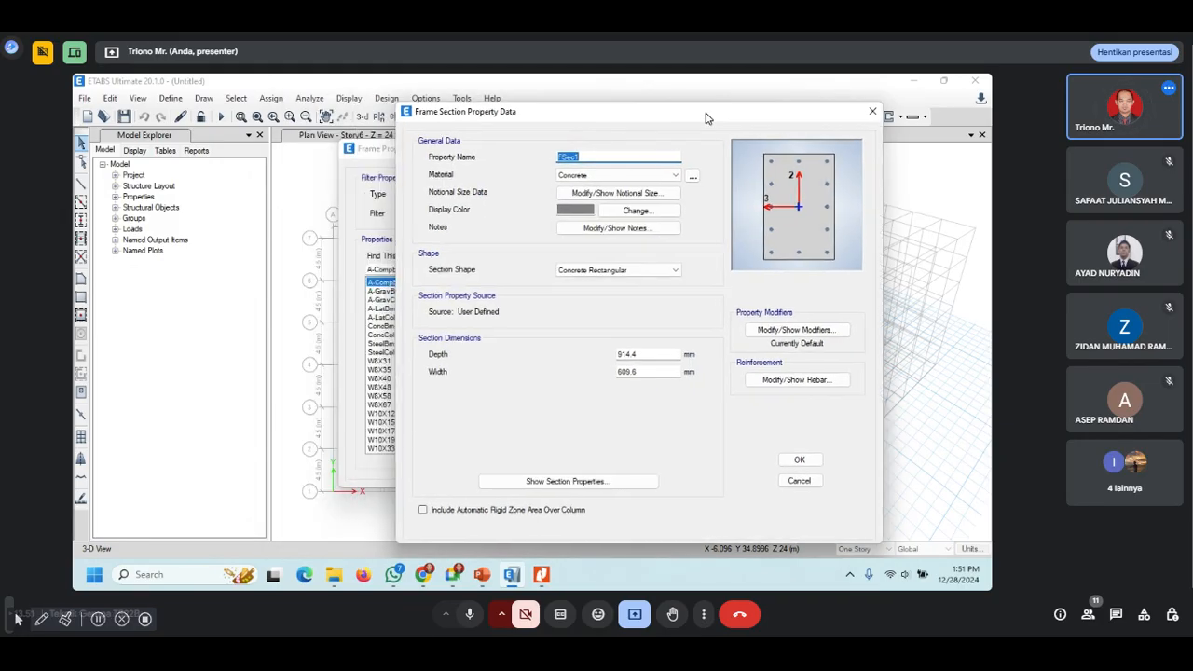
click(601, 157)
drag(600, 157, 527, 160)
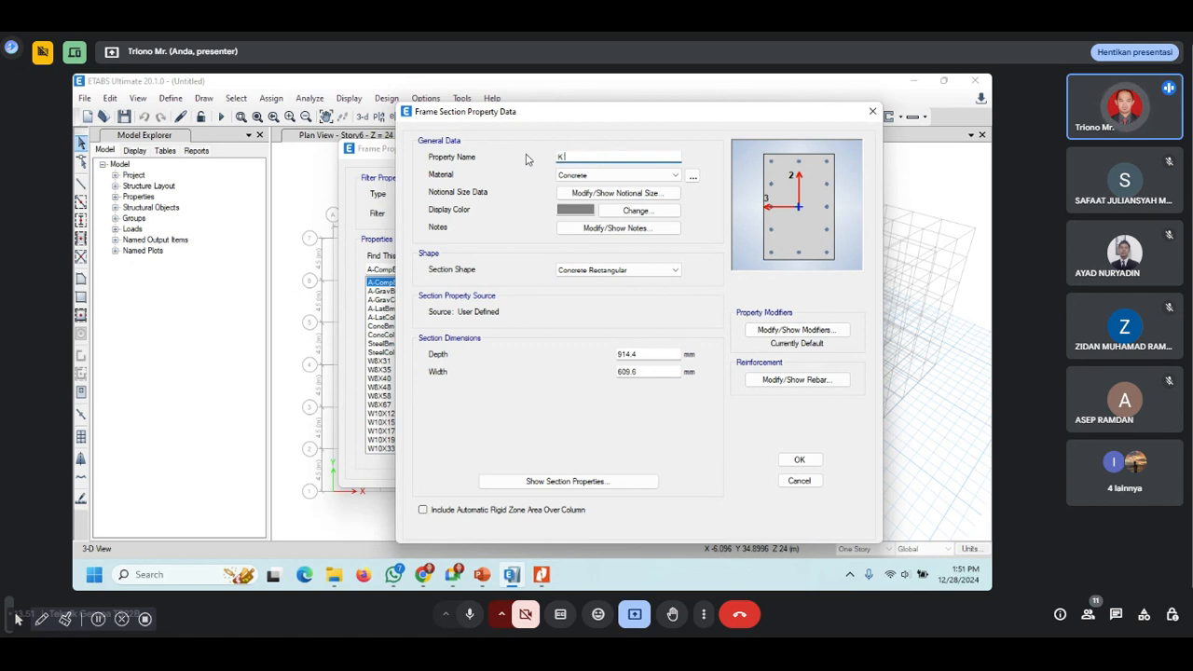
text(K 600x600)
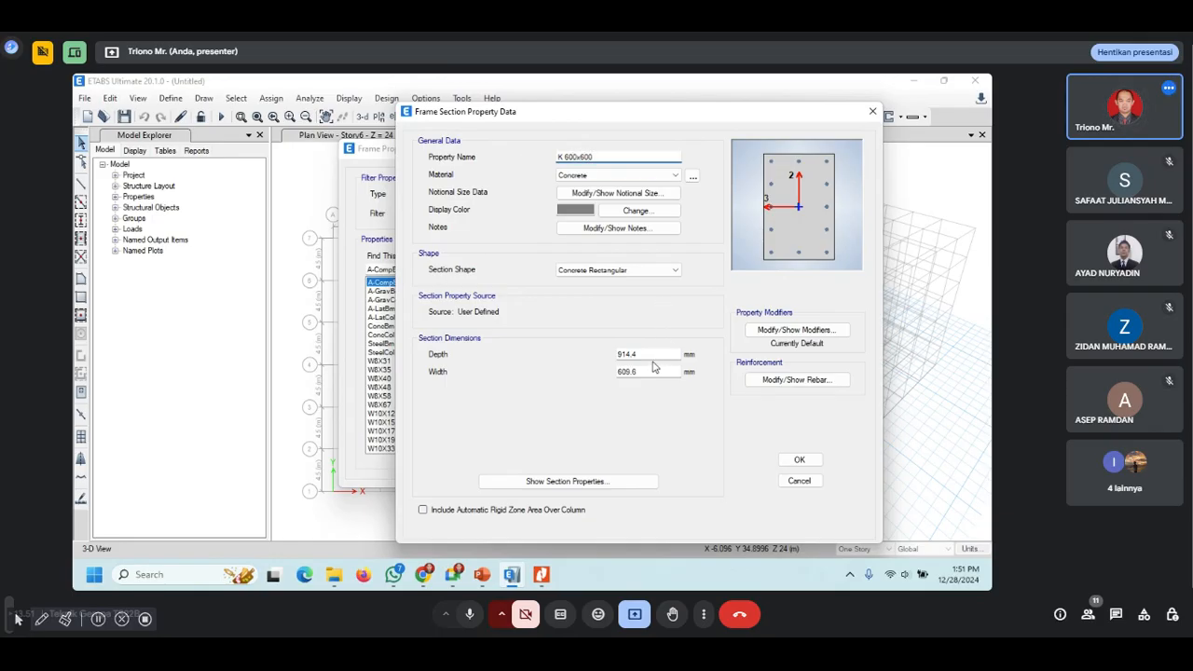
mouse_move(653, 356)
mouse_down()
mouse_move(596, 359)
mouse_move(640, 372)
mouse_up()
text(600)
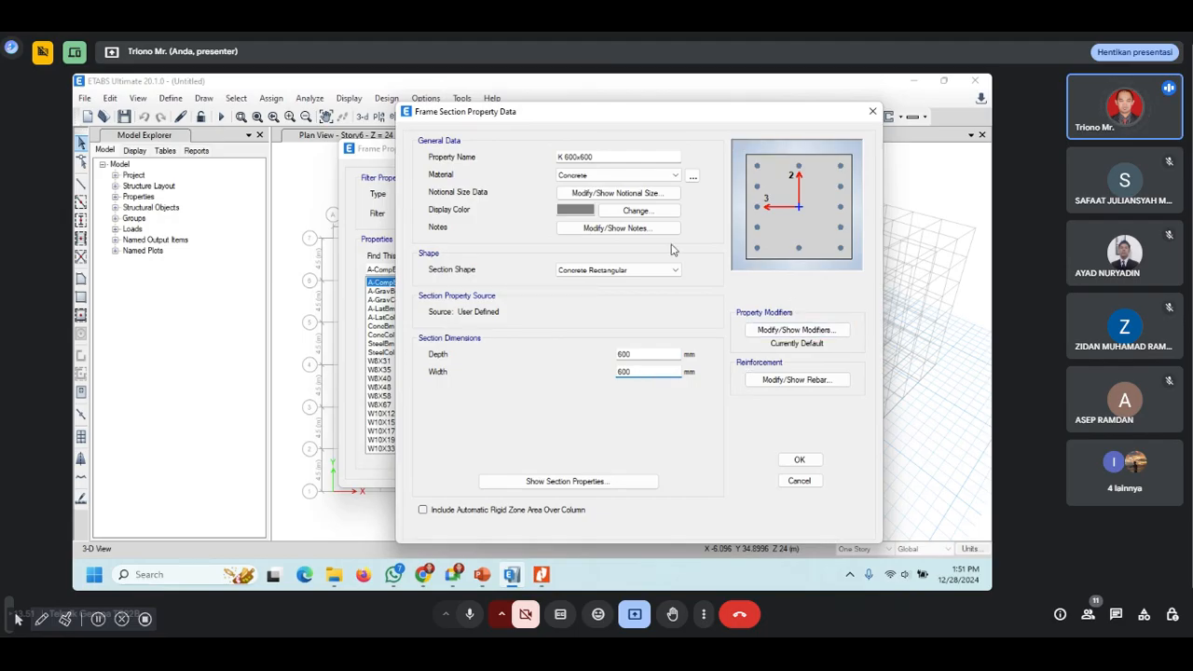
click(638, 162)
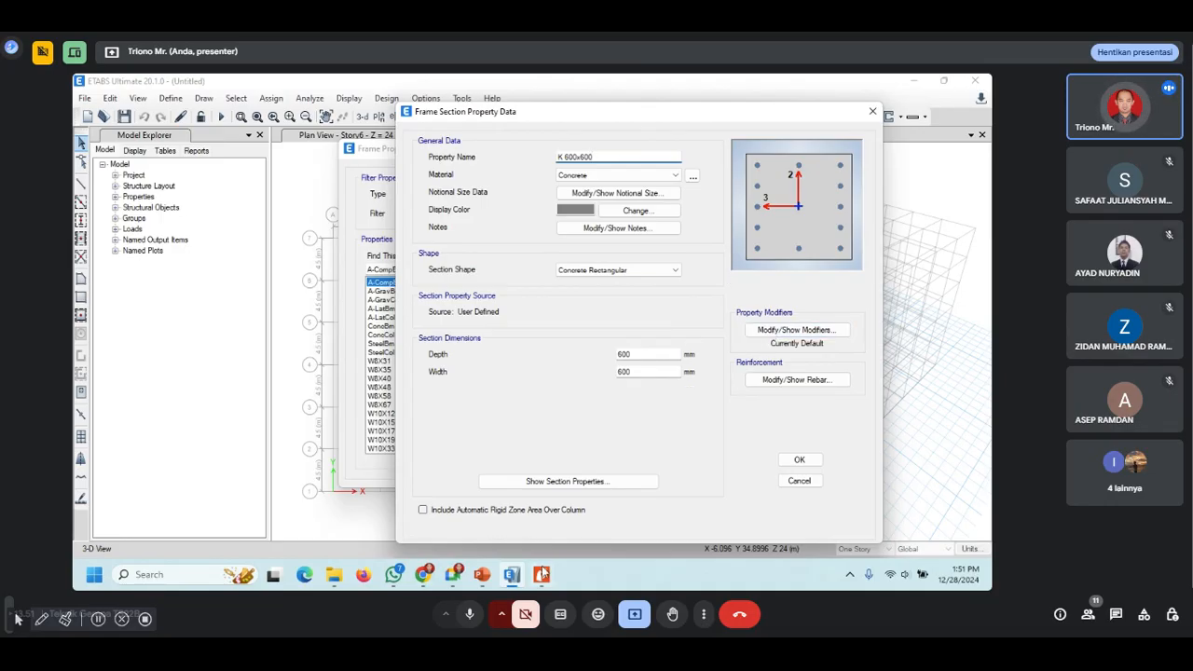
Step: Switch to the 3. Modeling Load earthquake presentation in PowerPoint, view slide 2, and close the file with its changes saved
mouse_move(544, 574)
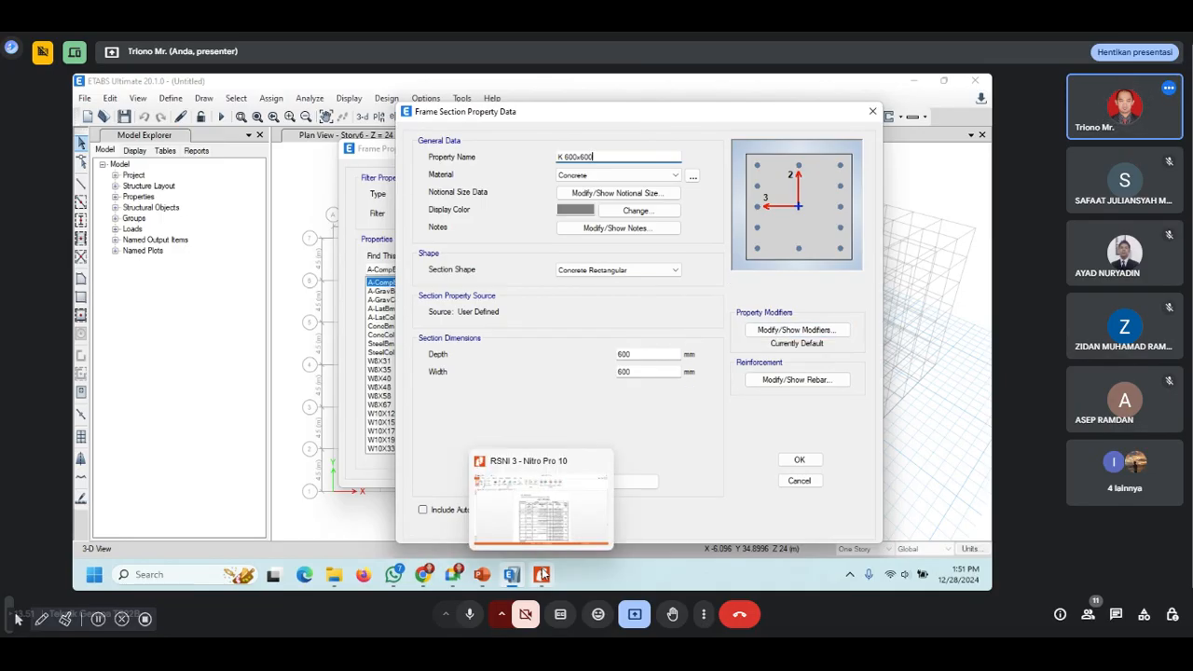
click(481, 575)
click(422, 520)
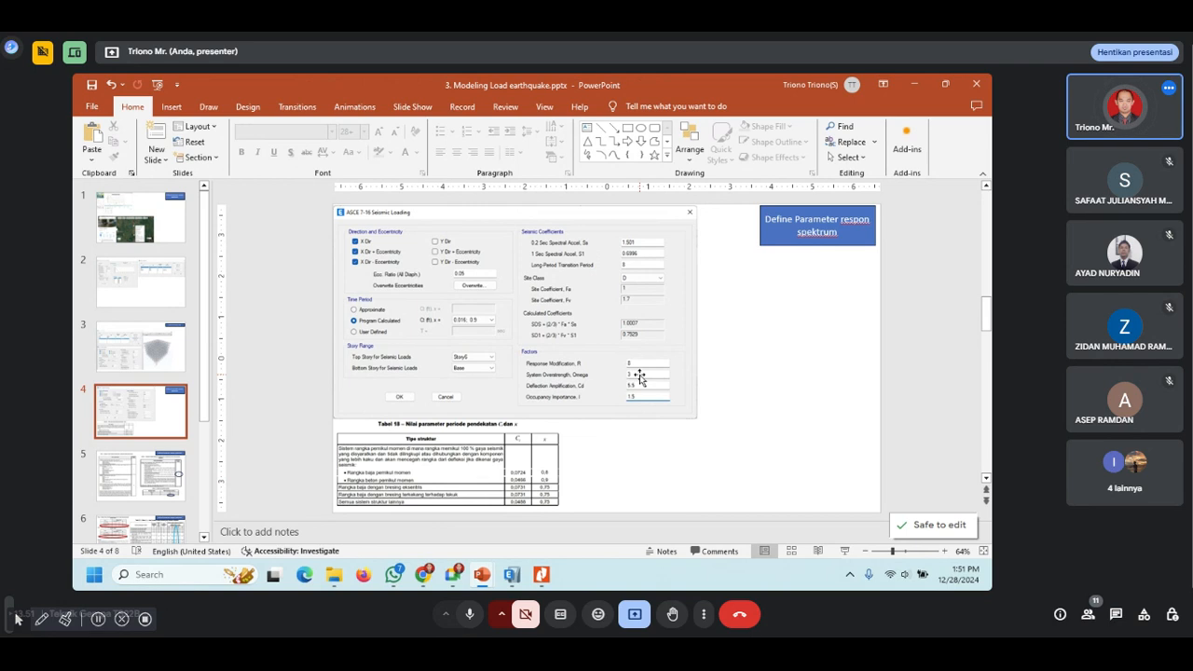
scroll(201, 308, up, 3)
click(155, 285)
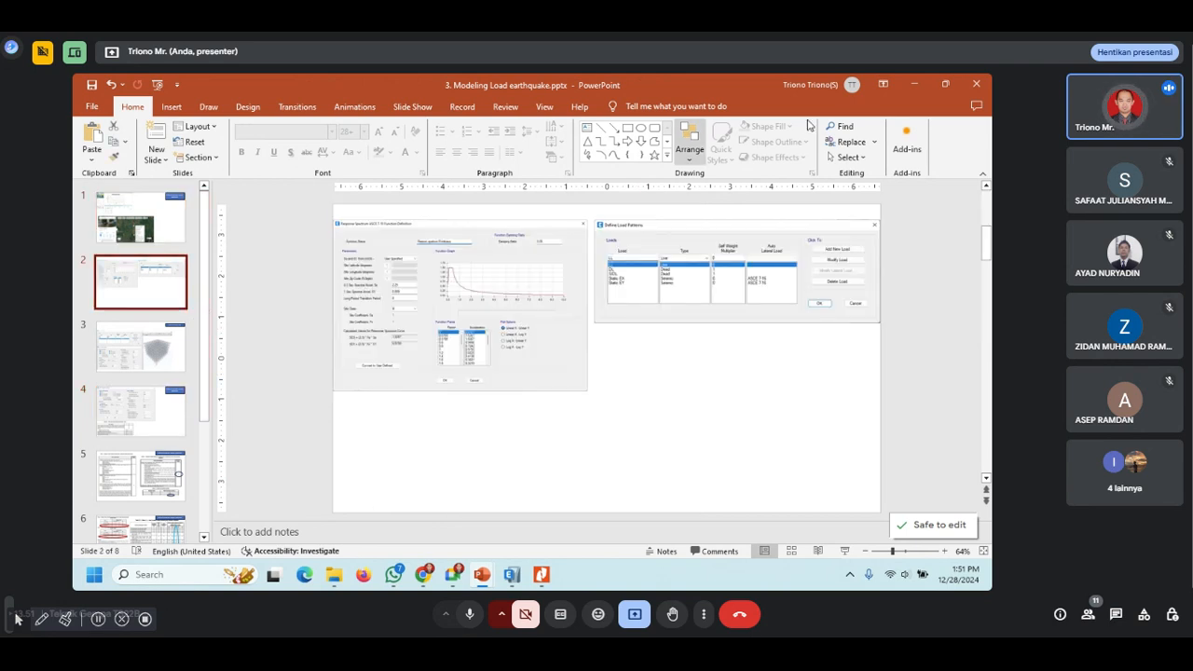
click(976, 84)
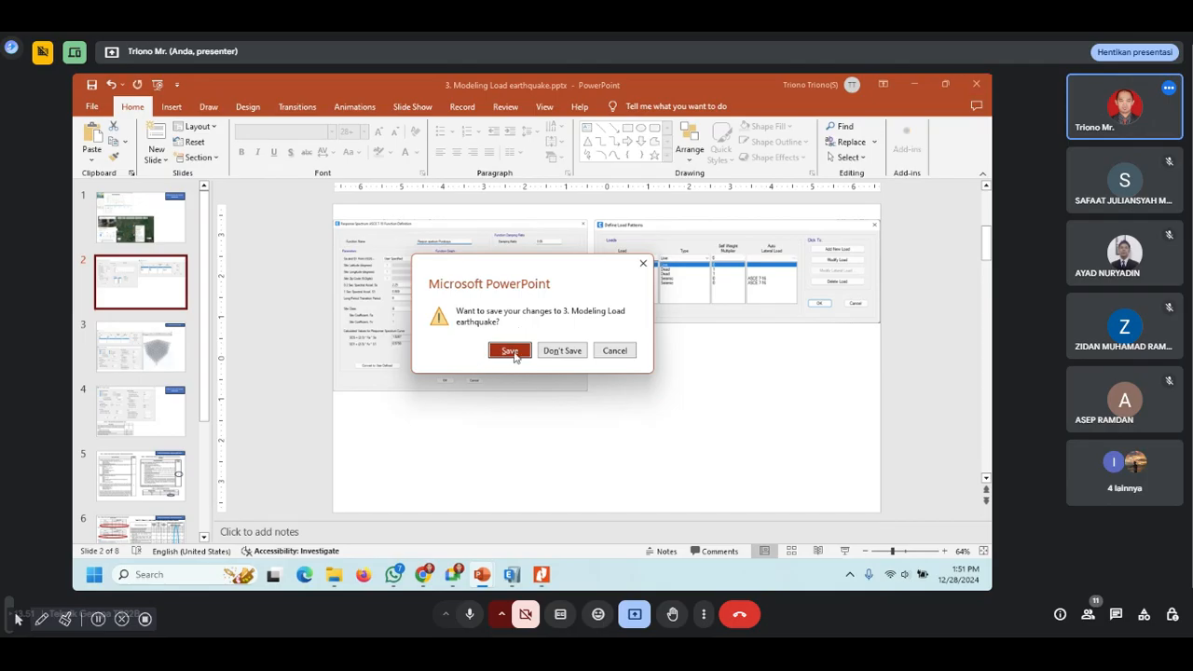
click(512, 350)
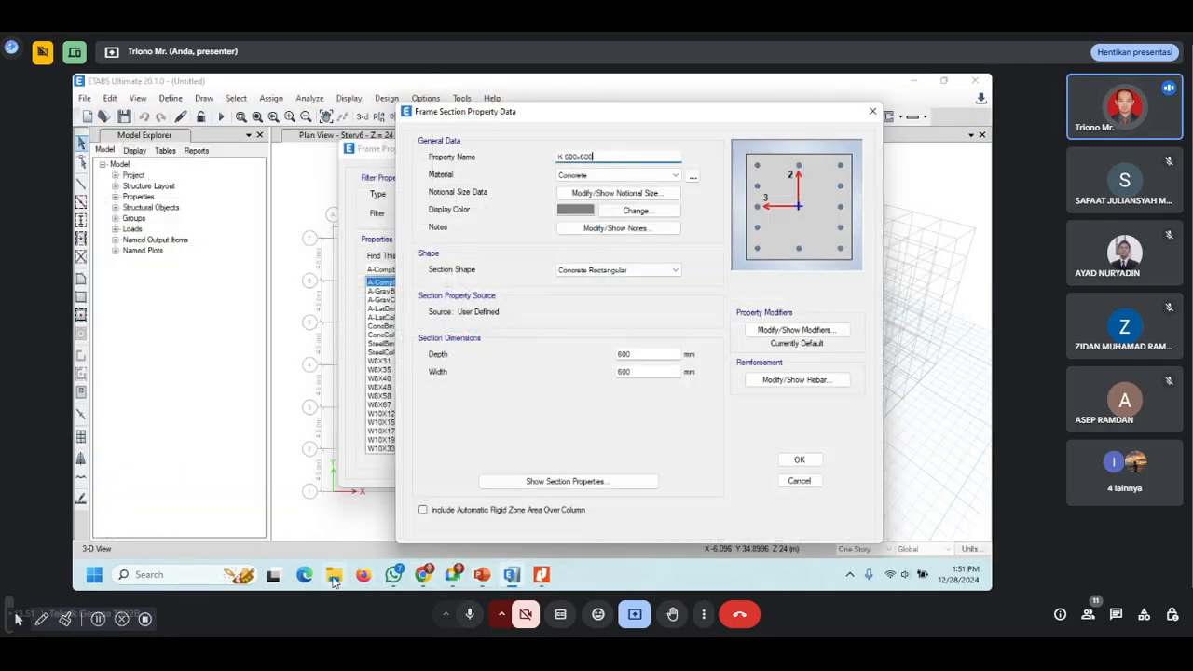
Step: Open 1. Define Material Properties.pptx from the After Midtest folder, check slide 5, and minimize the presentation
click(334, 575)
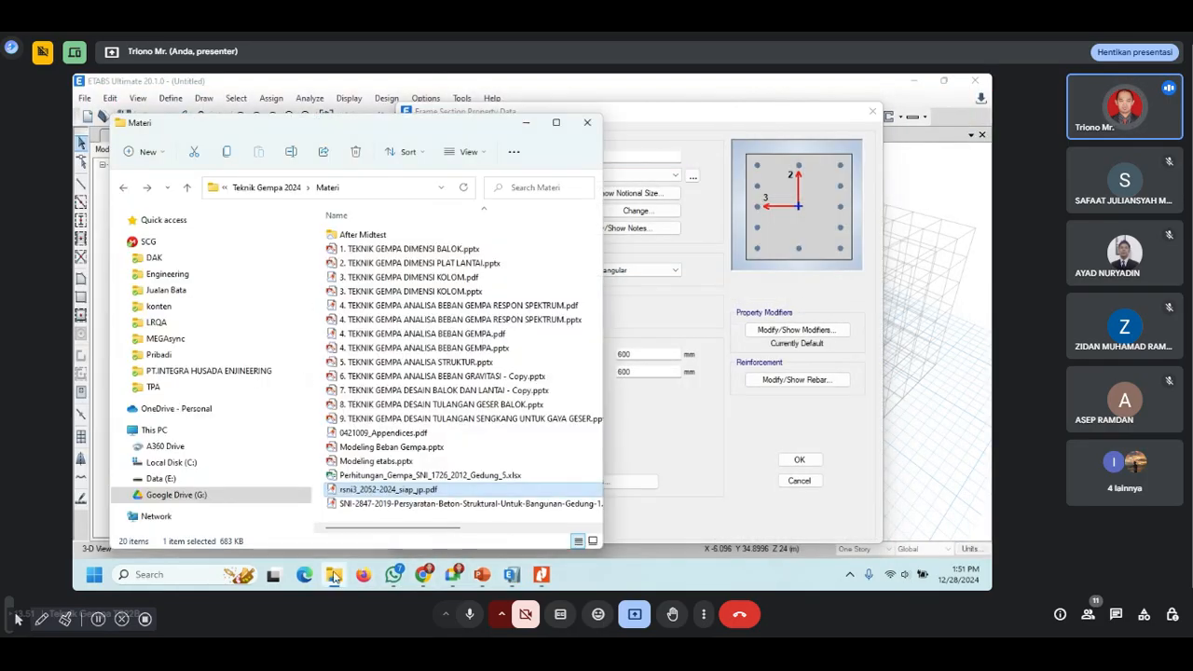
double_click(390, 235)
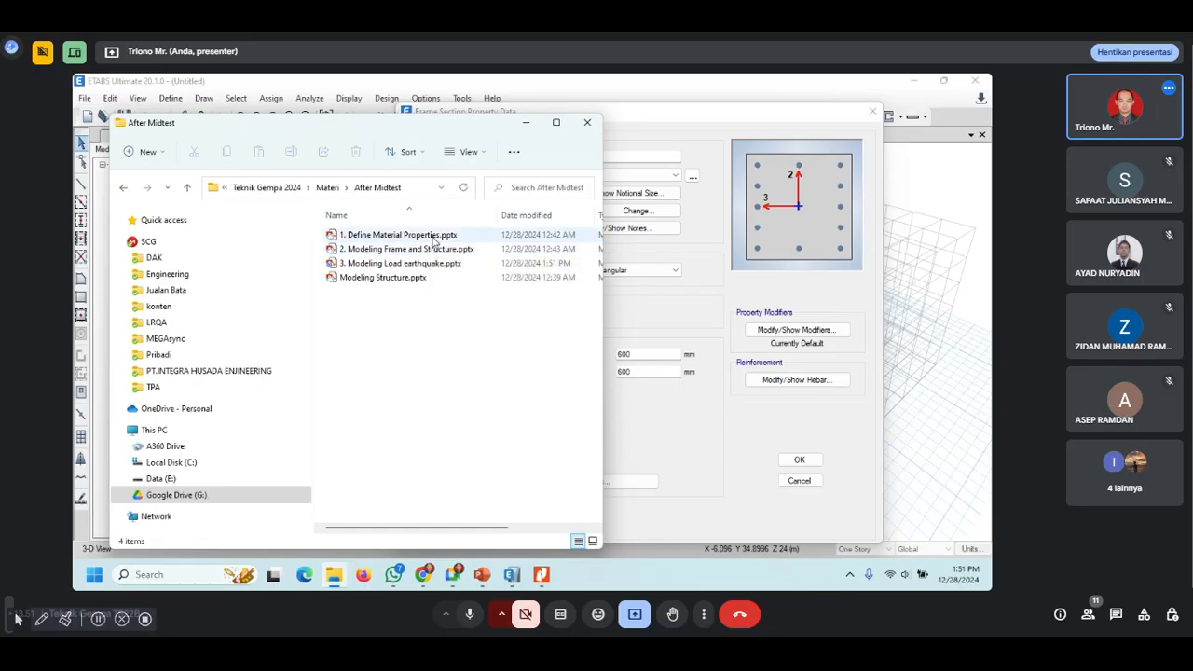
click(438, 236)
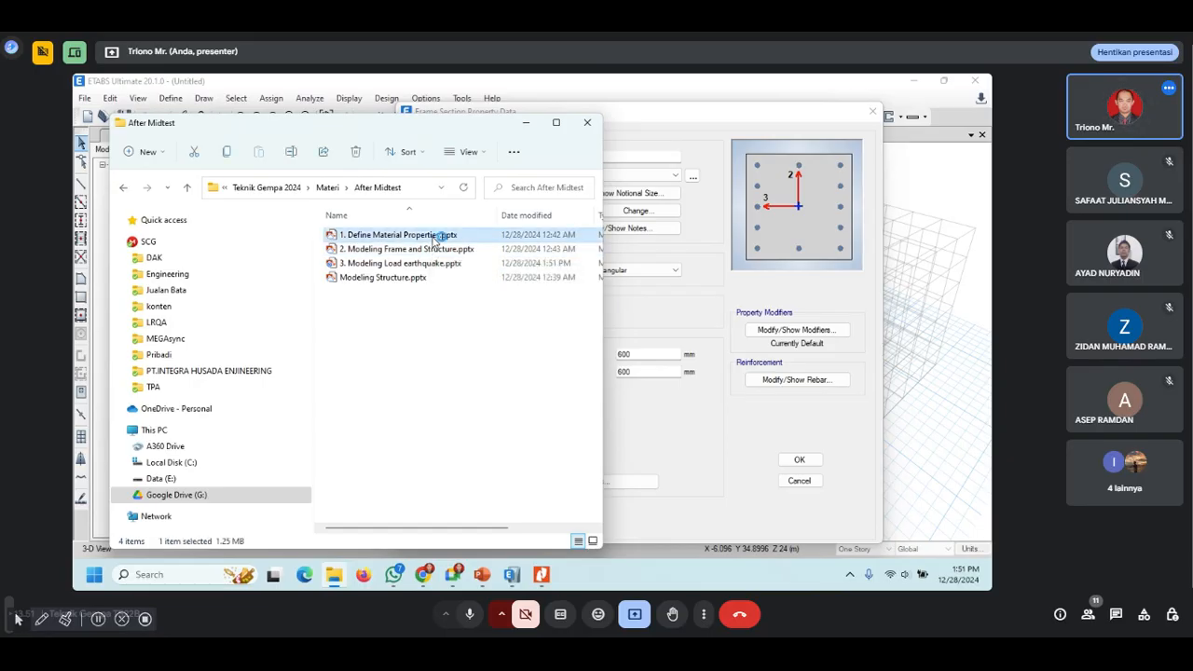
double_click(436, 237)
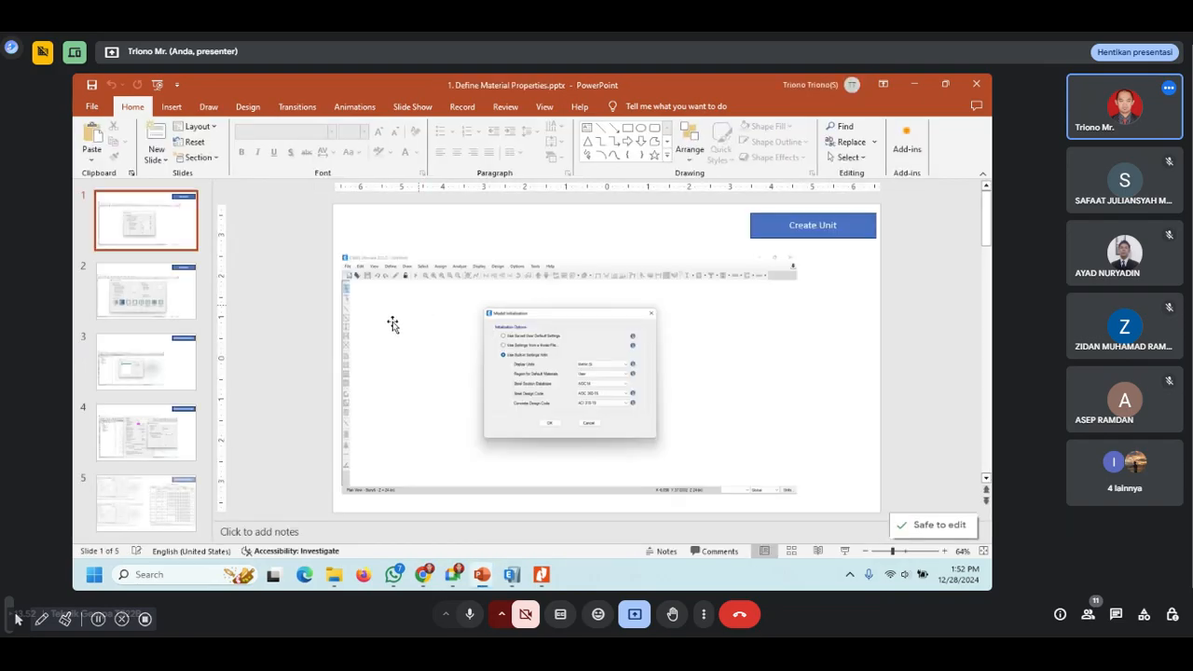
click(174, 488)
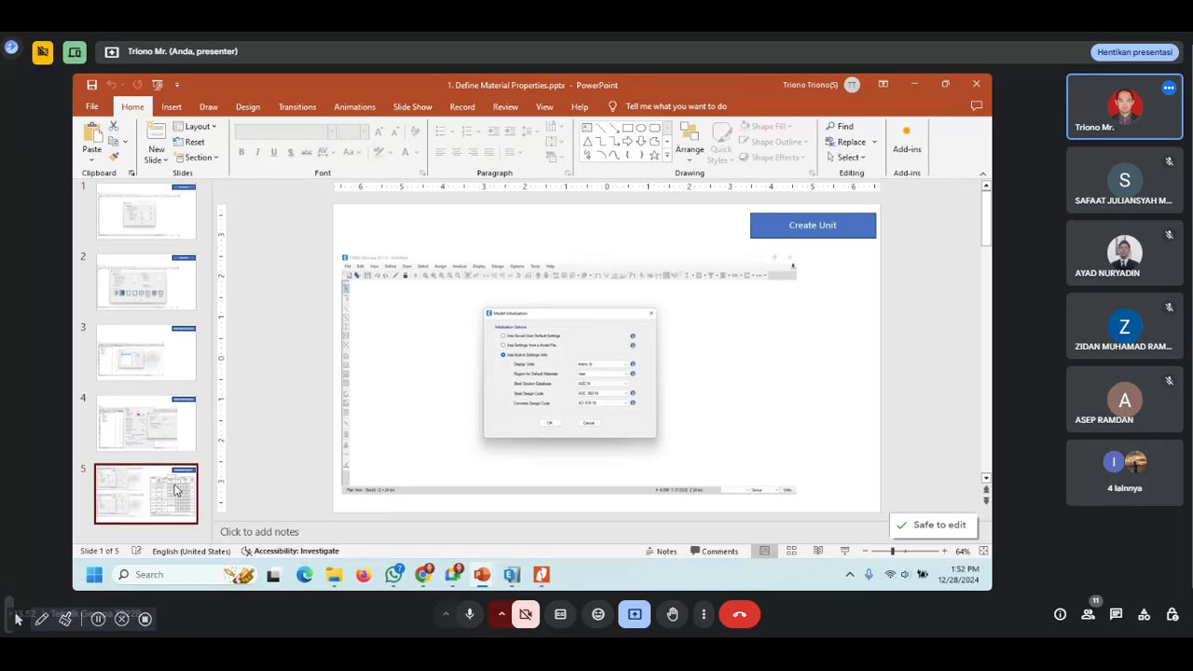
click(916, 87)
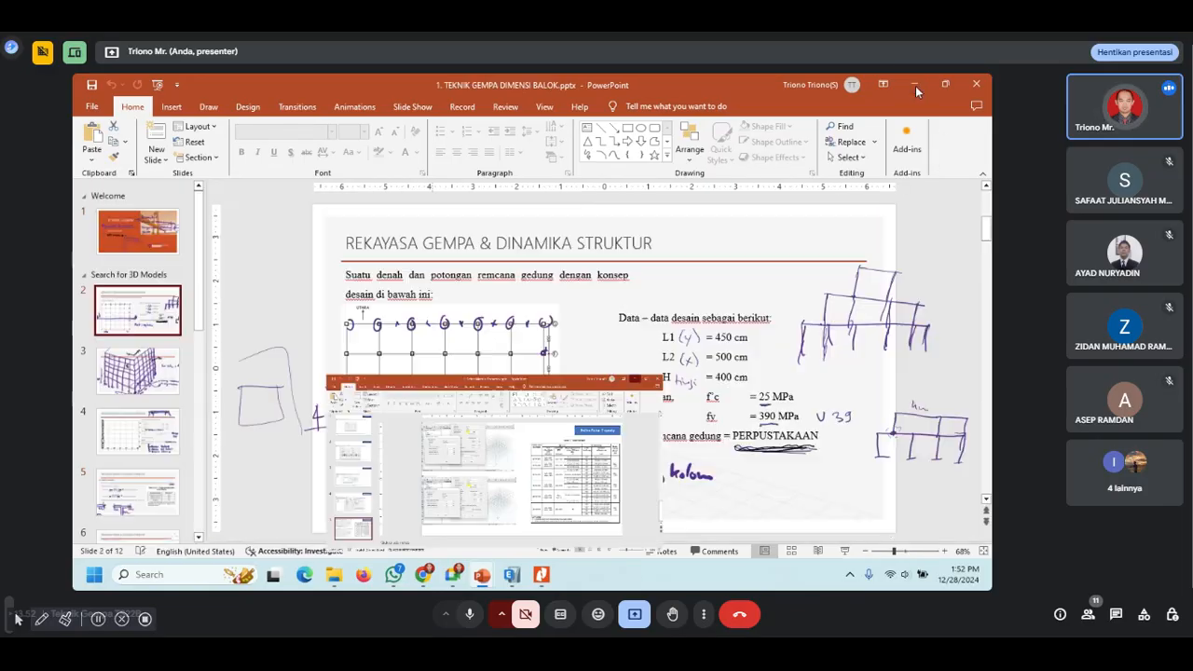
Step: Open 2. Modeling Frame and Structure.pptx from the After Midtest folder and view the column modelling slide
click(333, 576)
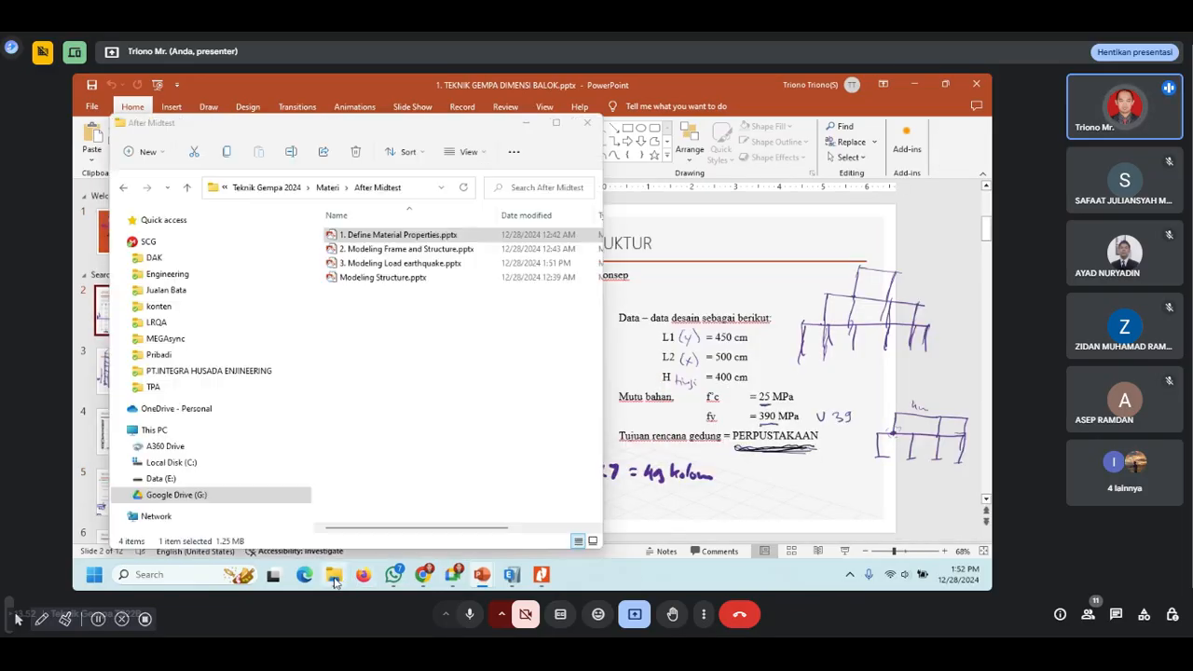
click(451, 250)
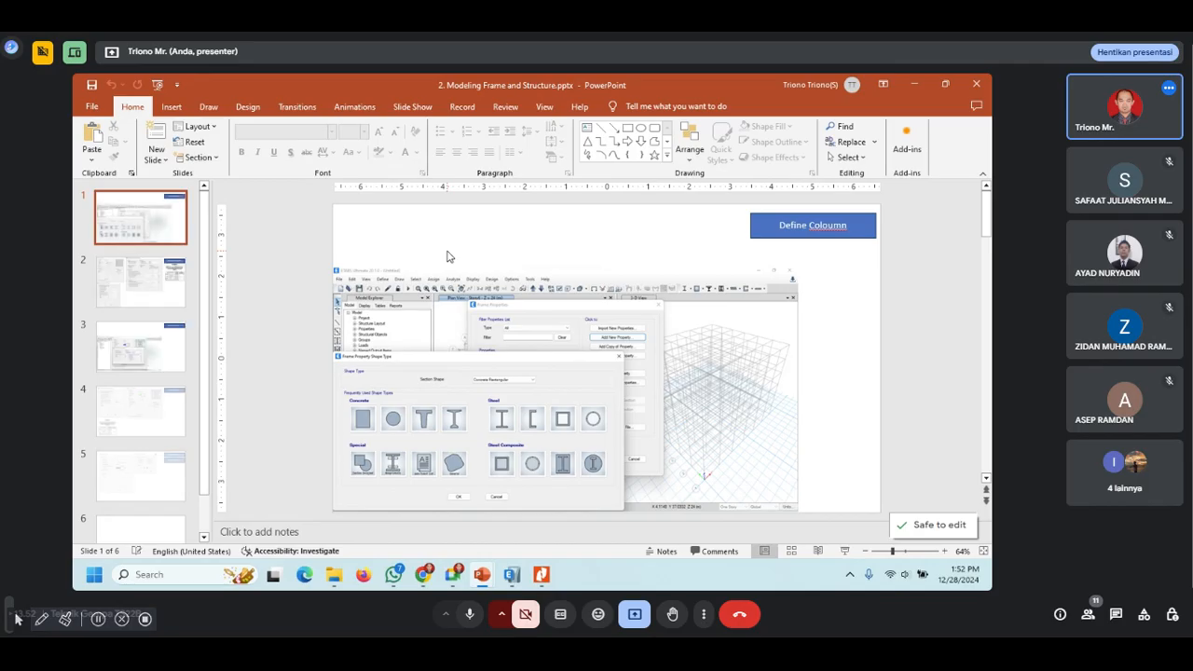
click(172, 293)
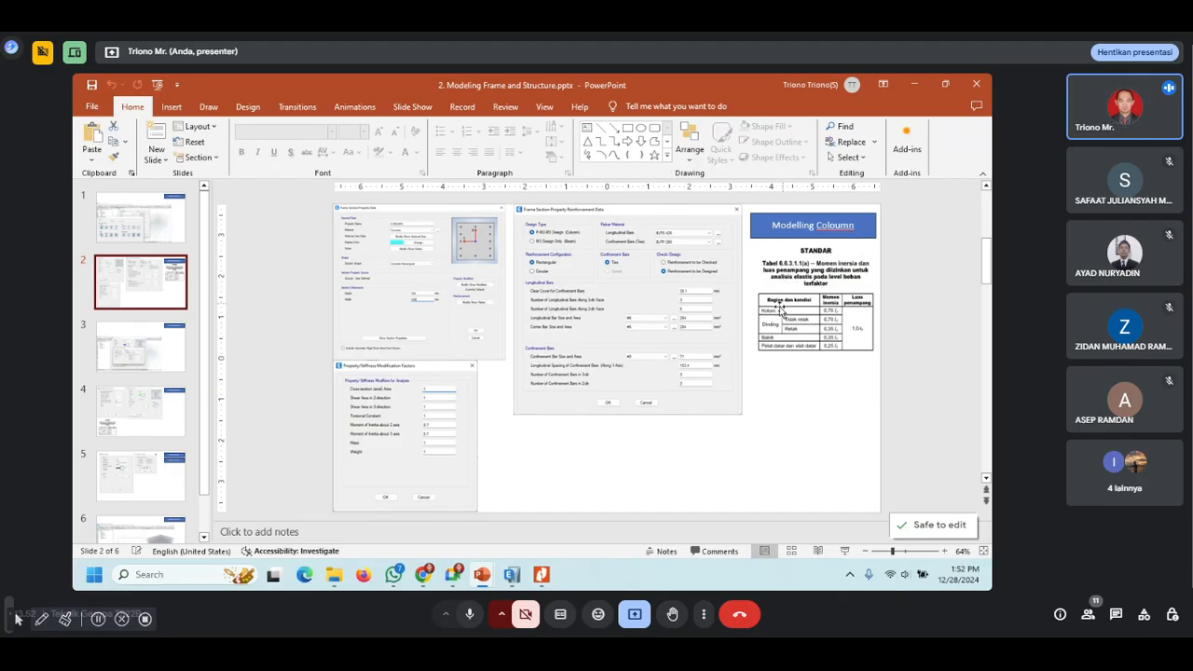
Step: Switch to Nitro Pro and look through the SNI-1726-2019 document toward its earlier pages
click(544, 576)
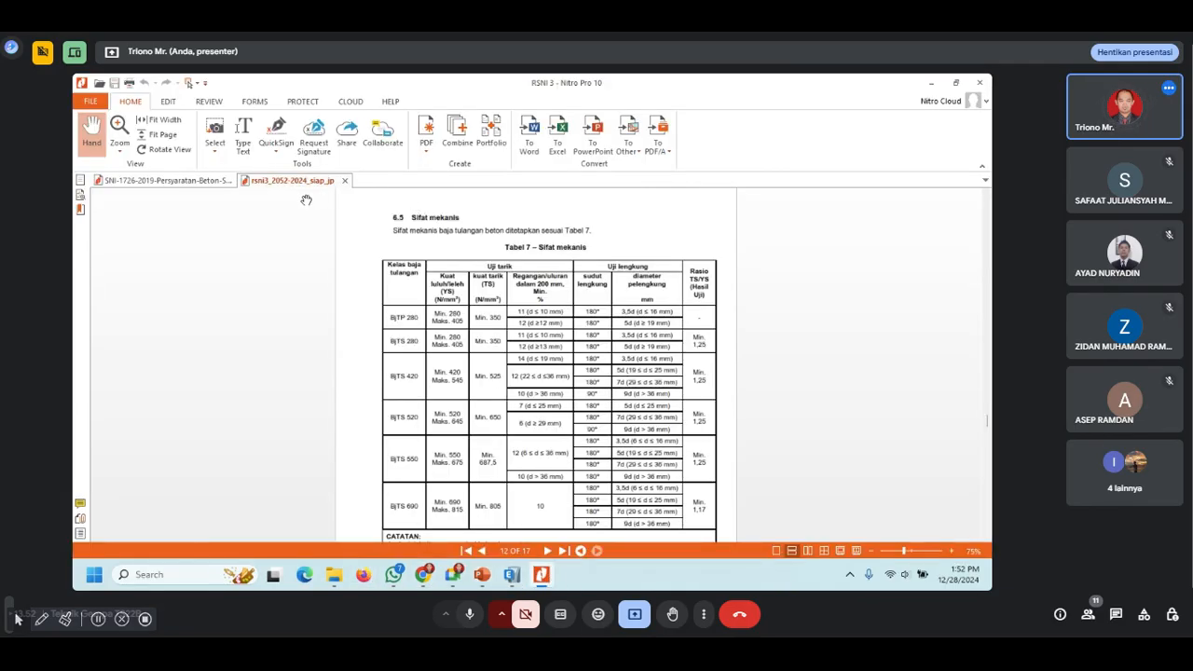
click(141, 182)
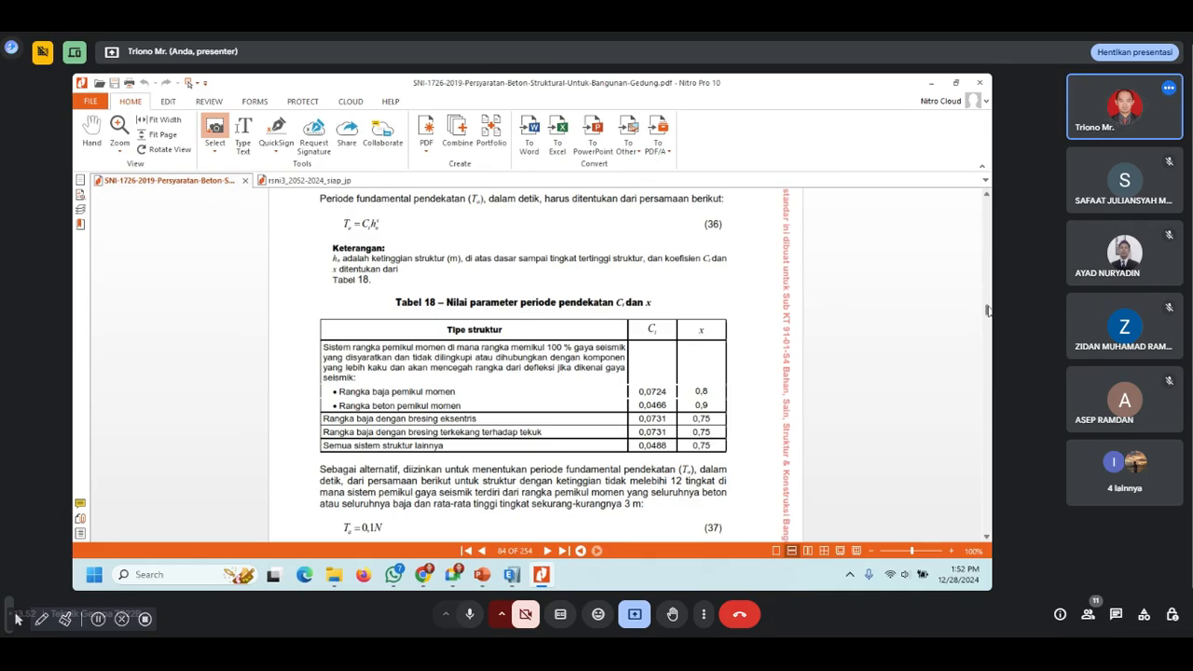
drag(988, 312, 988, 240)
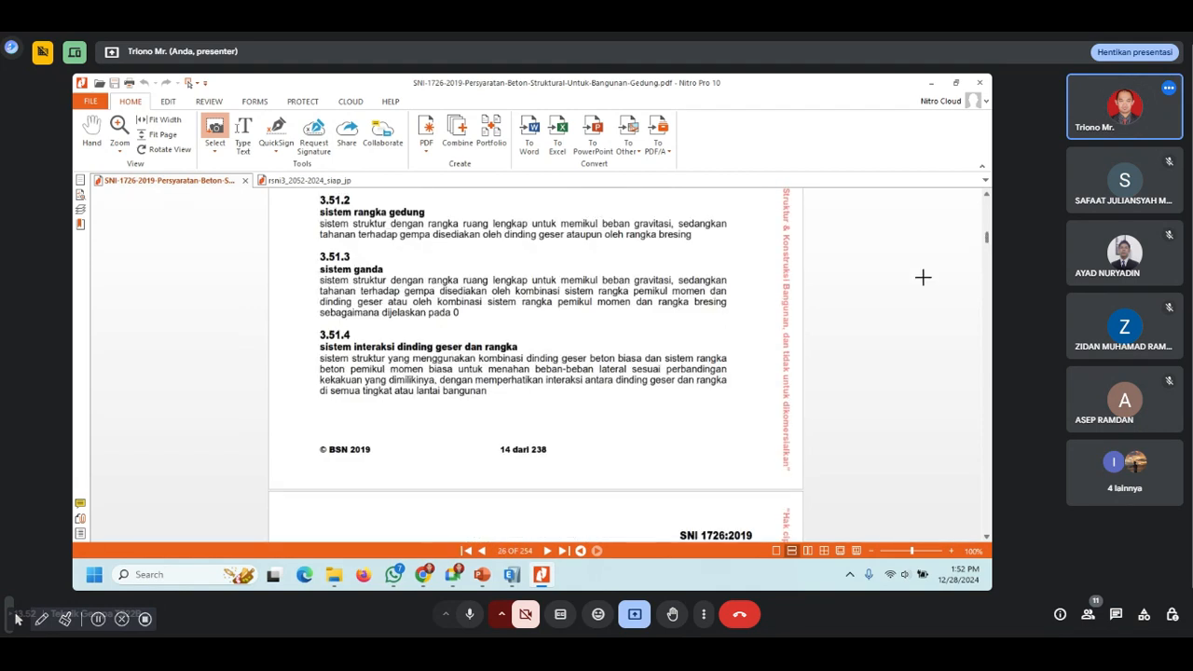
Step: Go back to the Materi folder in File Explorer and open the SNI-2847-2019 structural concrete PDF
click(333, 578)
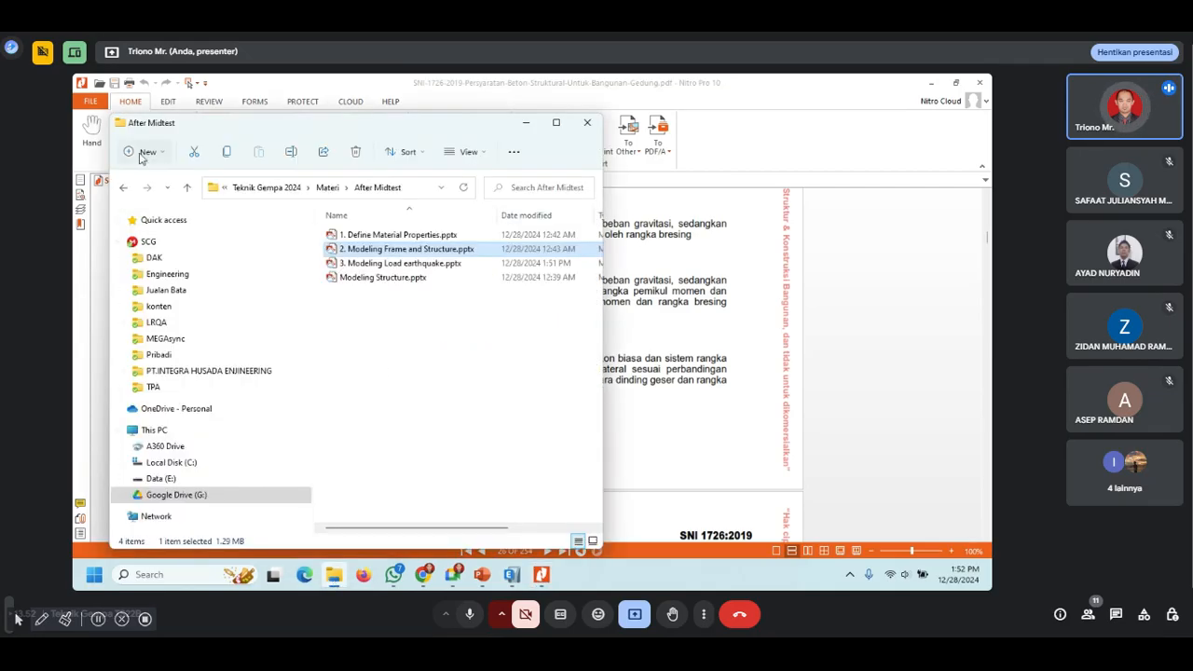
click(124, 188)
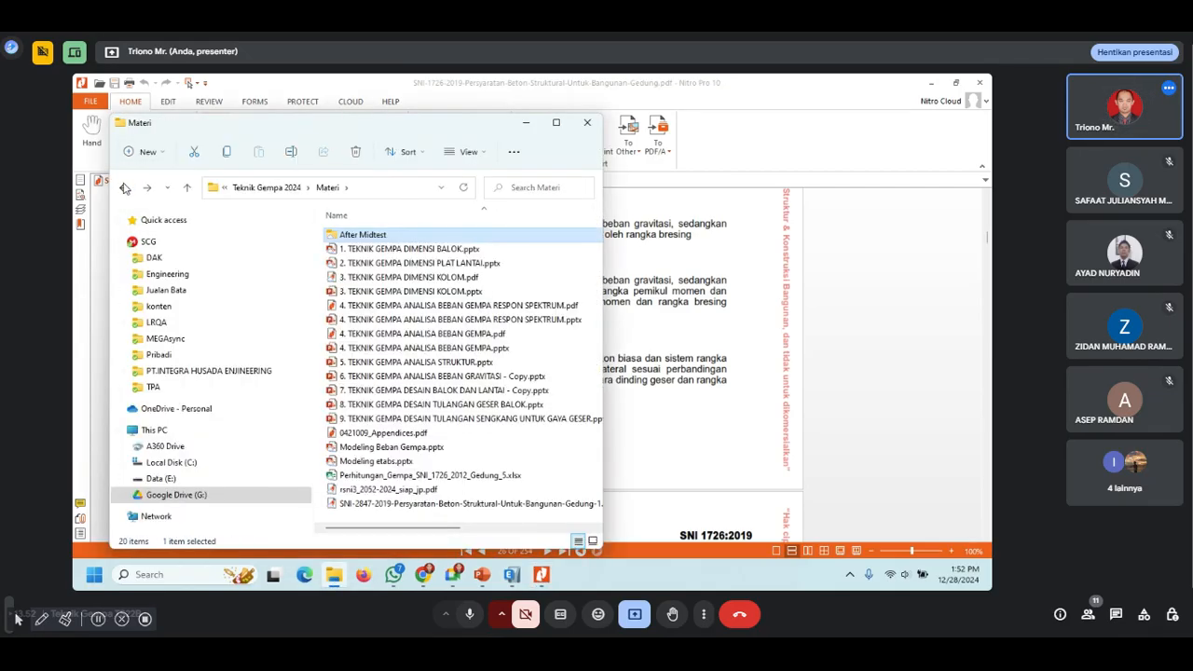
double_click(388, 503)
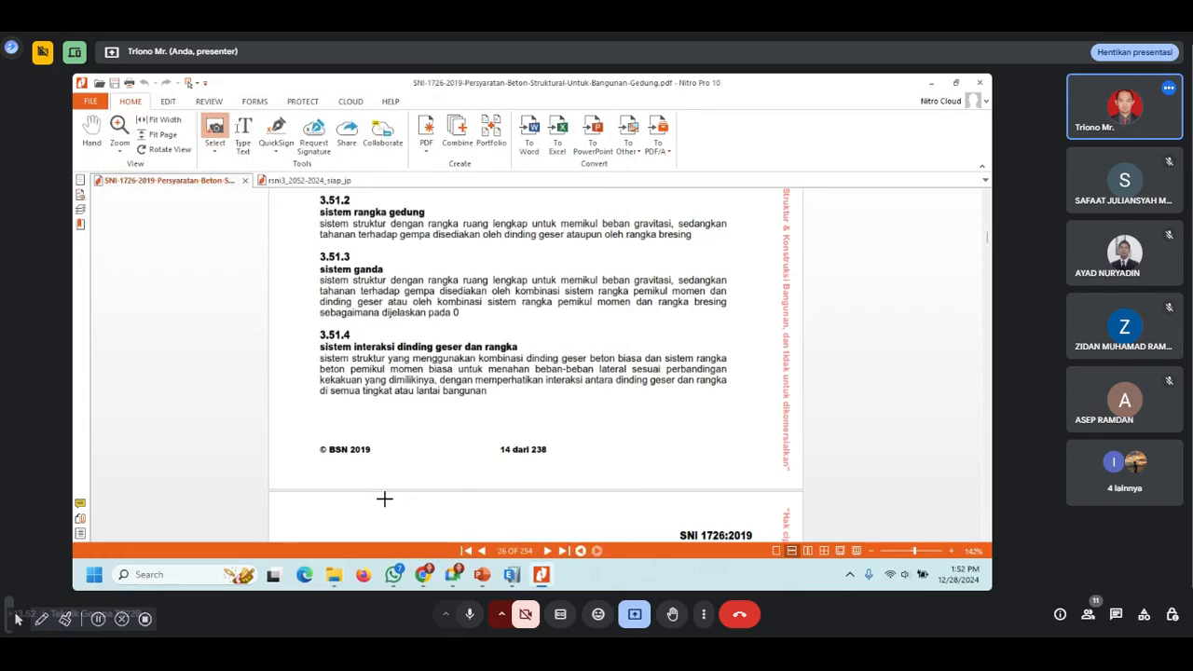
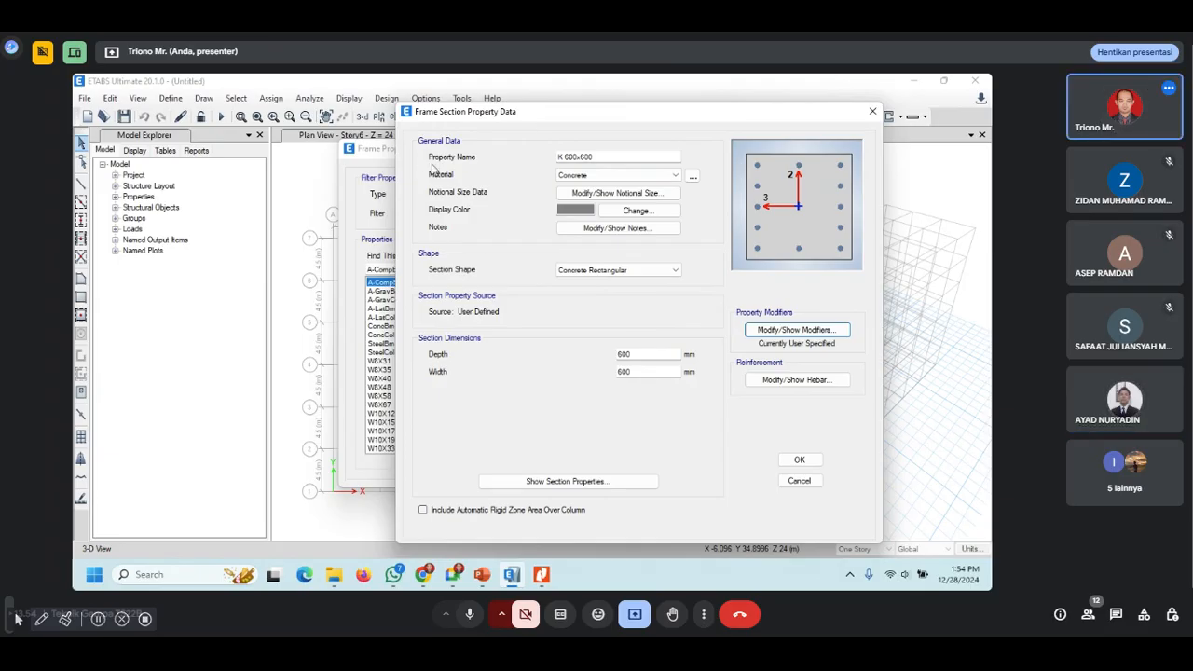
Step: Assign the Beton fc 25 material to section K 600x600 and set its reinforcement design type to P-M2-M3 Design (Column)
click(656, 176)
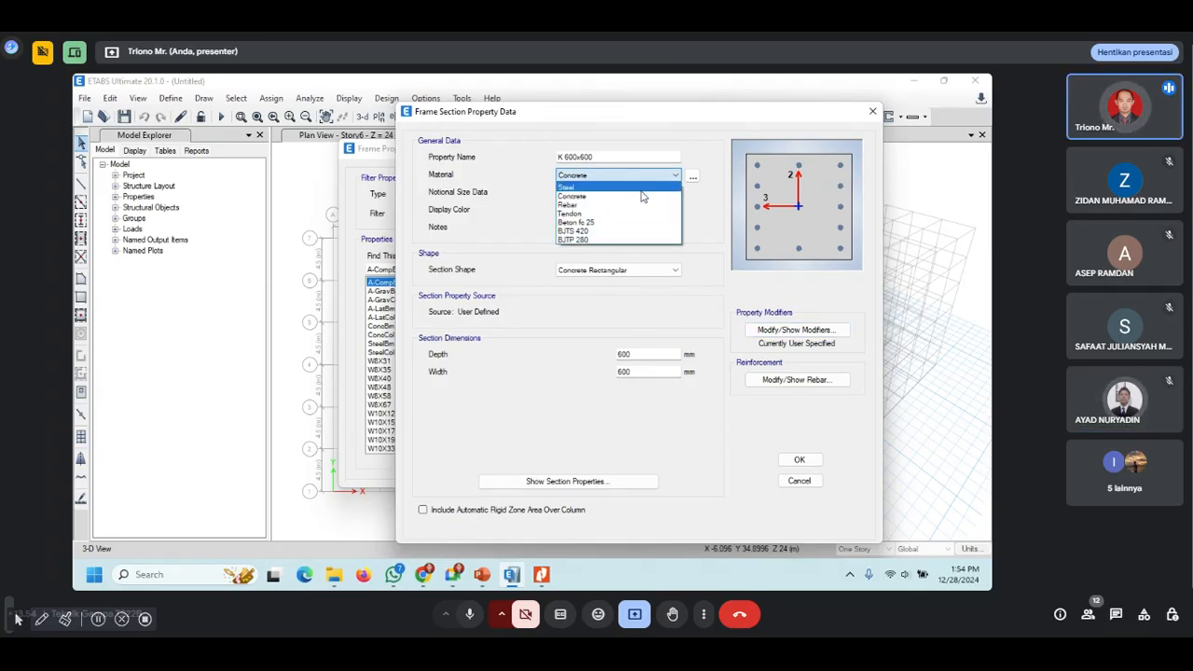
click(590, 223)
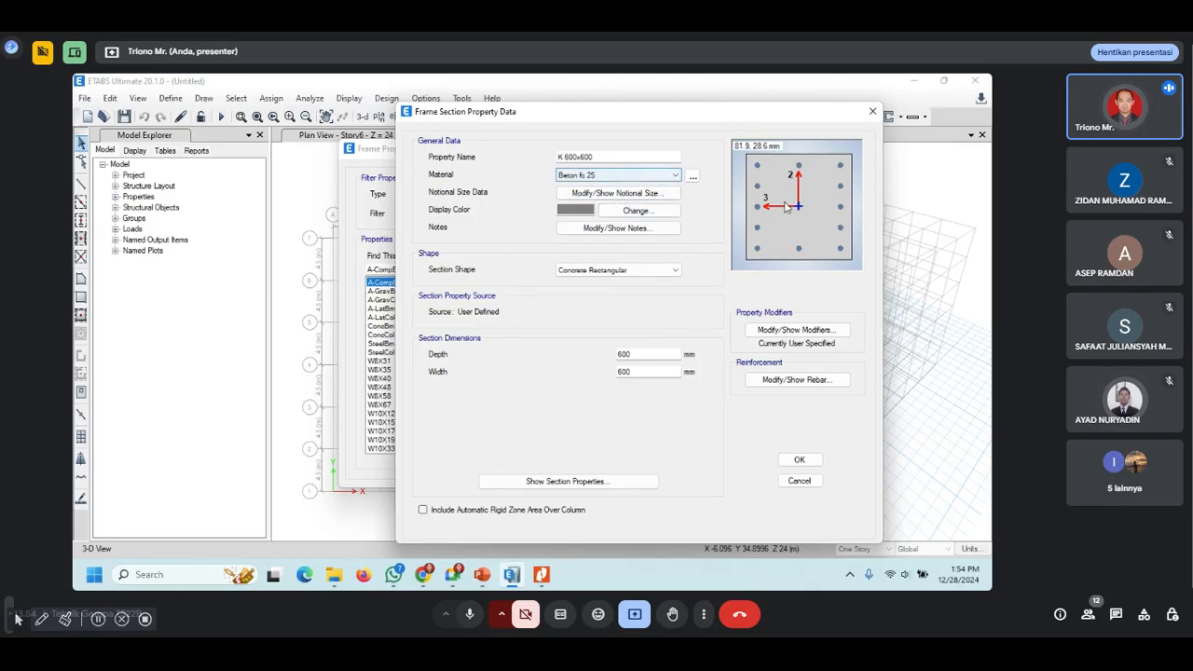
click(797, 380)
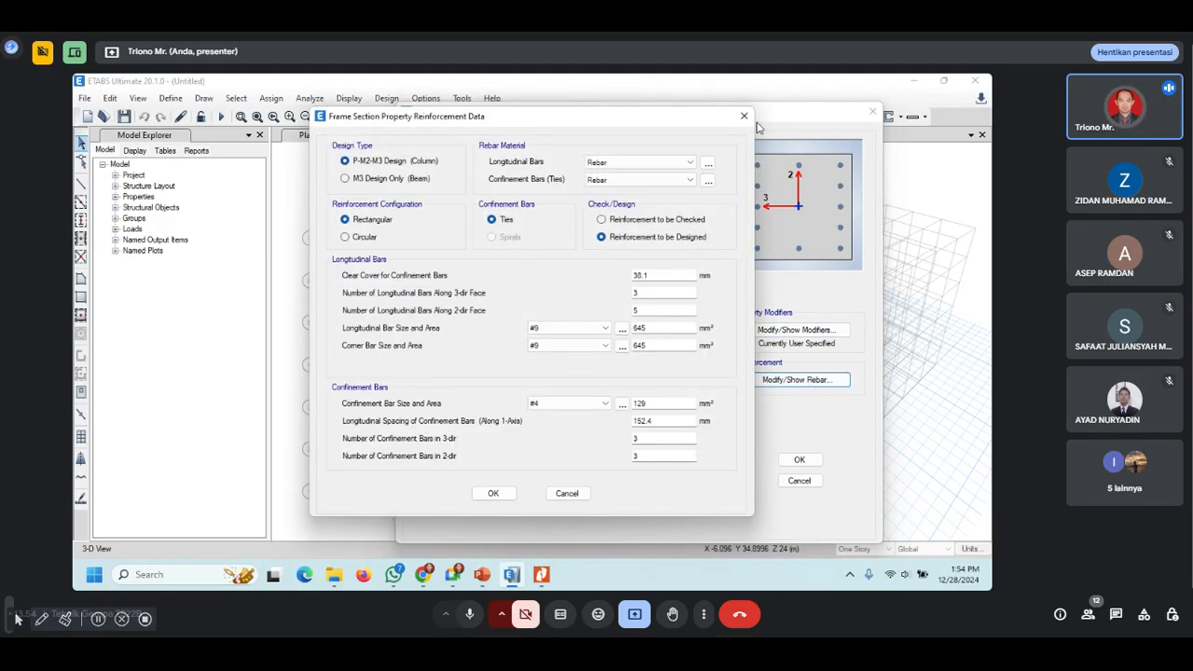
click(346, 179)
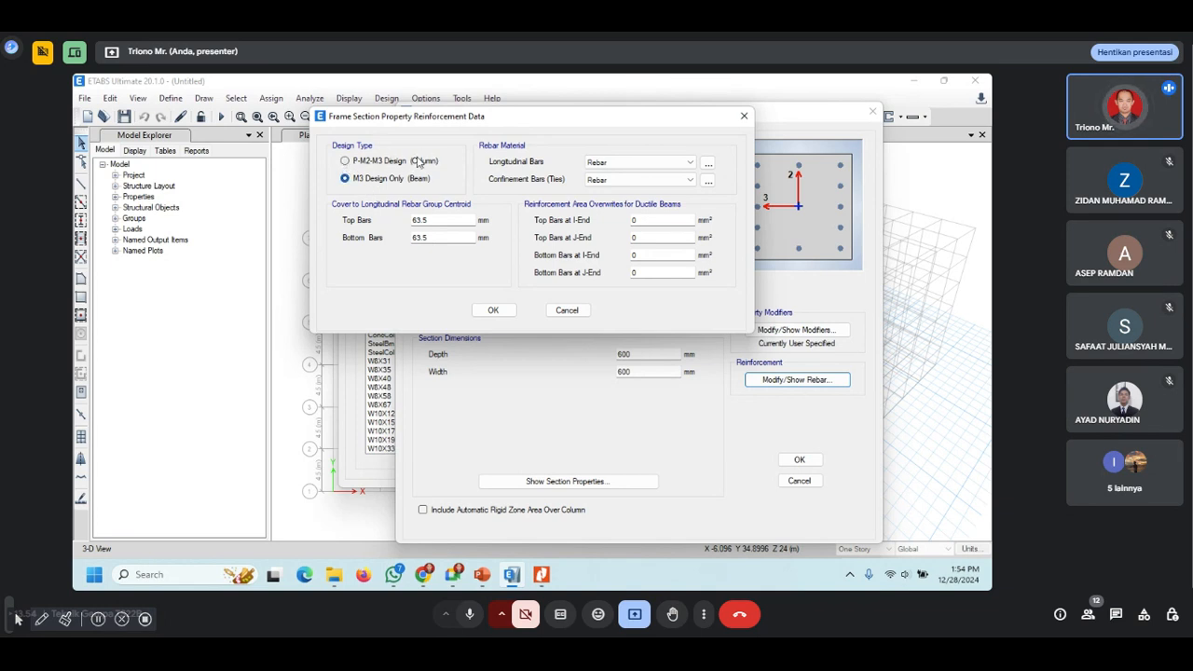
click(345, 160)
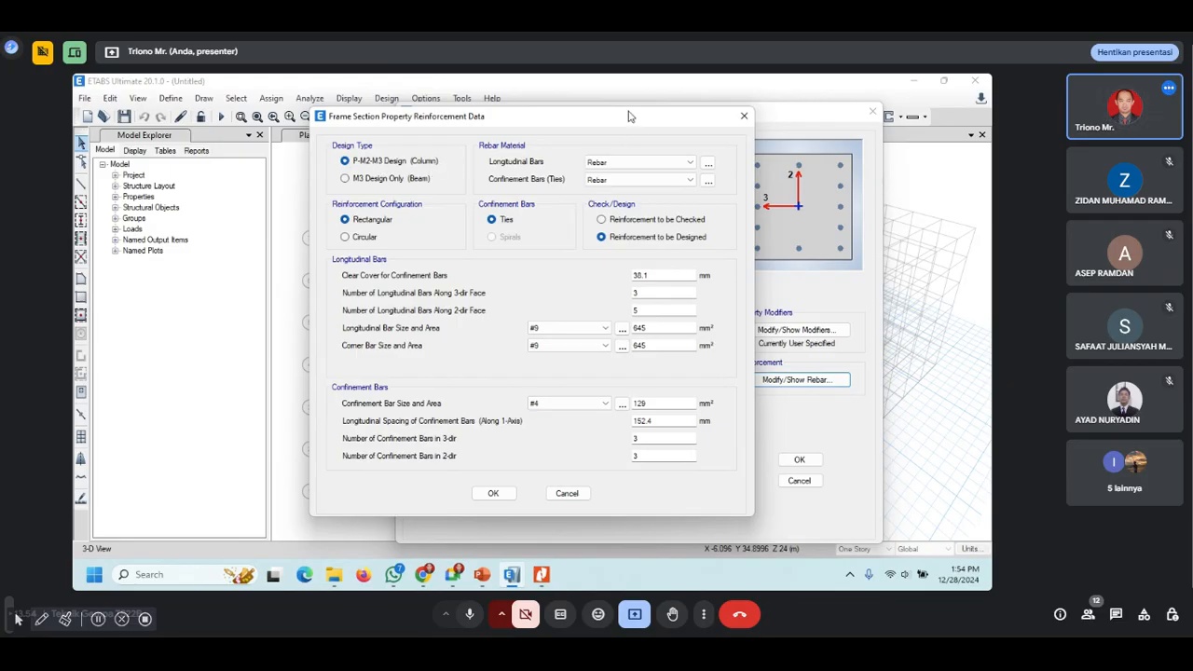
Step: Set the column's rebar materials to BJTS 420 for longitudinal bars and BJTP 280 for ties, with reinforcement to be designed
drag(629, 115, 471, 126)
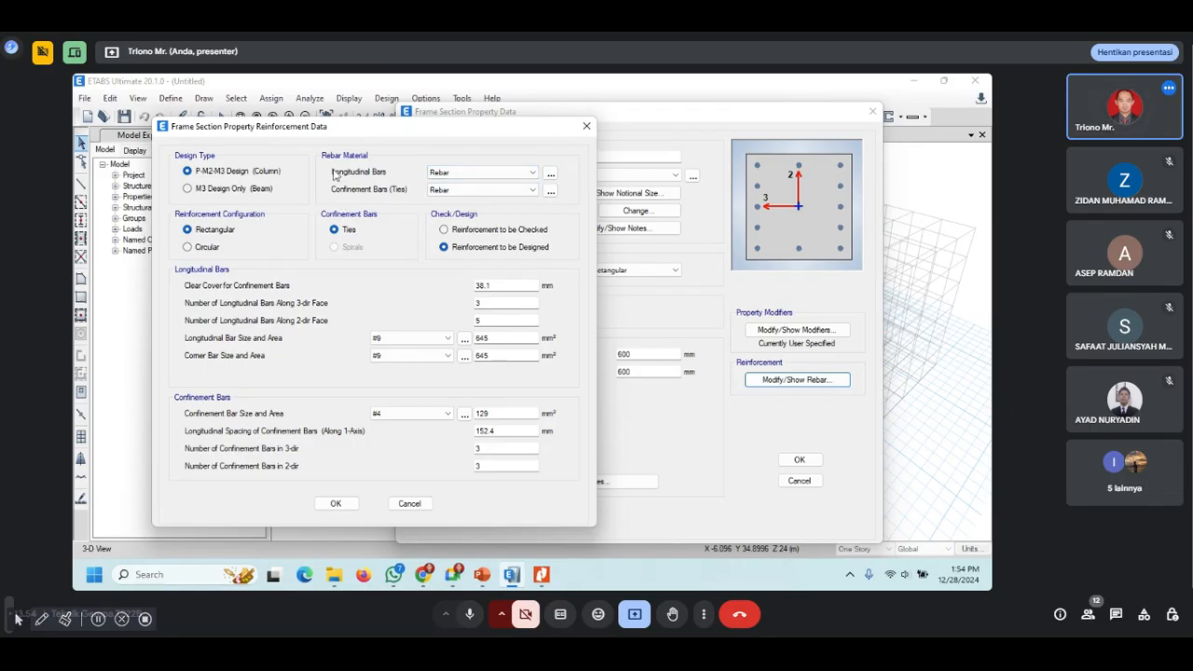
click(532, 174)
click(512, 194)
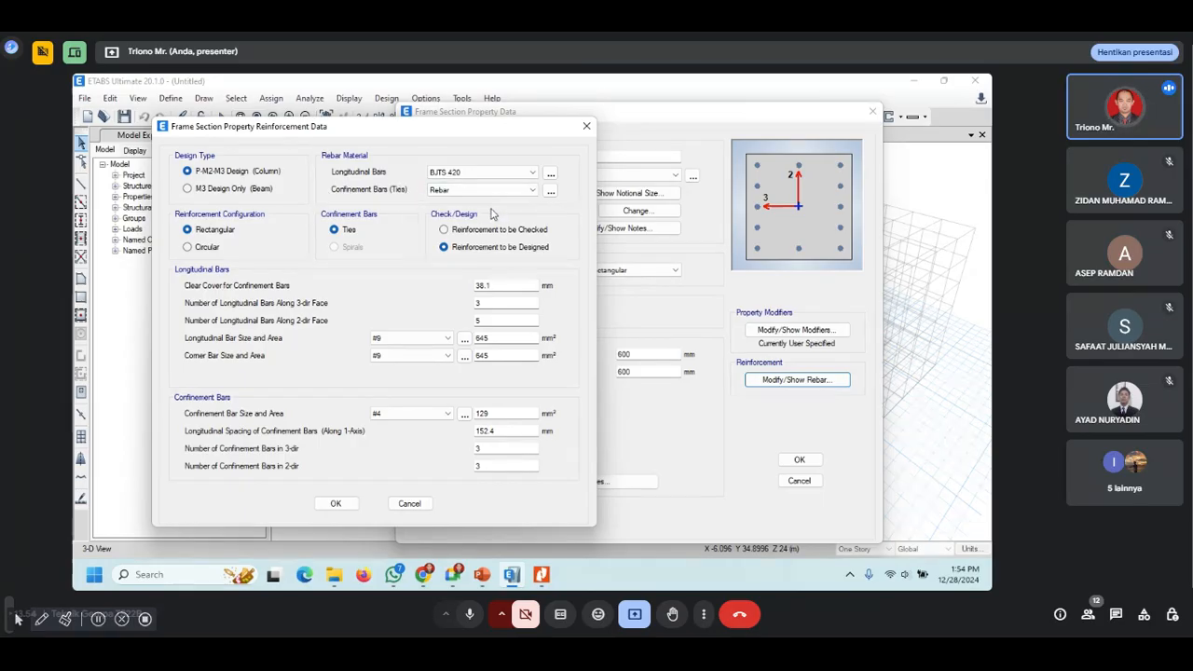
click(534, 191)
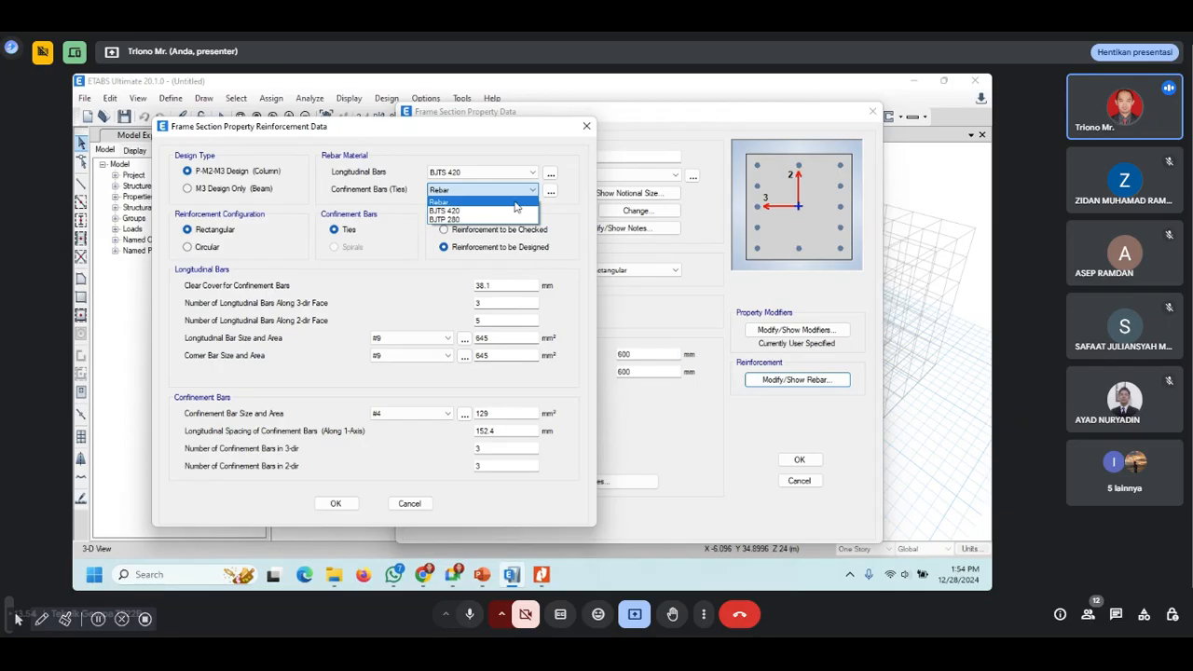
click(493, 220)
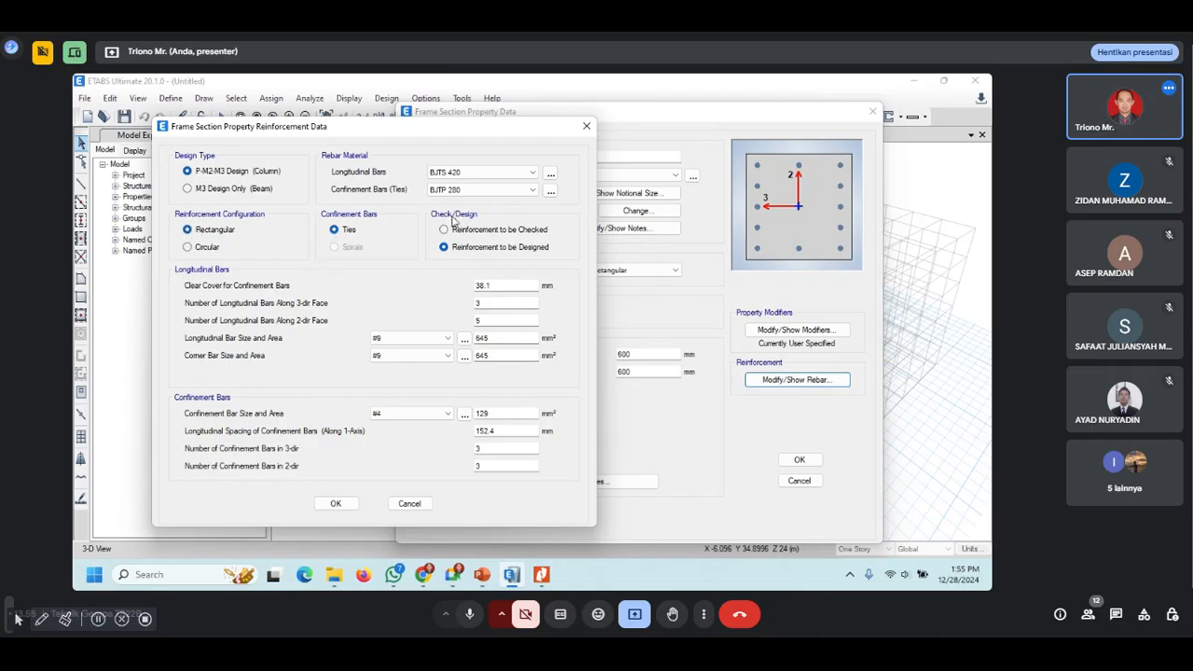
click(445, 246)
Step: Check the bar diameters in the reinforcing bar size table and set the column's longitudinal bar size to #6
click(448, 338)
click(449, 338)
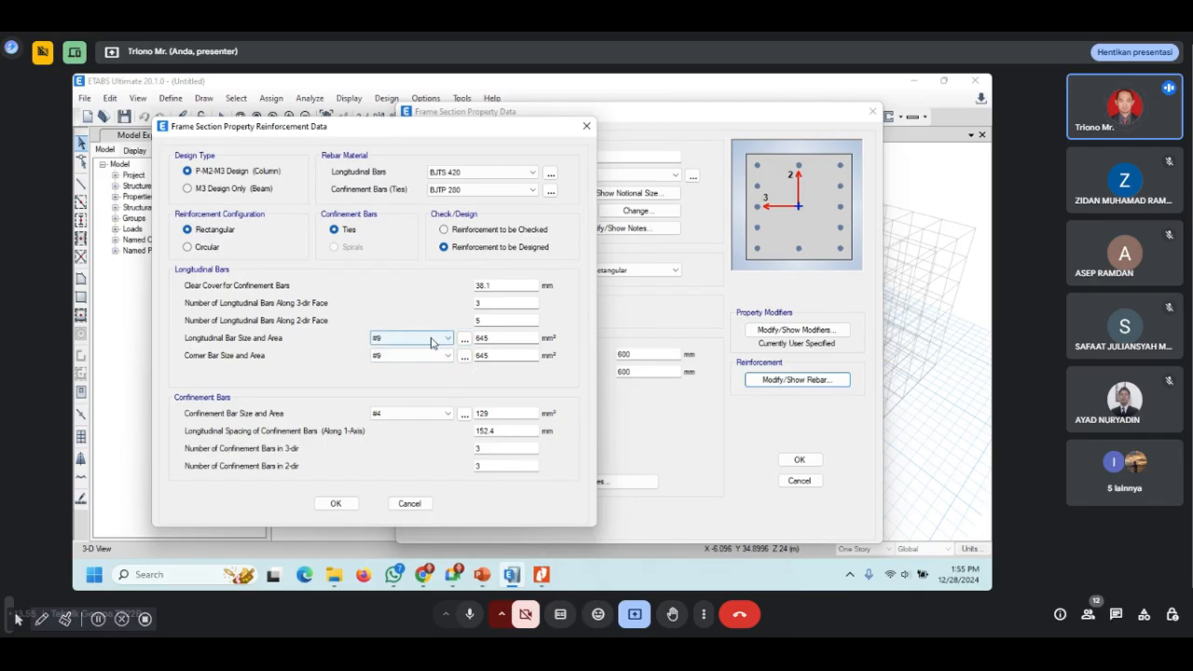
click(465, 340)
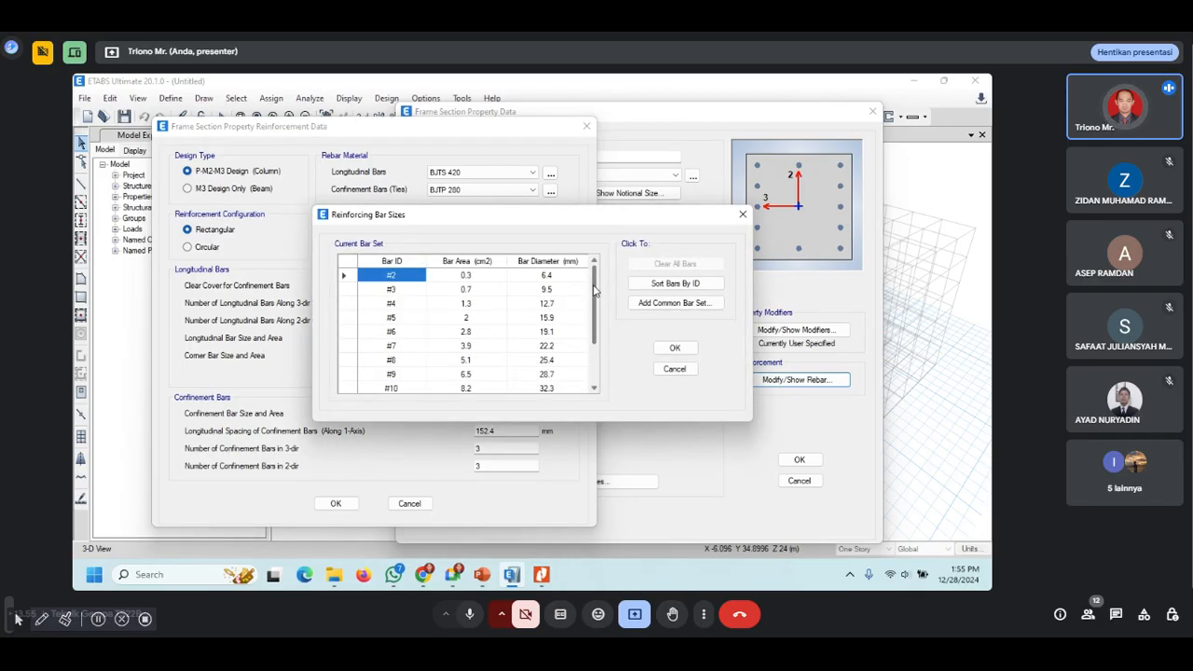
drag(594, 292, 596, 285)
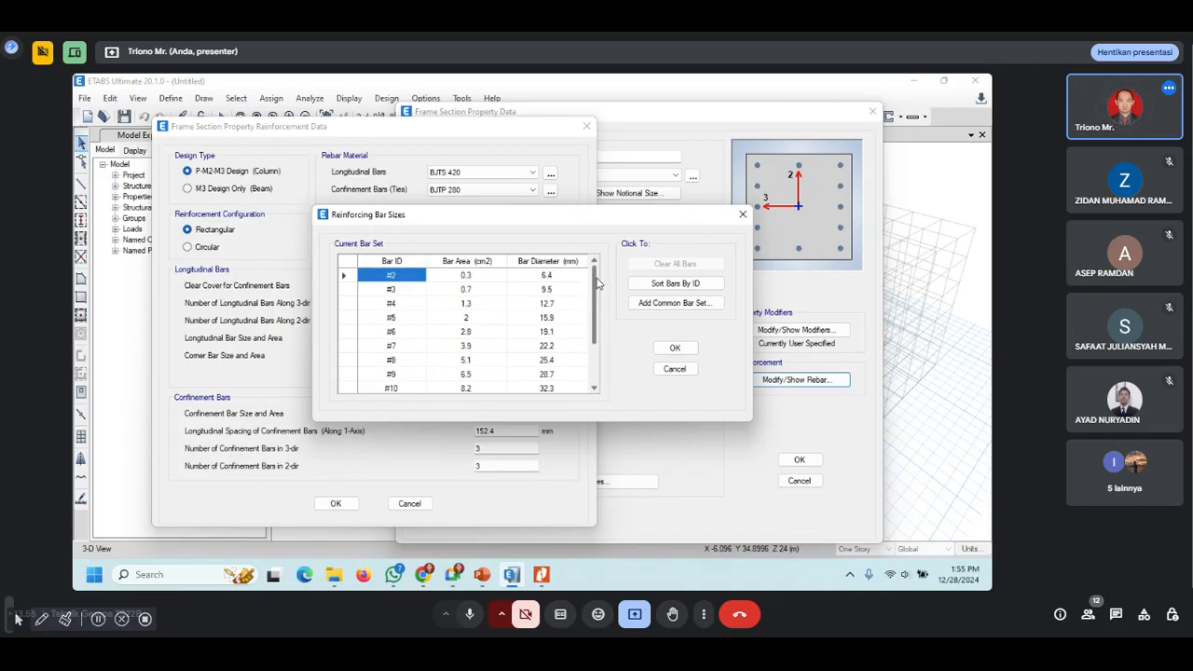
click(743, 214)
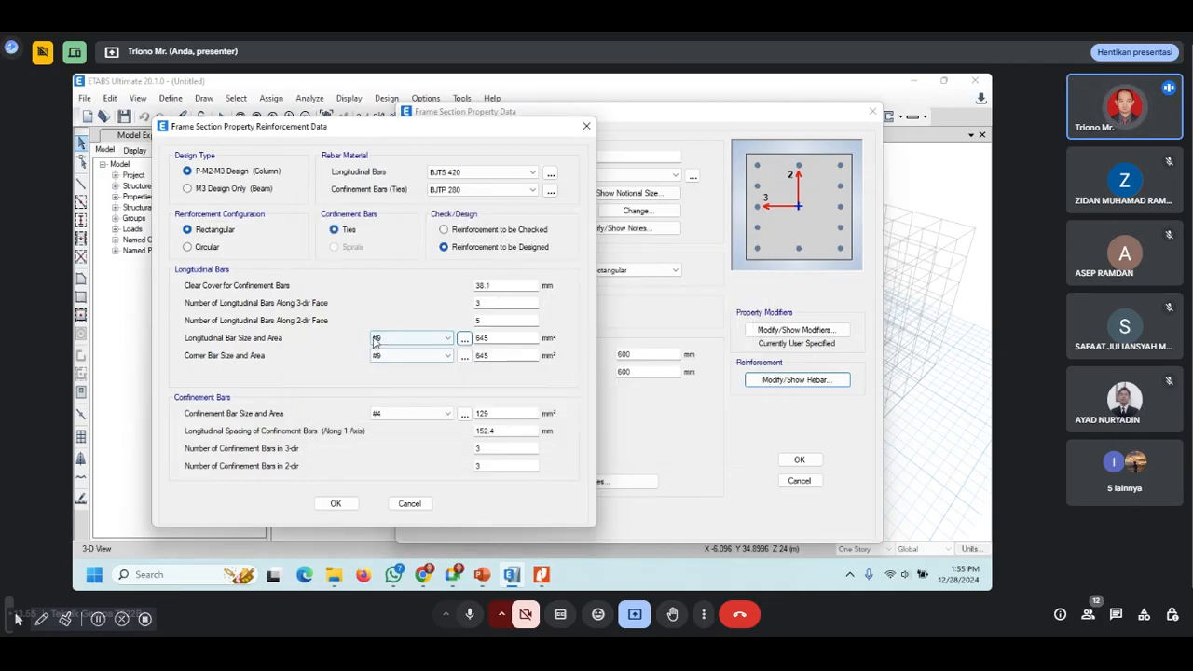
click(464, 339)
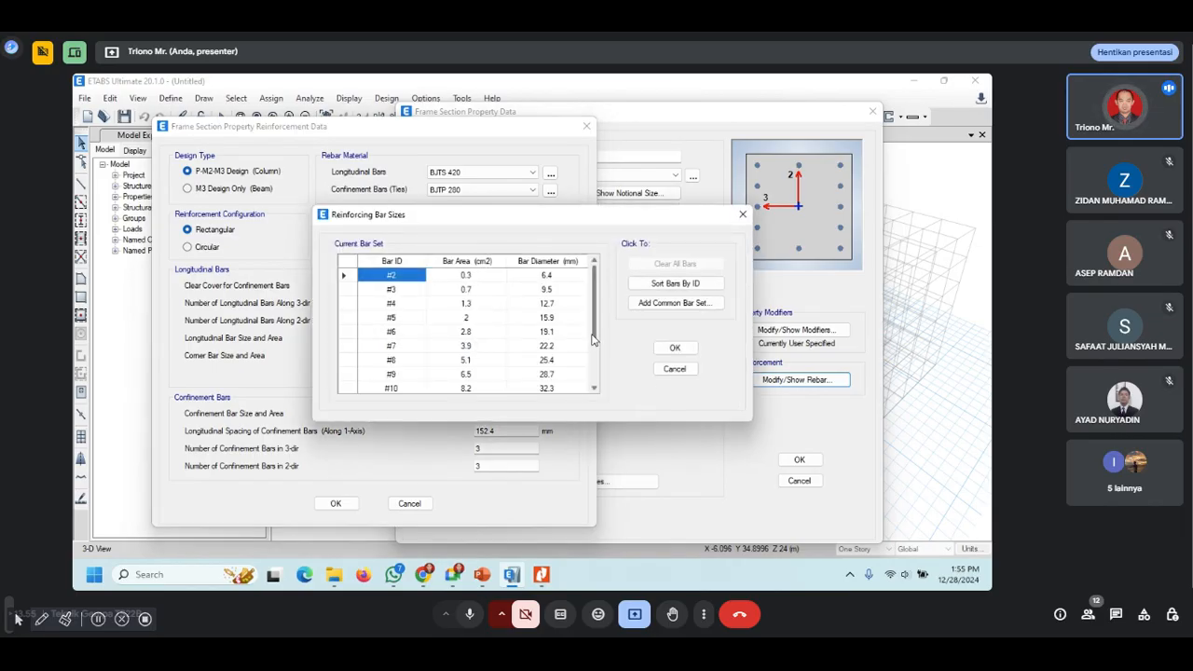
scroll(593, 345, down, 1)
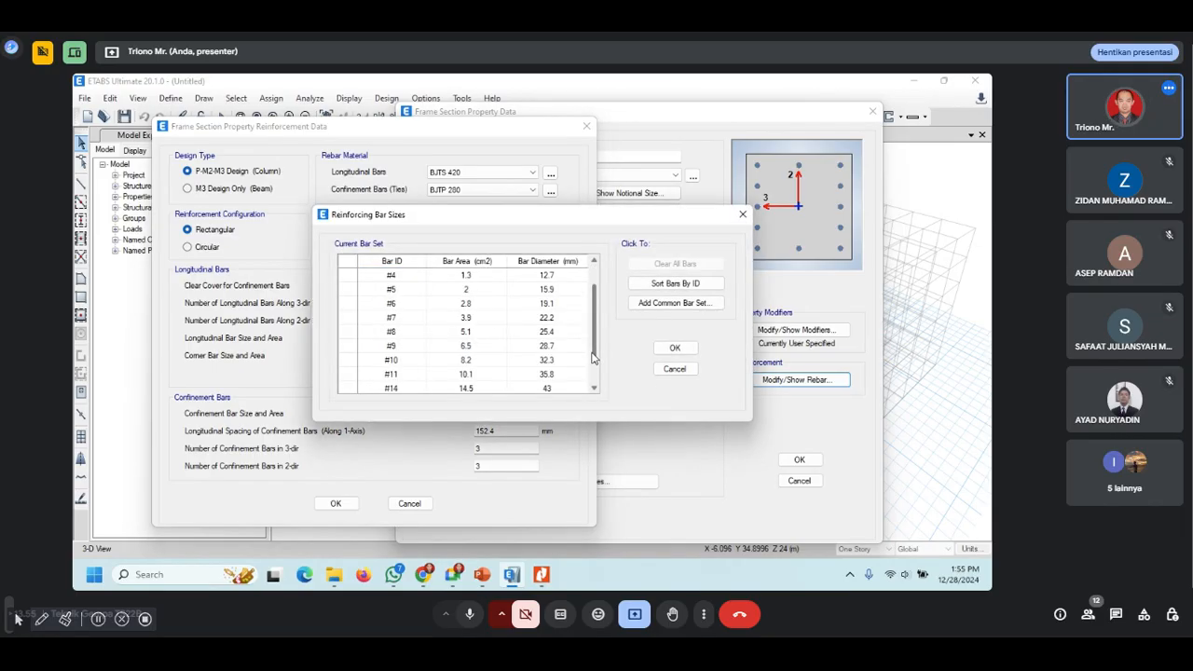
click(546, 349)
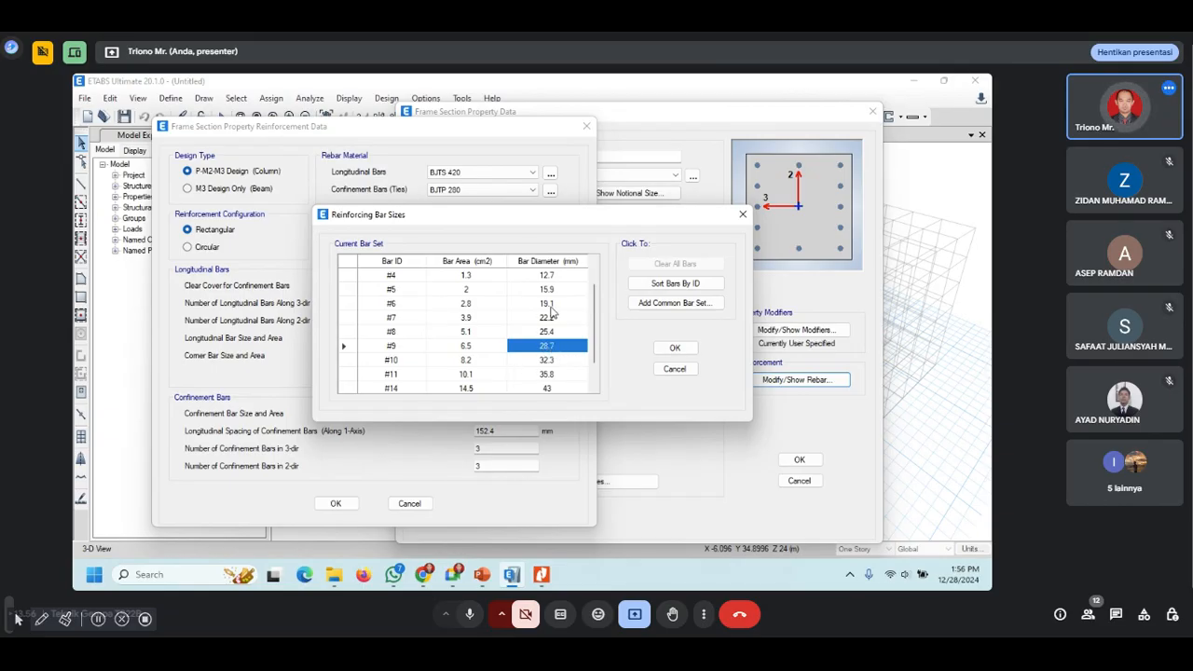
click(552, 305)
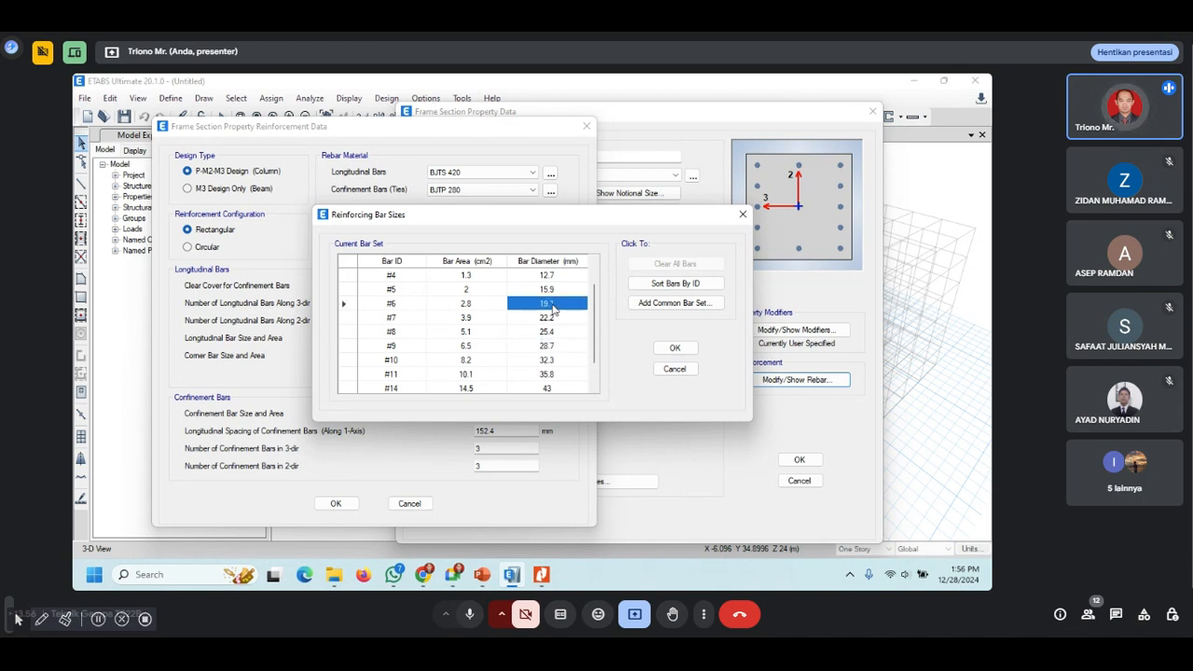
click(395, 307)
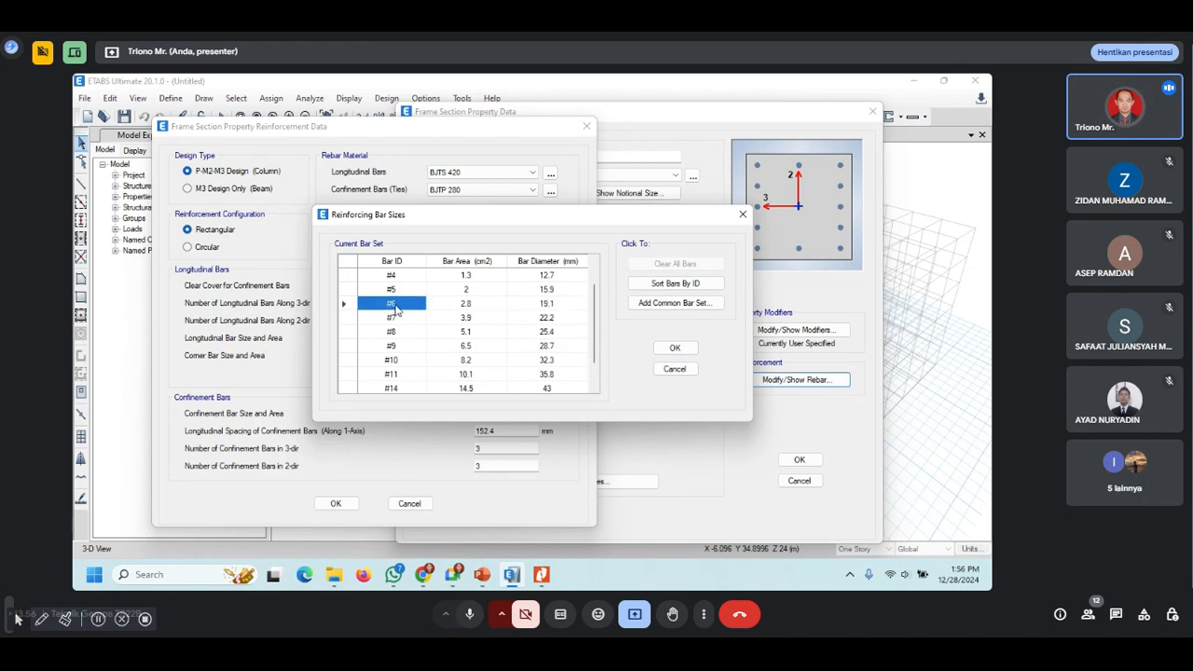
click(676, 370)
click(448, 338)
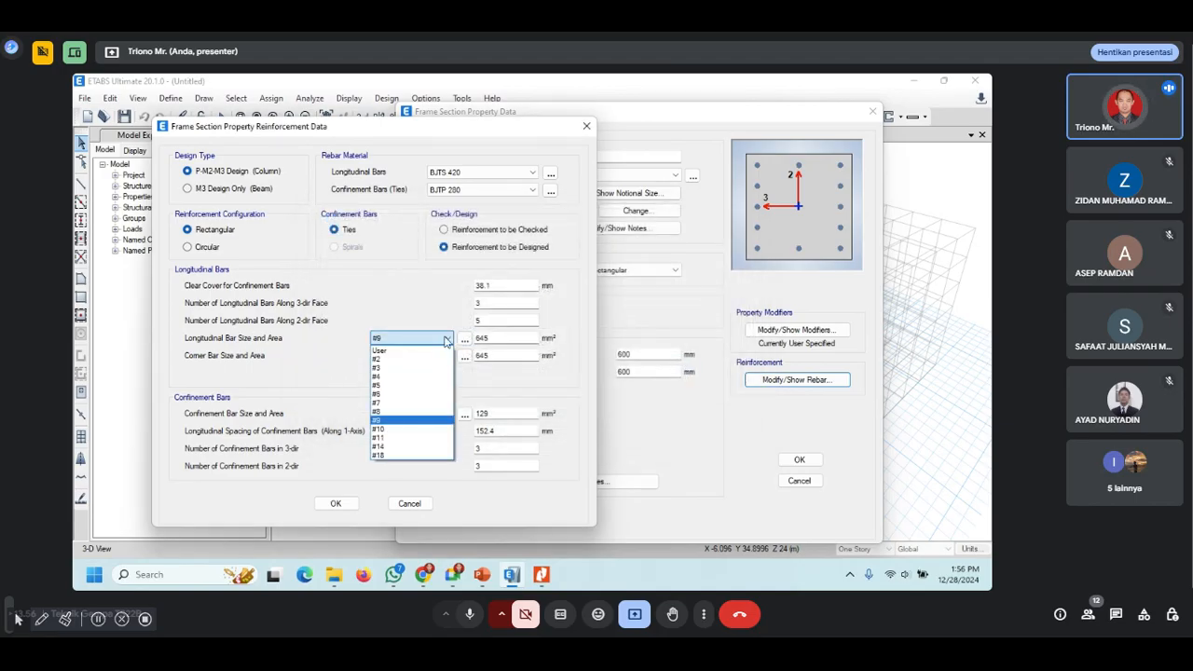
click(394, 394)
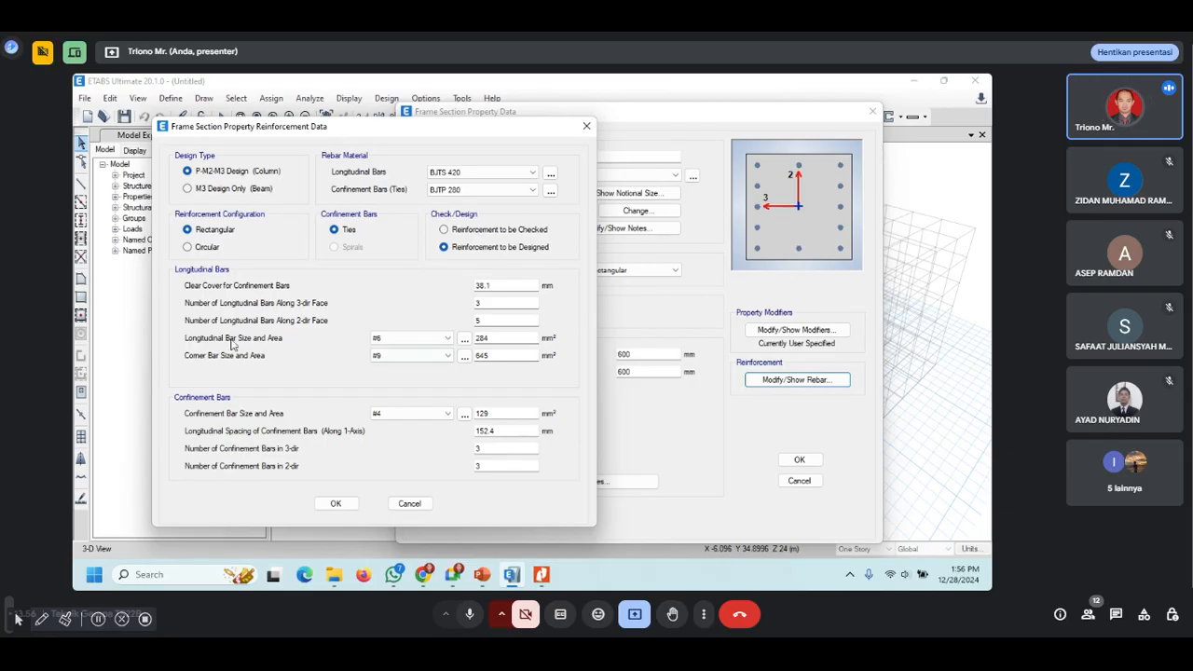
Step: Consult the reinforcing bar size table and set the column's corner bar size to #7
click(465, 356)
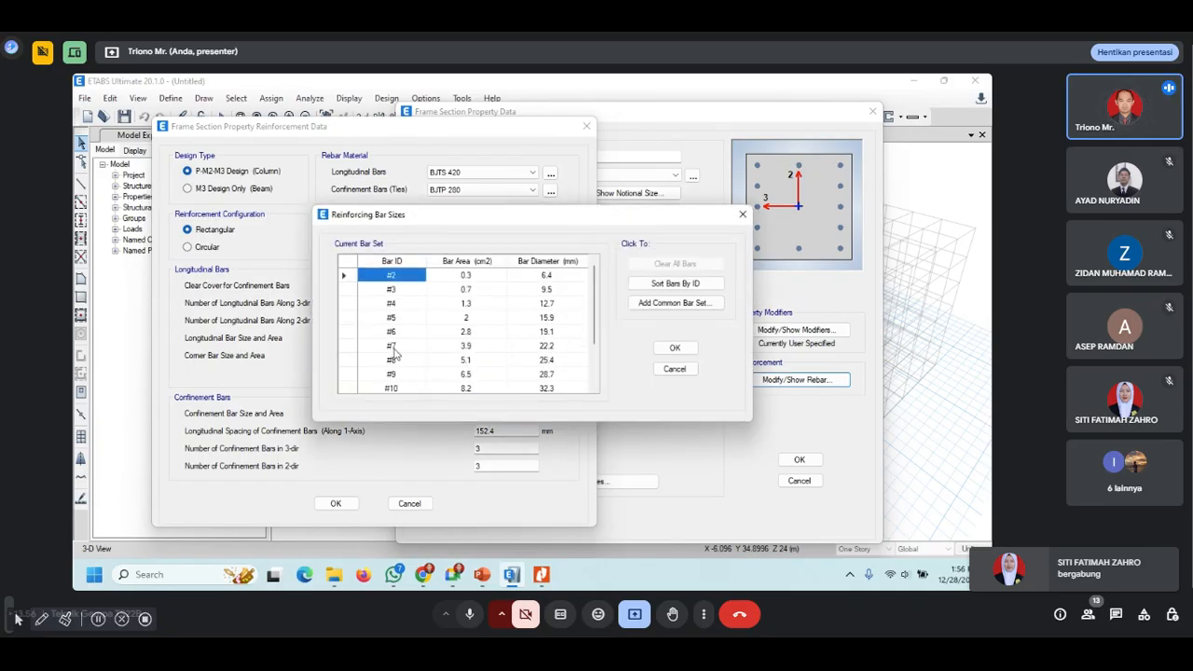
click(675, 369)
click(448, 355)
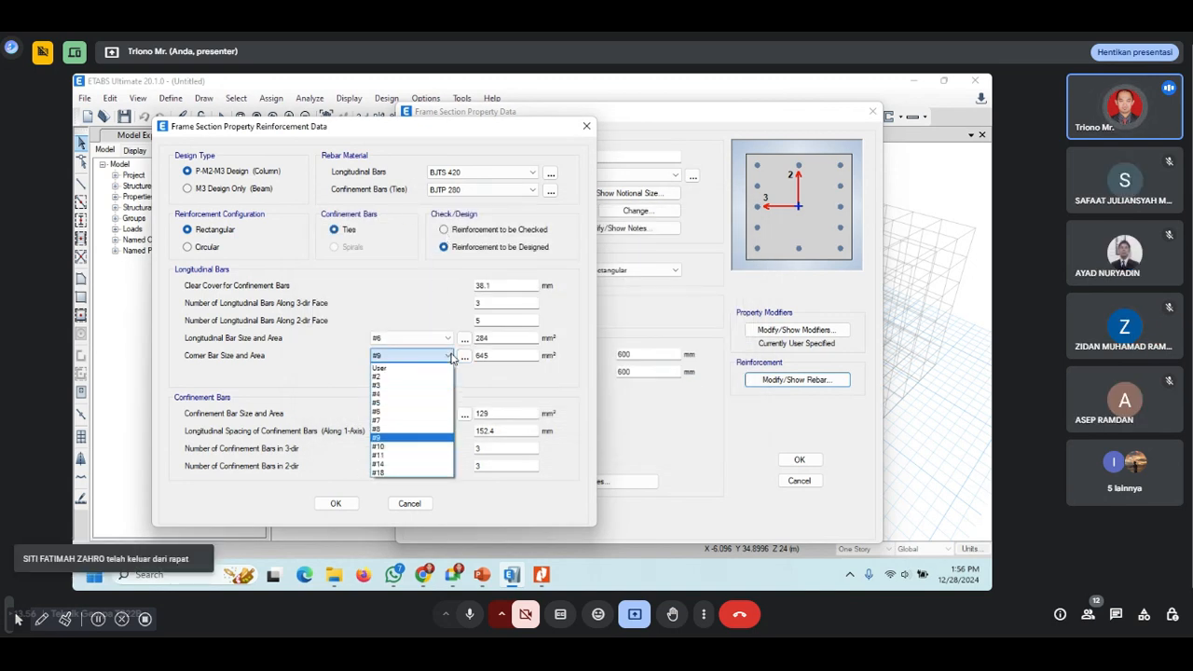
click(396, 421)
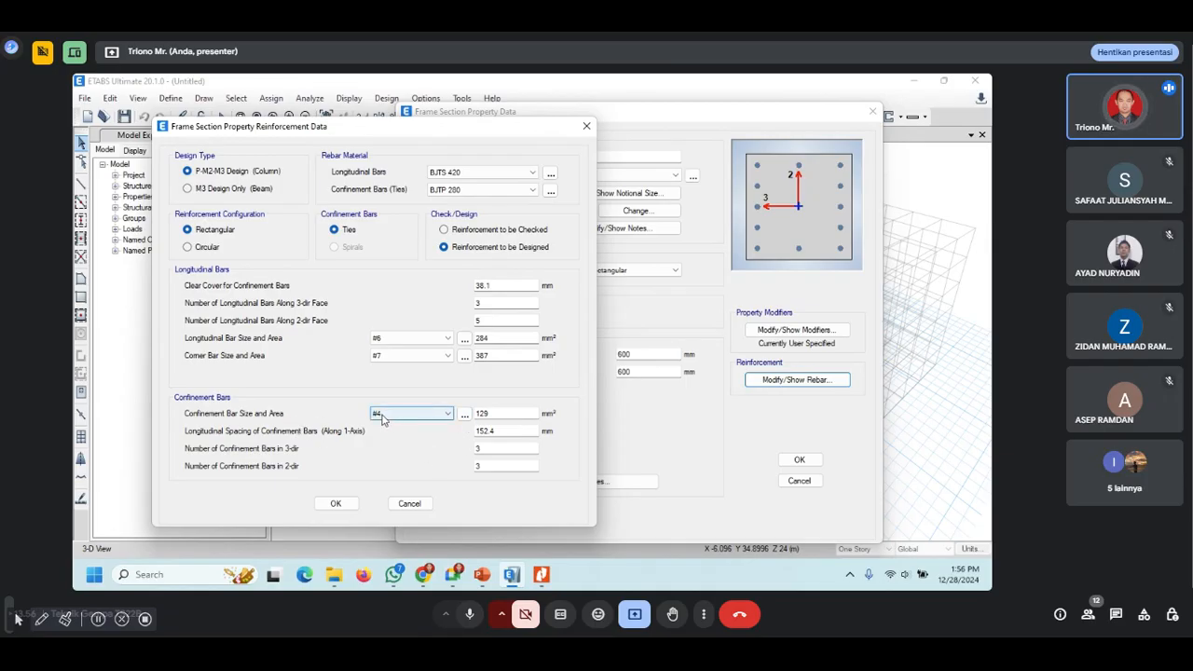
Step: Set the column's confinement bar size to #3 after checking the bar diameters, and save the reinforcement data and section K 600x600
click(463, 416)
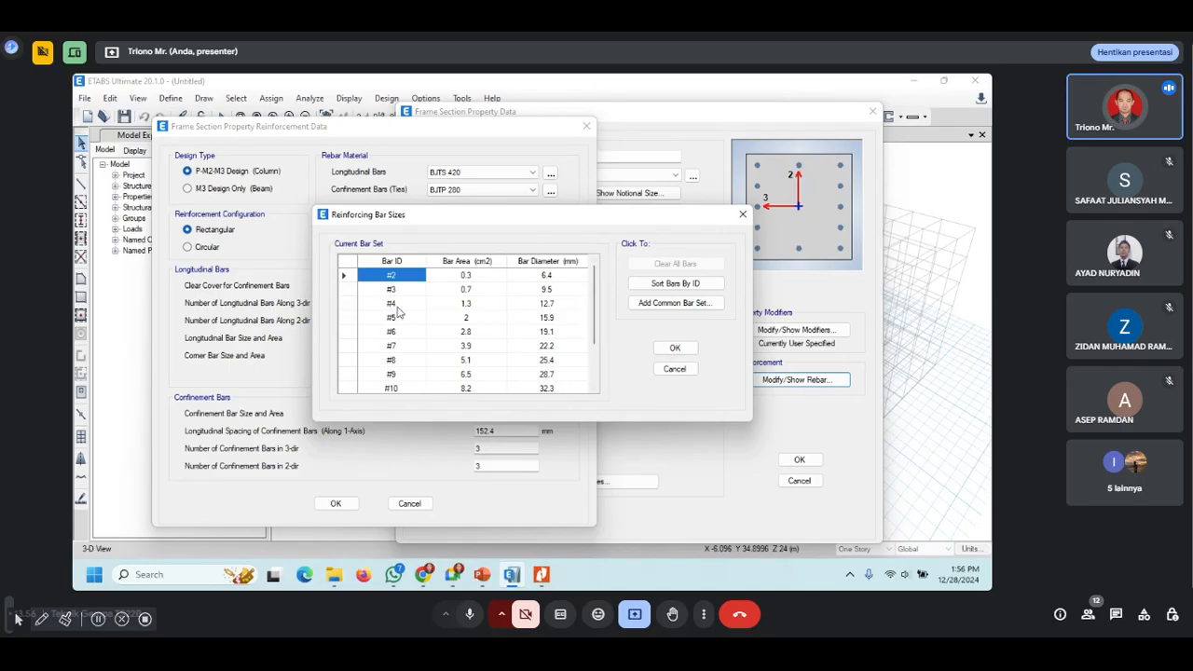
click(585, 304)
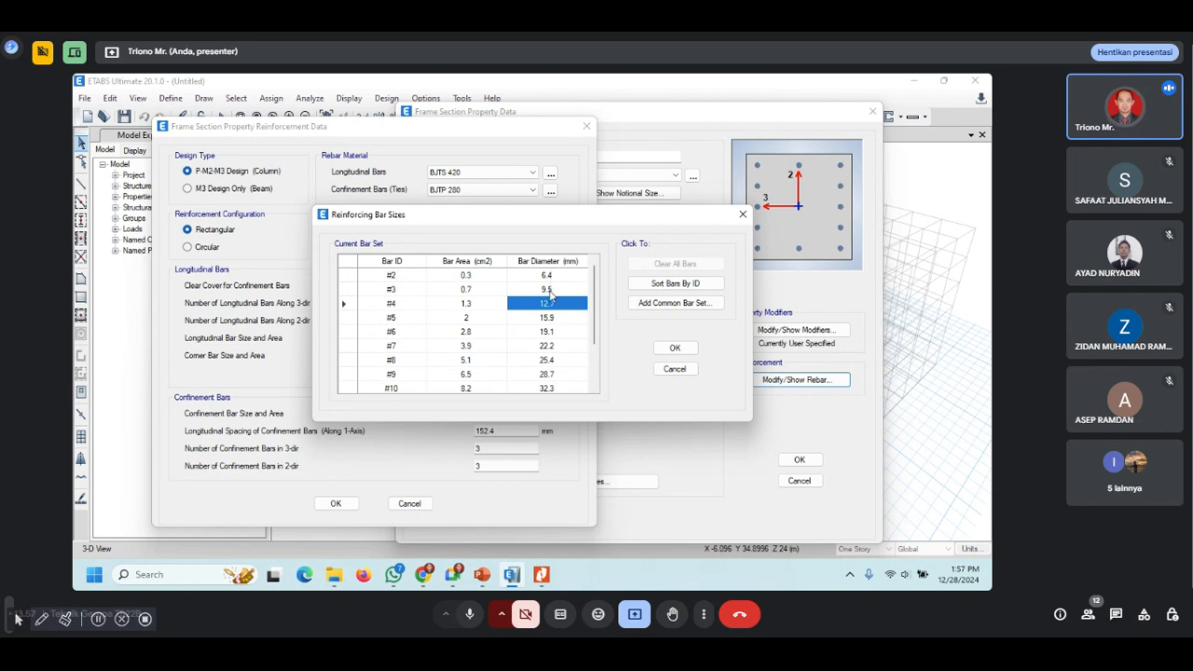
click(675, 347)
click(464, 413)
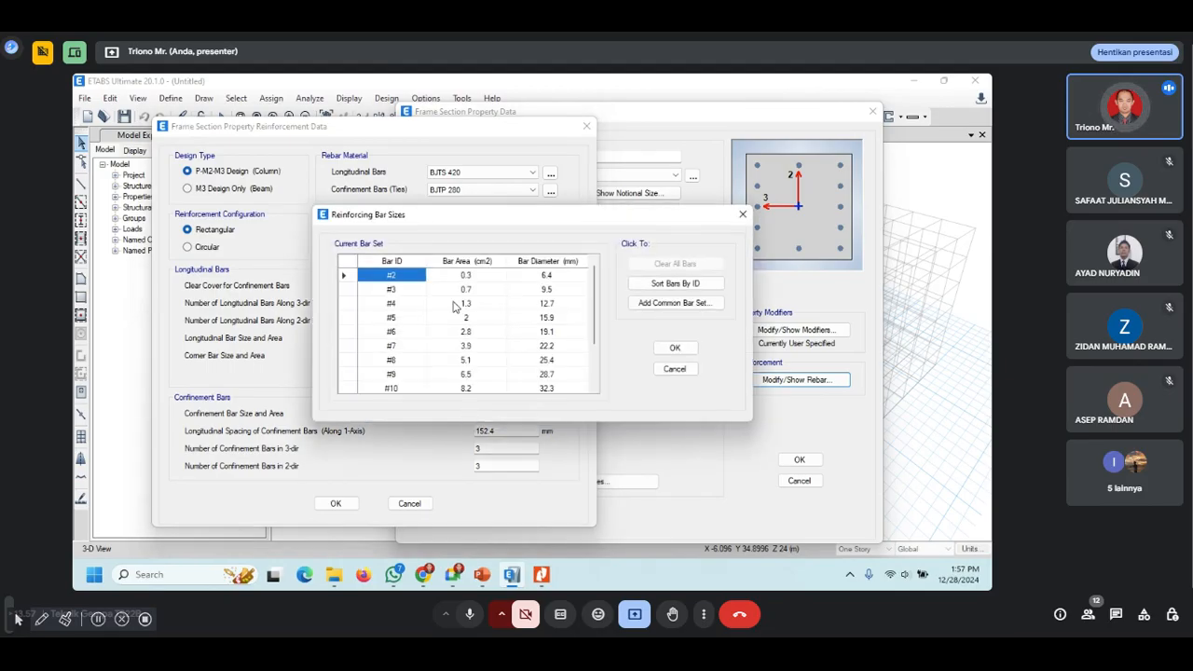
click(675, 370)
click(449, 417)
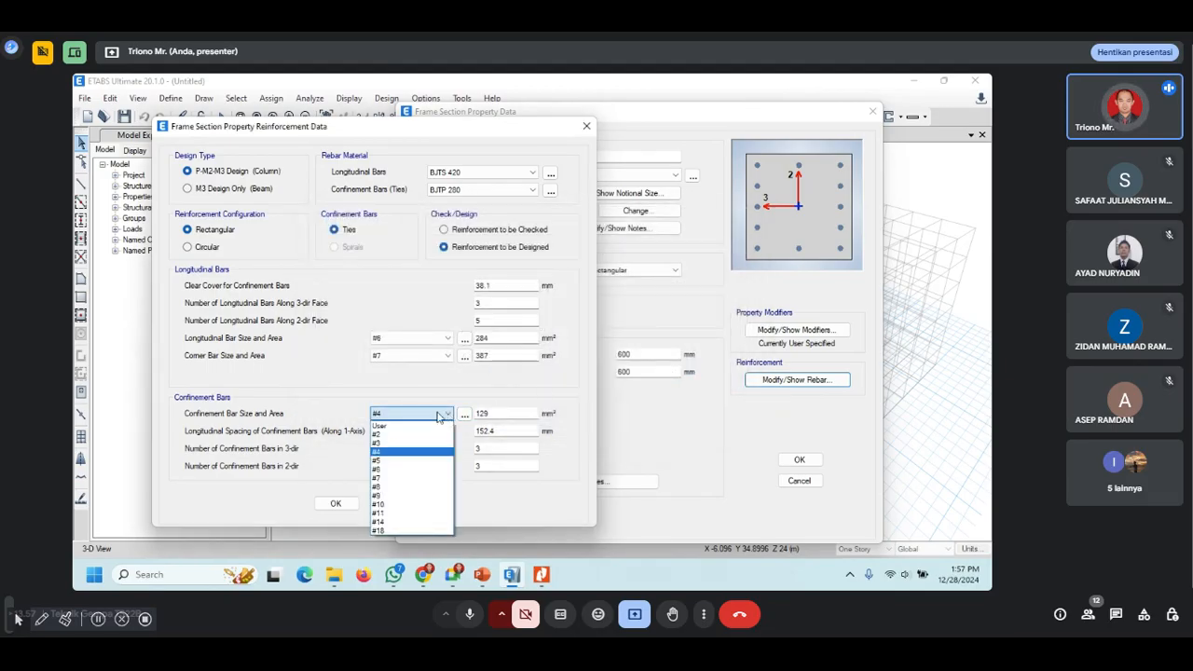
click(405, 442)
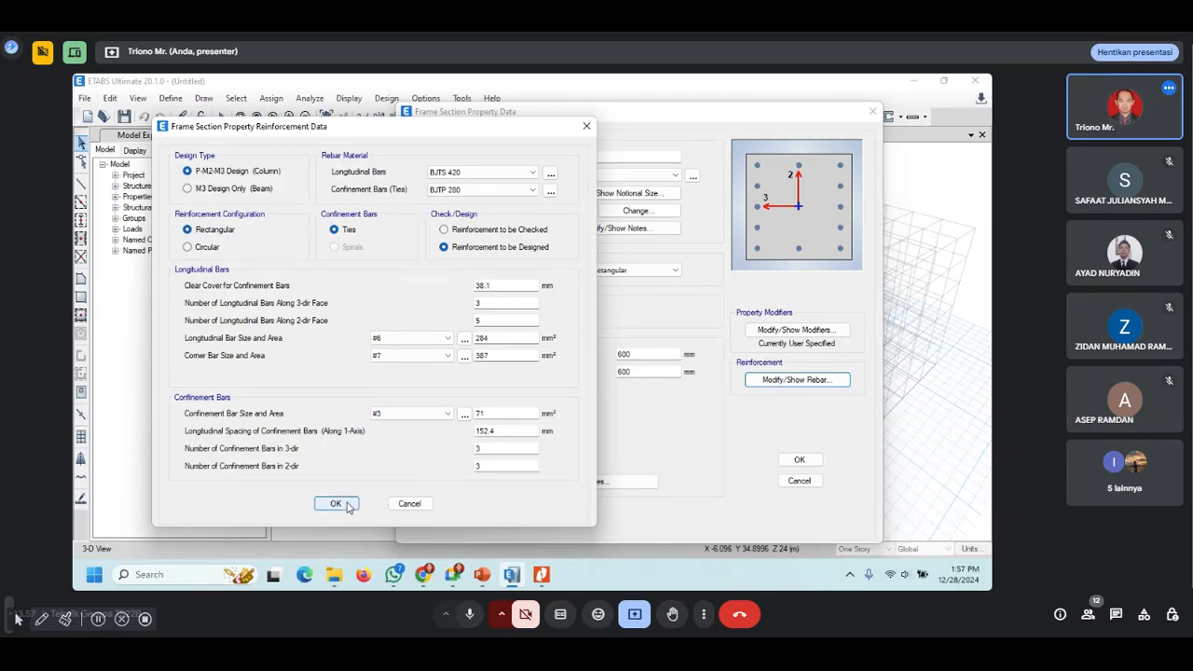
click(335, 503)
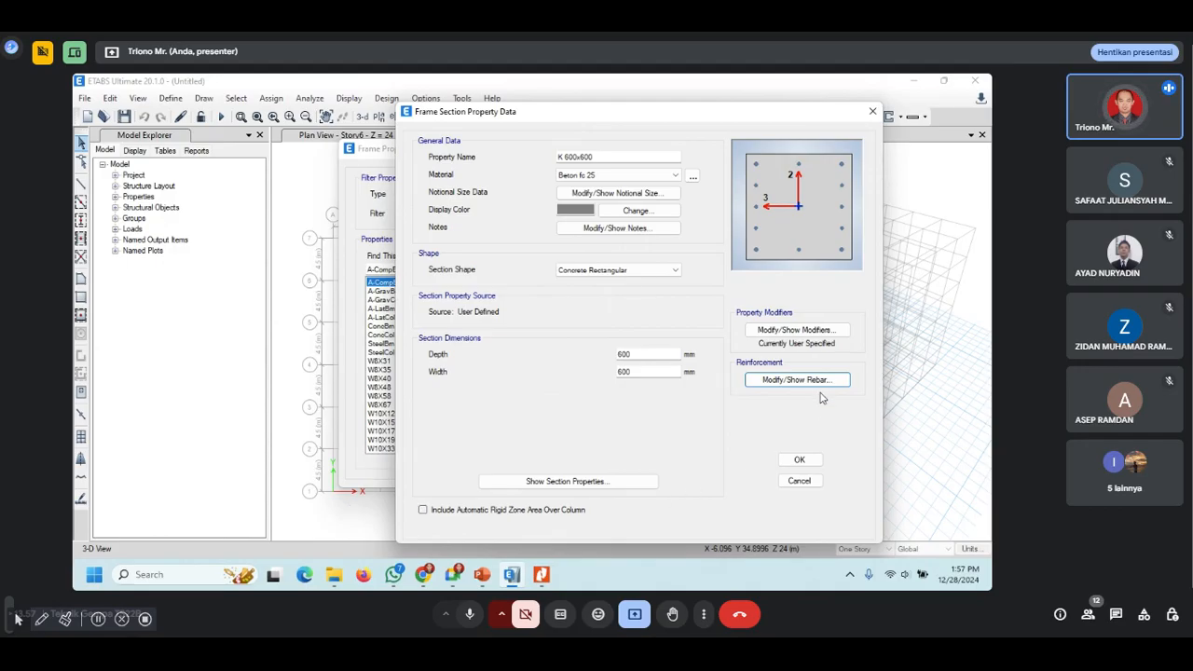
click(801, 461)
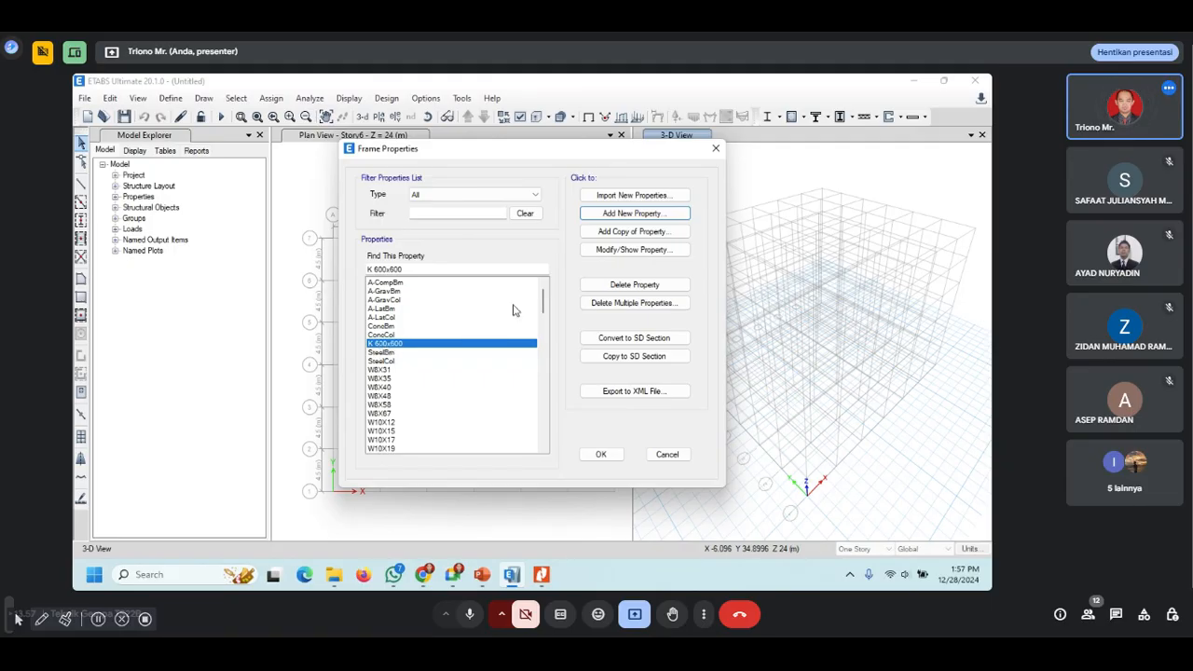
Step: Add a new concrete rectangular frame section and name it B1 300x600
click(642, 216)
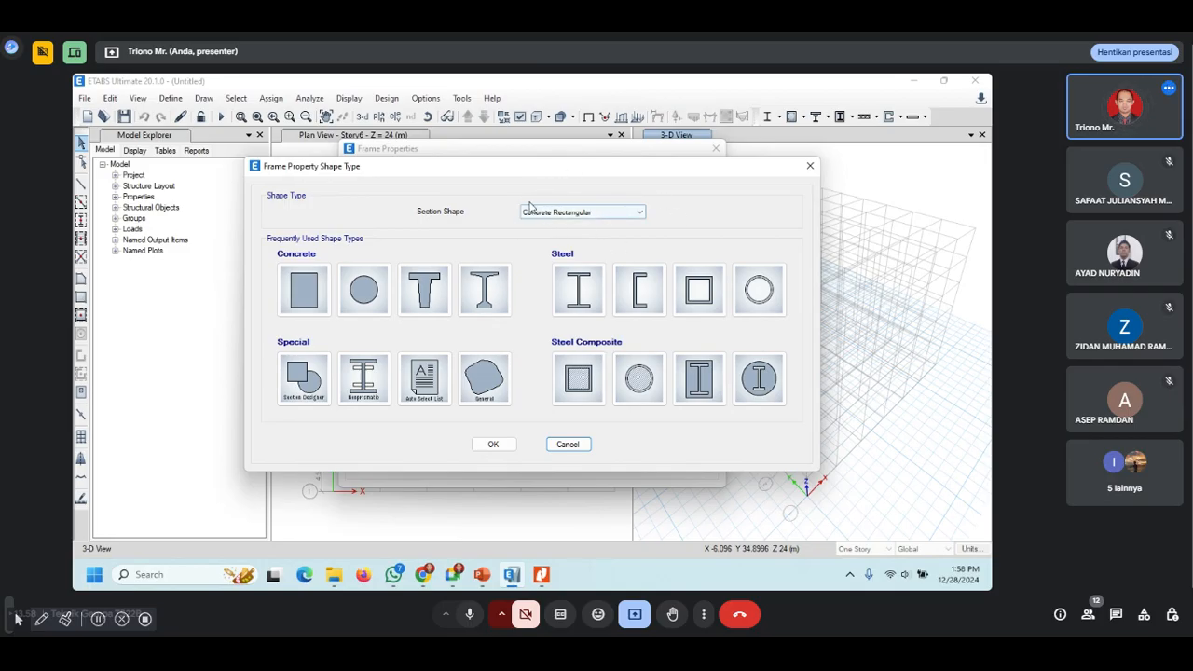
click(298, 287)
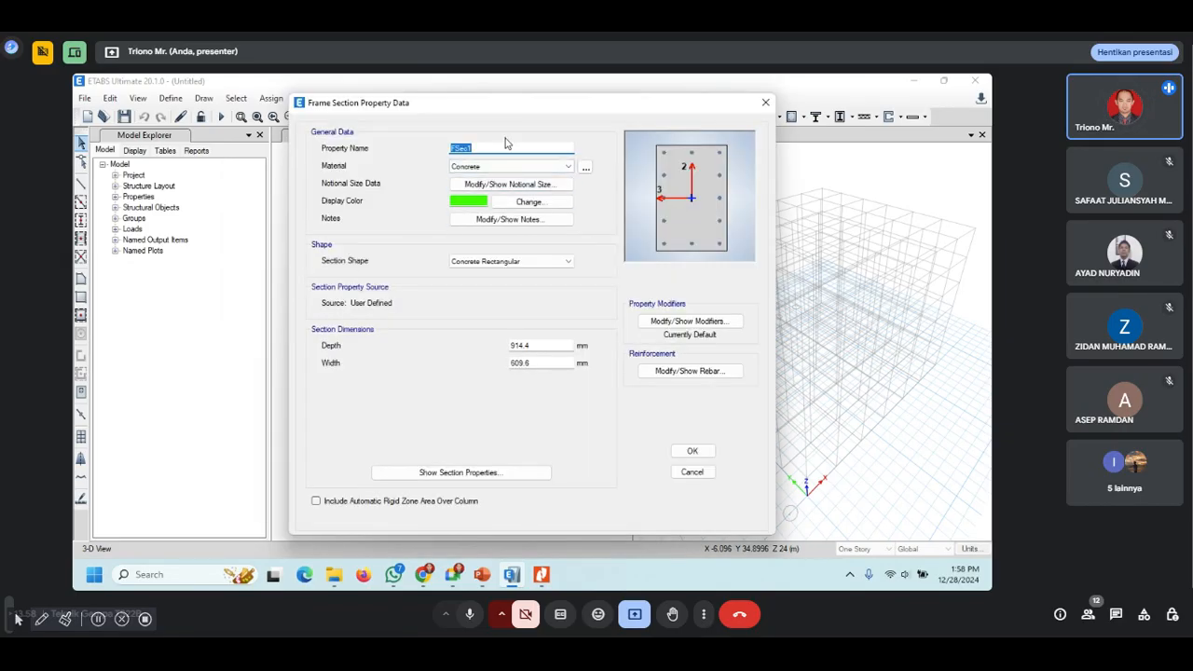
text(B1 300x)
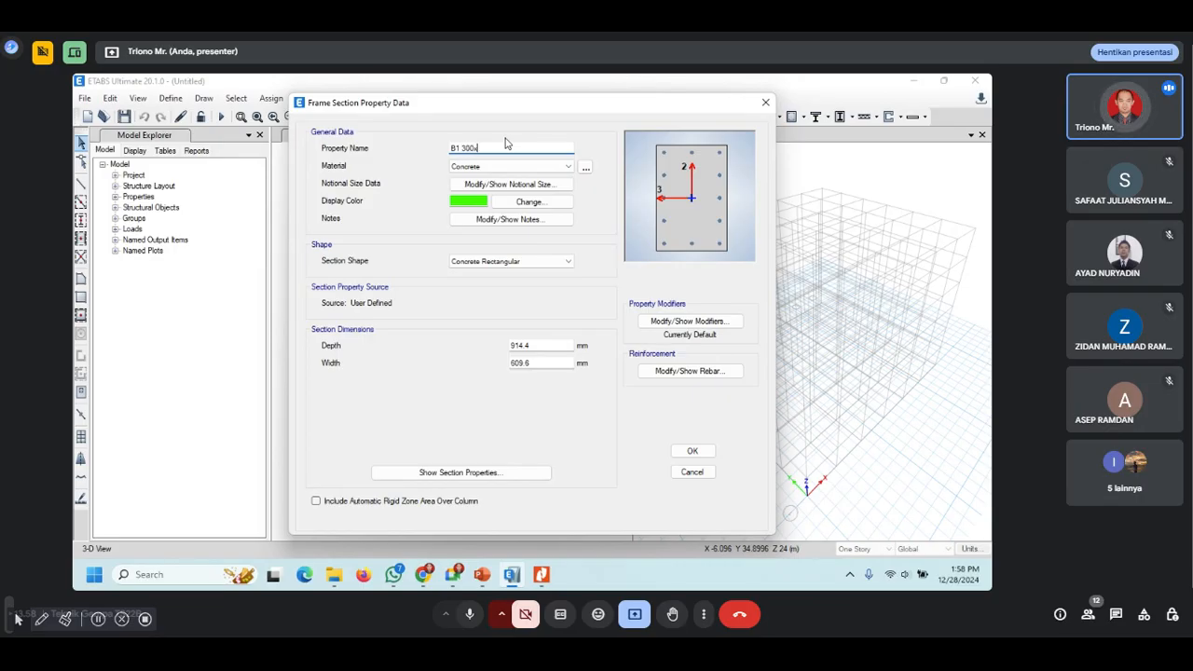
text(600)
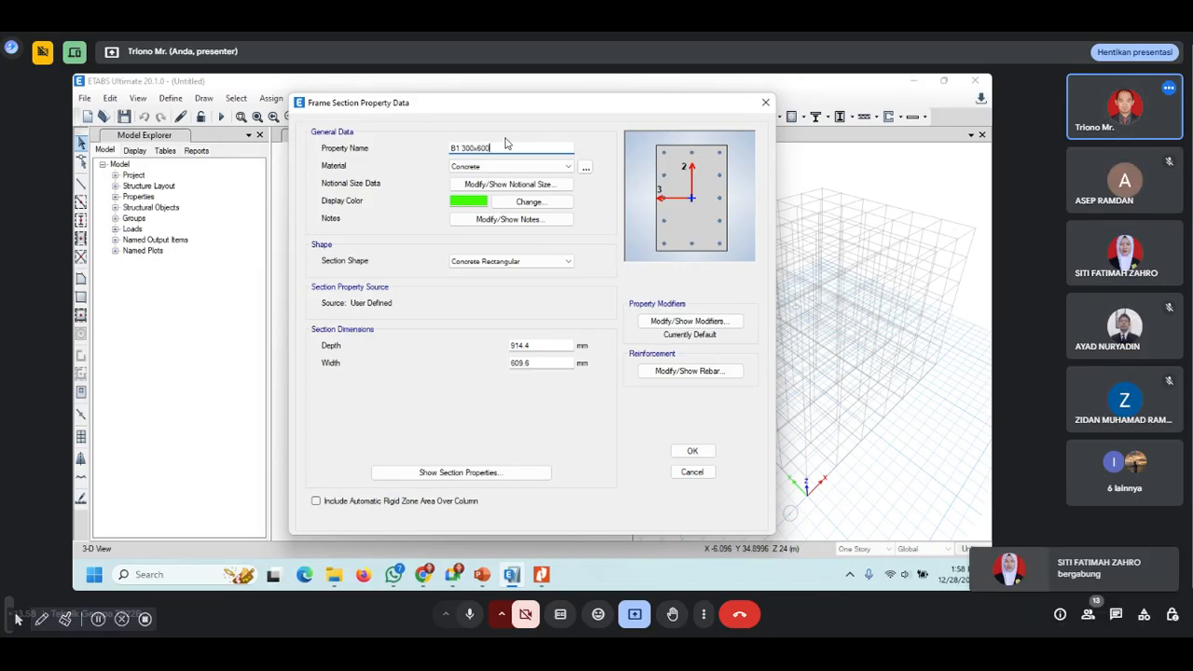
Step: Assign the material Beton fc 25 to the B1 300x600 section and set its depth to 600 mm and width to 300 mm
click(570, 168)
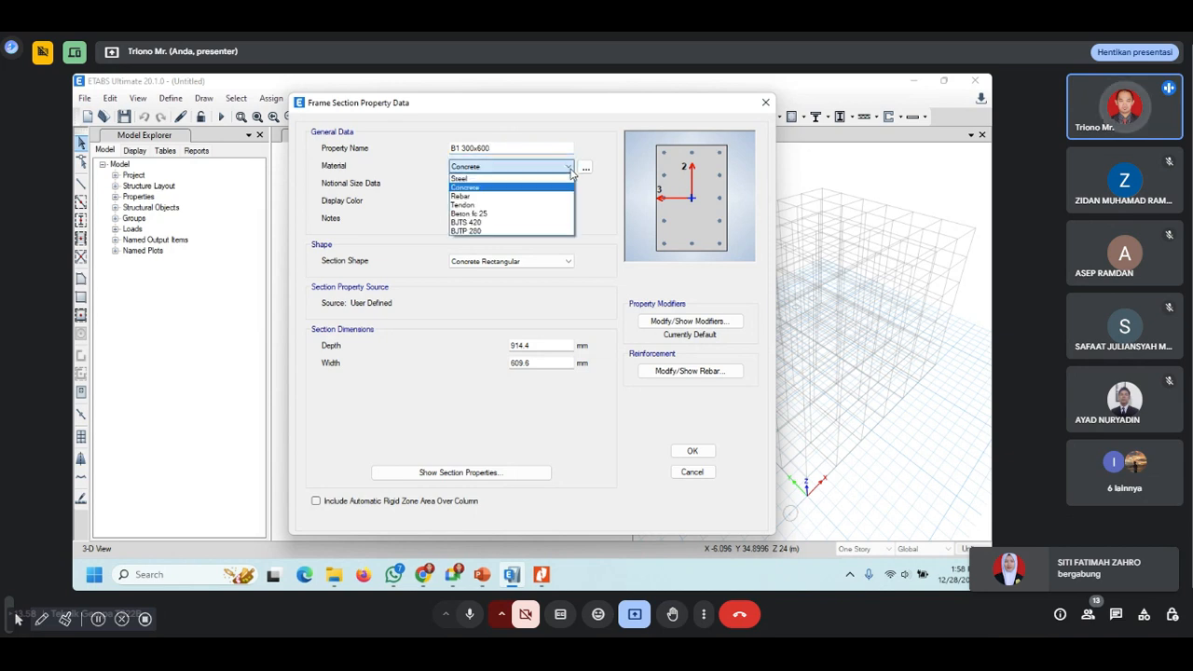
click(498, 215)
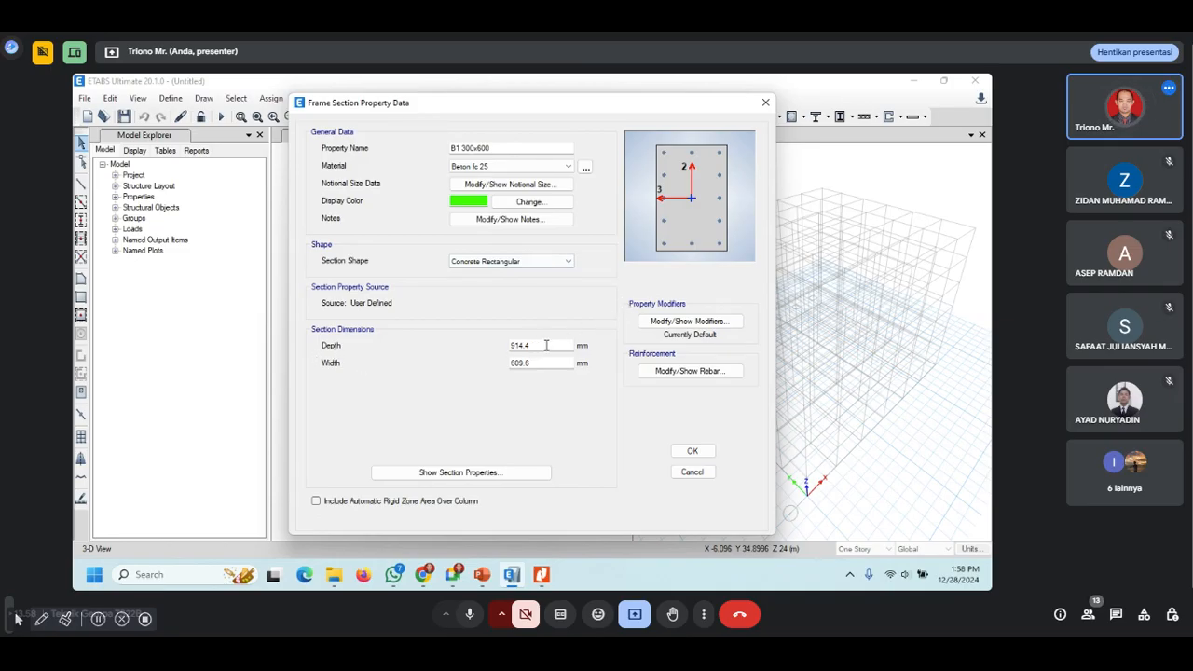
drag(547, 345, 491, 344)
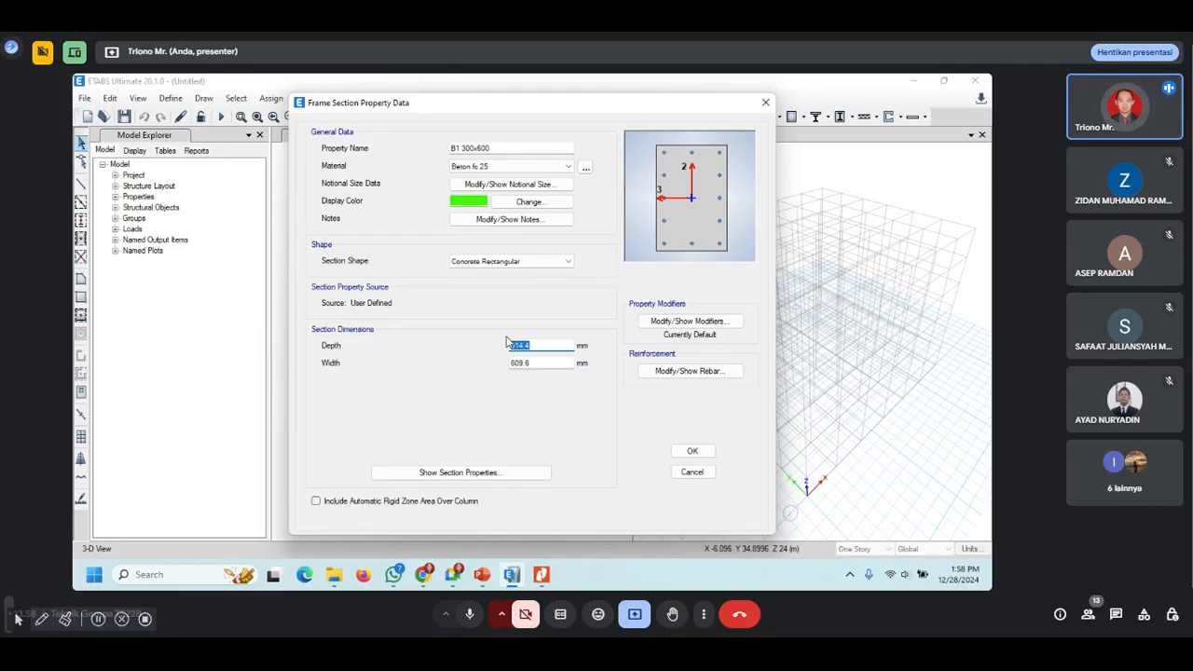
text(600)
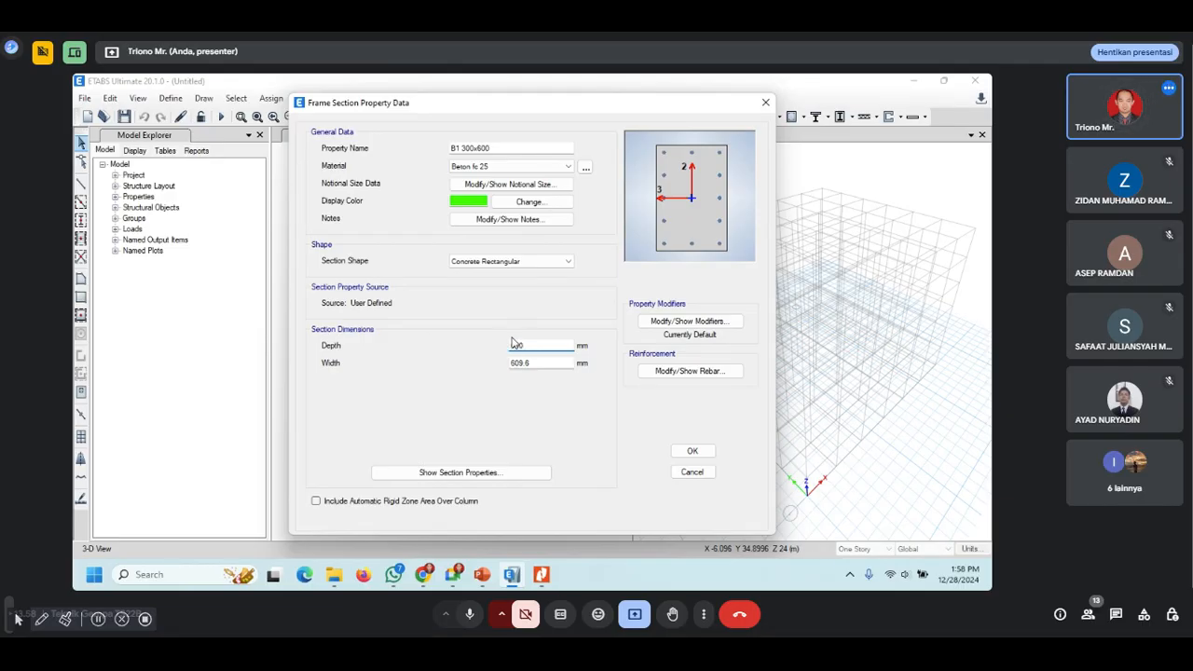
drag(549, 363, 501, 369)
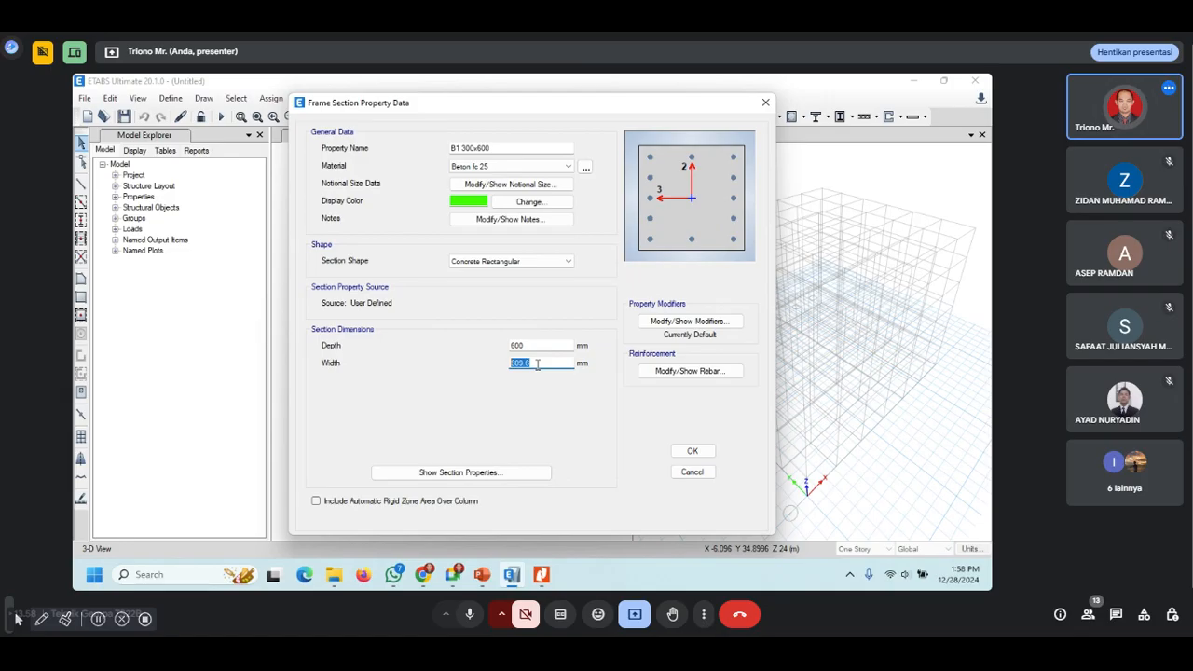
text(300)
click(538, 346)
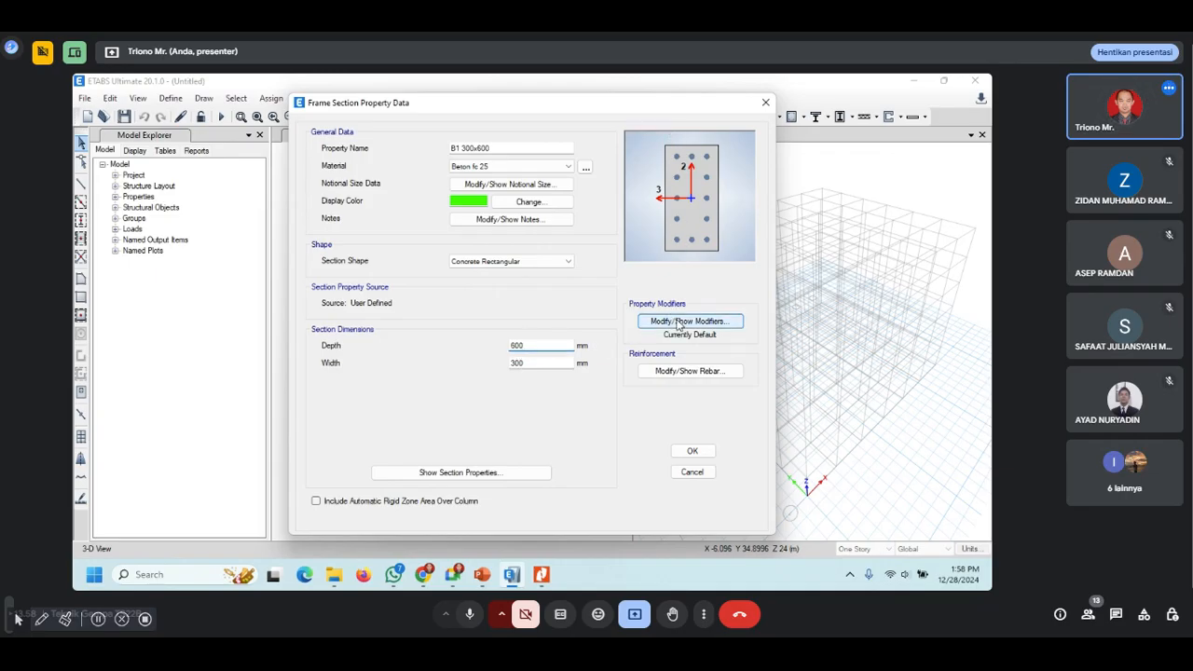
Step: Consult the SNI 2847:2019 moment of inertia table and set the beam's inertia modifiers about the 2 and 3 axes to 0.35
click(681, 322)
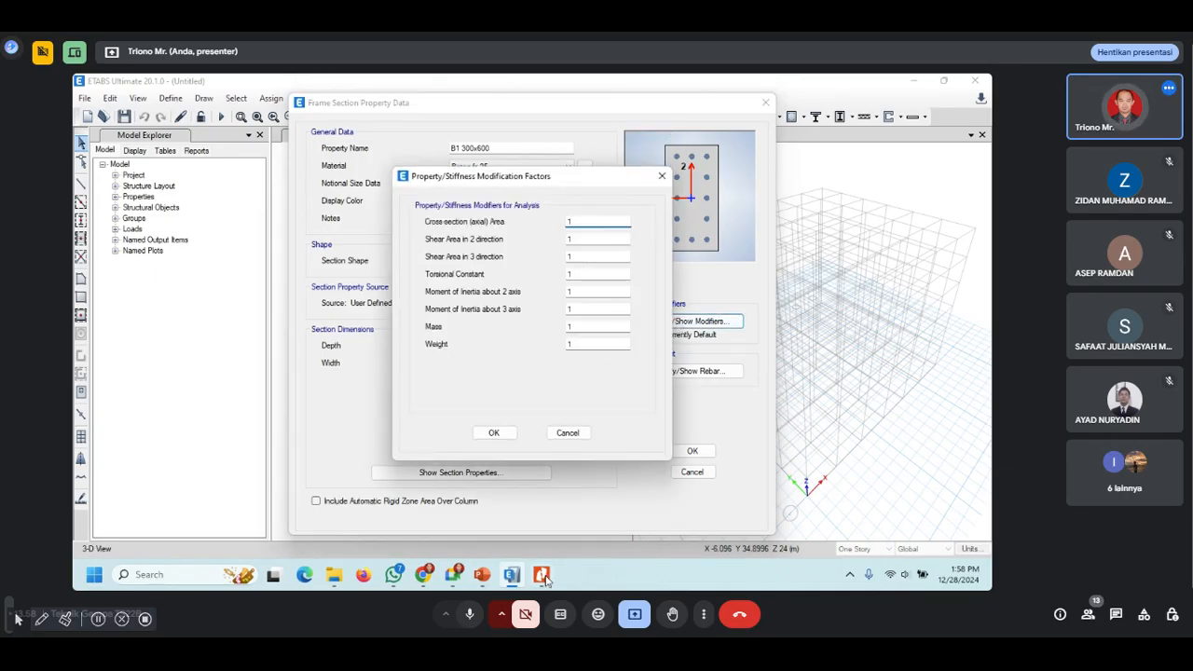
click(542, 577)
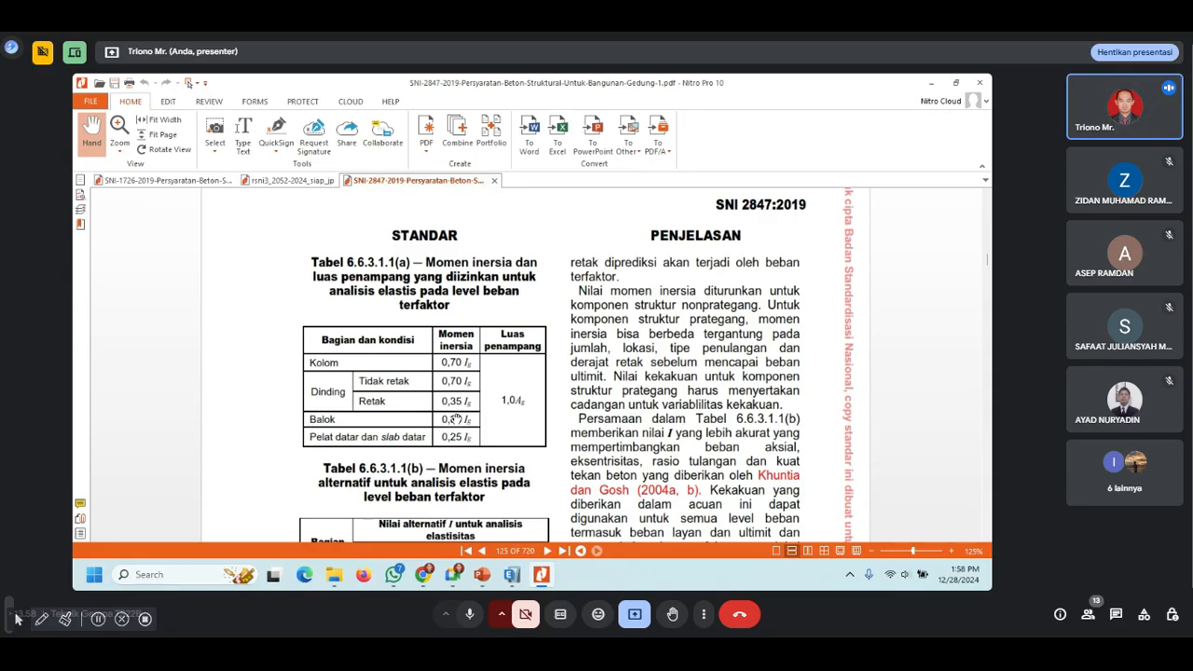
click(929, 87)
click(570, 291)
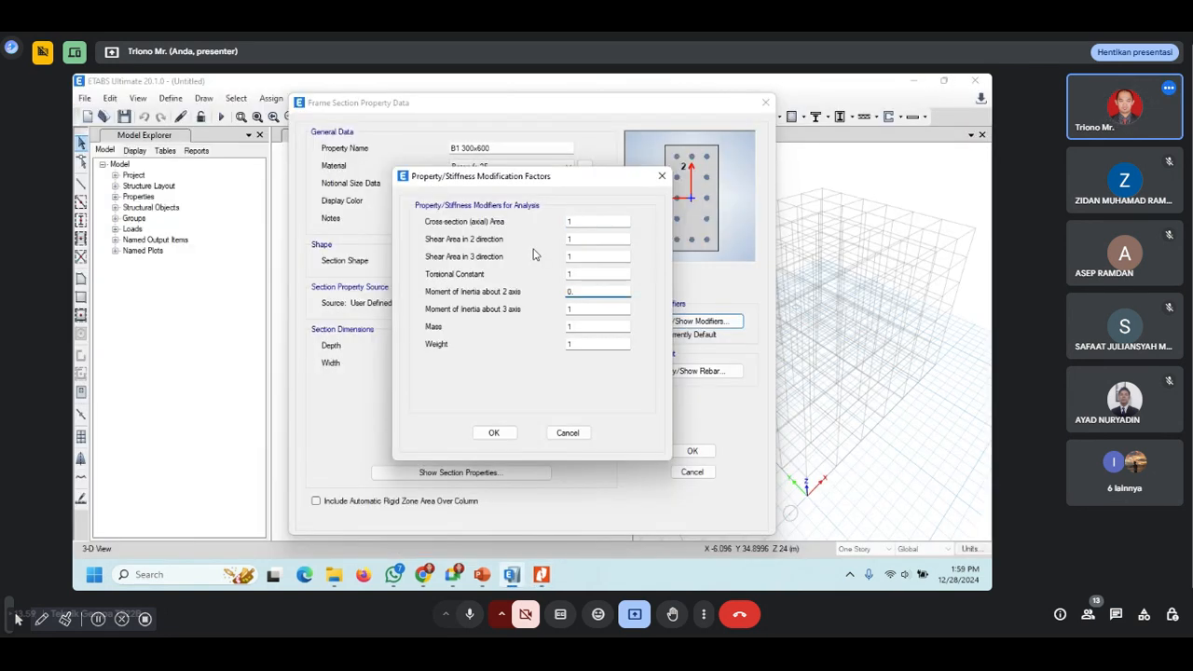
click(582, 310)
drag(520, 189, 595, 209)
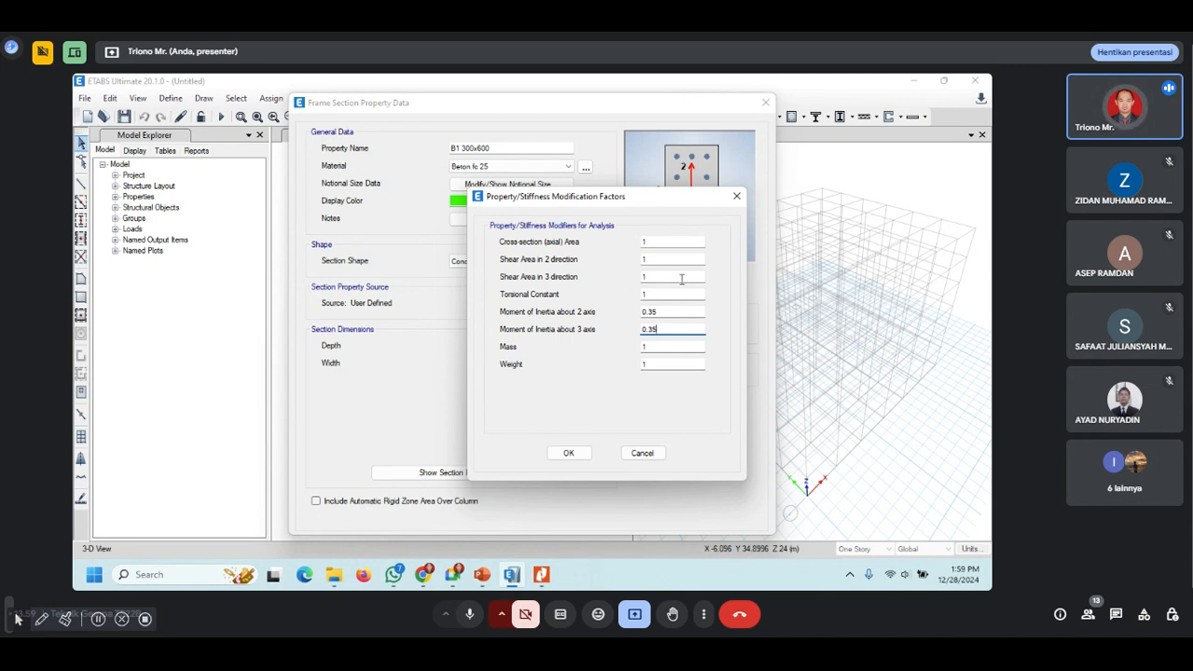
click(568, 454)
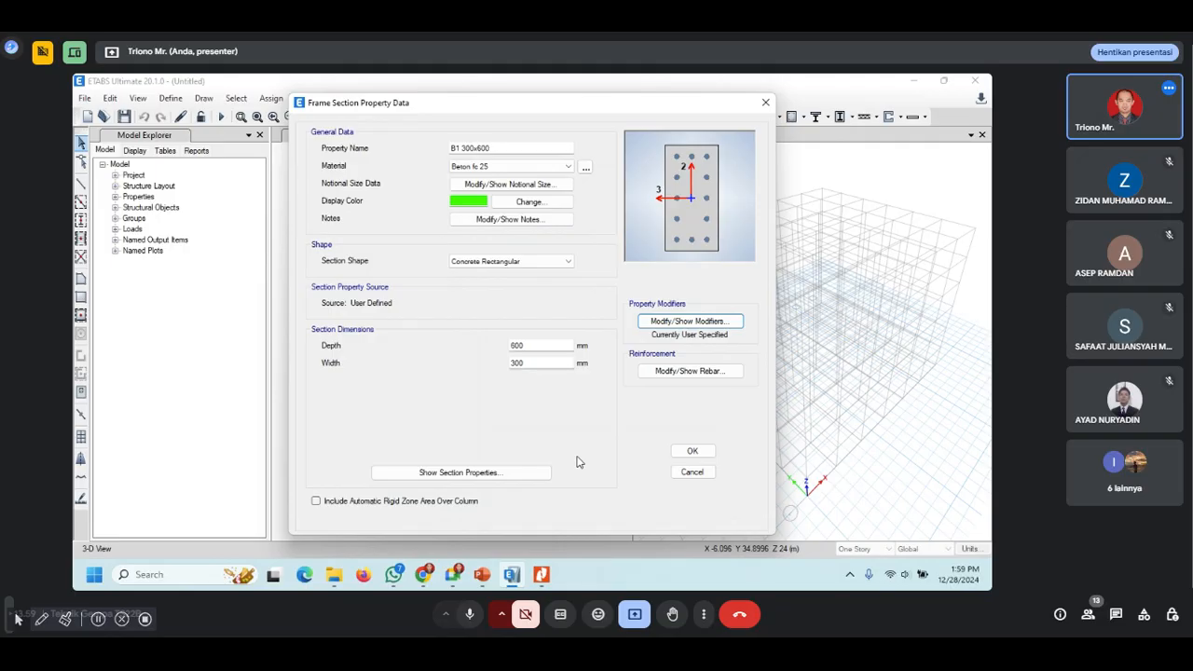
Step: Set the beam's reinforcement to M3 Design Only (Beam) with BJTS 420 longitudinal bars and BJTP 280 confinement bars
click(707, 372)
click(697, 377)
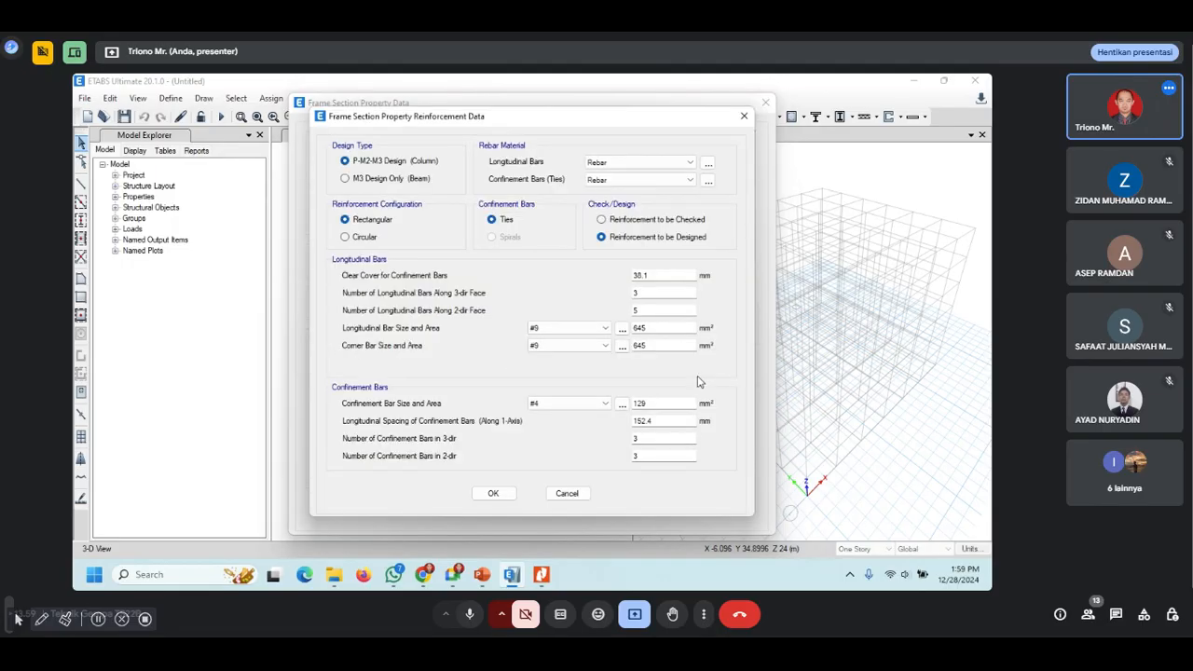
click(345, 179)
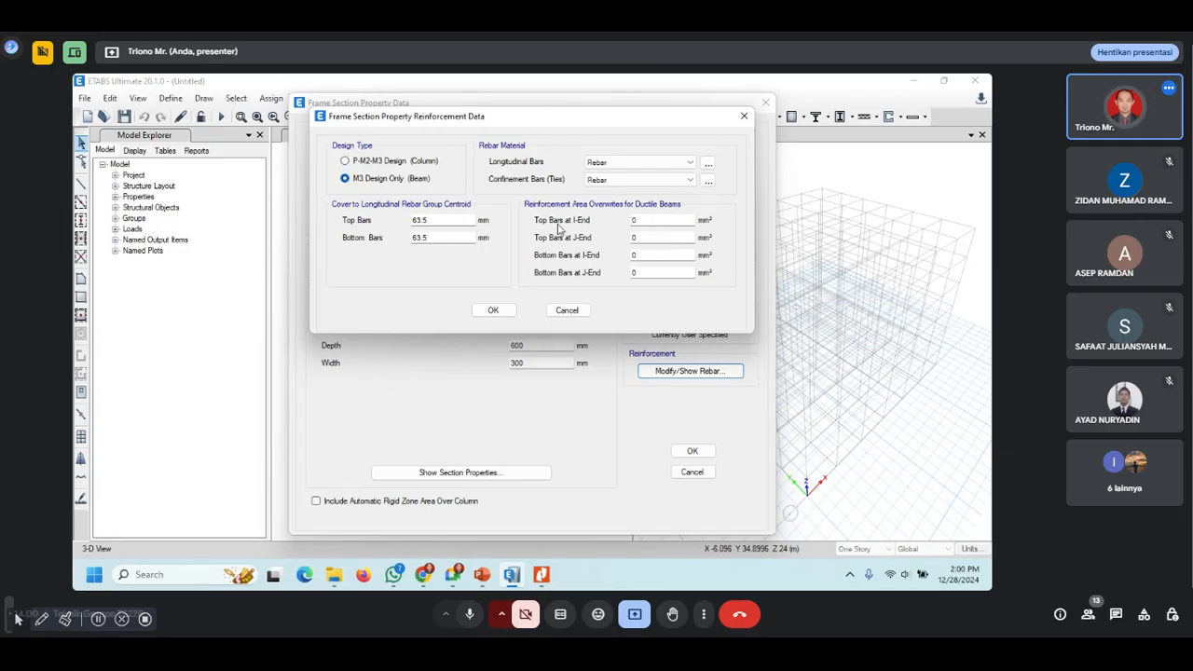
click(689, 162)
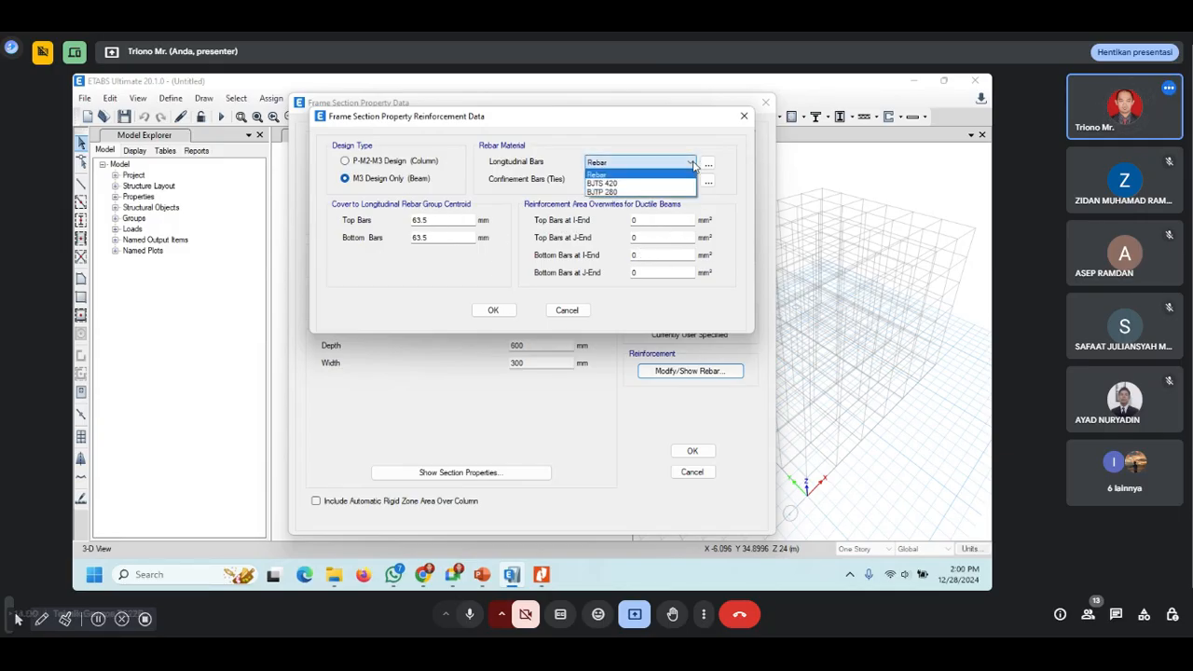
click(611, 184)
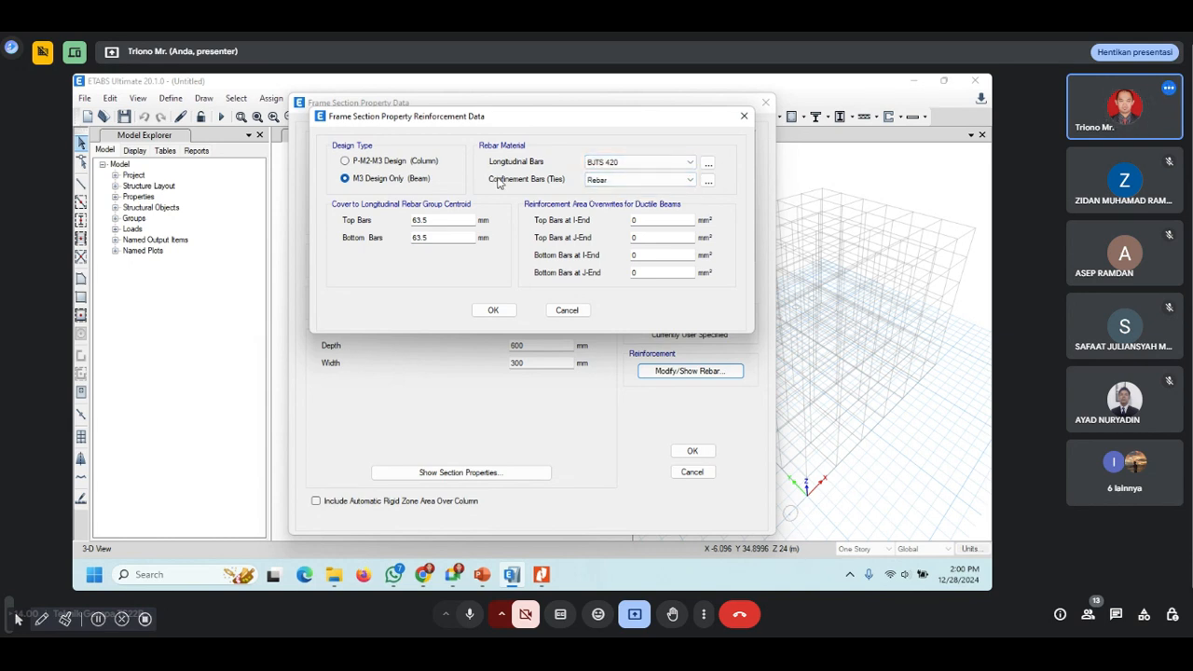
click(690, 181)
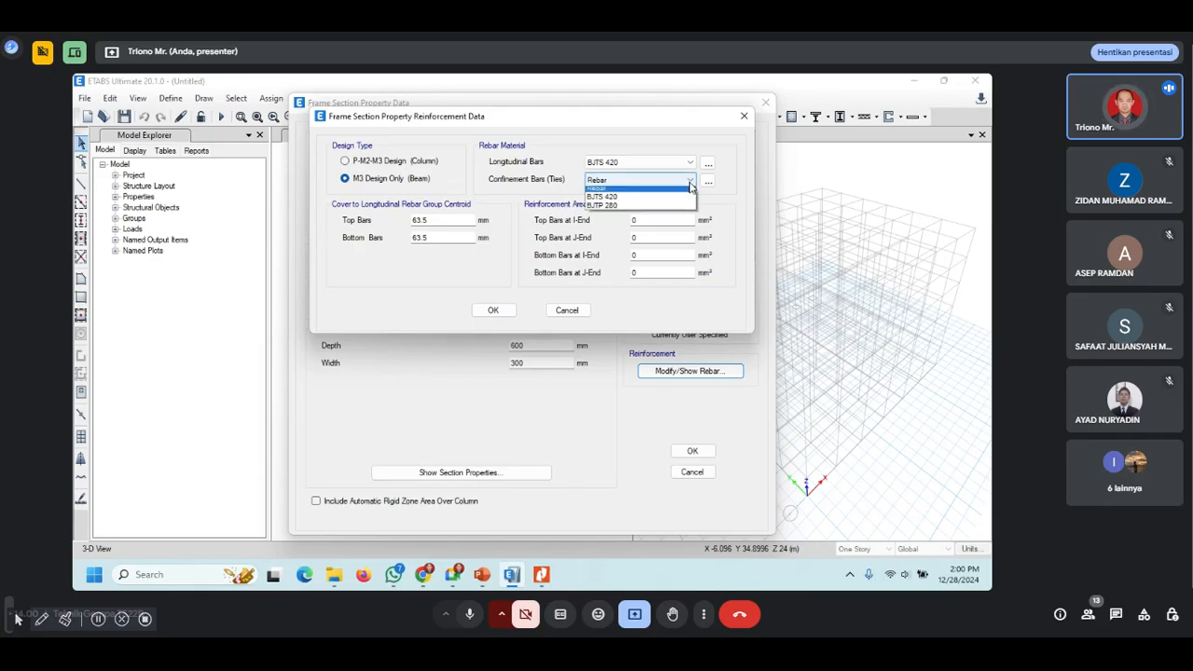
click(627, 210)
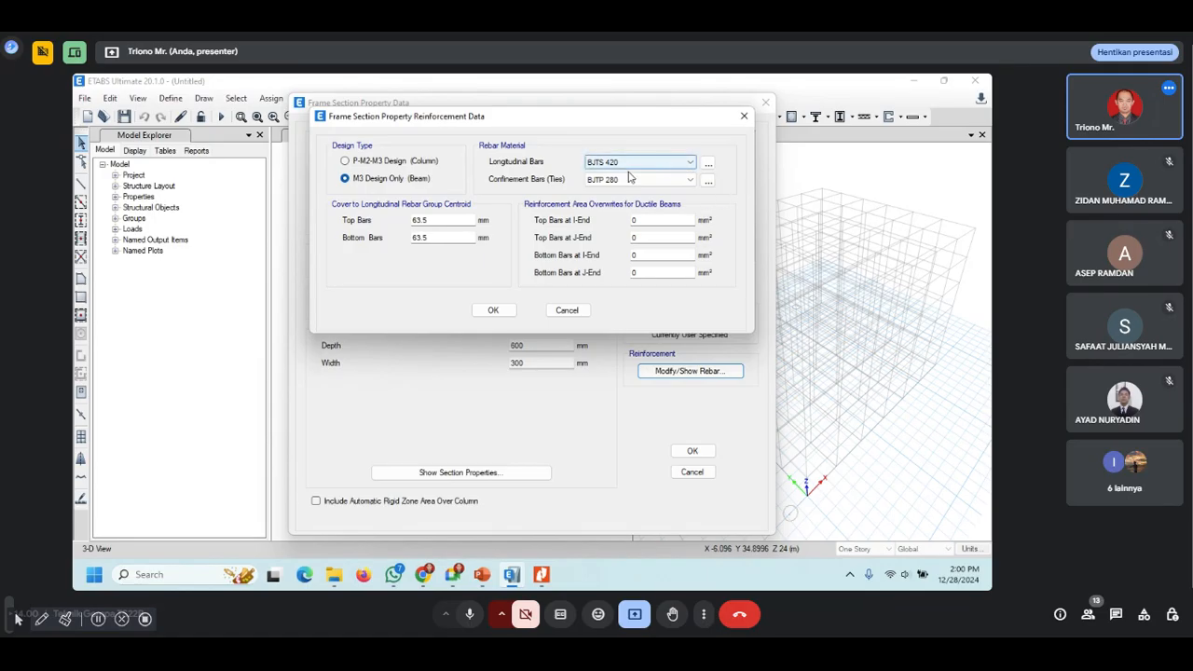
click(493, 312)
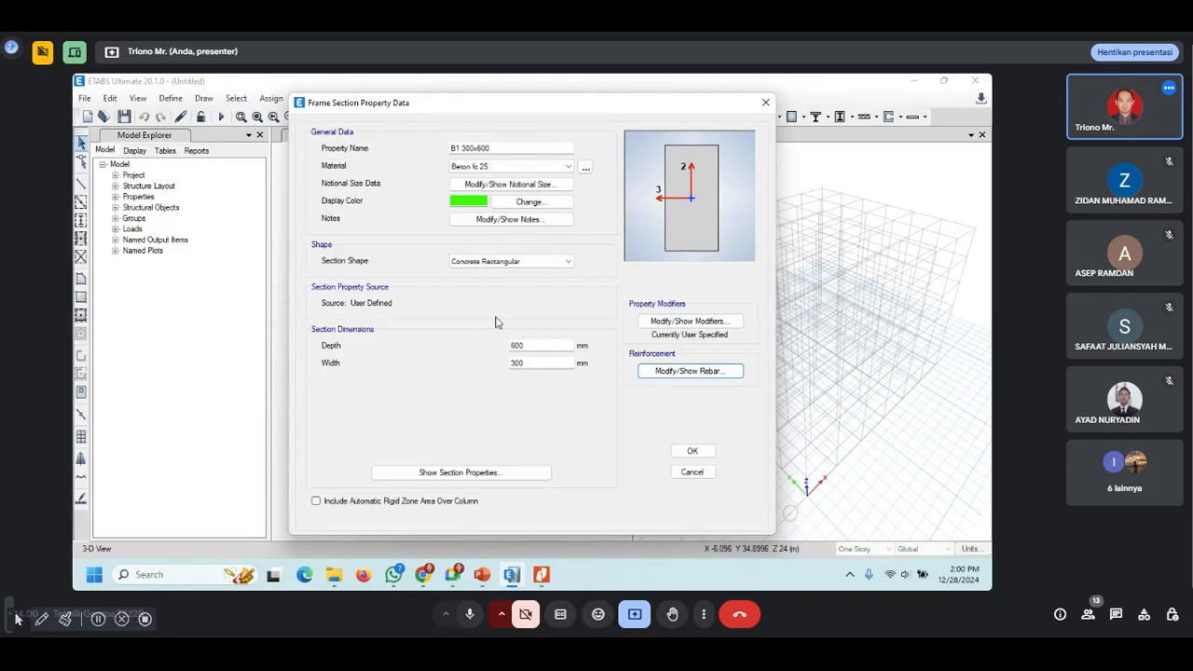
Step: Review the beam's reinforcement data and calculated section properties, and save section B1 300x600
click(712, 373)
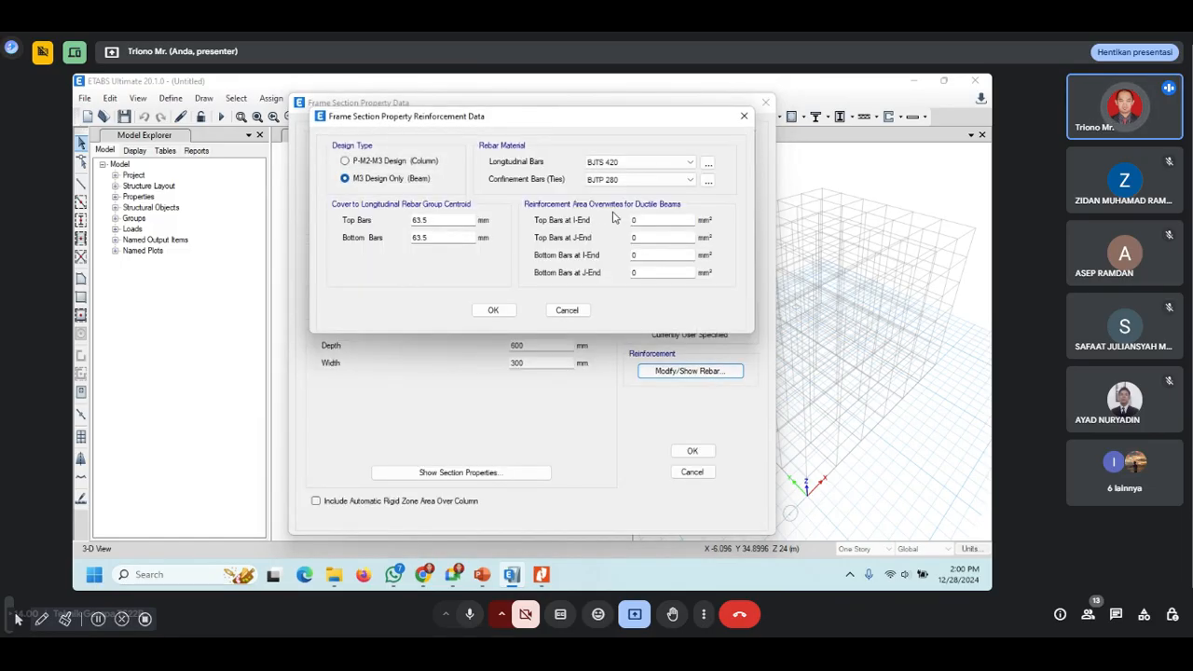
click(578, 311)
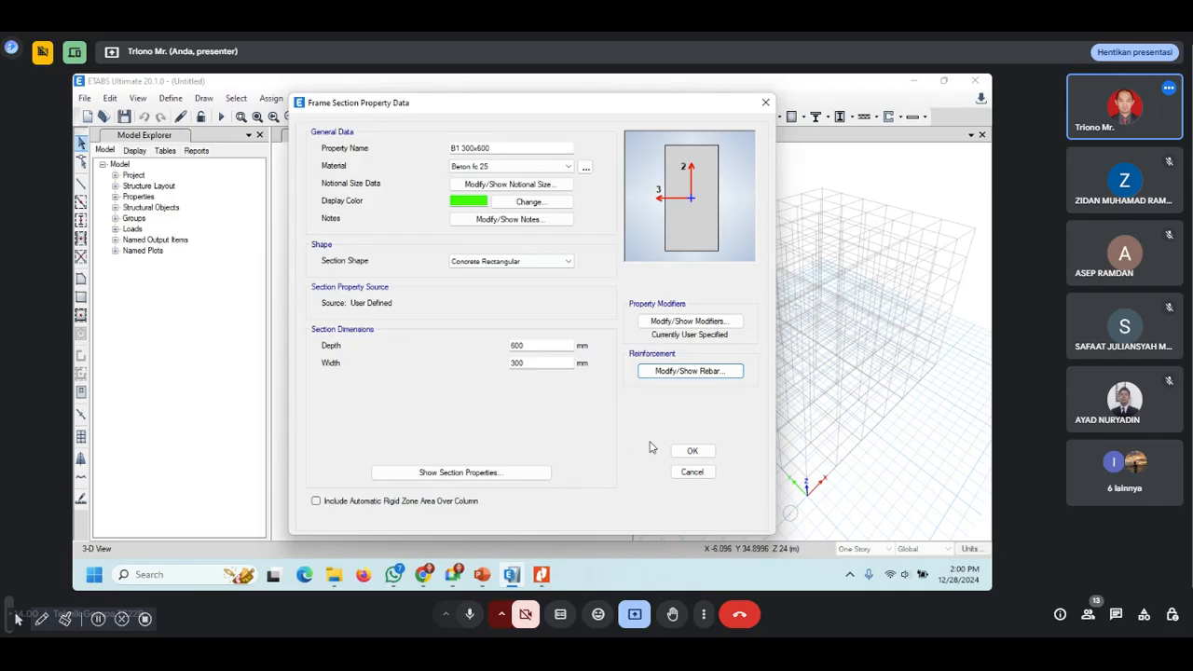
click(525, 474)
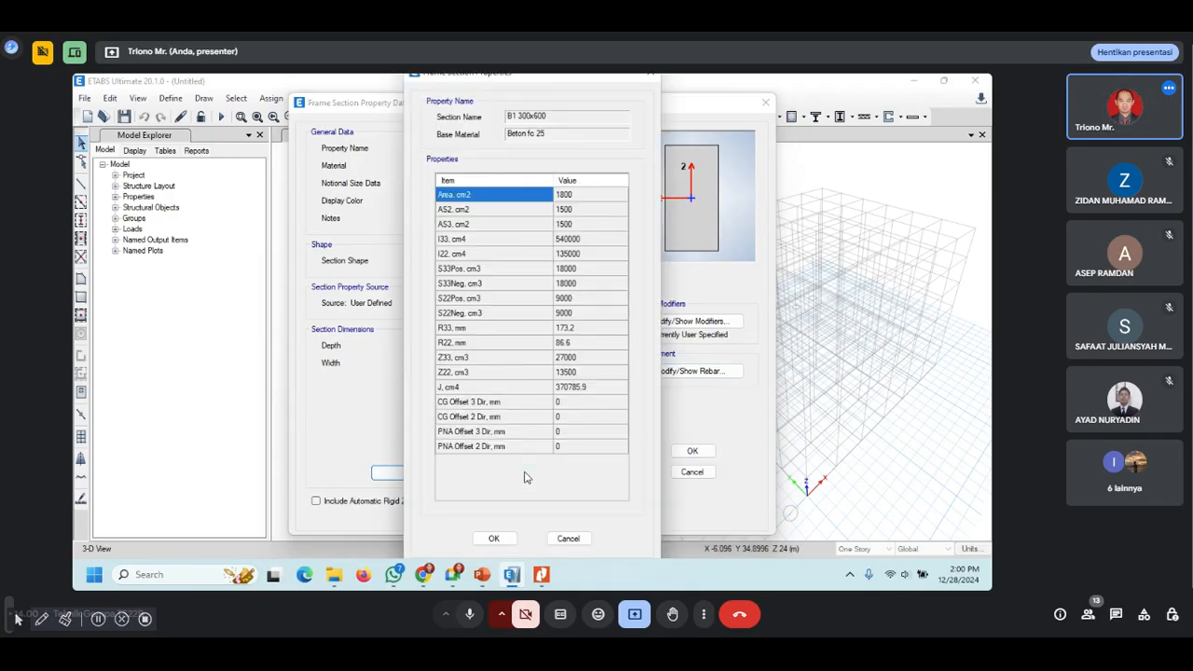
click(570, 538)
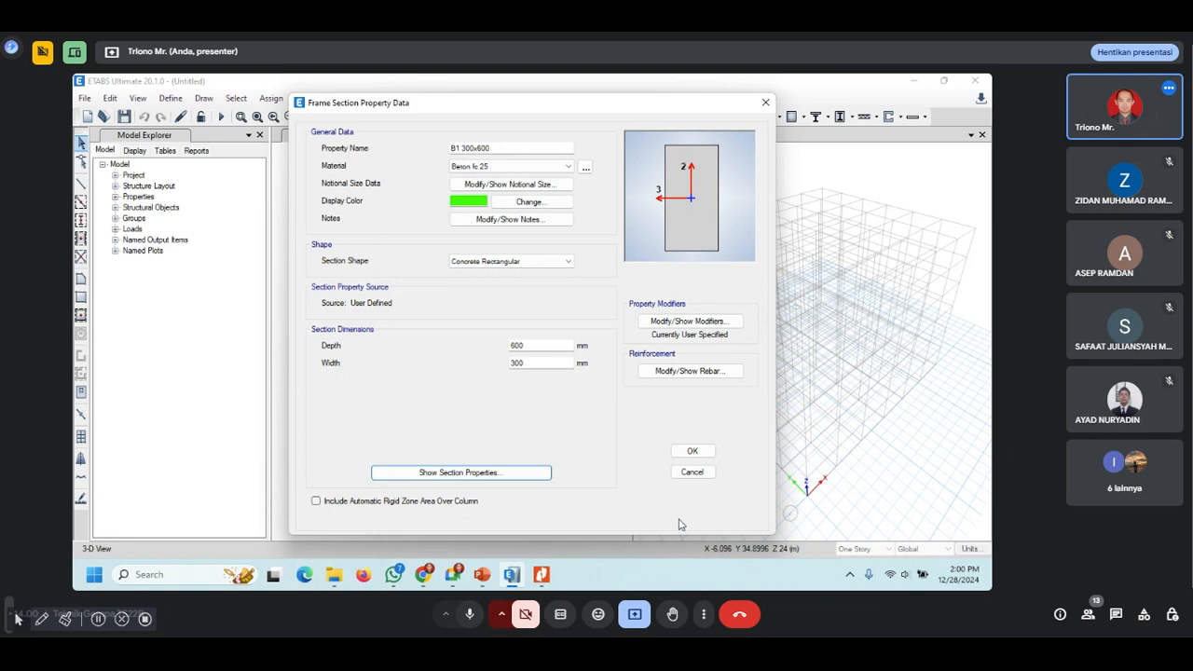
click(705, 456)
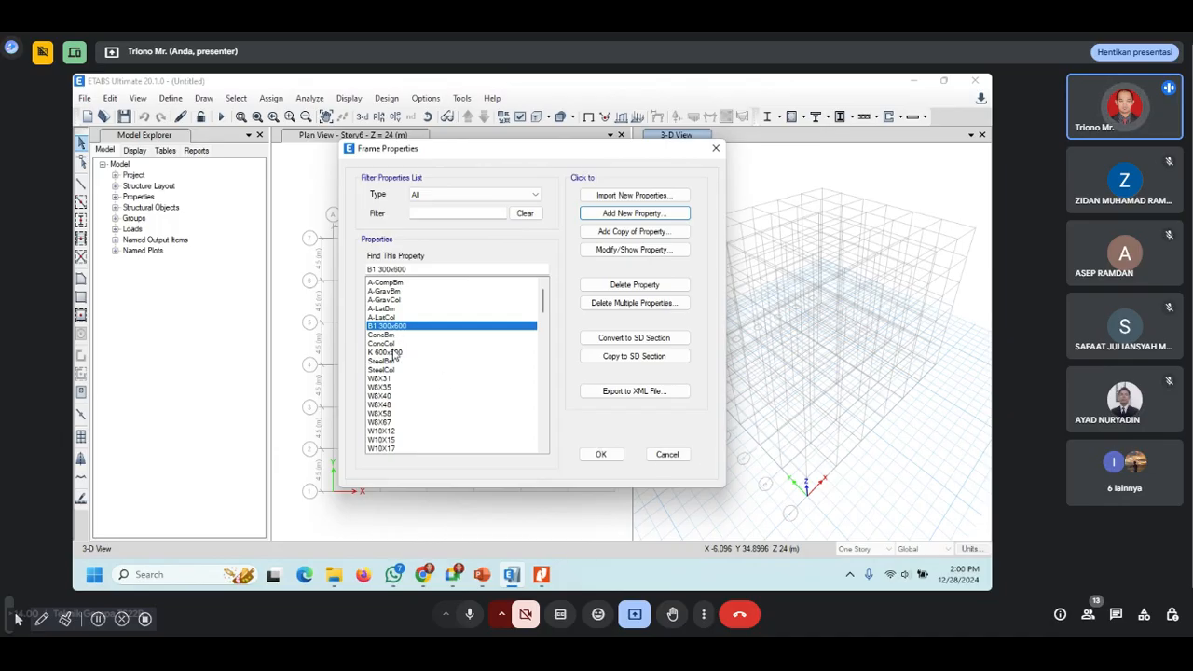
Step: Add a copy of the B1 300x600 frame section and name it B2 250x500
click(393, 353)
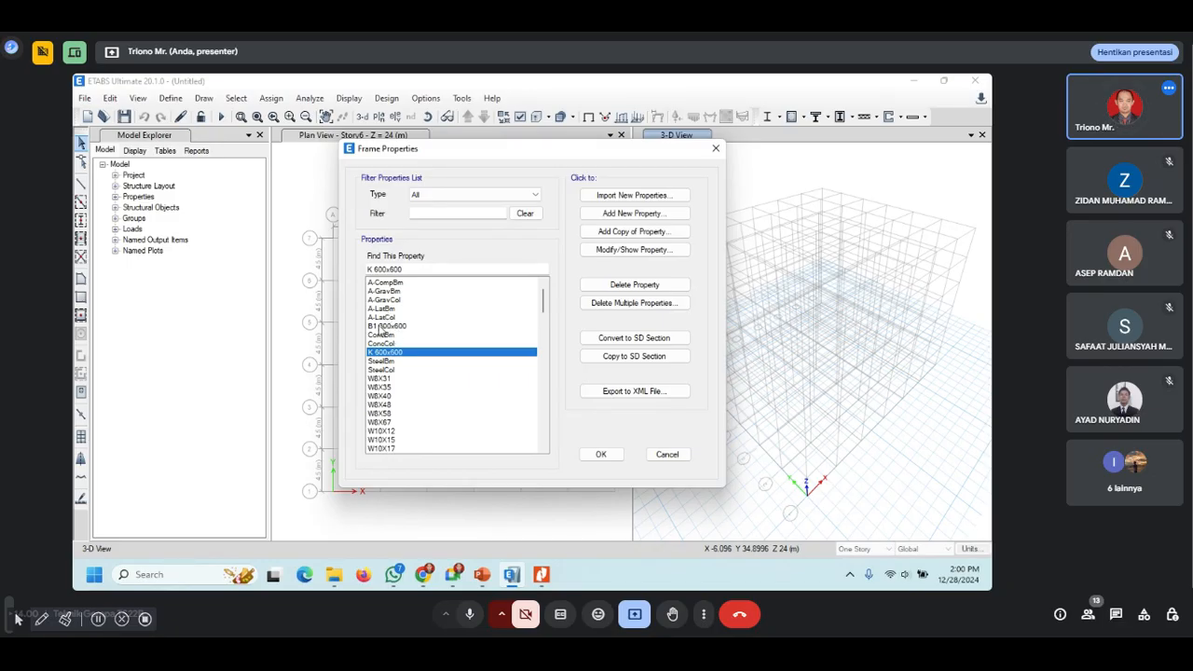
click(383, 327)
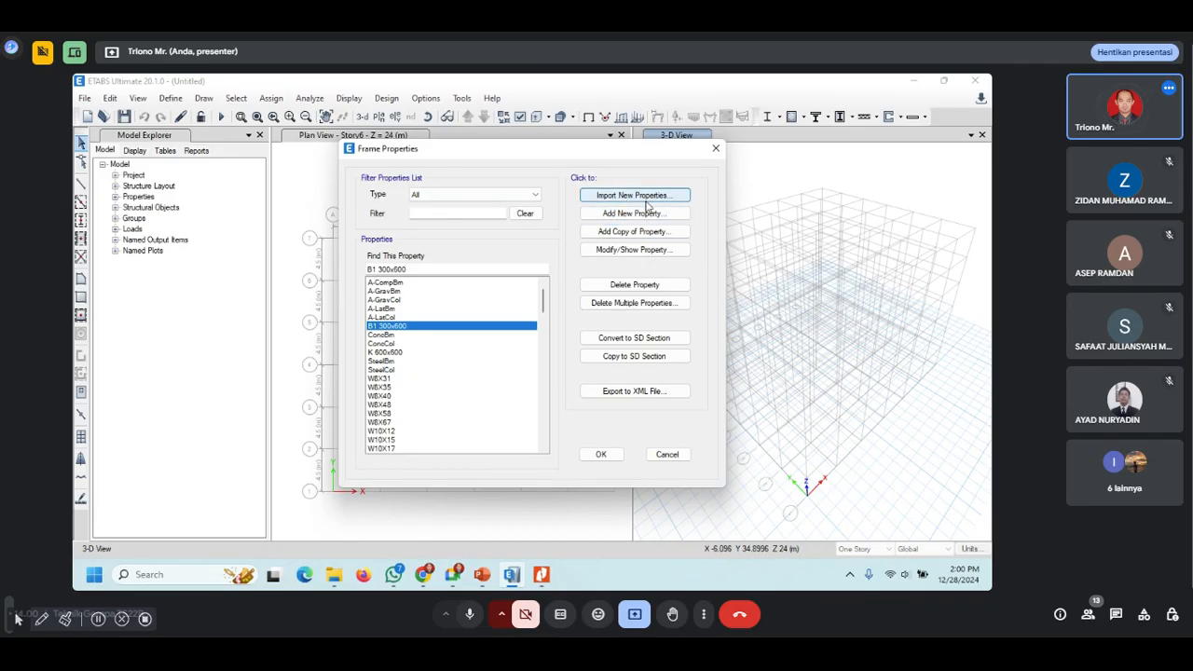
click(650, 235)
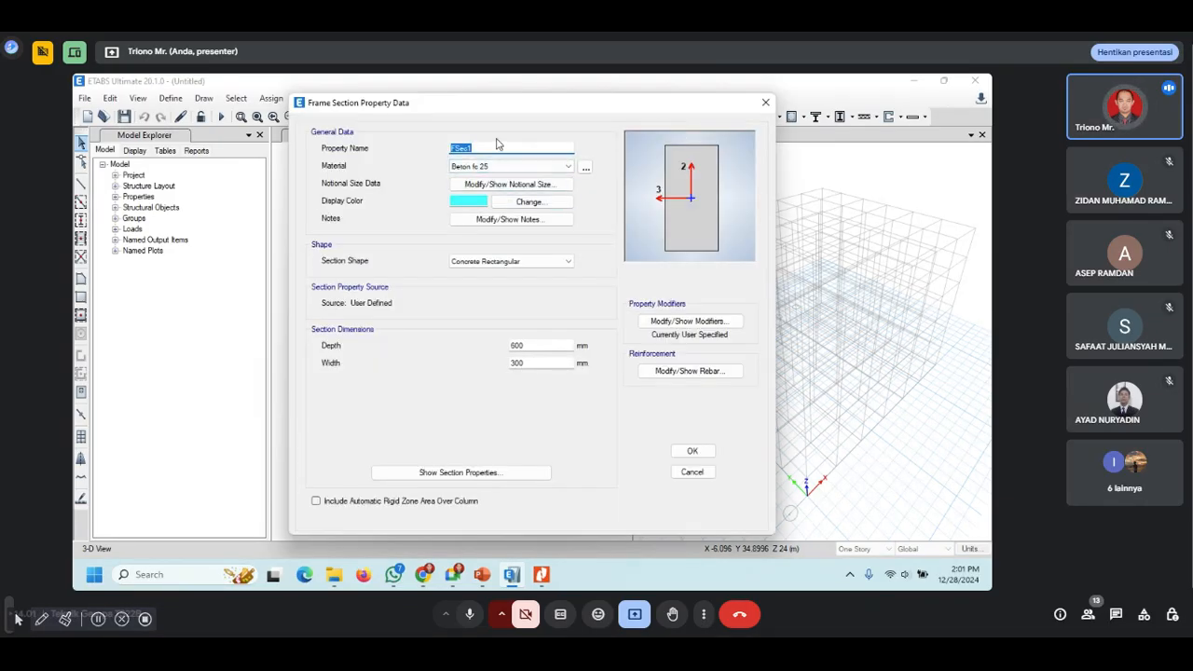
text(B2)
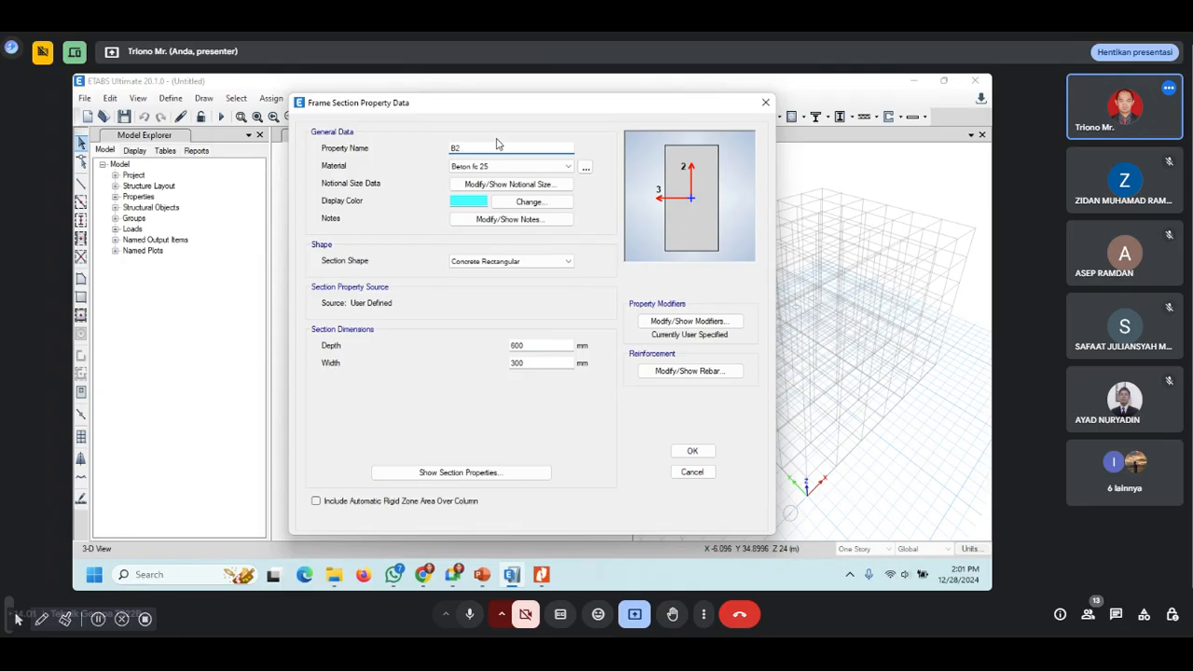
text( 250x500)
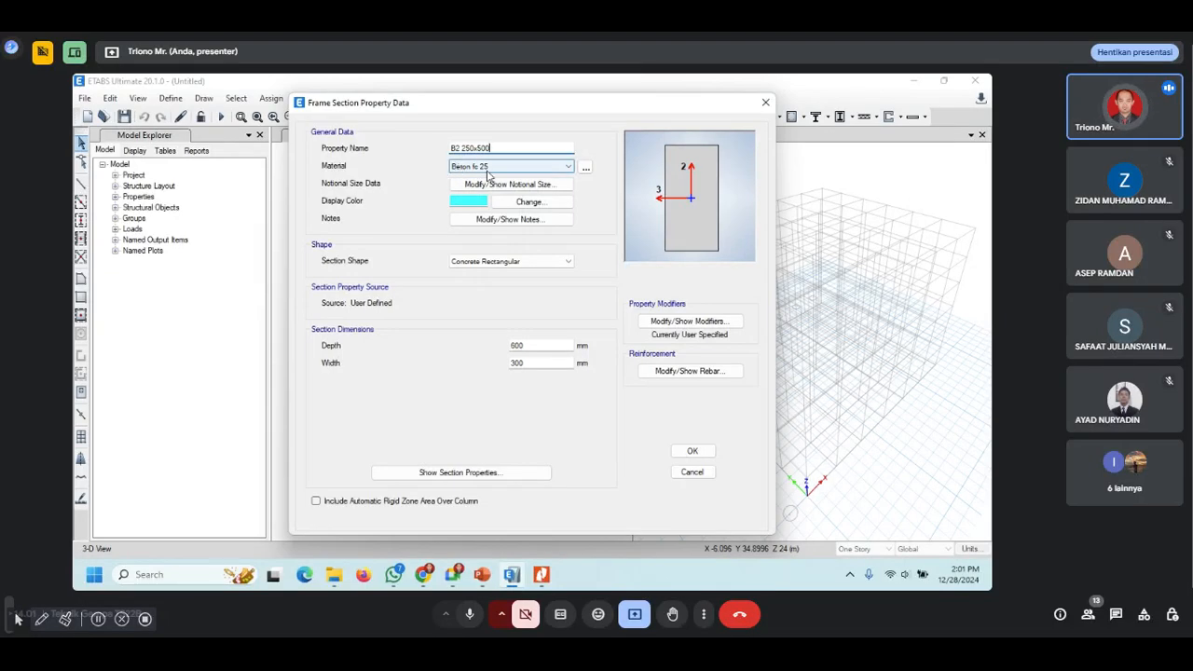
Step: Set the B2 section's depth to 500 mm and width to 250 mm
double_click(527, 346)
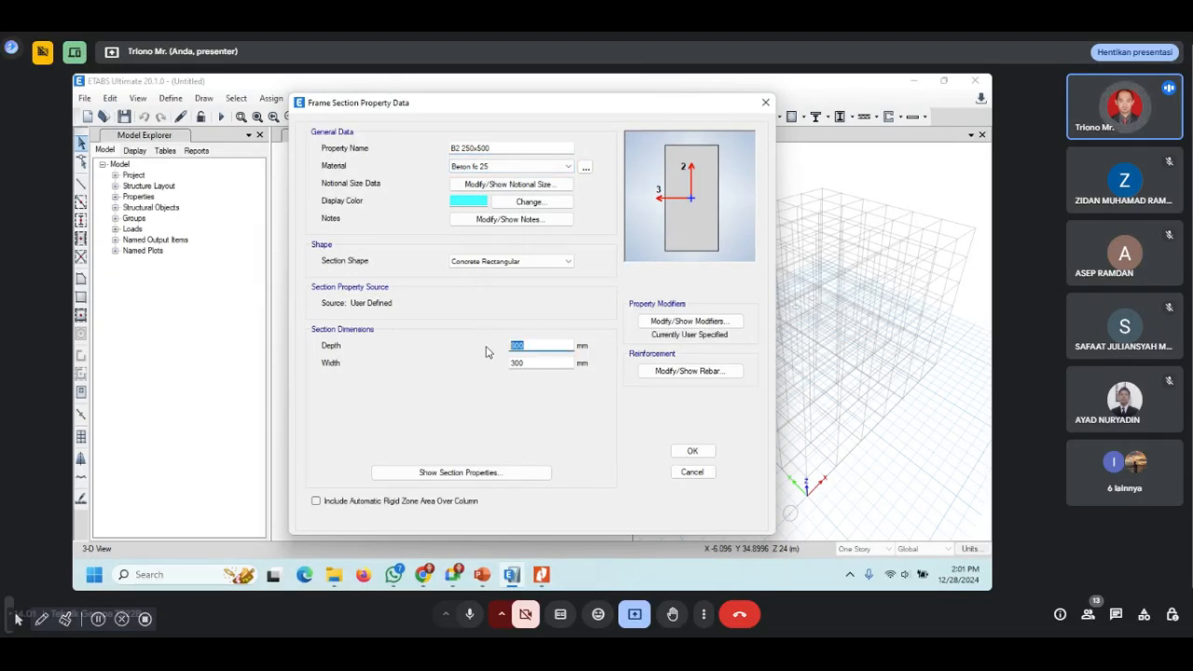
text(500)
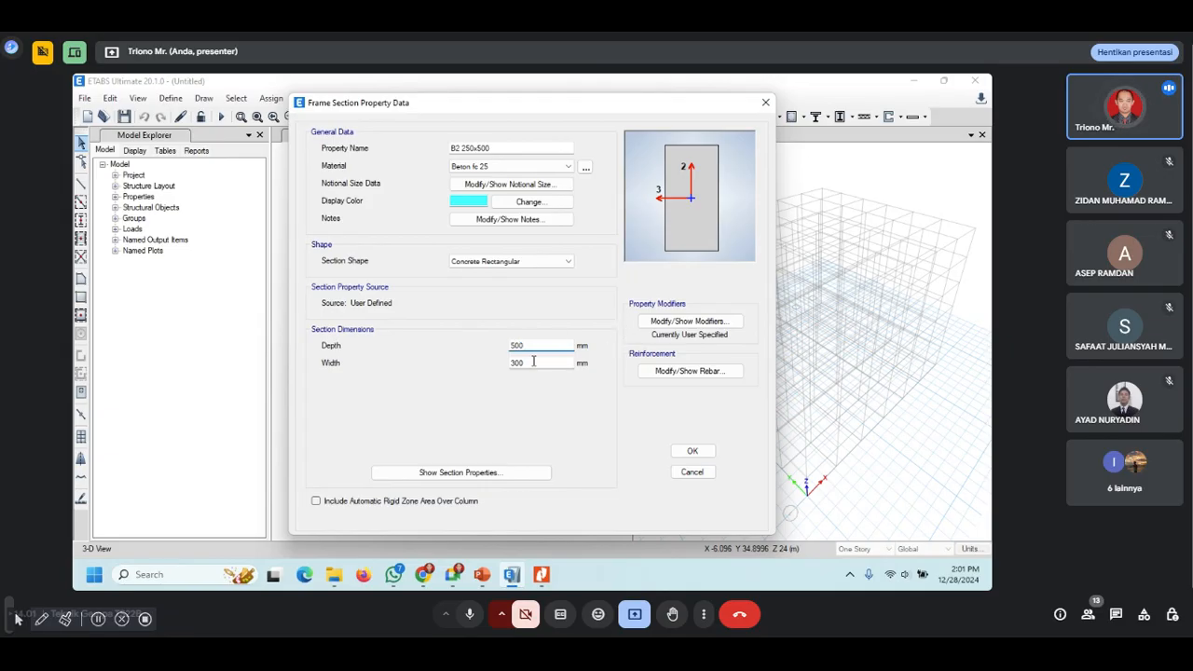
double_click(525, 363)
text(250)
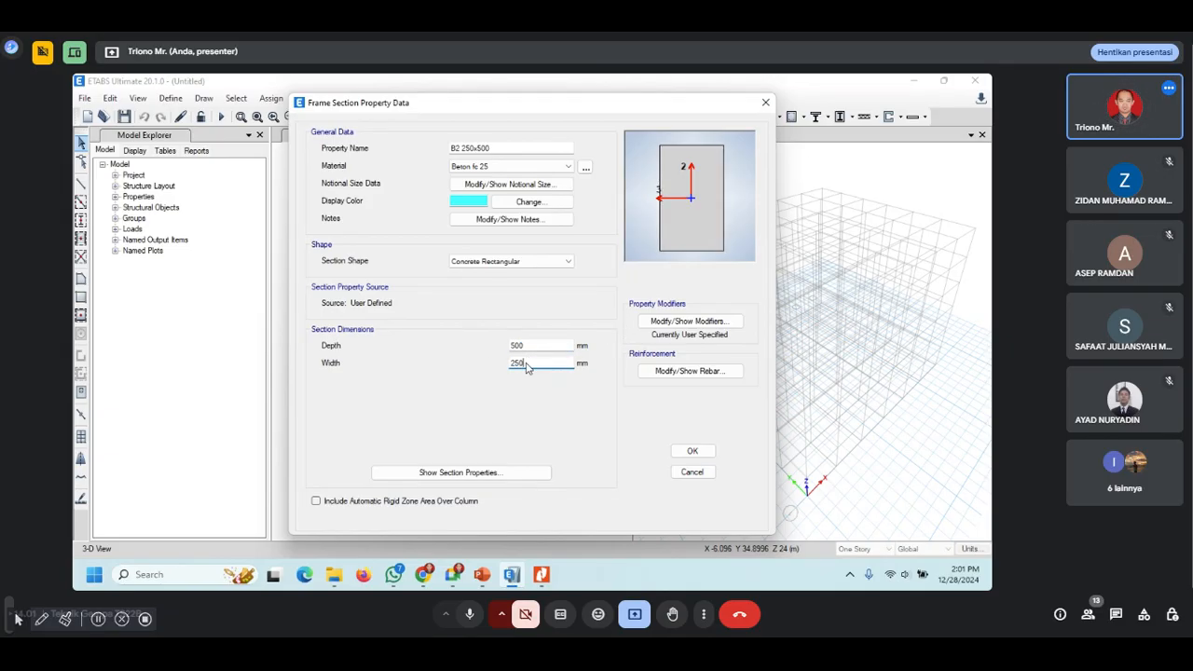
Step: Check the reinforcement data of B2 250x500 and save the section to the frame properties list
click(683, 372)
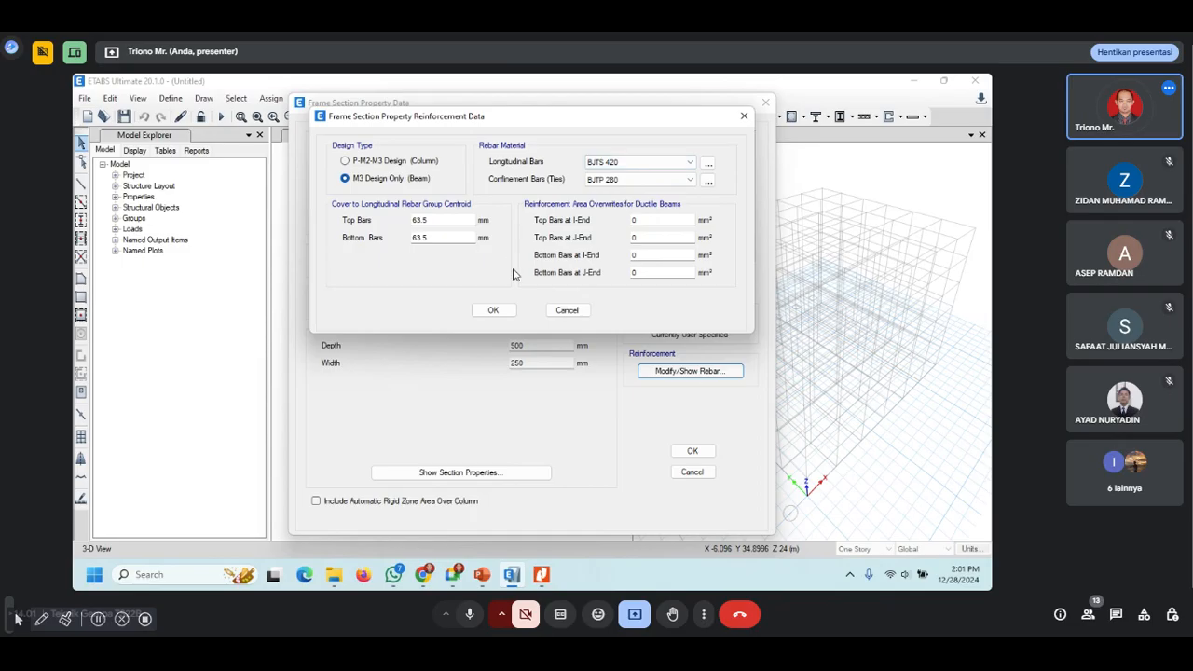
click(493, 309)
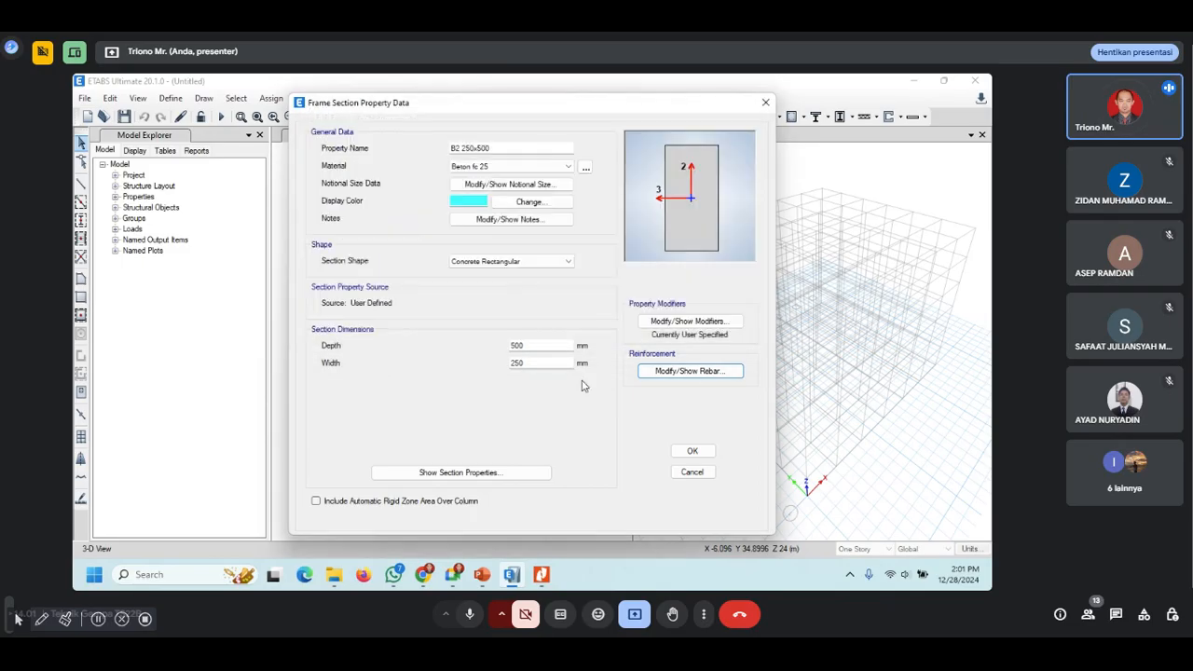
click(693, 452)
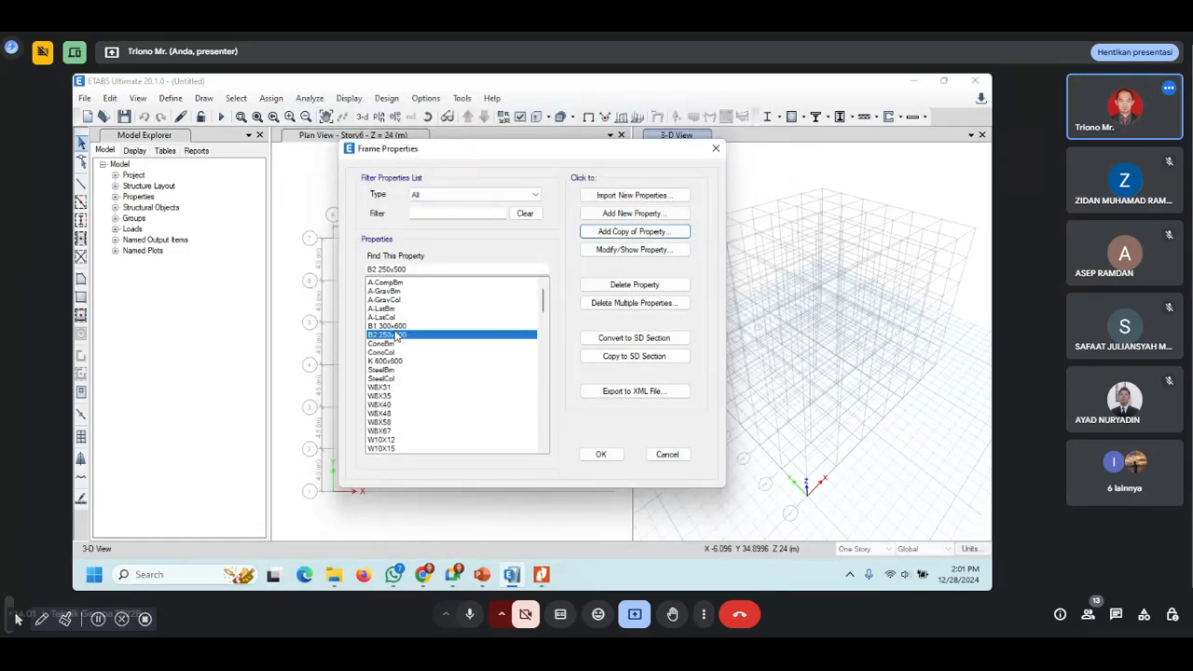
click(396, 326)
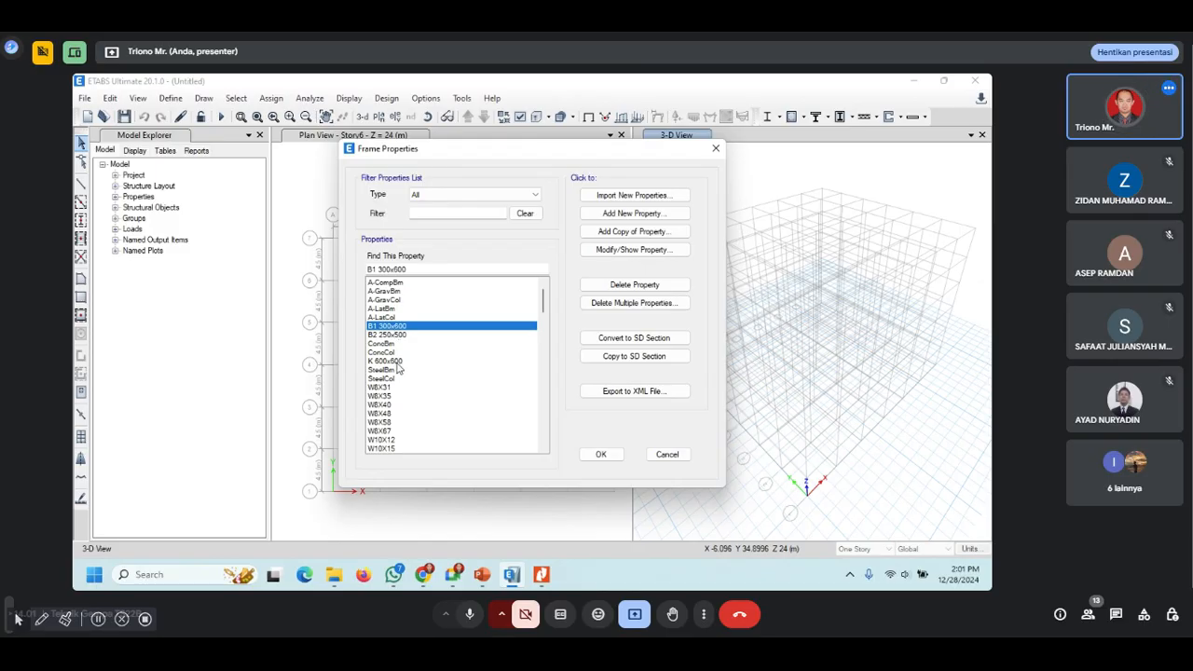
Step: Check the K 600x600 and B2 250x500 sections in the frame properties list and accept the list
click(397, 362)
click(396, 335)
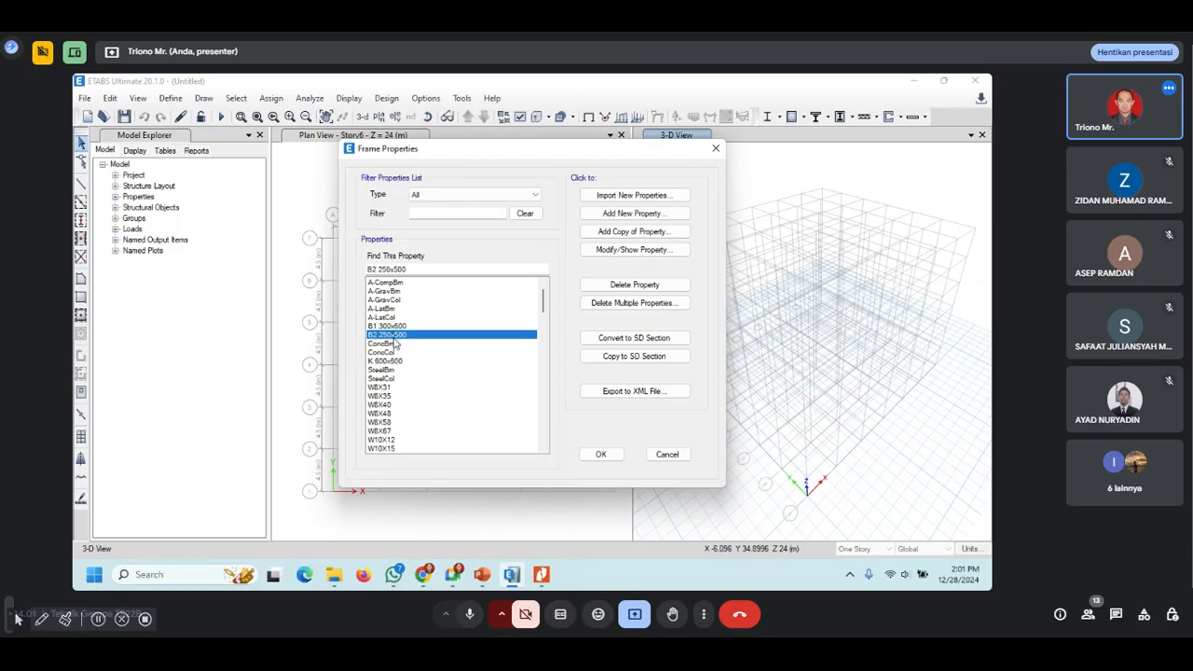
click(536, 195)
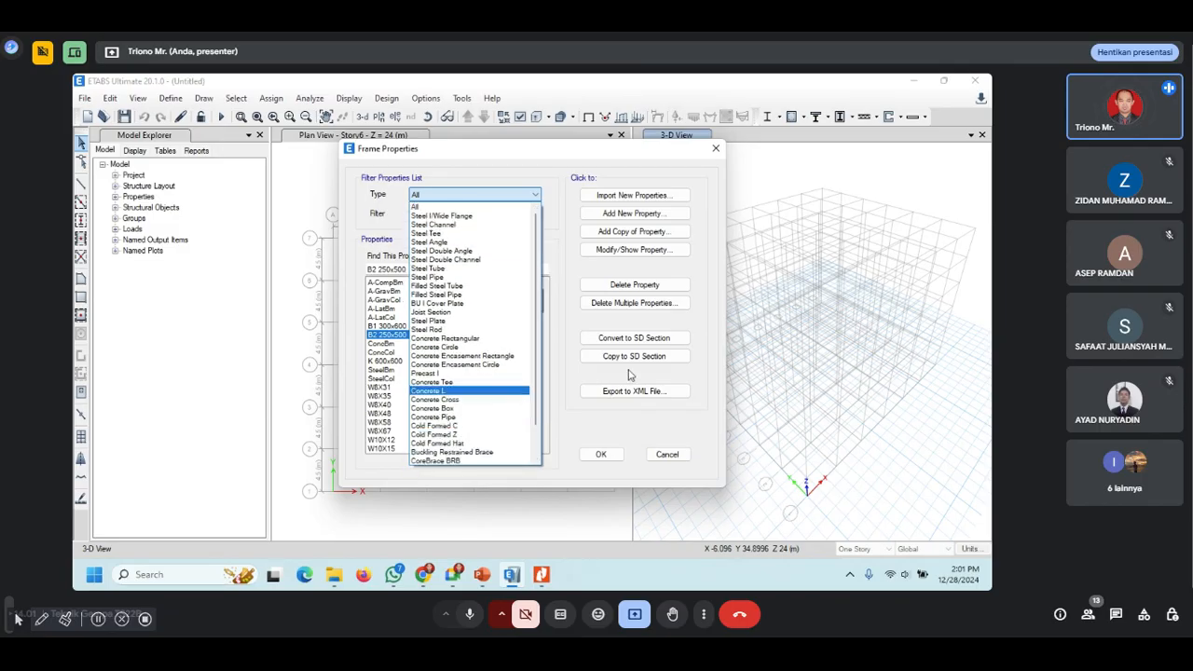
click(608, 429)
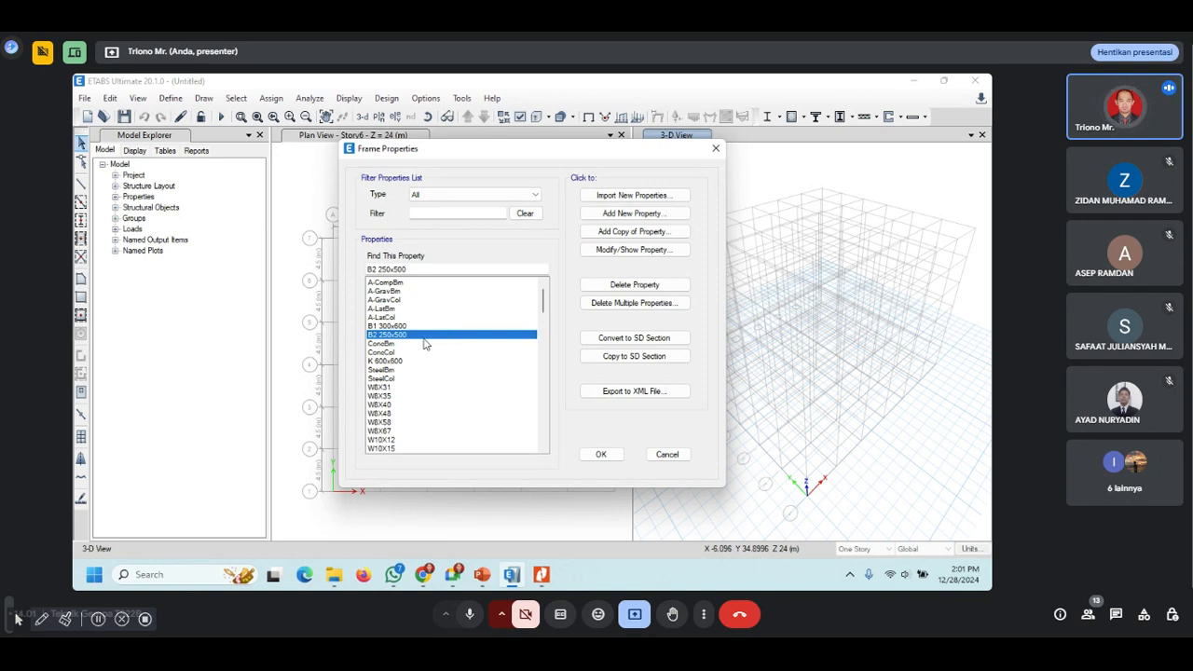
click(608, 461)
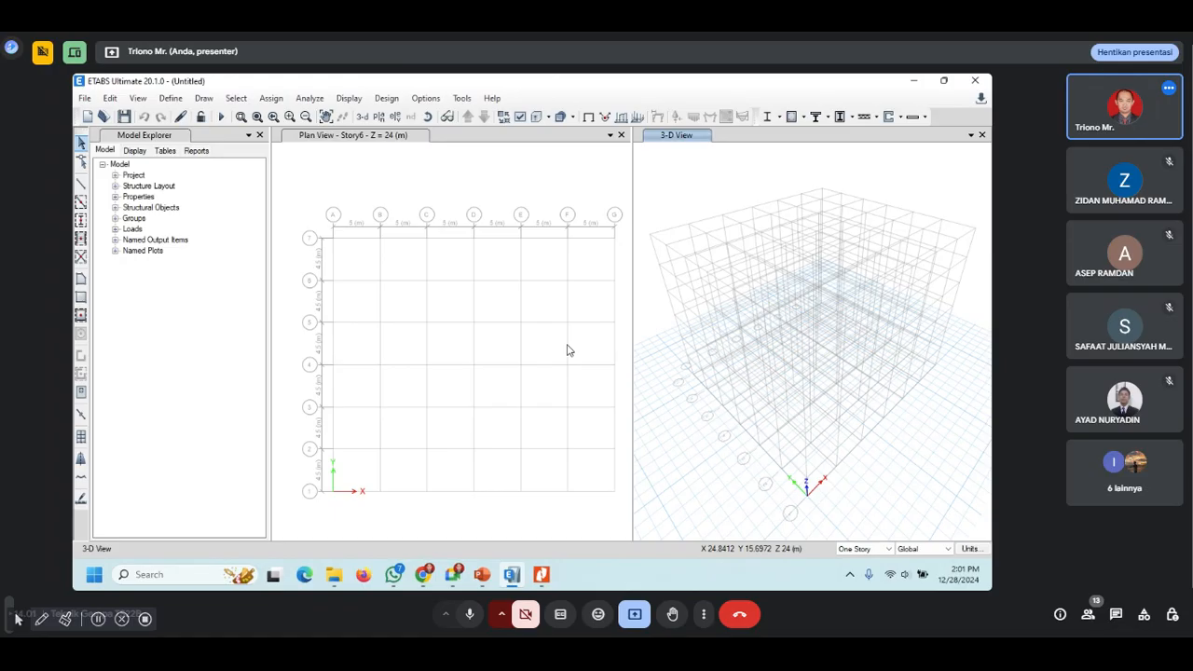
Step: Add a new slab property named Plat Lantai and assign it the material Beton fc 25
click(172, 98)
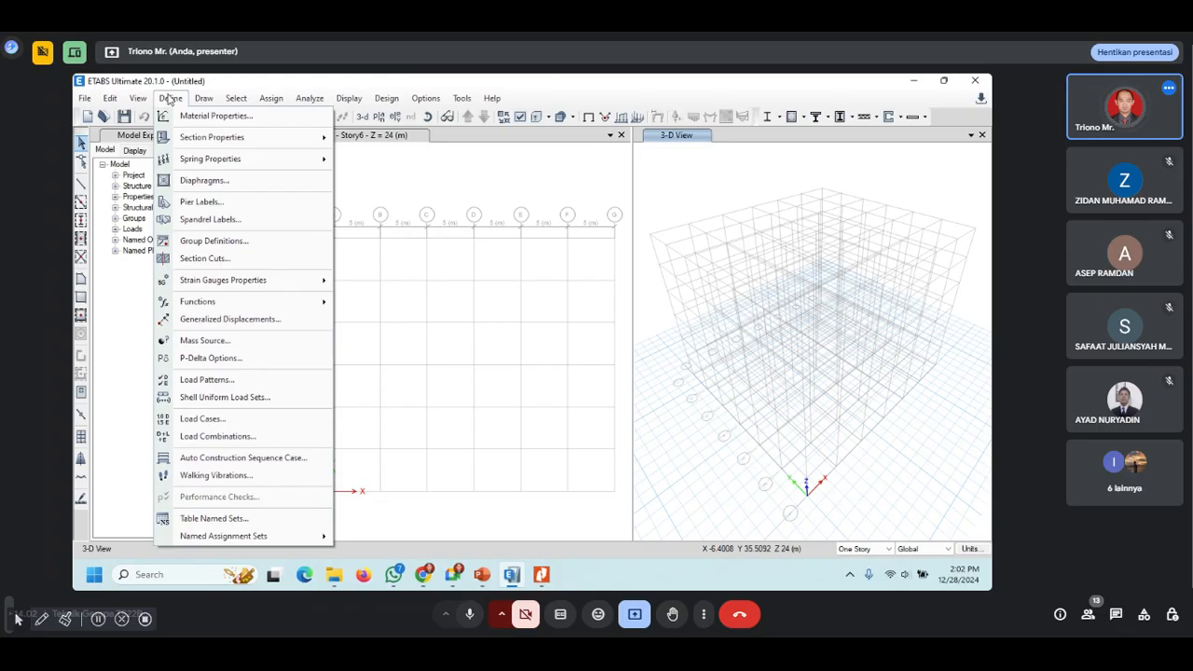
mouse_move(189, 138)
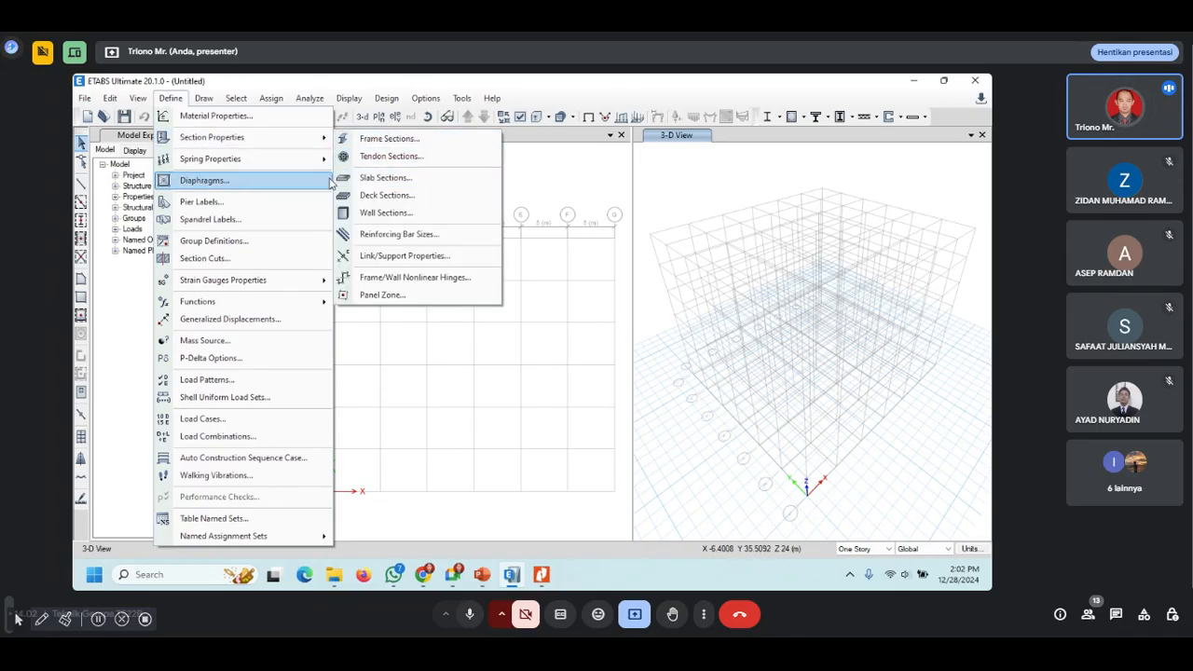
click(387, 179)
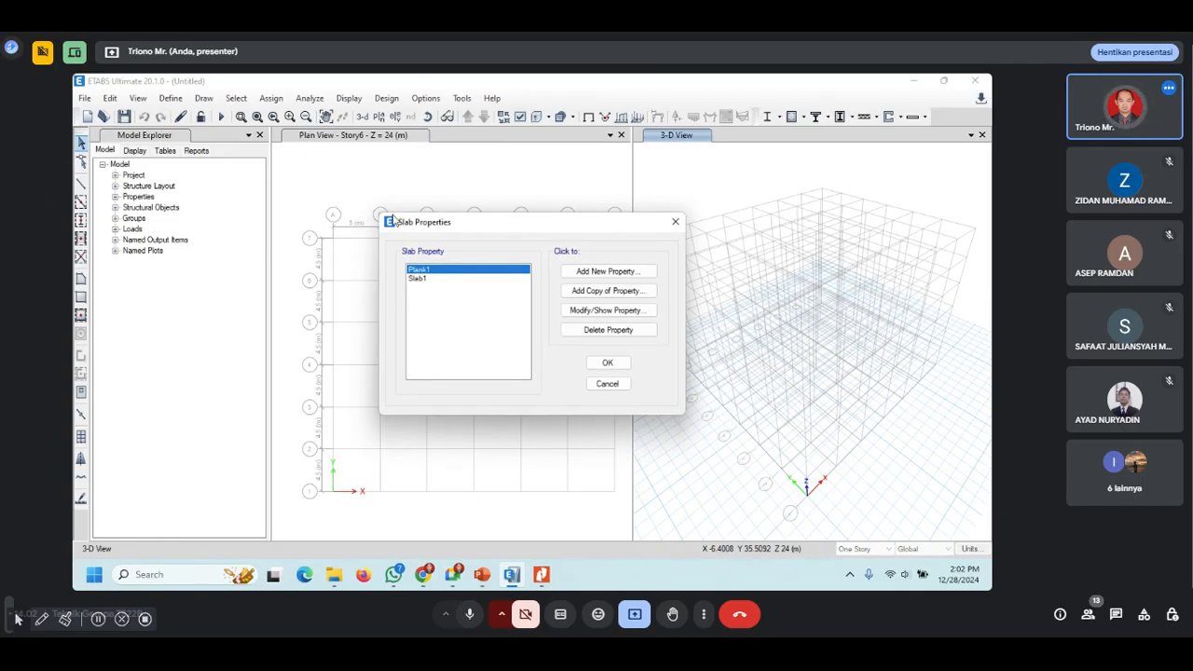
click(614, 276)
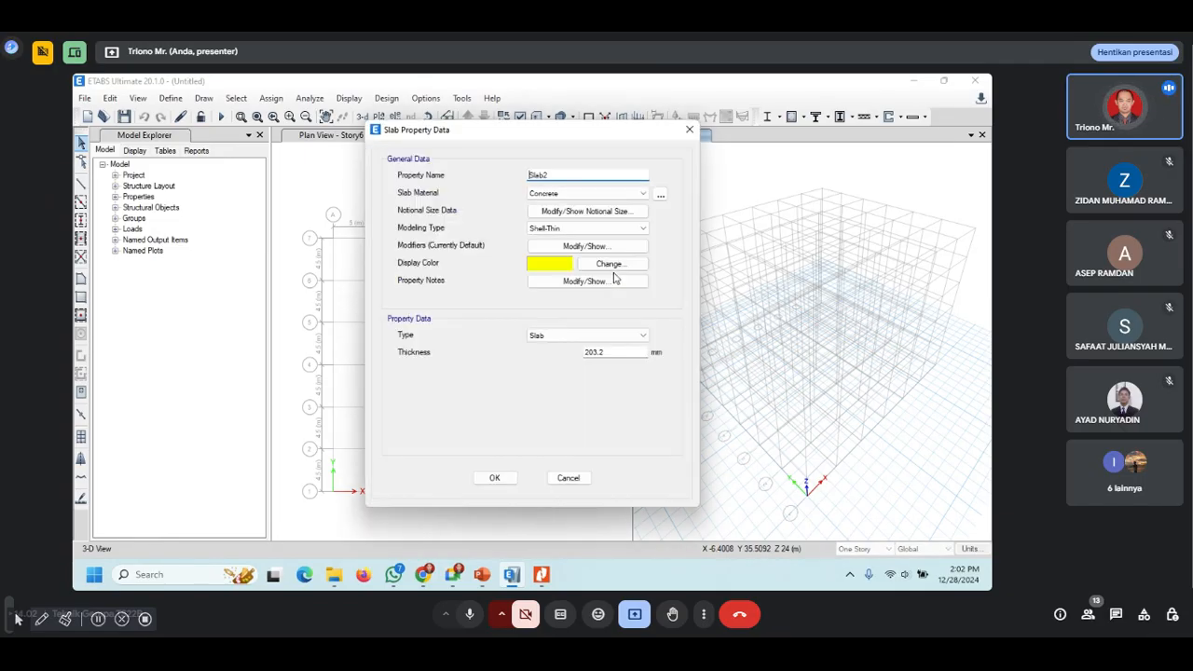
drag(566, 175, 507, 182)
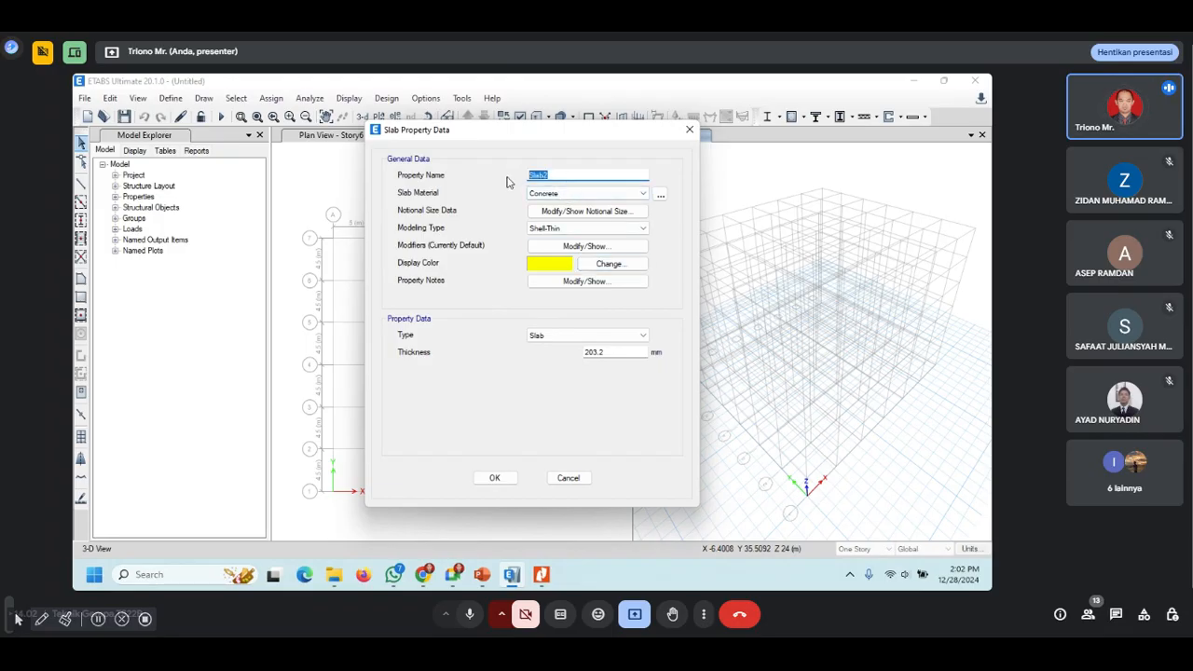
text(Plat Lantai)
click(601, 193)
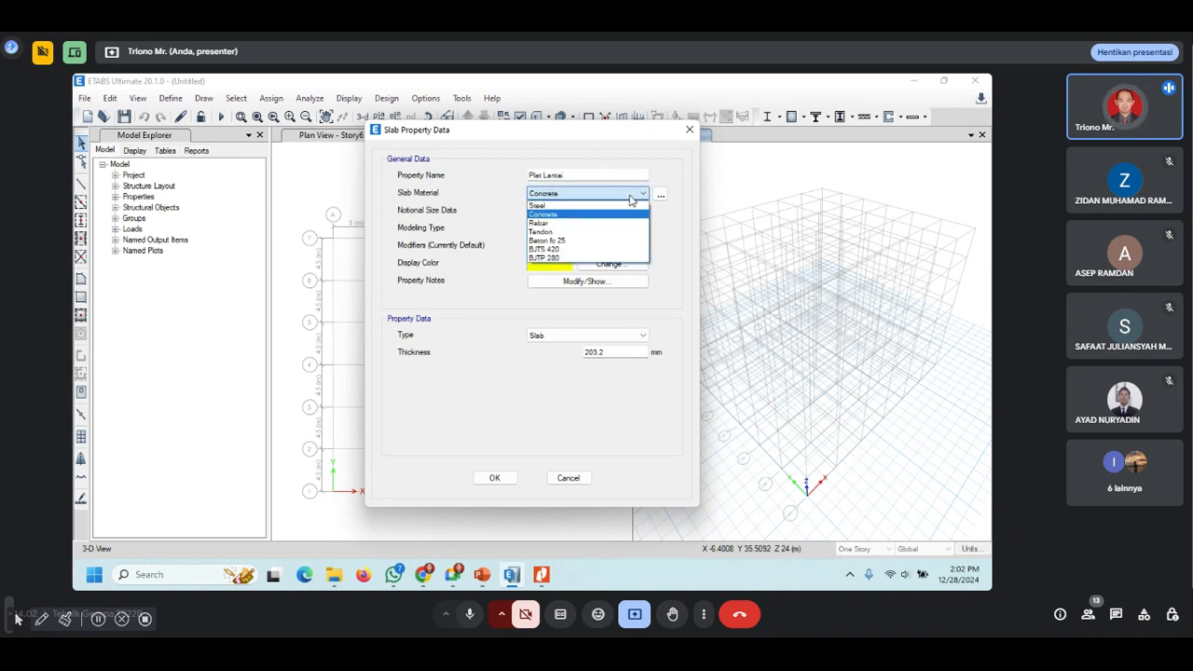
click(576, 241)
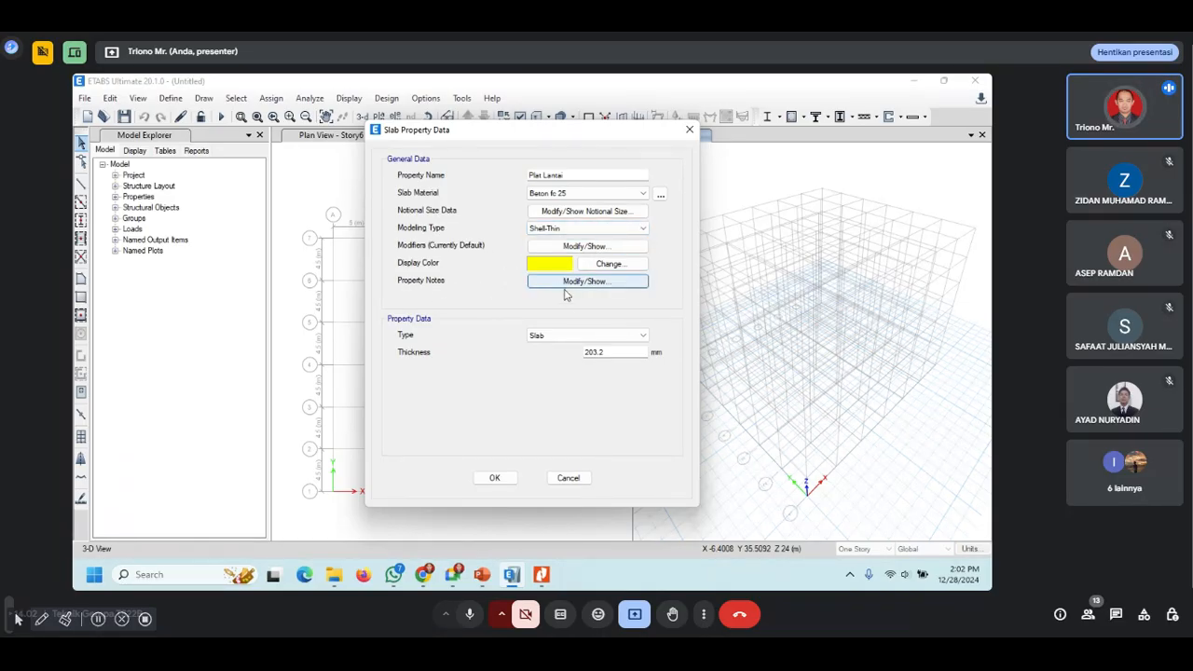
Step: Keep the Plat Lantai type as Slab, set its thickness to 120 mm, and save the slab properties
click(541, 336)
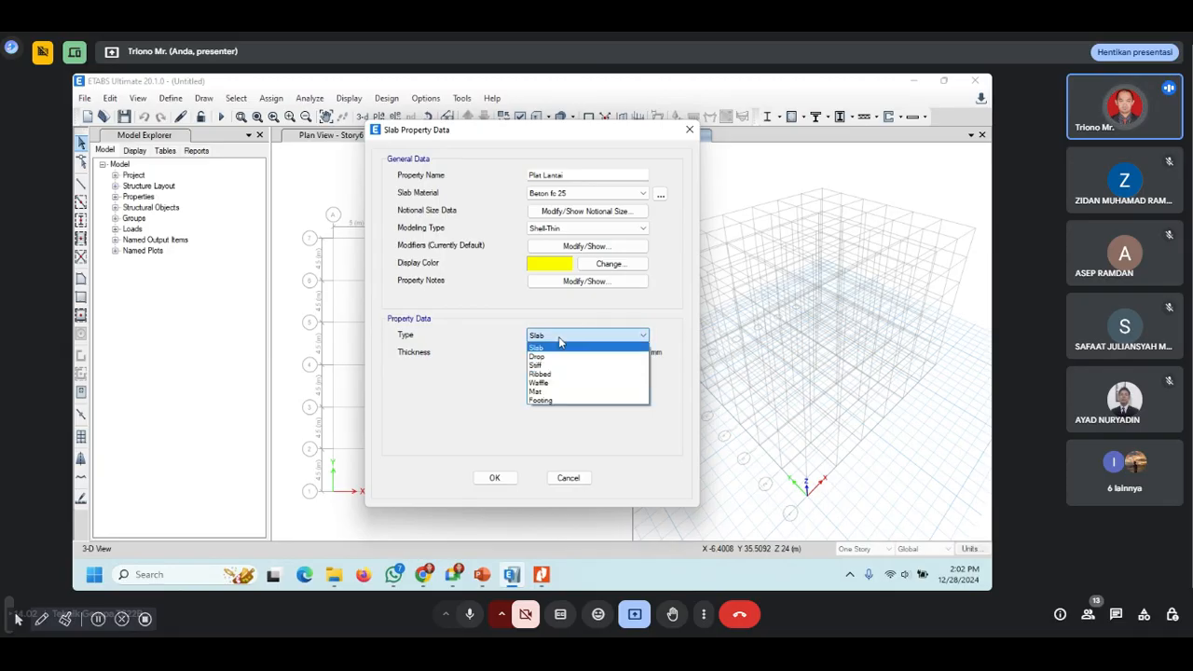
click(542, 349)
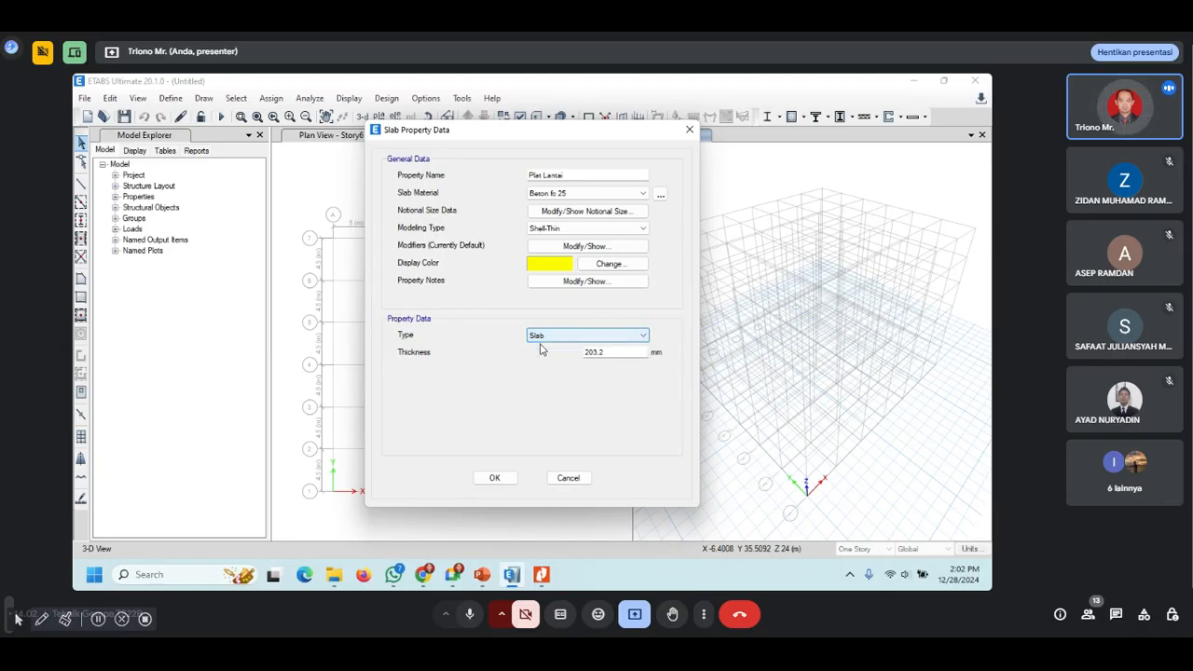
double_click(605, 353)
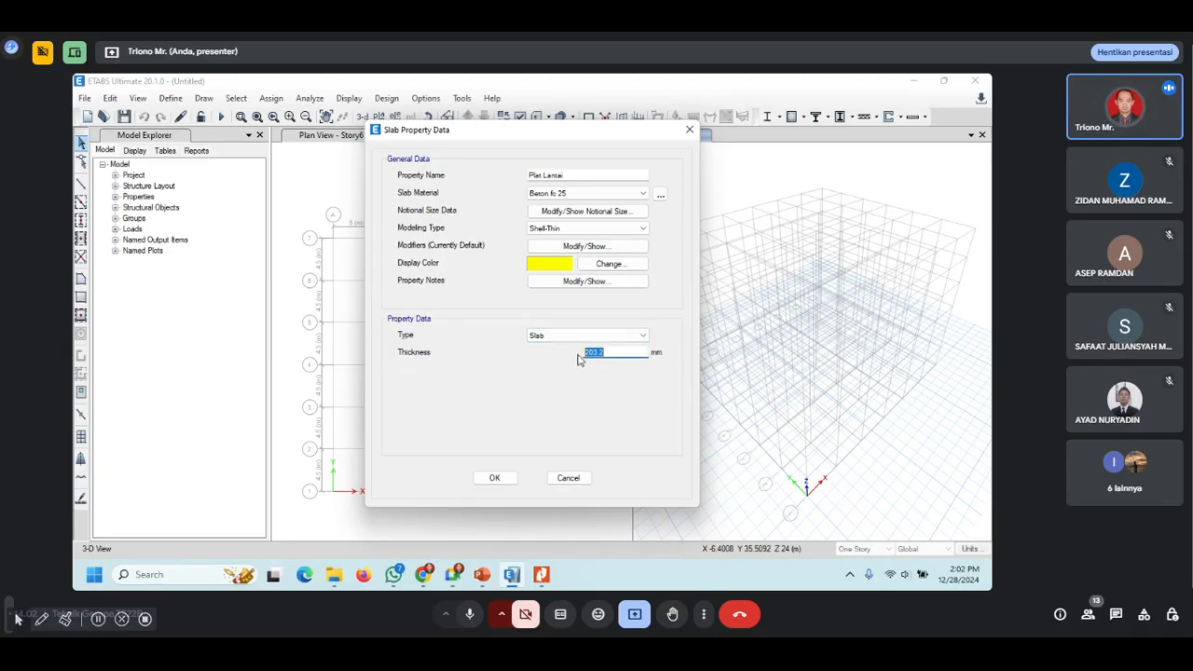
text(120)
click(509, 479)
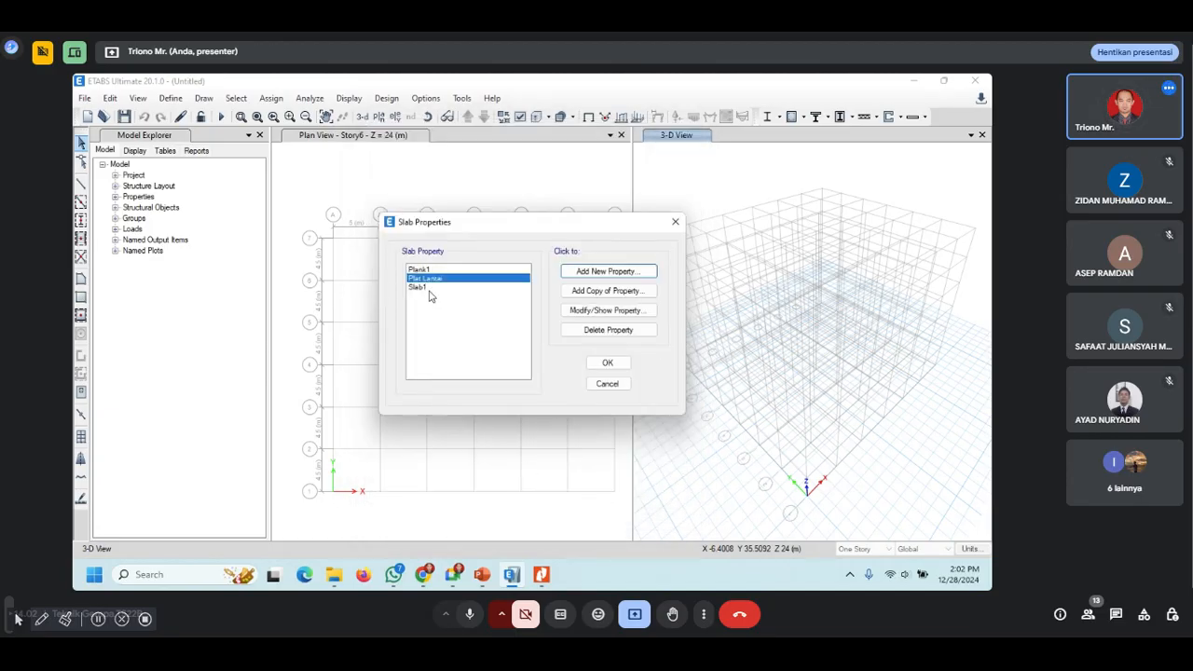
click(614, 368)
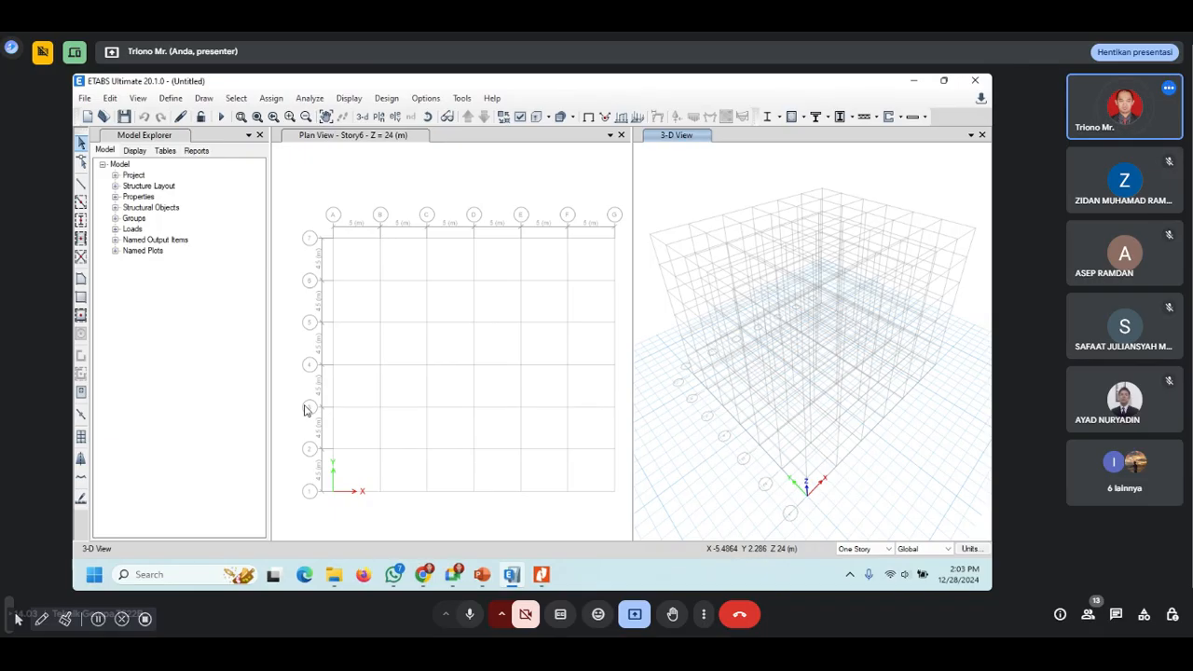
Step: Switch the plan view down to Story1 at Z = 4 m
click(532, 534)
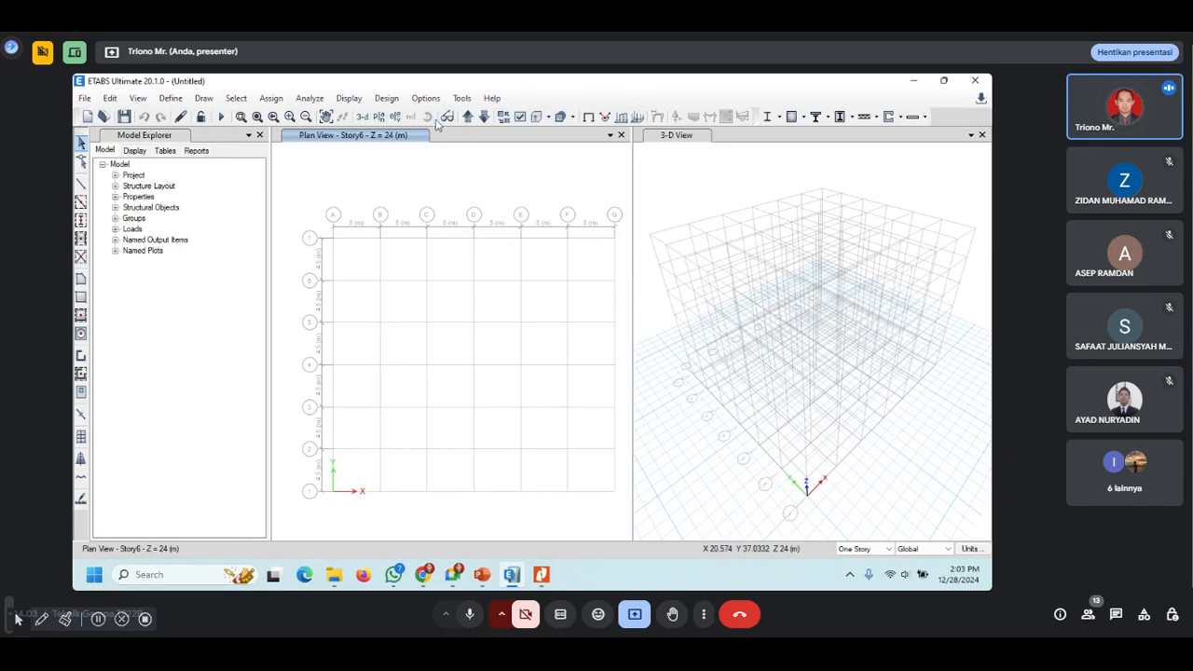
click(485, 117)
click(486, 116)
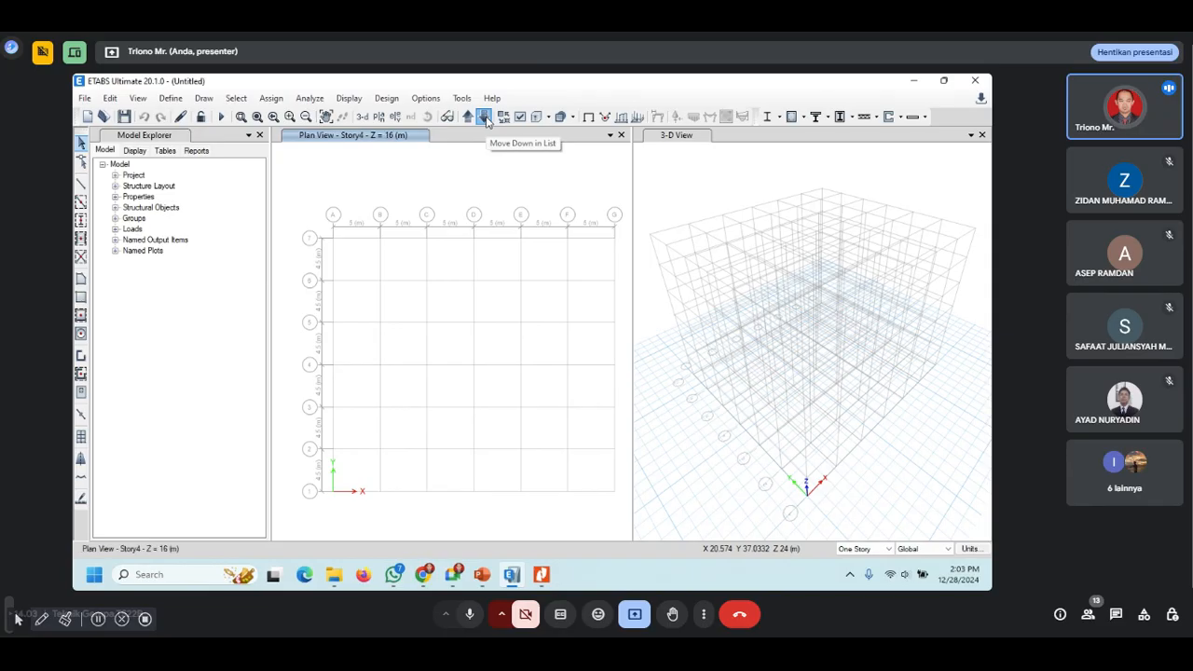
click(486, 117)
click(486, 116)
click(486, 117)
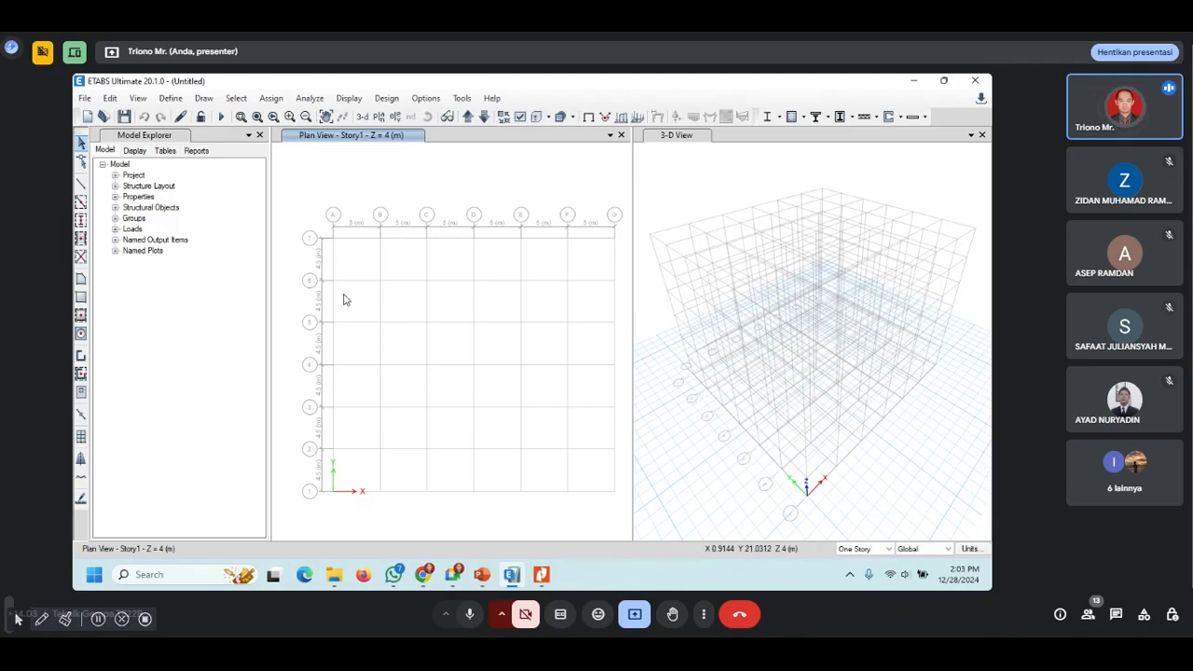
Step: Place a column with section K 600x600 at grid intersection A-1 in the Story1 plan
click(81, 221)
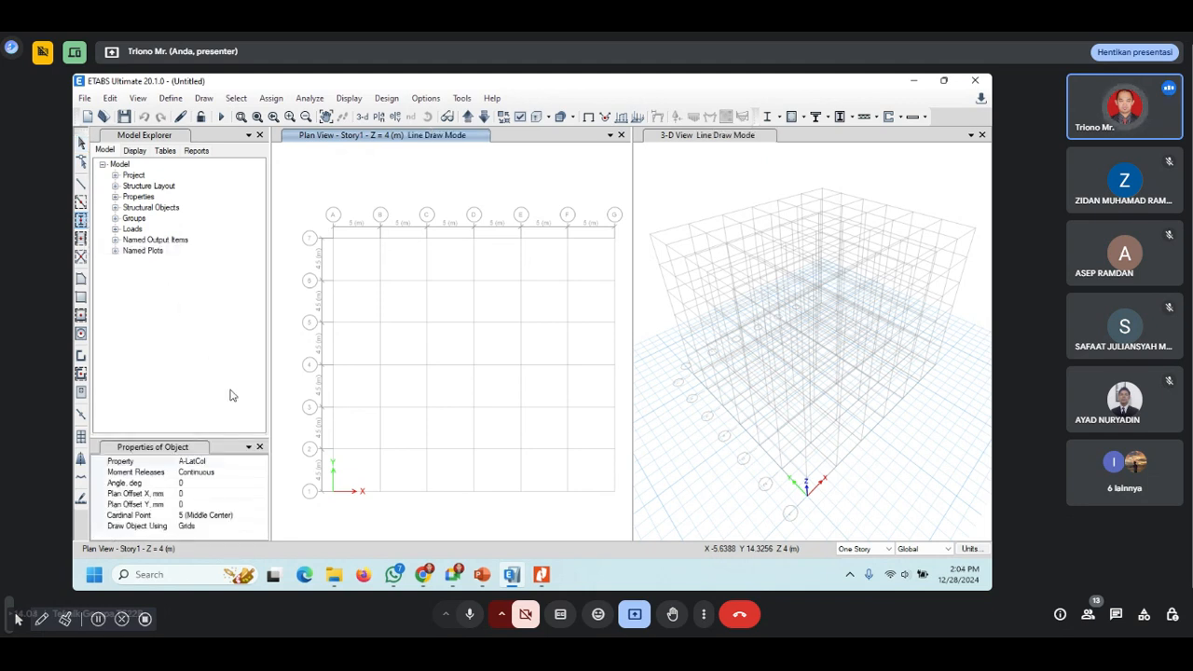
click(223, 462)
click(262, 463)
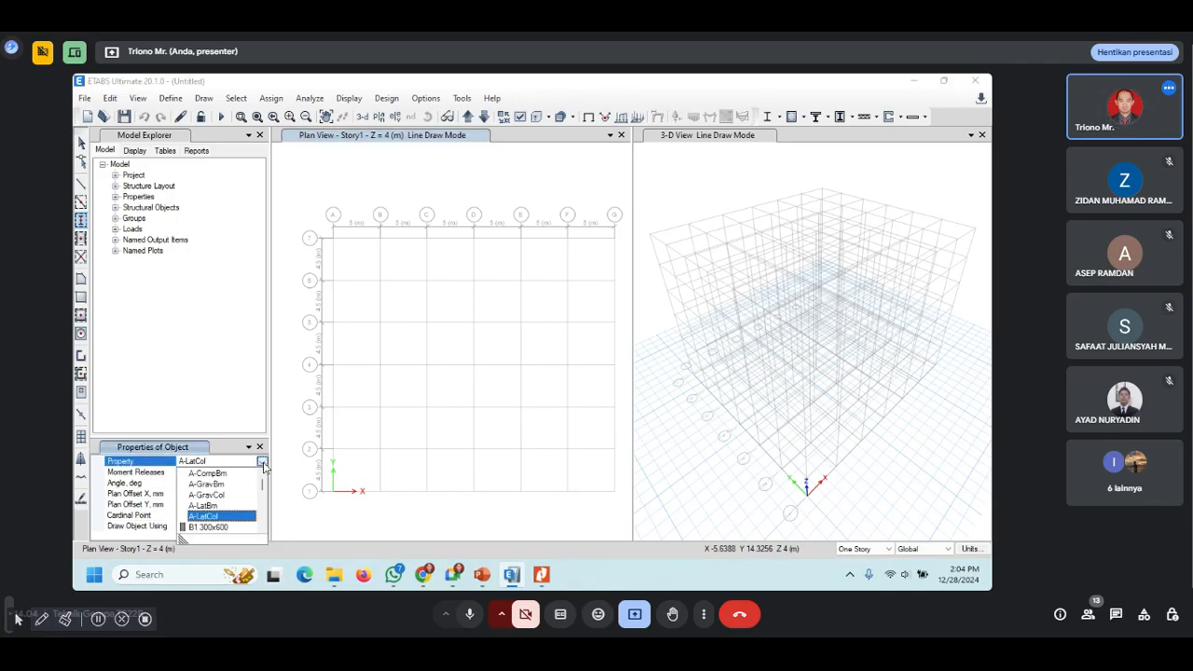
click(262, 526)
click(262, 527)
click(261, 528)
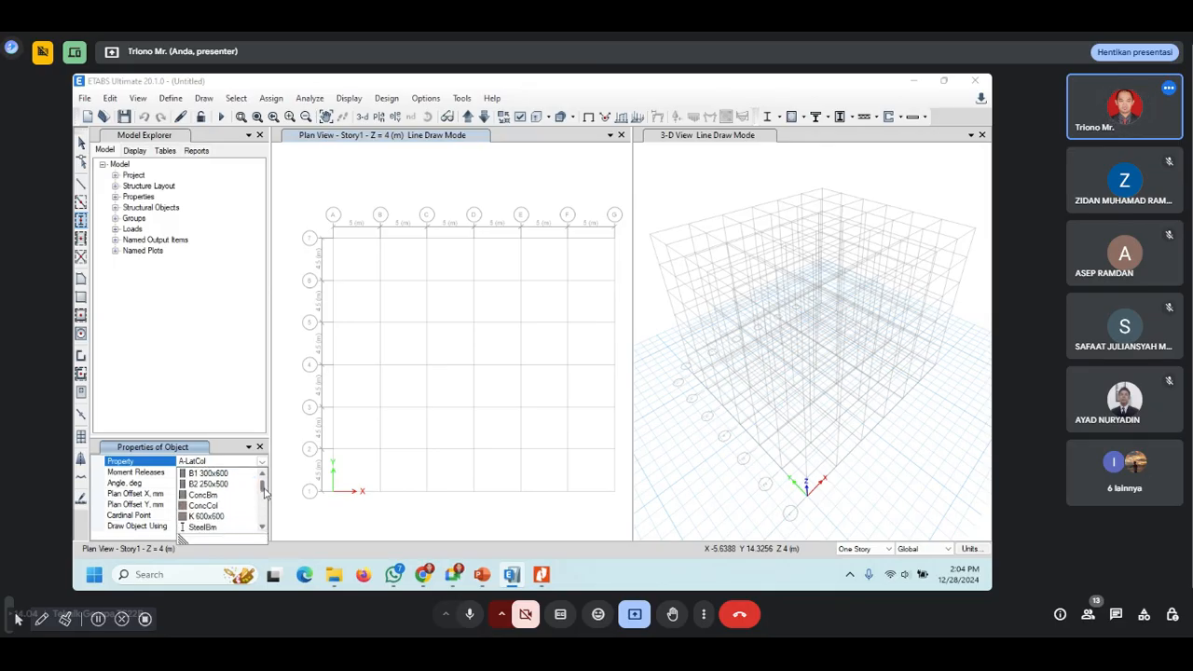
scroll(265, 495, down, 5)
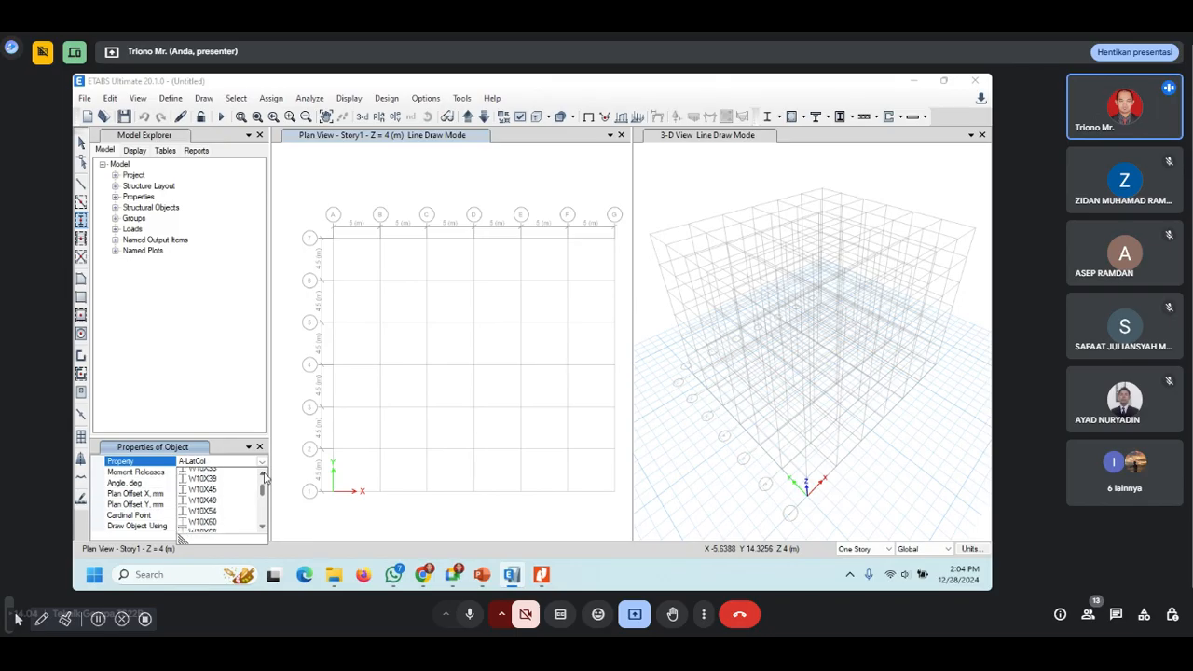
click(263, 476)
click(263, 475)
click(264, 475)
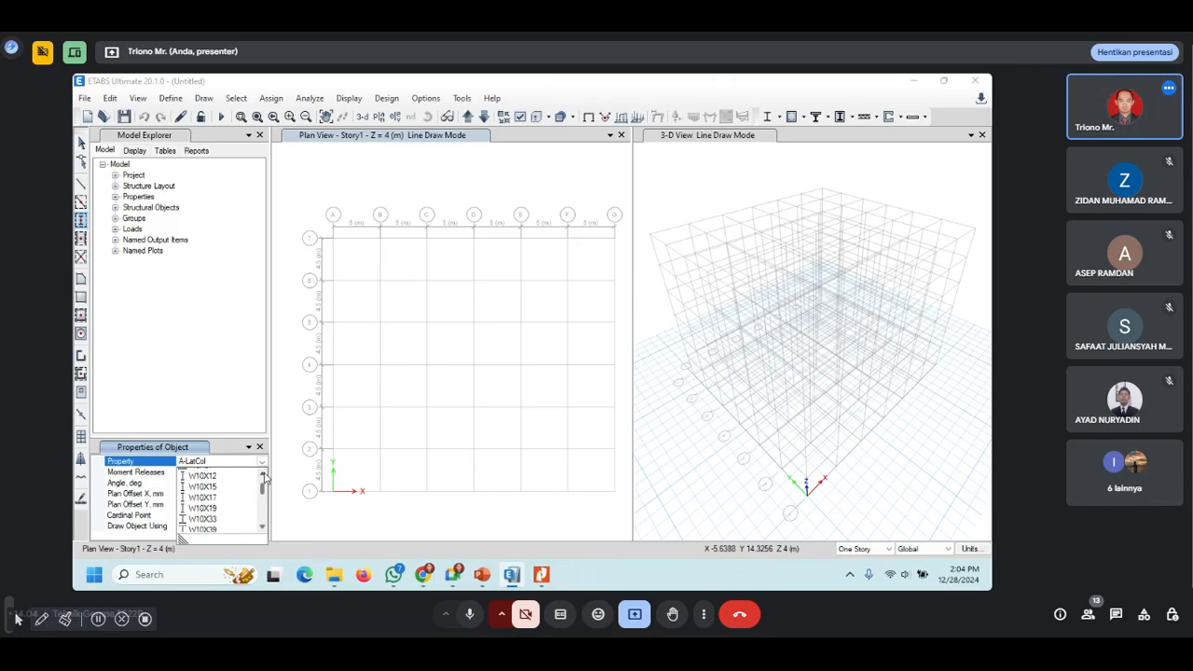
click(264, 476)
click(264, 475)
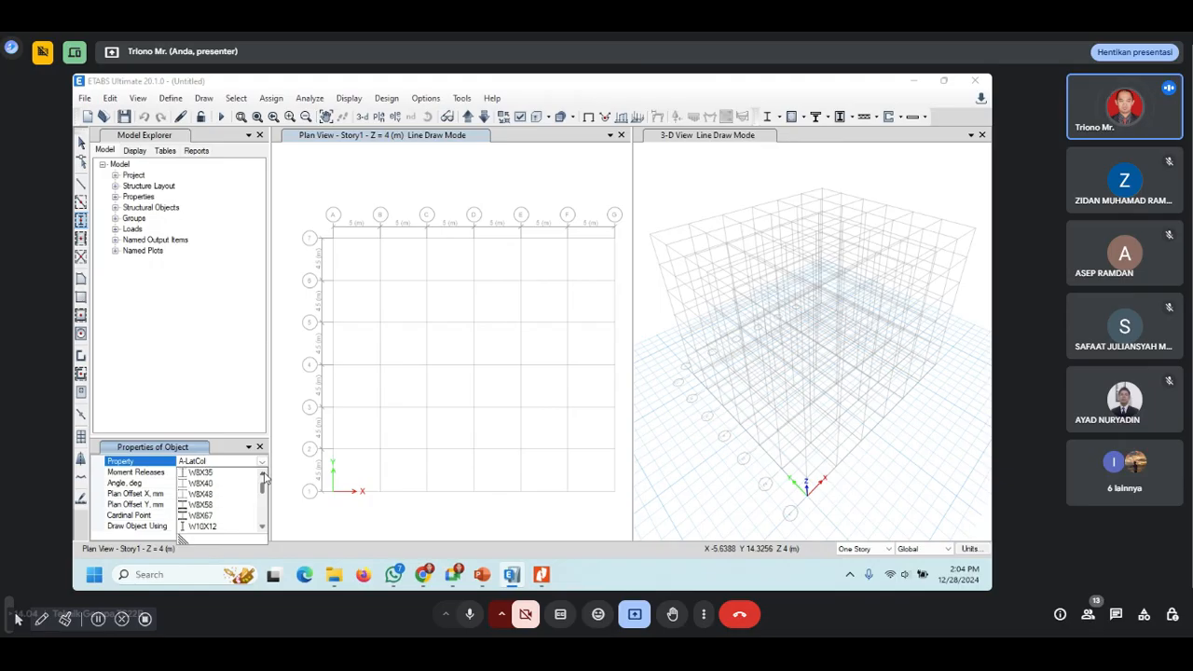
click(264, 476)
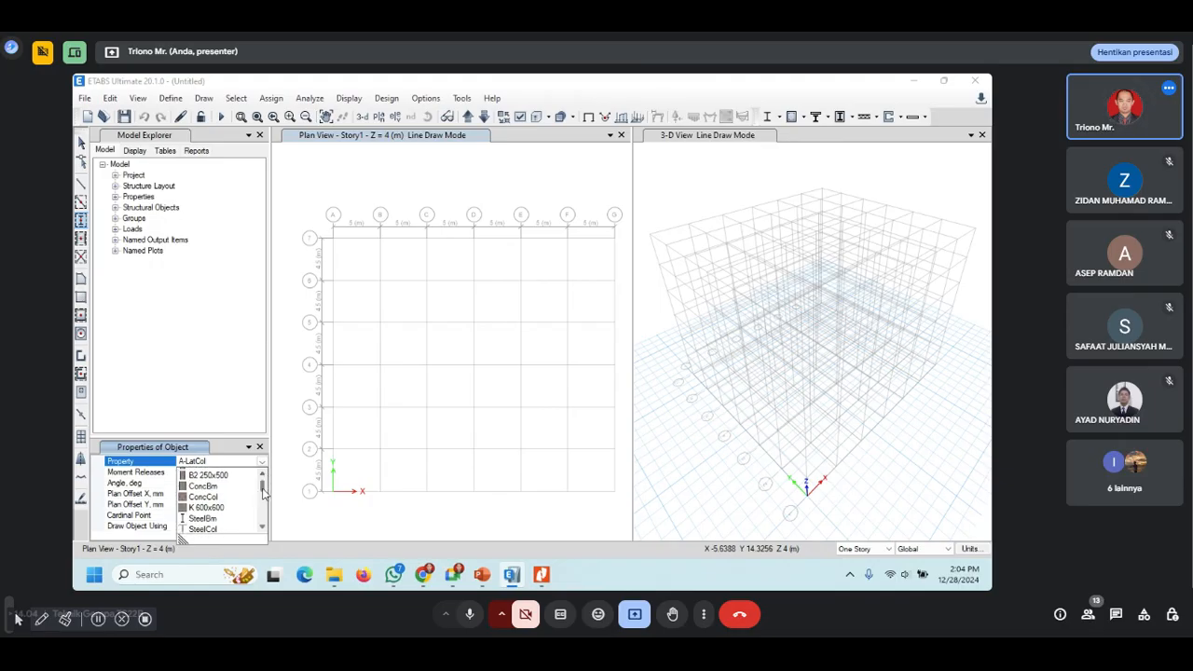
click(263, 529)
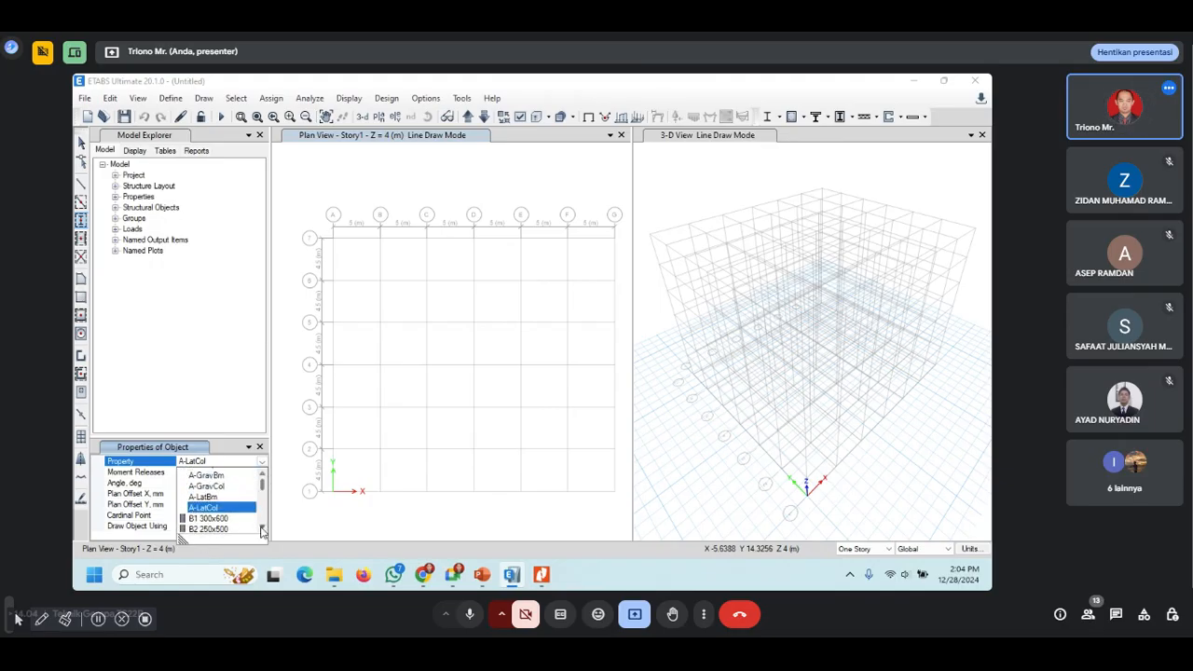
click(263, 530)
click(263, 530)
click(263, 530)
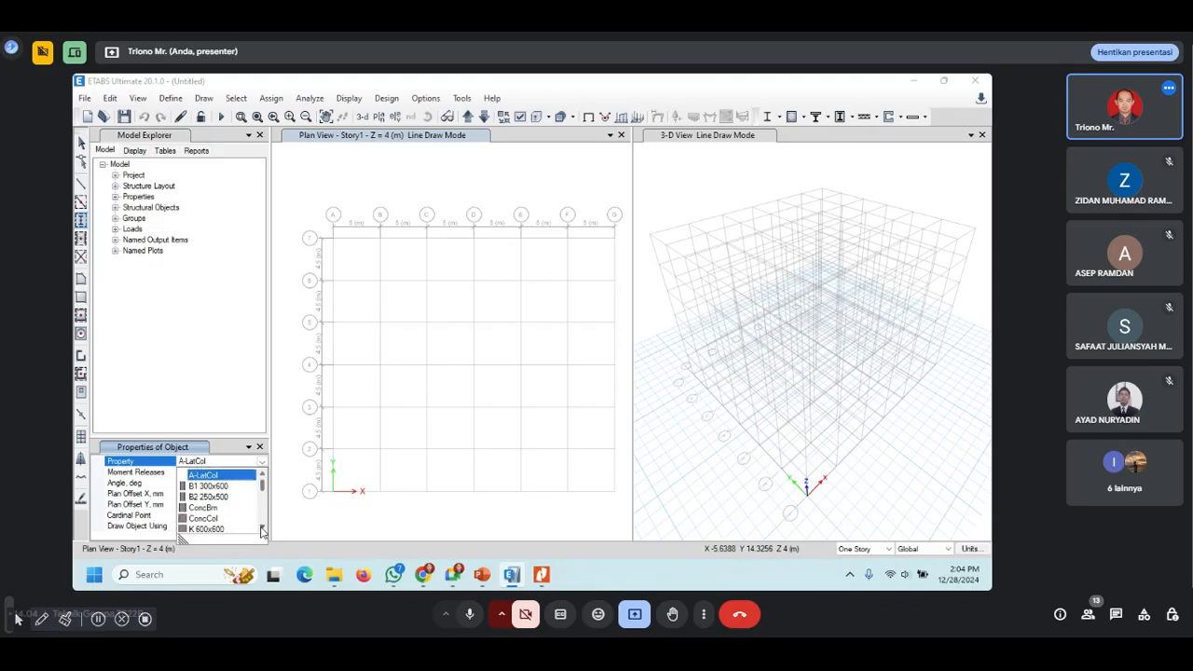
click(263, 530)
click(206, 519)
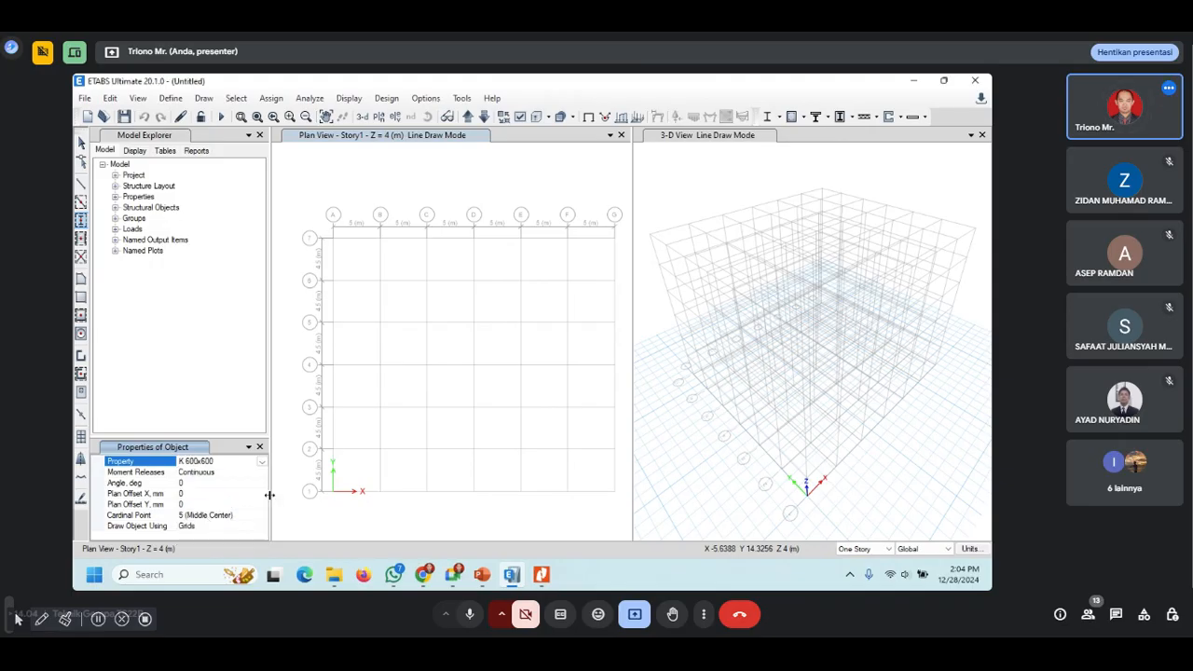
click(333, 492)
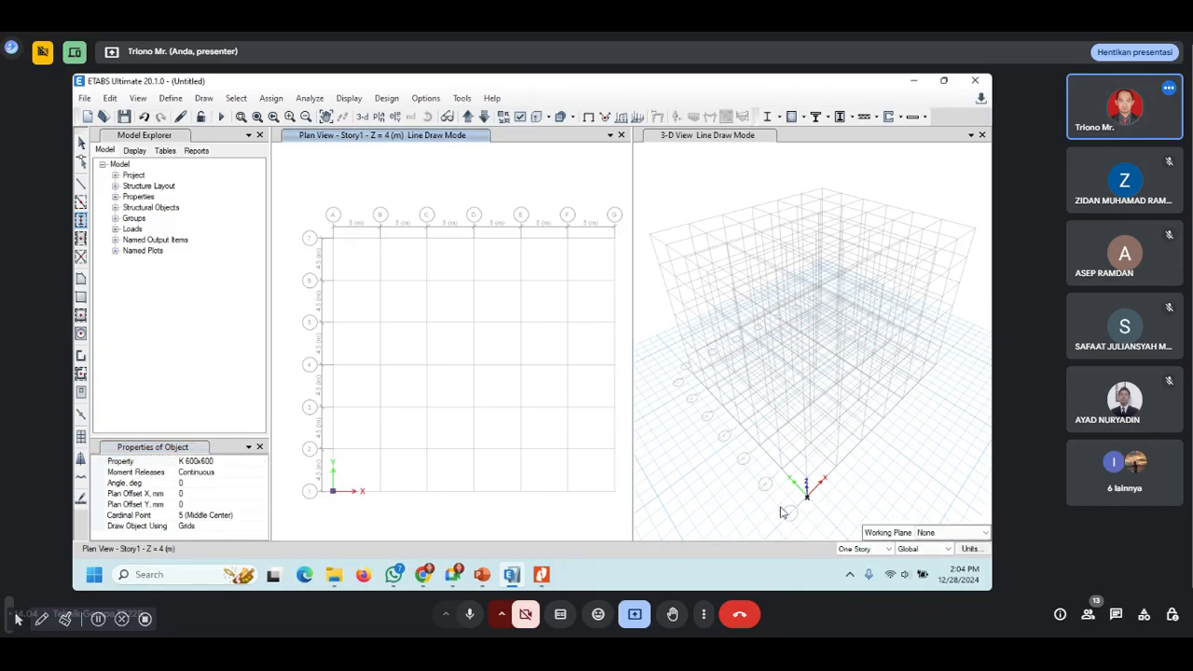
Step: Open the view display options to examine the object visibility and special effects settings
scroll(807, 494, up, 5)
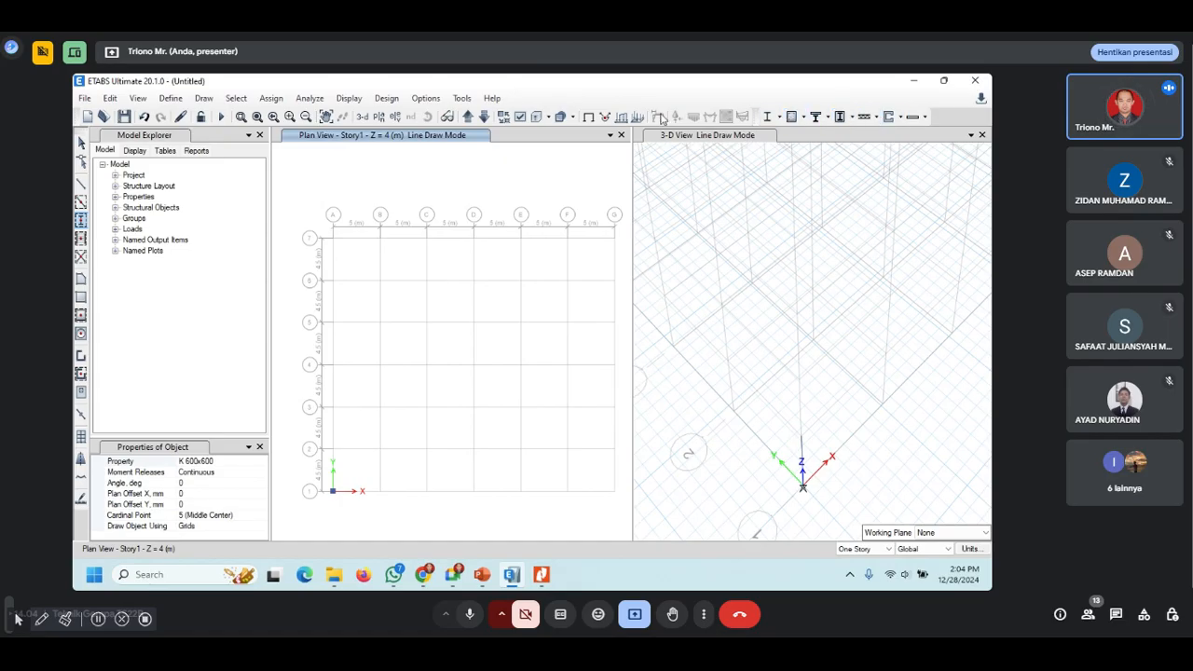
click(521, 118)
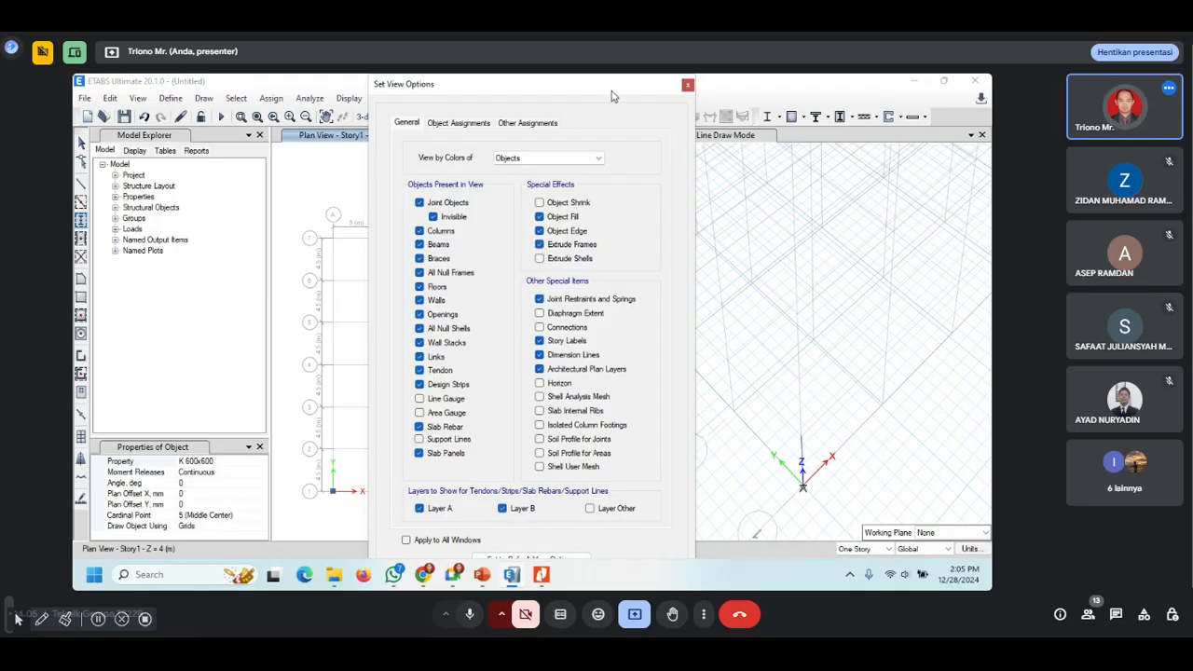
mouse_move(612, 96)
mouse_down()
mouse_move(601, 77)
mouse_move(605, 98)
mouse_move(603, 81)
mouse_move(619, 92)
mouse_up()
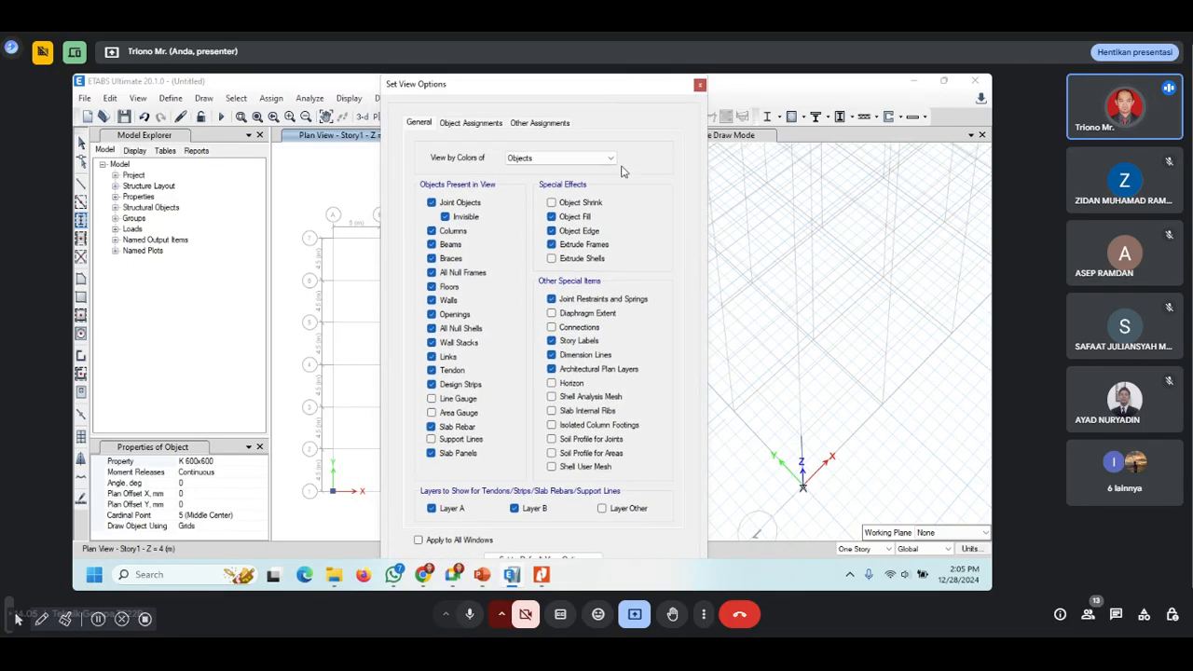
Step: Switch to the Windows taskbar settings, enable automatic hiding of the taskbar, and minimize the Settings window
right_click(669, 586)
click(720, 556)
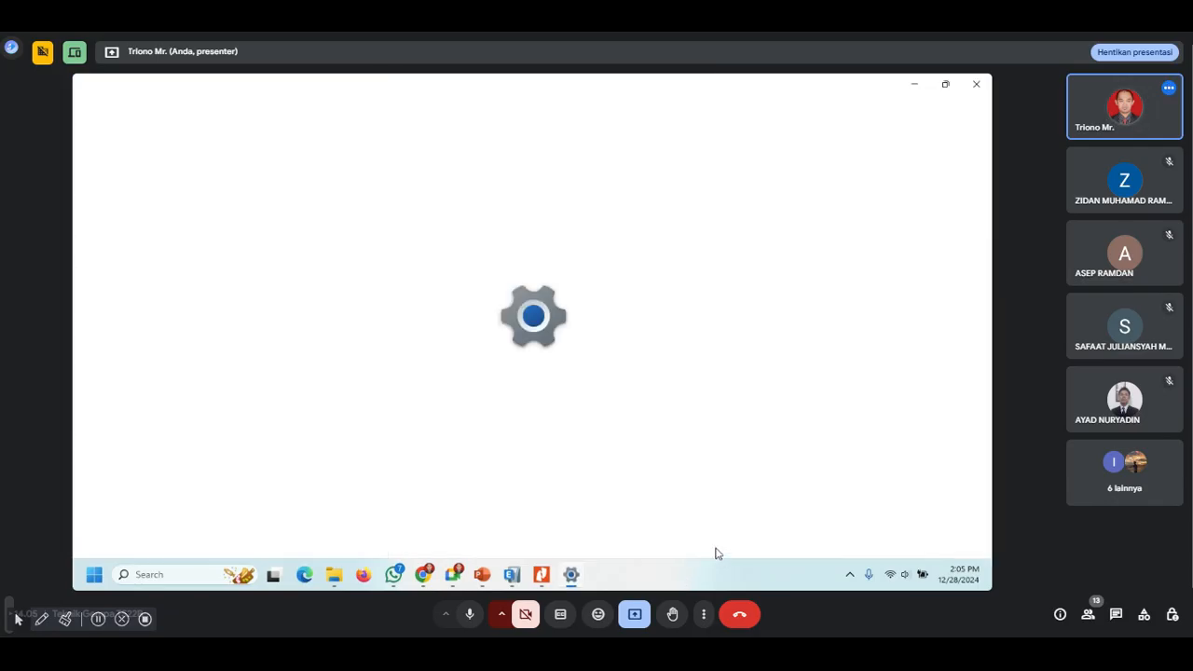
scroll(644, 504, down, 2)
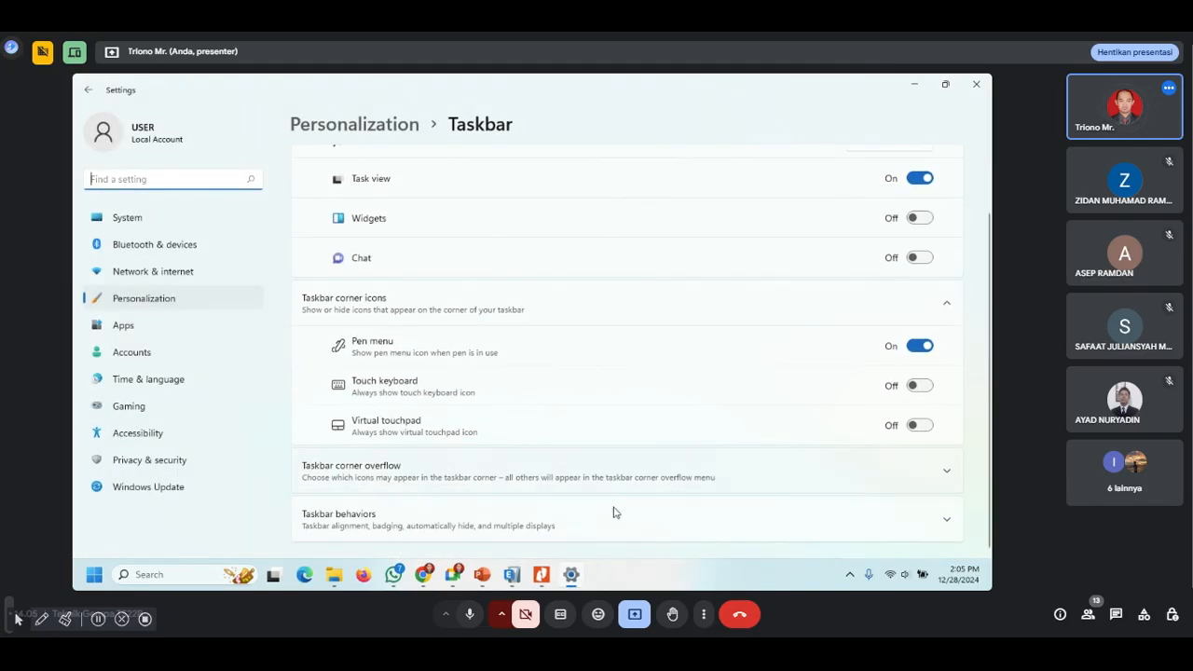
scroll(574, 530, down, 4)
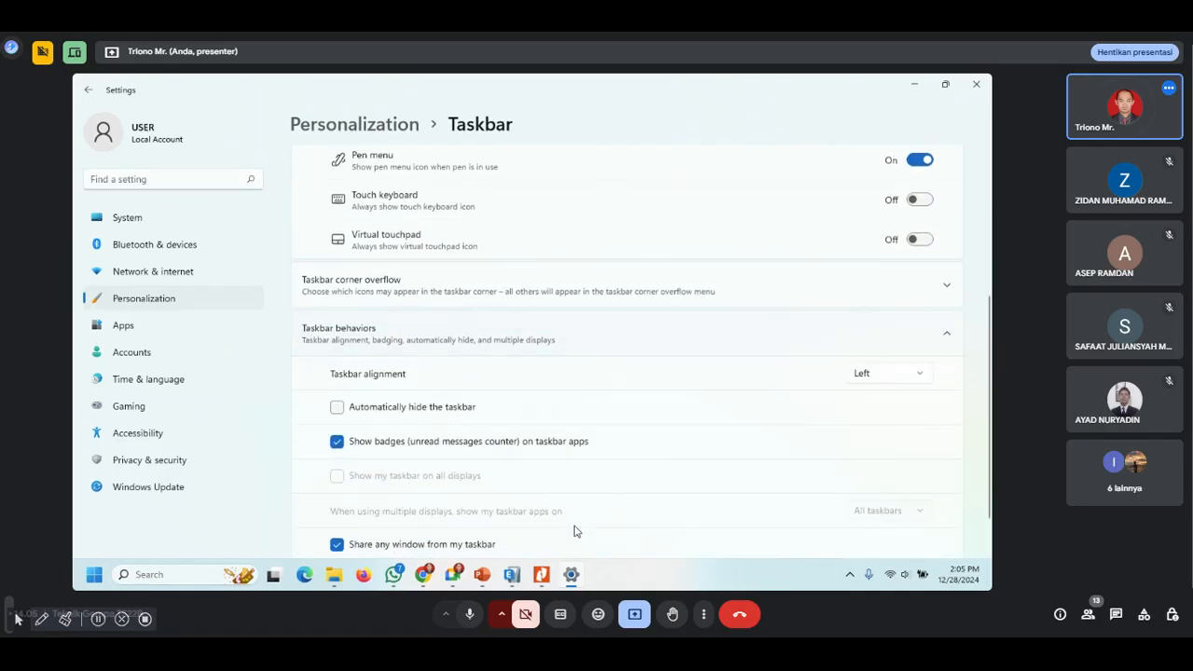
click(337, 407)
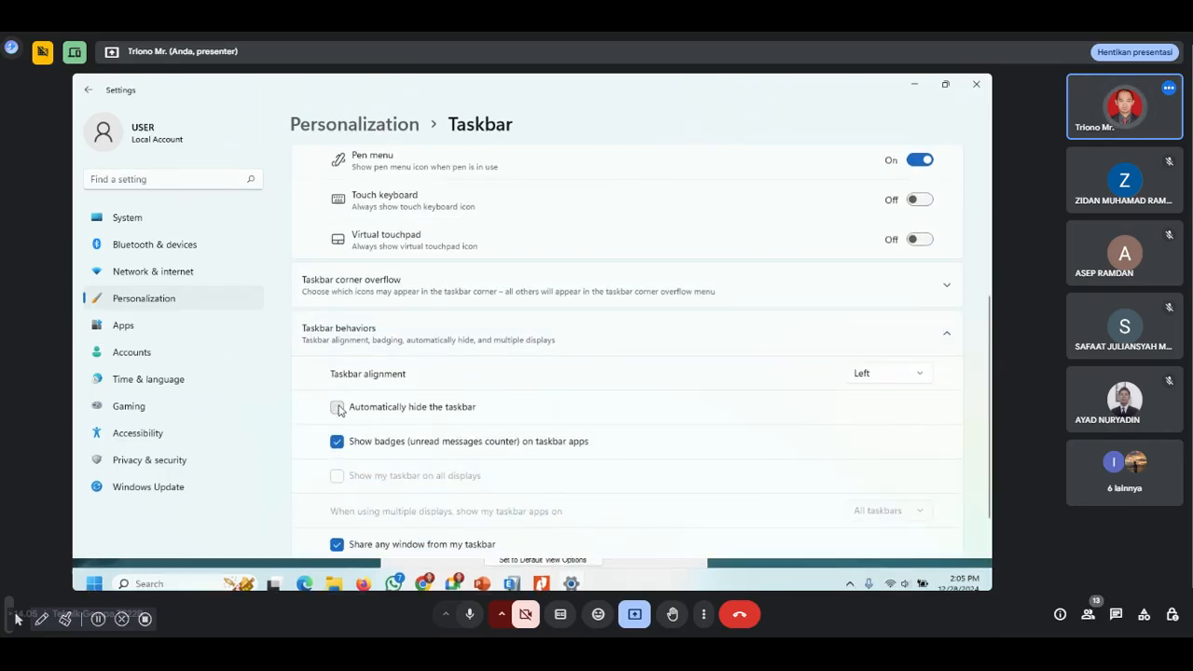
click(914, 84)
Step: Make the 3-D view active and apply the Extrude Frames effect to it
click(743, 339)
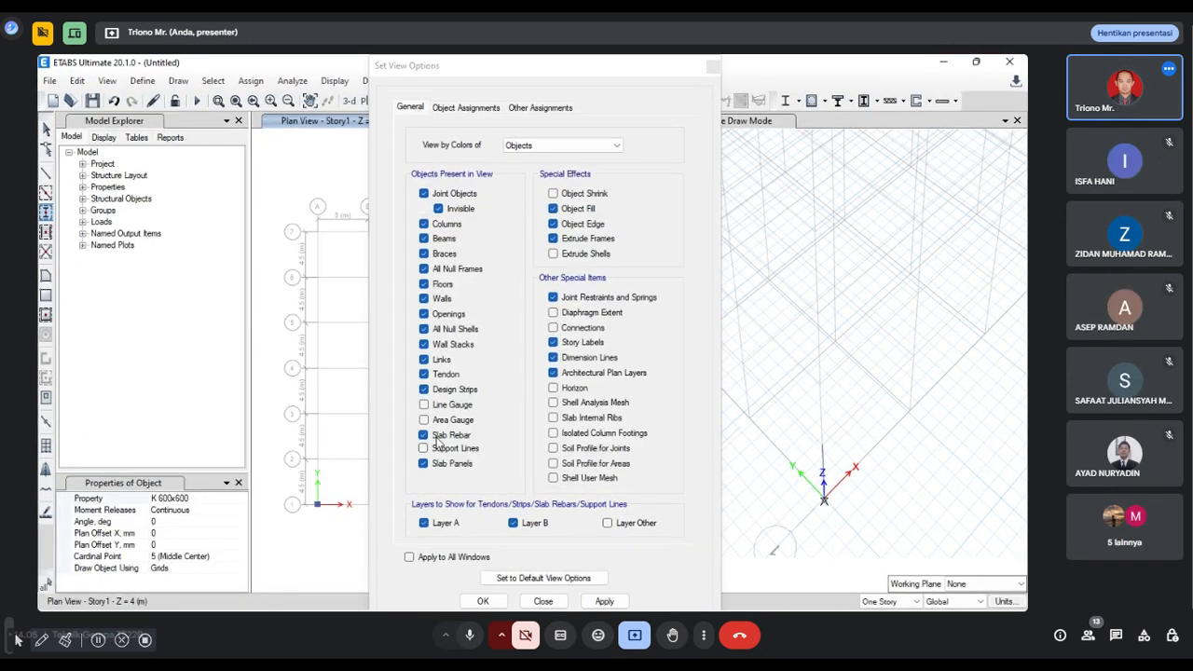
click(604, 594)
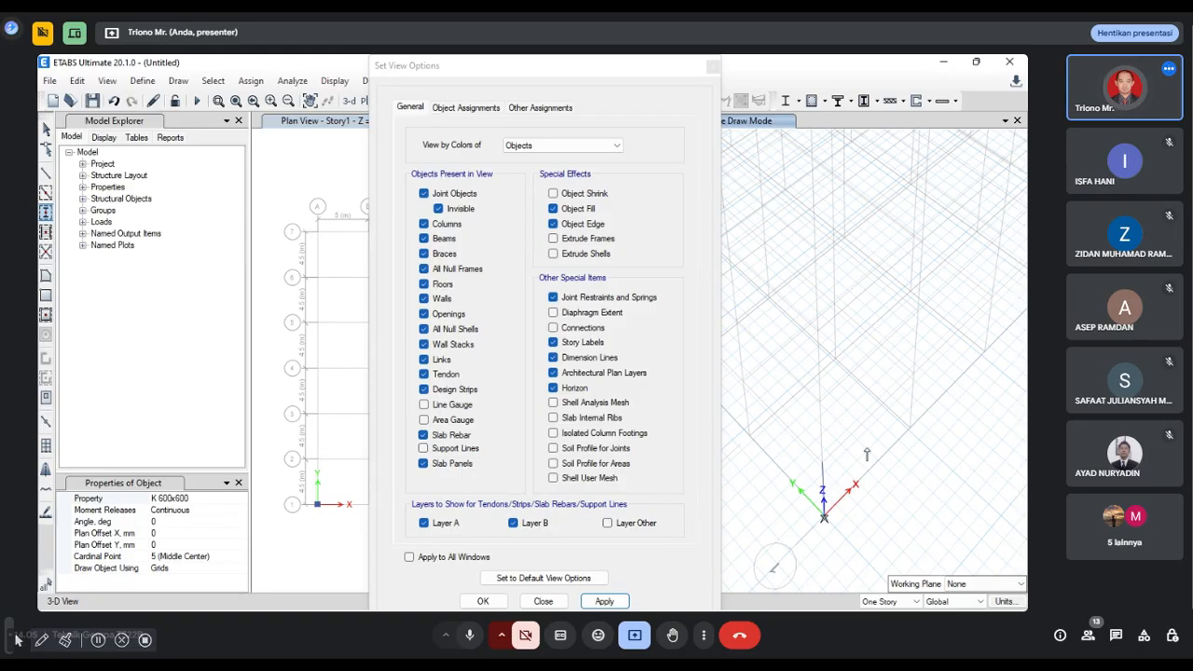
click(563, 239)
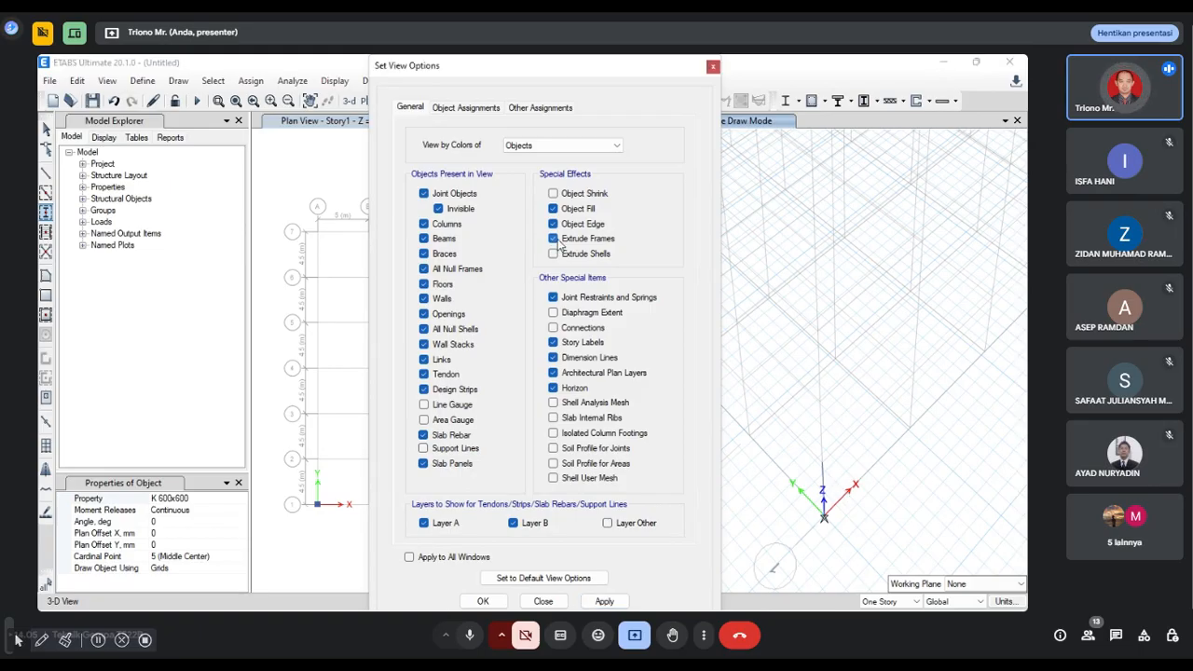
click(615, 604)
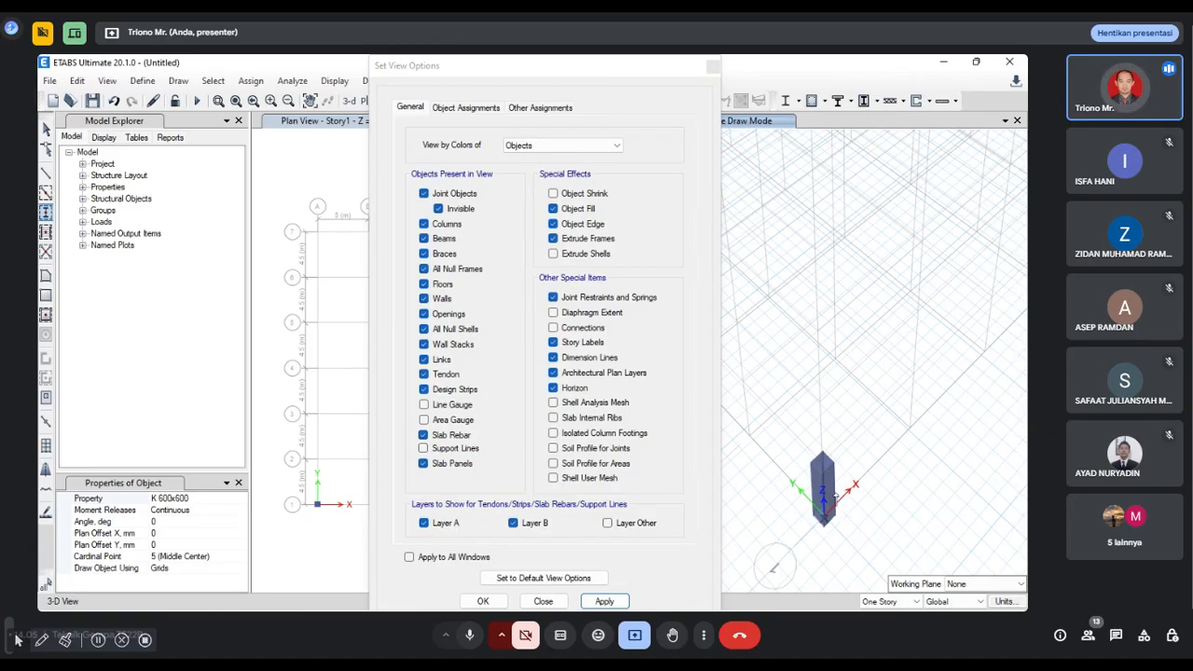
Step: Turn Extrude Frames off for the 3-D view and accept the view options
click(553, 240)
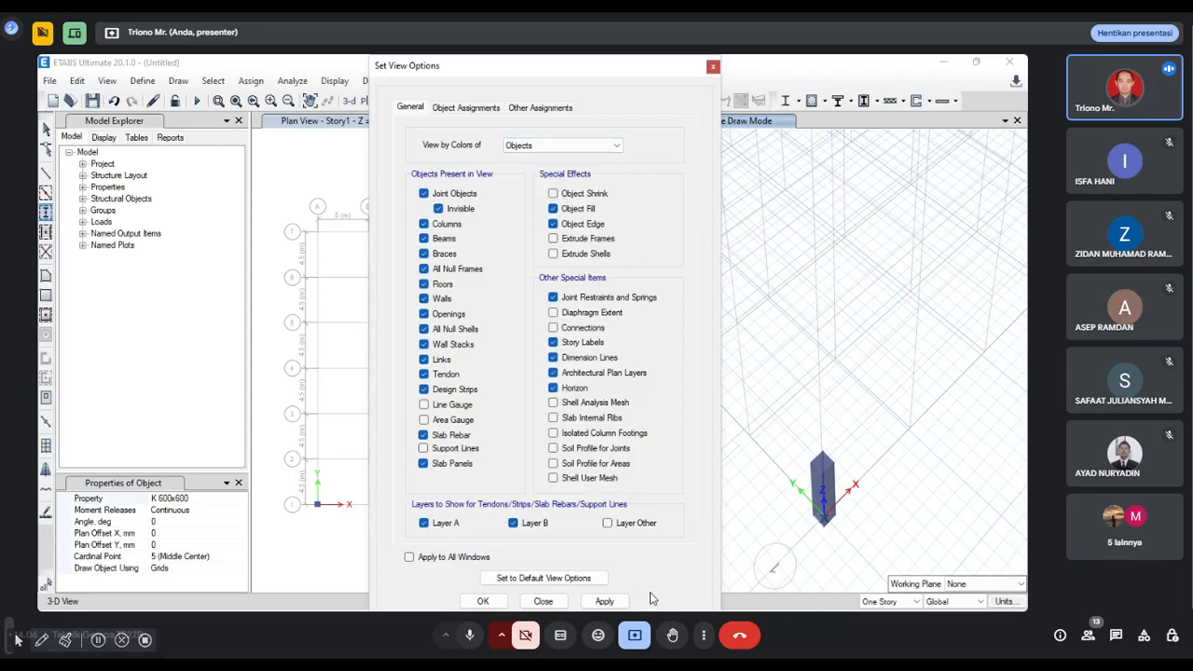
click(604, 601)
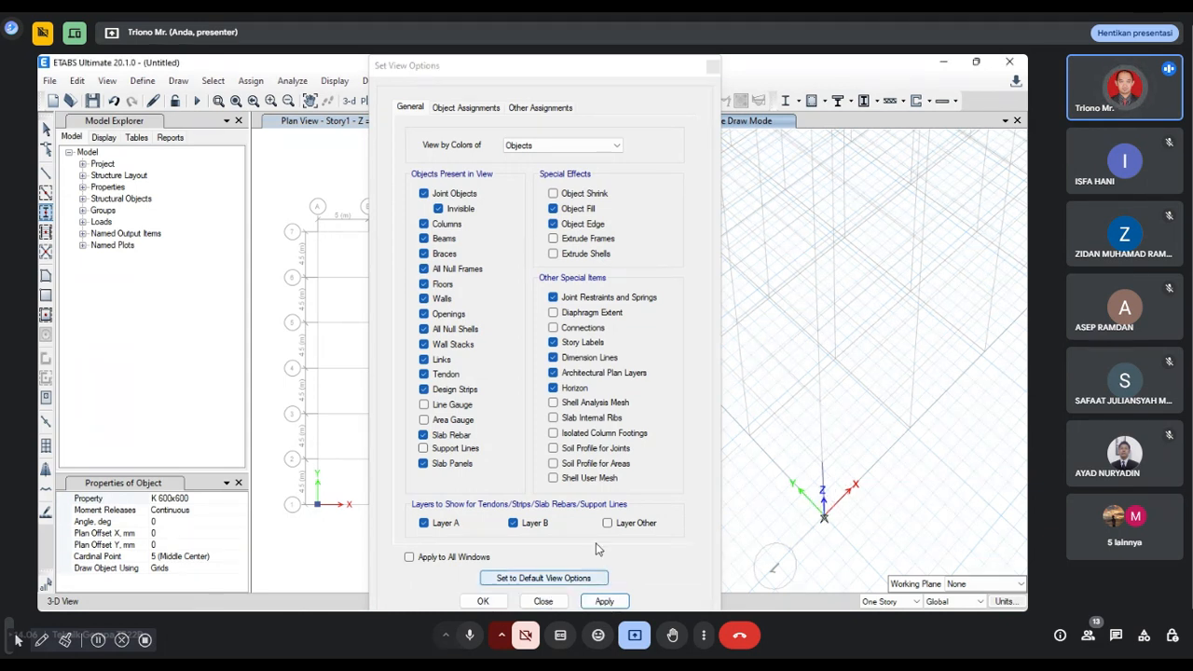
click(494, 602)
click(483, 601)
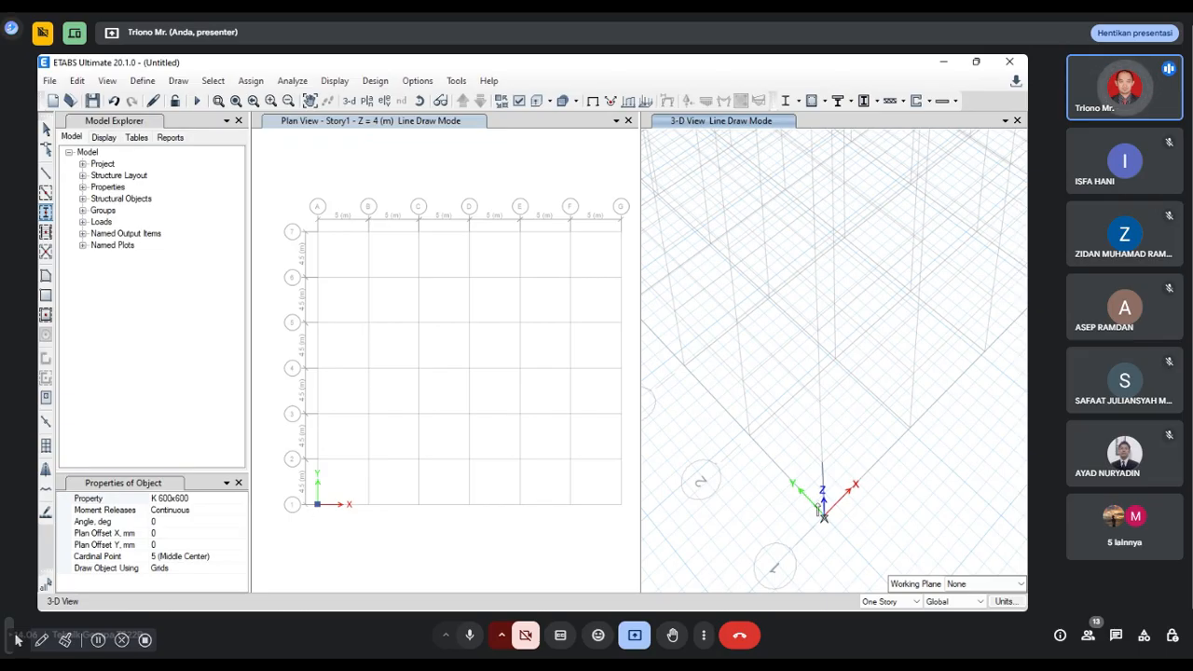
Step: Leave column drawing and examine the assignments of the Story1 column at A-1 from the 3-D view, then close its information
click(46, 130)
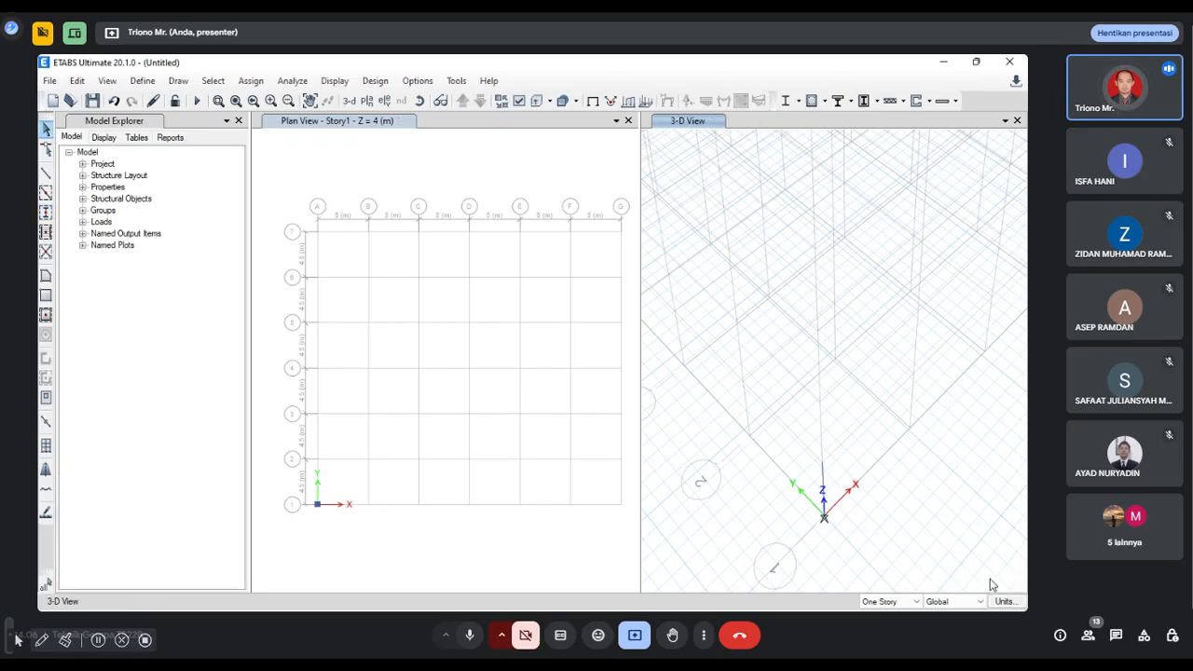
click(824, 494)
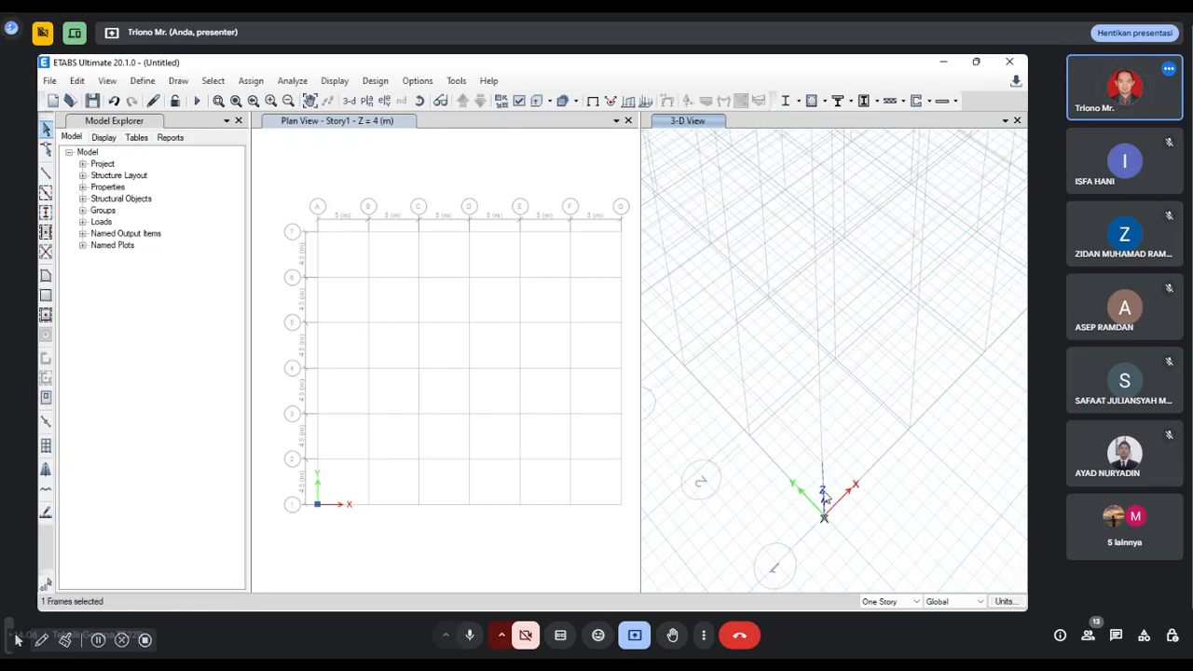
right_click(824, 500)
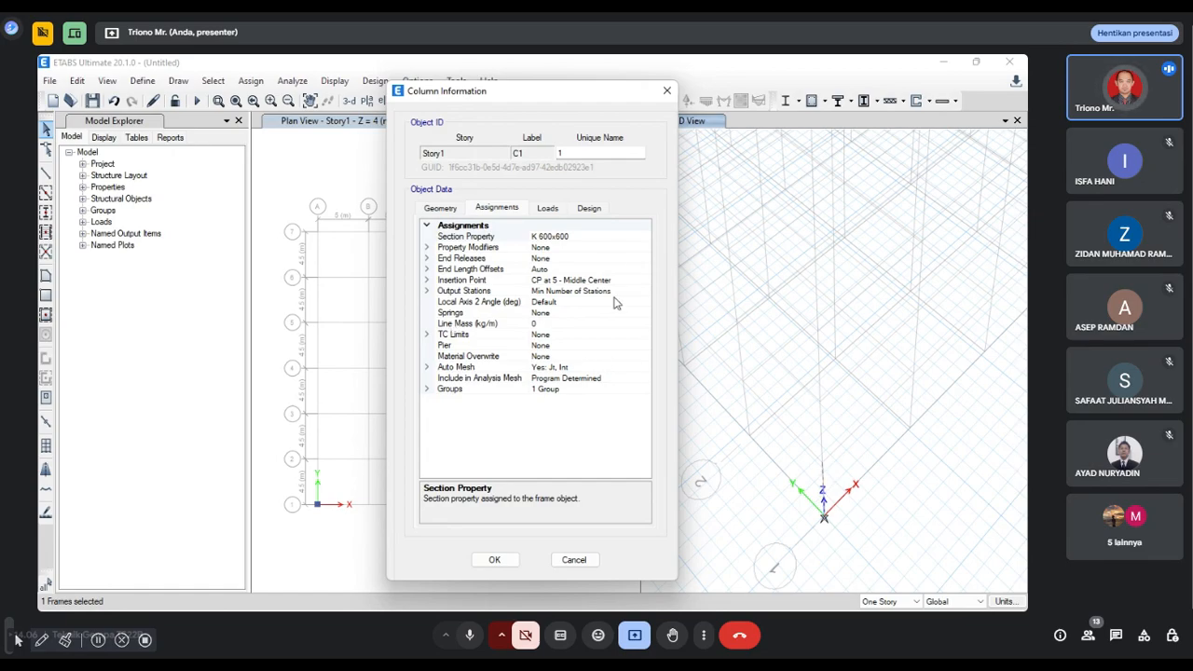
click(588, 562)
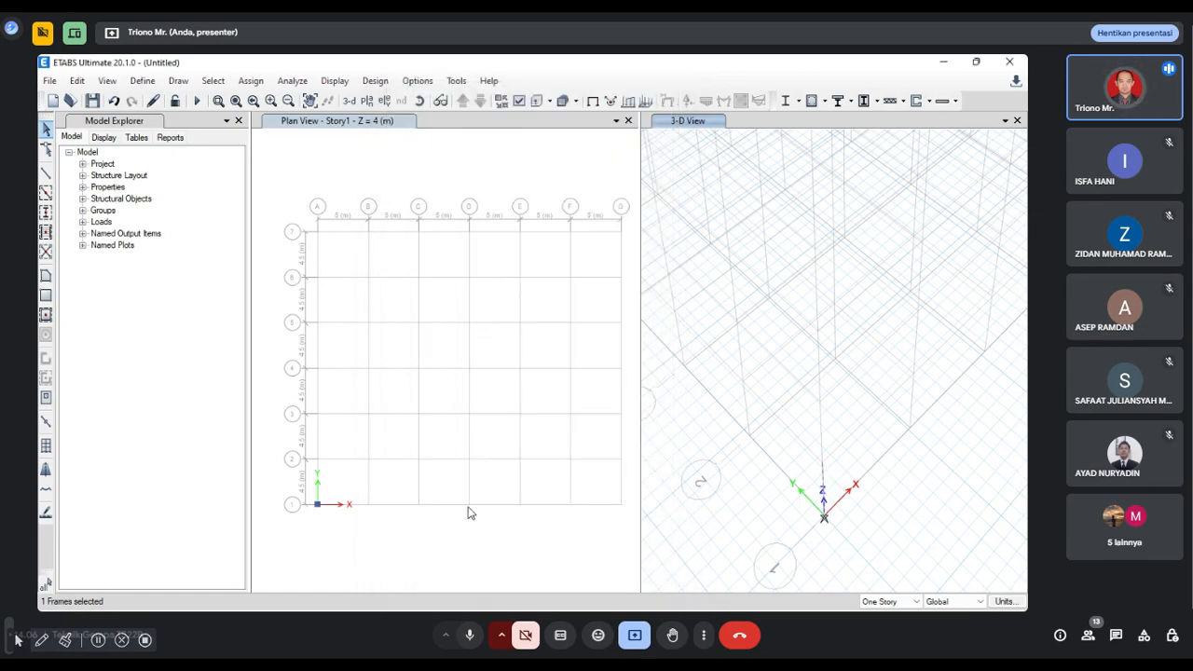
Step: Replicate the column at A-1 linearly along grid line 1 with dx 5 m, dy 0 m, and 6 copies
drag(270, 477, 345, 532)
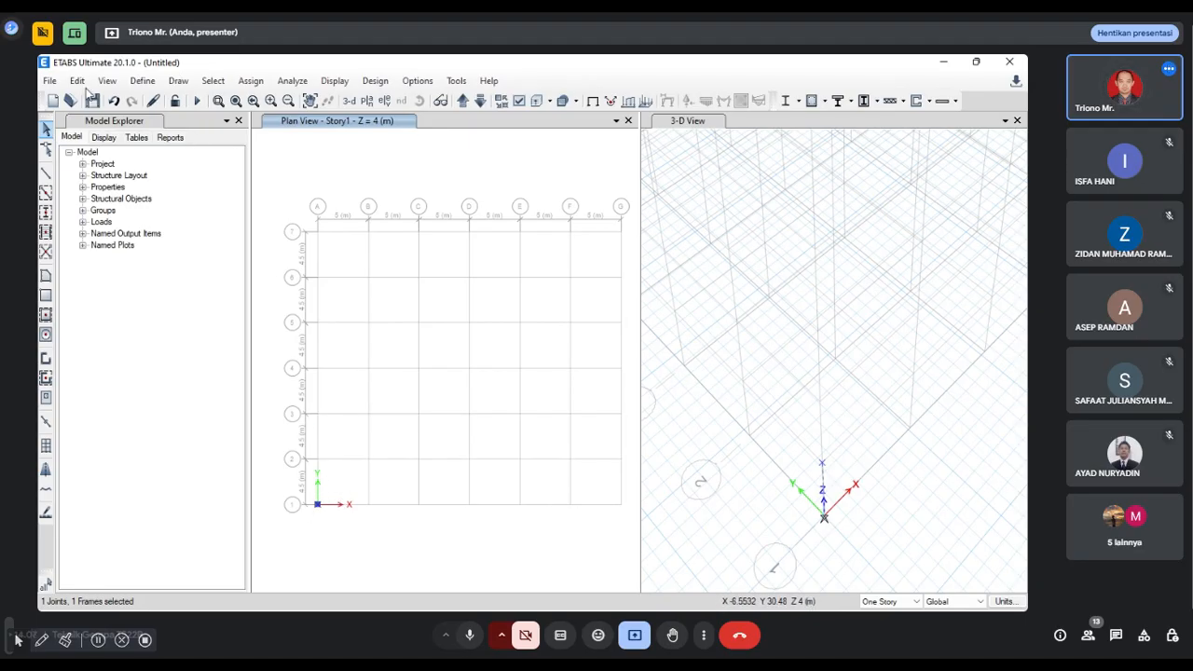
click(80, 82)
click(156, 322)
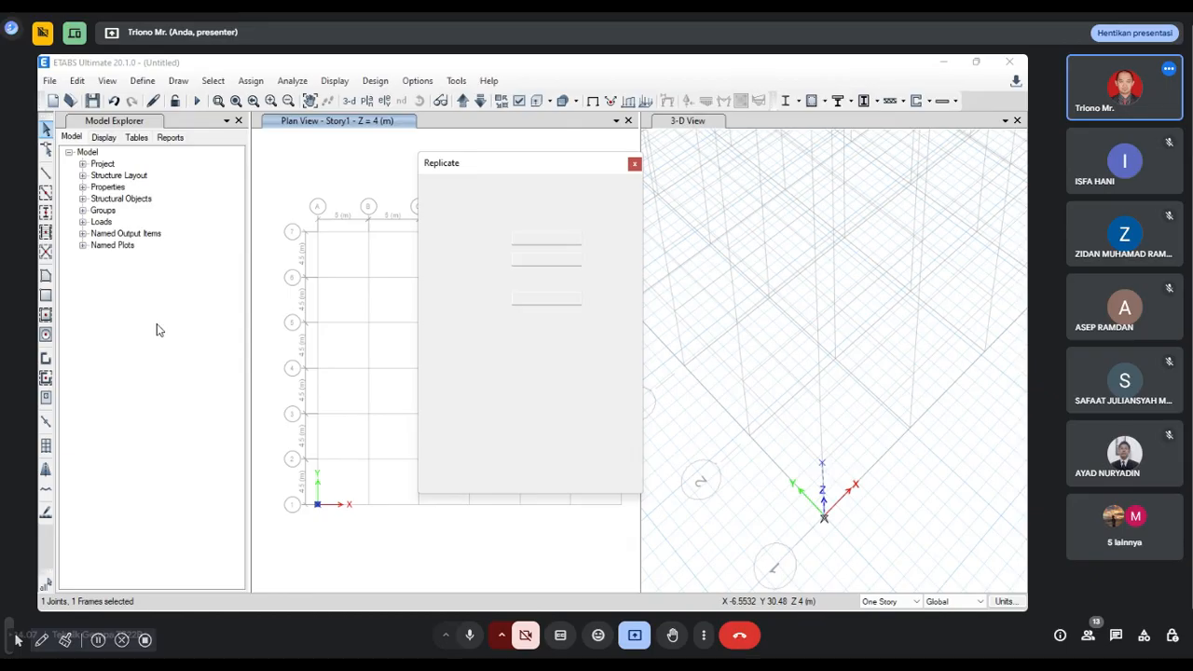
drag(509, 165, 676, 164)
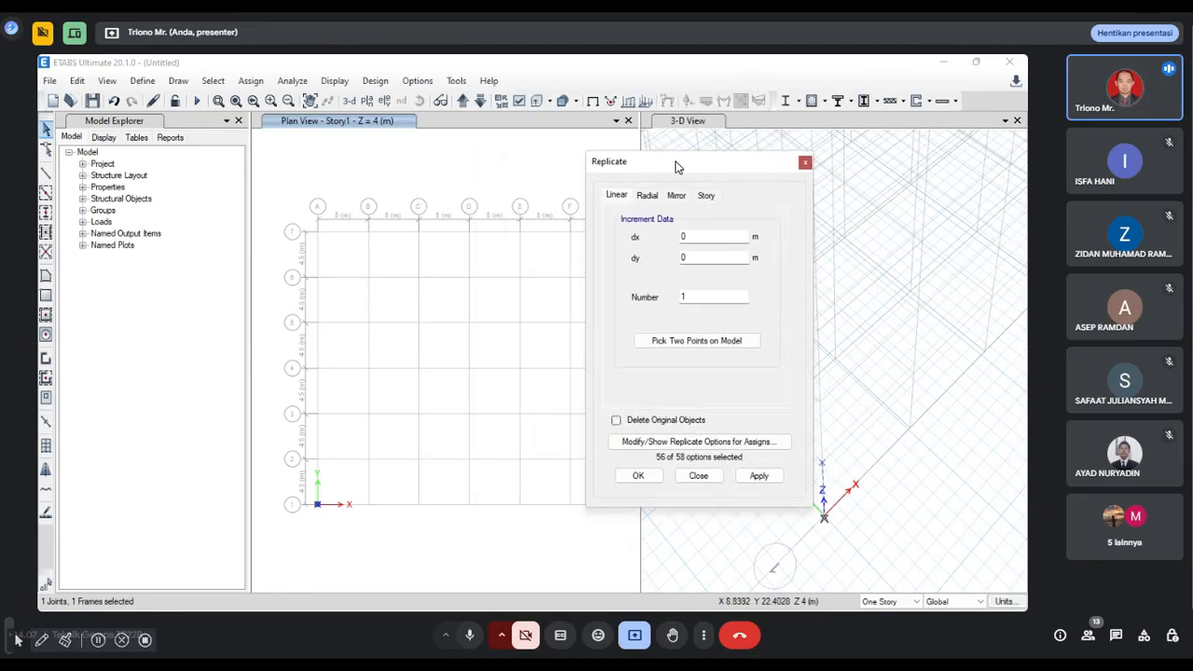
click(682, 236)
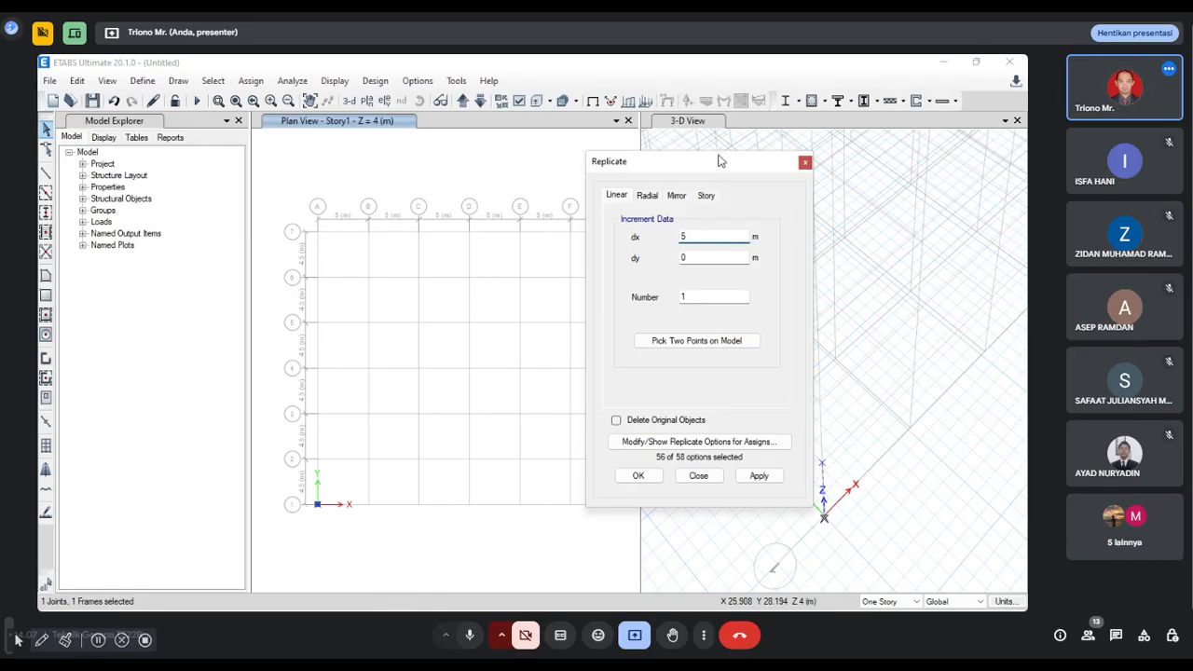
drag(718, 164, 855, 148)
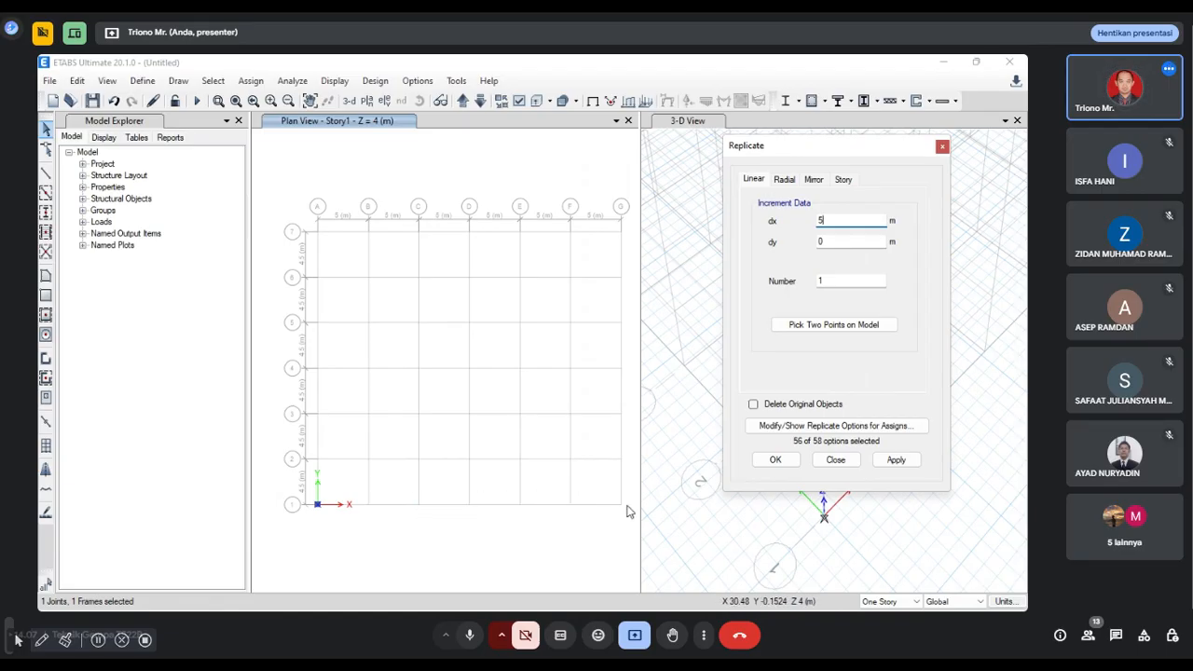
drag(841, 281, 815, 281)
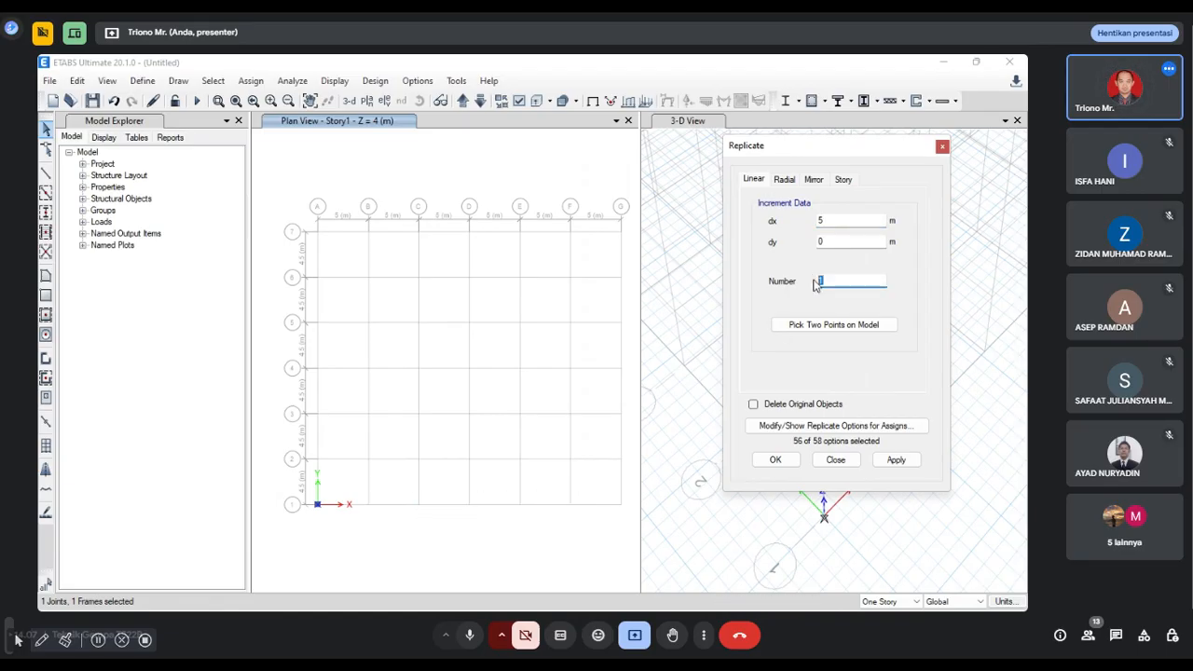
text(6)
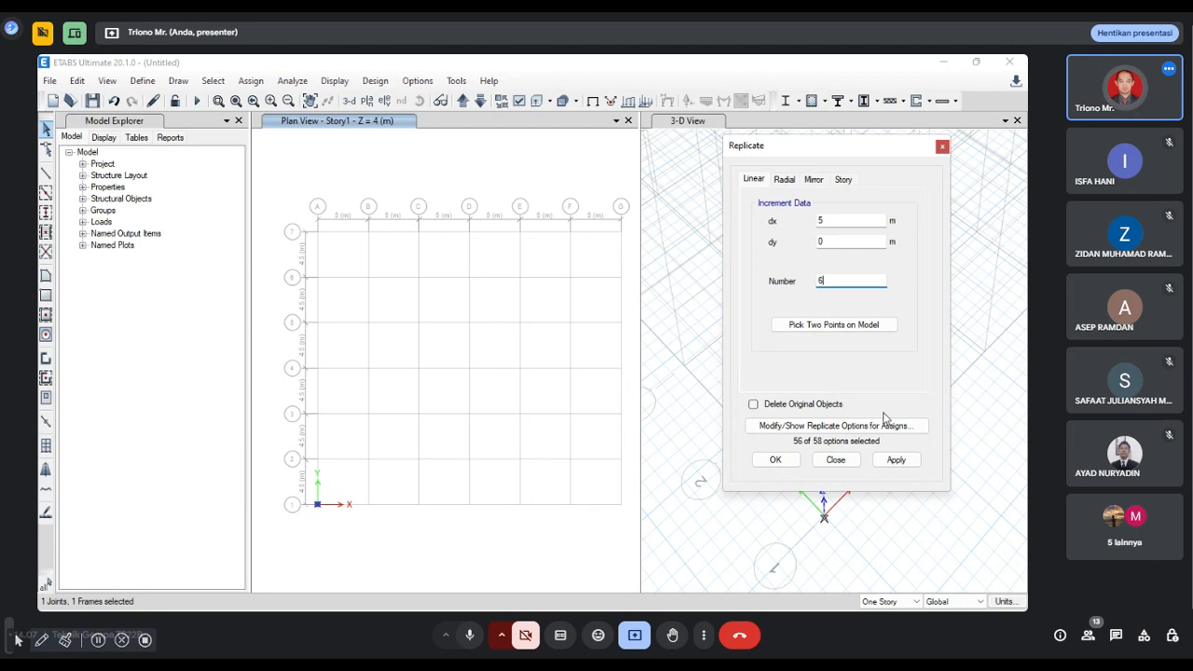
click(898, 461)
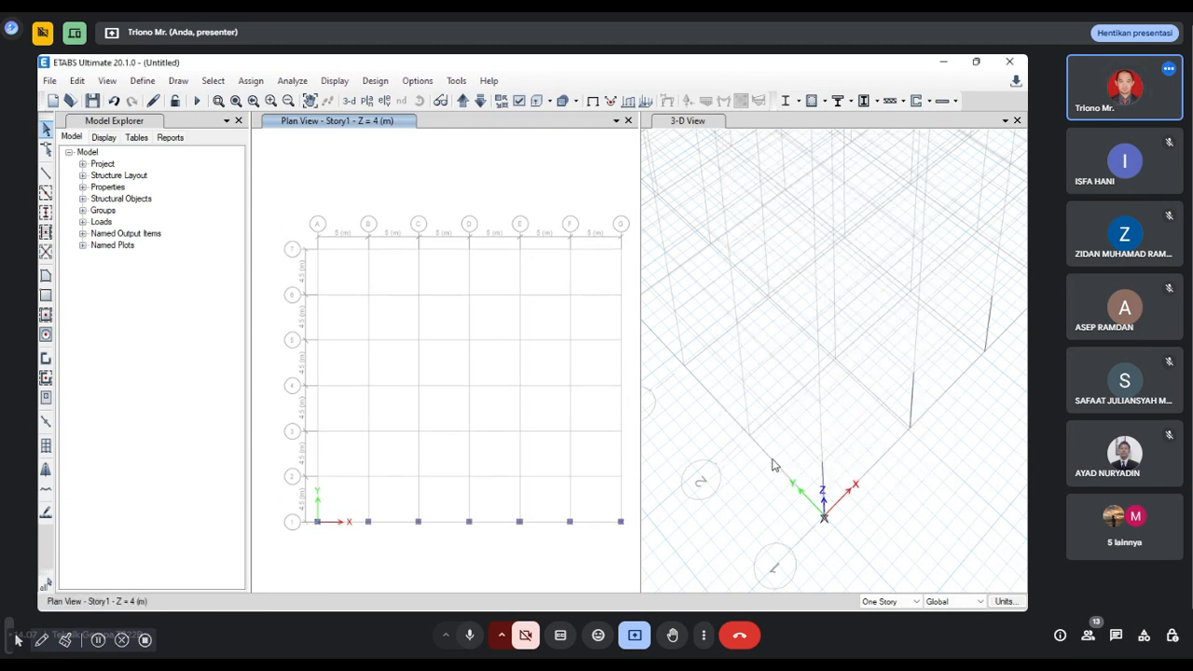
Step: Select all columns on grid line 1 and replicate them linearly with dx 0 m, dy 4.5 m, and 6 copies
scroll(854, 454, down, 4)
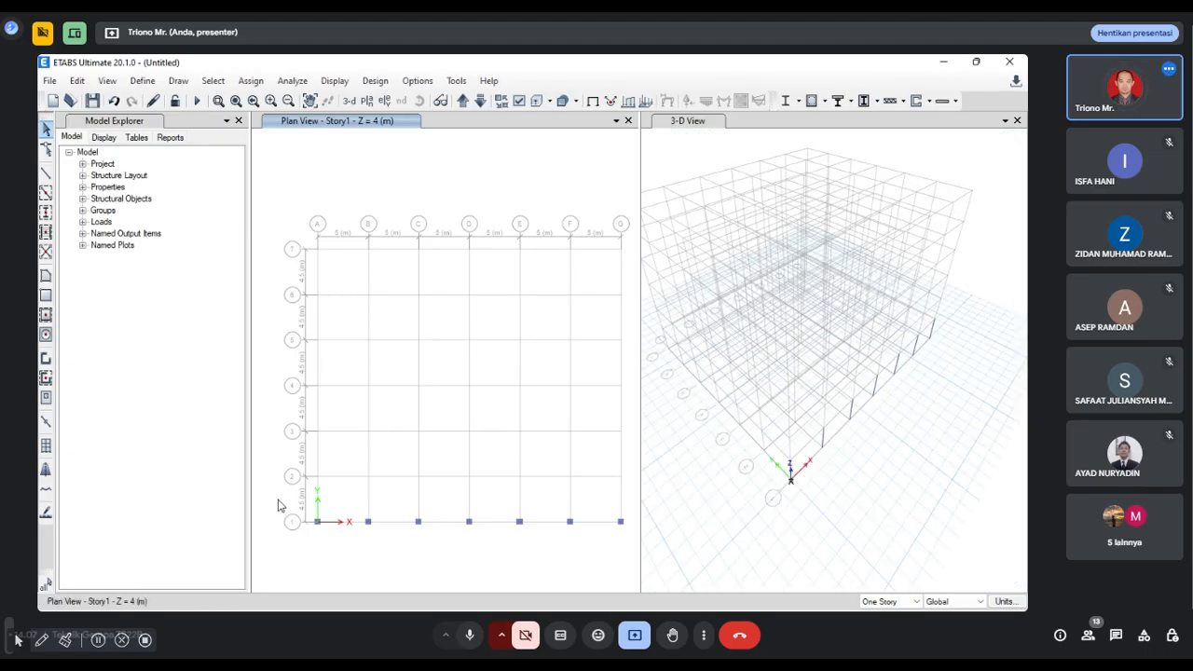
drag(287, 502, 627, 548)
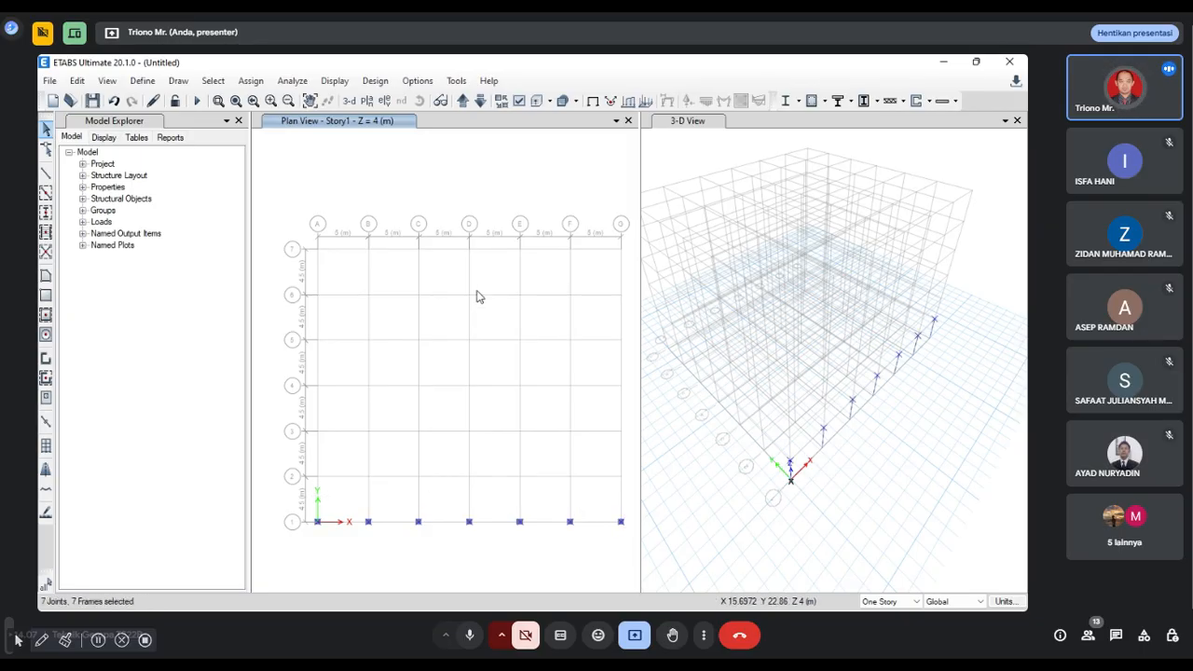
click(77, 82)
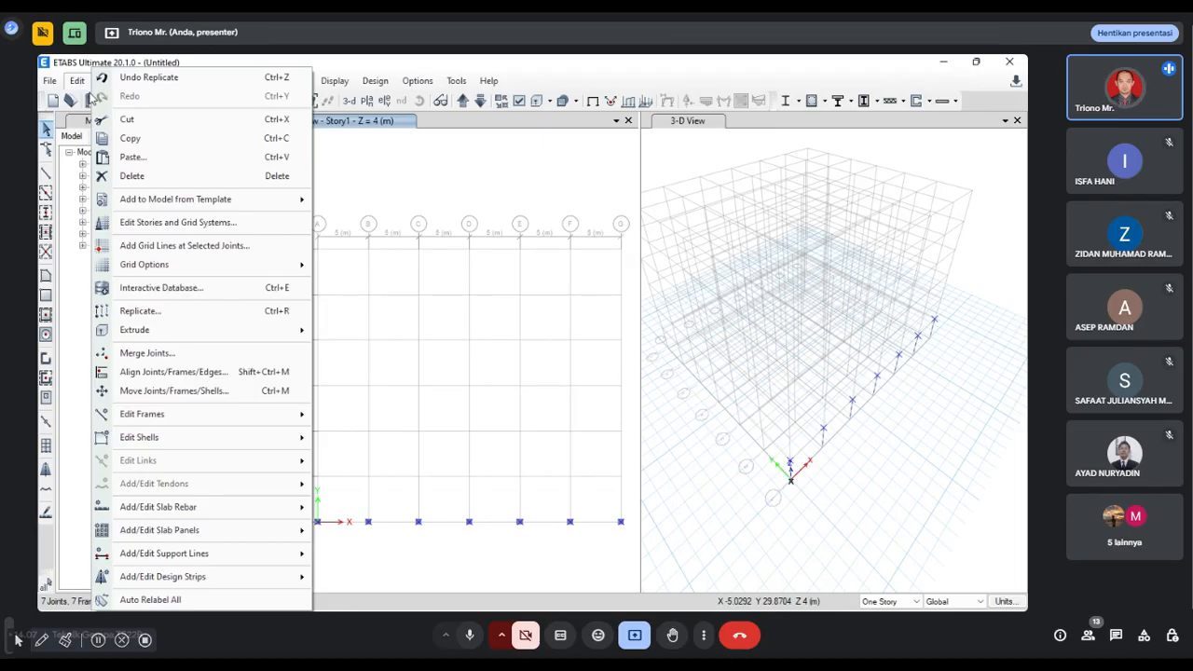
click(154, 311)
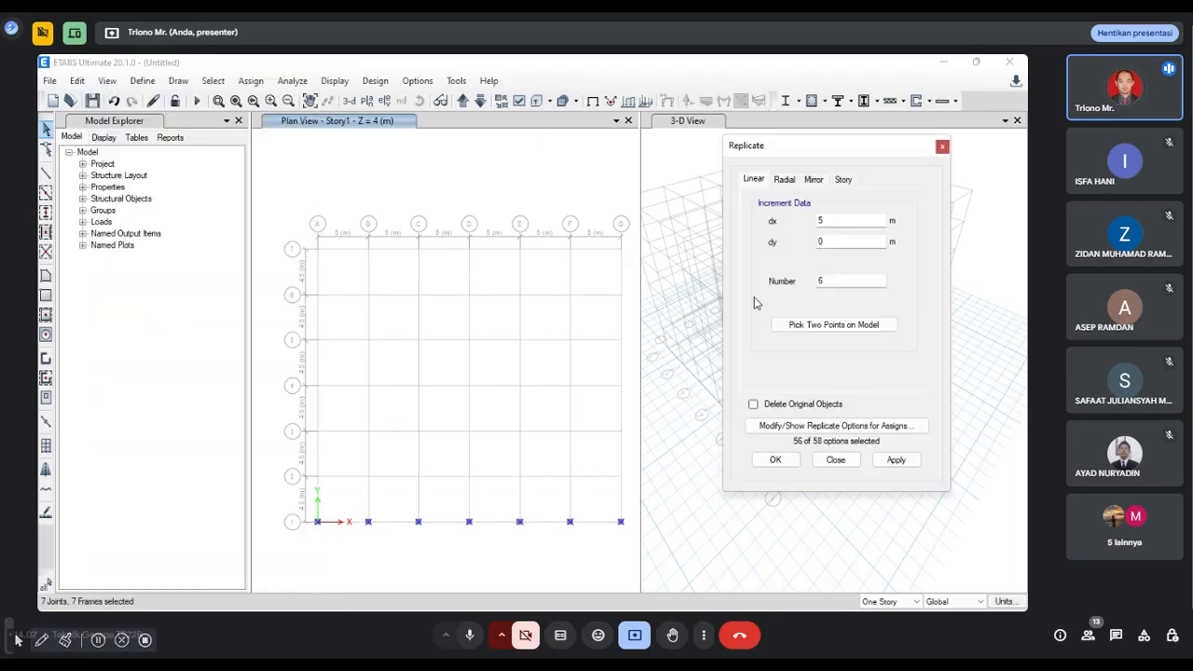
drag(837, 219, 791, 220)
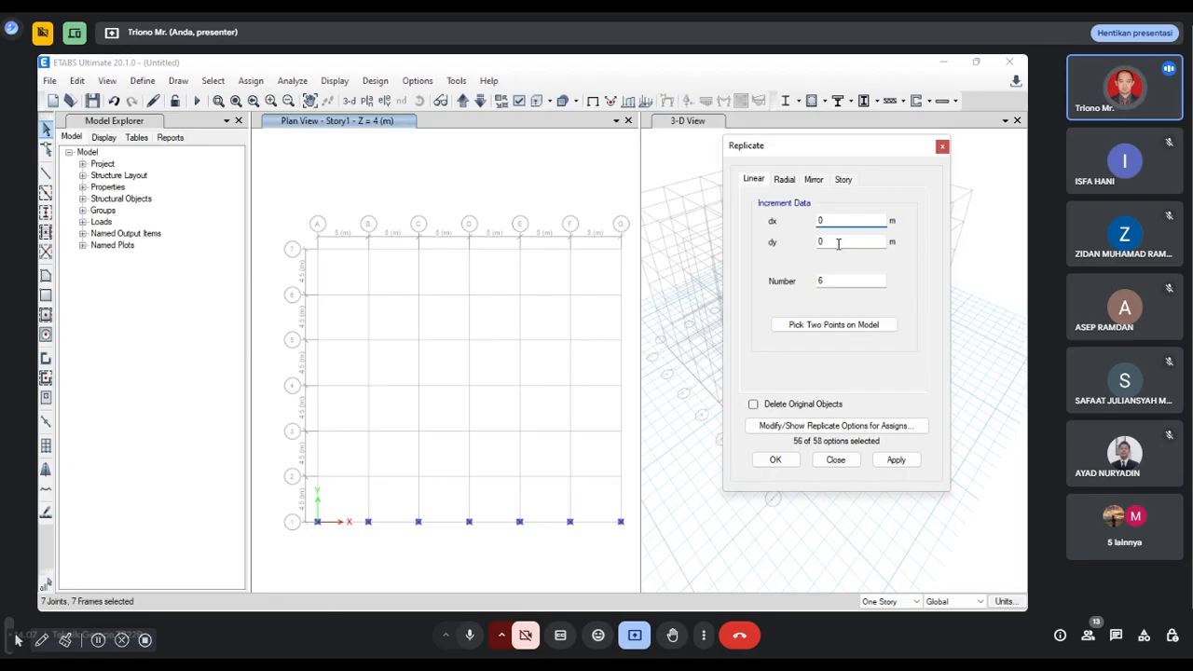
drag(838, 243, 804, 245)
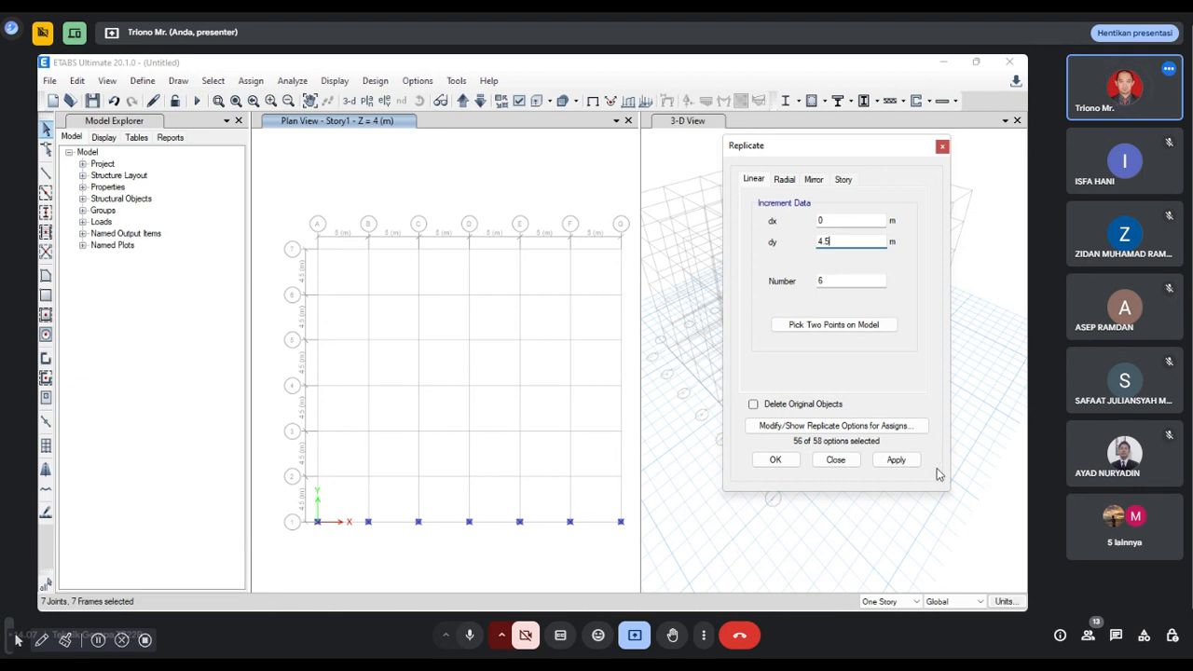
click(897, 462)
click(775, 460)
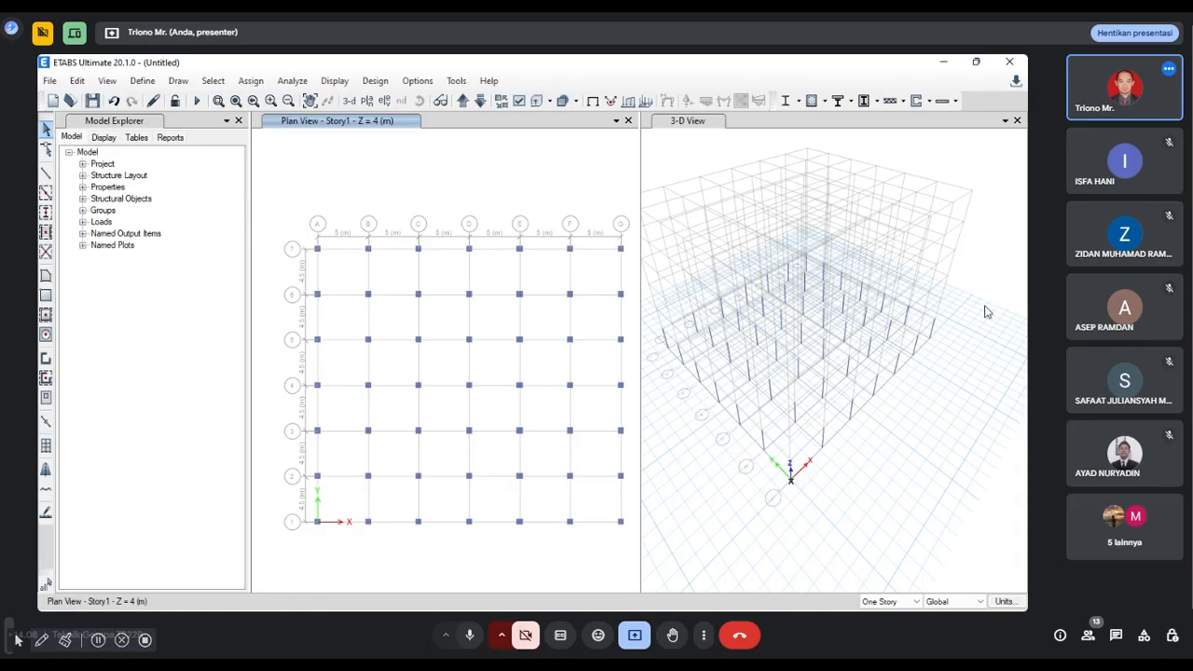
click(985, 178)
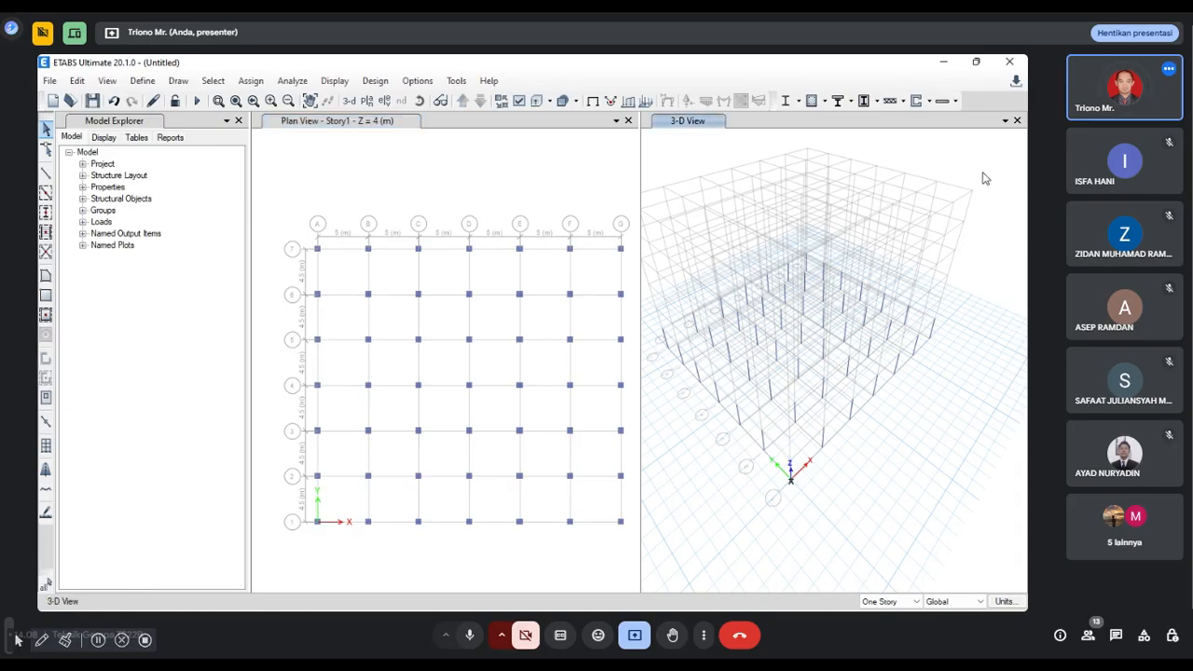
scroll(986, 178, down, 4)
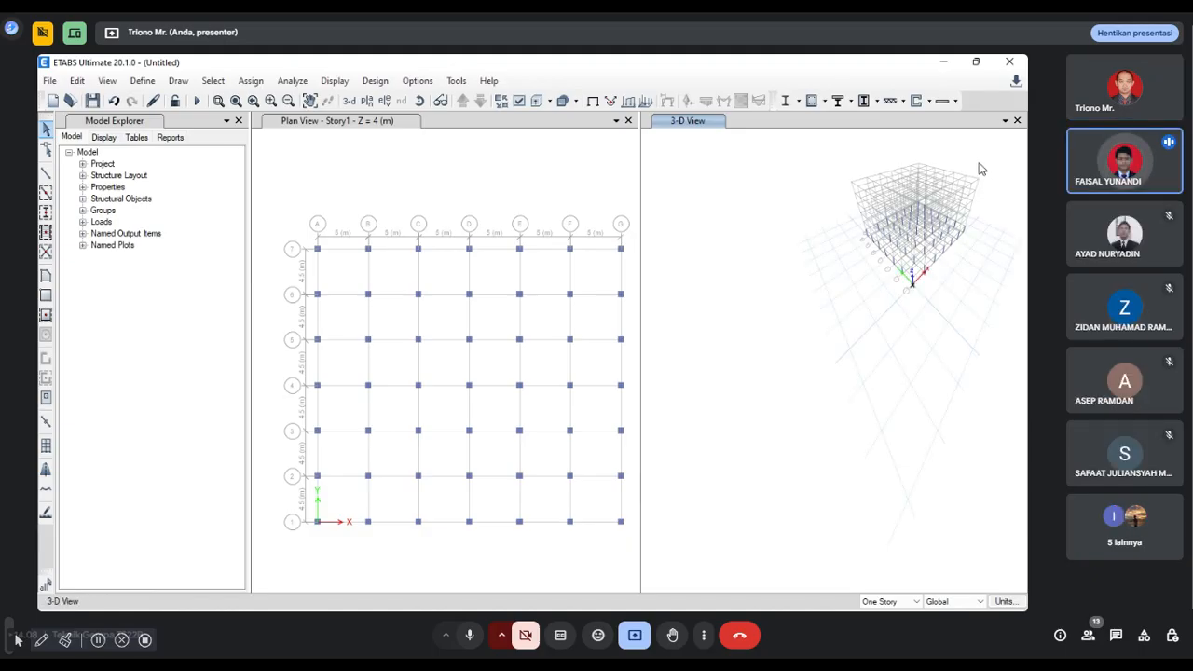
scroll(980, 167, up, 4)
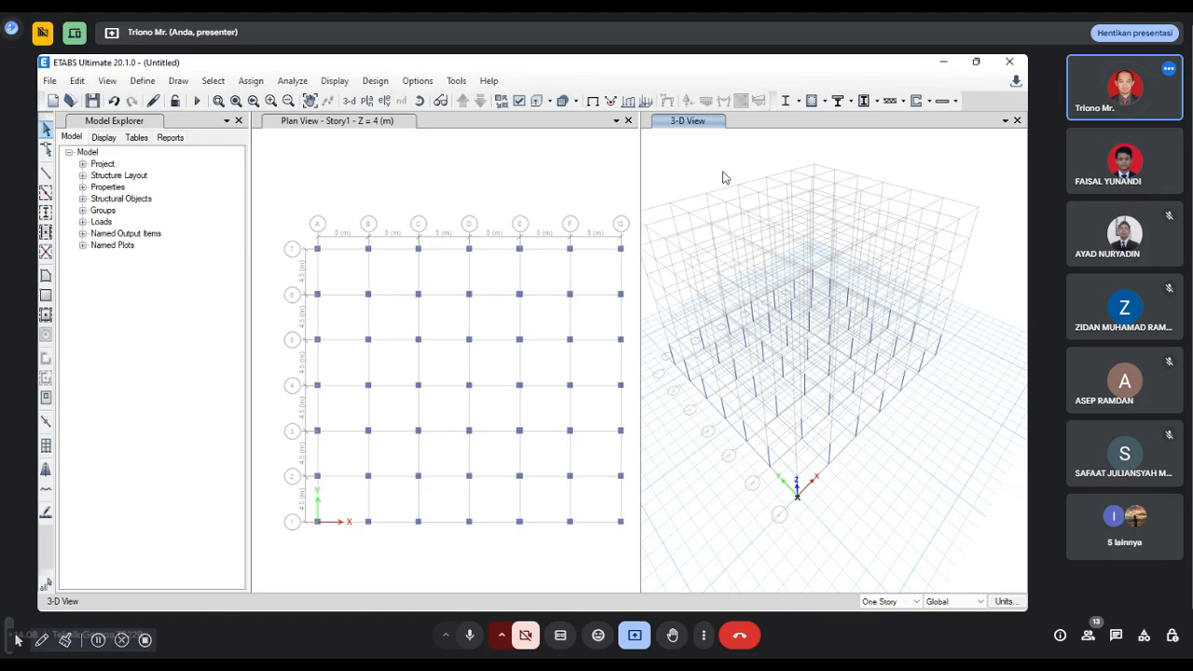
scroll(724, 177, down, 4)
scroll(687, 169, up, 4)
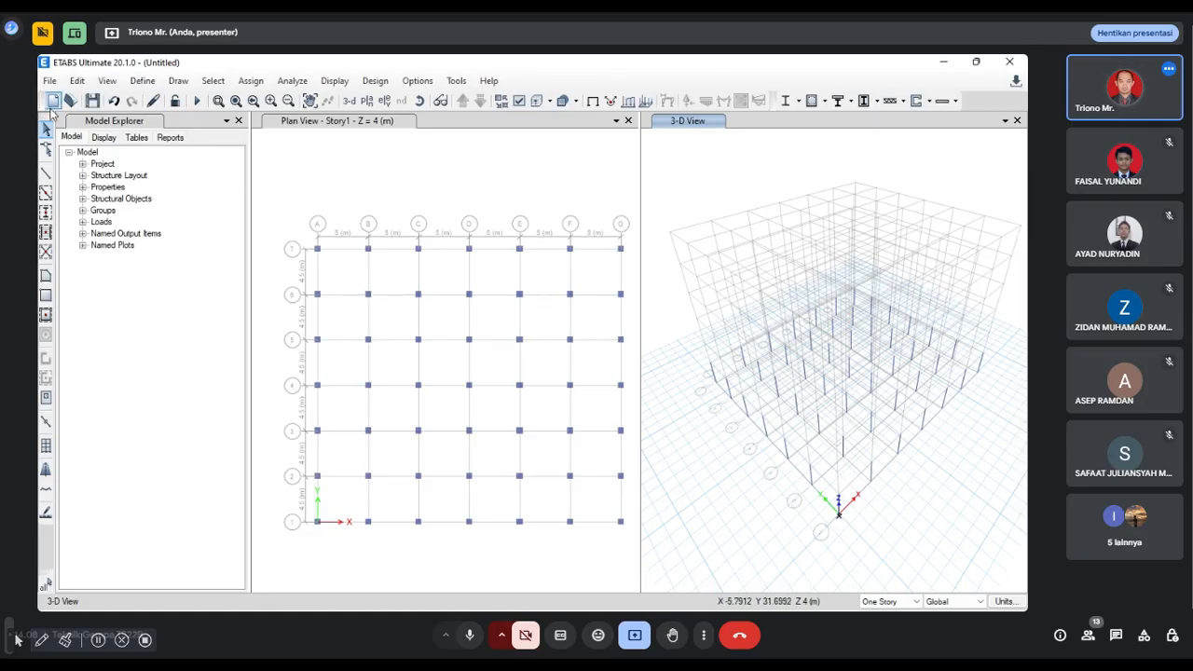
Step: Quick-draw a B1 300x600 beam on grid line 1 between A and B in the Story1 plan, then leave drawing mode
click(46, 193)
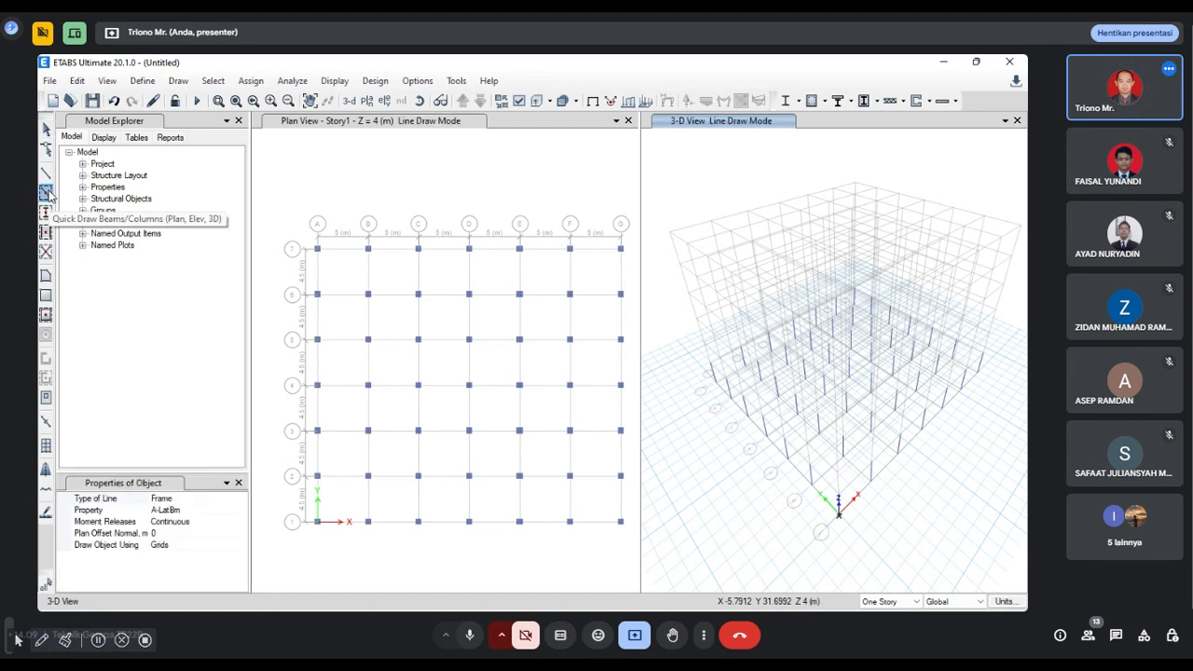
click(195, 512)
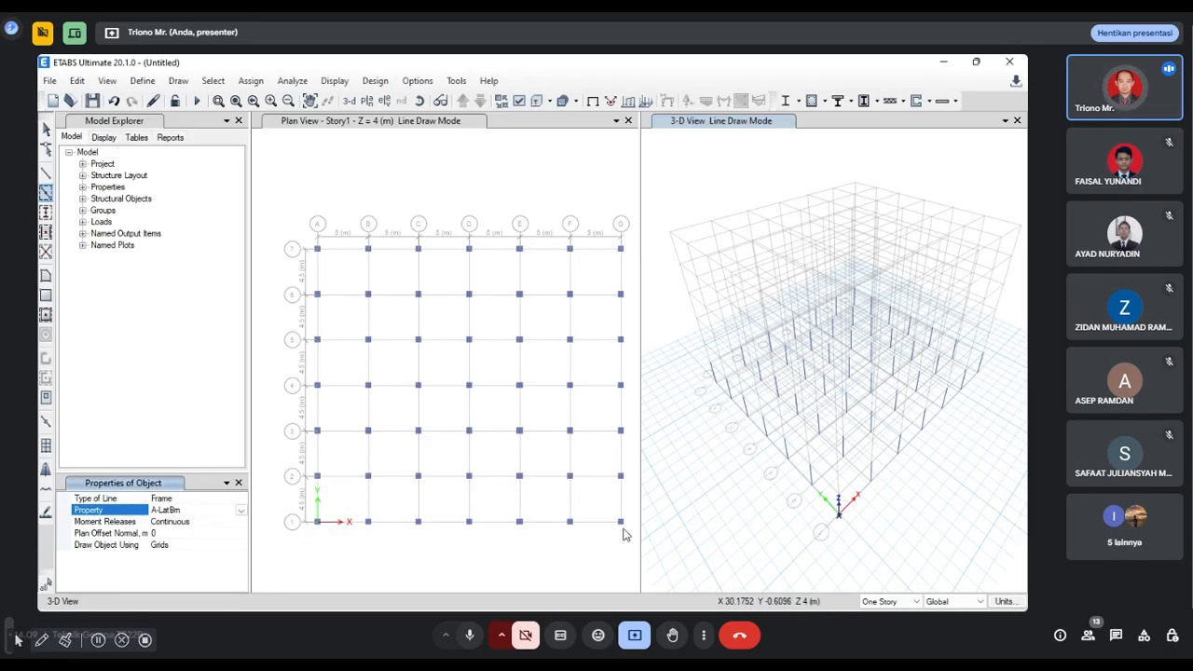
click(241, 512)
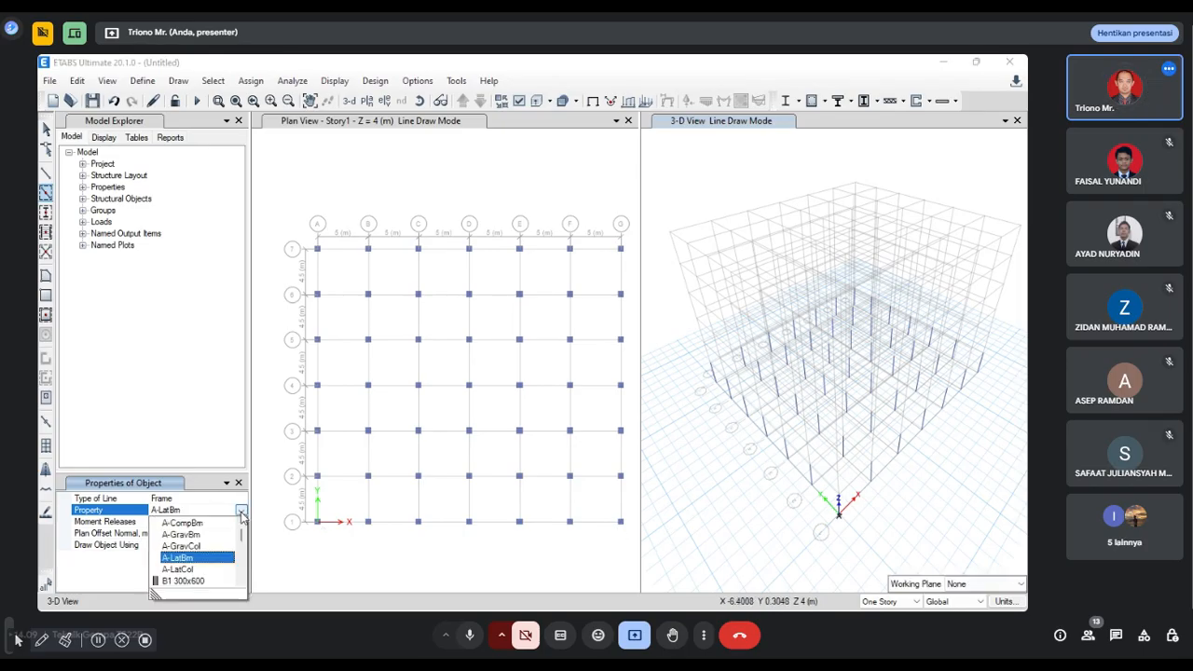
click(193, 581)
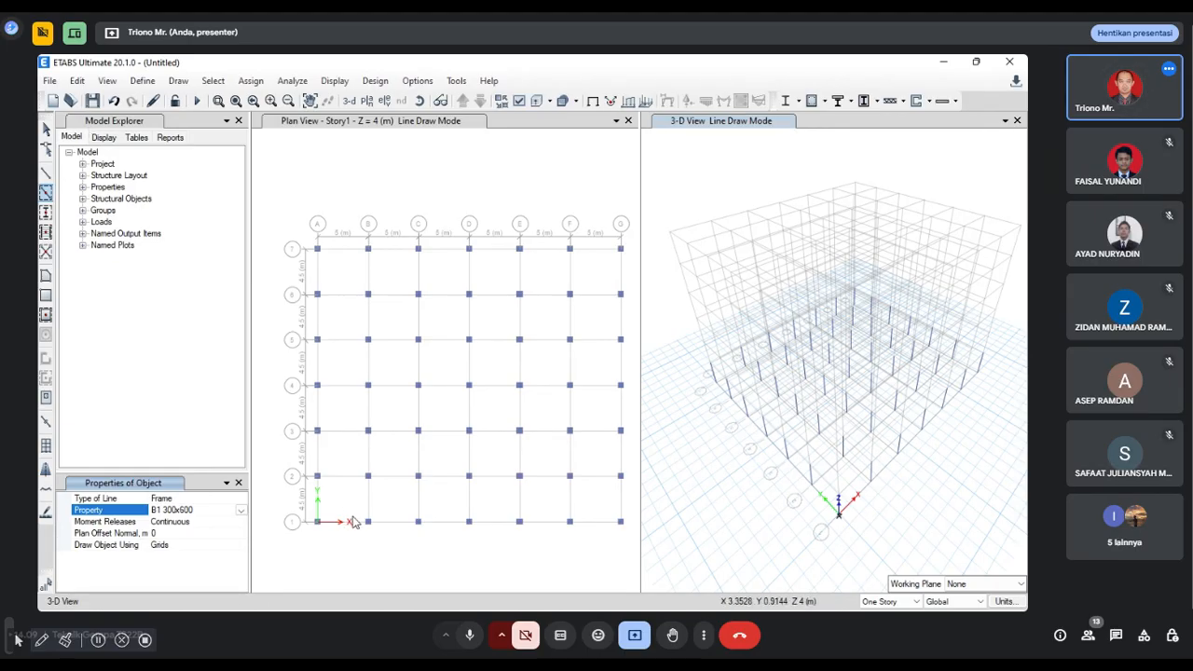
click(348, 525)
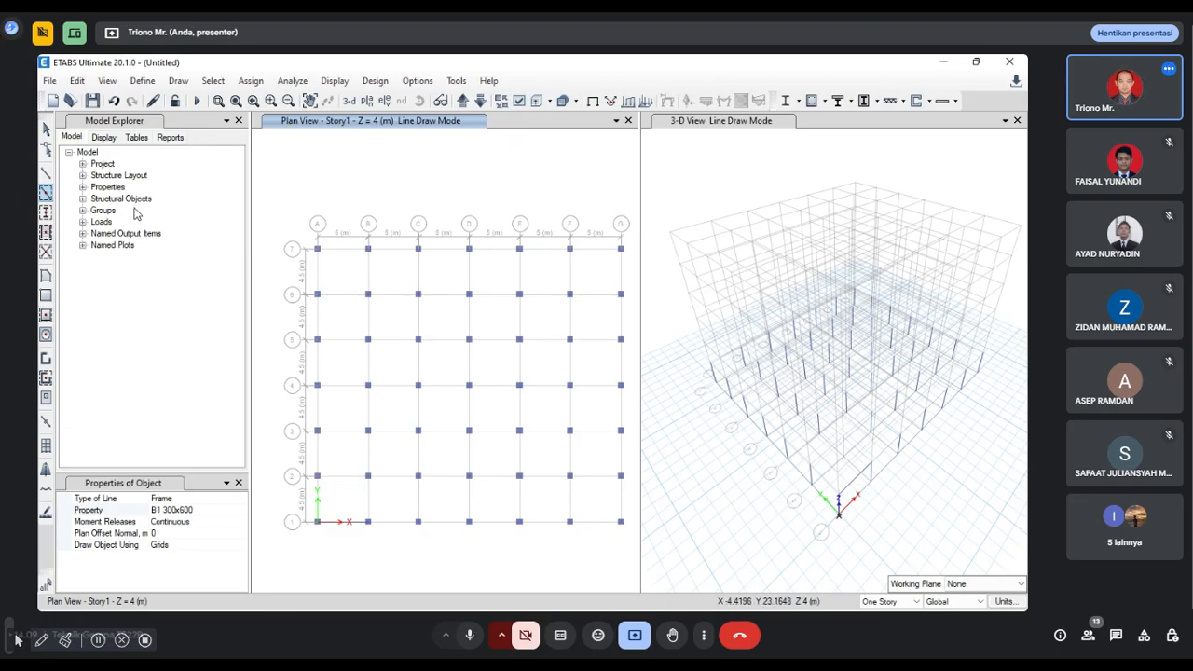
click(45, 129)
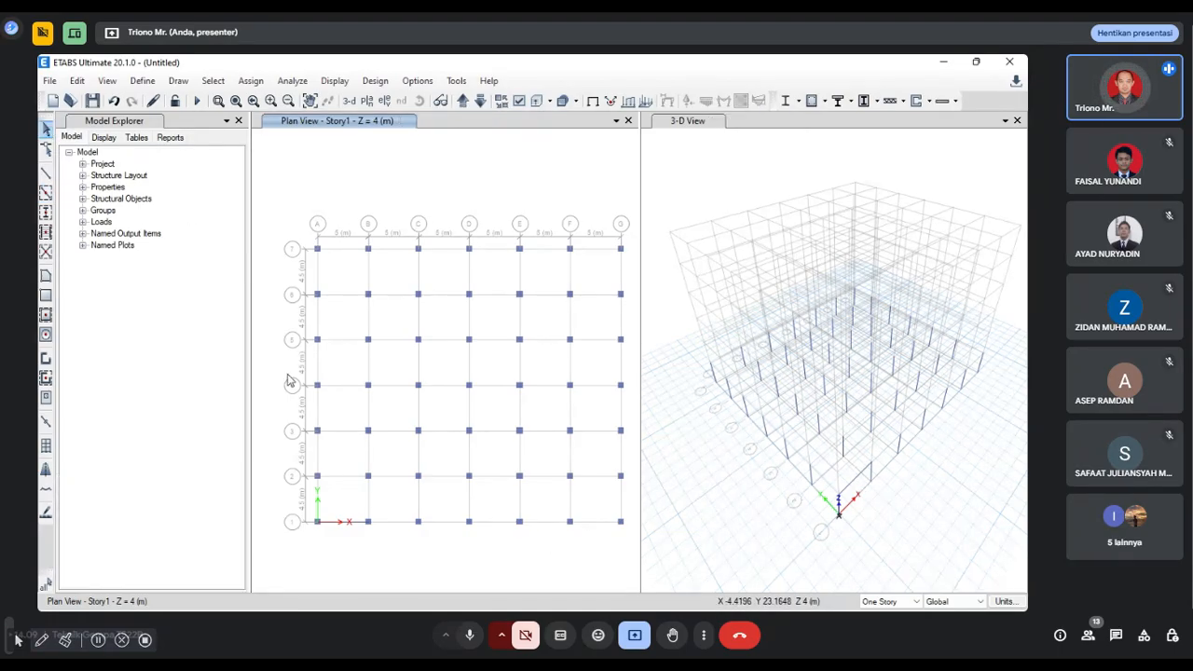
Step: Replicate the beam between A and B on grid line 1 linearly with dx 5 m, dy 0 m, and 5 copies
click(342, 511)
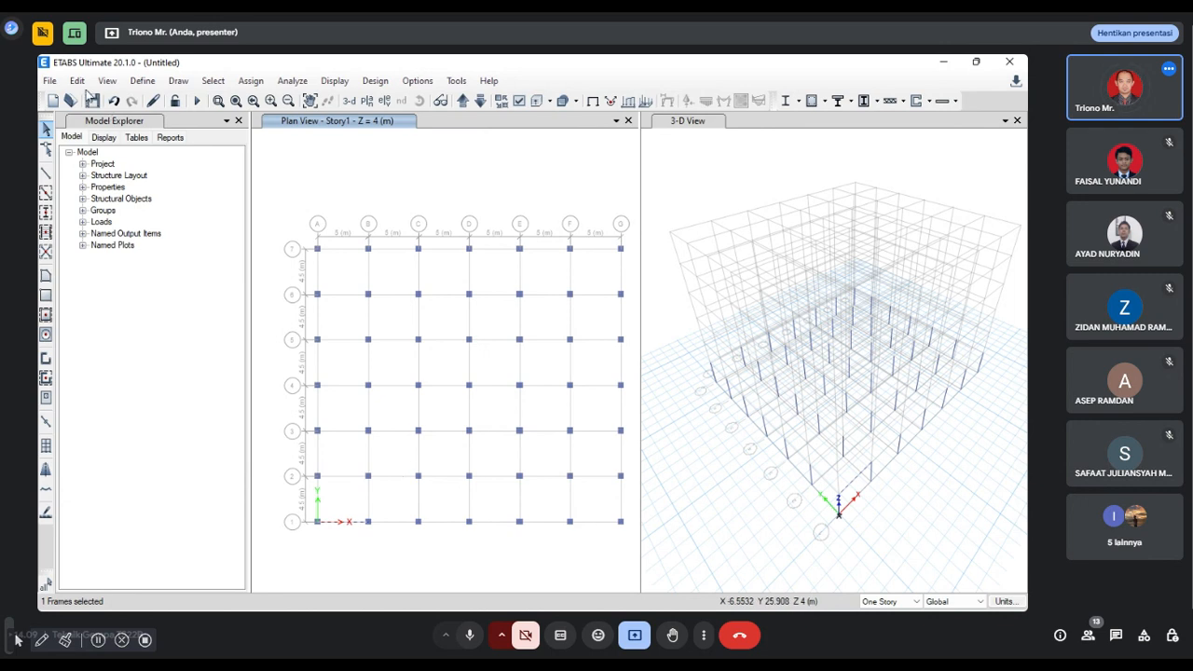
click(78, 80)
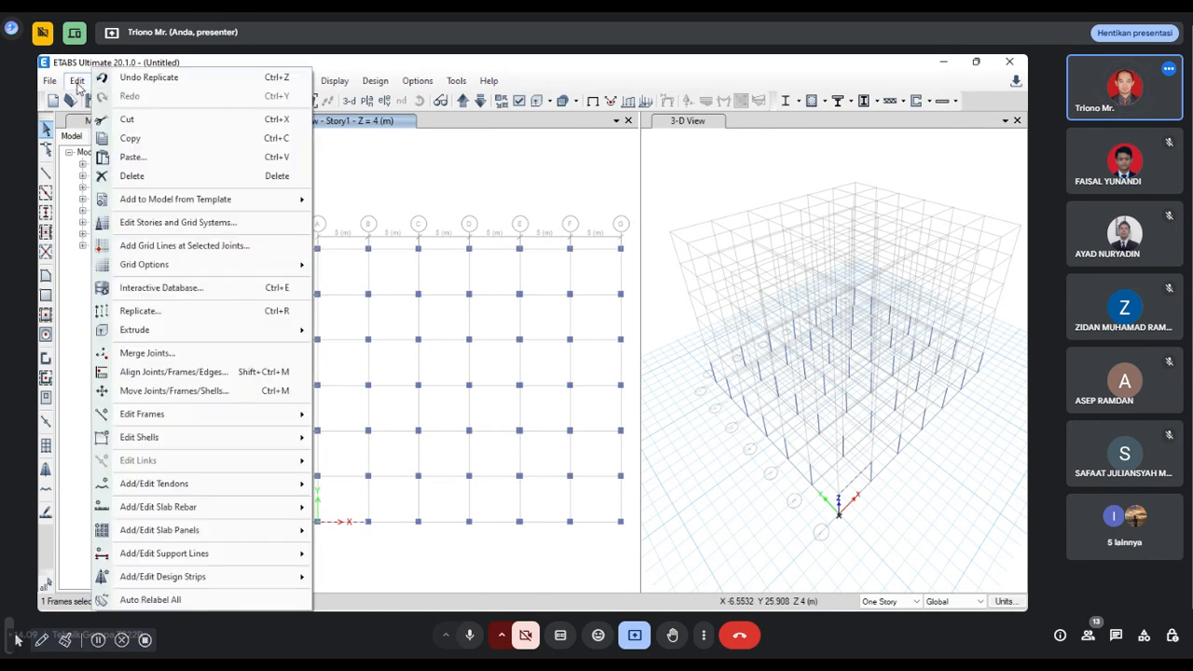
click(157, 314)
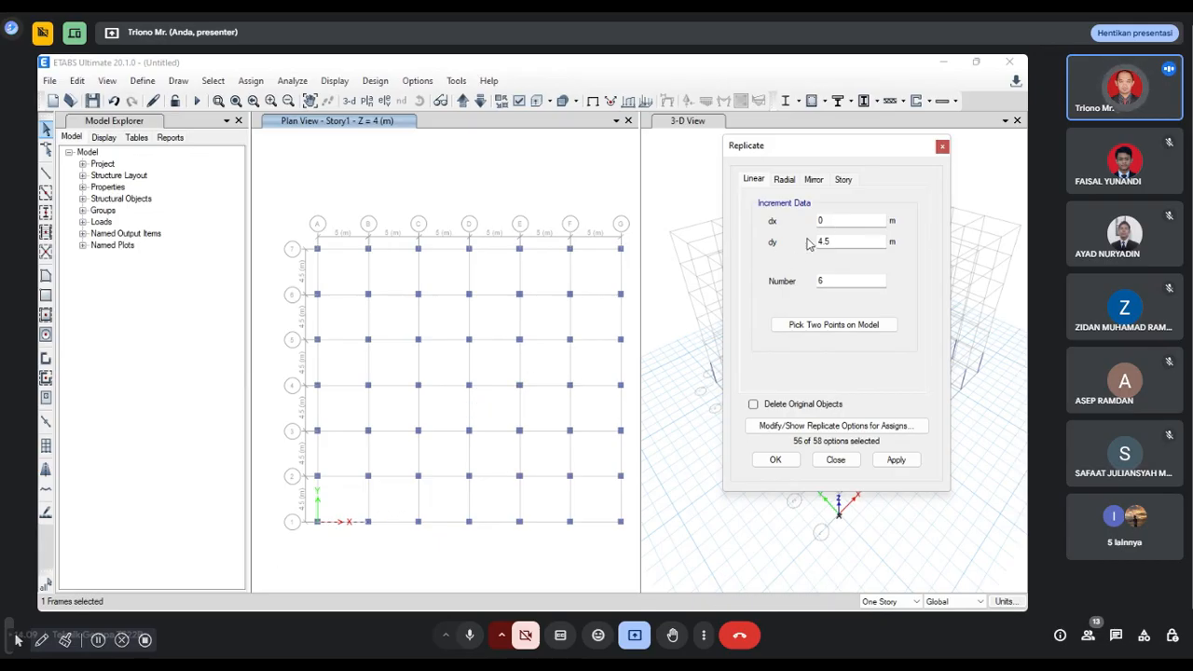
drag(836, 221, 819, 241)
text(0)
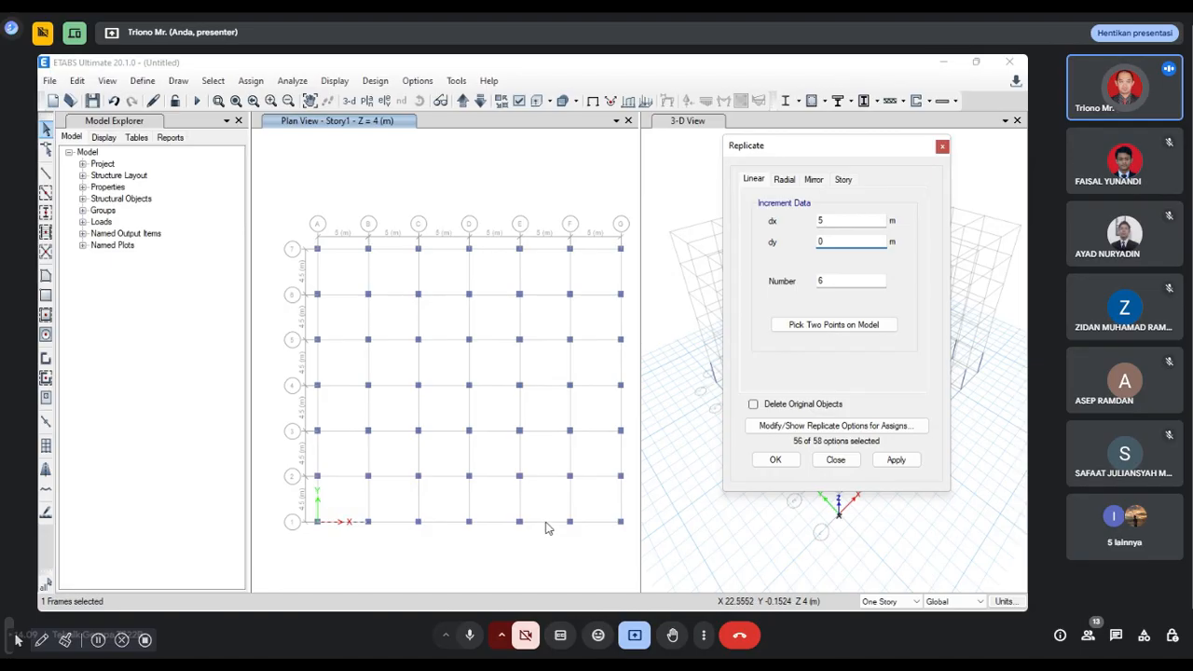
drag(850, 281, 812, 289)
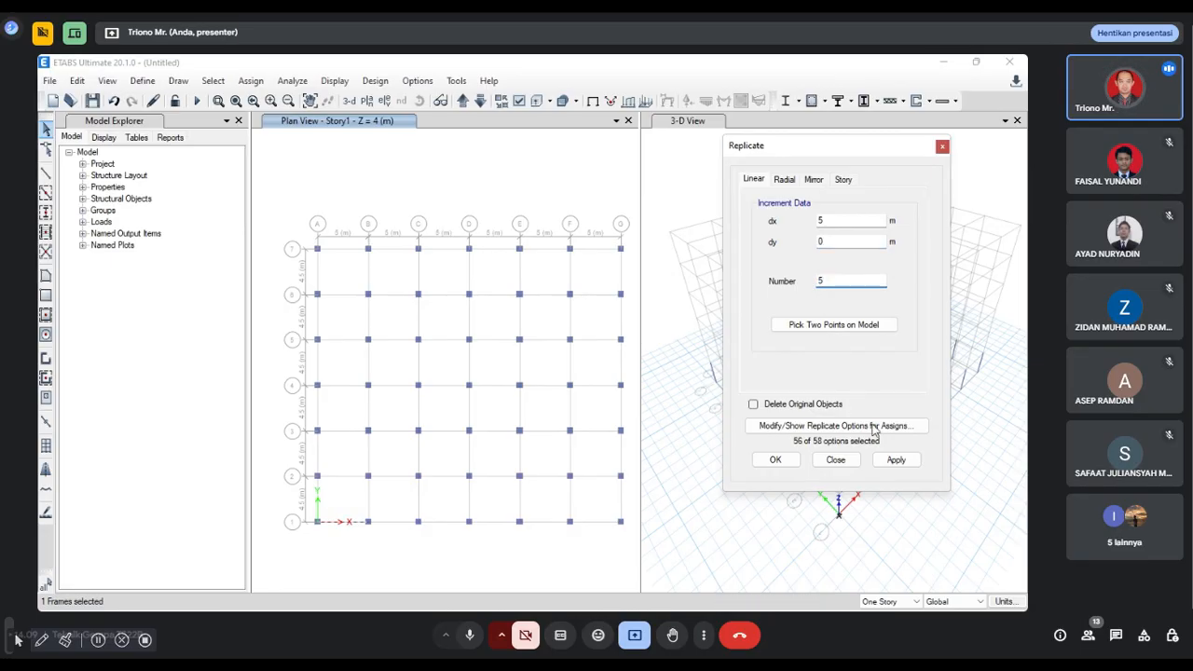
click(901, 462)
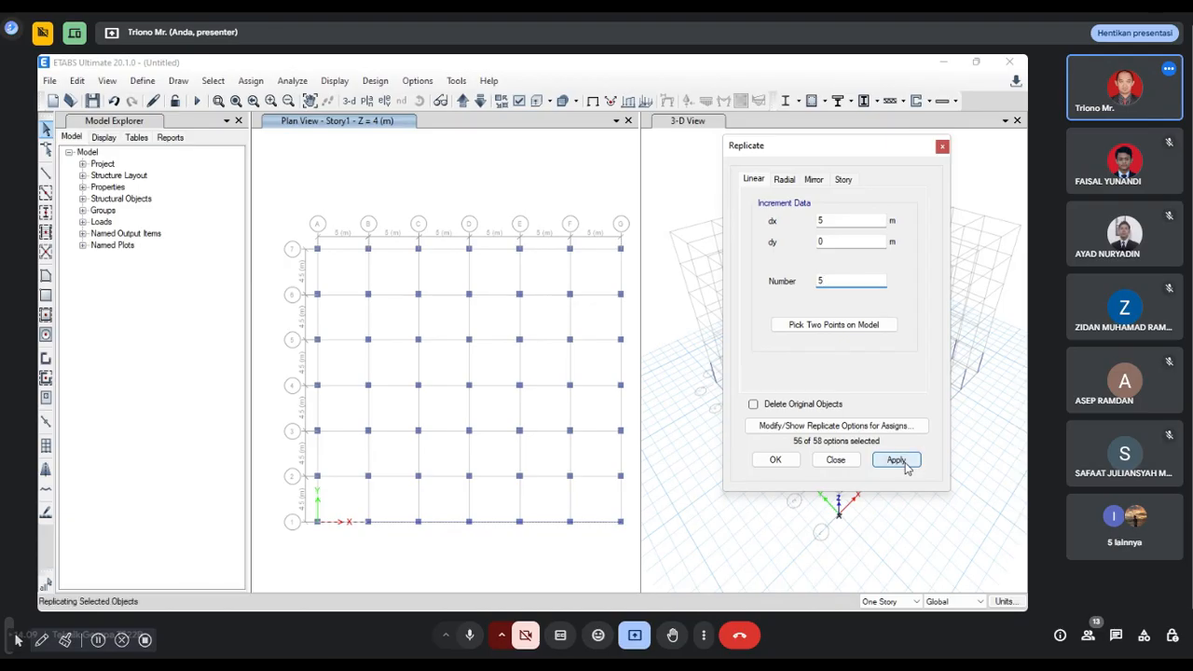
click(775, 460)
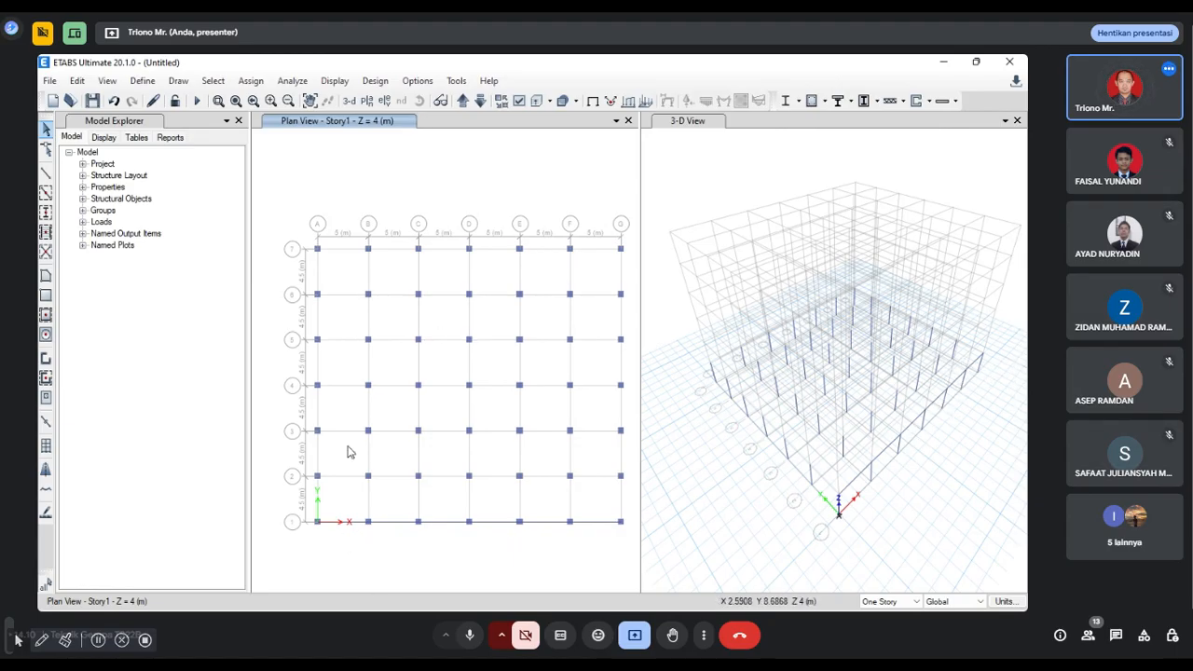
Step: Select all beams with the B1 300x600 frame property
click(340, 519)
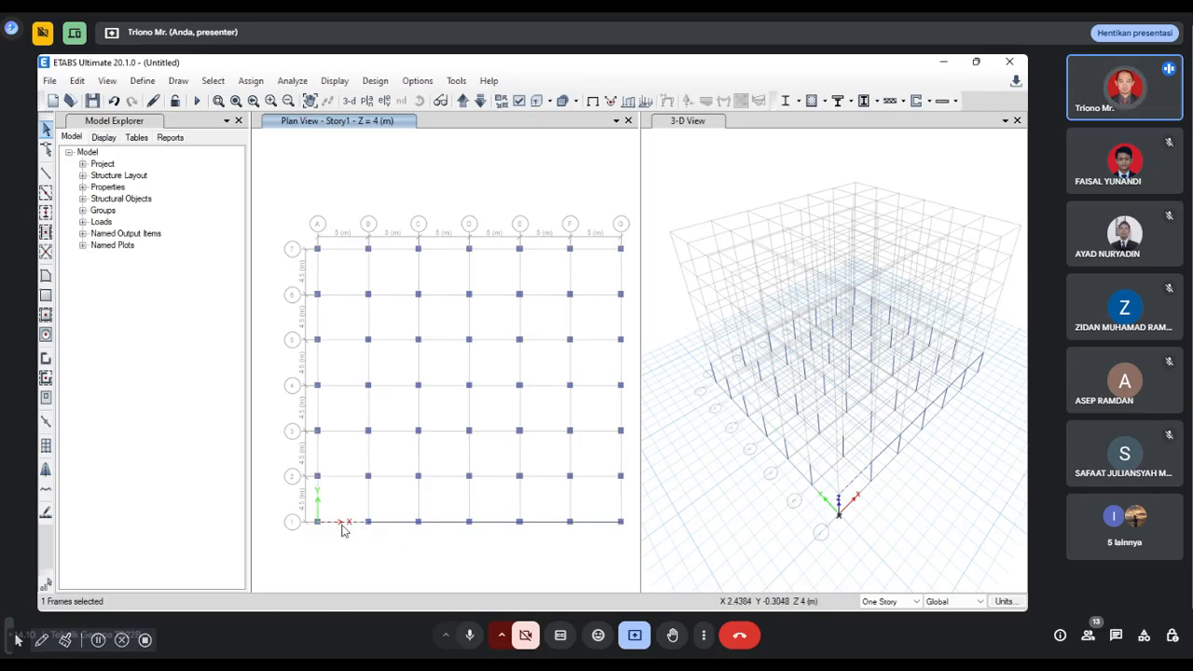
click(214, 81)
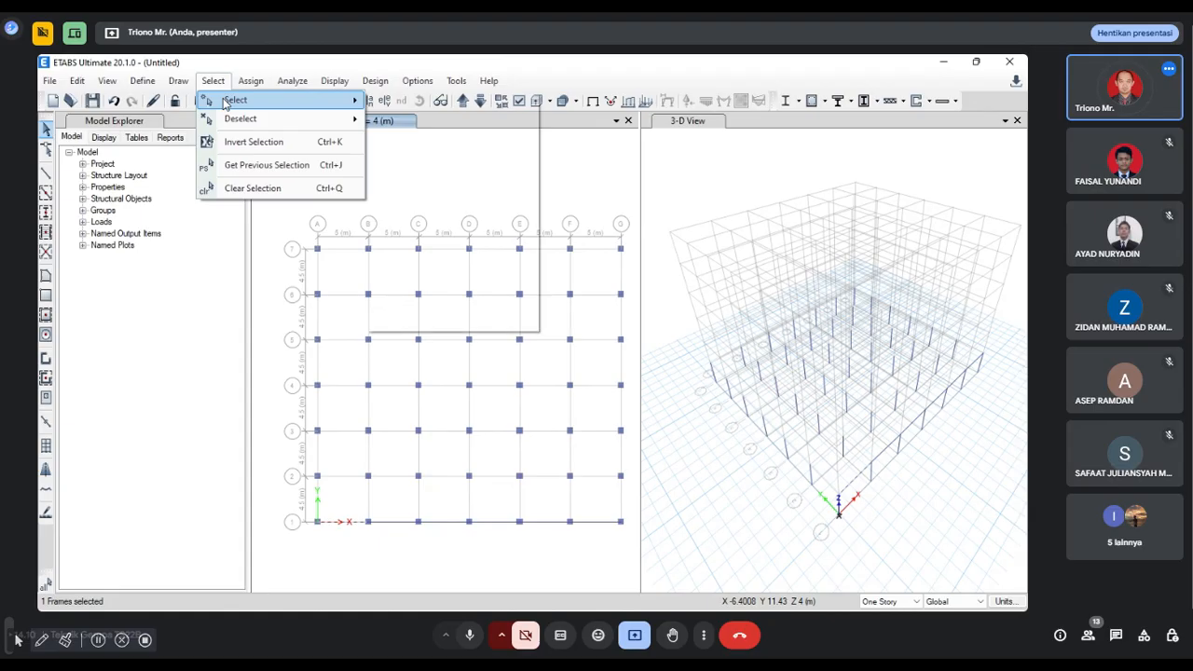
mouse_move(229, 101)
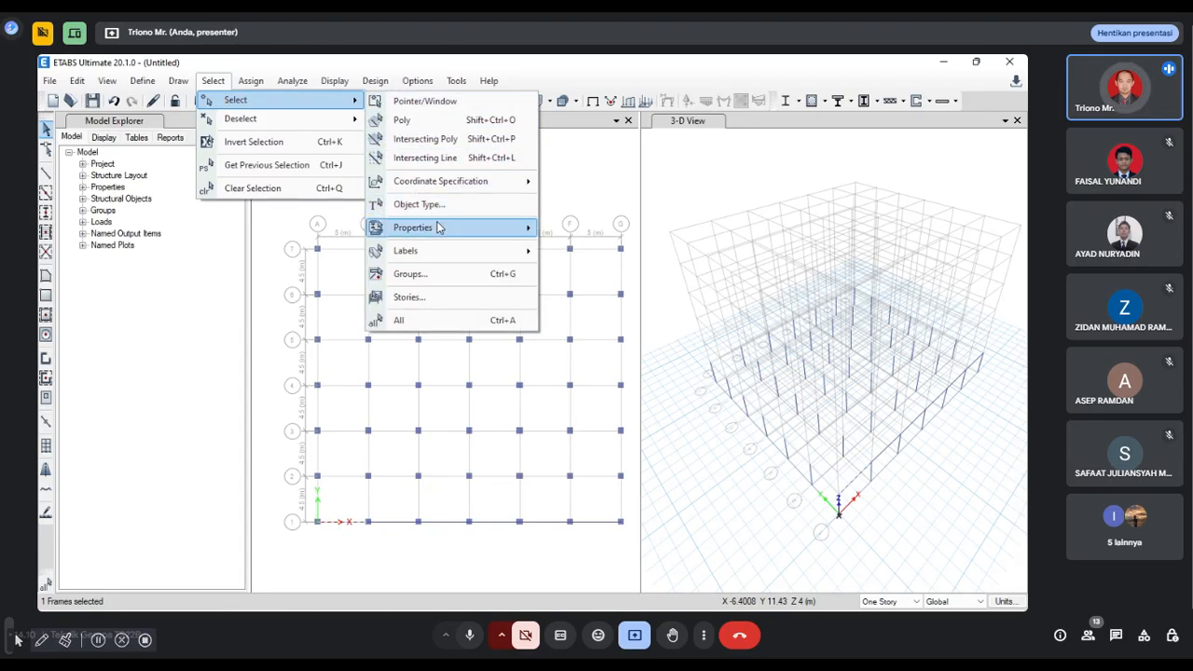
mouse_move(438, 228)
click(628, 250)
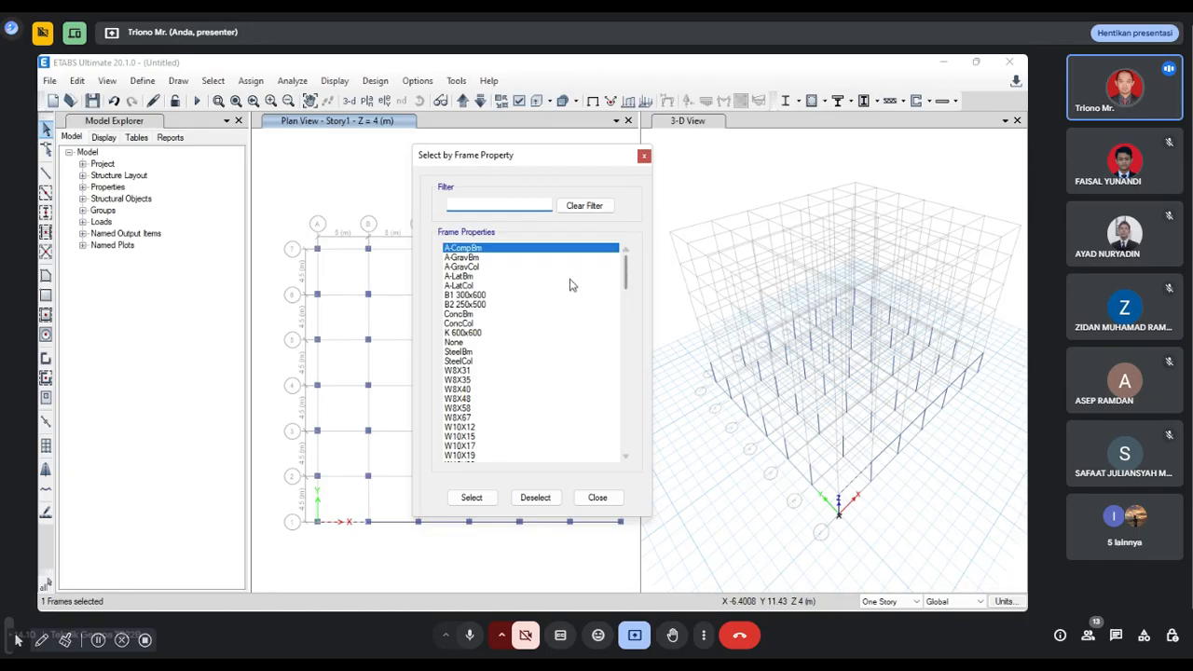
click(449, 297)
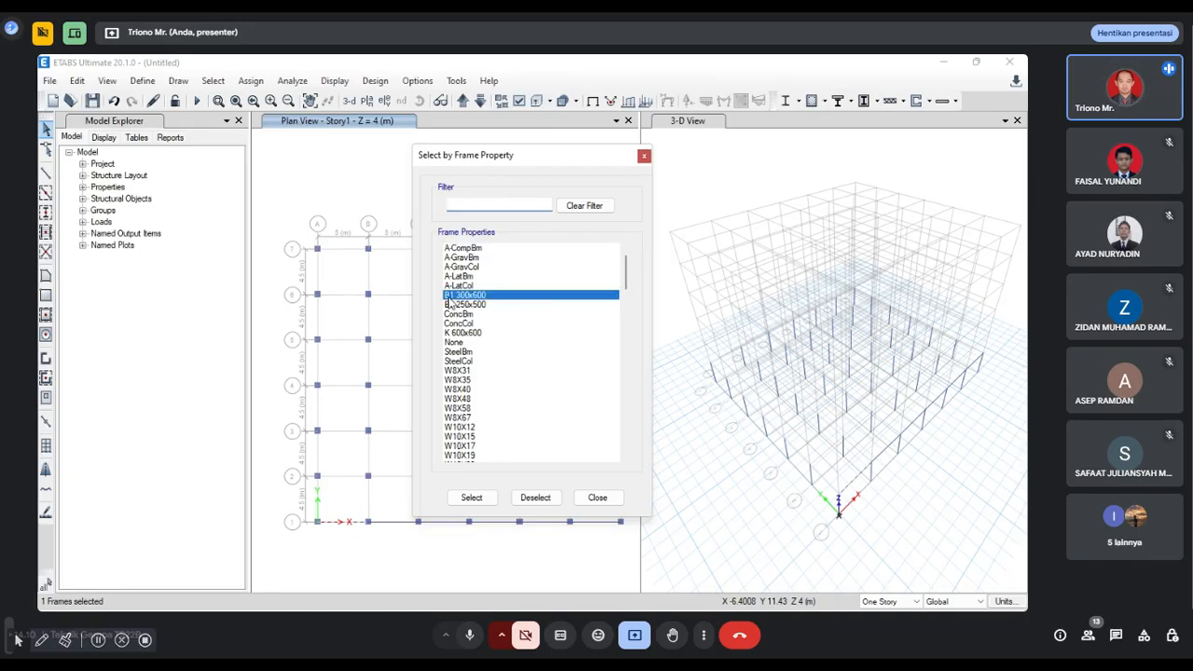
click(472, 498)
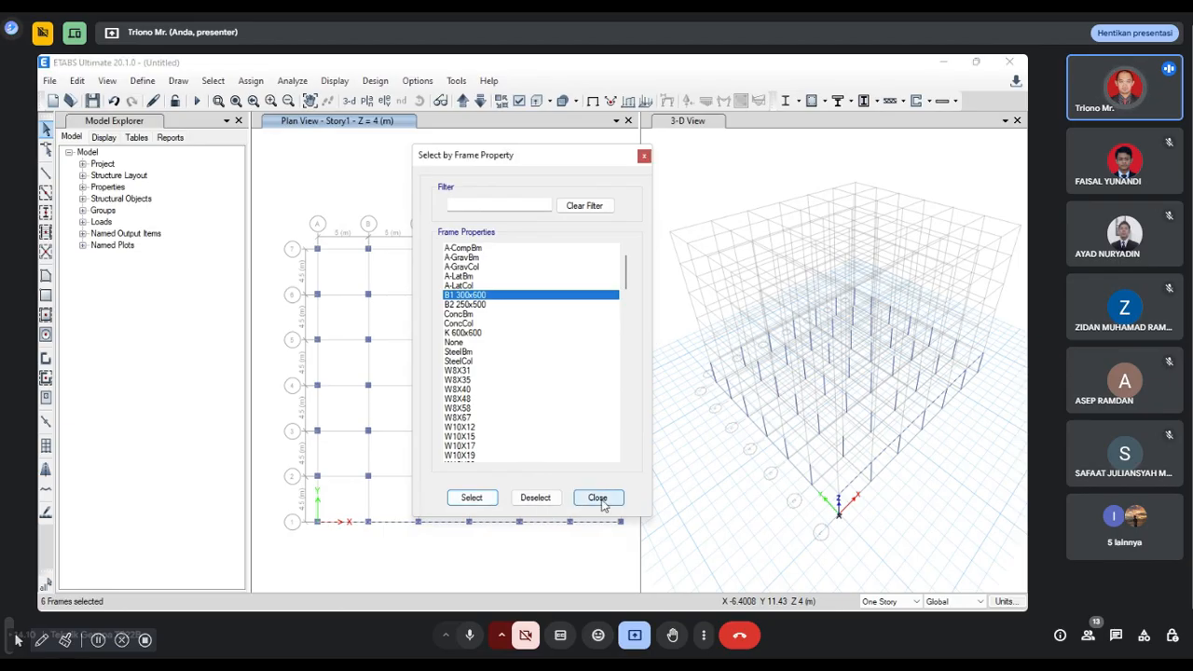
click(598, 498)
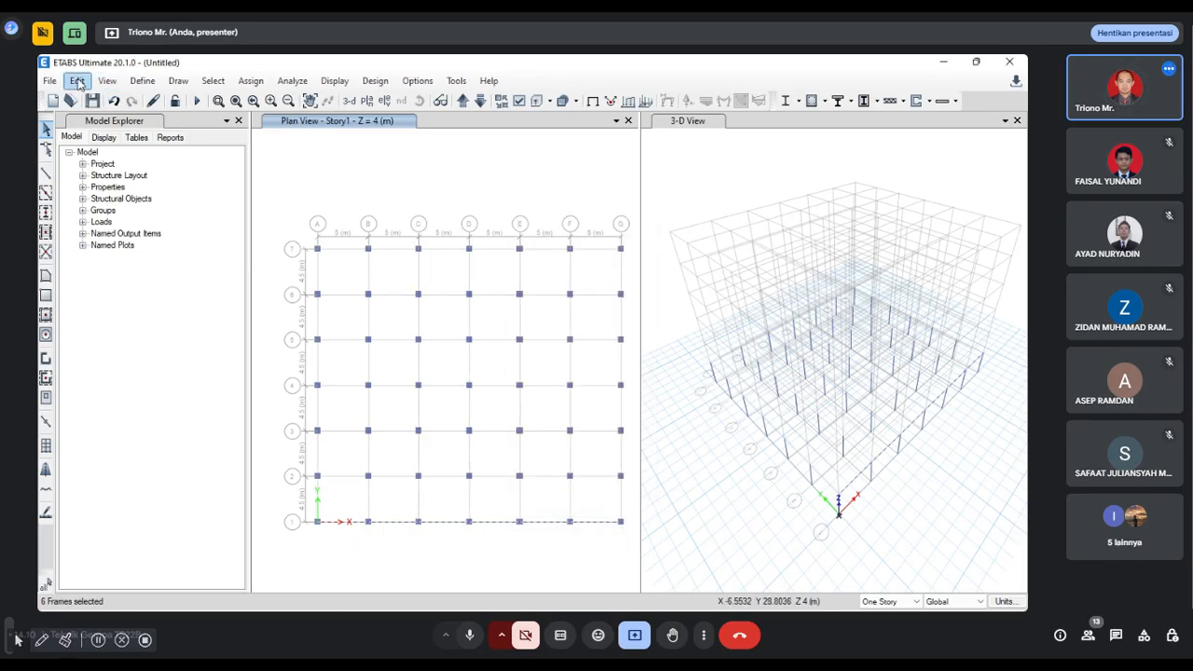
Step: Replicate the selected grid line 1 beams linearly with dx 0 m, dy 4.5 m, and 6 copies
click(77, 82)
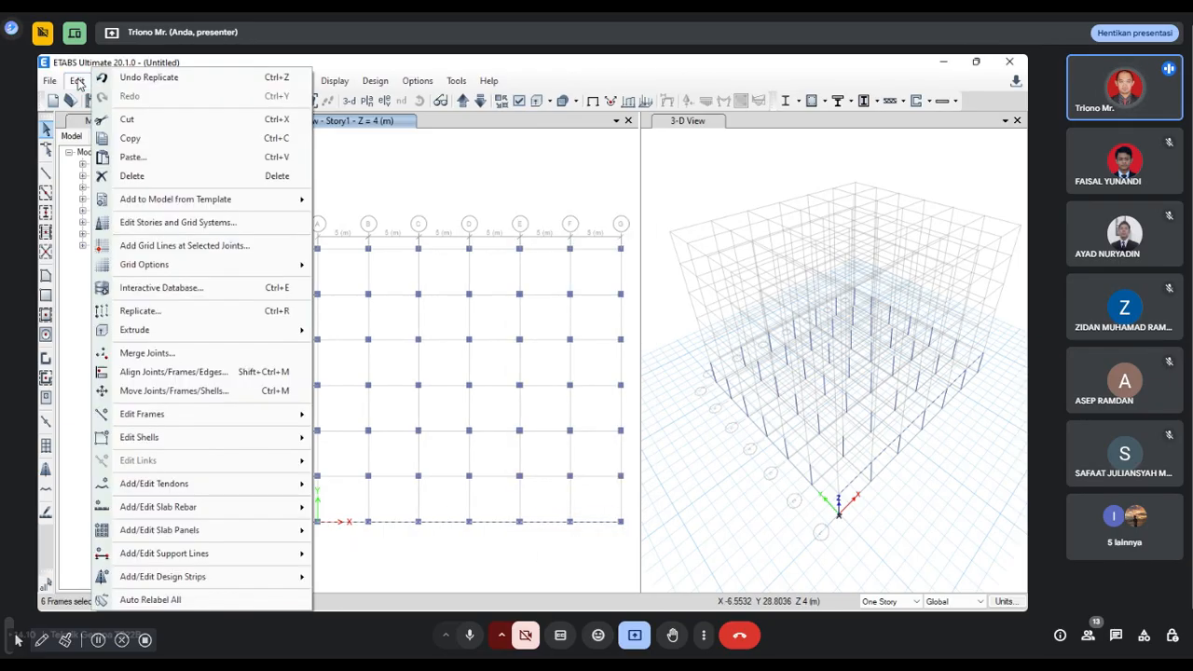
click(159, 317)
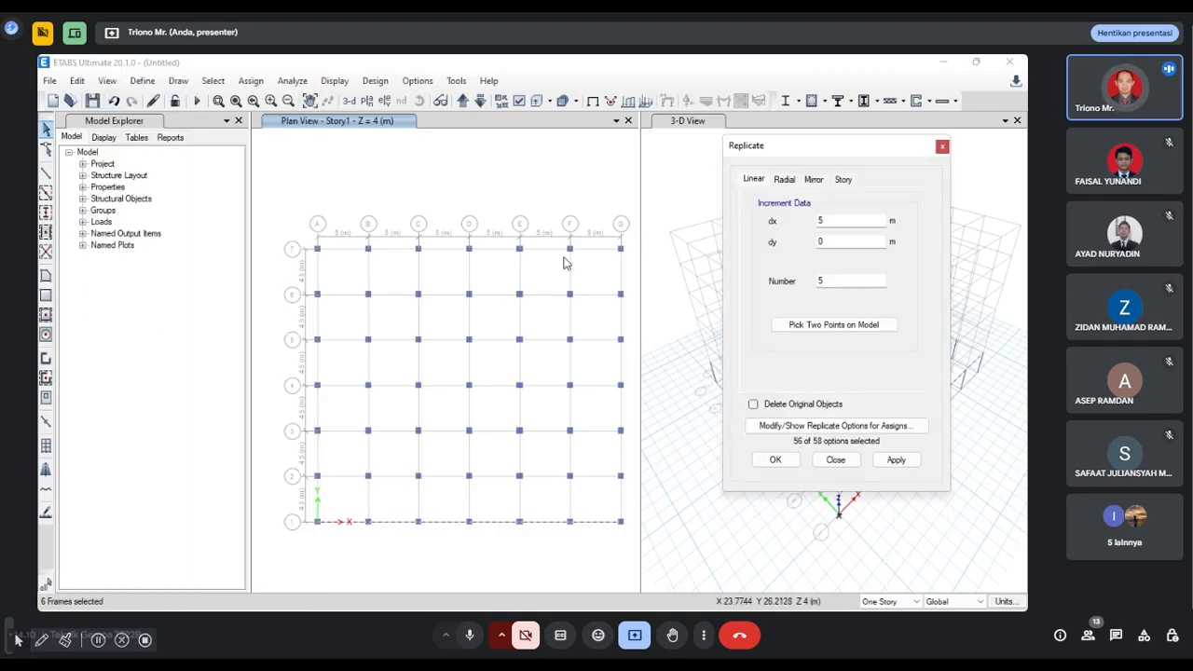
drag(848, 240, 810, 241)
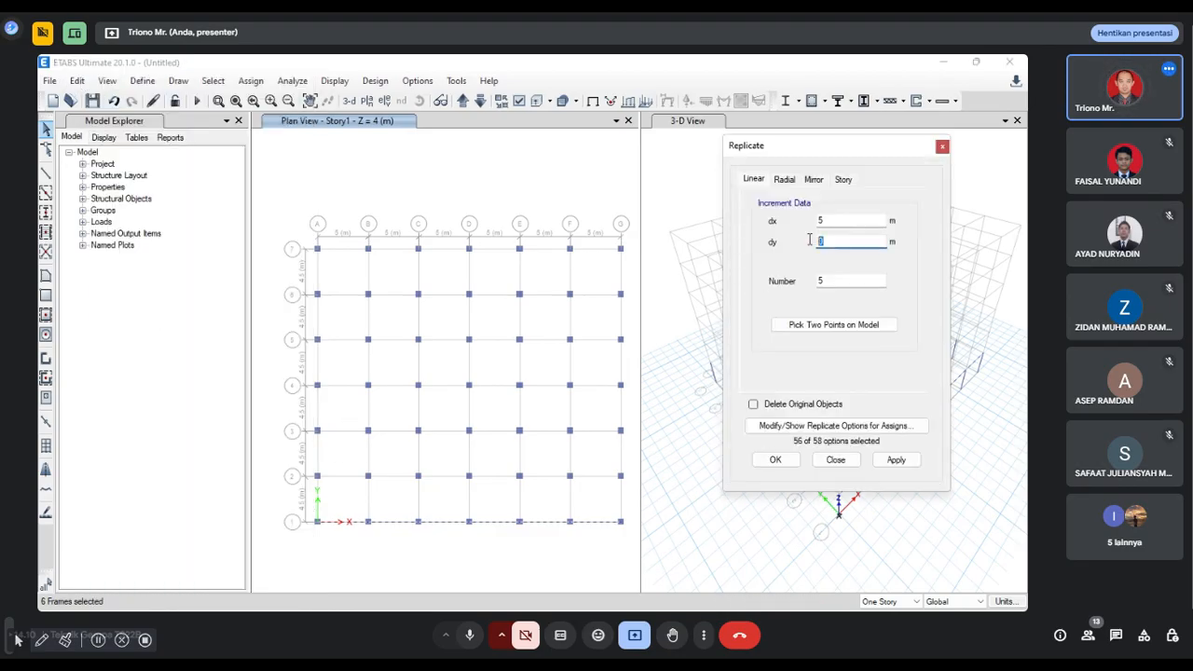
text(4.5)
drag(850, 222, 790, 227)
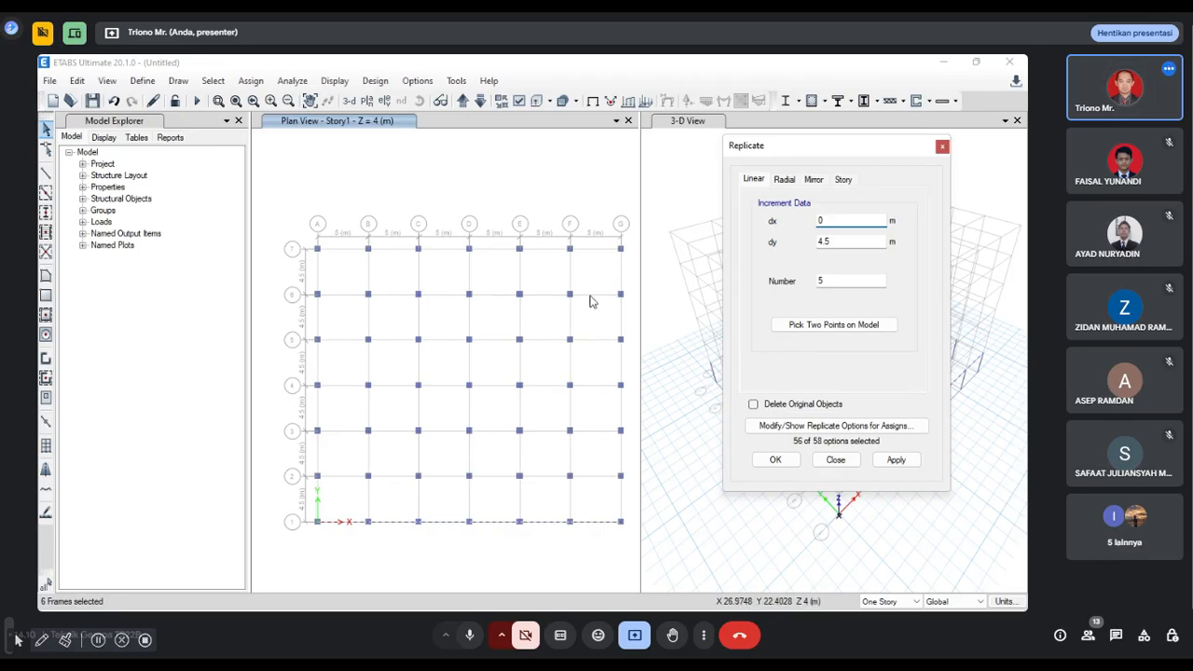
drag(835, 281, 809, 284)
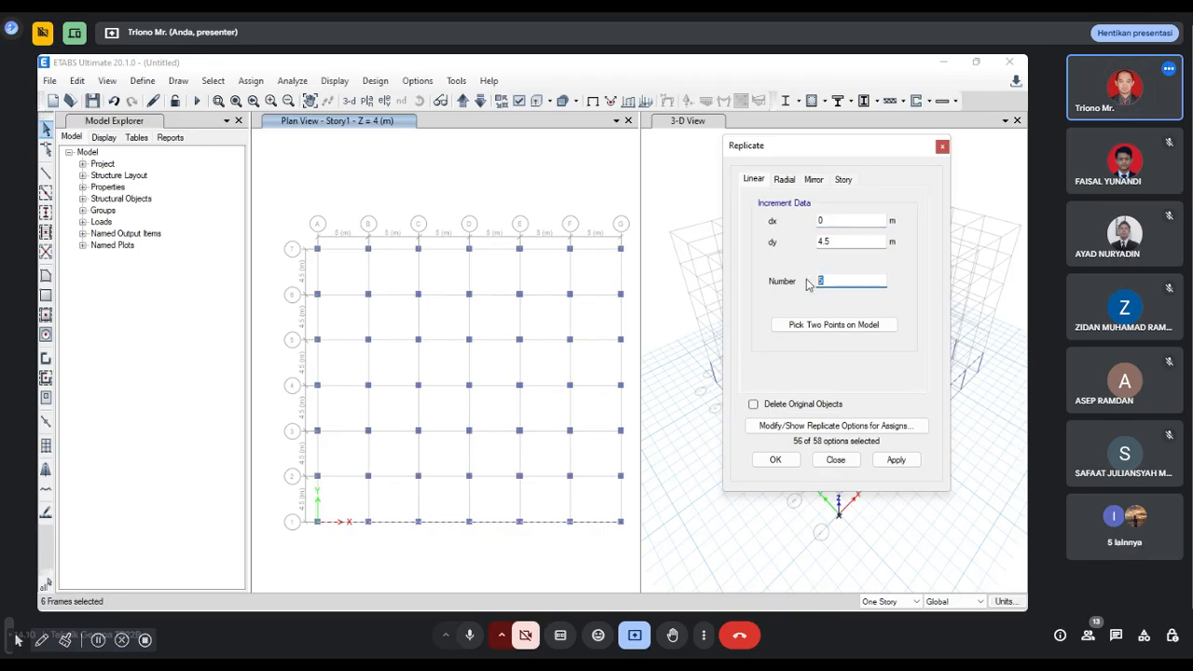
text(6)
click(900, 461)
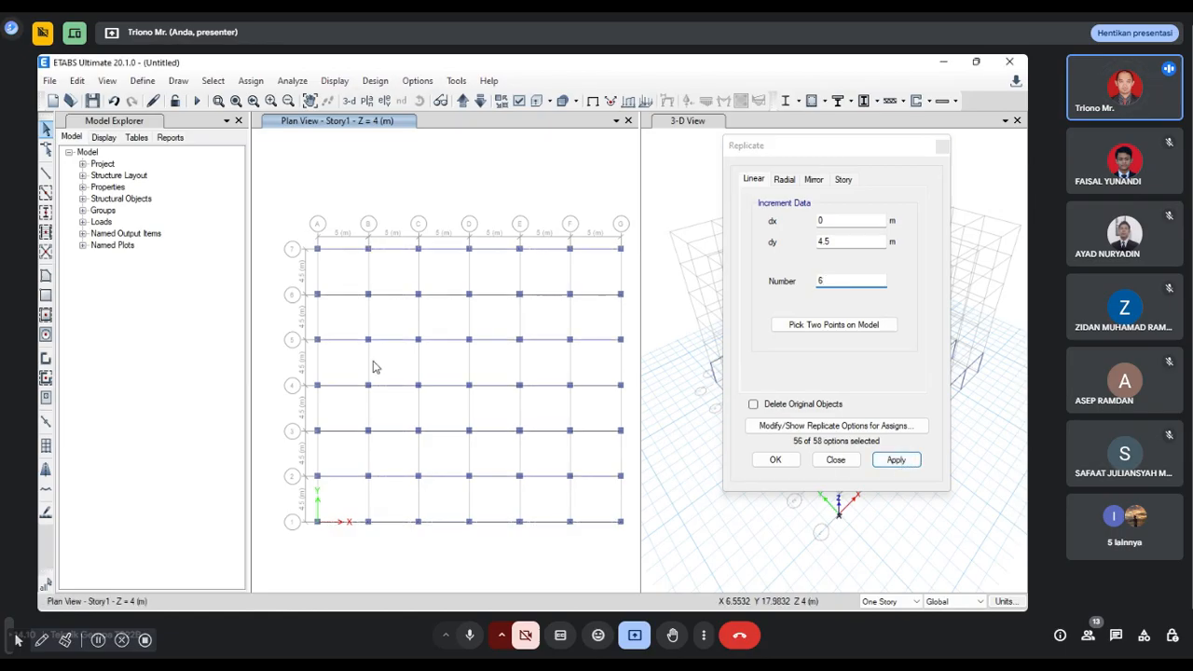
click(776, 461)
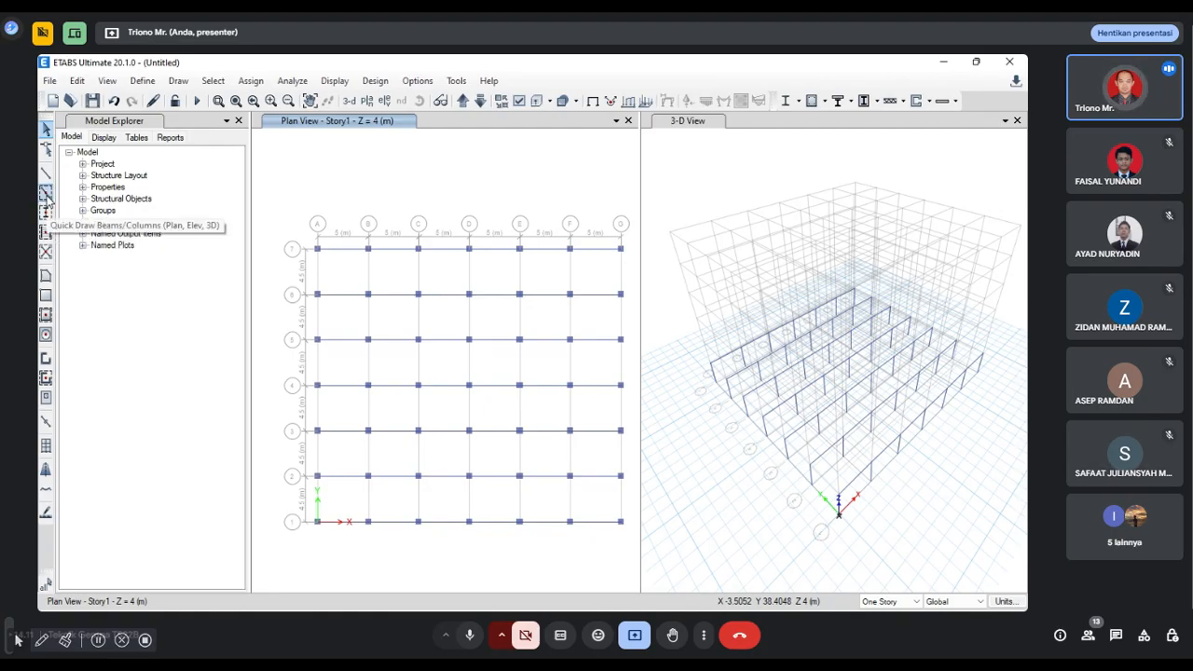
Step: Quick-draw a B2 250x500 beam on grid line A between 1 and 2 in the Story1 plan, then leave drawing mode
click(46, 194)
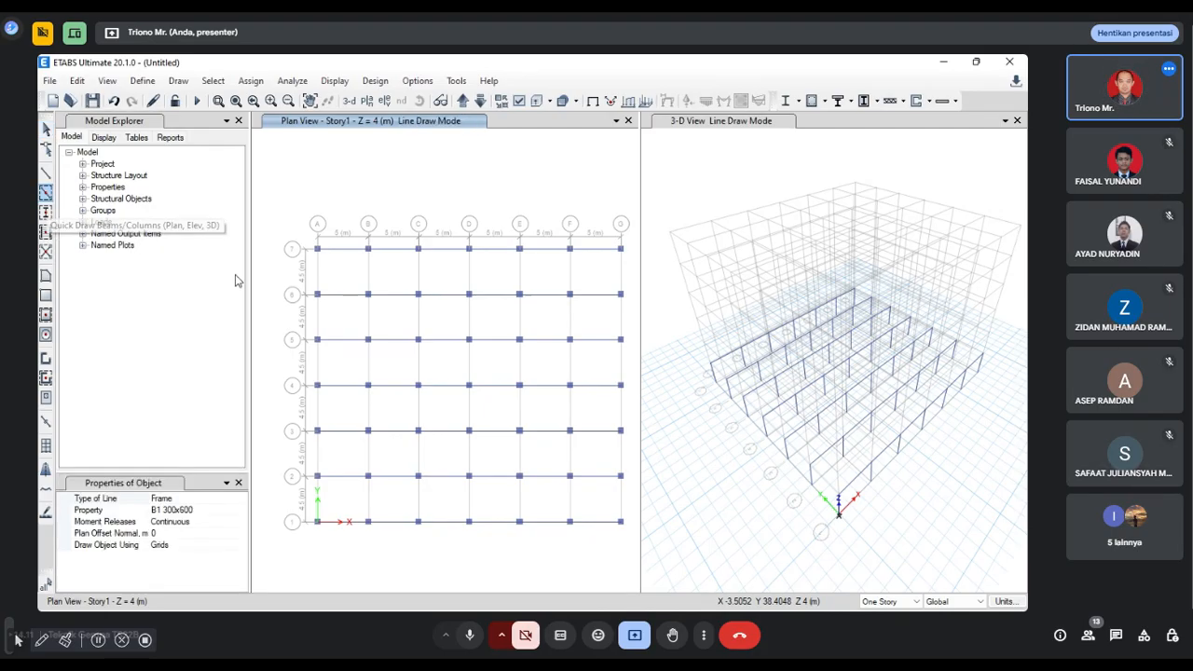
click(214, 509)
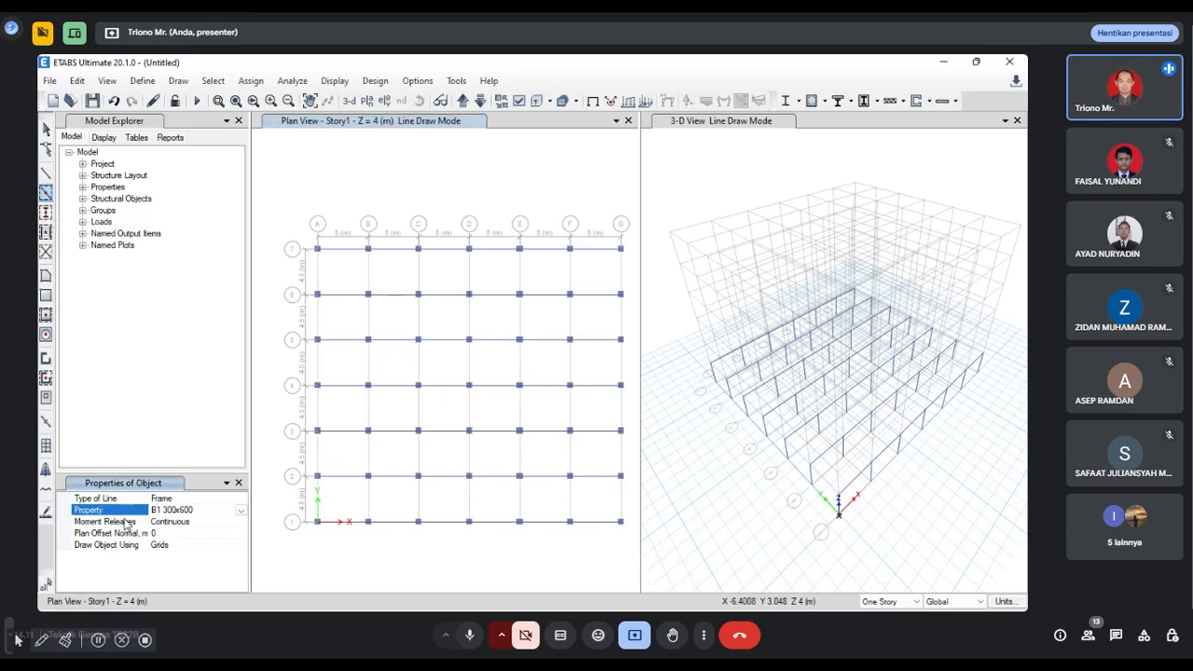
click(241, 512)
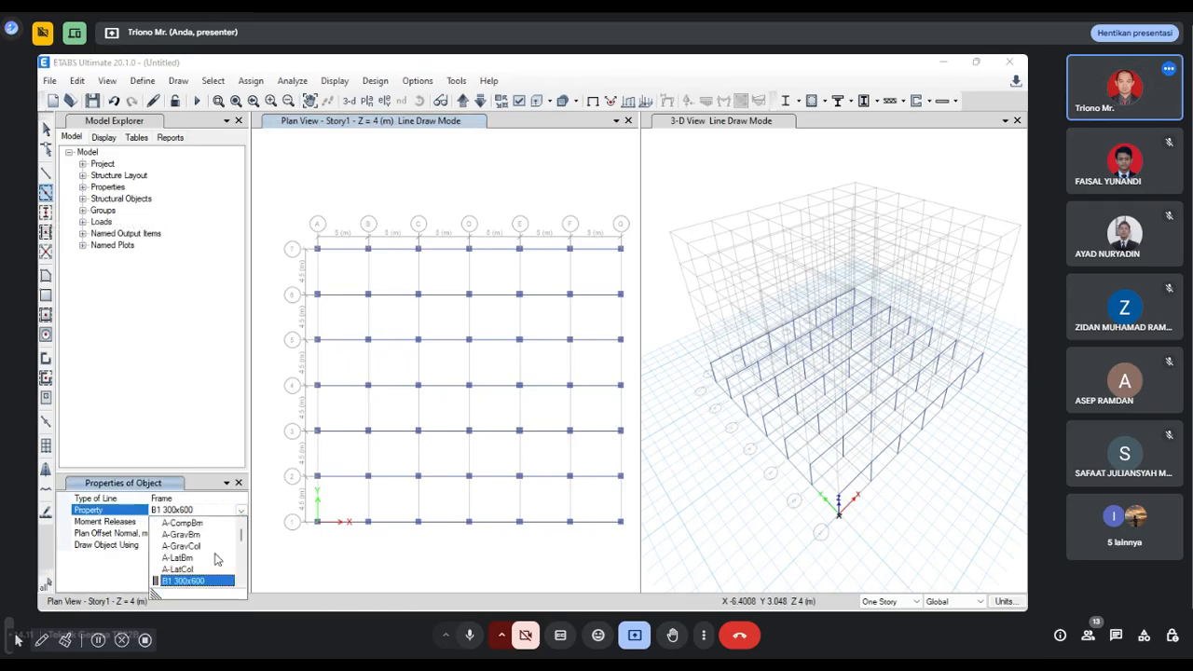
scroll(224, 585, down, 1)
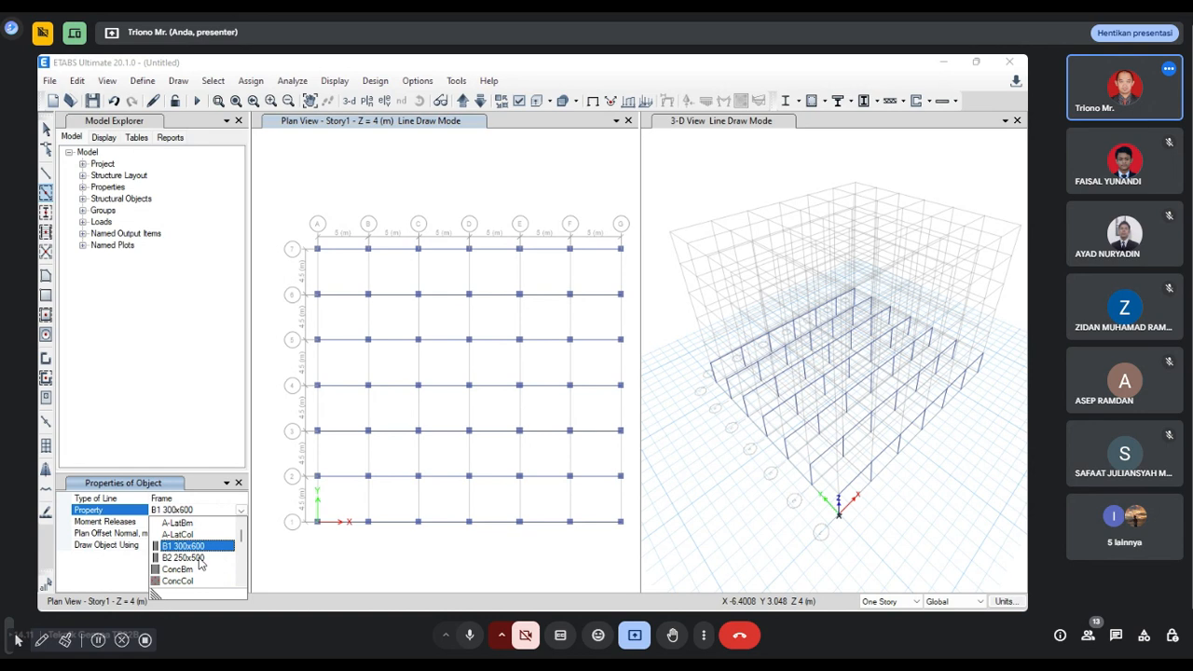
click(200, 559)
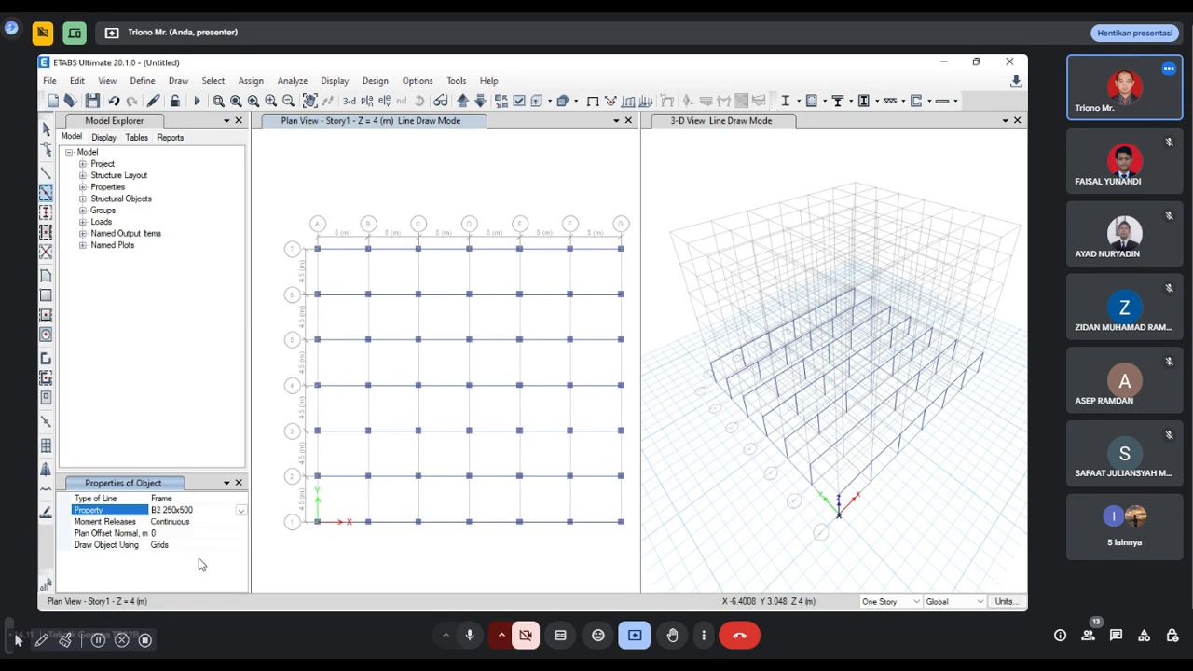
click(317, 509)
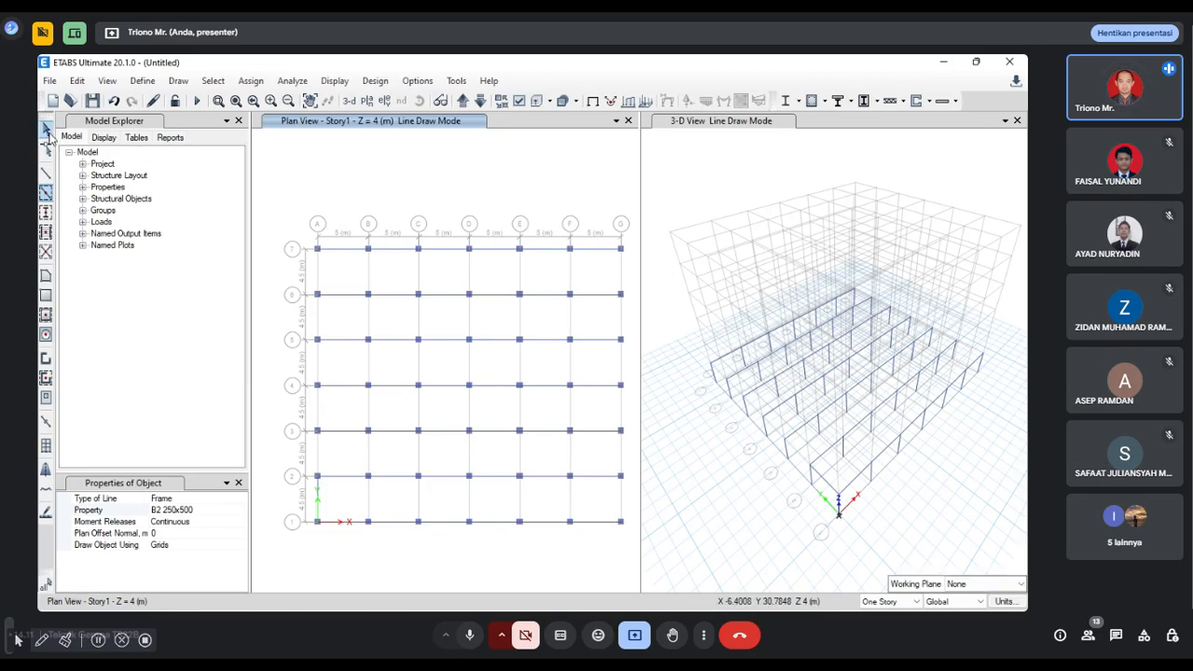
click(49, 132)
Step: Replicate the beam between 1 and 2 on grid line A linearly with dx 0 m, dy 4.5 m, and 5 copies
drag(335, 511, 304, 494)
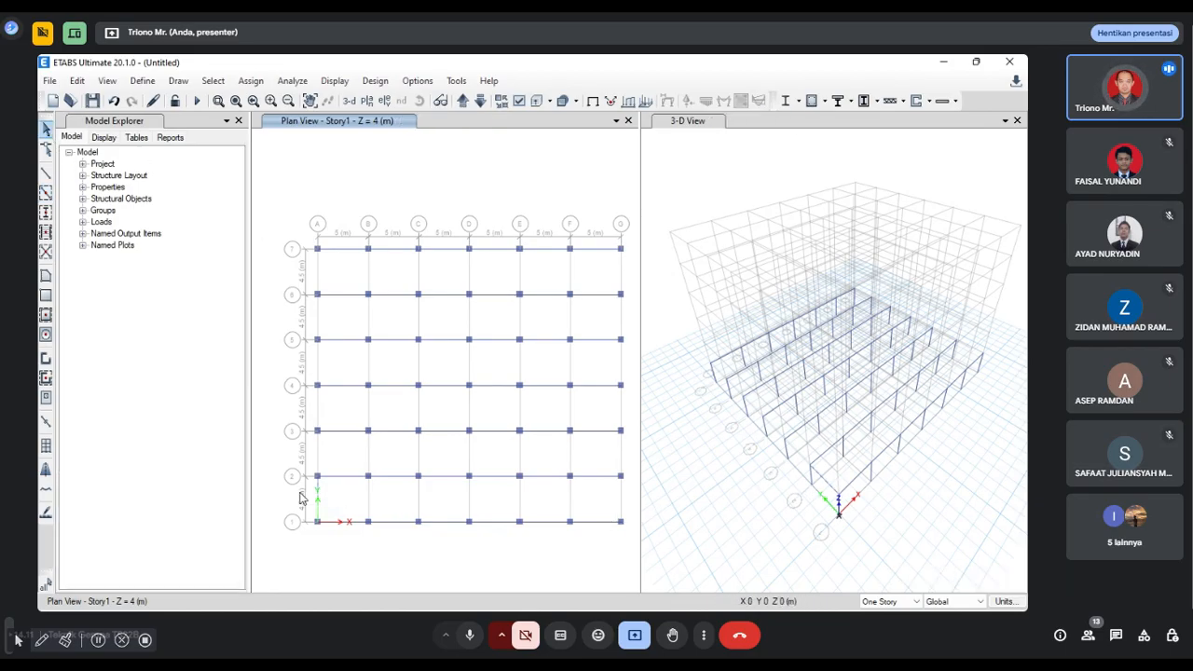
click(77, 80)
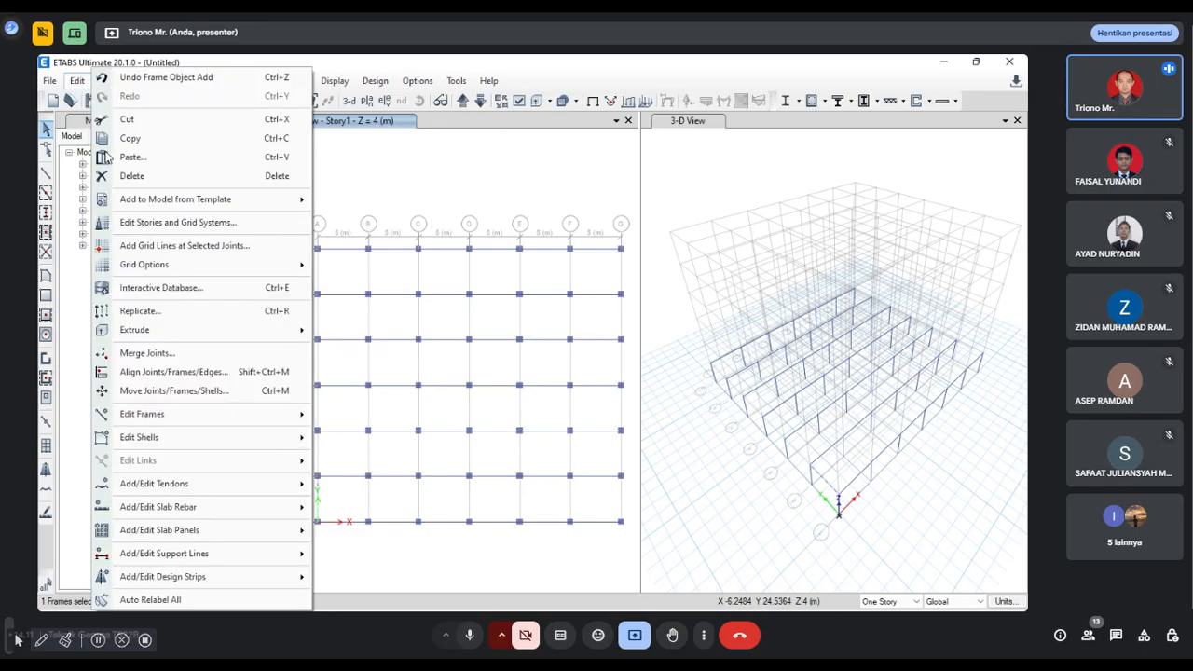
click(145, 314)
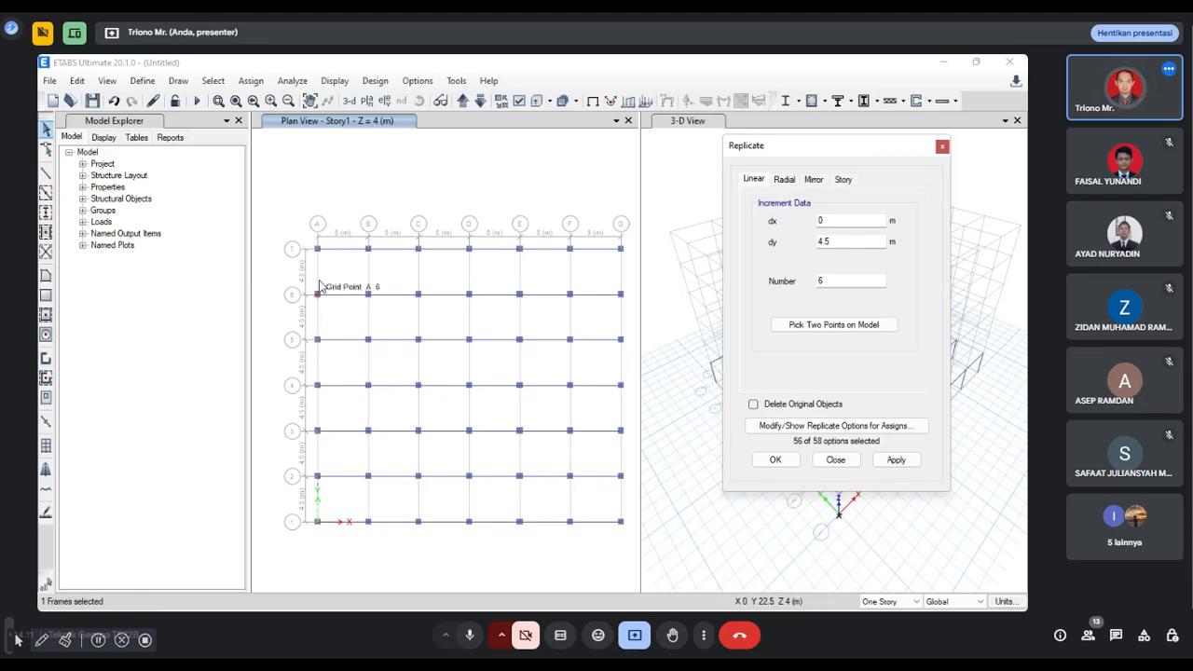
drag(853, 282, 781, 284)
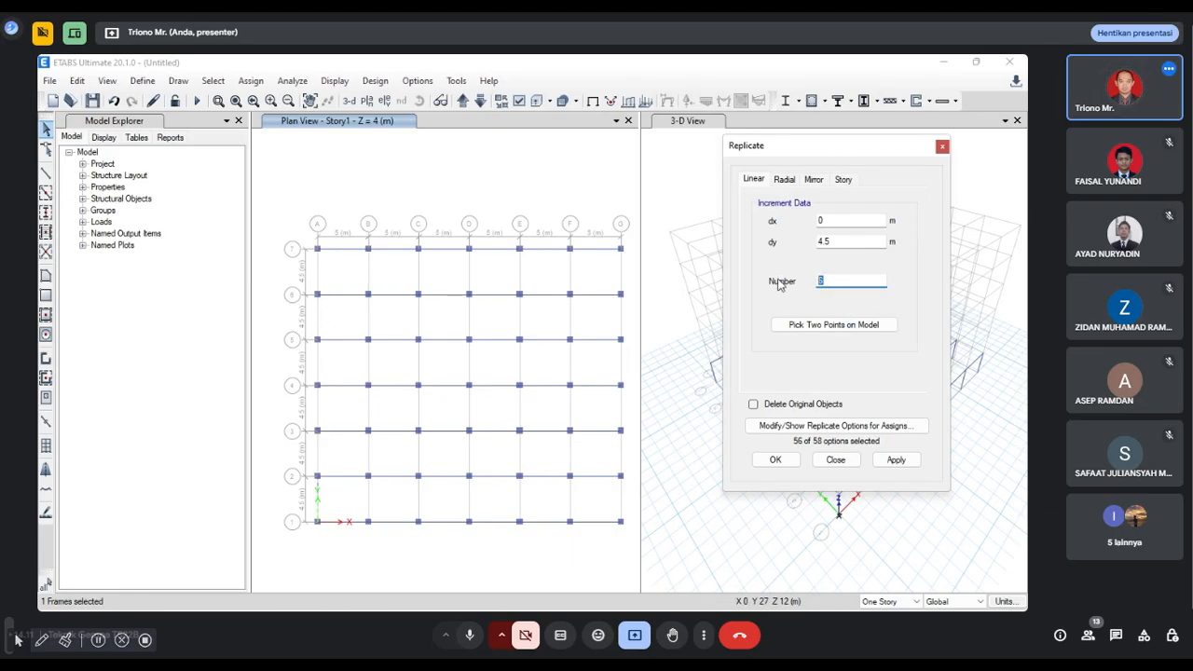
click(905, 464)
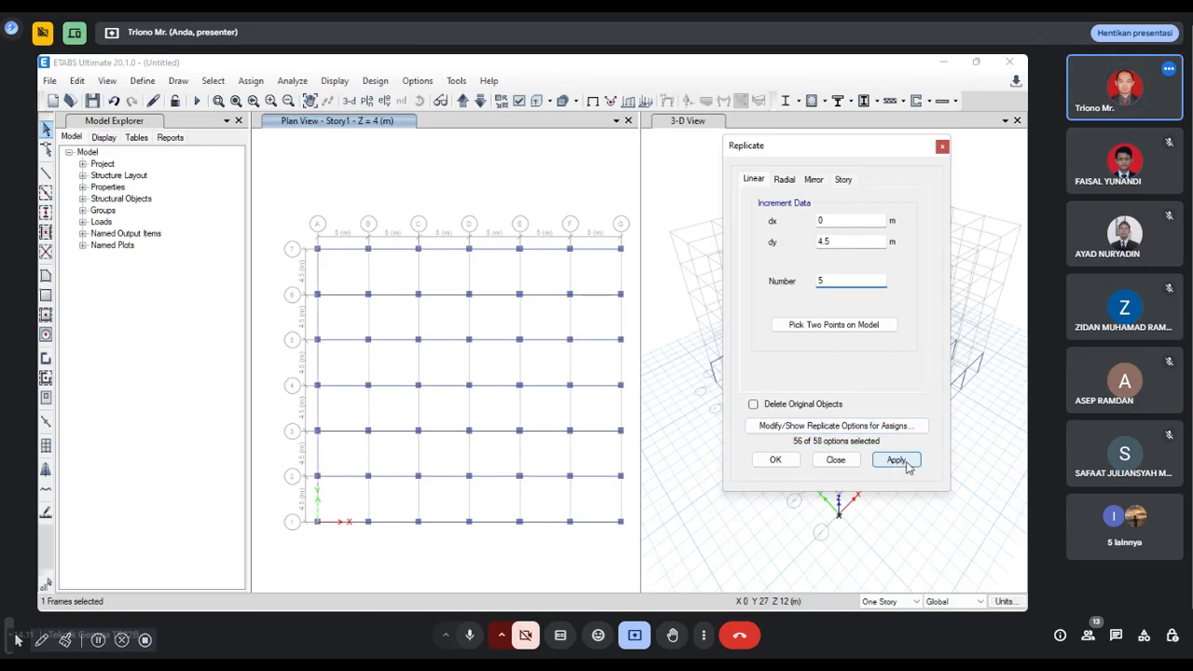
click(777, 460)
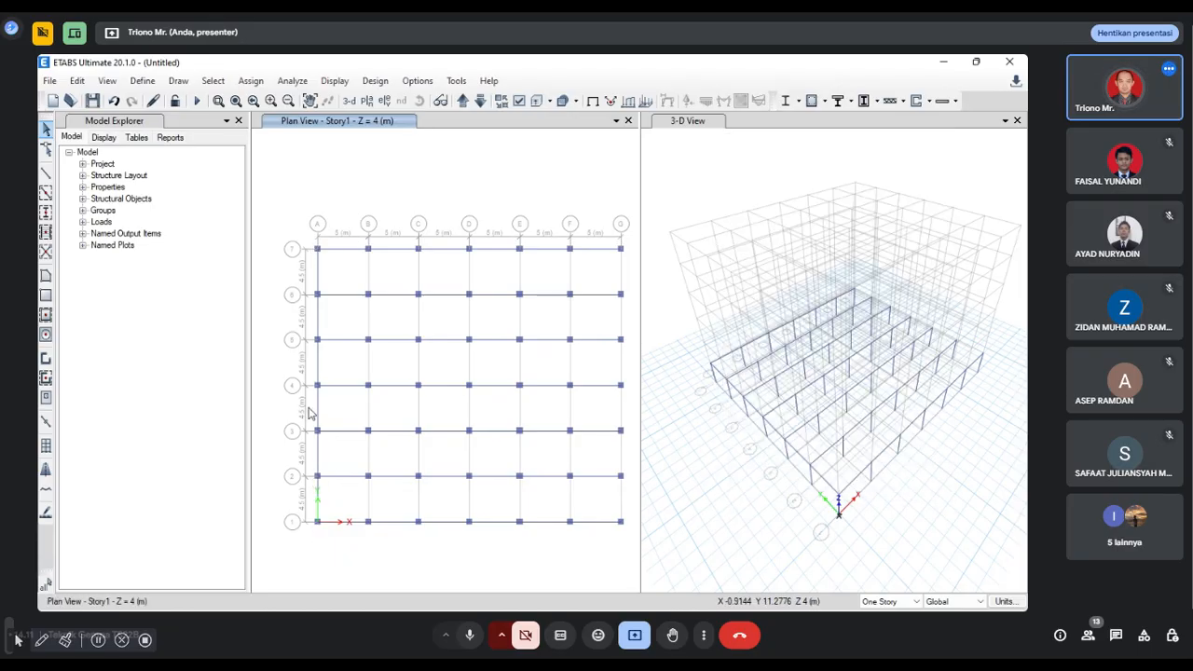
Step: Select all beams with the B2 250x500 frame property
click(213, 81)
mouse_move(222, 104)
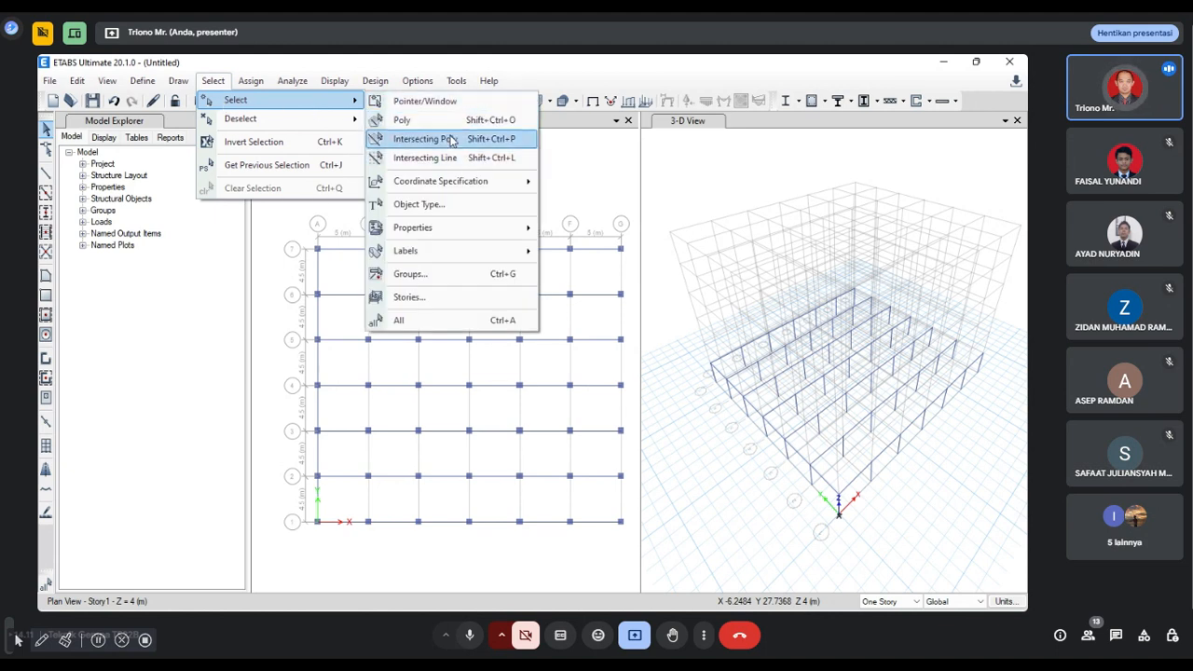
mouse_move(469, 188)
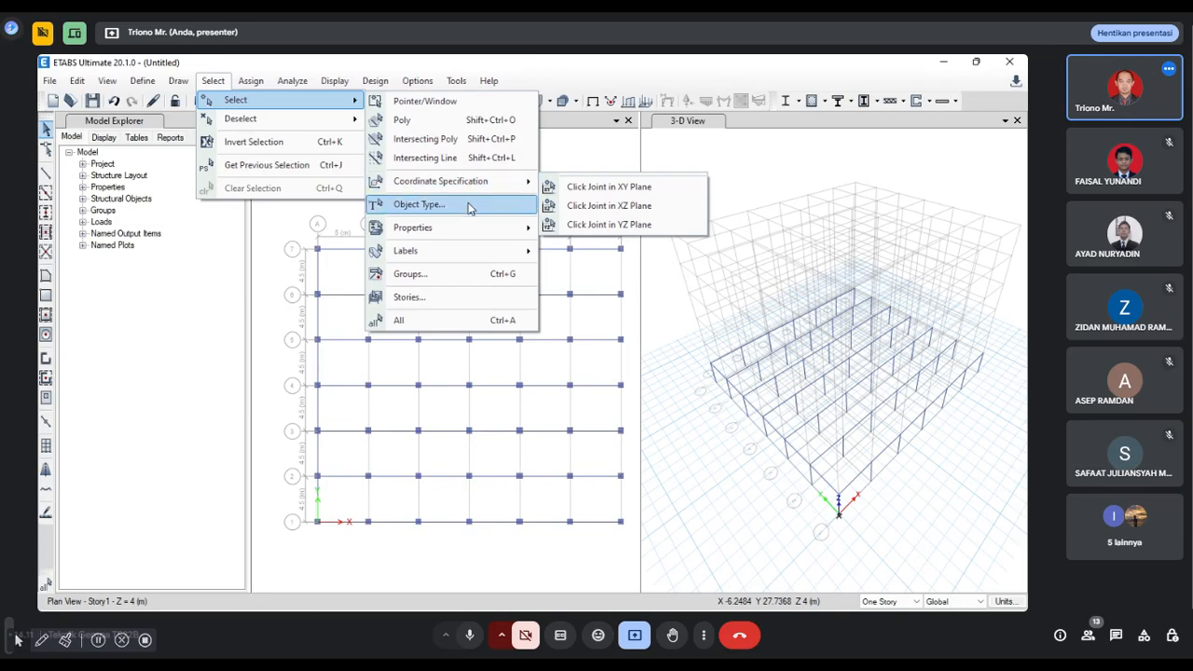
mouse_move(472, 231)
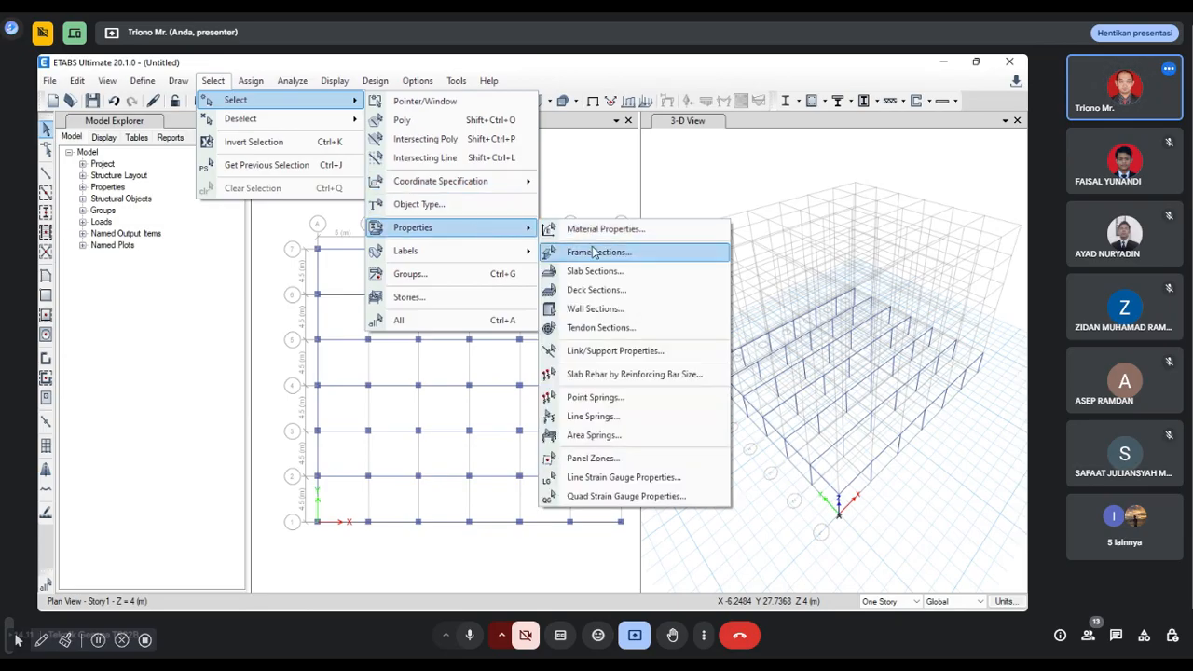
click(593, 252)
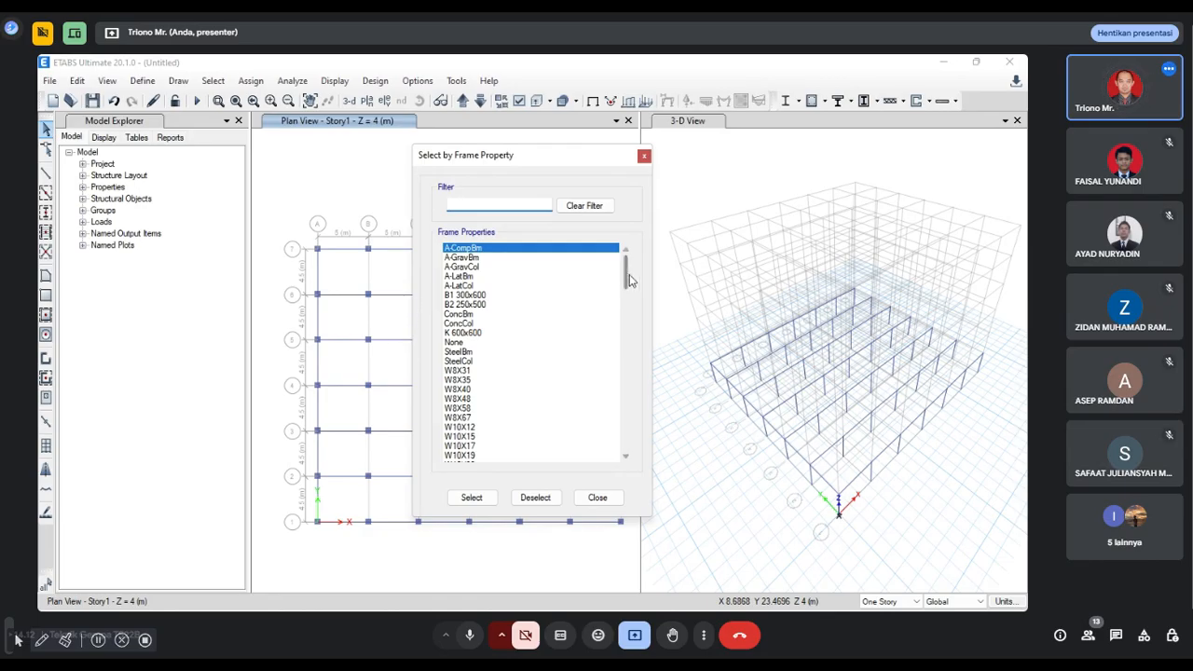
mouse_move(630, 274)
mouse_down()
mouse_move(628, 326)
mouse_move(626, 260)
mouse_up()
click(471, 305)
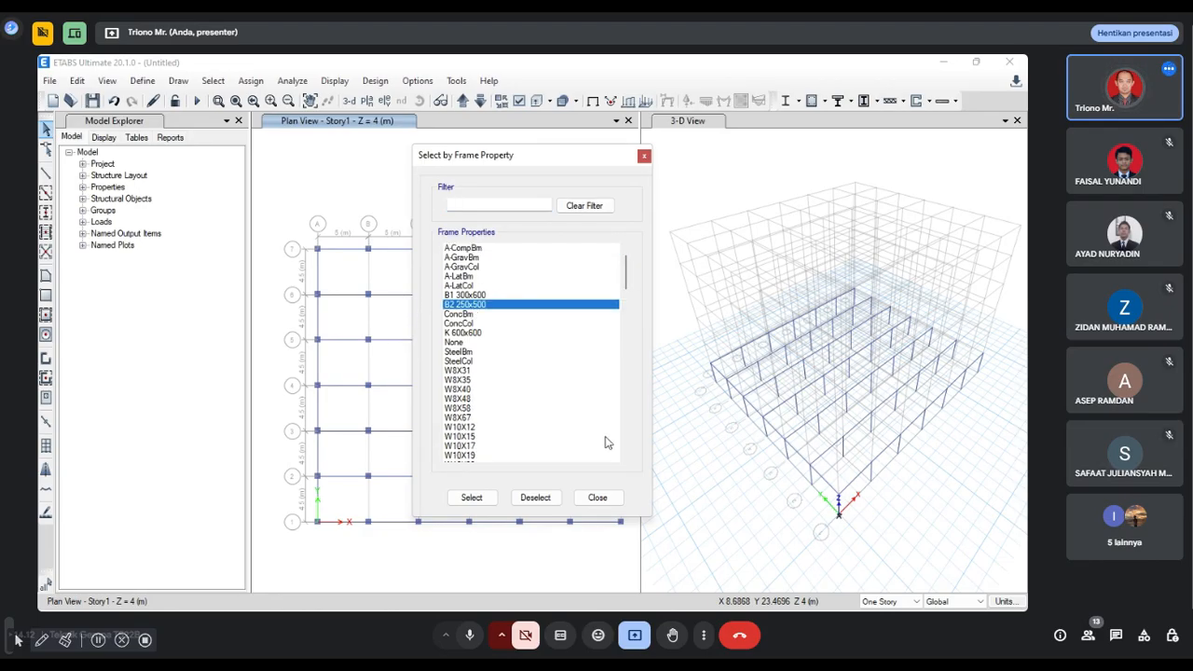
click(473, 499)
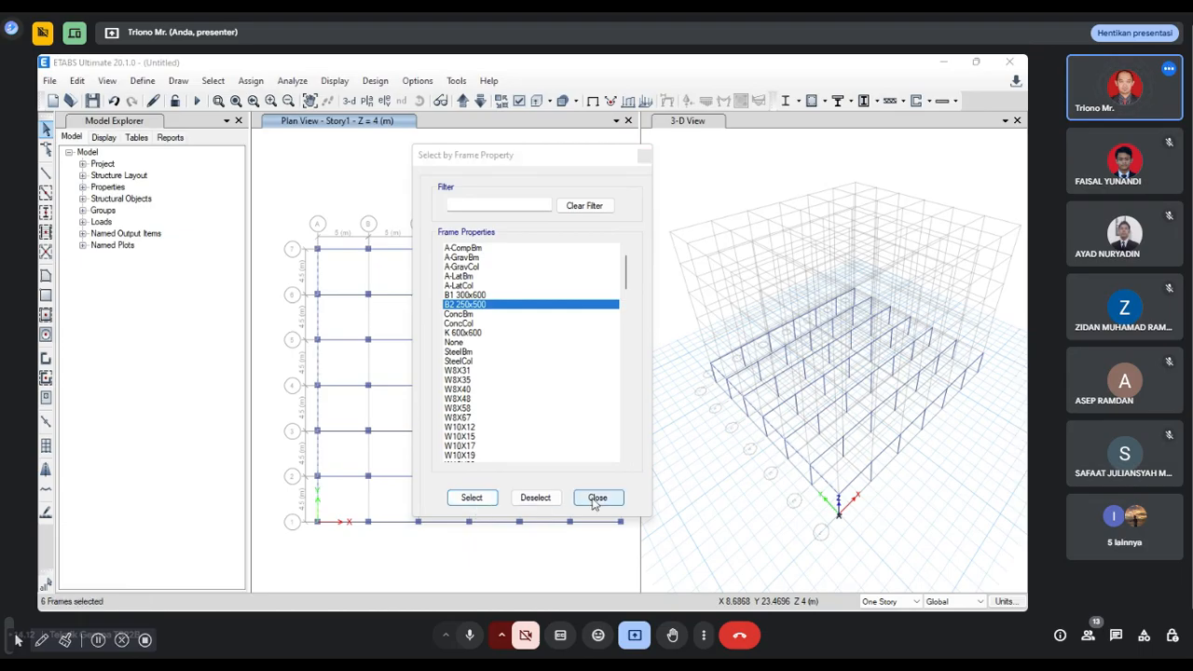
click(597, 498)
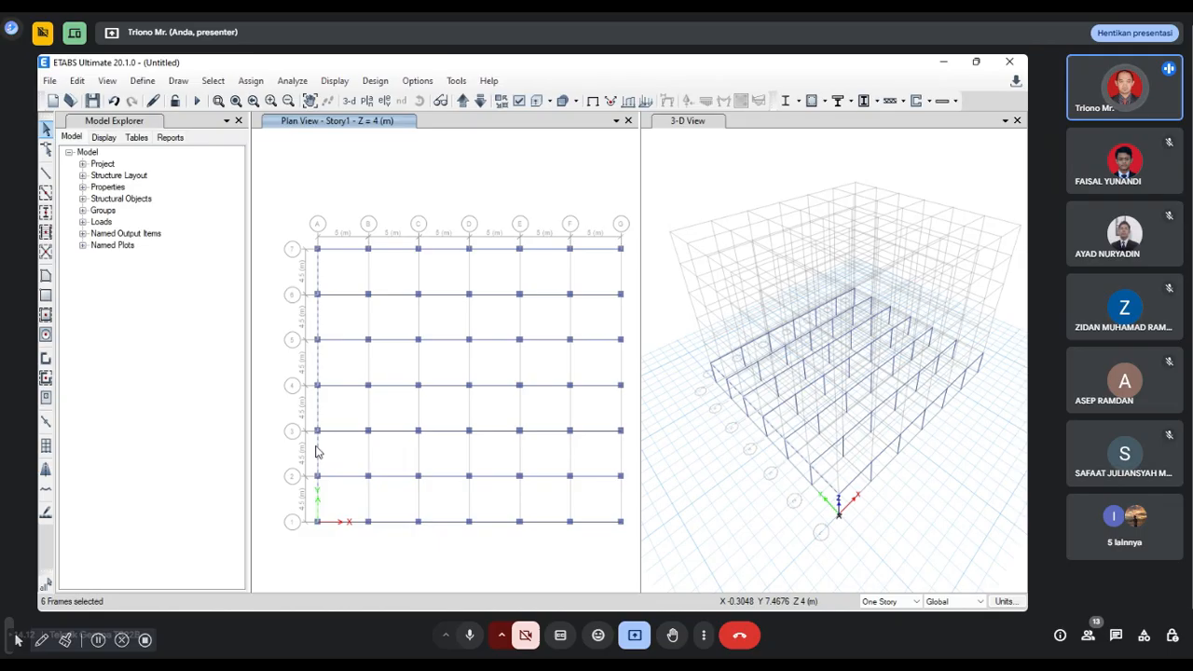
Step: Replicate the selected grid line A beams linearly with dx 5 m, dy 0 m, and 6 copies
click(78, 80)
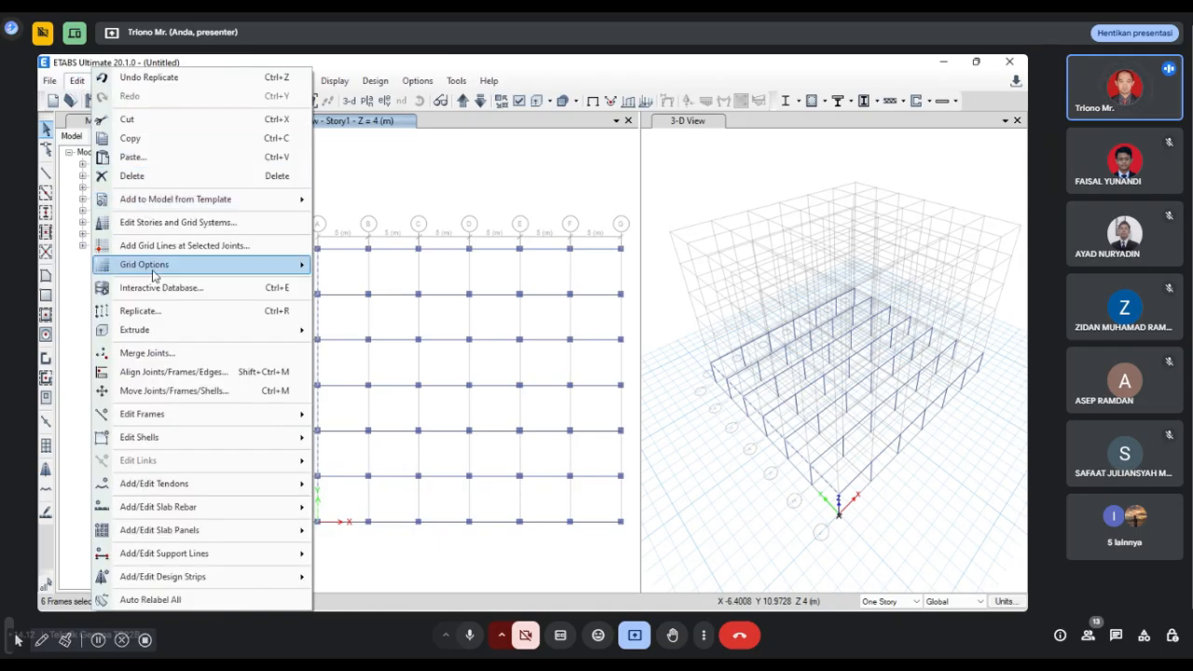
click(155, 309)
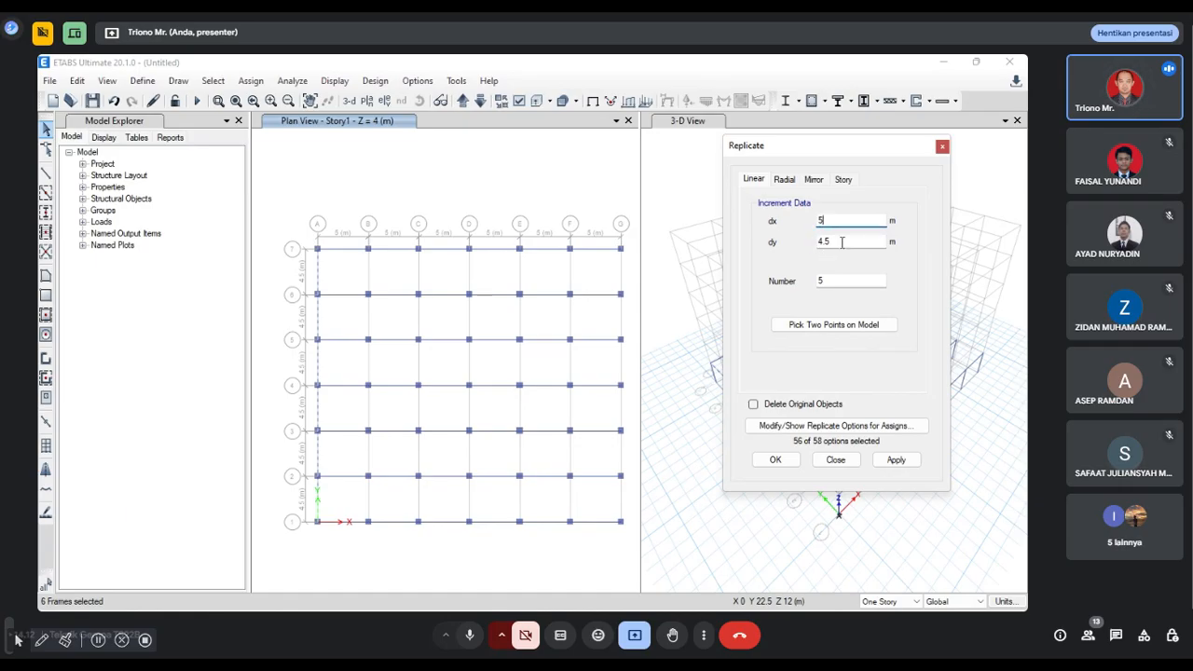
key(Tab)
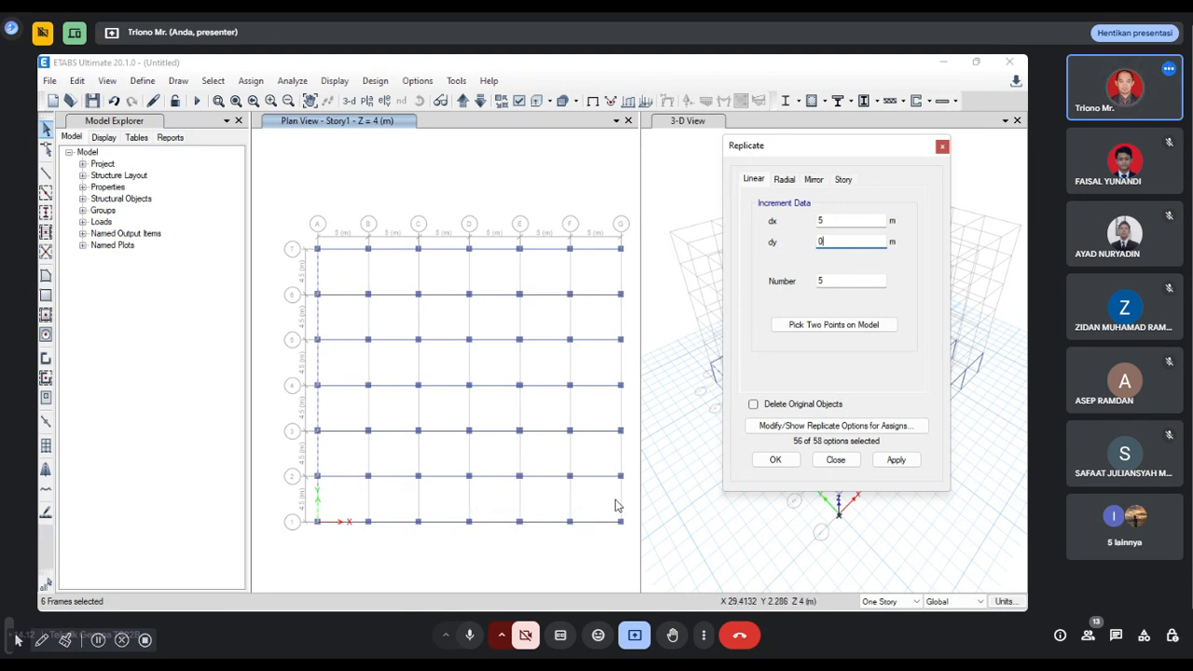
drag(833, 280, 811, 284)
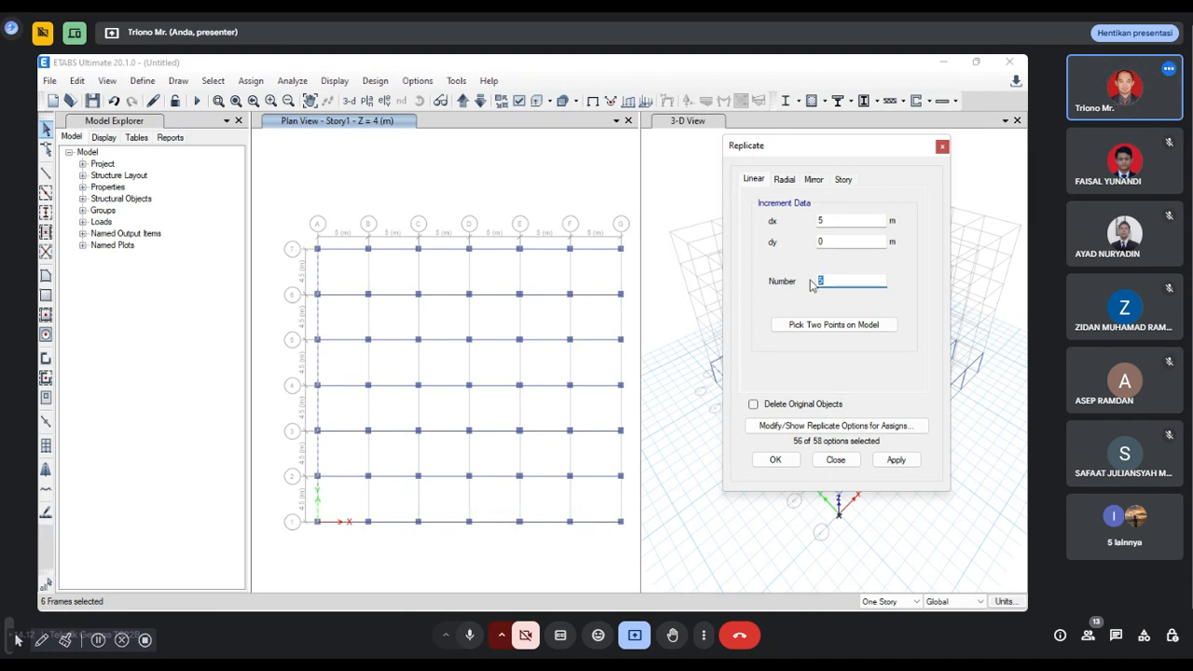
click(895, 459)
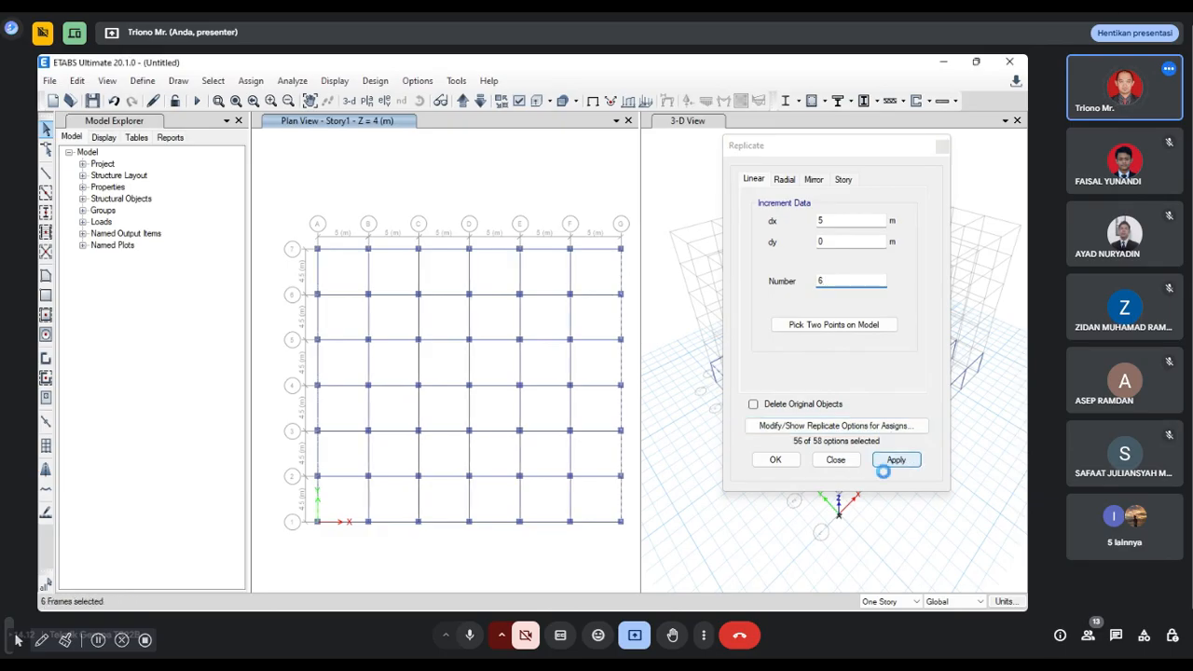
click(775, 460)
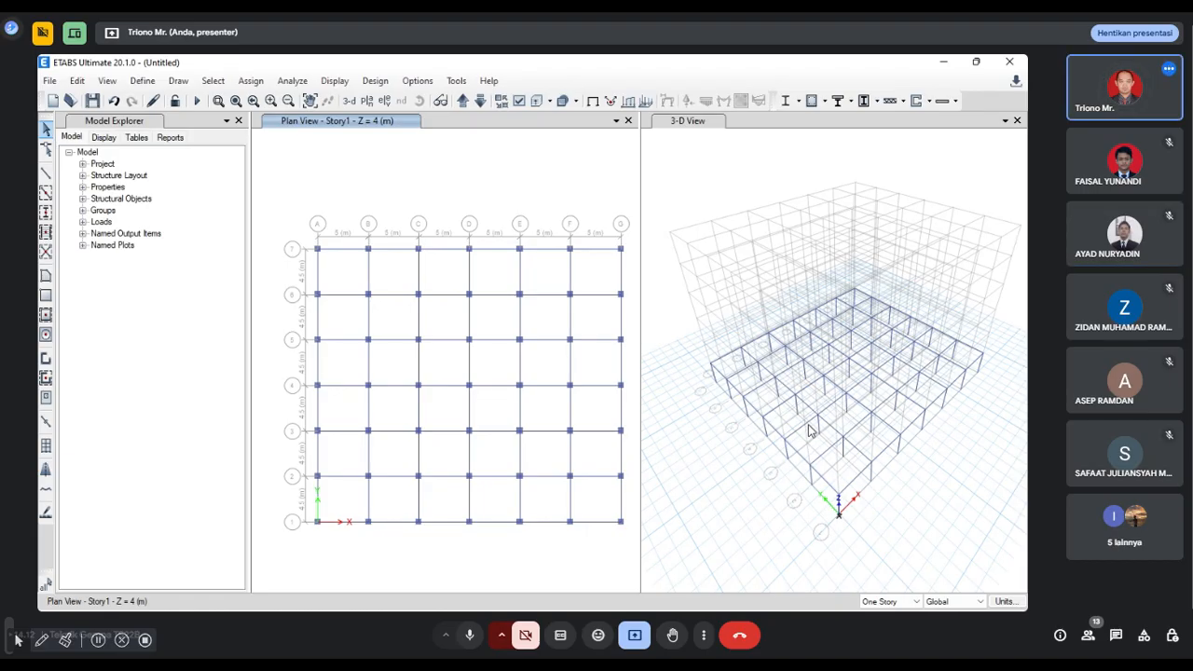
Step: Select every frame assigned the B1 300x600 property on Story1
click(213, 80)
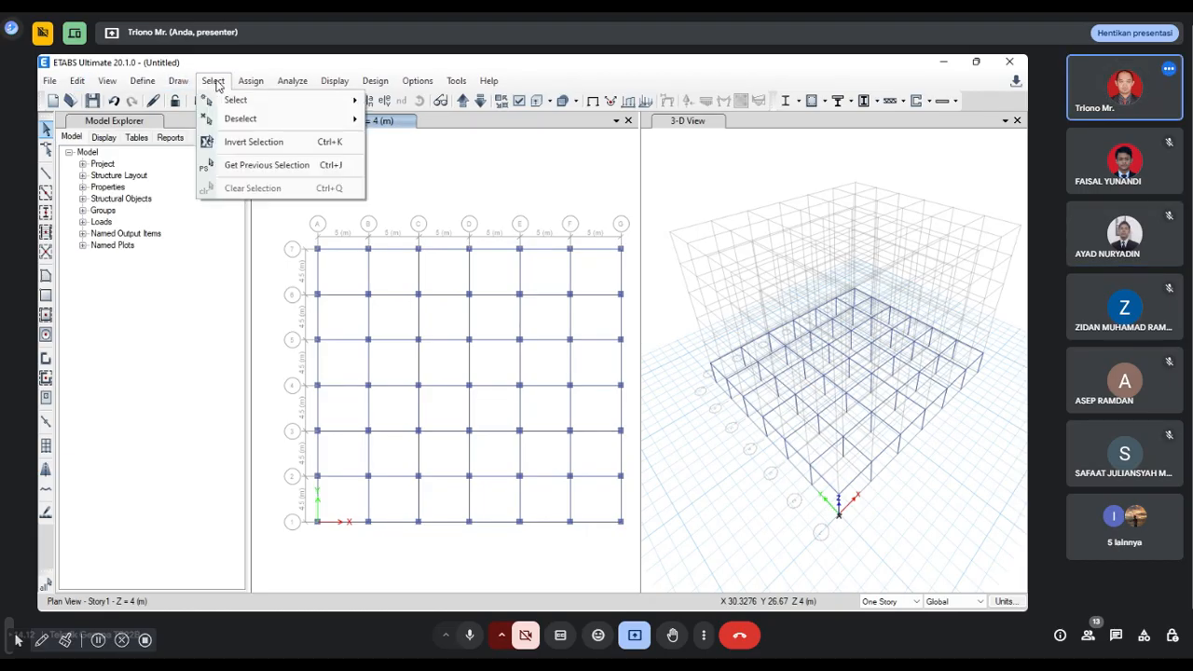
mouse_move(233, 111)
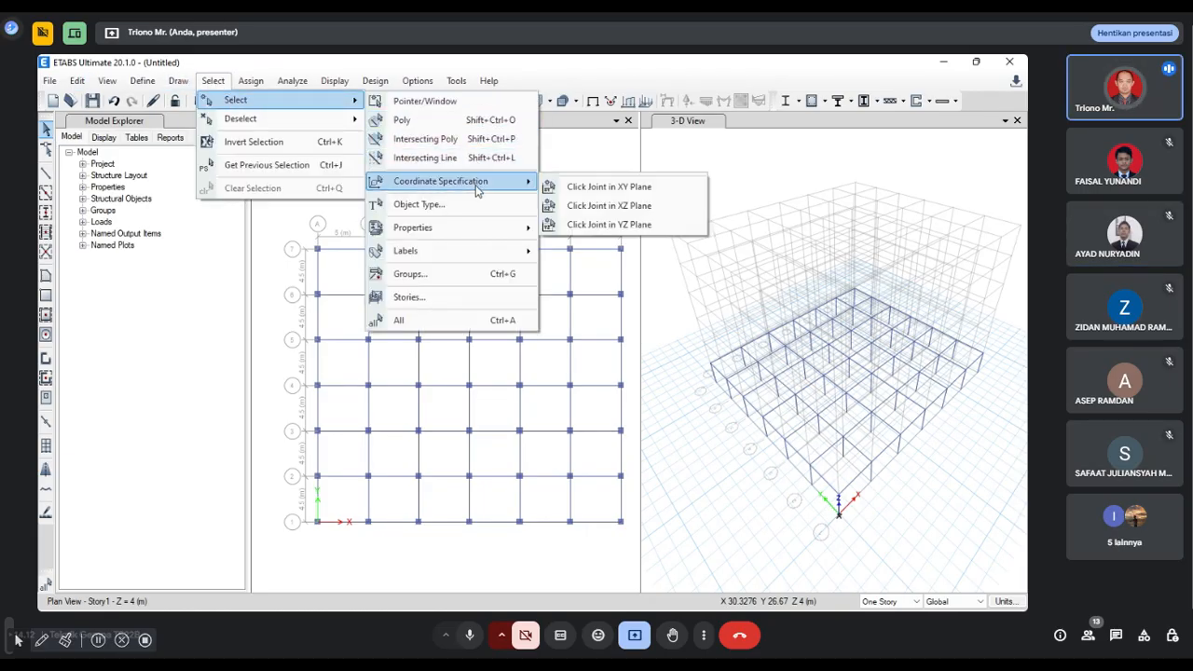
mouse_move(479, 229)
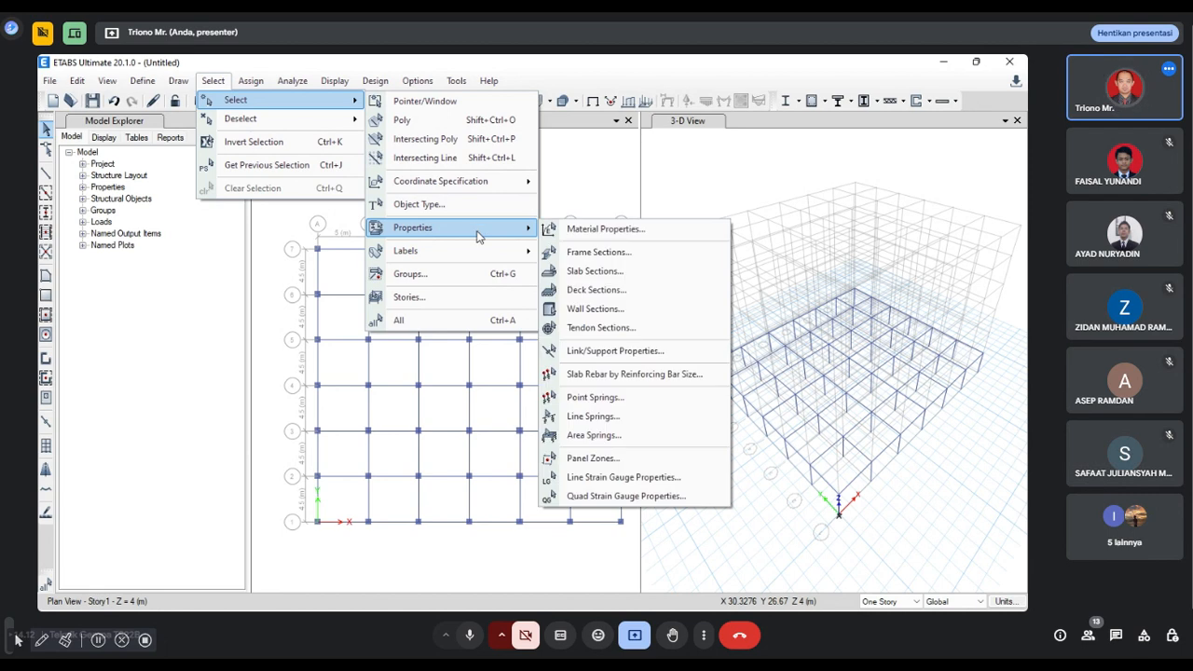
click(598, 254)
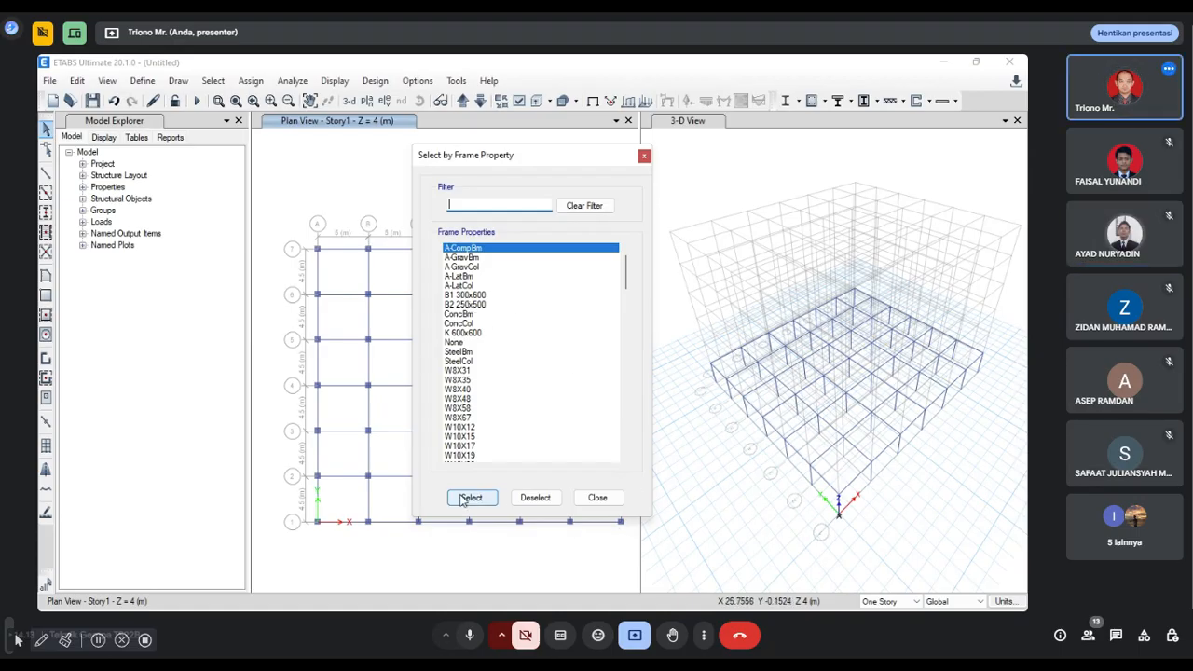
click(483, 295)
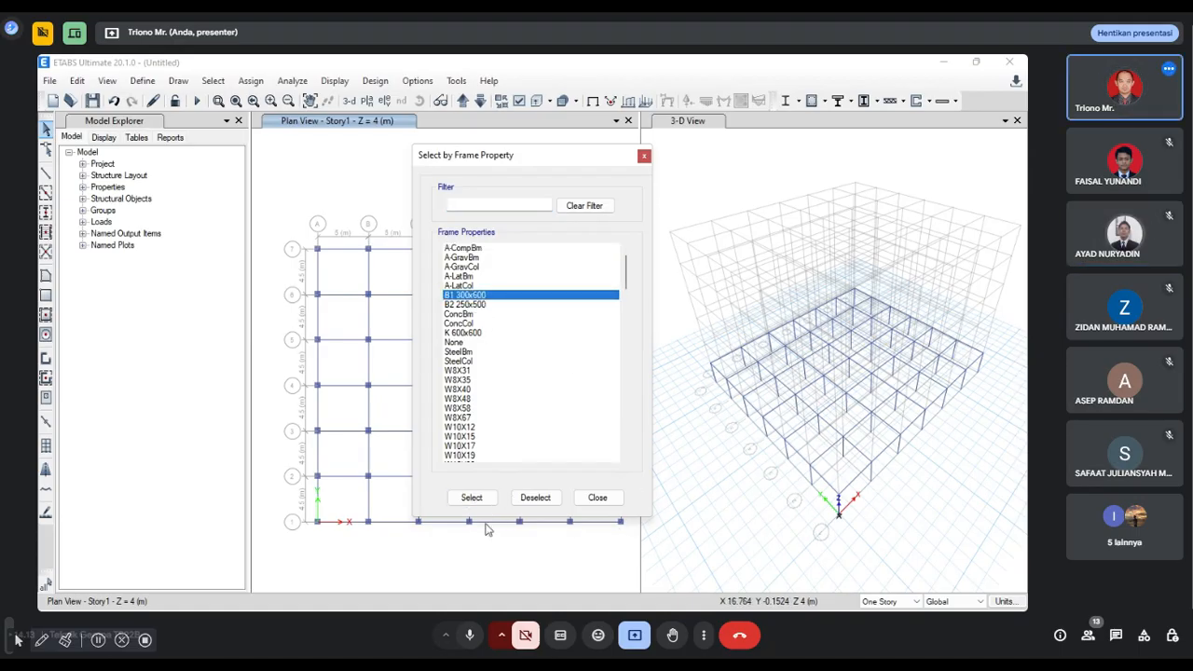
click(473, 498)
click(606, 498)
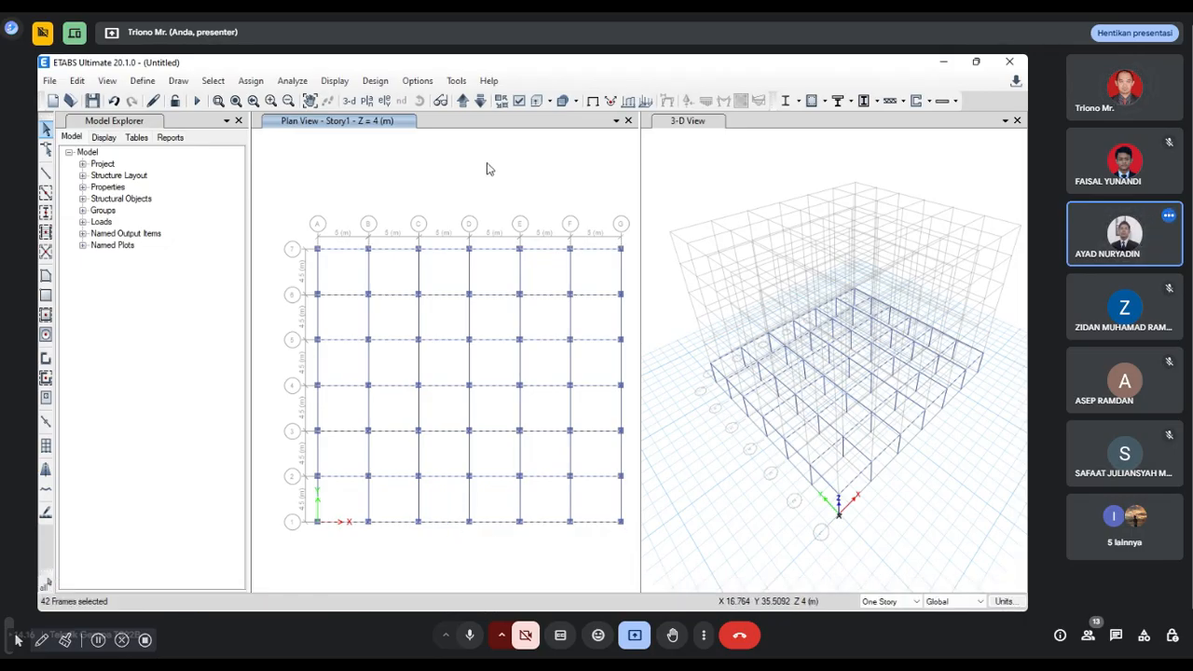
Step: Undo the beam drawing and replications back to the single B1 300x600 beam between A and B on grid line 1
key(ctrl+z)
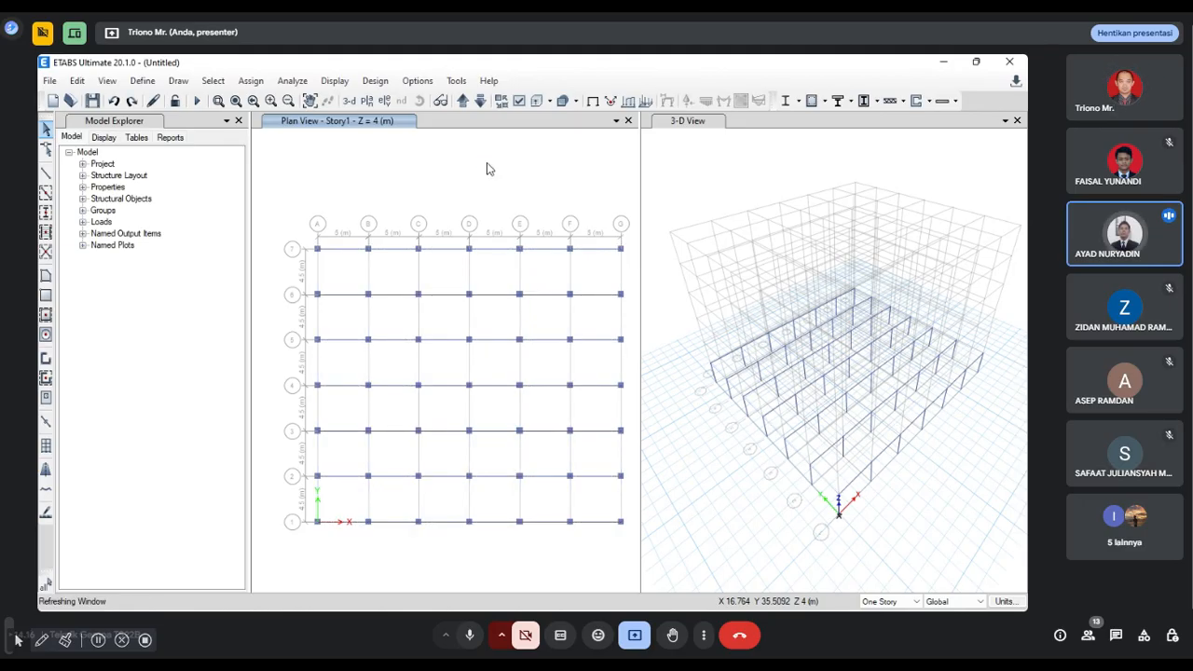
key(ctrl+z)
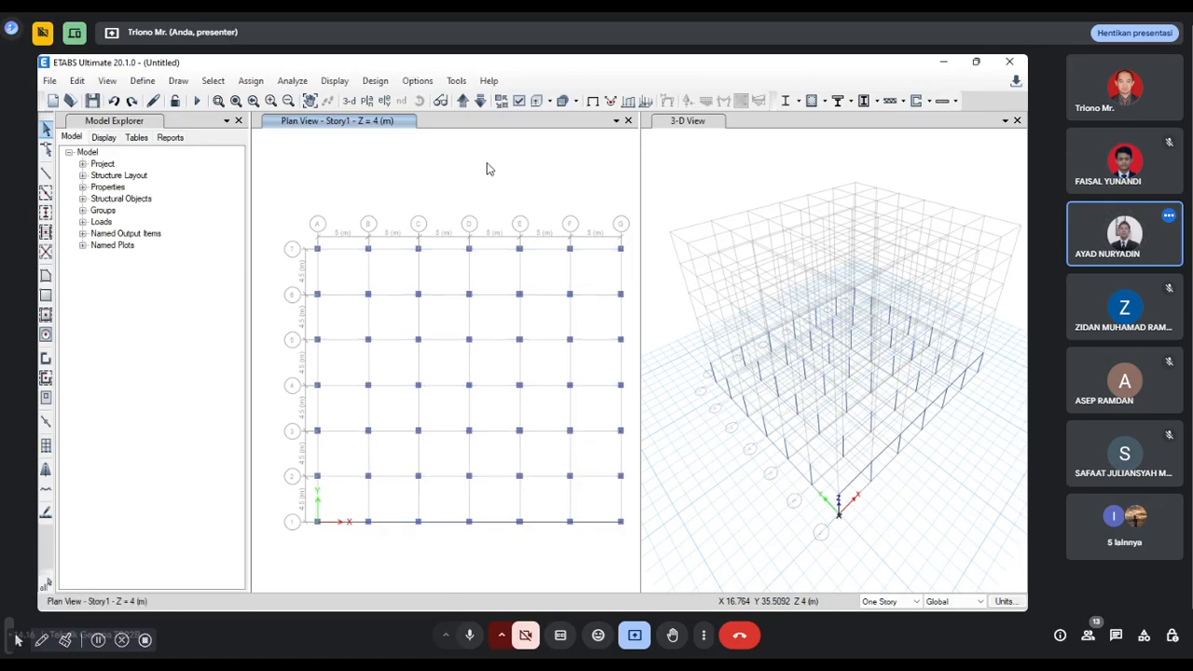
key(ctrl+z)
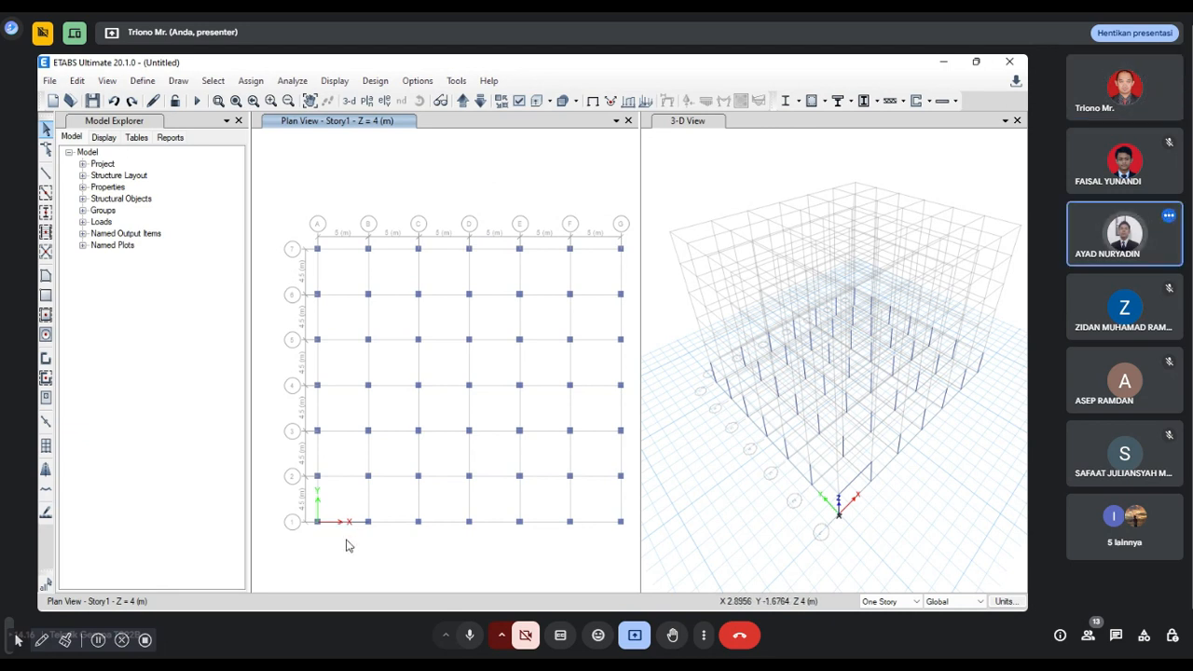
Step: Replicate the beam between A and B on grid line 1 linearly with dx 5 m, dy 0 m, and 5 copies
drag(346, 539, 333, 508)
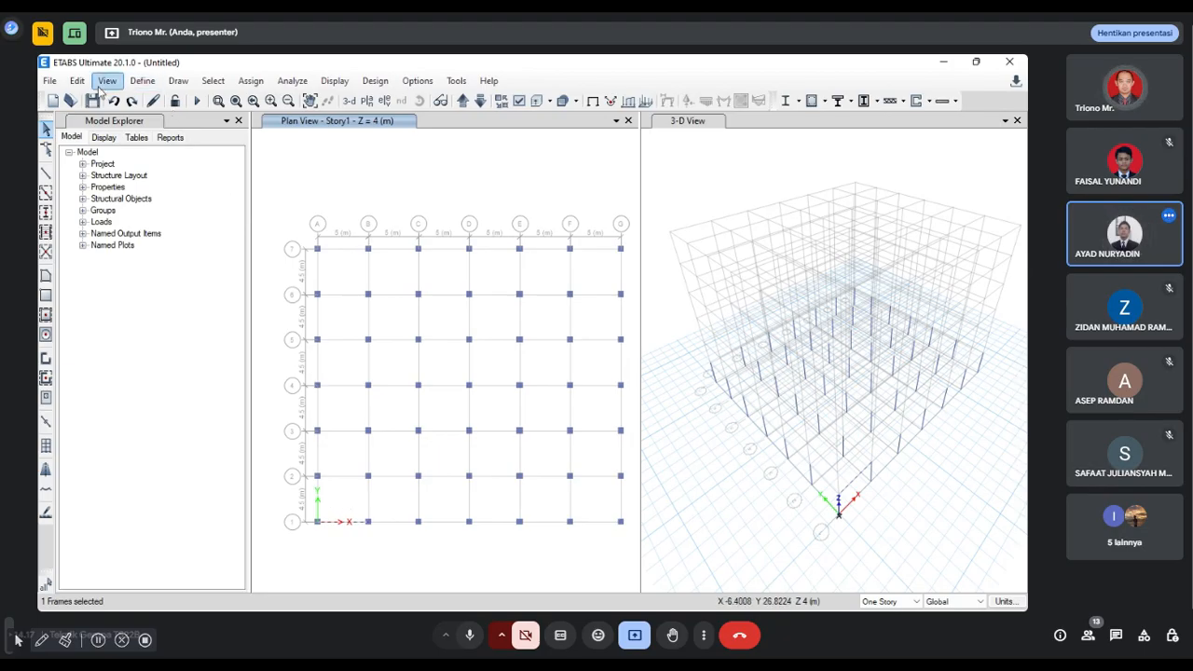
click(77, 81)
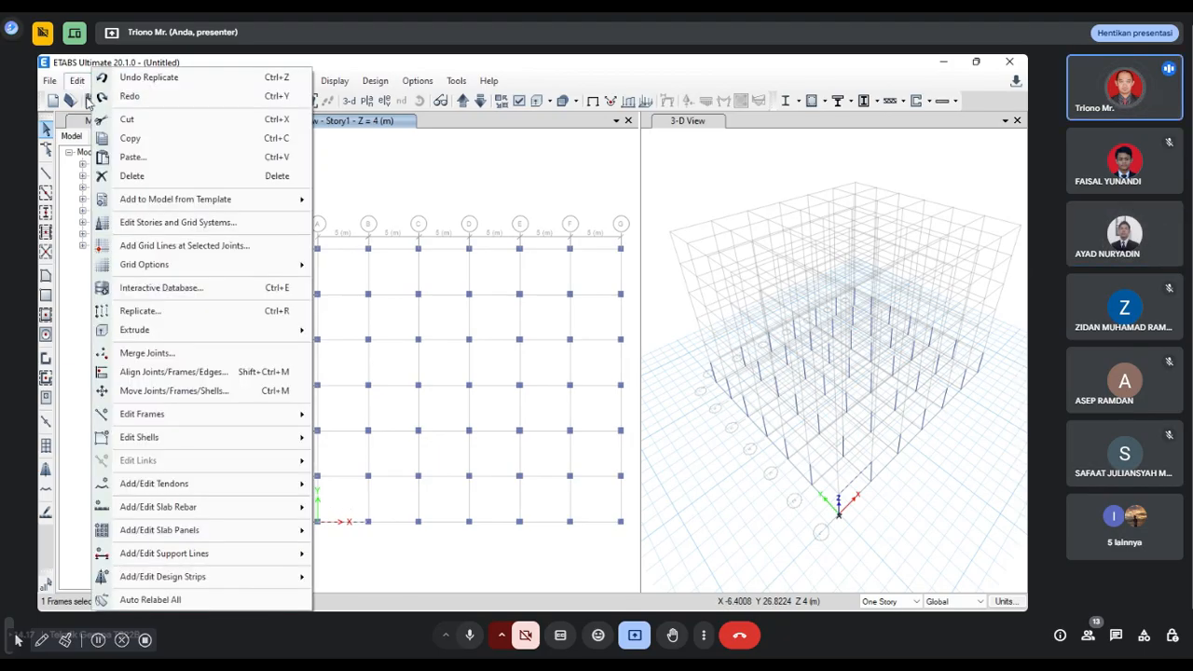
click(154, 314)
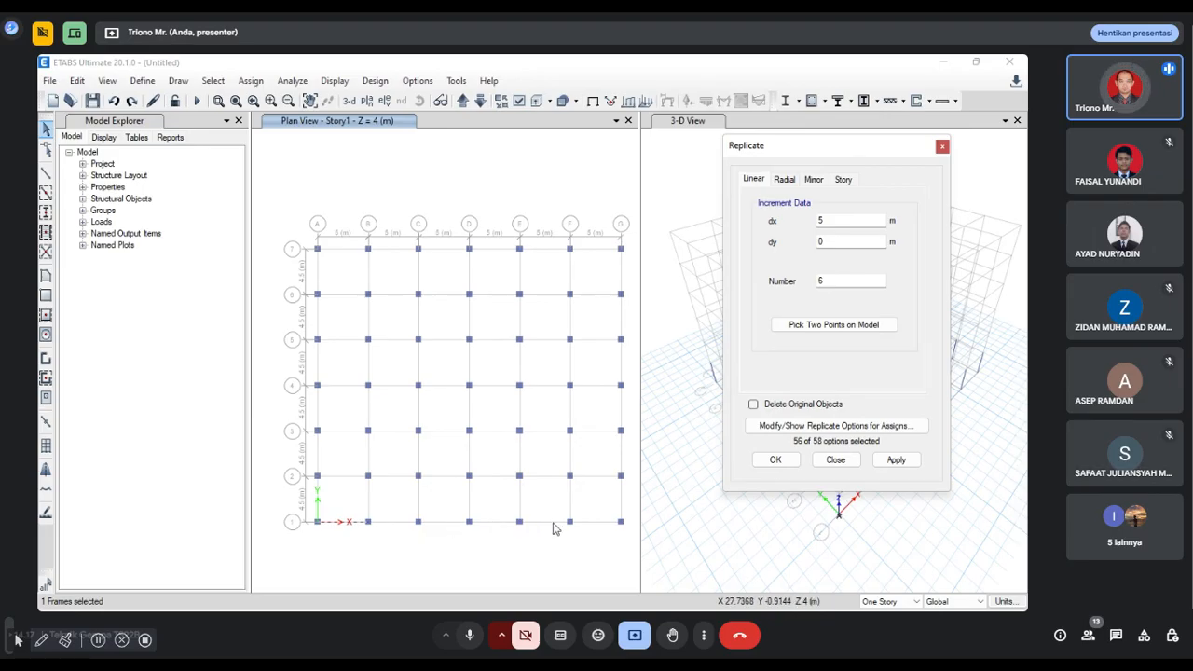
double_click(825, 280)
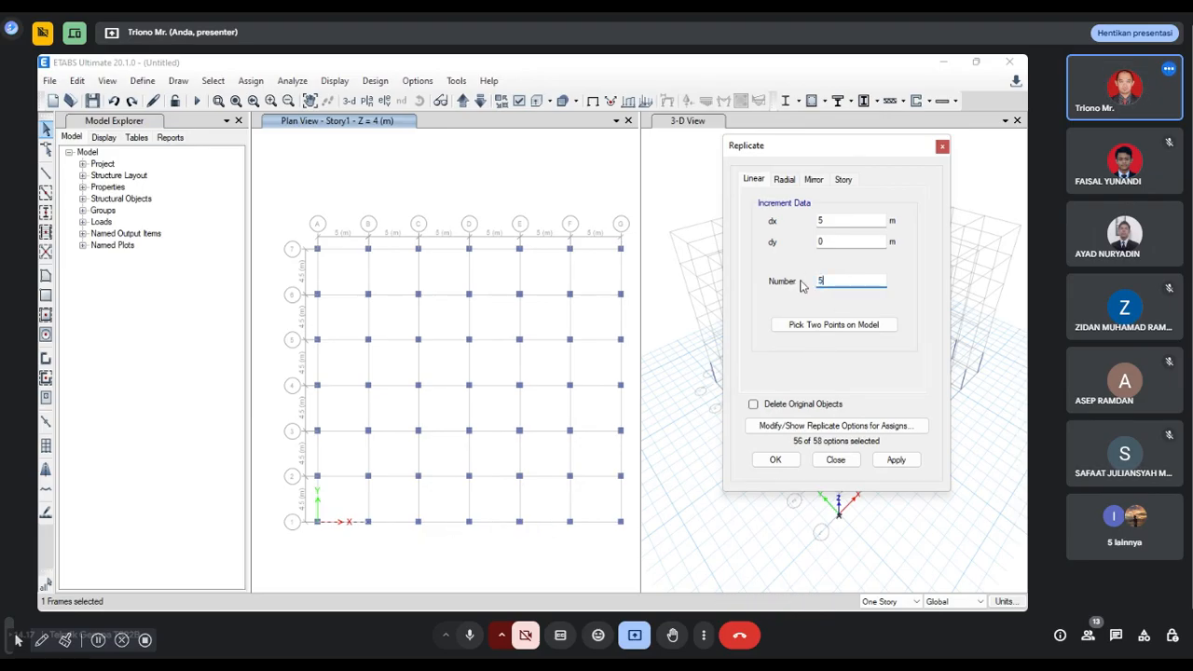
text(5)
click(898, 459)
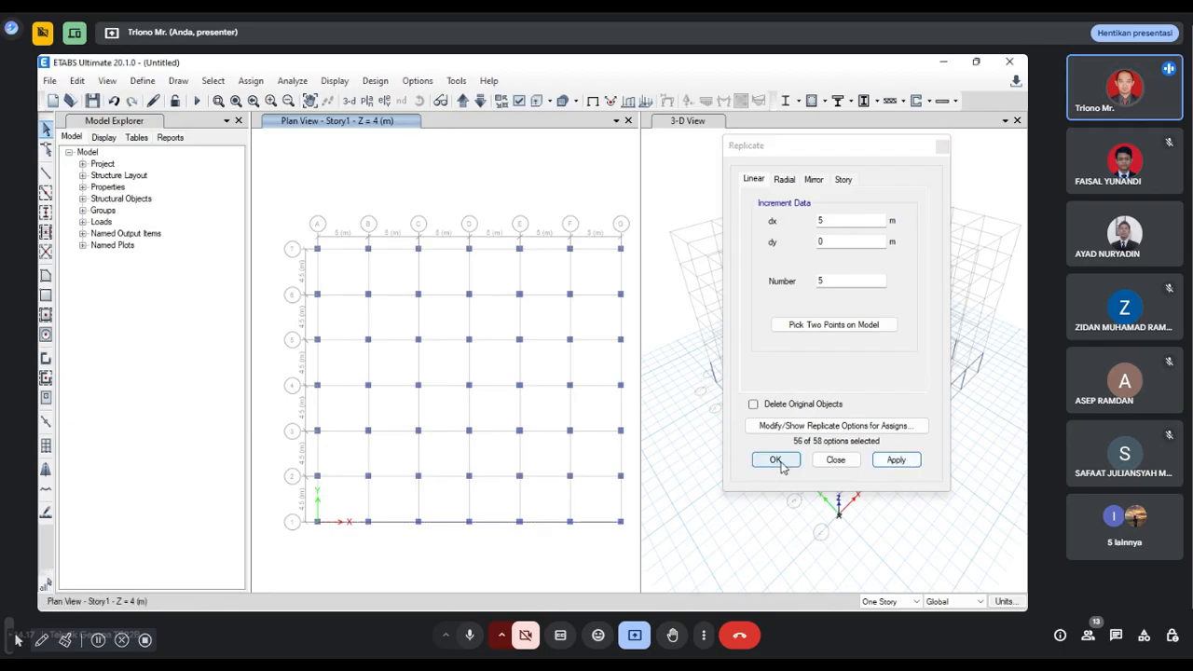
click(778, 462)
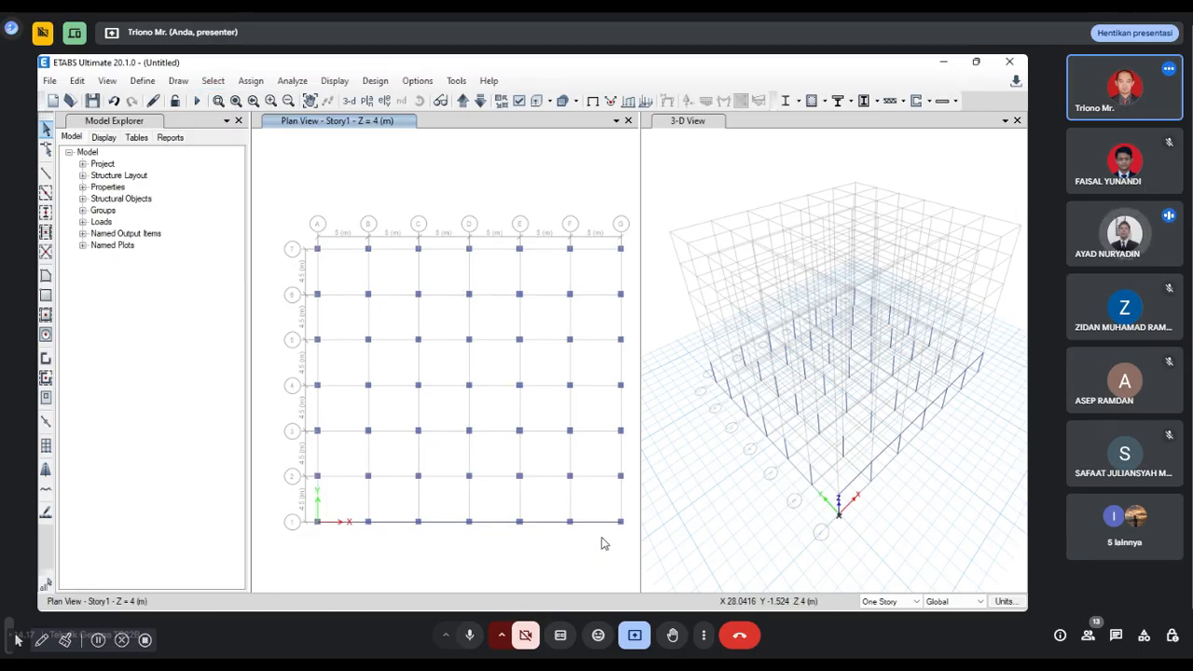
Step: Replicate all the beams along grid line 1 linearly with dx 0 m, dy 4.5 m, and 6 copies
drag(601, 537, 588, 509)
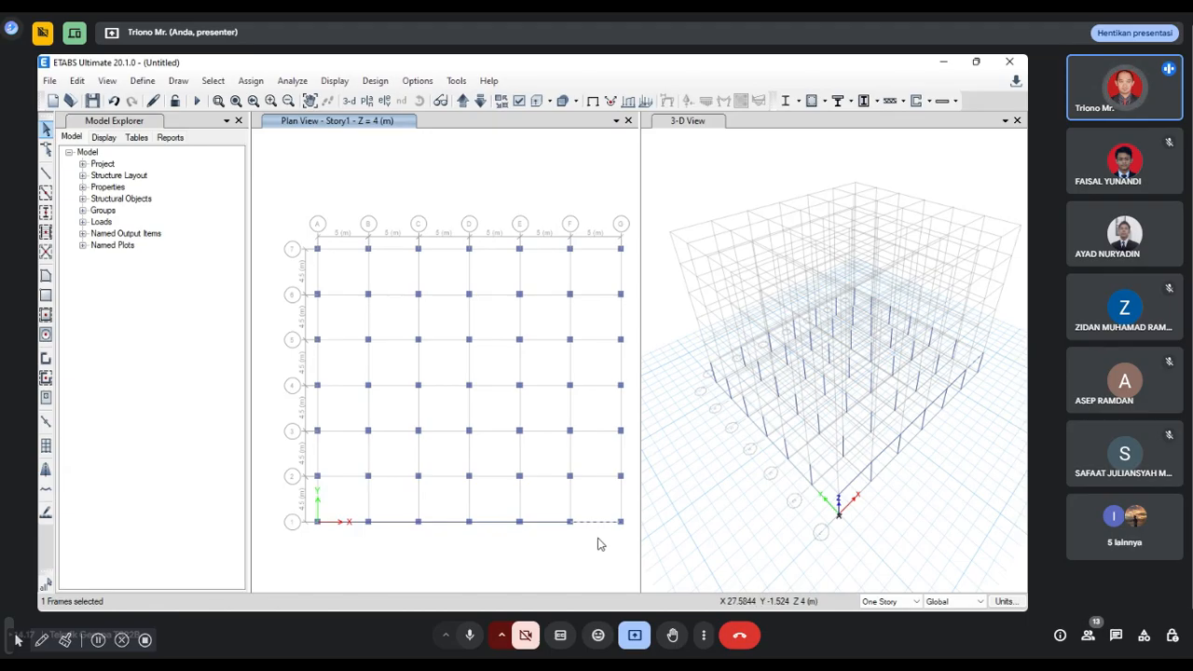
drag(598, 539, 589, 501)
drag(560, 545, 547, 503)
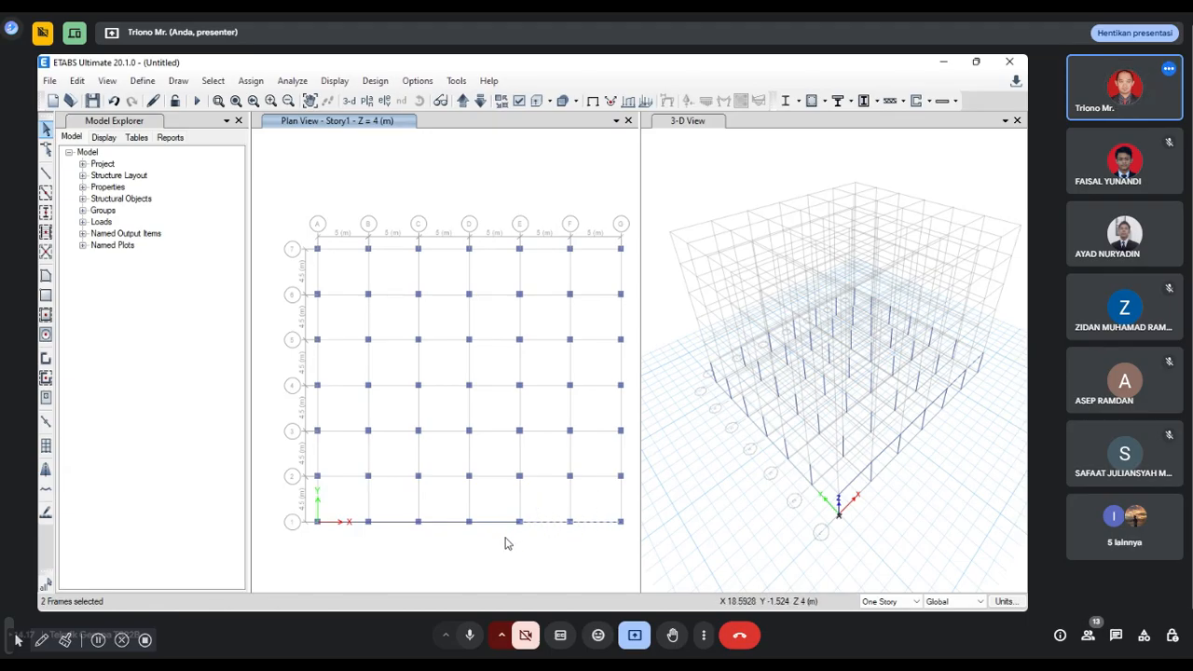
drag(447, 533, 334, 497)
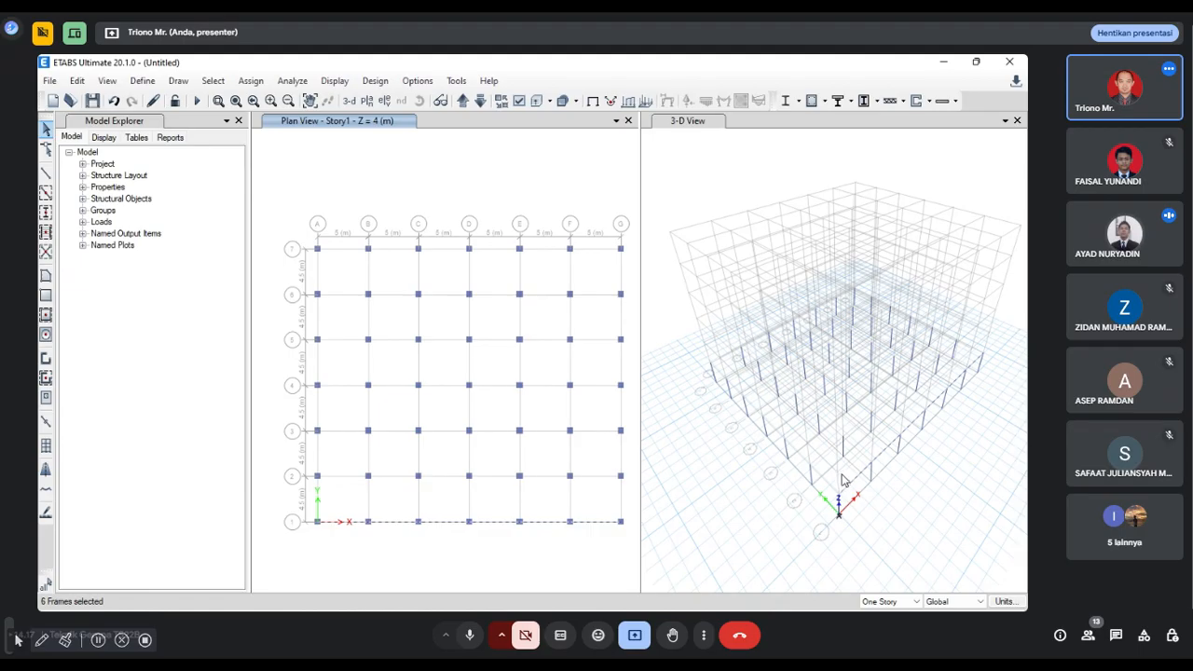
click(76, 80)
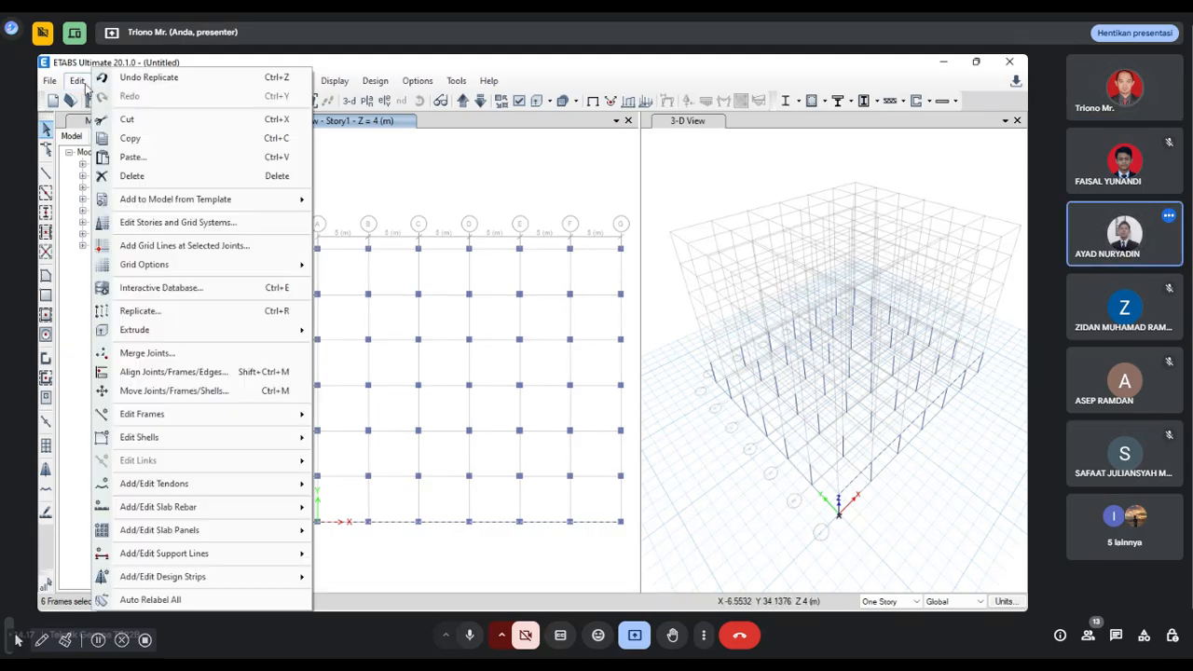
click(140, 310)
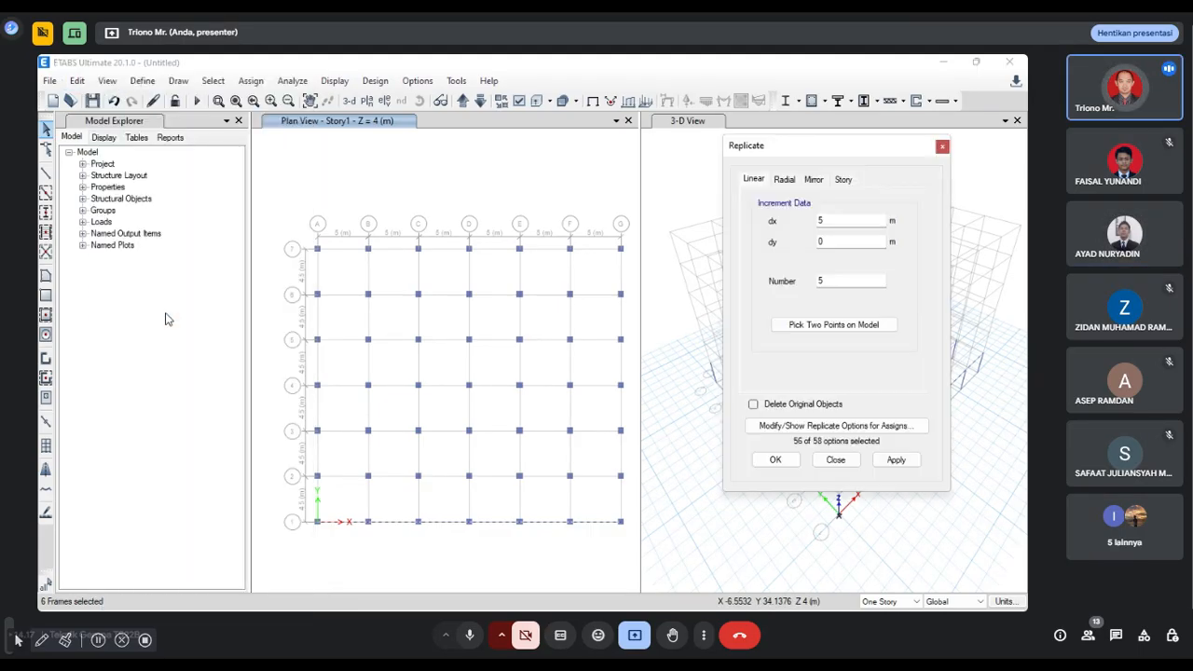
drag(831, 220, 804, 242)
text(0)
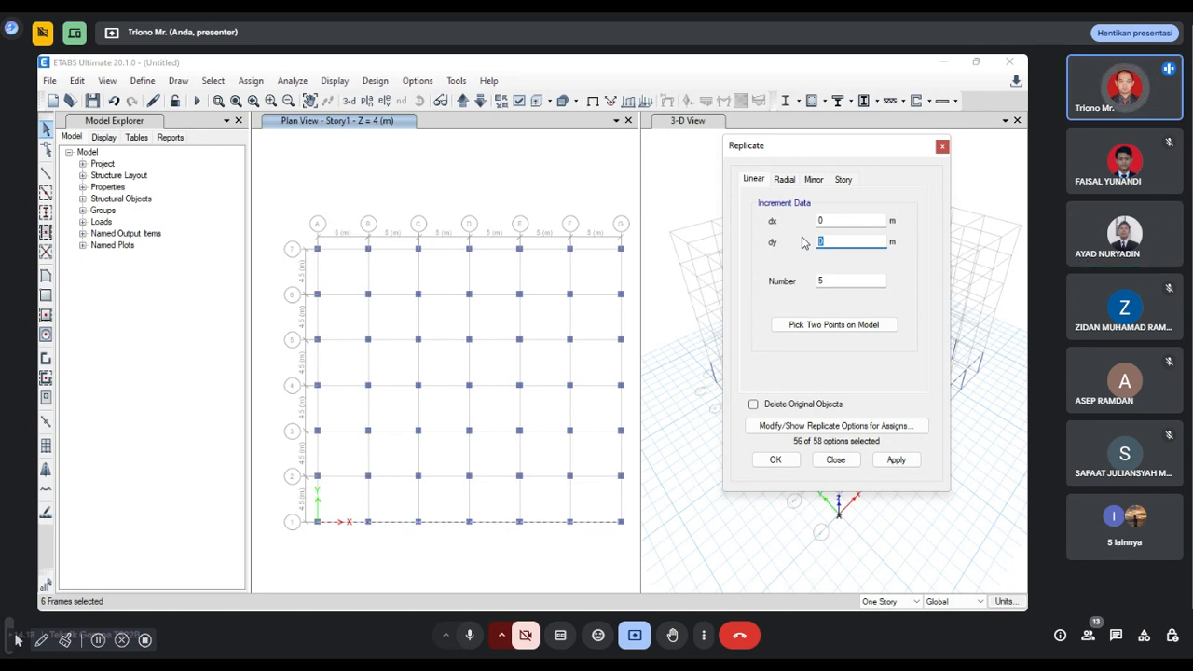
text(4.5)
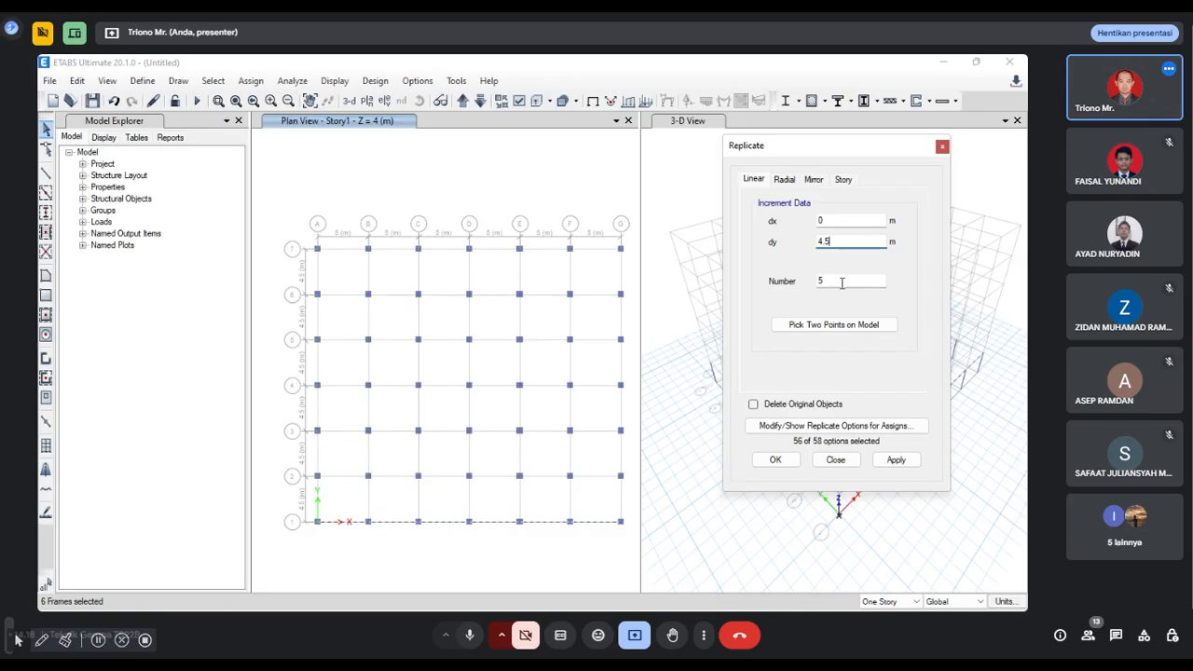
key(Tab)
text(6)
click(901, 464)
click(905, 464)
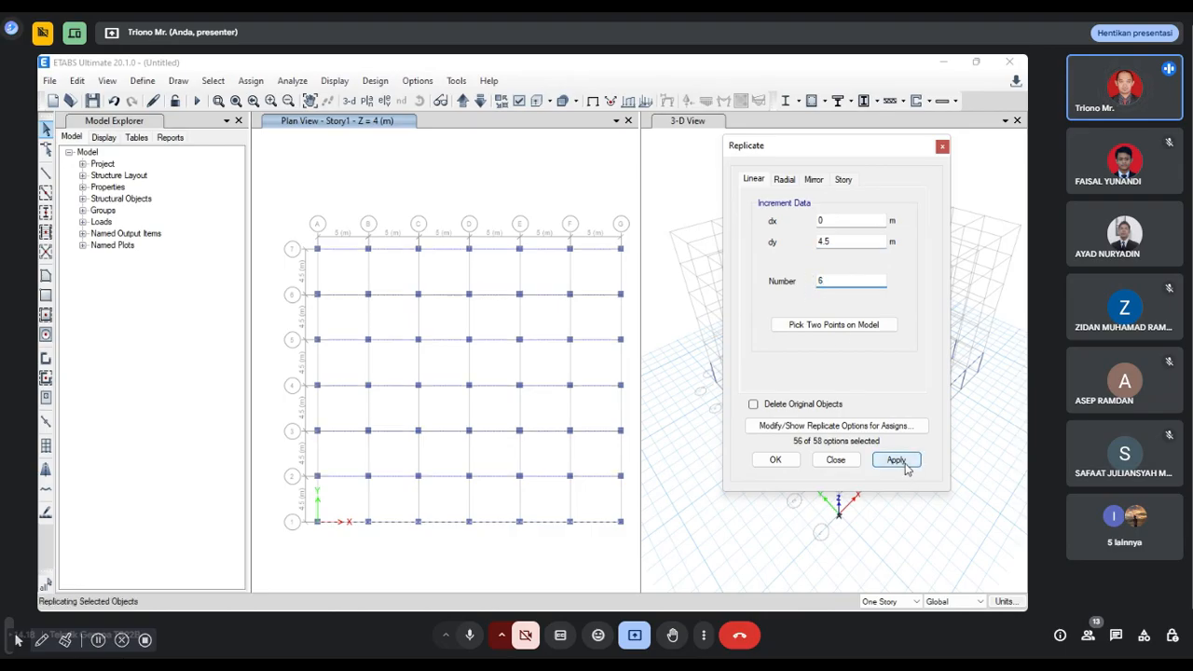
click(773, 463)
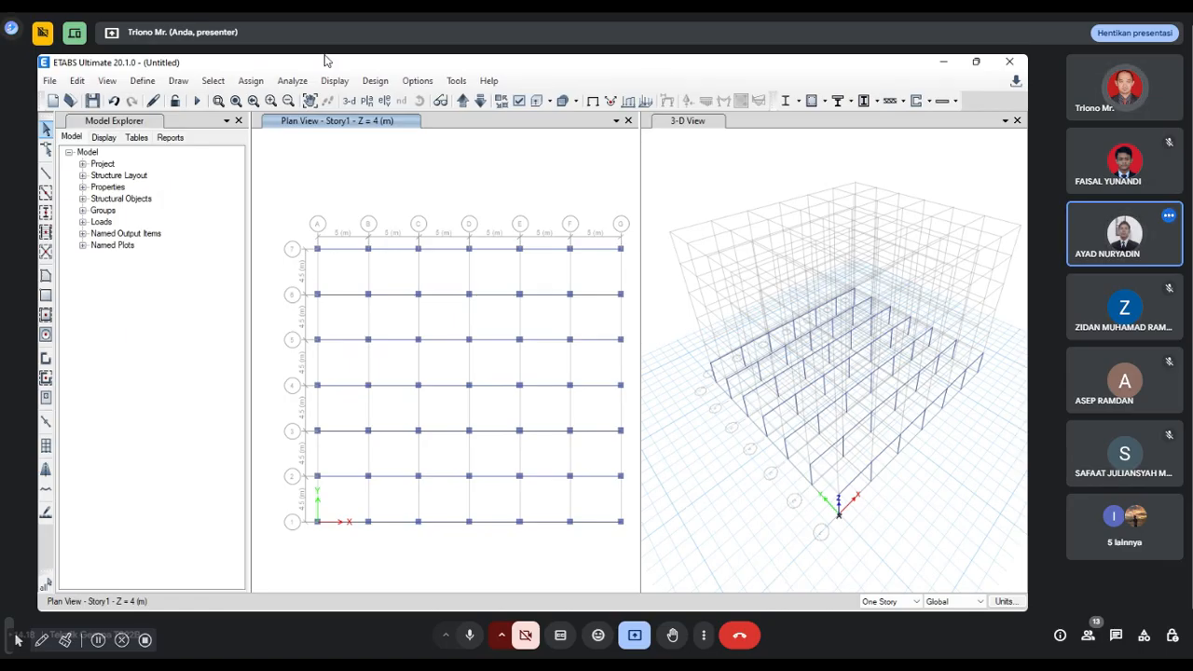
Step: Start the Quick Draw Beams/Columns command for the Story1 plan
click(51, 191)
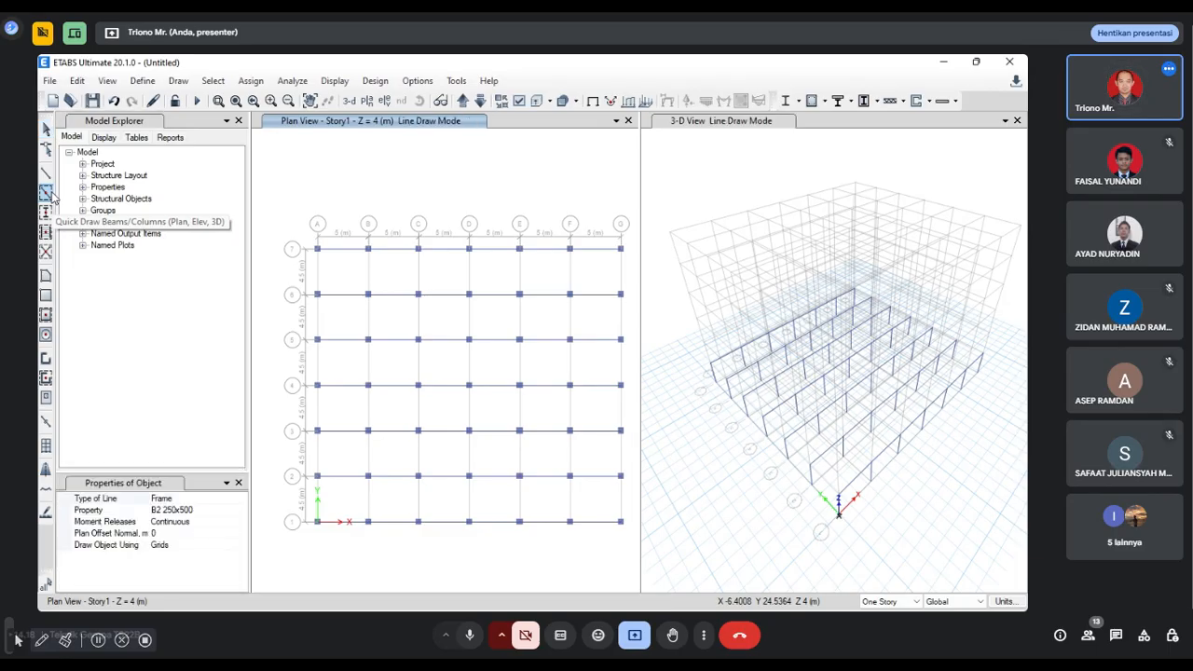
Step: Quick-draw a B2 250x500 beam along grid A between grids 1 and 2 in the Story1 plan
click(201, 511)
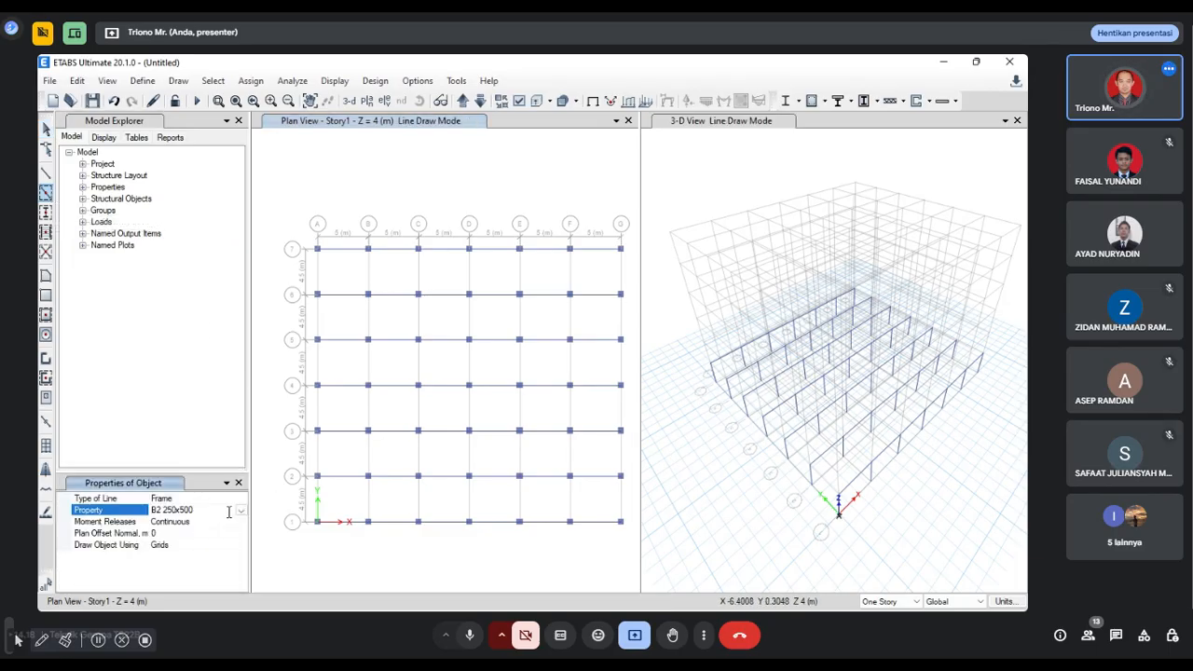
click(241, 511)
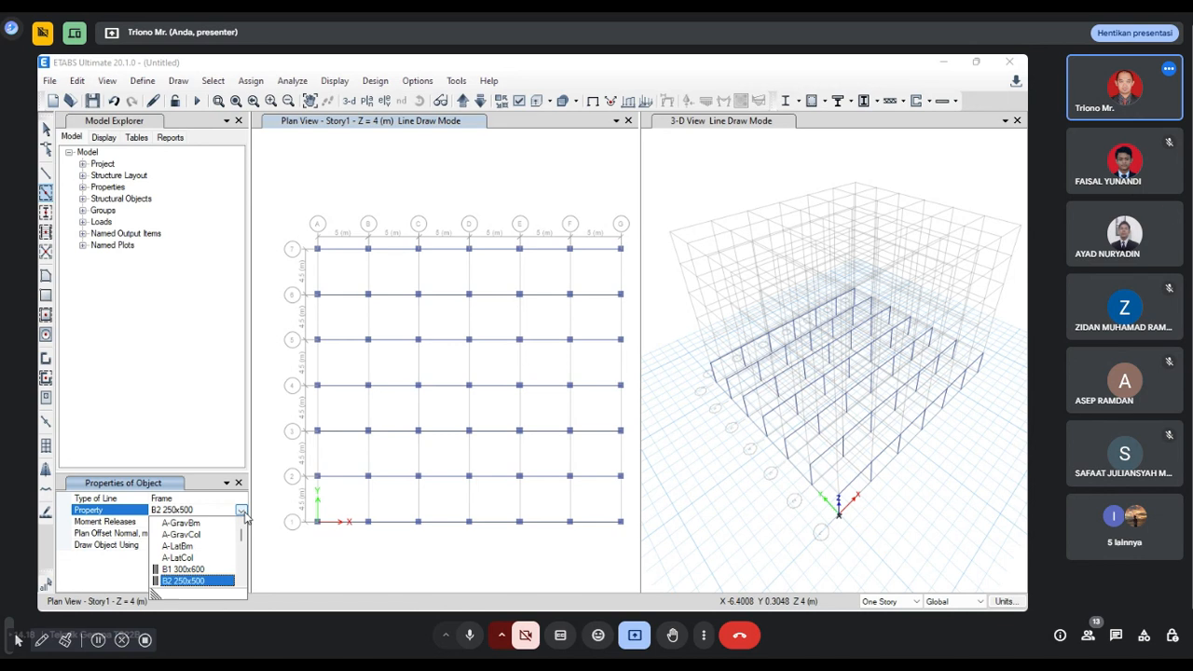
click(192, 581)
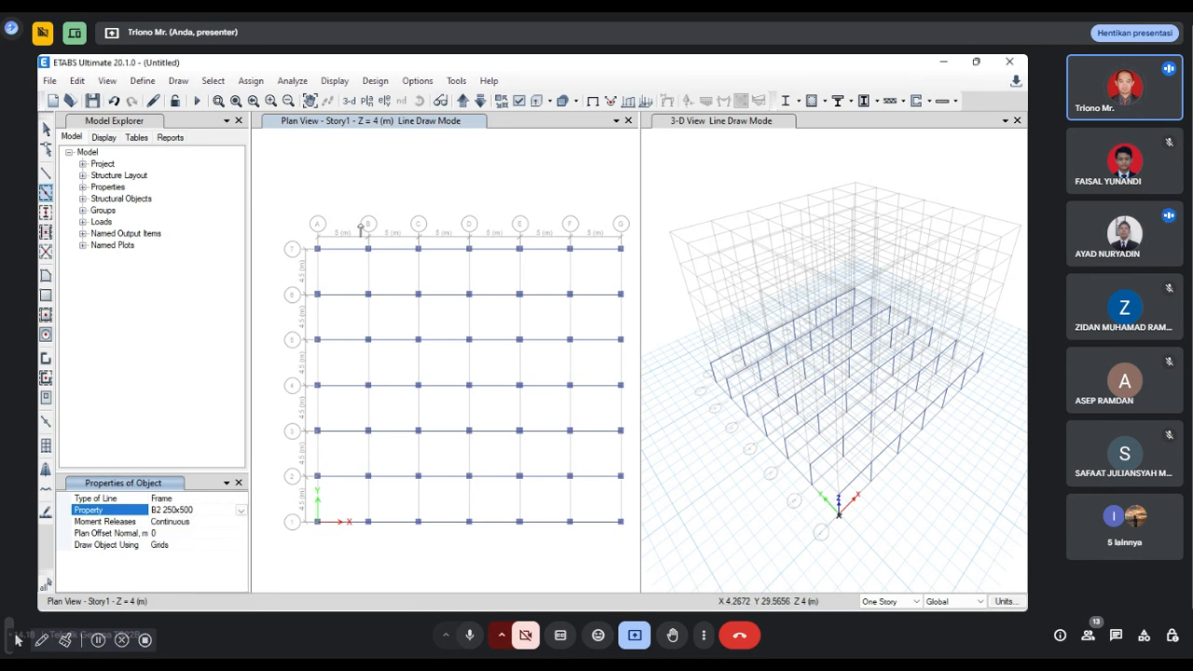
click(316, 508)
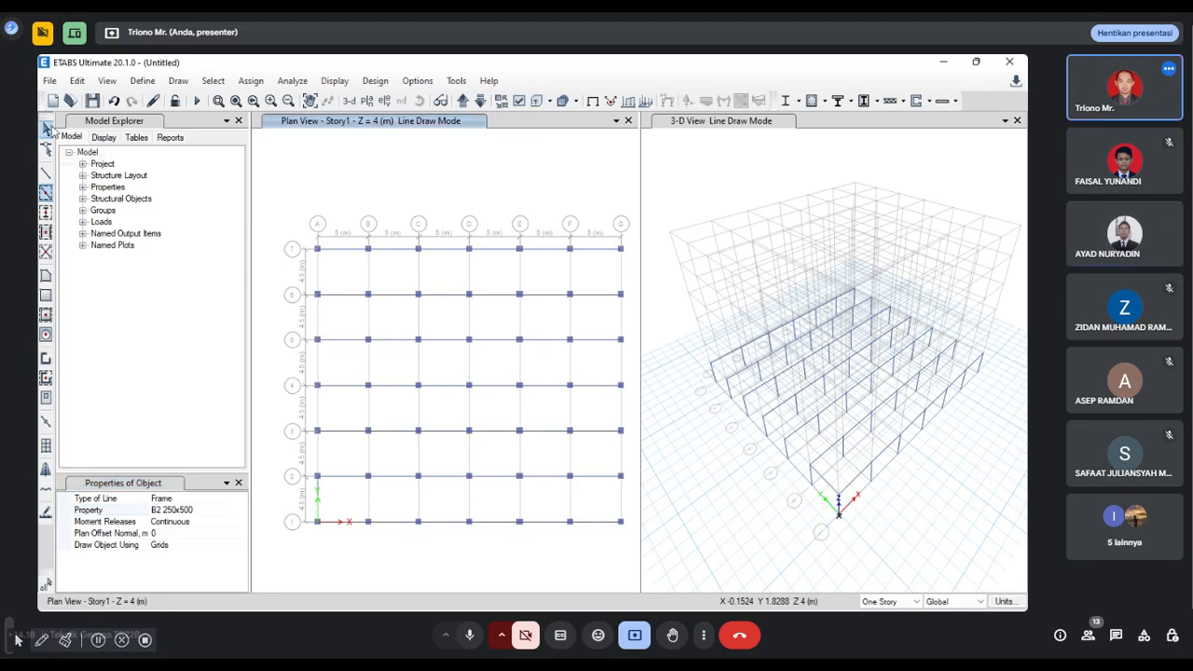
click(46, 130)
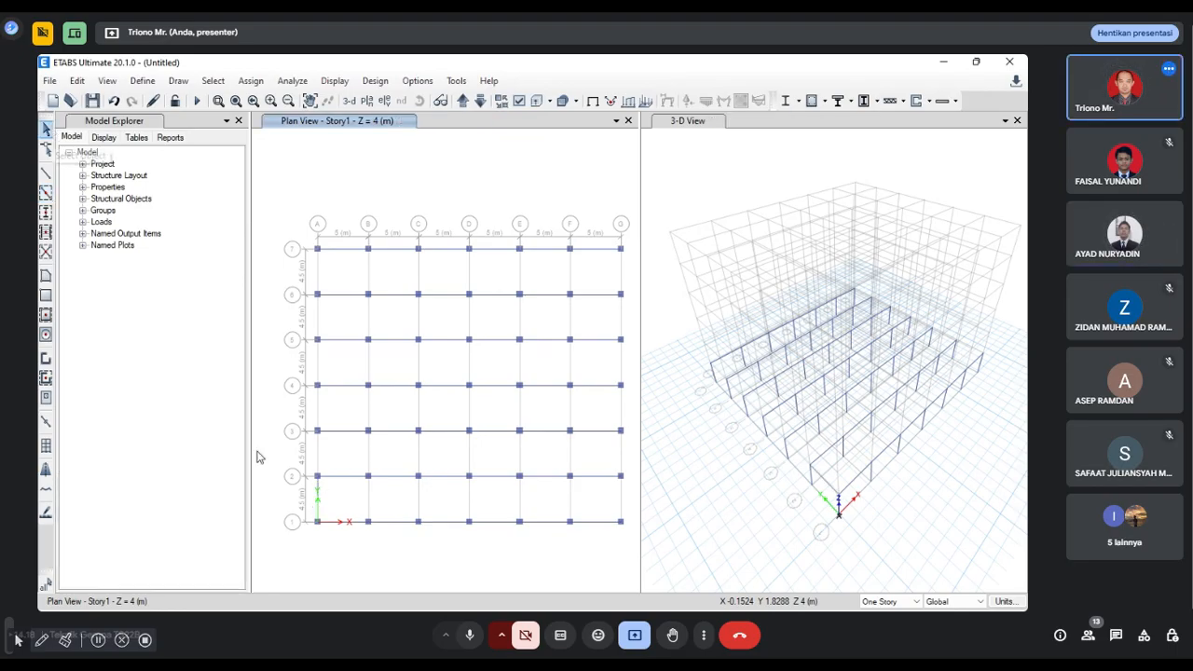
click(310, 500)
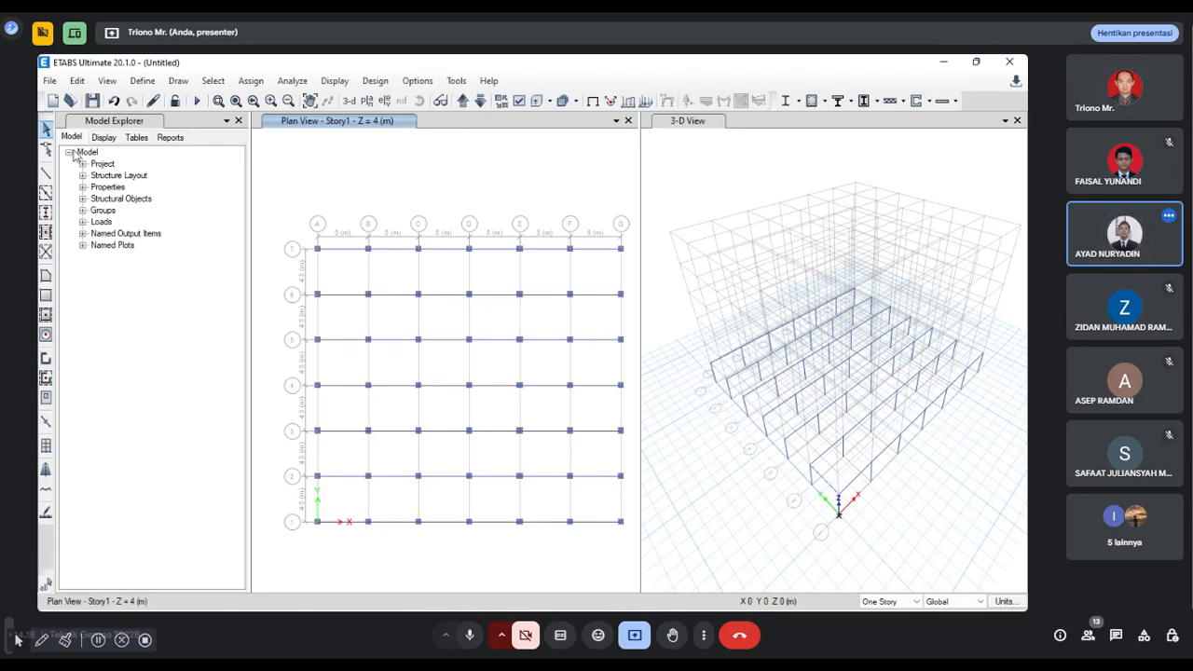
click(45, 193)
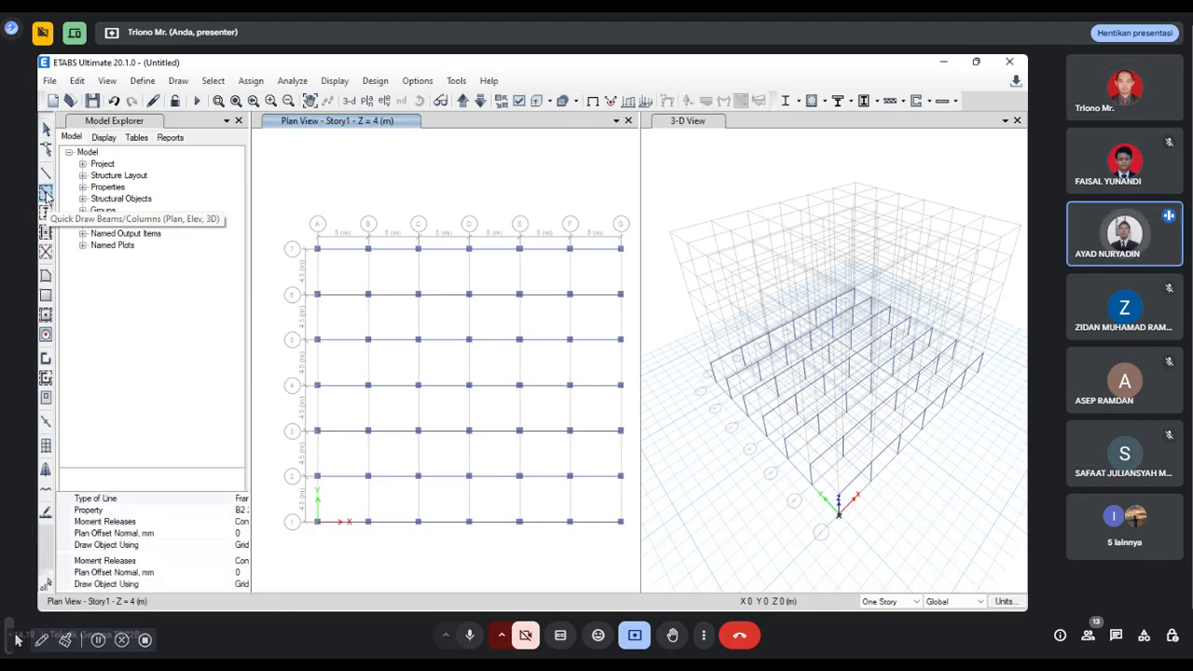
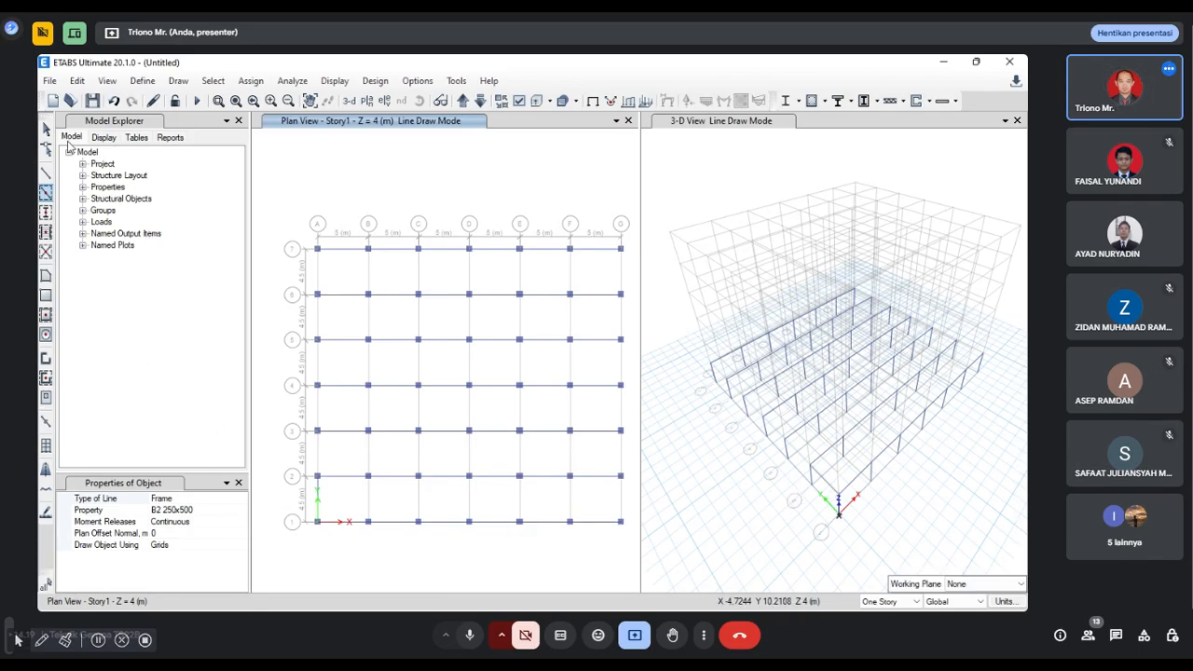
click(46, 130)
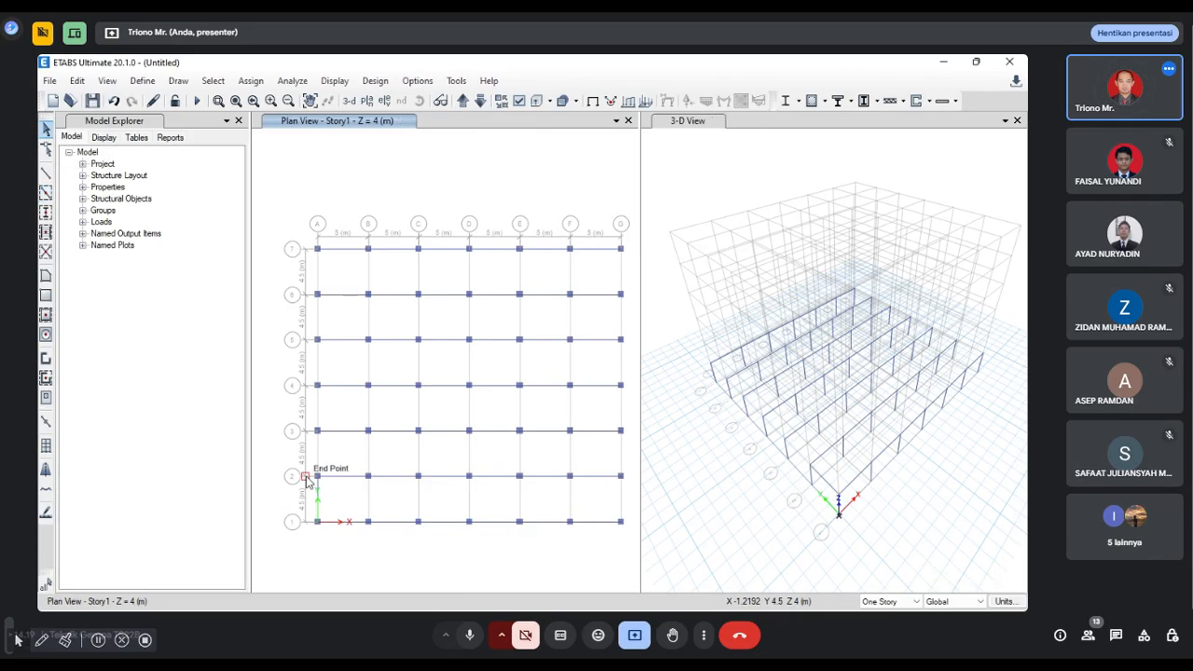
Step: Replicate the grid A beam between grids 1 and 2 linearly with dx 5 m, dy 0 m and number 6
drag(350, 505, 300, 497)
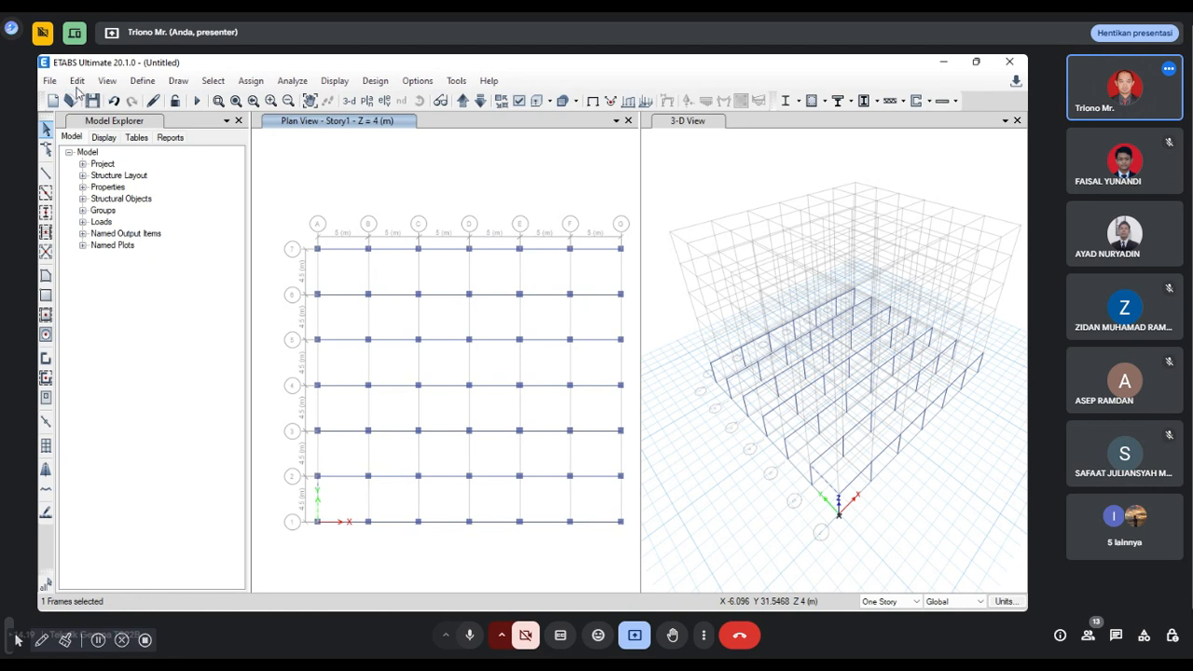
click(77, 82)
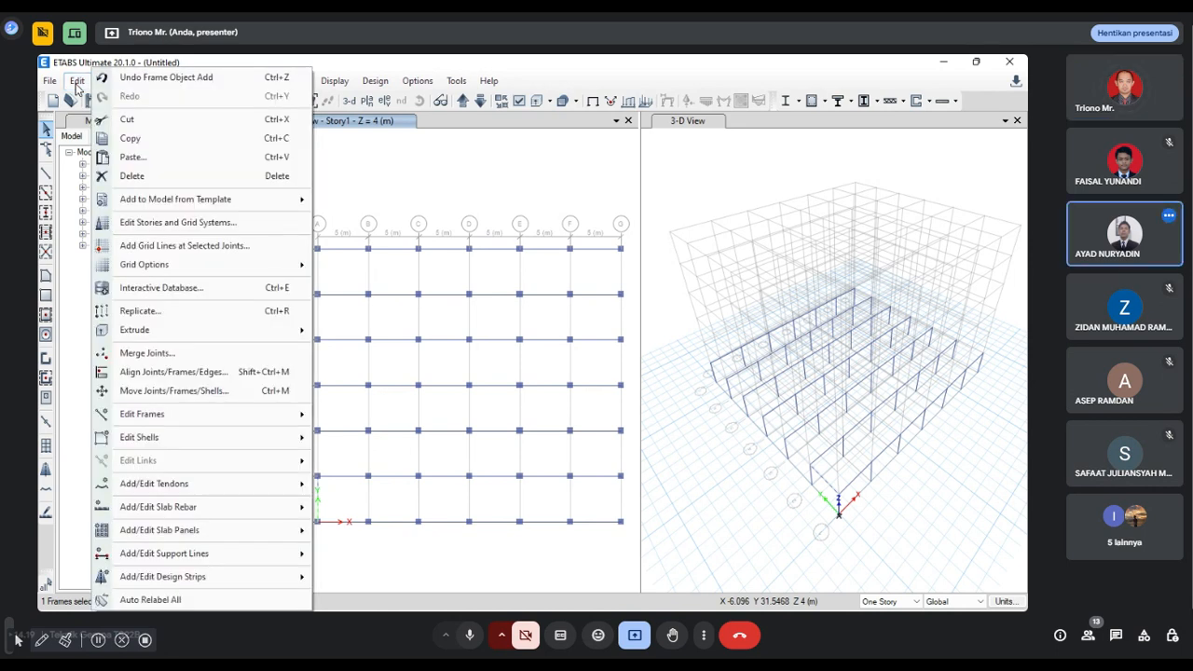
click(141, 314)
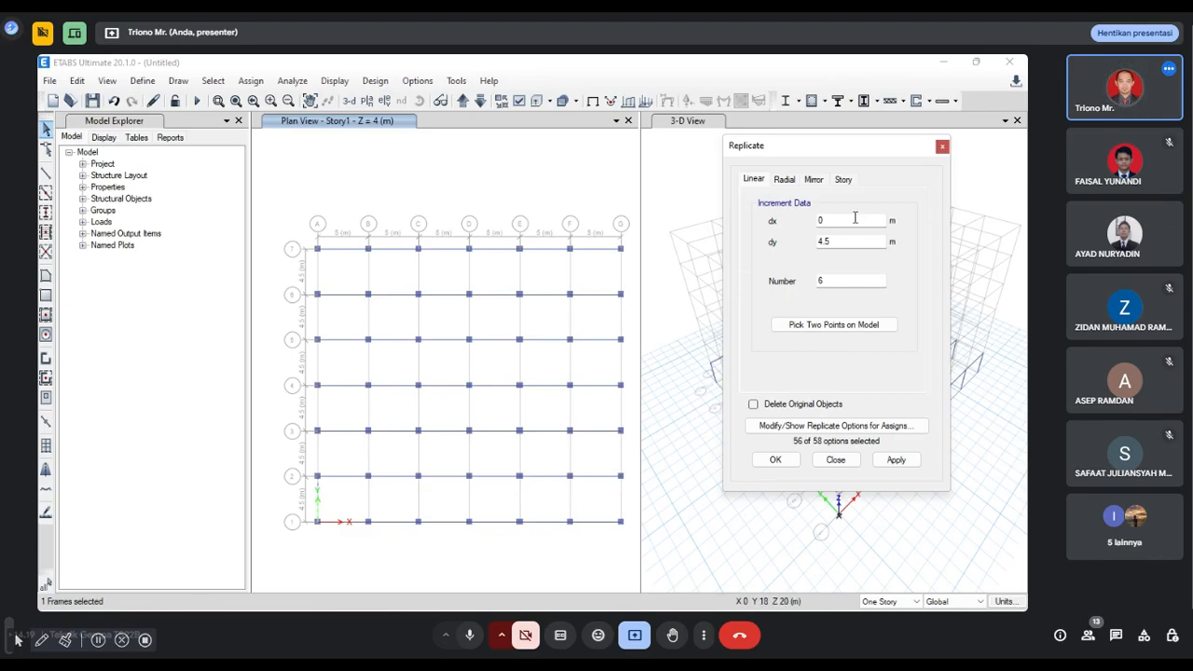
double_click(799, 244)
key(BackSpace)
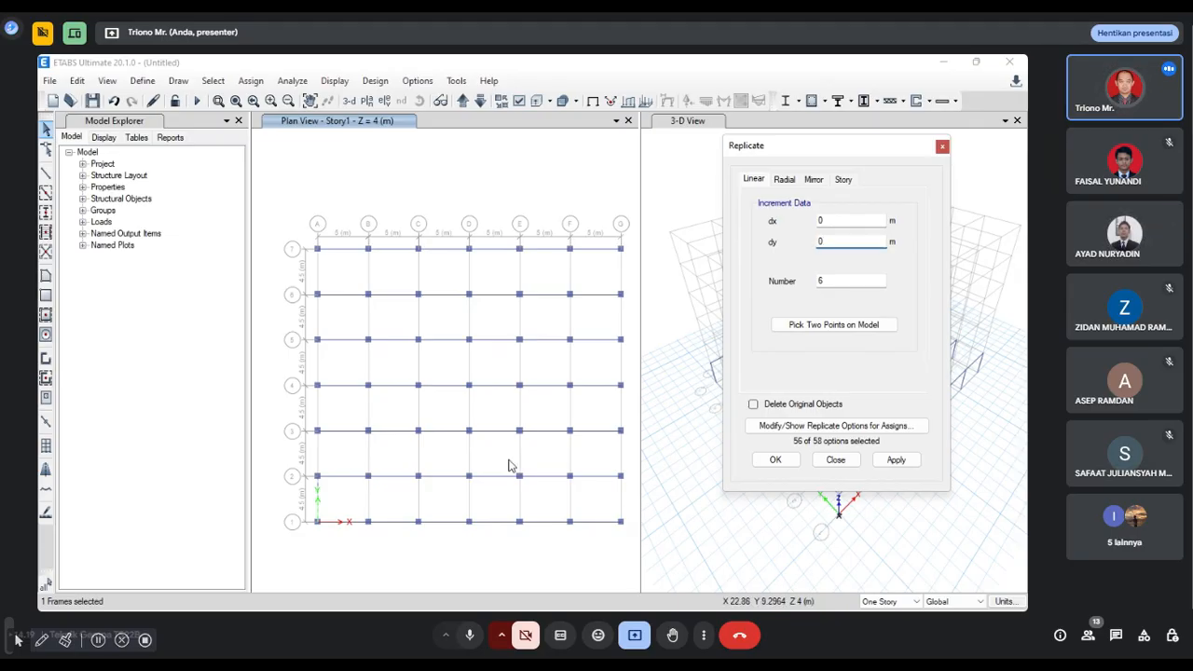
click(808, 218)
double_click(808, 219)
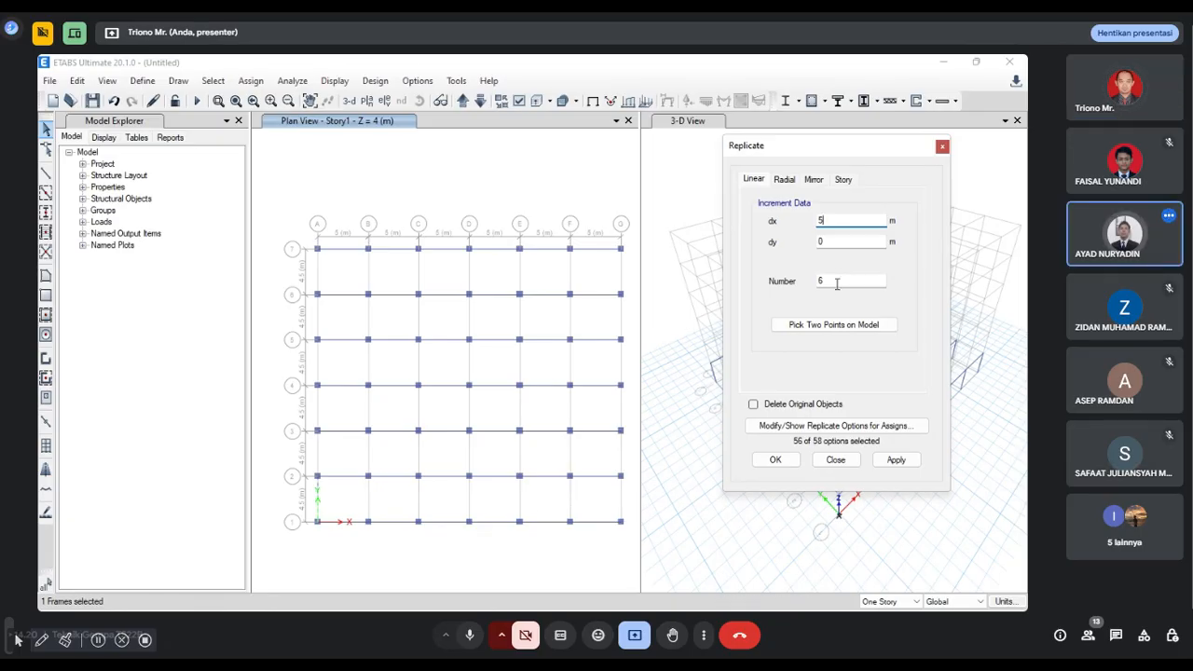
click(900, 460)
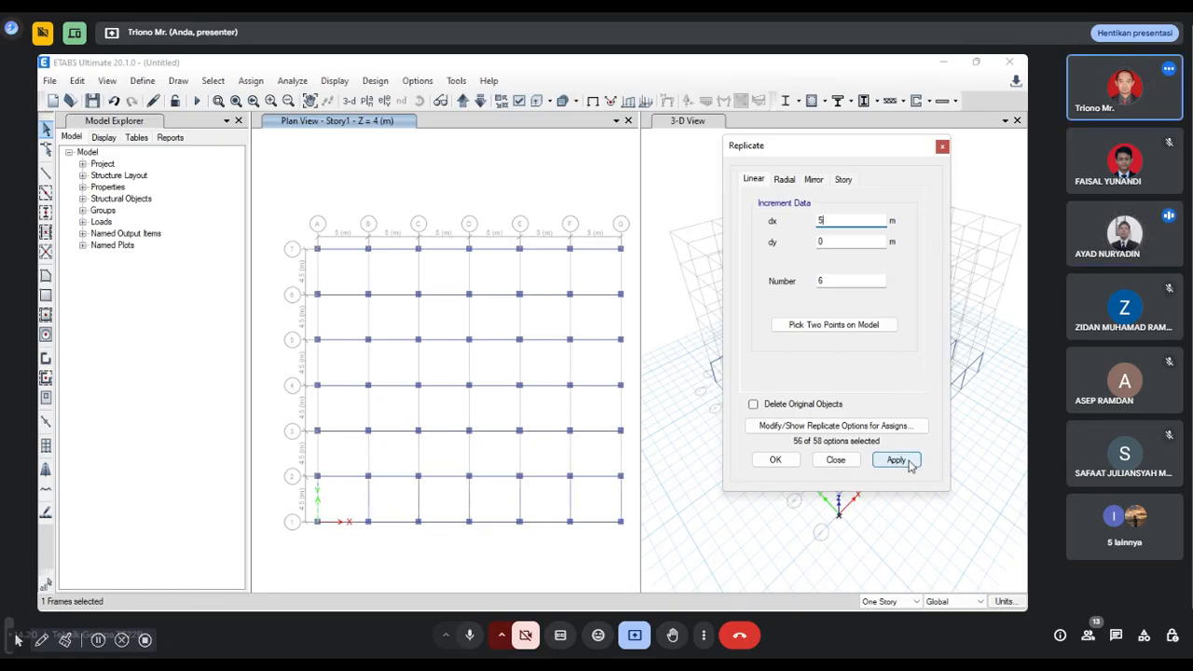
click(909, 462)
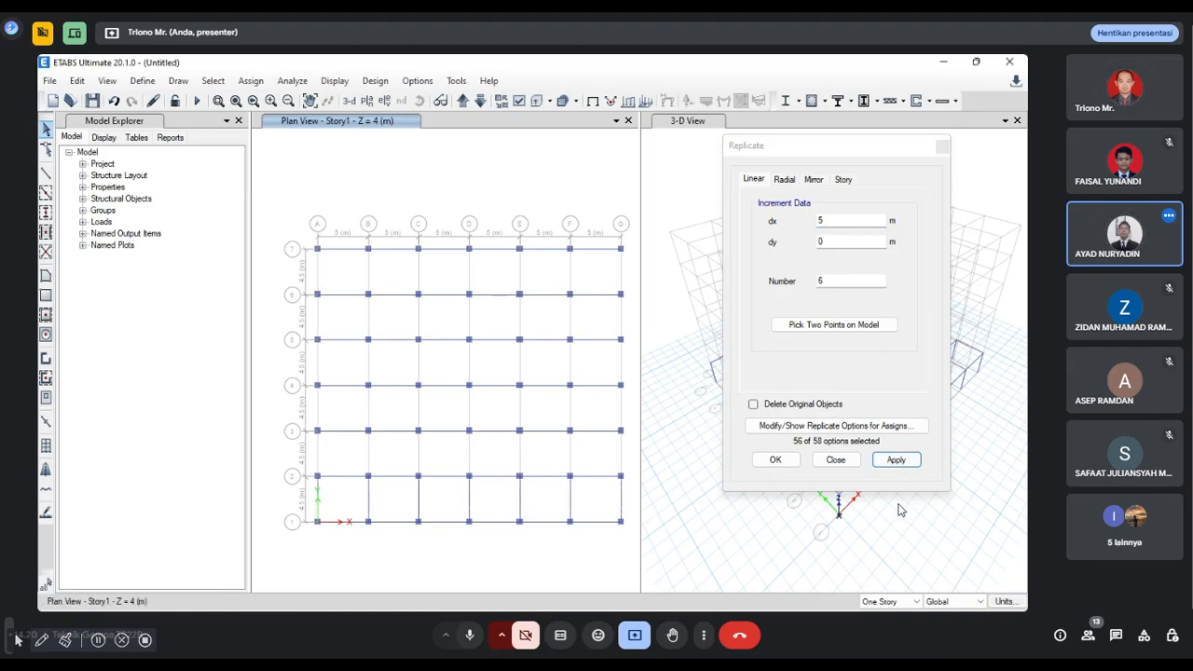
click(788, 463)
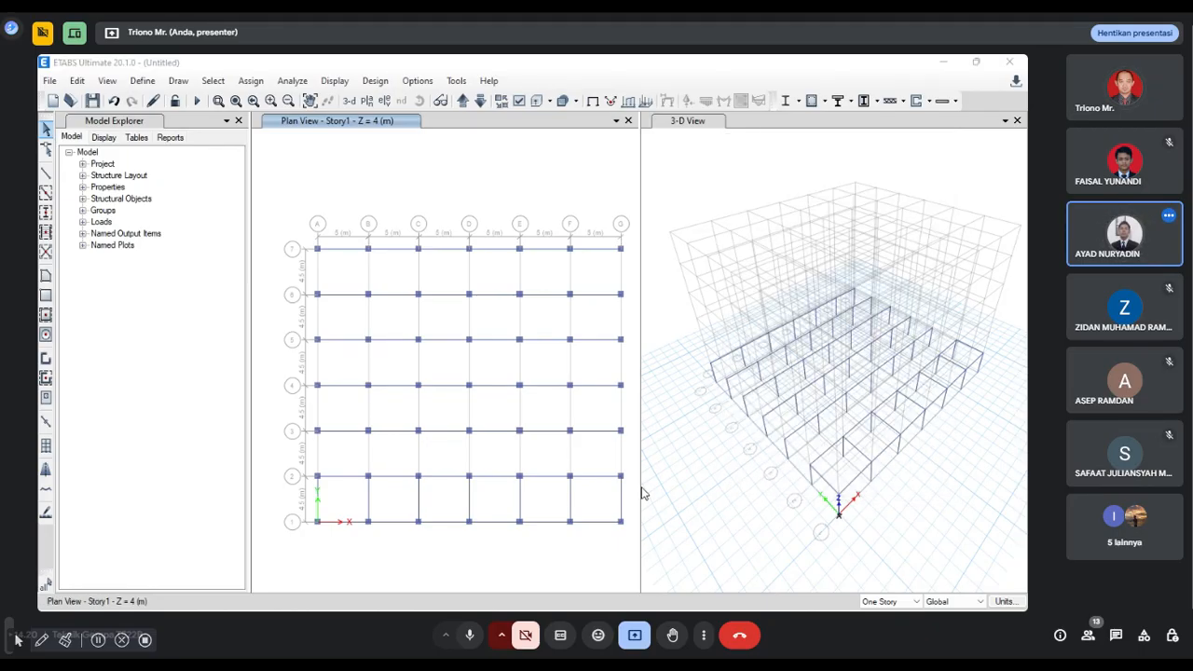
Step: Replicate all seven Y-direction beams between grids 1 and 2 linearly with dx 0 m, dy 4.5 m and number 5
drag(633, 497, 310, 500)
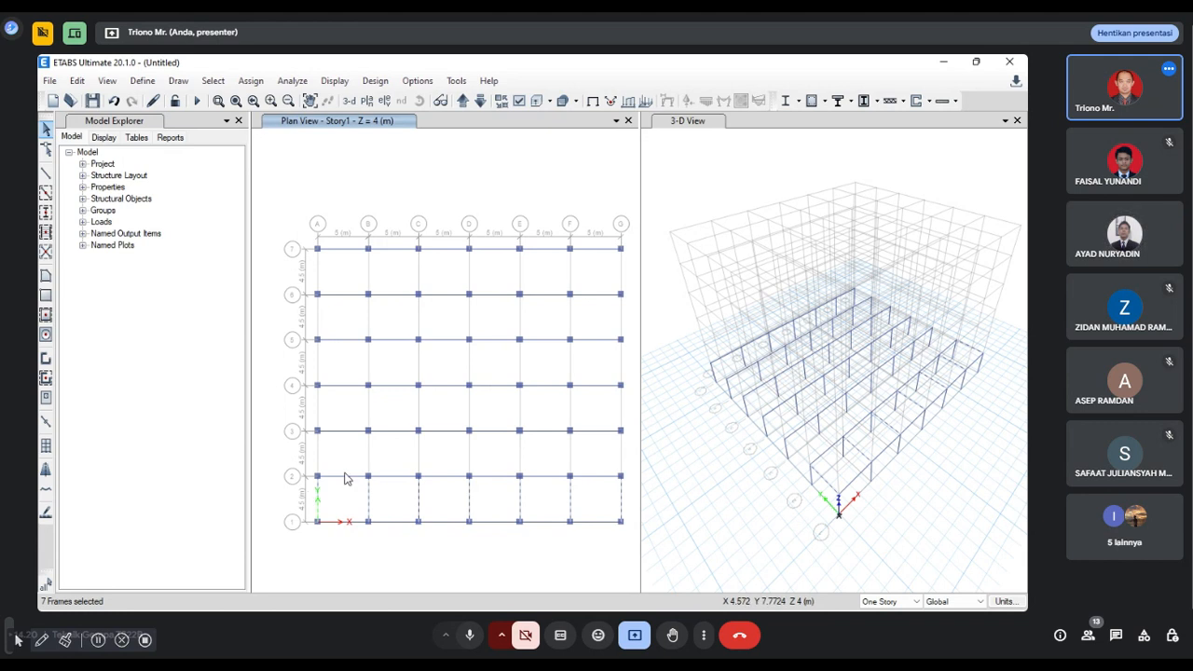
click(78, 80)
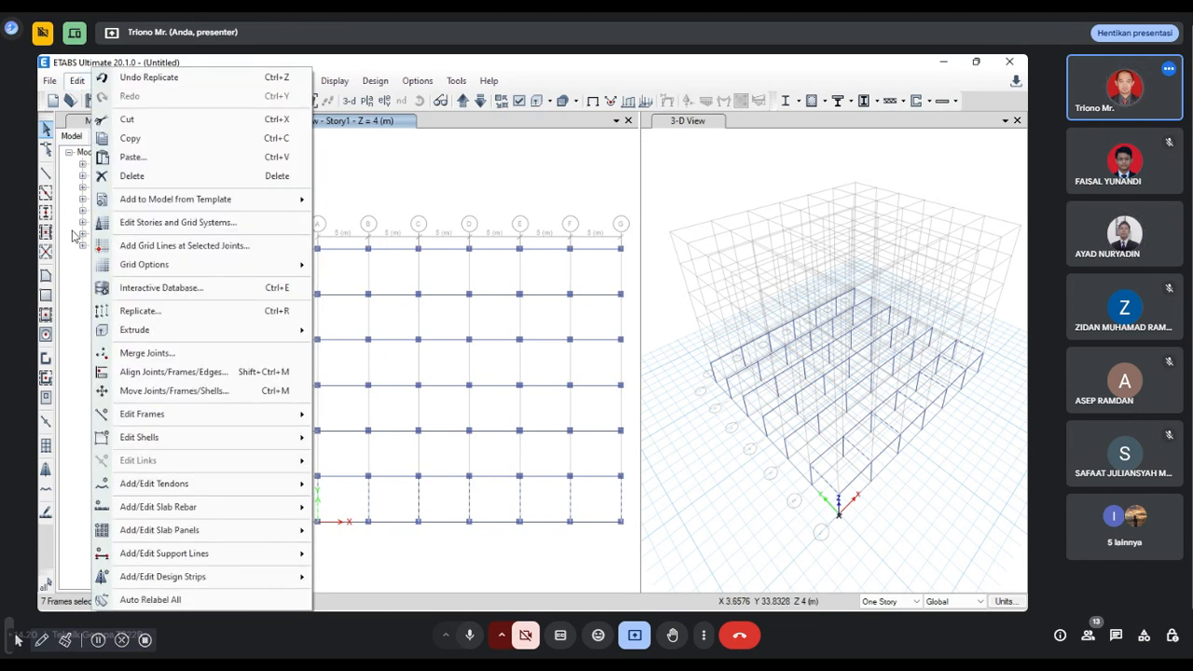
click(114, 317)
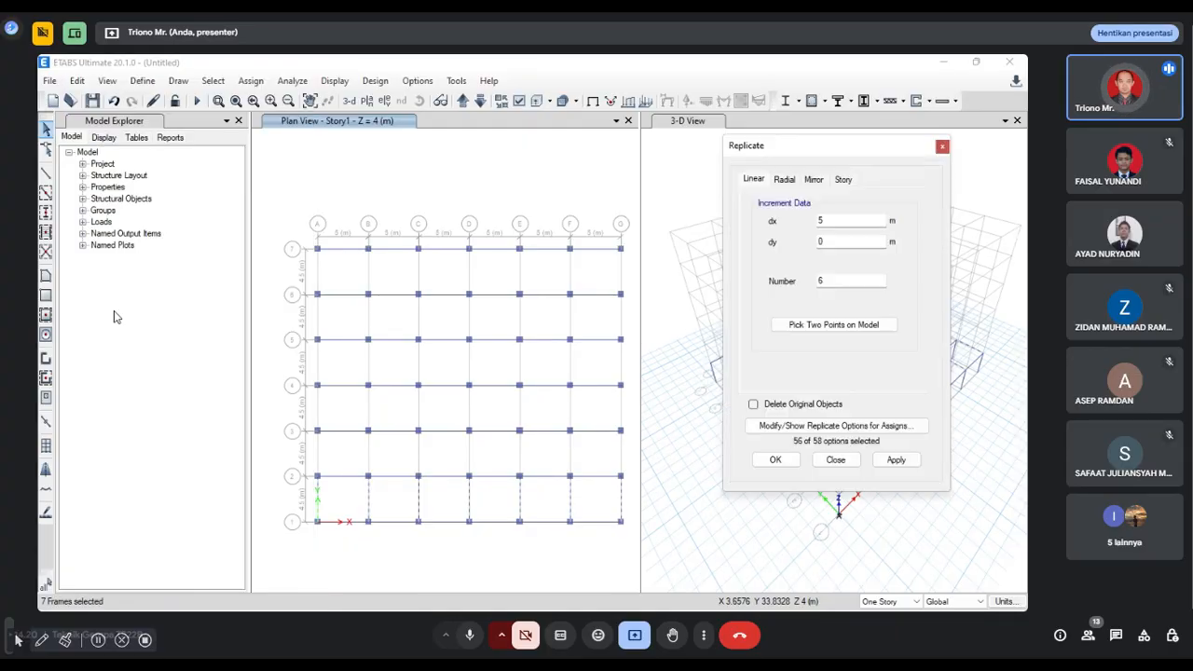
double_click(820, 220)
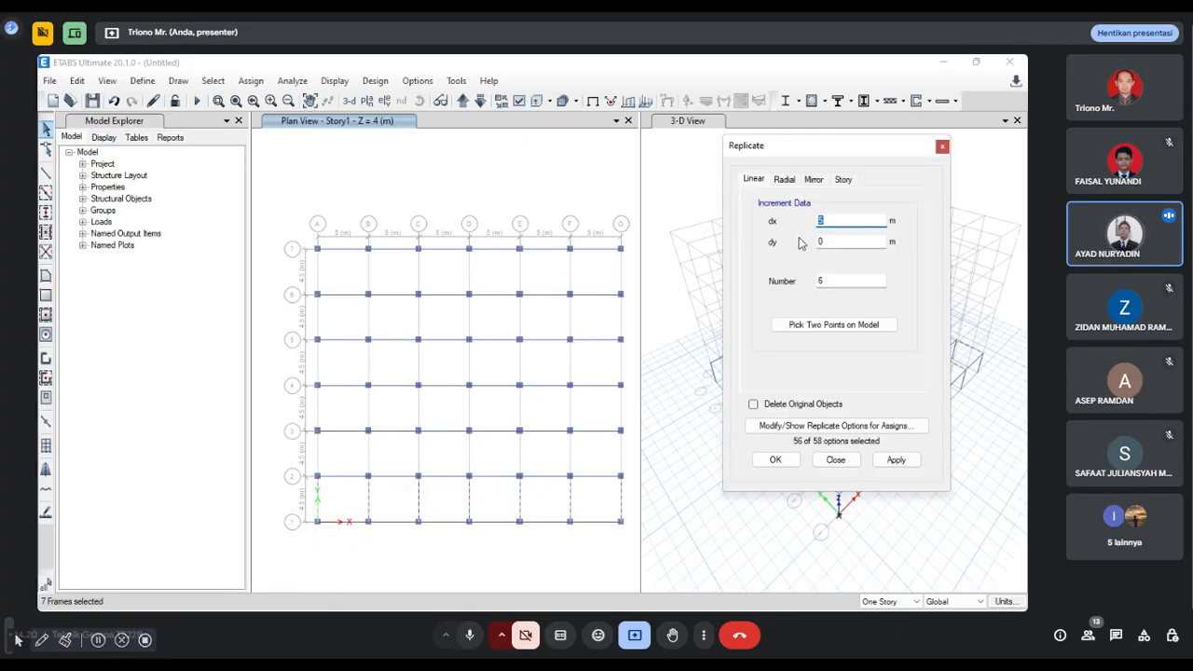
text(0)
double_click(839, 240)
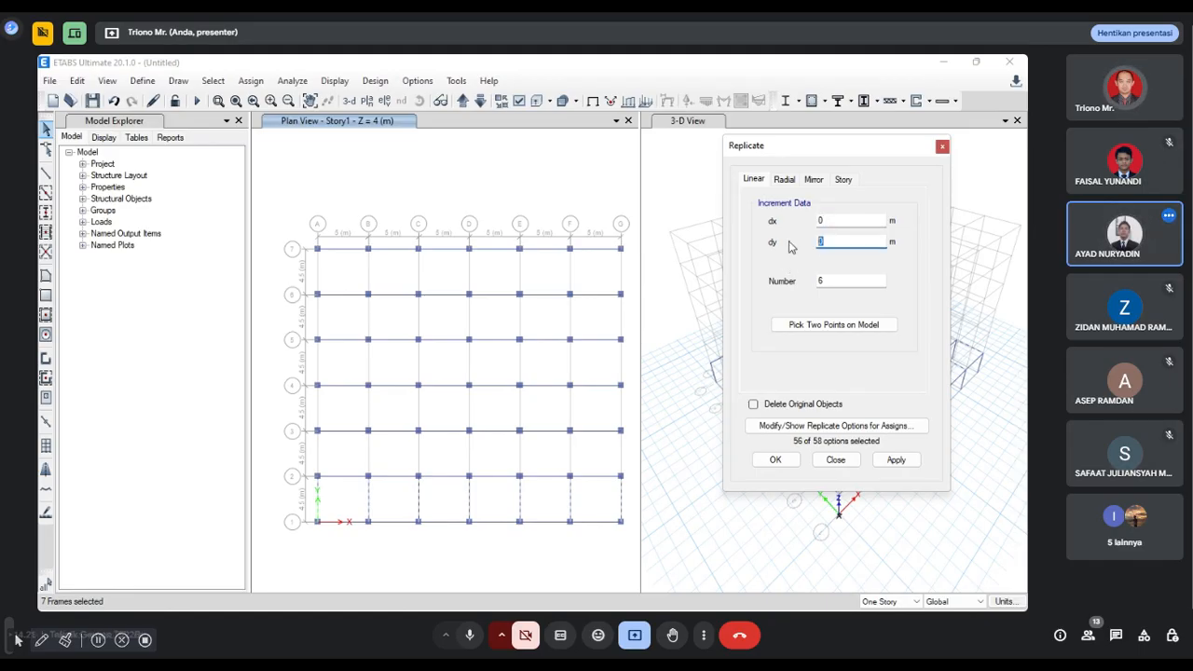
text(4)
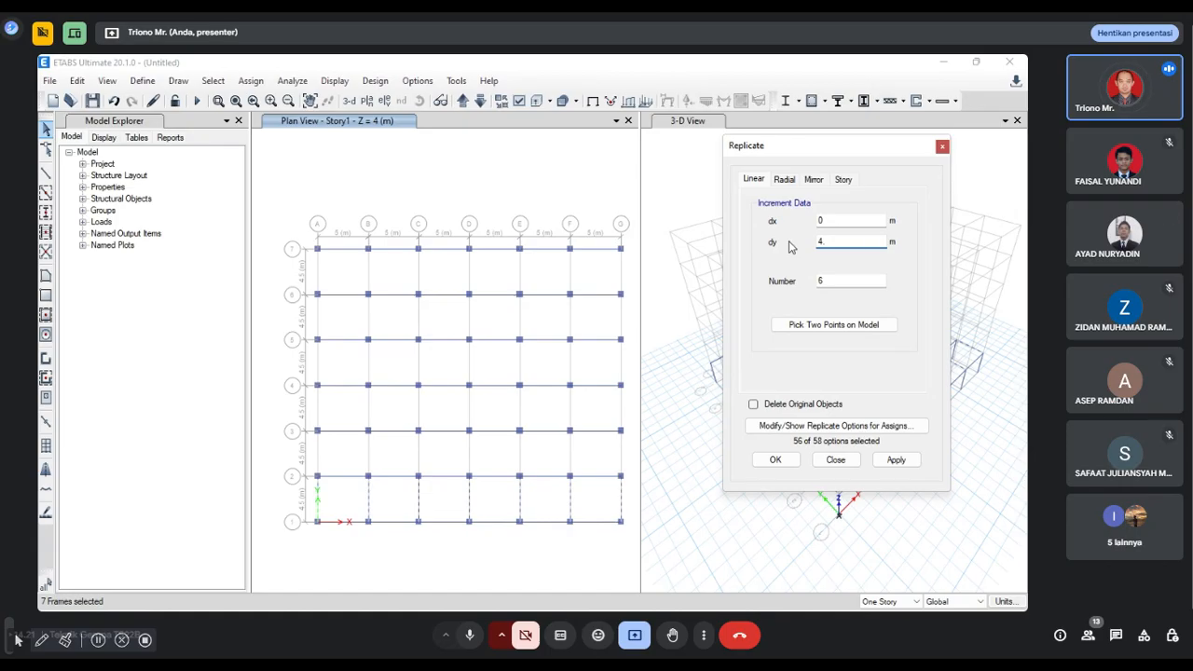
text(.5)
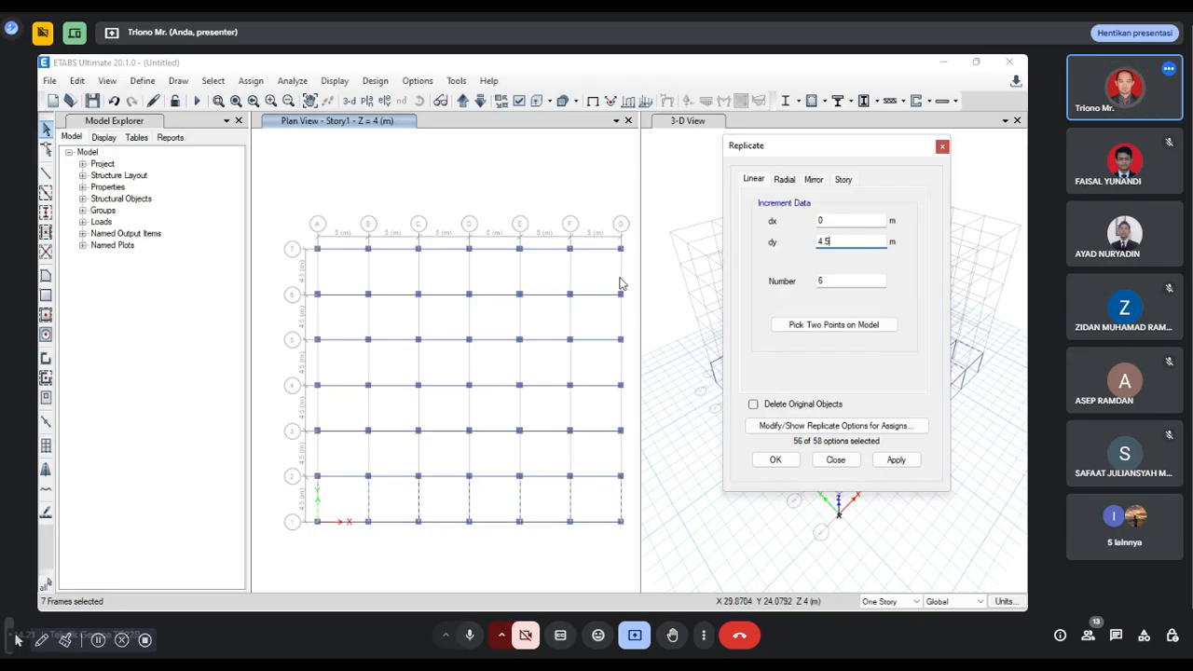
double_click(822, 280)
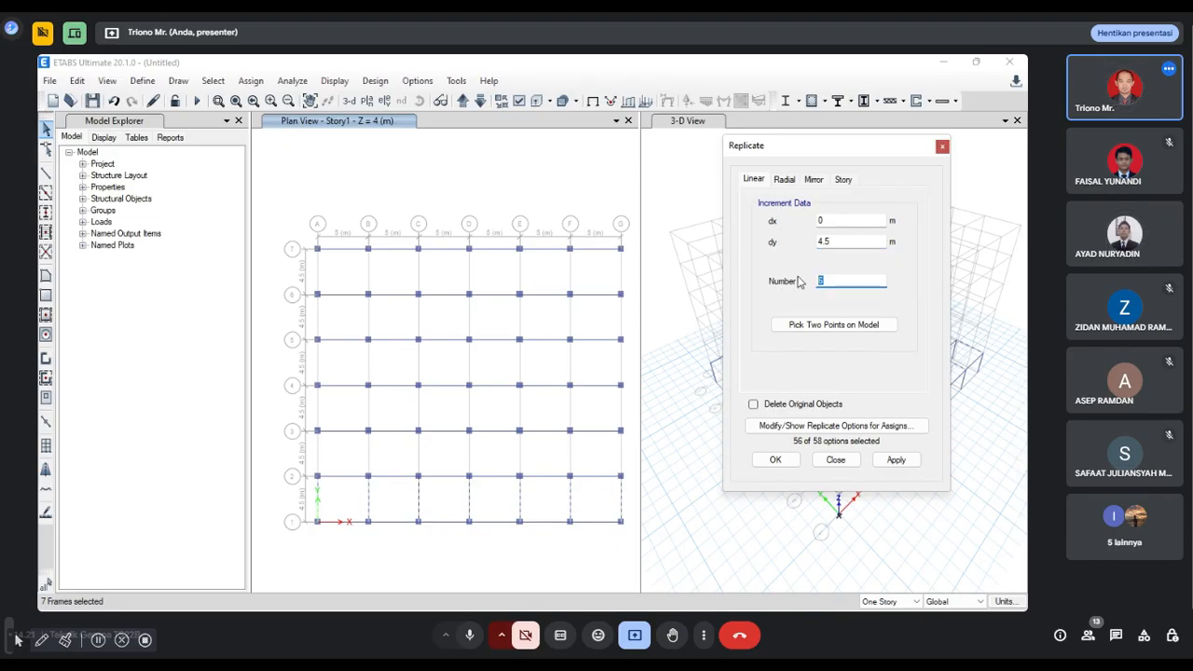
text(5)
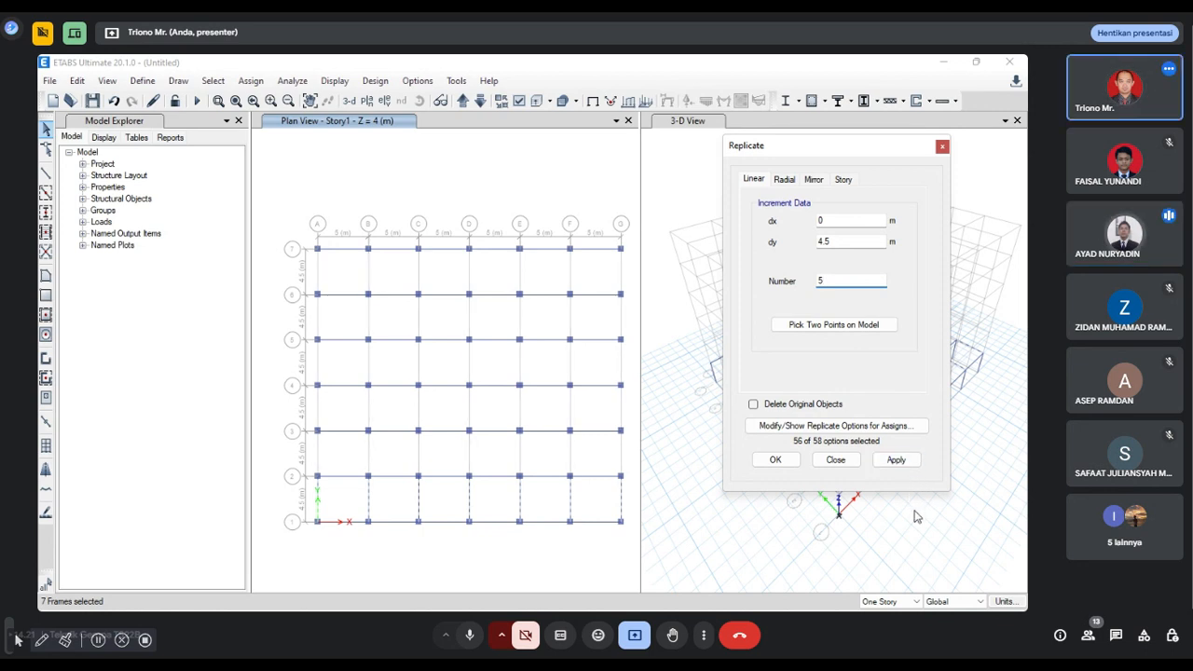
click(897, 460)
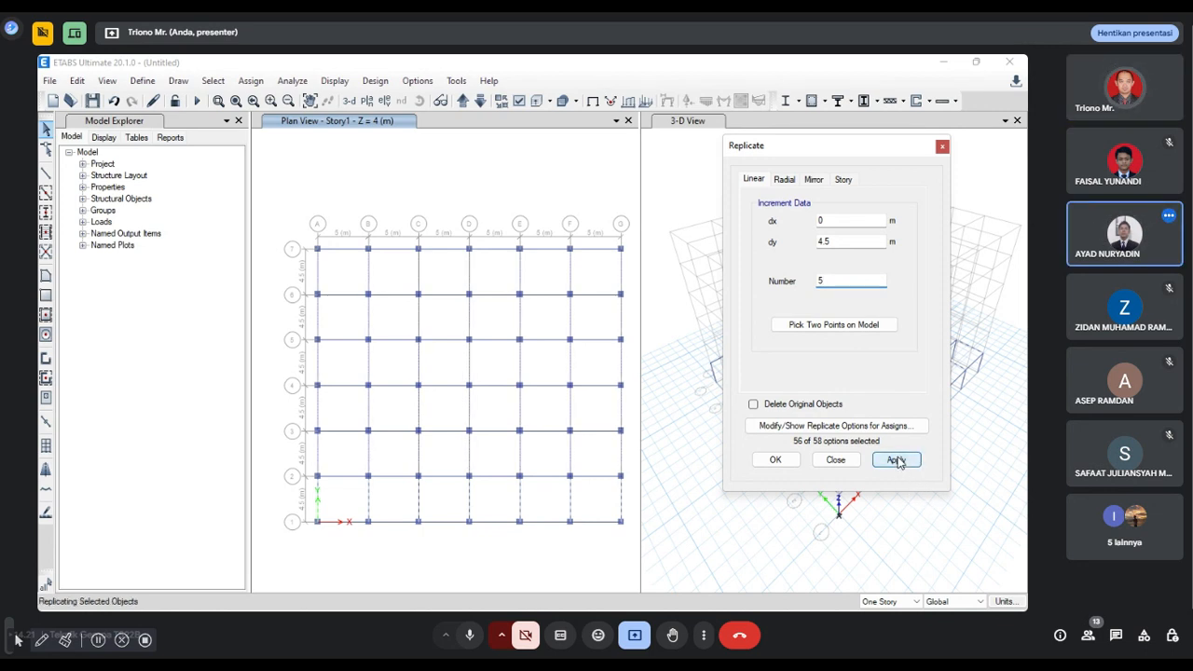
click(777, 461)
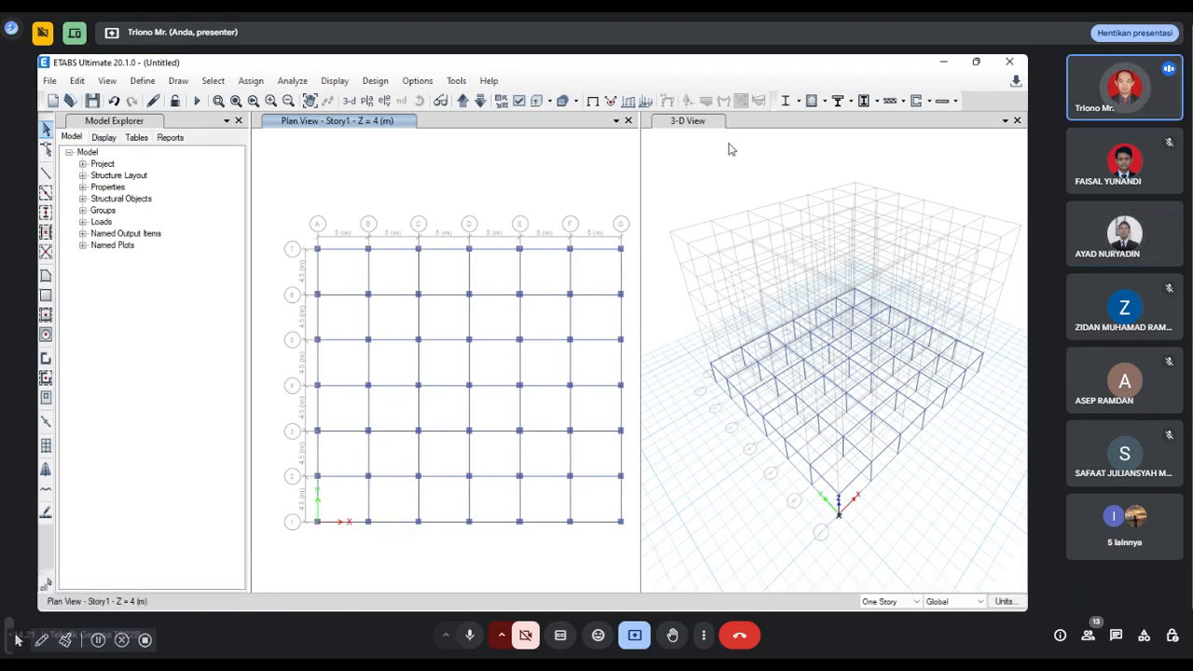
mouse_move(737, 584)
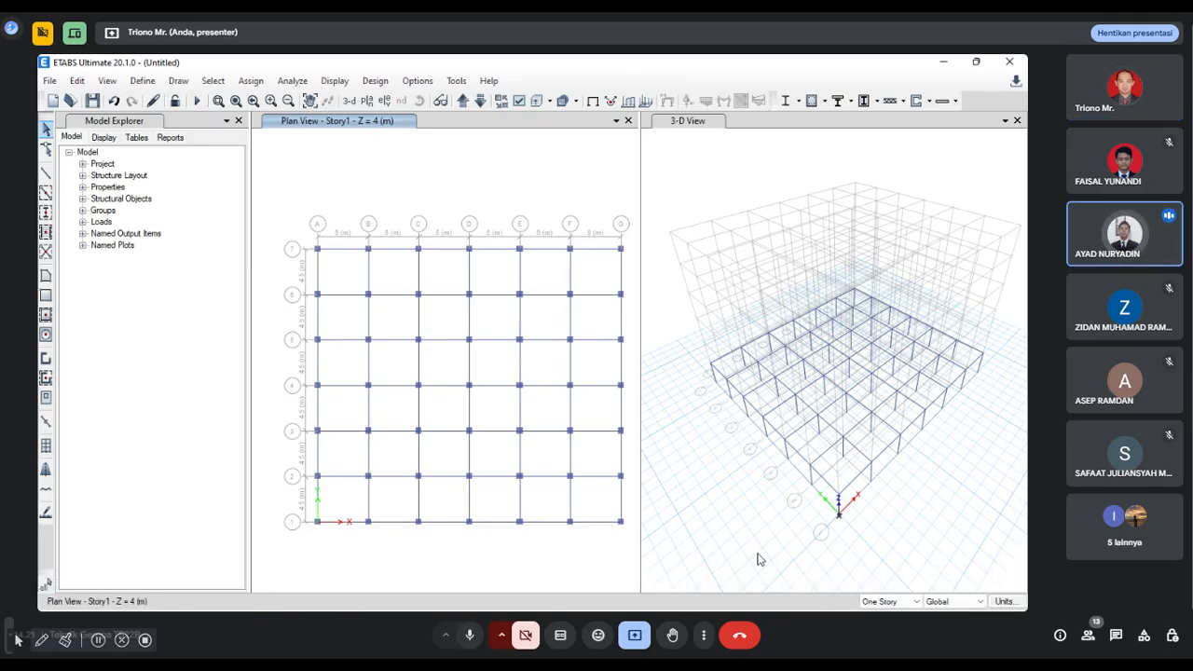
drag(602, 509, 630, 540)
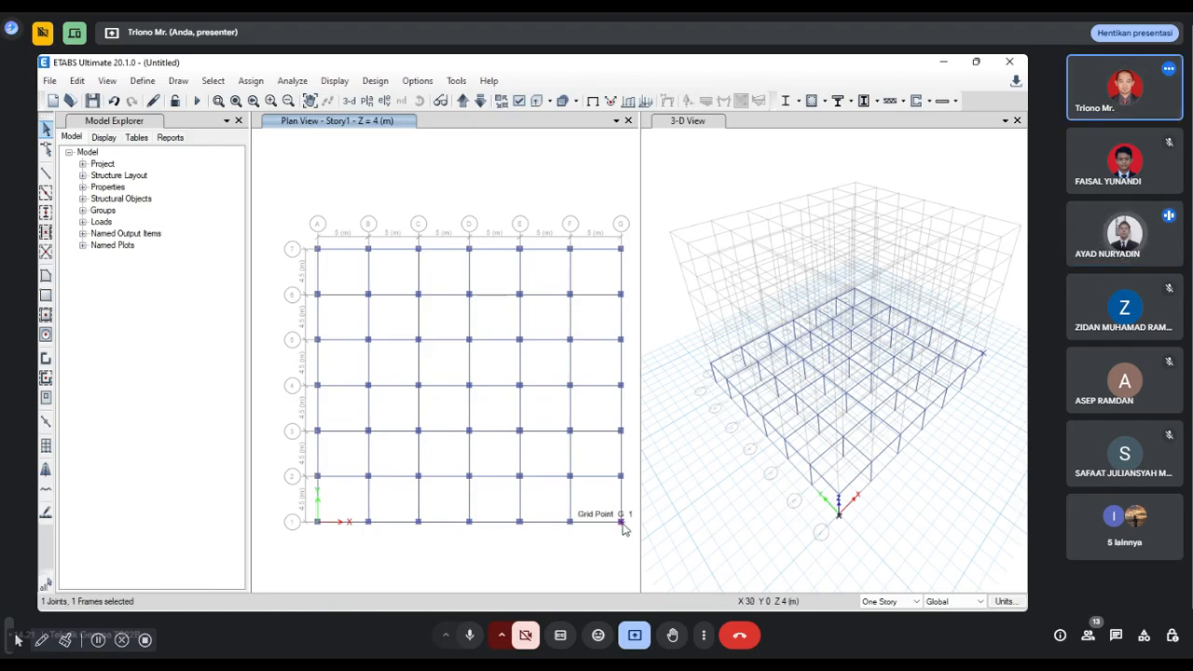
right_click(622, 530)
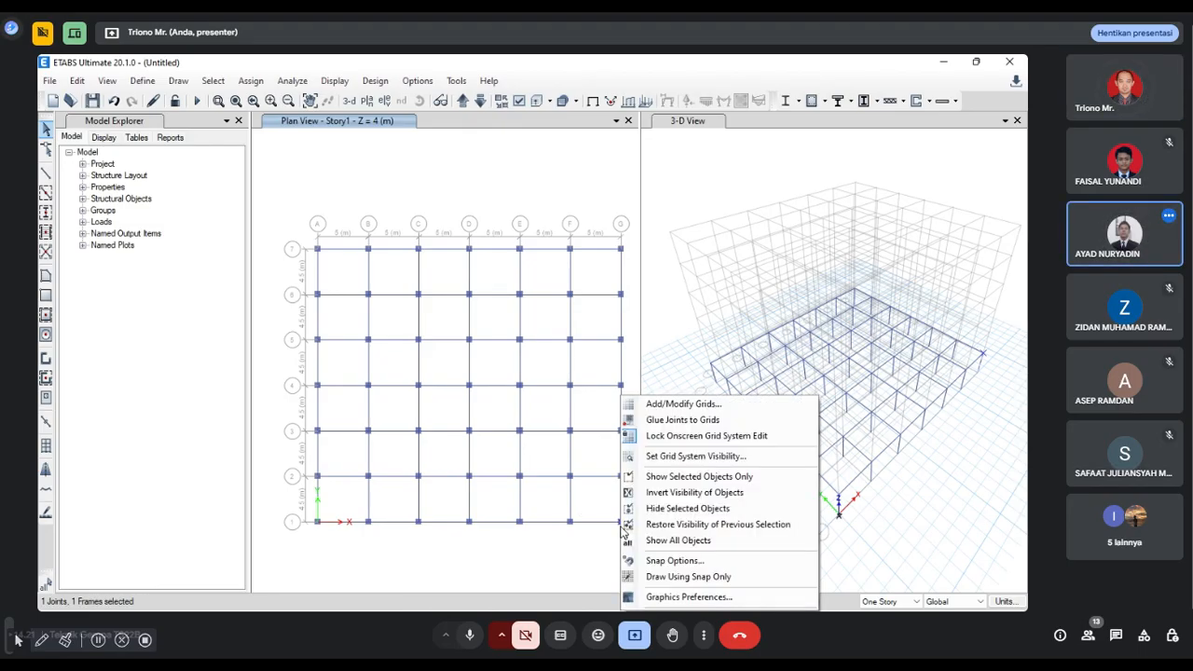
key(Escape)
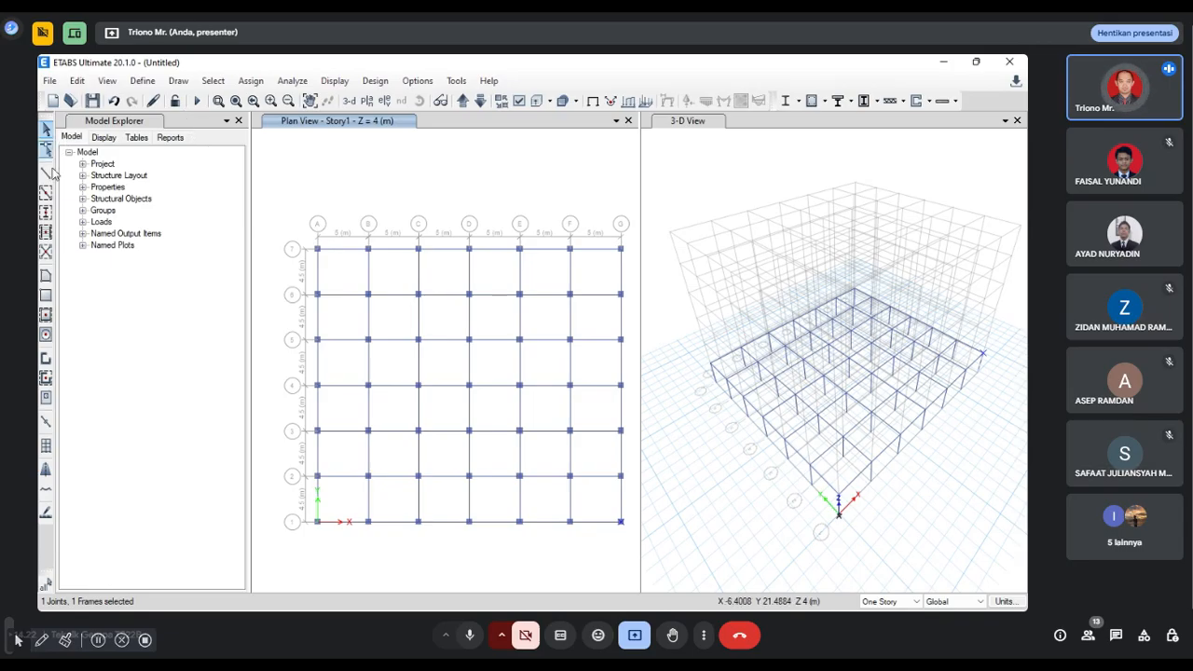
Step: Quick-draw floor slabs with the Plat Lantai property in all six Story1 bays between grids 1 and 2
click(45, 315)
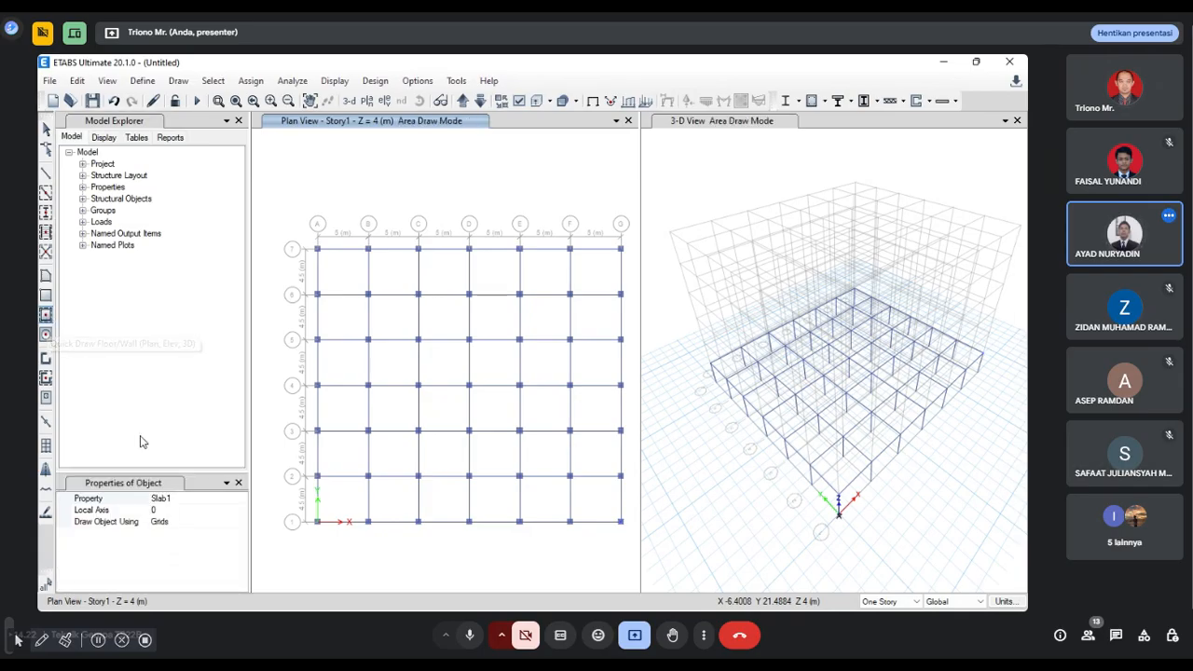
click(201, 499)
click(240, 499)
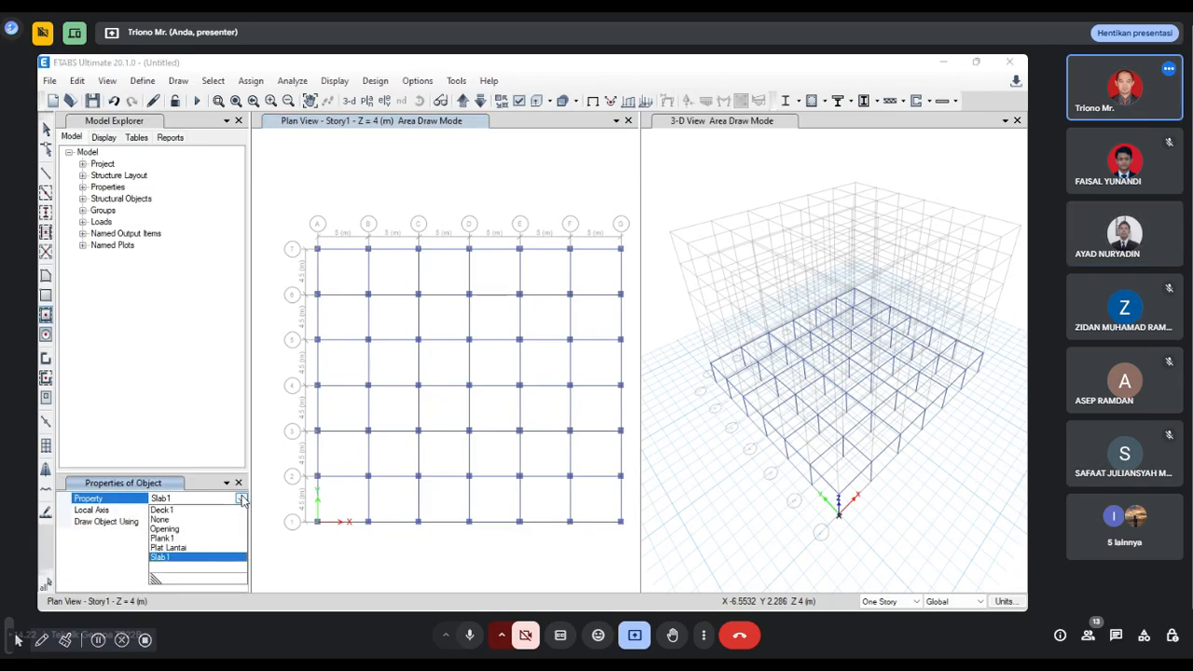
click(179, 548)
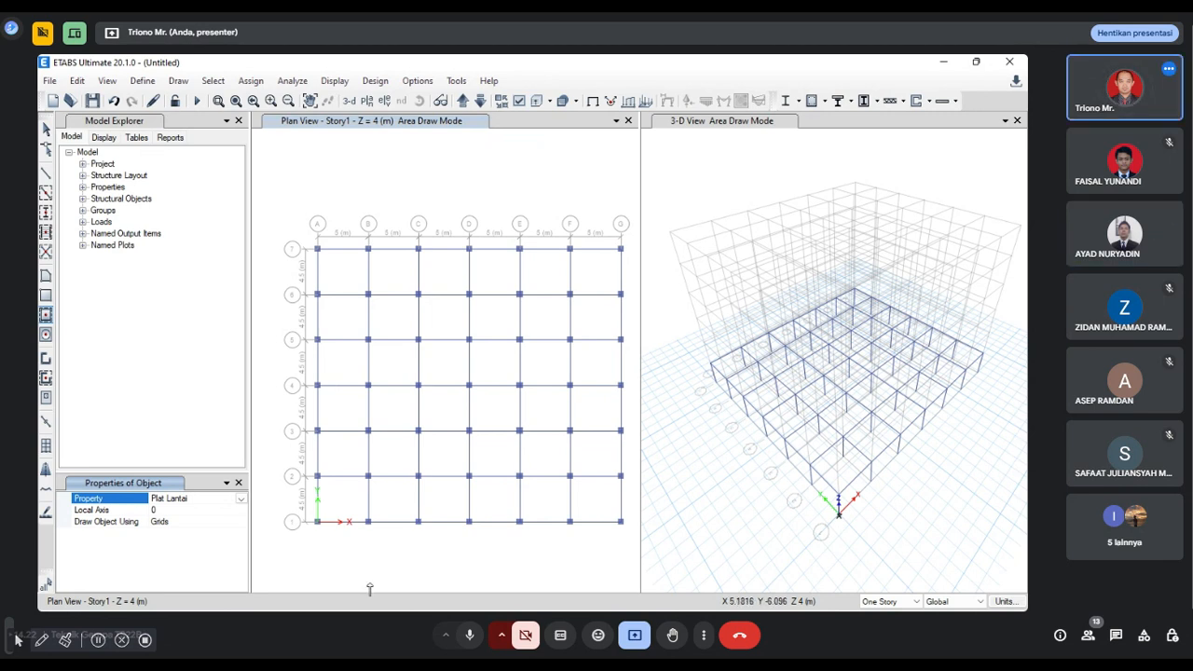
click(350, 503)
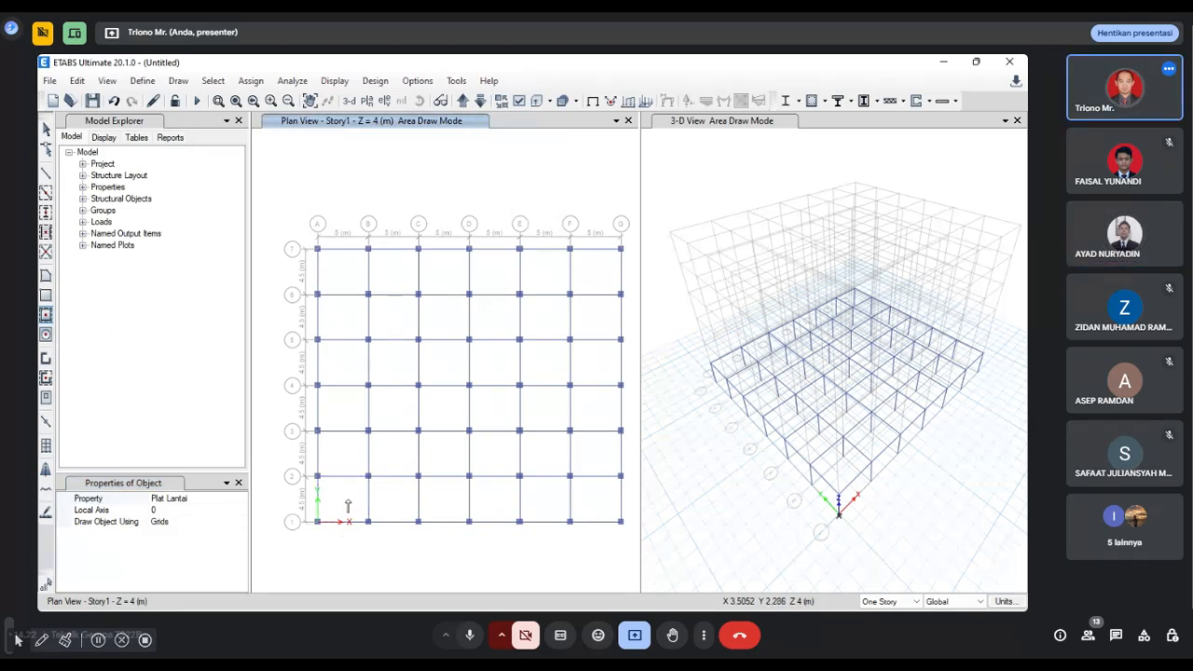
click(407, 506)
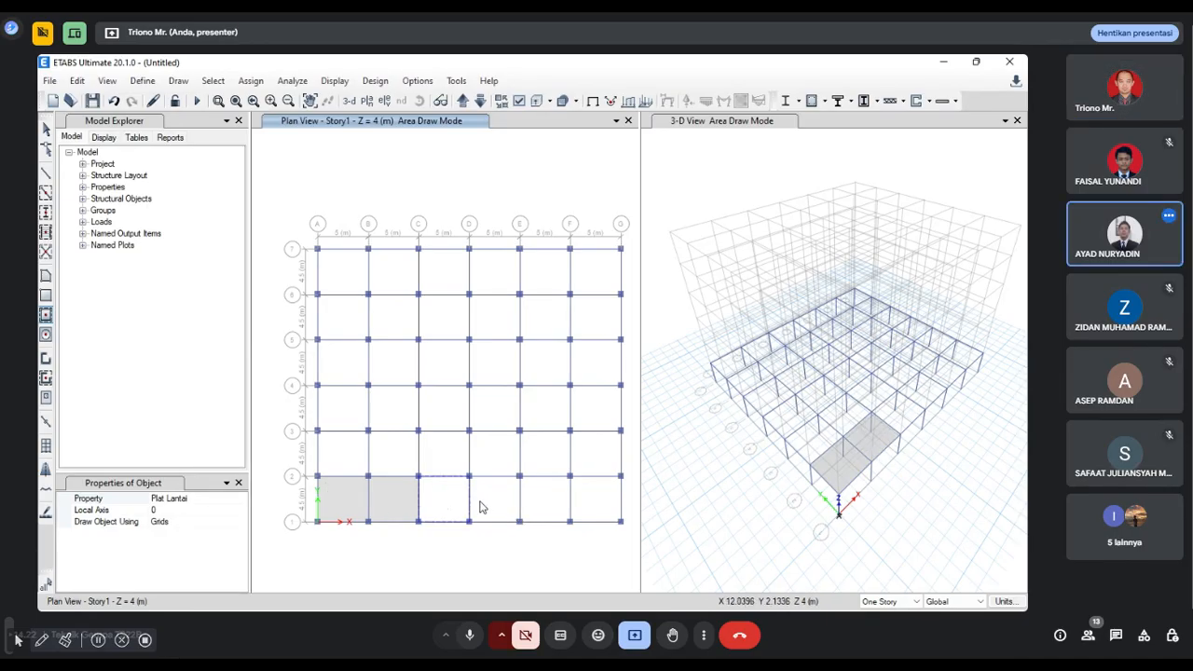
click(481, 506)
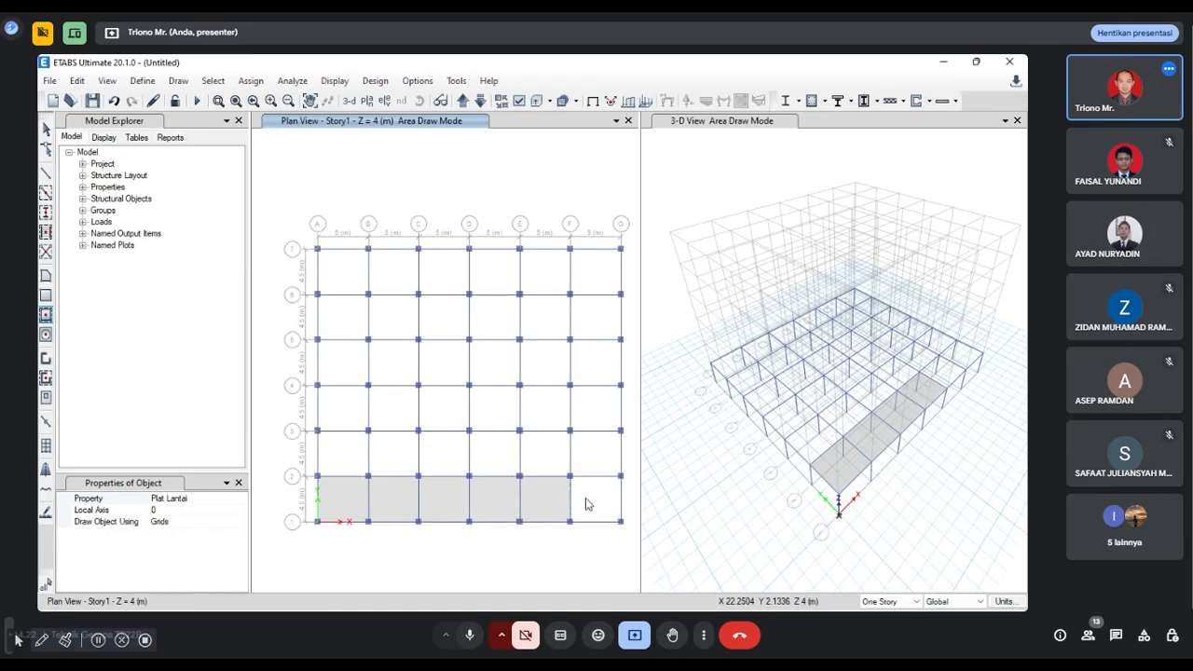
click(586, 505)
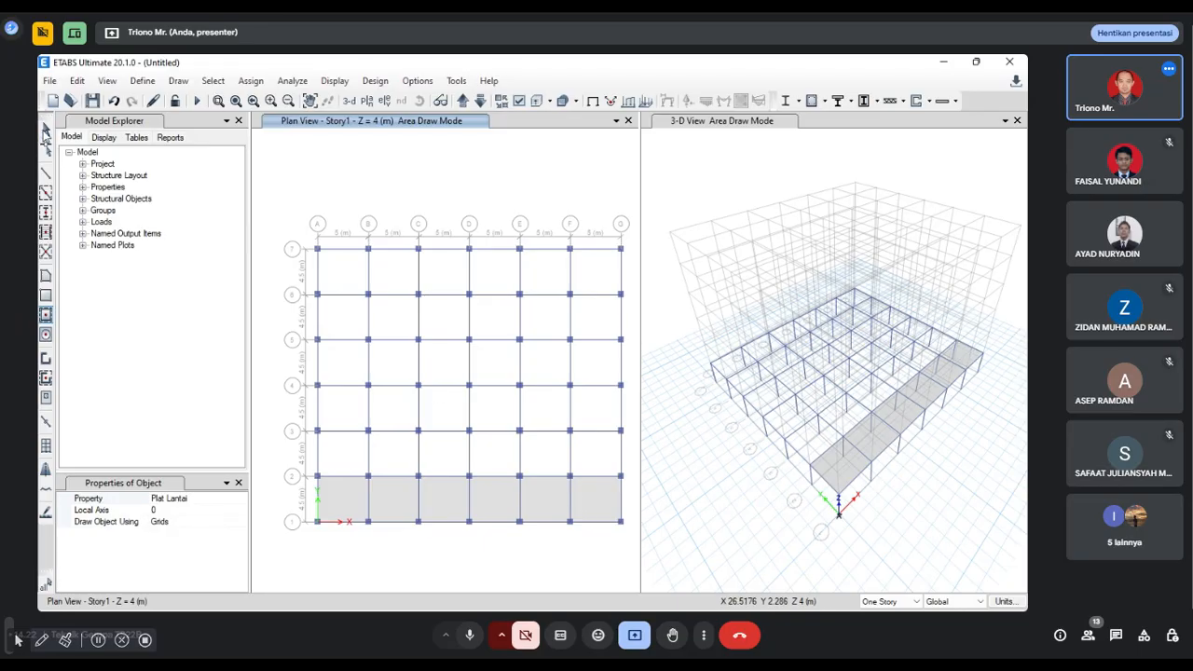
click(45, 131)
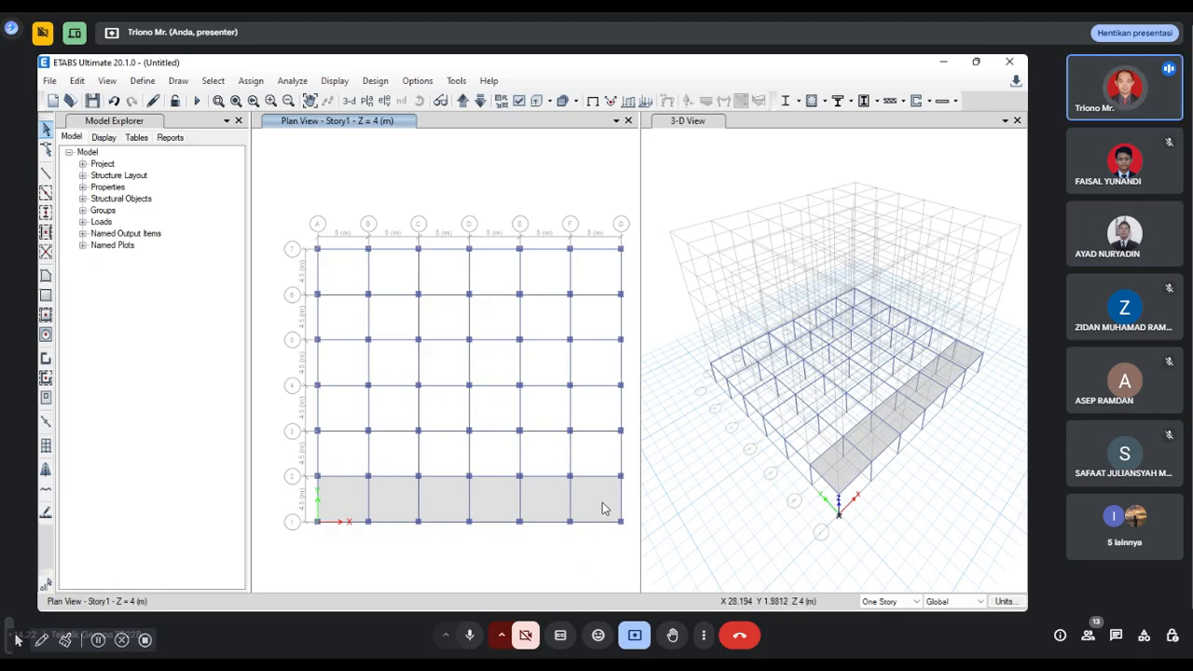
Step: Select the six individually drawn Plat Lantai slabs between grids 1 and 2, from grid G to grid A
drag(599, 506, 557, 507)
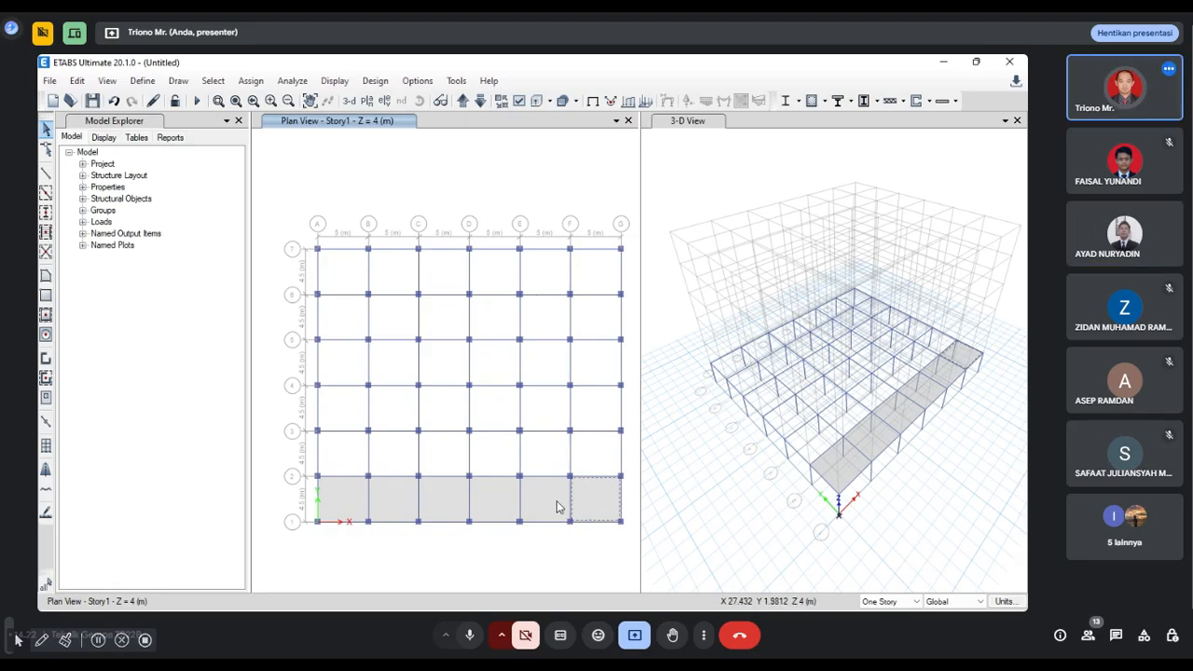
click(494, 500)
click(439, 500)
click(394, 499)
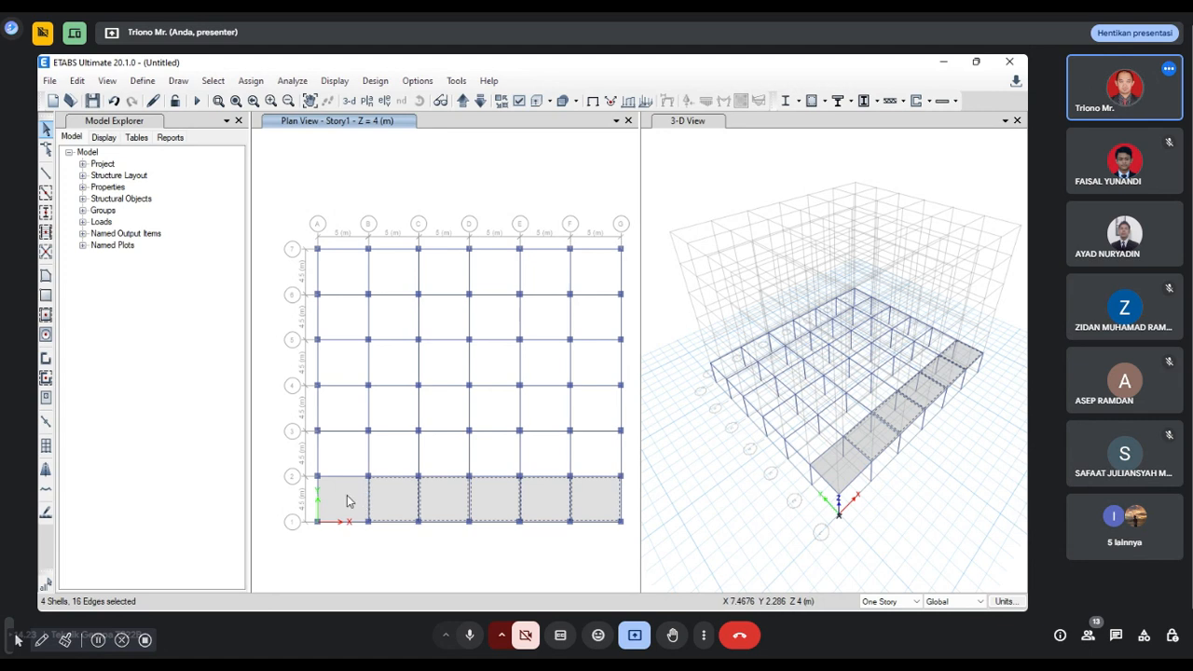
click(345, 501)
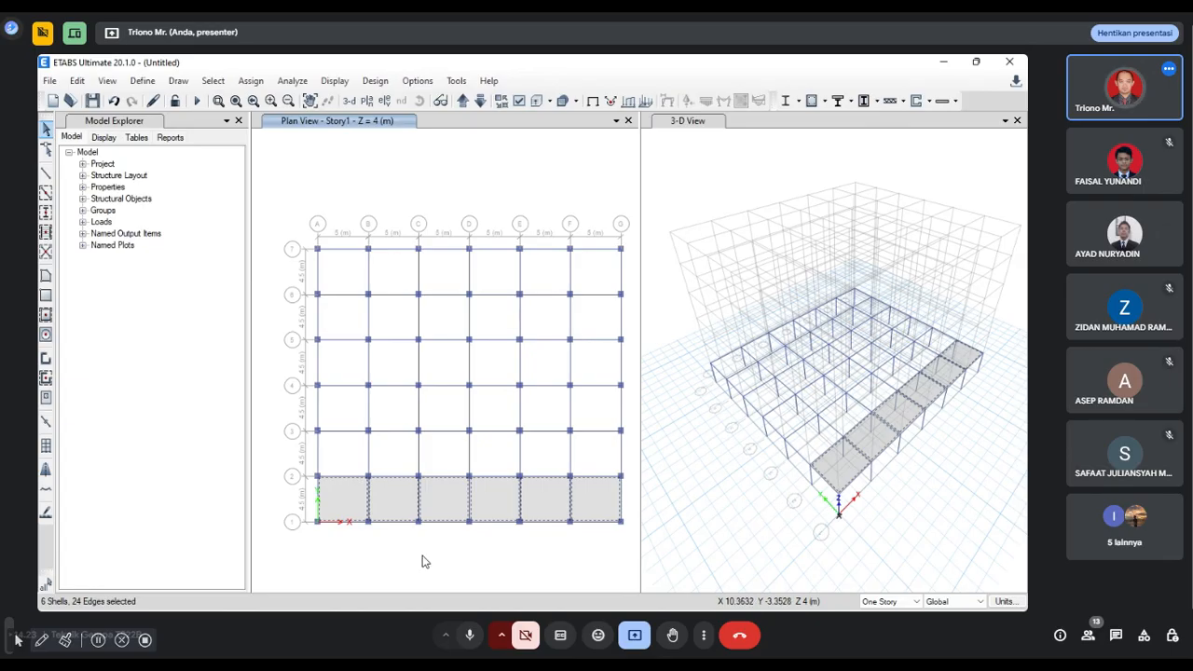
Step: Undo the six slabs drawn between grids 1 and 2 and the last replication of the Y-direction beams
key(ctrl+z)
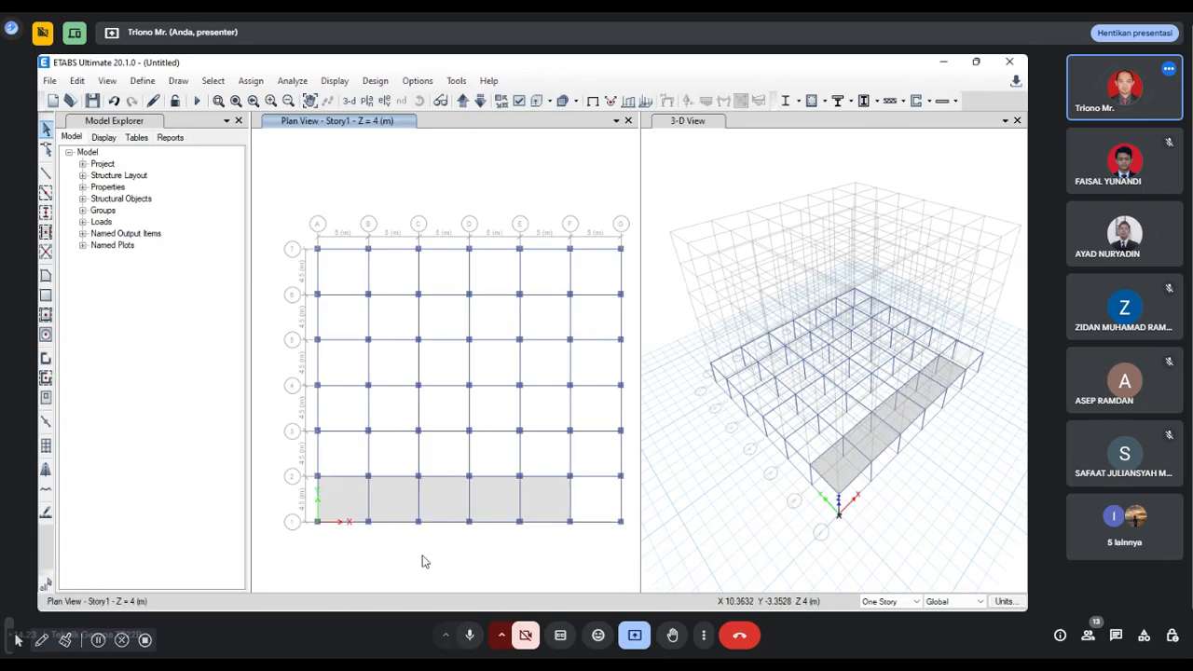
key(ctrl+z)
key(ctrl+z)
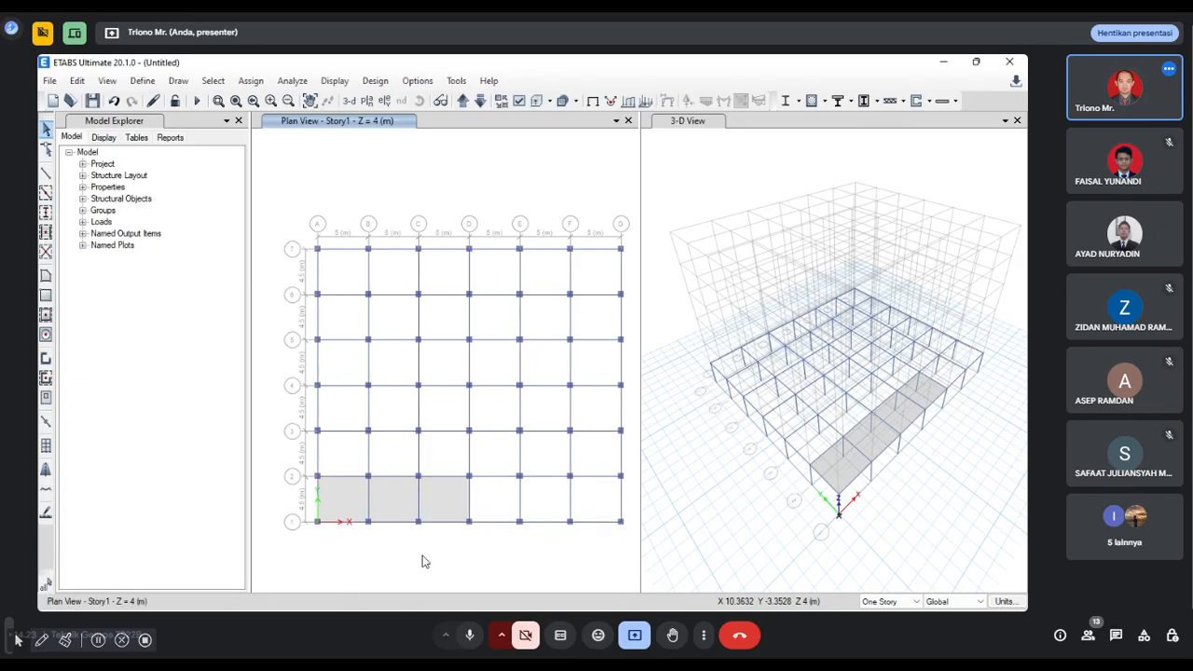
key(ctrl+z)
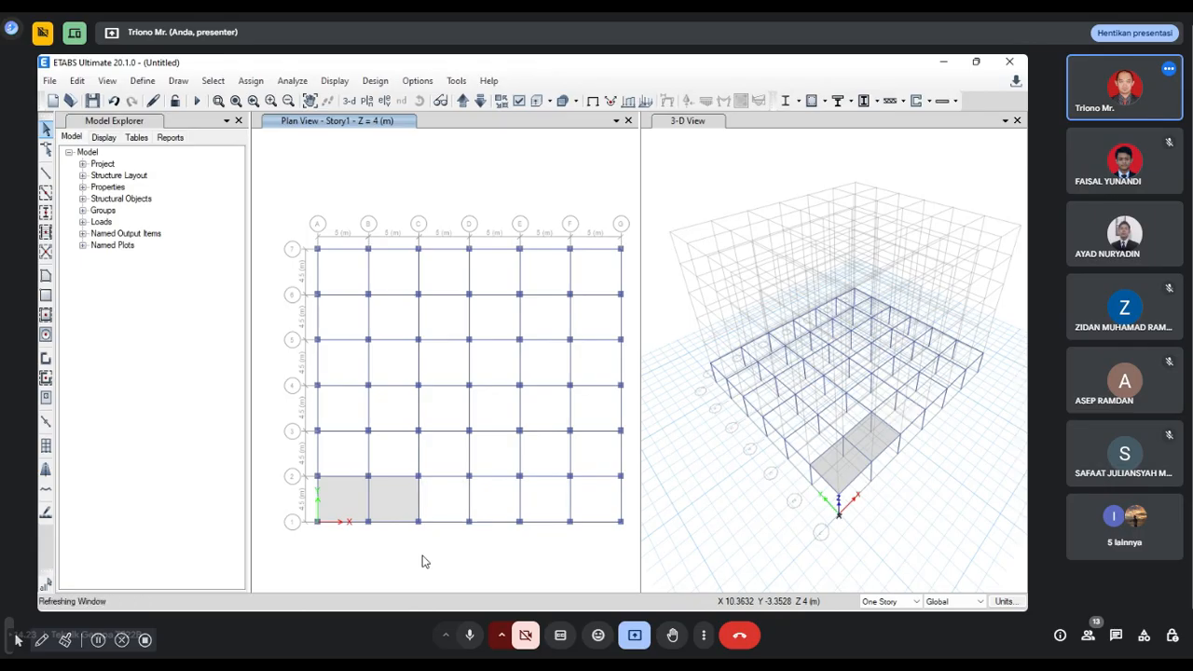
key(ctrl+z)
key(ctrl+z)
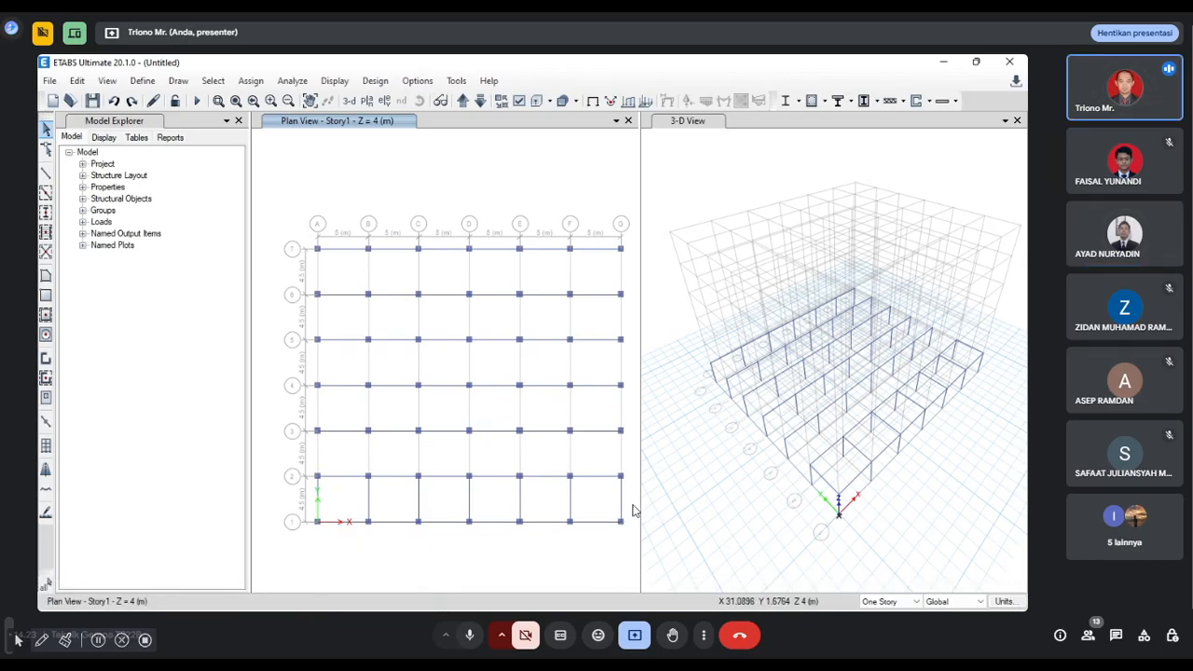
Step: Replicate the seven Y-direction beams between grids 1 and 2 linearly with dx 0 m, dy 4.5 m and number 5
drag(632, 510, 294, 500)
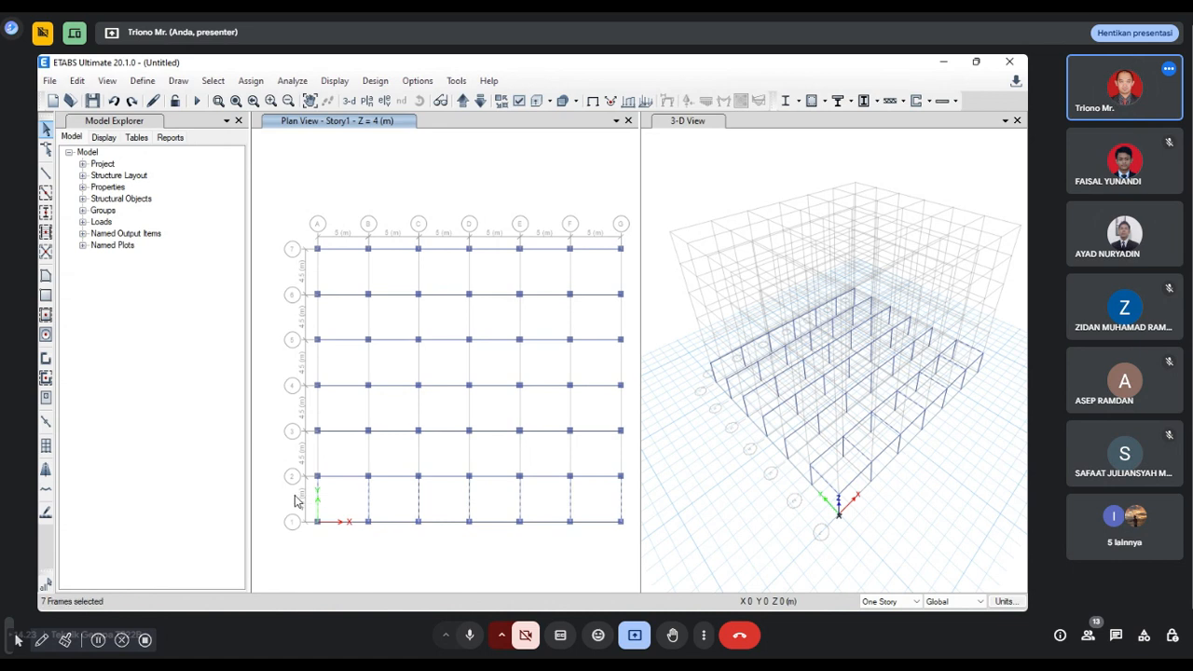
click(78, 80)
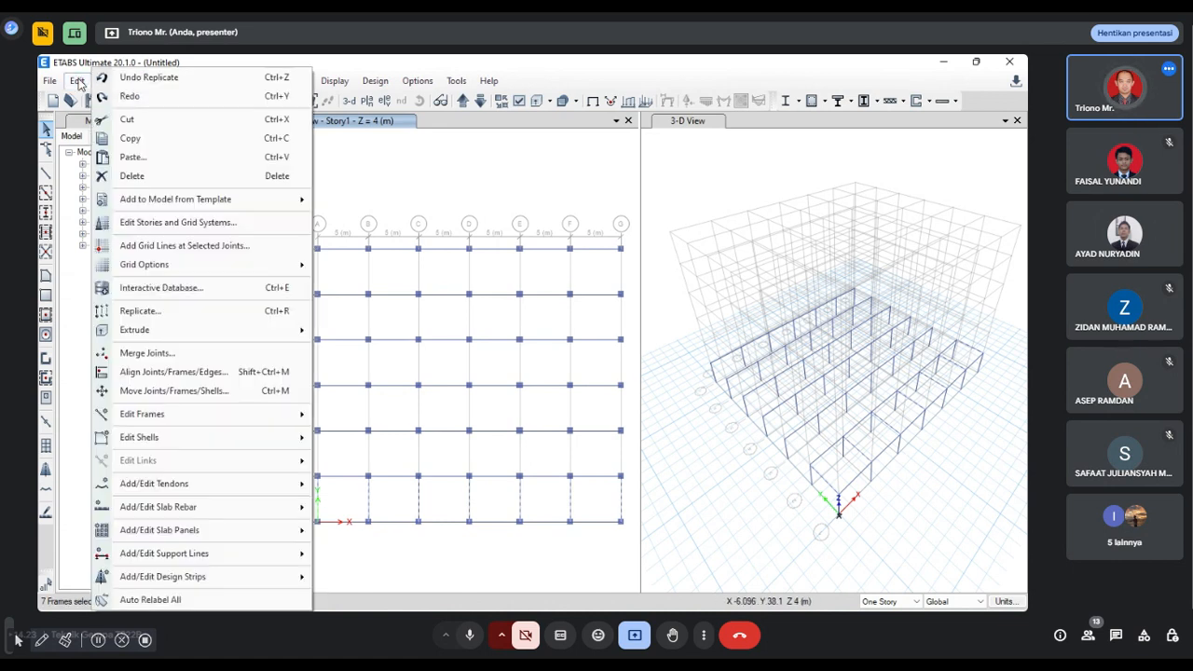
click(133, 313)
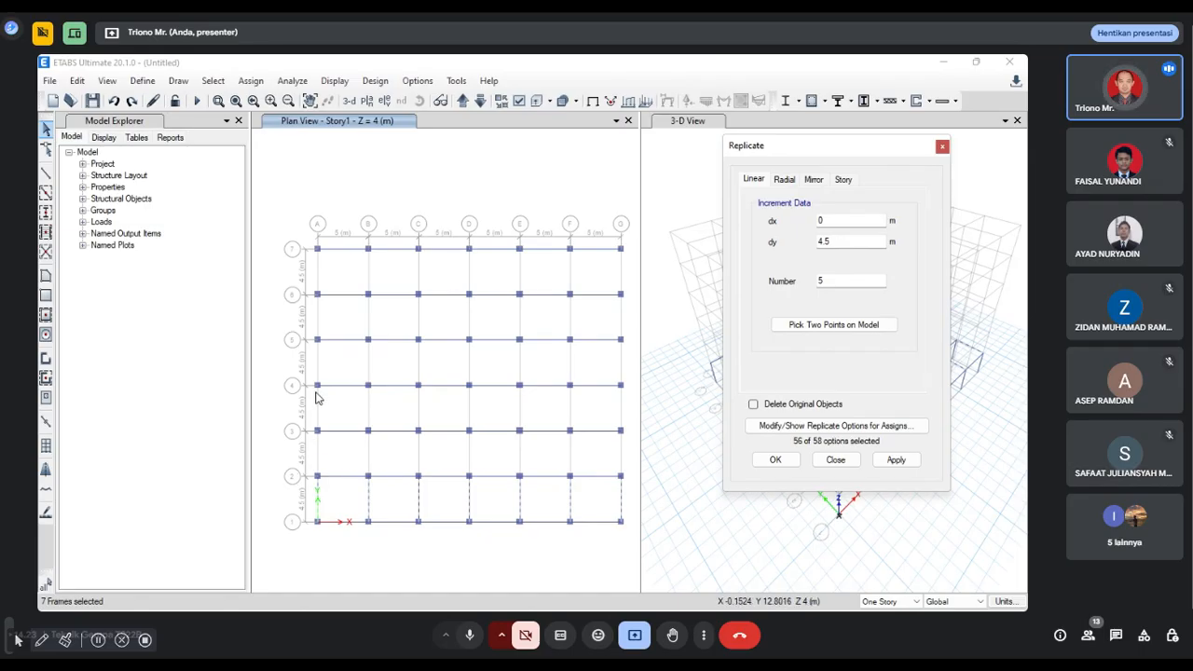
click(896, 459)
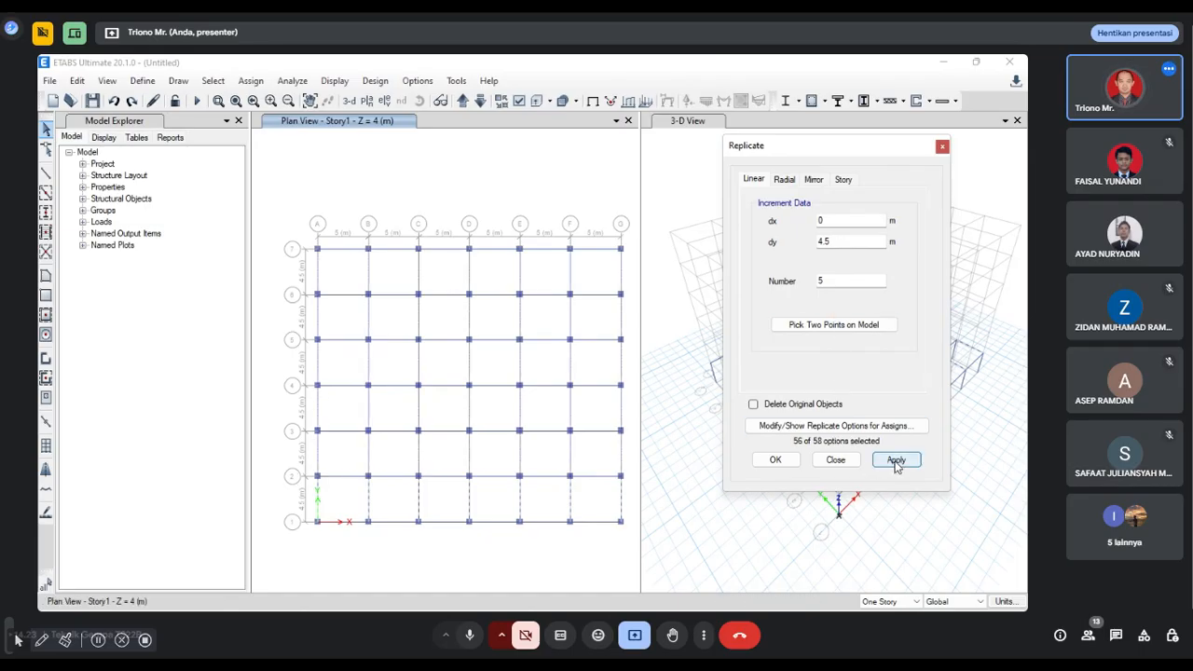
click(773, 462)
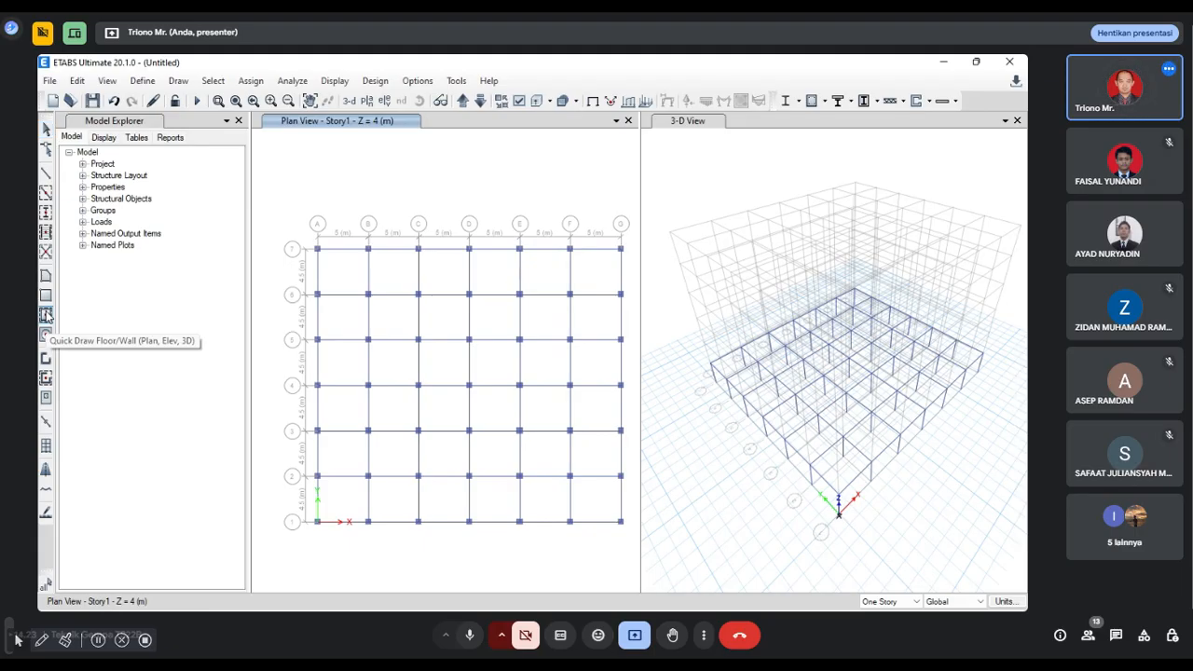
Step: Quick-draw one Plat Lantai floor slab in the Story1 bay between grids A and B and grids 1 and 2
click(46, 315)
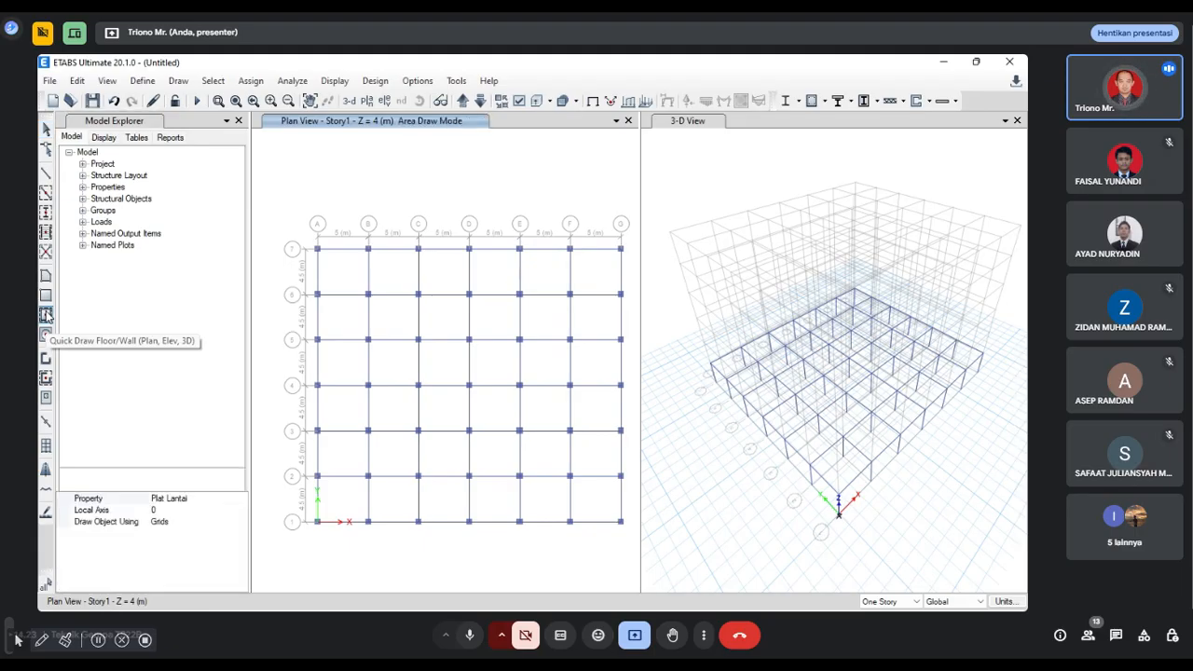
click(185, 499)
click(241, 499)
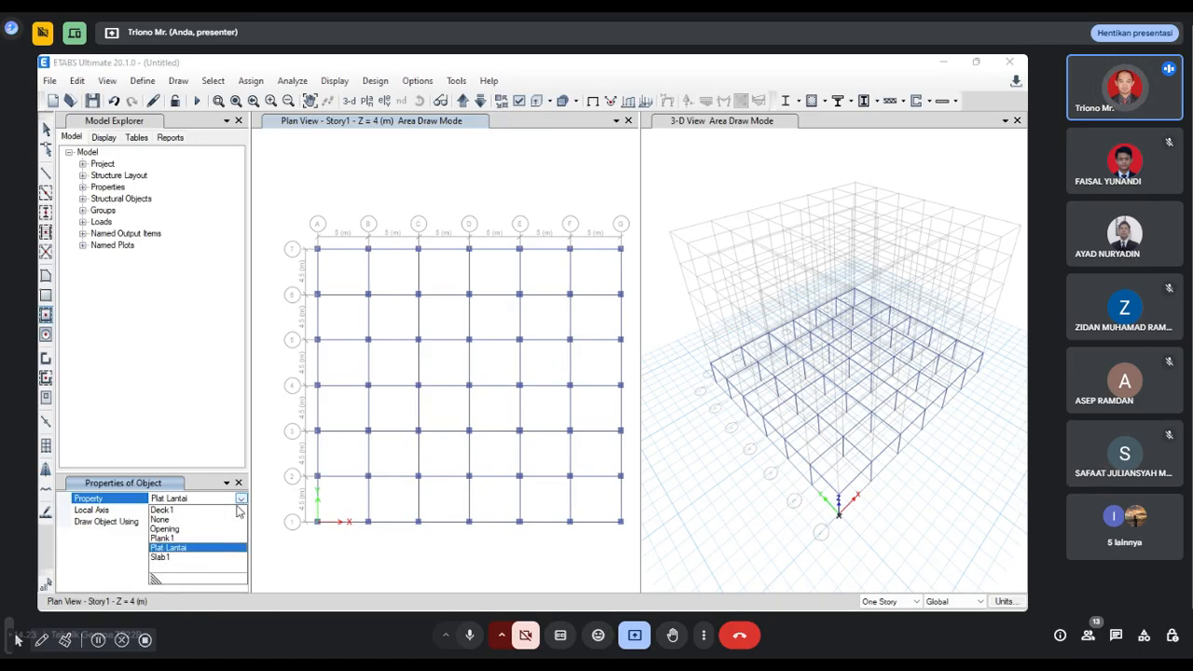
click(189, 548)
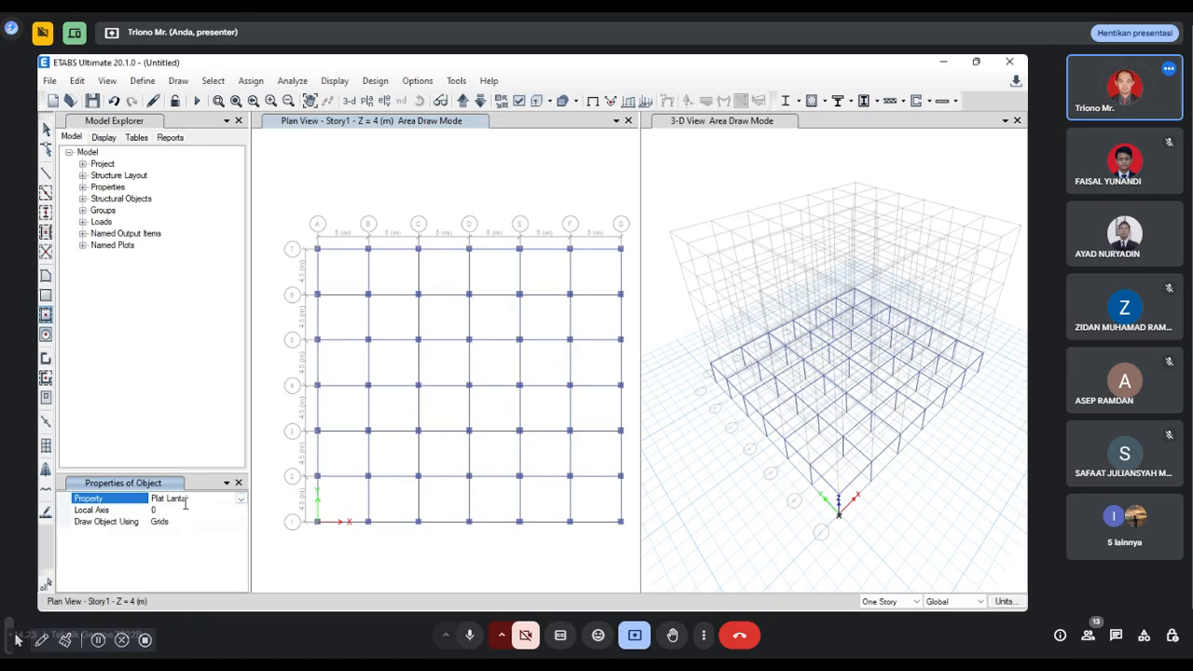
click(341, 516)
click(341, 515)
click(342, 515)
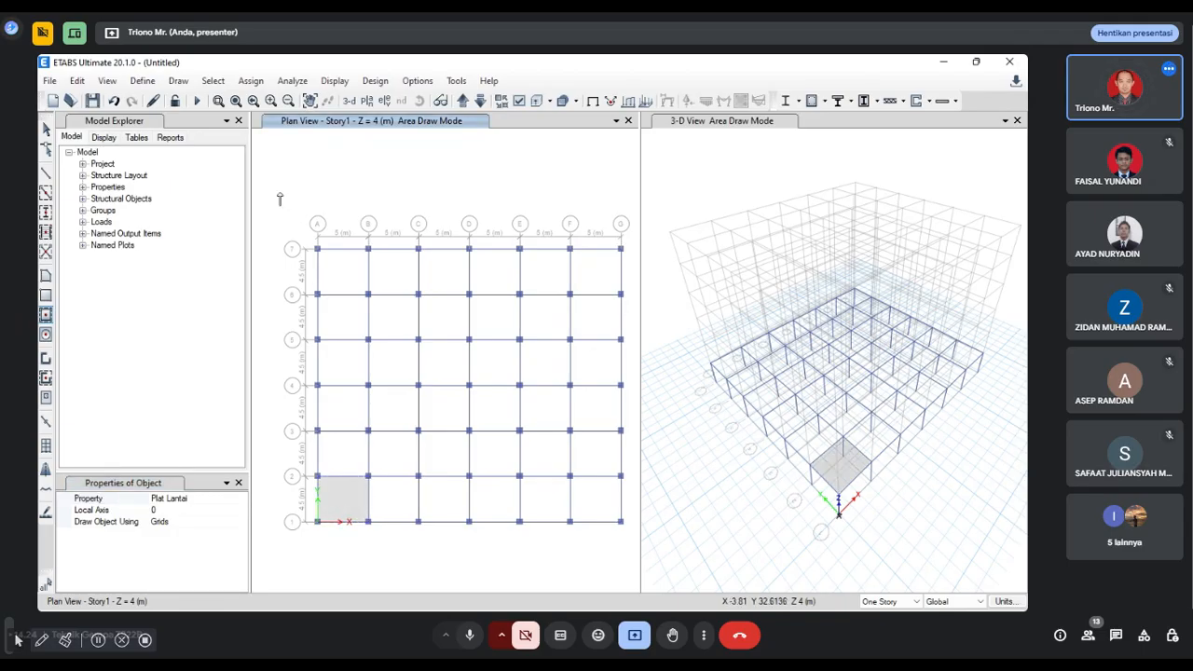
click(45, 129)
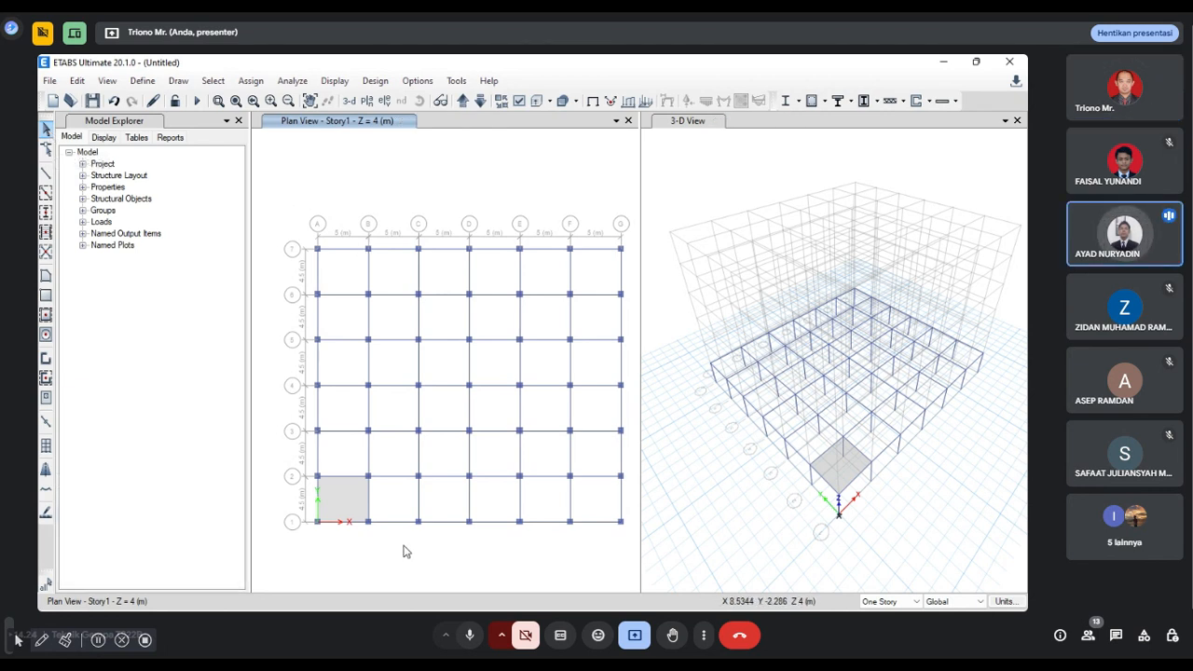
Step: Replicate the Plat Lantai slab in bay A-B linearly with dx 5 m, dy 0 m and number 5
click(343, 503)
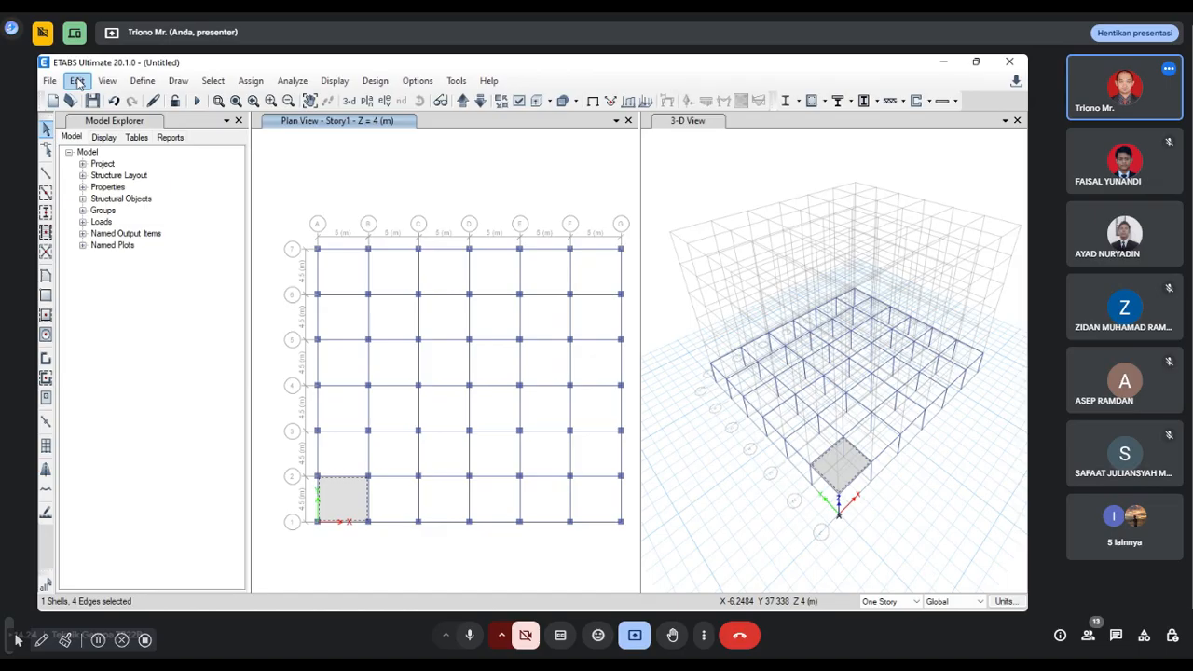
click(79, 82)
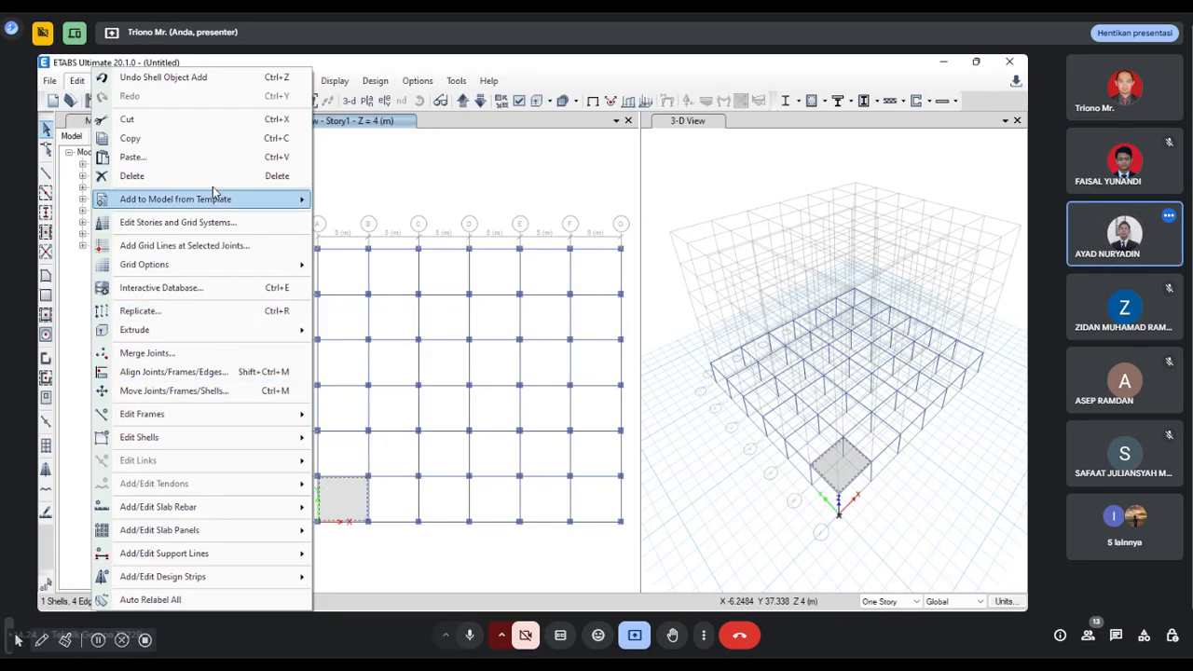
click(190, 317)
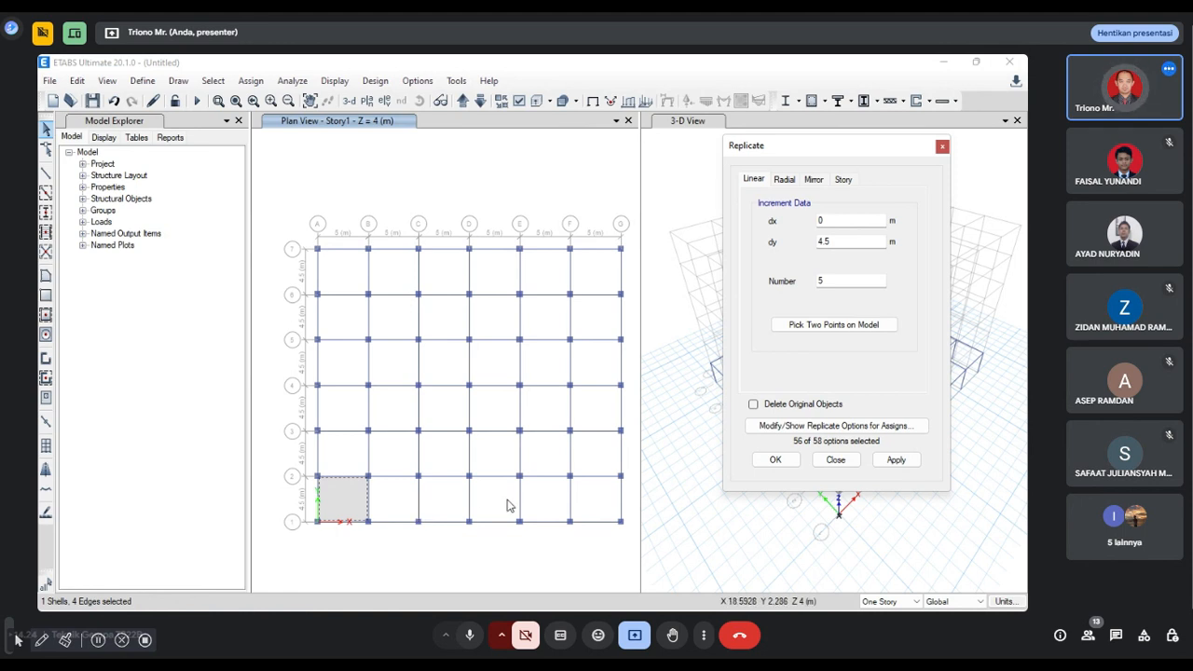
drag(833, 221, 797, 244)
text(5)
text(0)
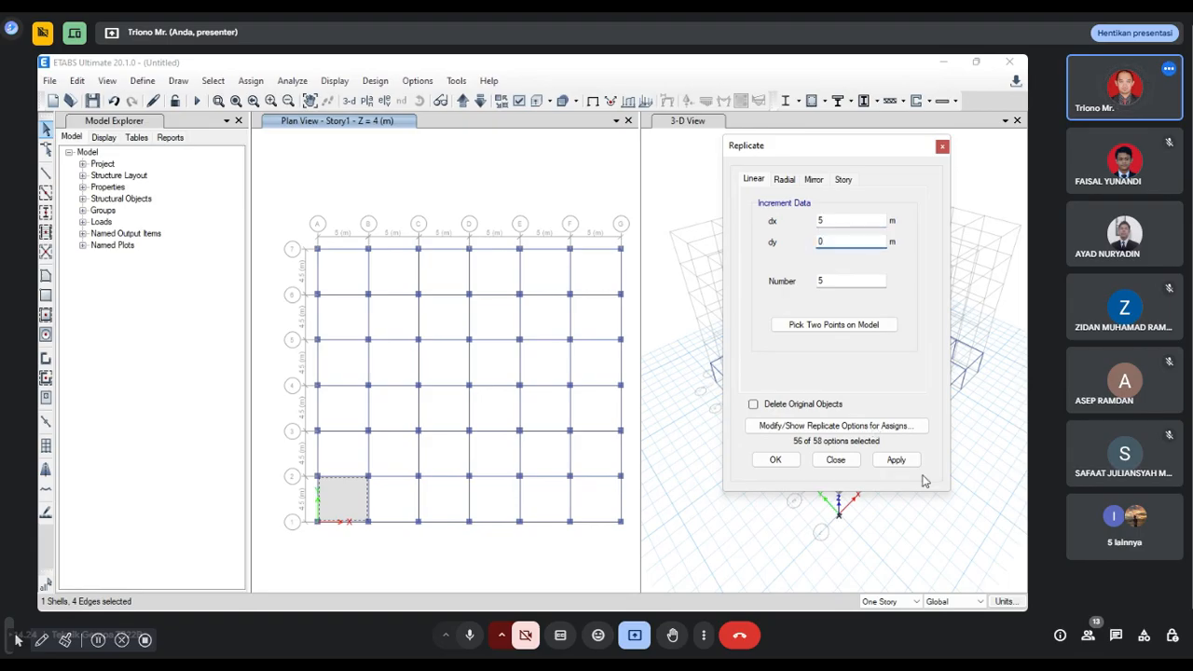
click(896, 460)
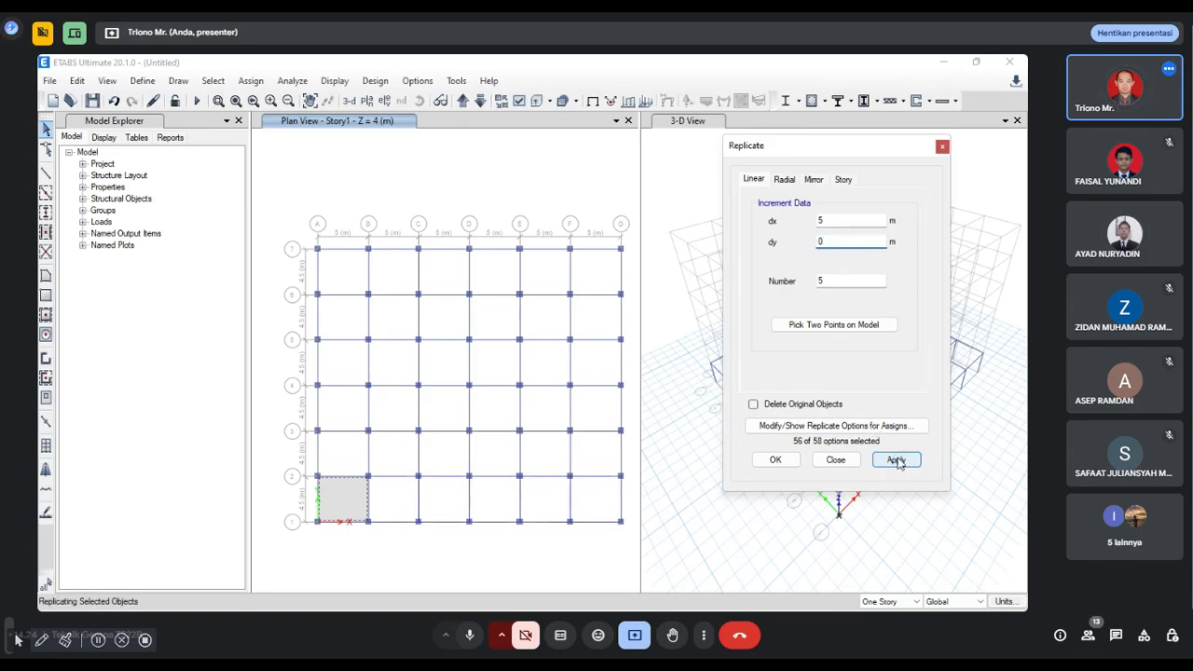
click(775, 459)
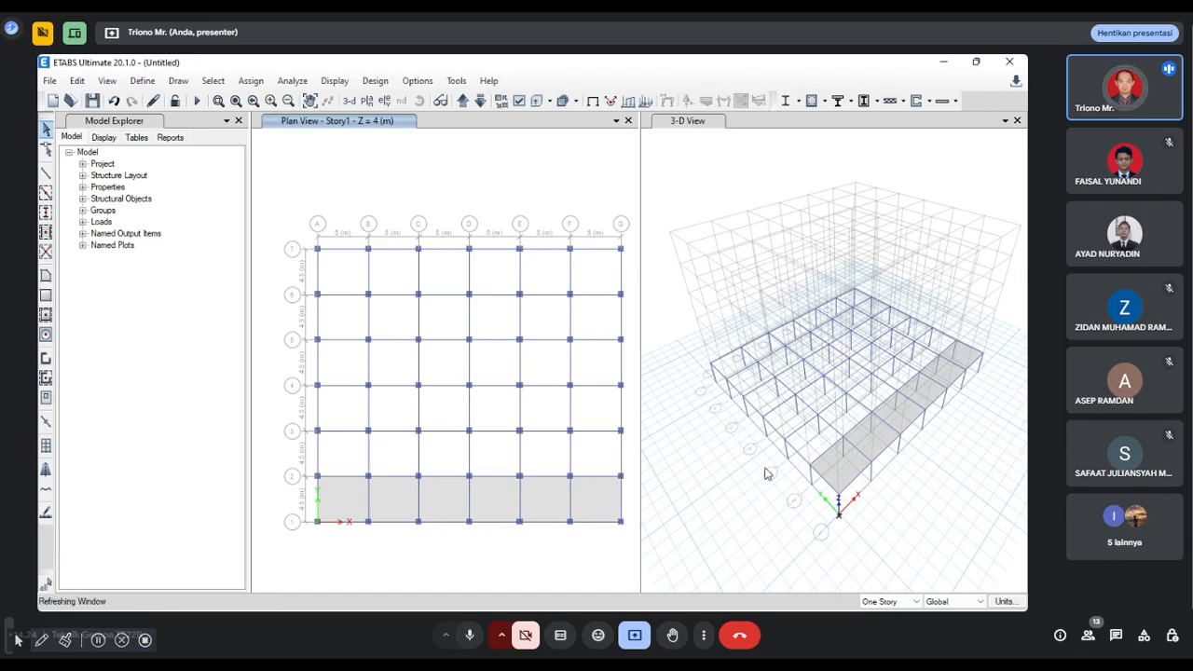
Step: Replicate the six Plat Lantai slabs between grids 1 and 2 linearly with dx 0 m, dy 4.5 m and number 5
click(554, 507)
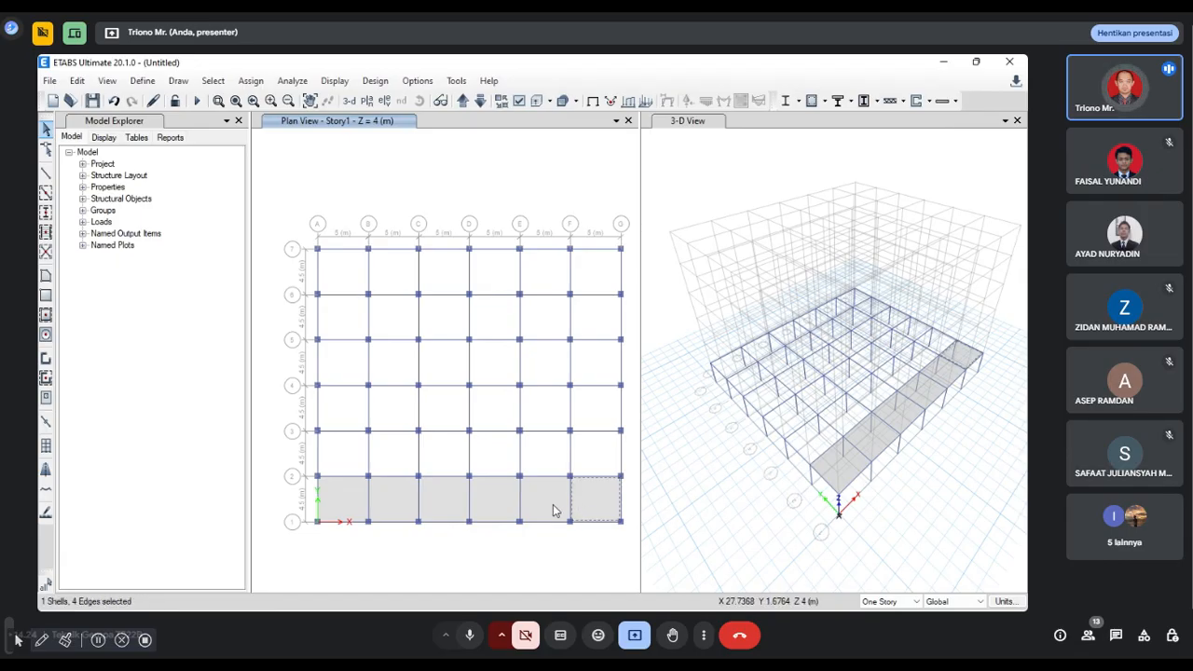
click(506, 507)
click(443, 504)
click(401, 503)
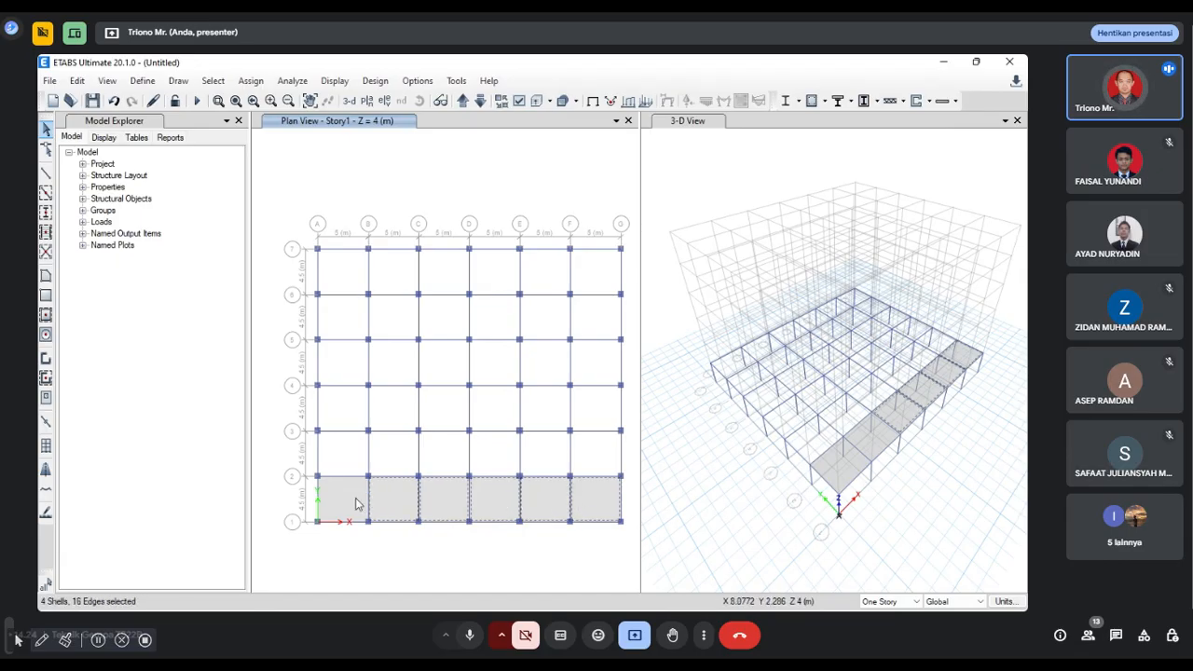
click(357, 504)
click(356, 505)
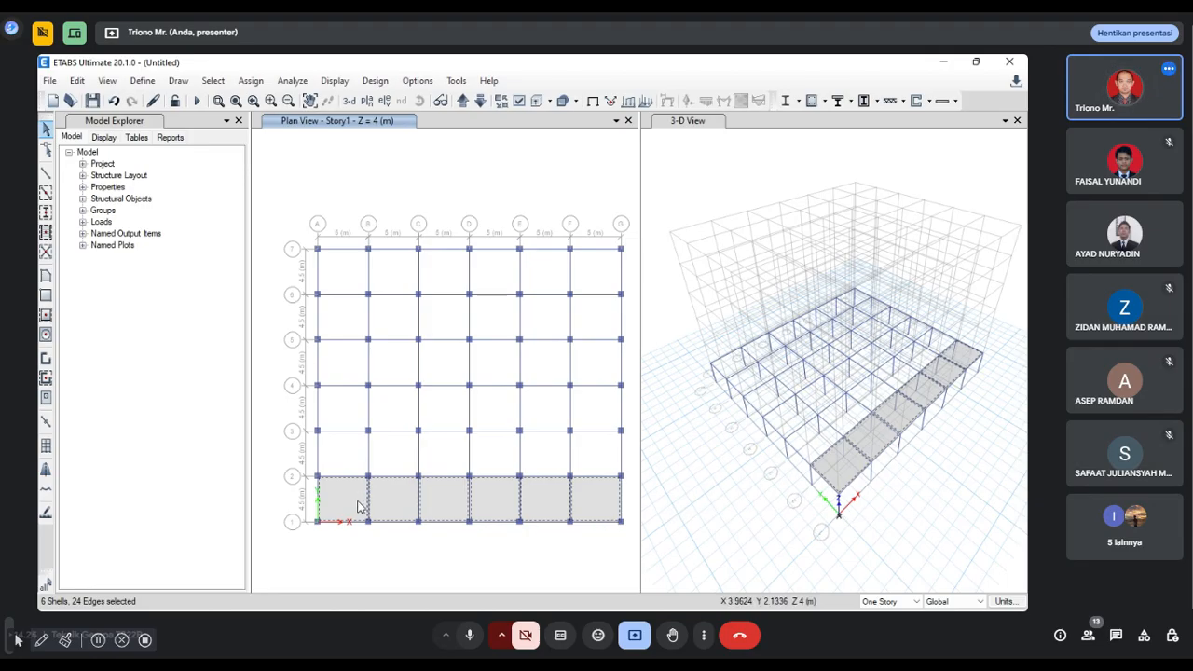
click(77, 80)
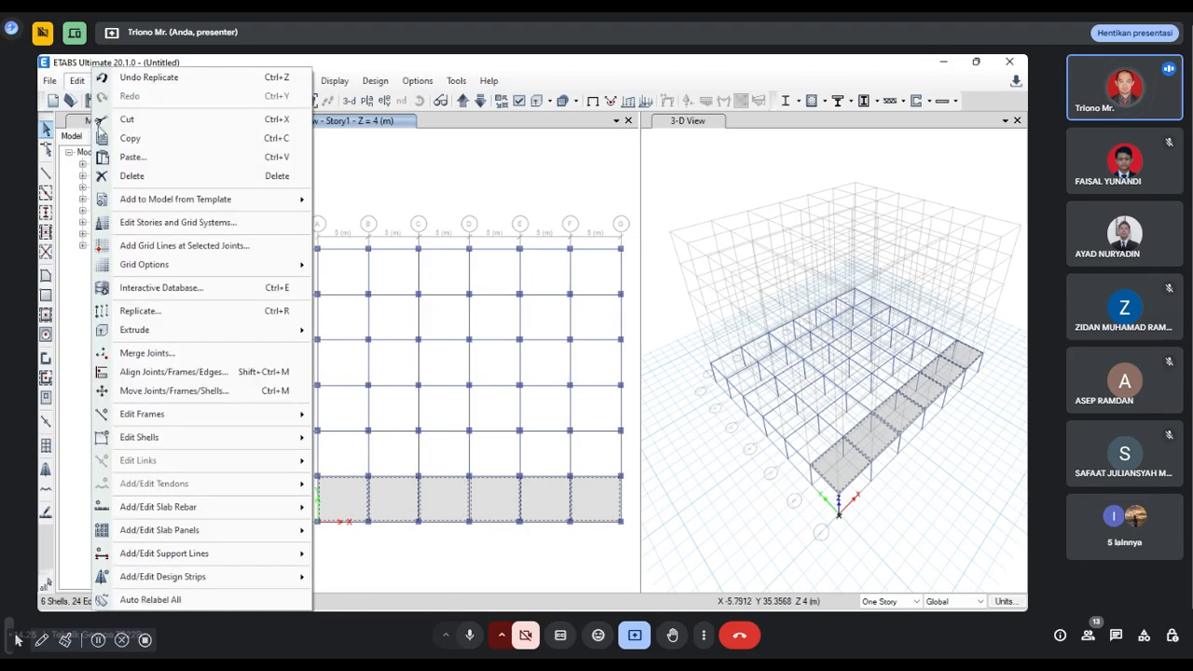
click(140, 310)
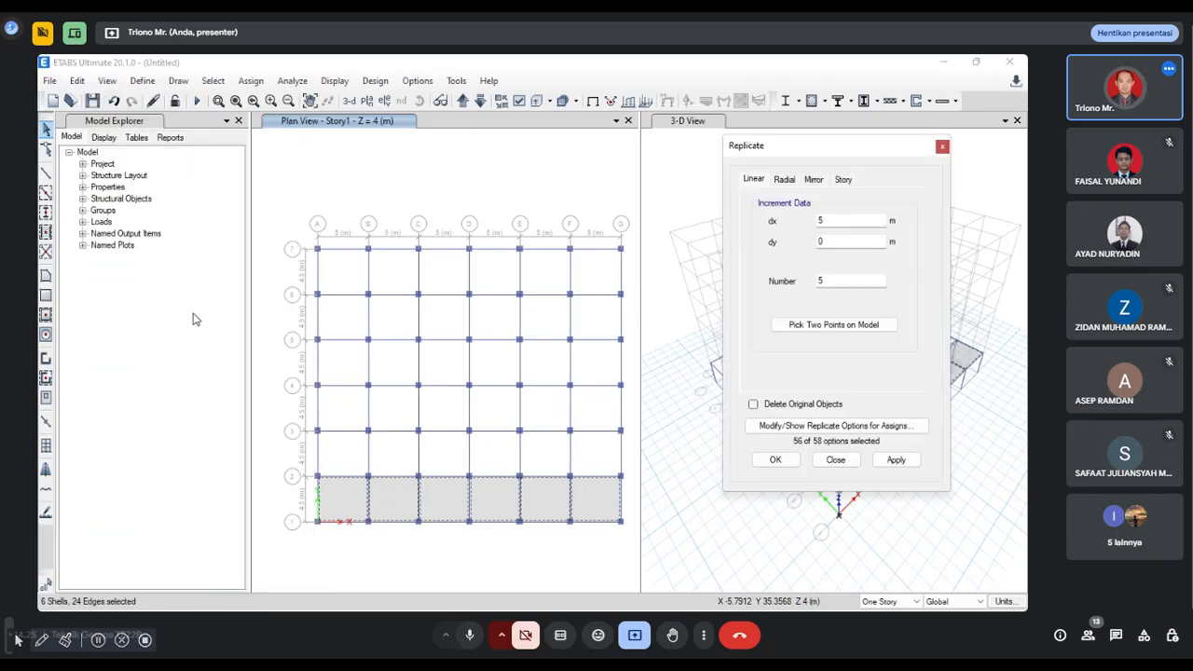
double_click(837, 244)
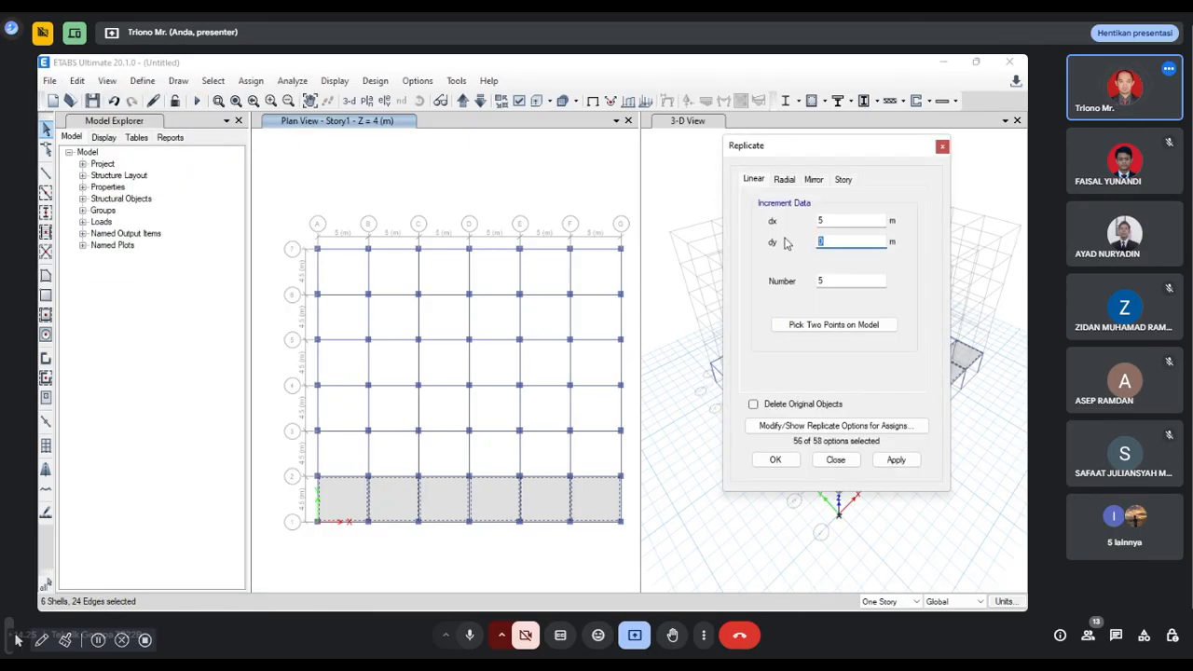
text(4.5)
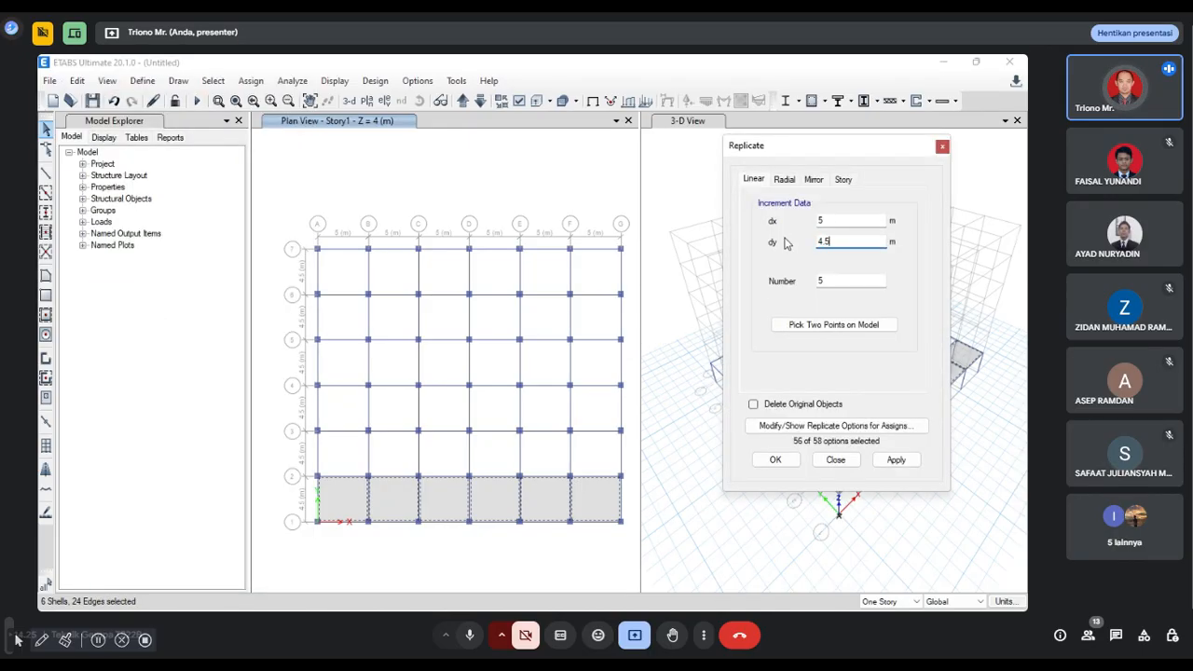
double_click(833, 221)
text(0)
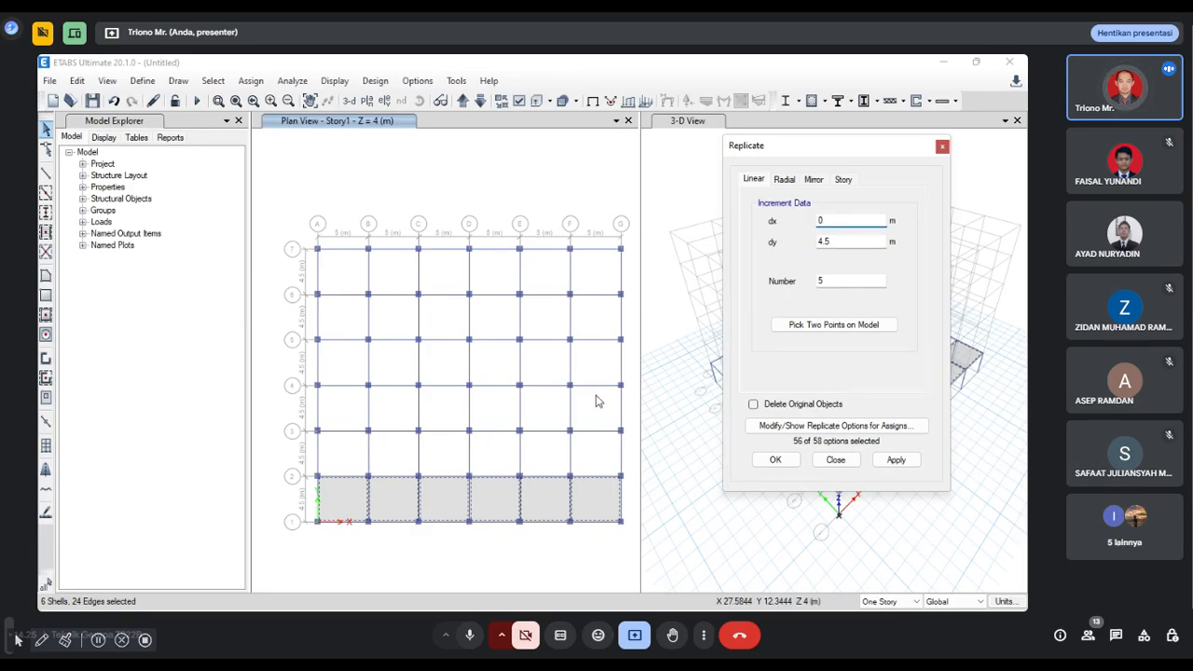
click(896, 461)
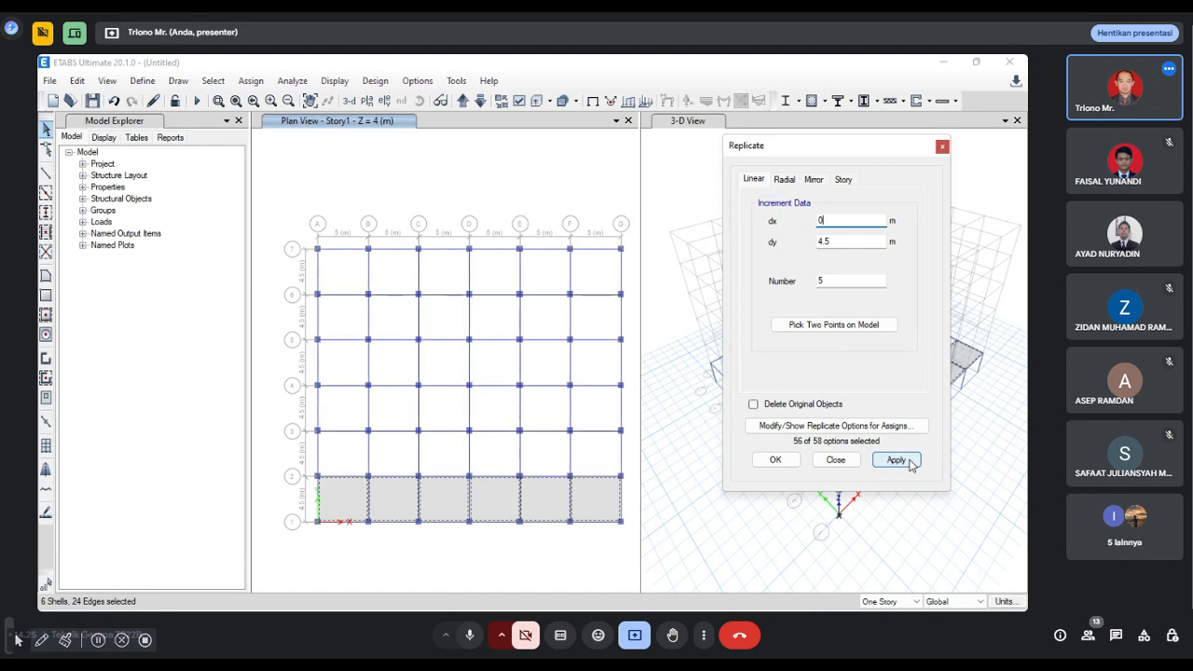
click(777, 460)
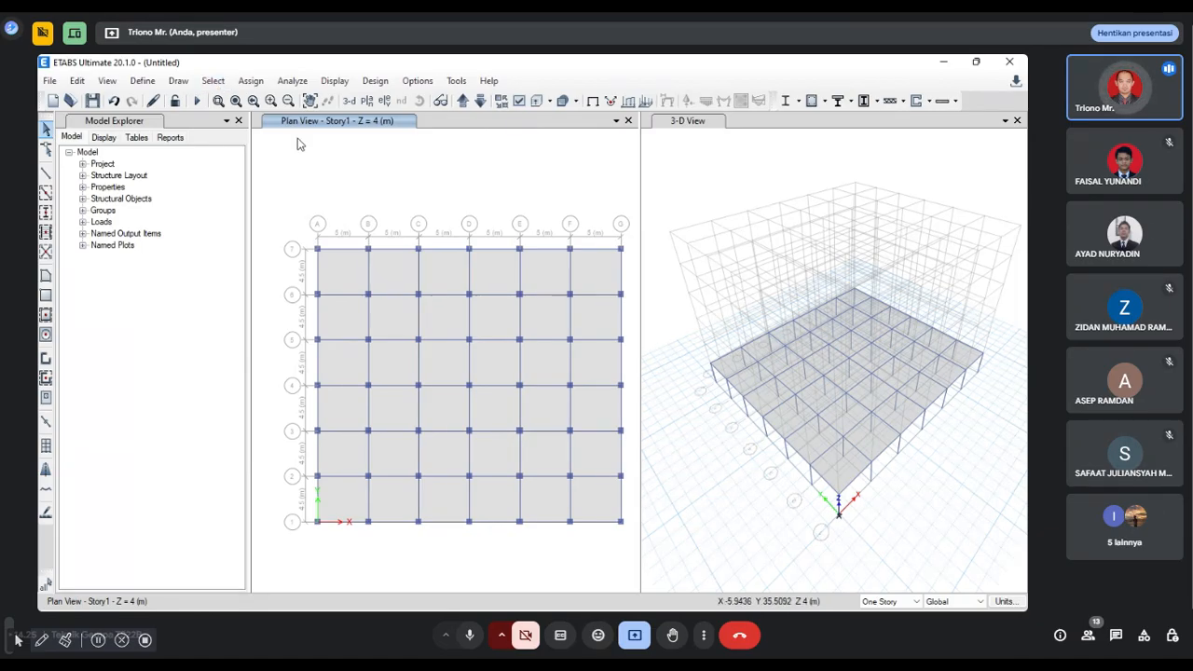
Step: Select all frames with the section properties B1 300x600, B2 250x500 and K 600x600
click(219, 85)
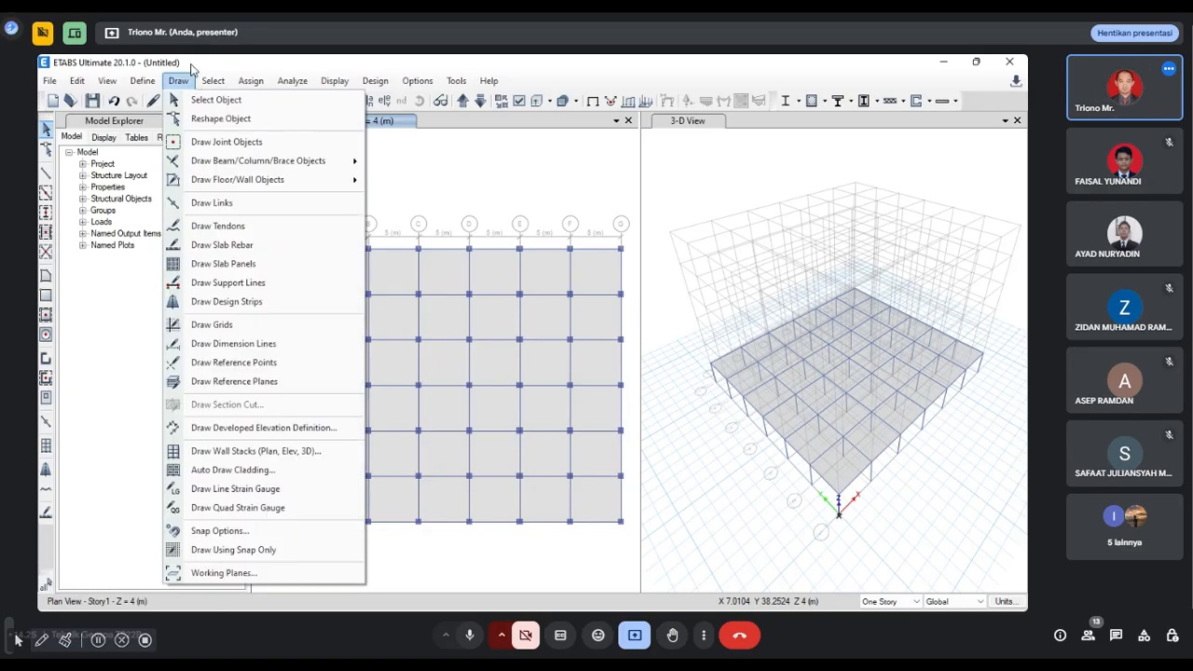
mouse_move(230, 100)
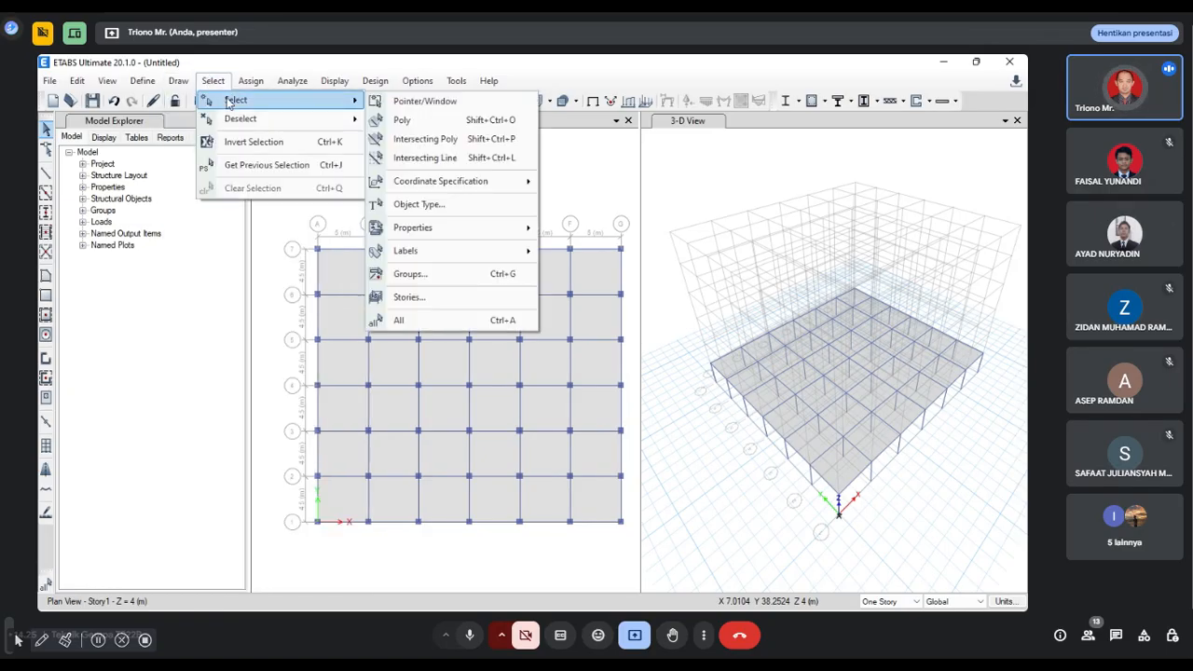
mouse_move(442, 231)
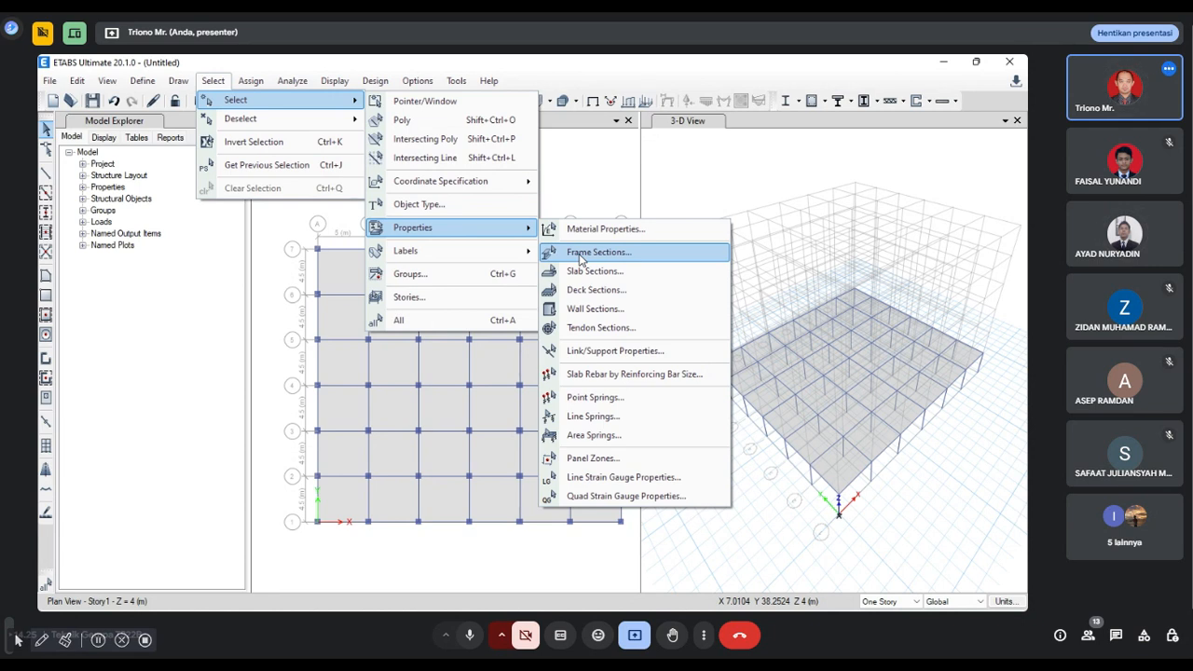
click(580, 256)
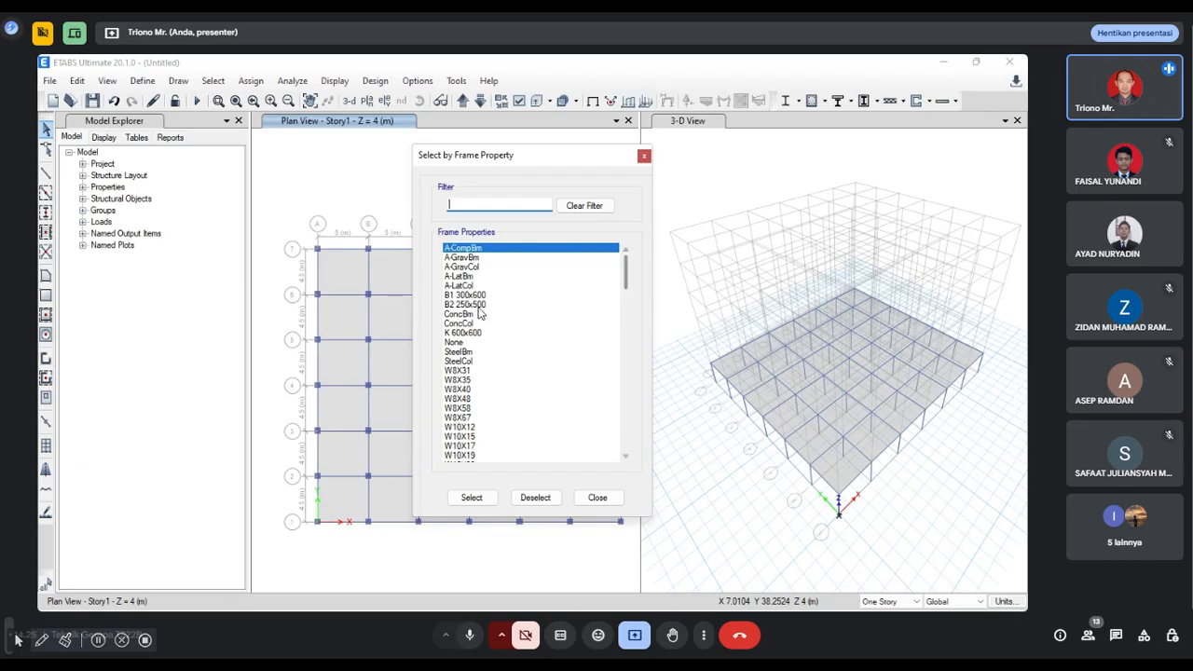
shift+click(482, 296)
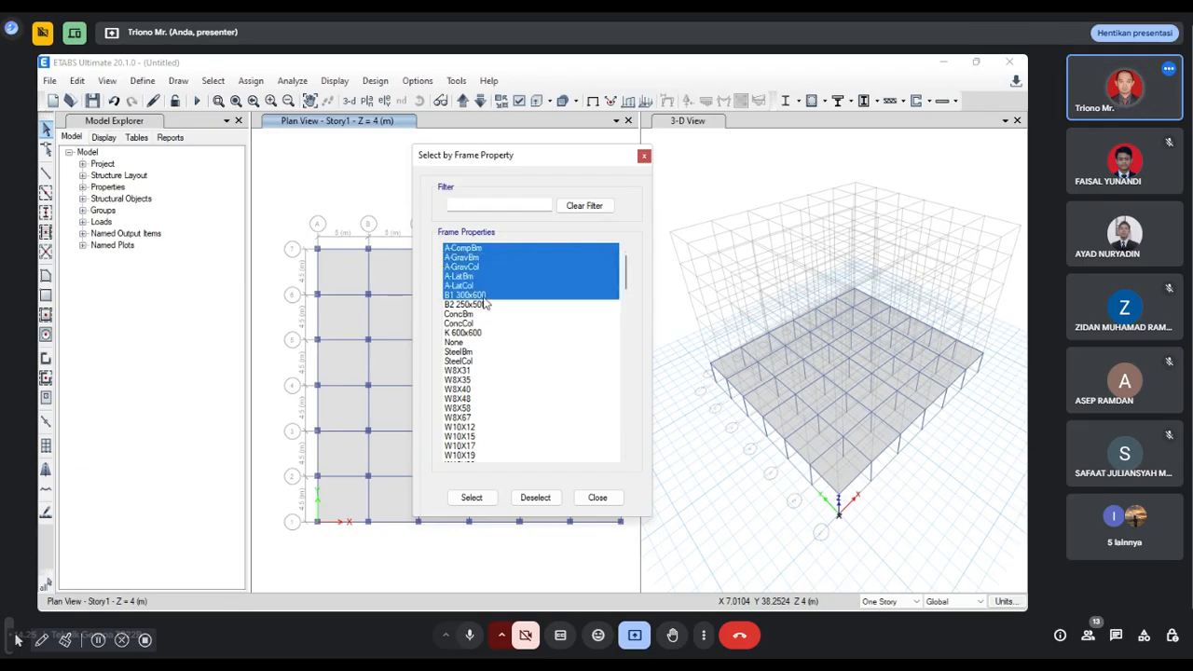
click(482, 295)
ctrl+click(483, 305)
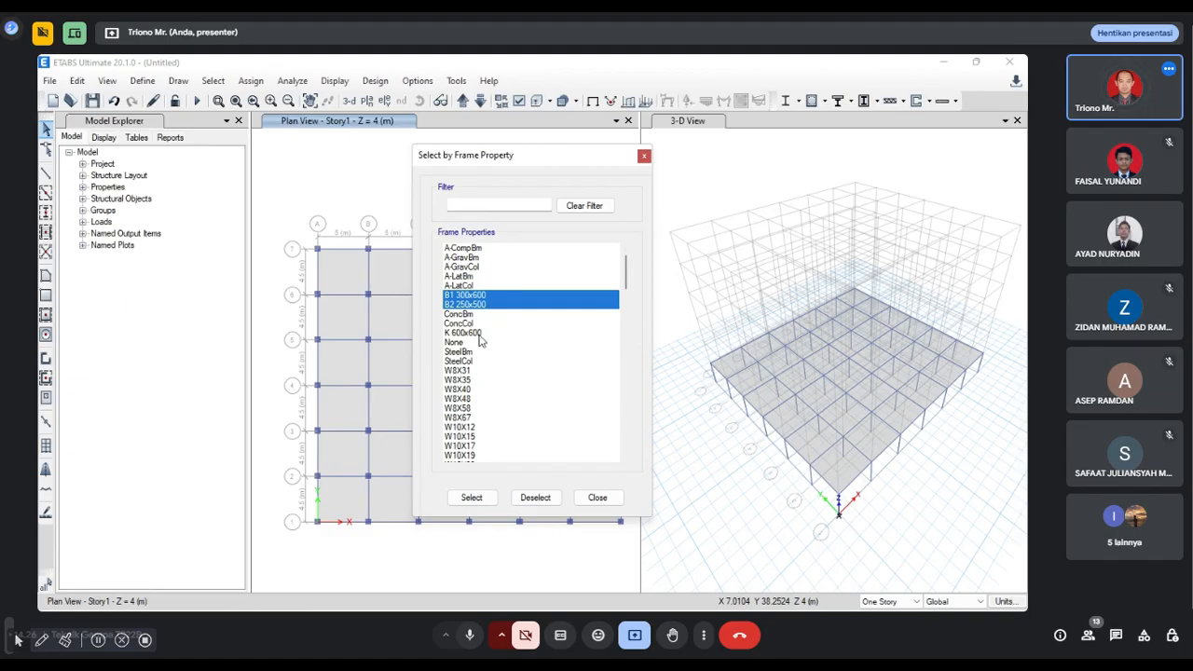
ctrl+click(478, 333)
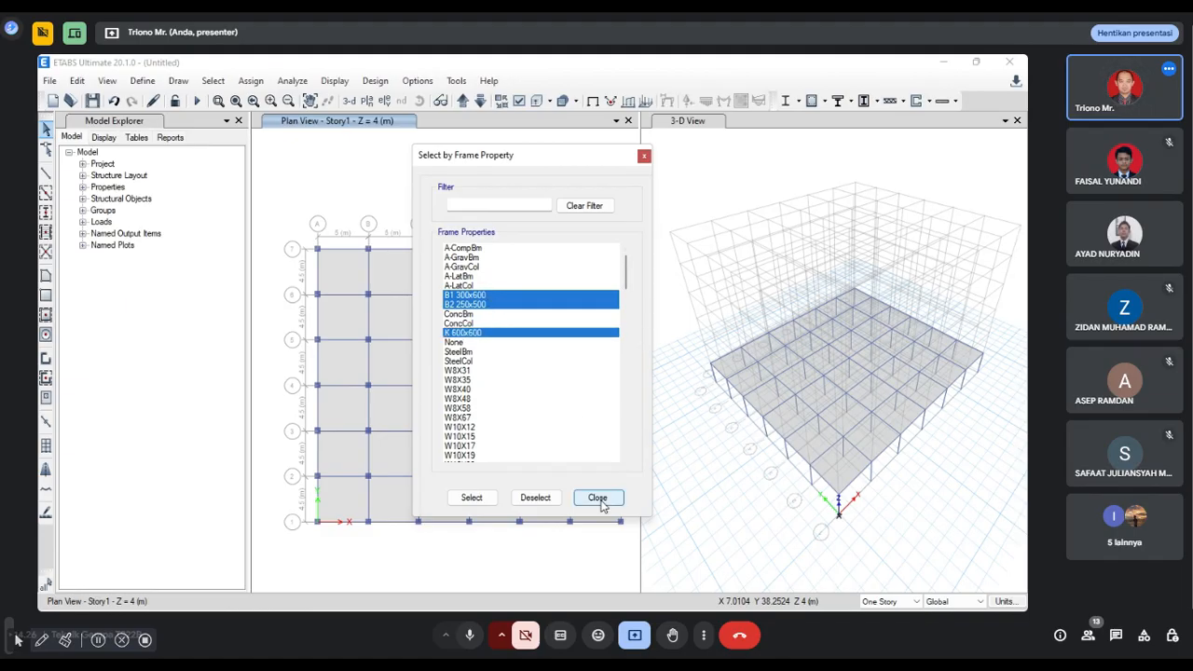
click(474, 500)
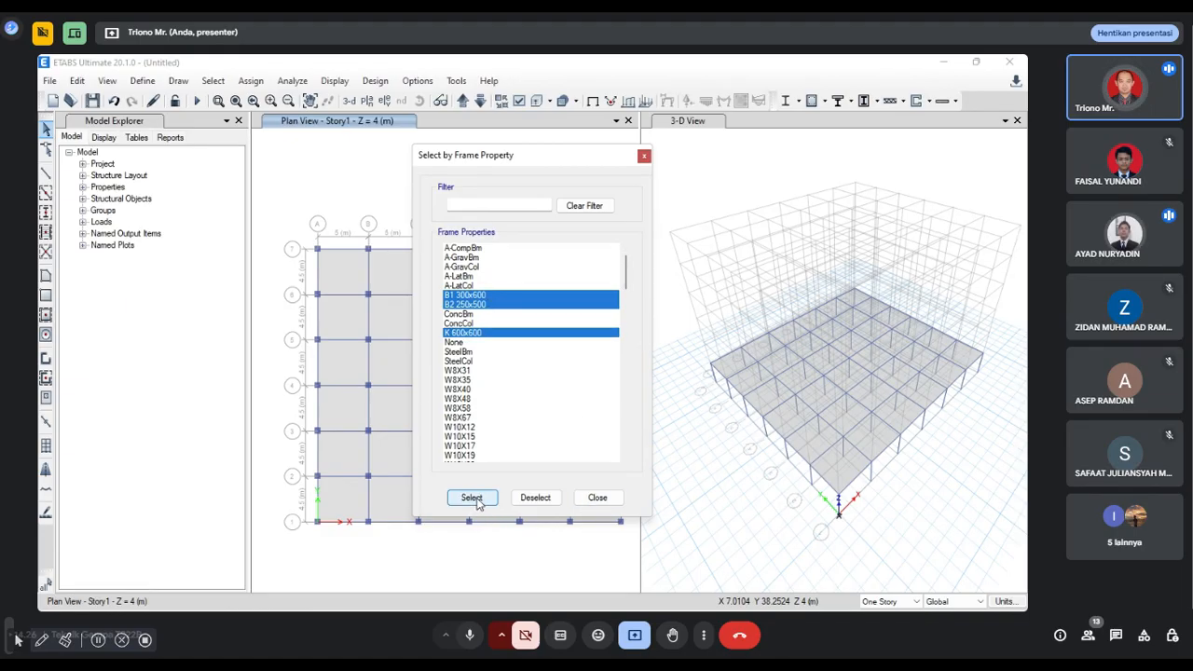
click(474, 500)
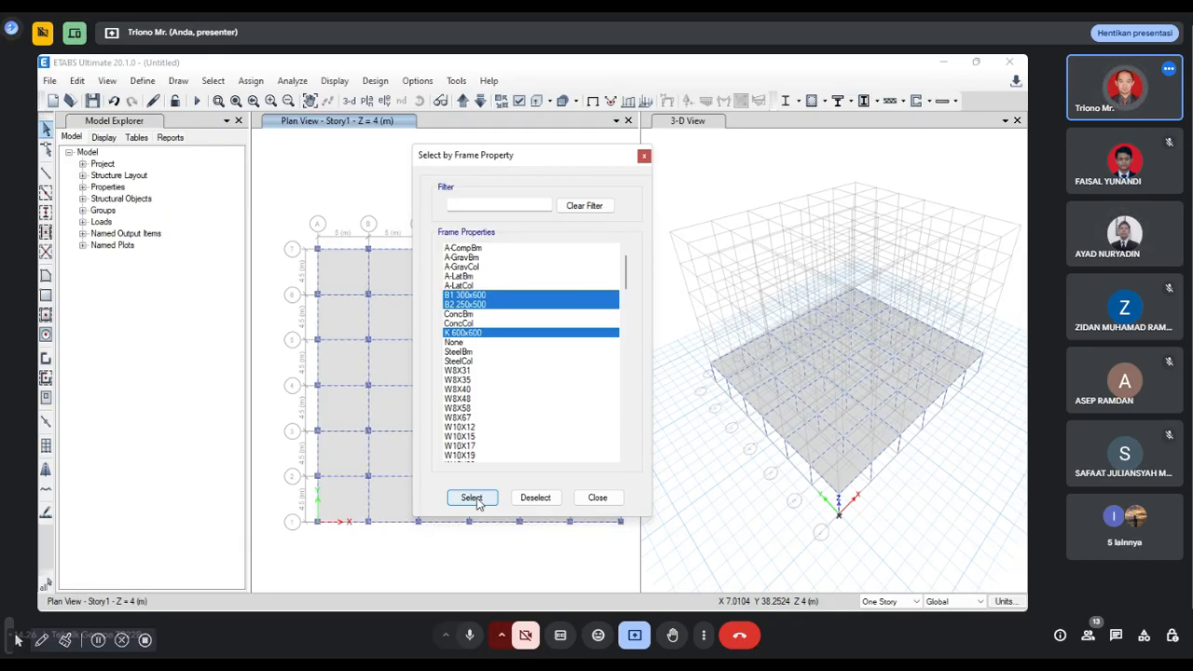
click(598, 498)
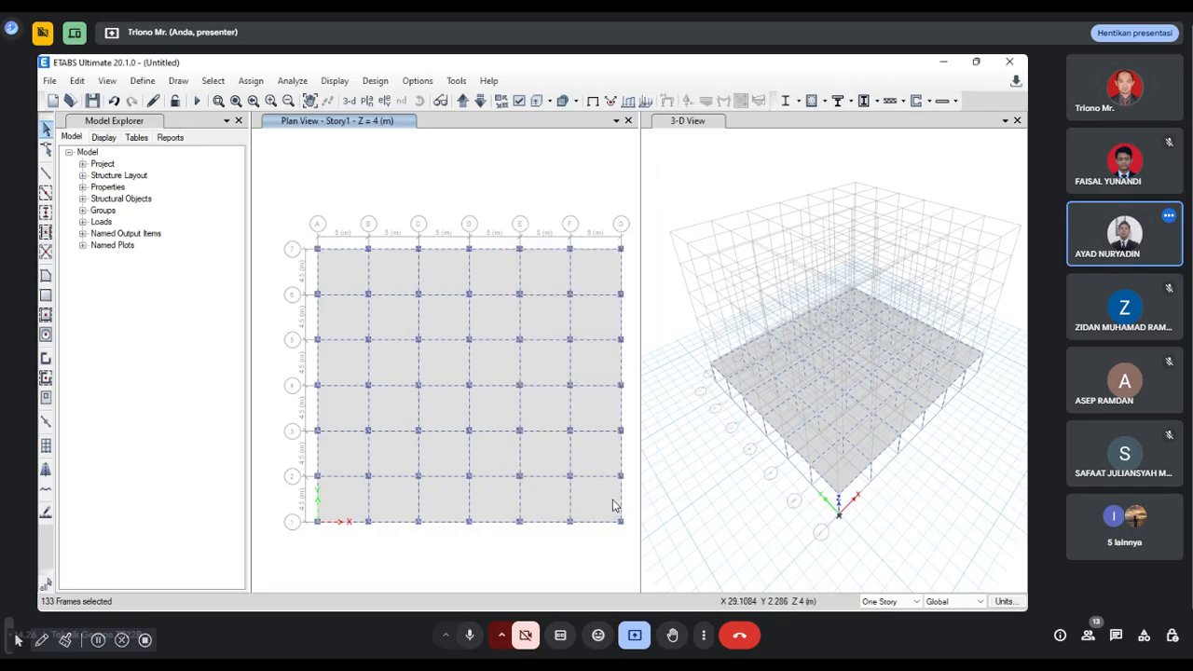
Step: Replicate the selected Story1 beams and columns by story onto Story2 through Story6
click(77, 80)
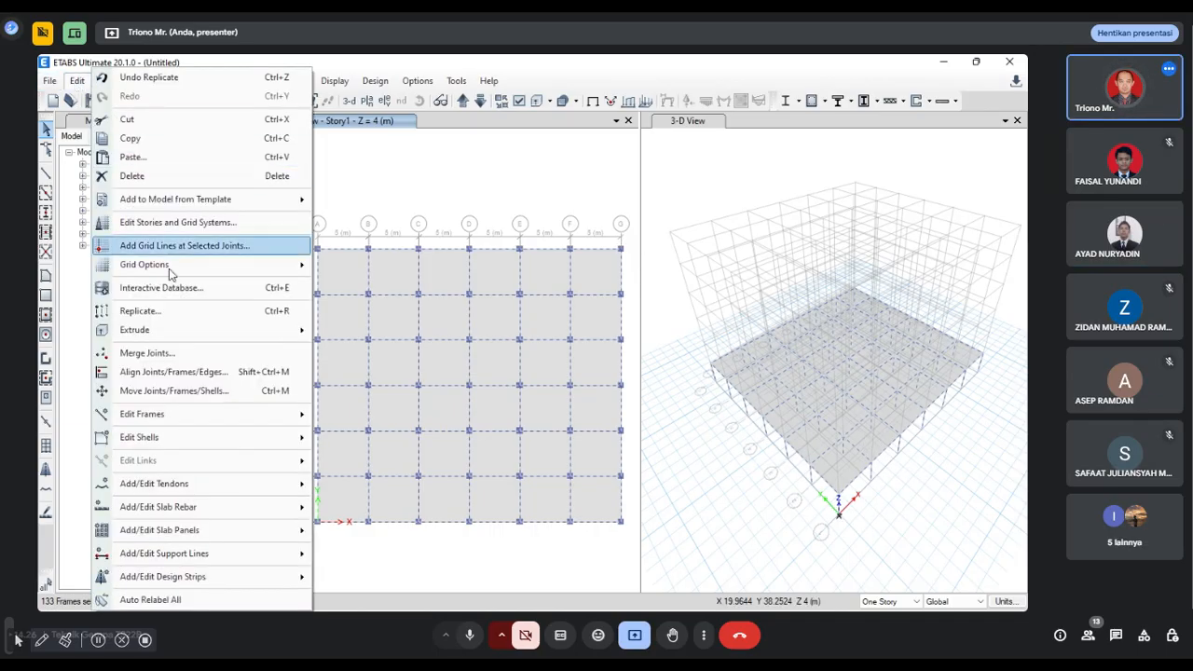
click(176, 315)
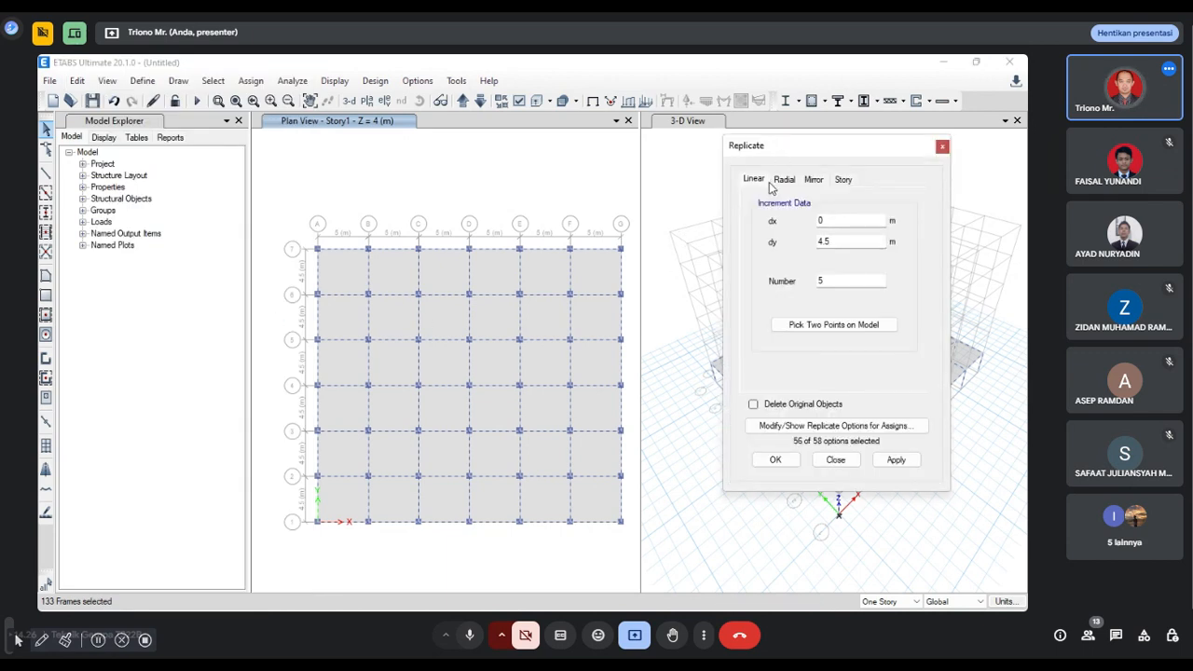
click(844, 181)
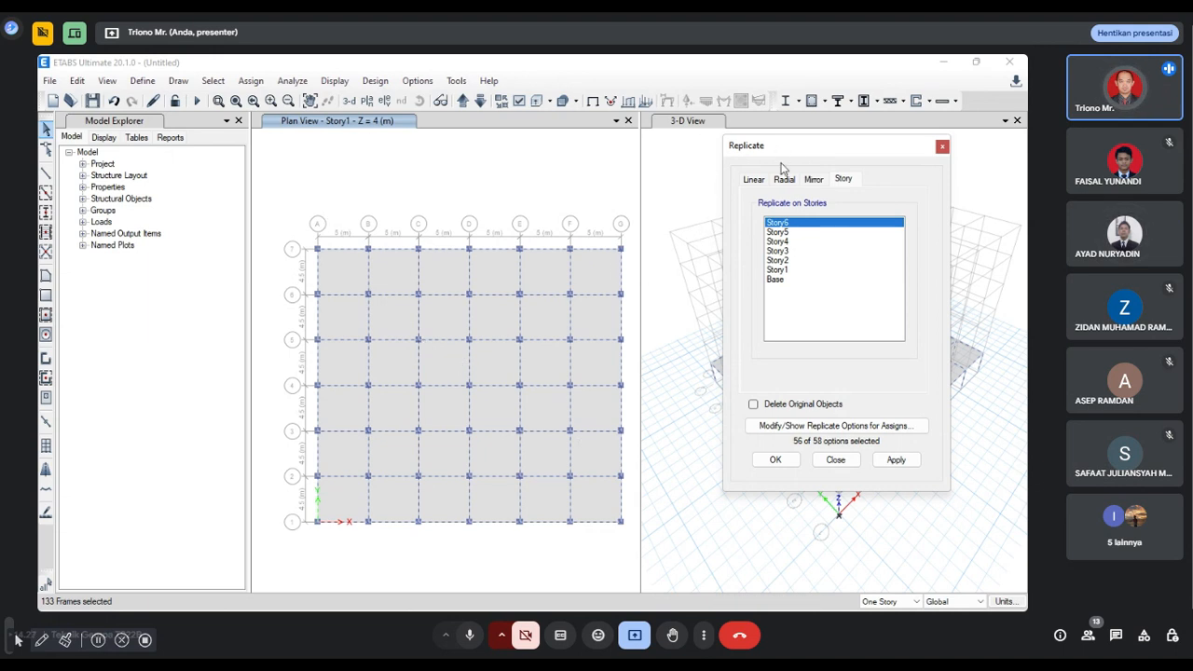
shift+click(783, 261)
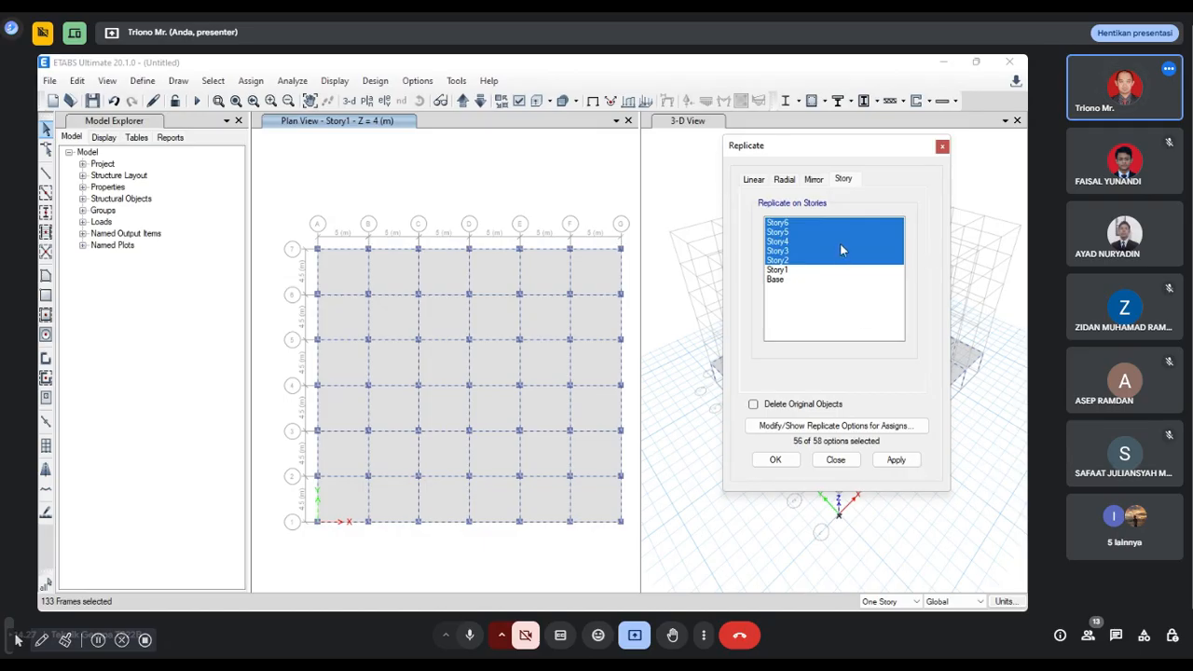
click(909, 463)
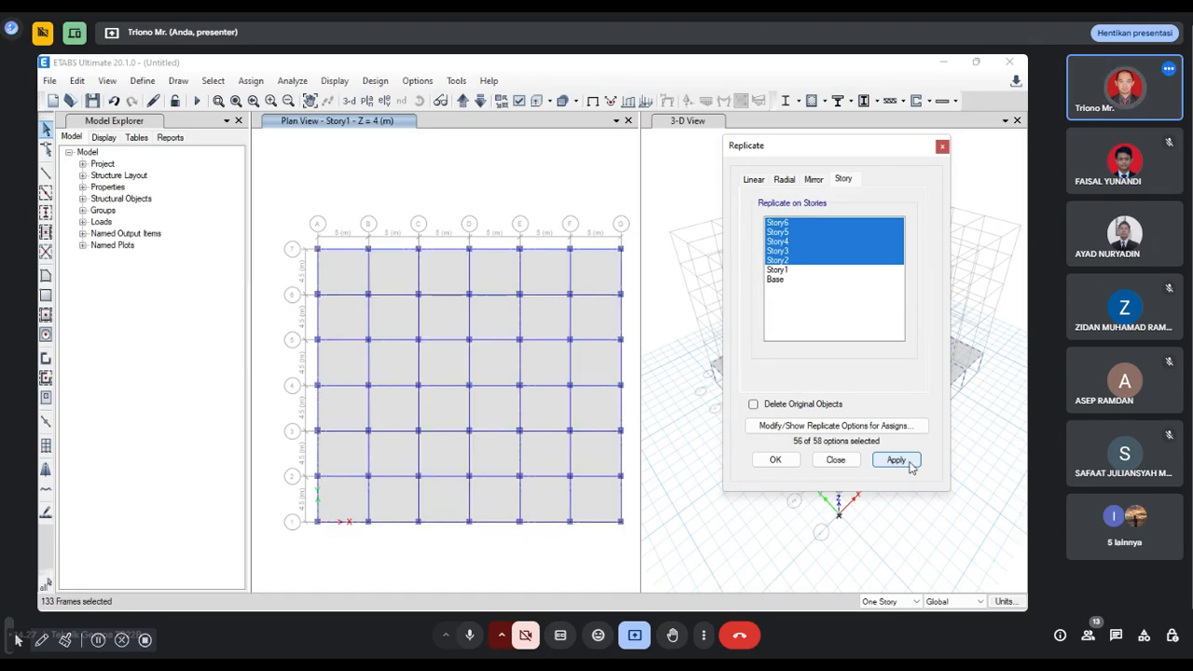
click(896, 461)
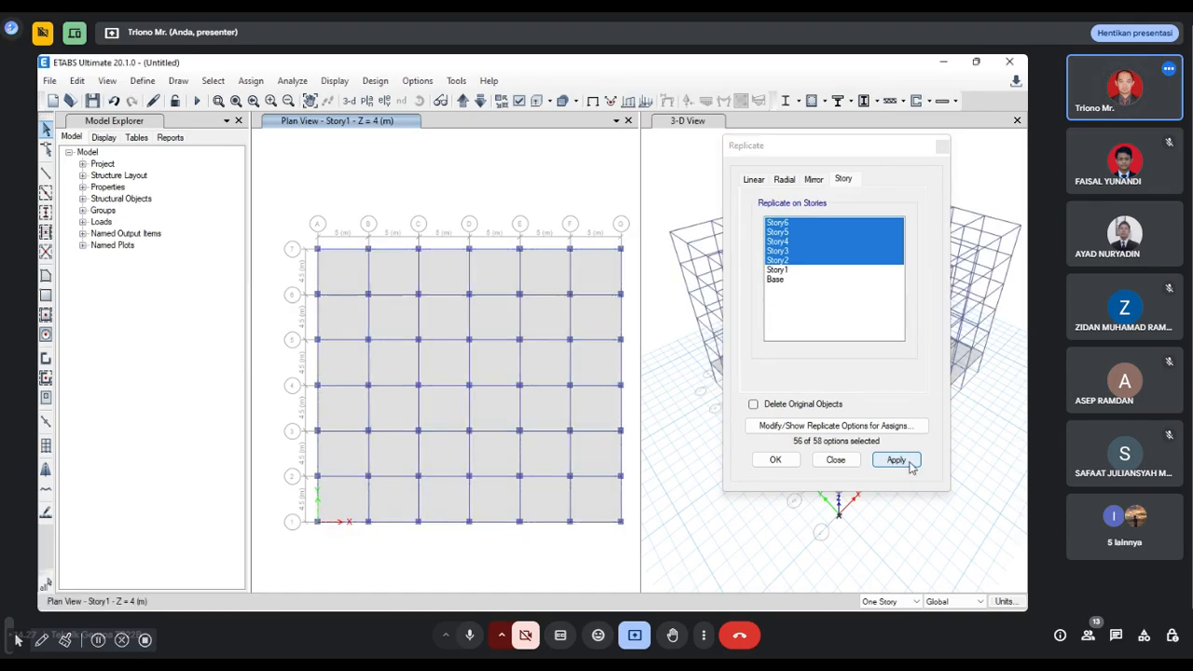
click(775, 461)
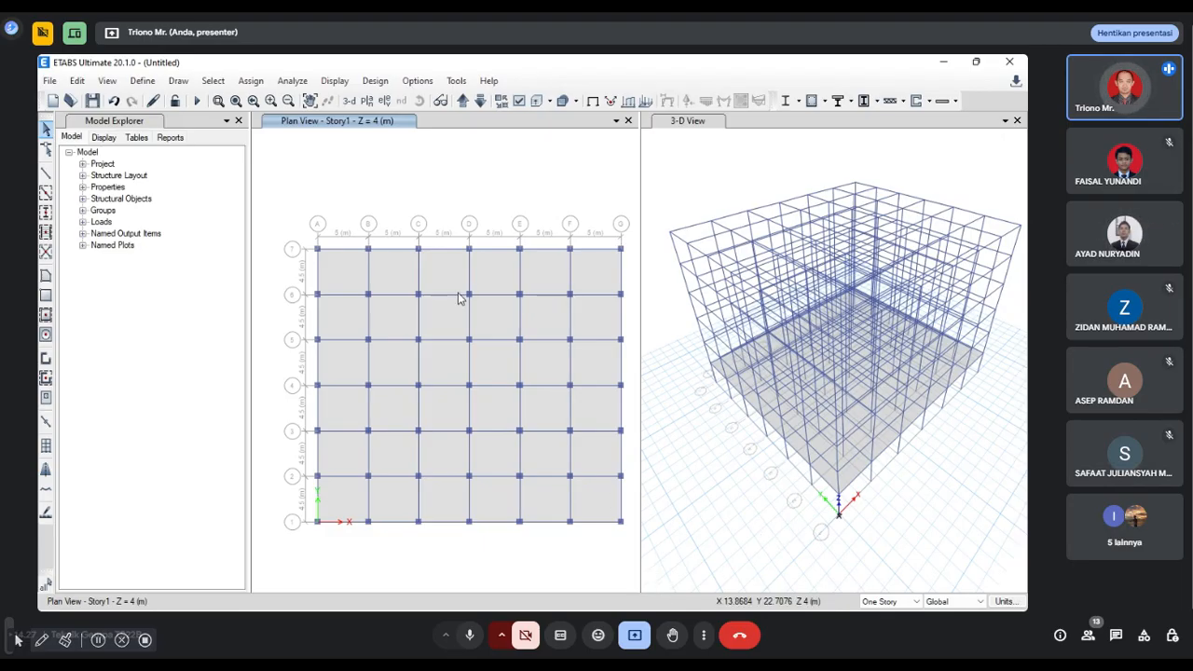
Step: Select all floor slabs with the slab section property Plat Lantai
click(213, 80)
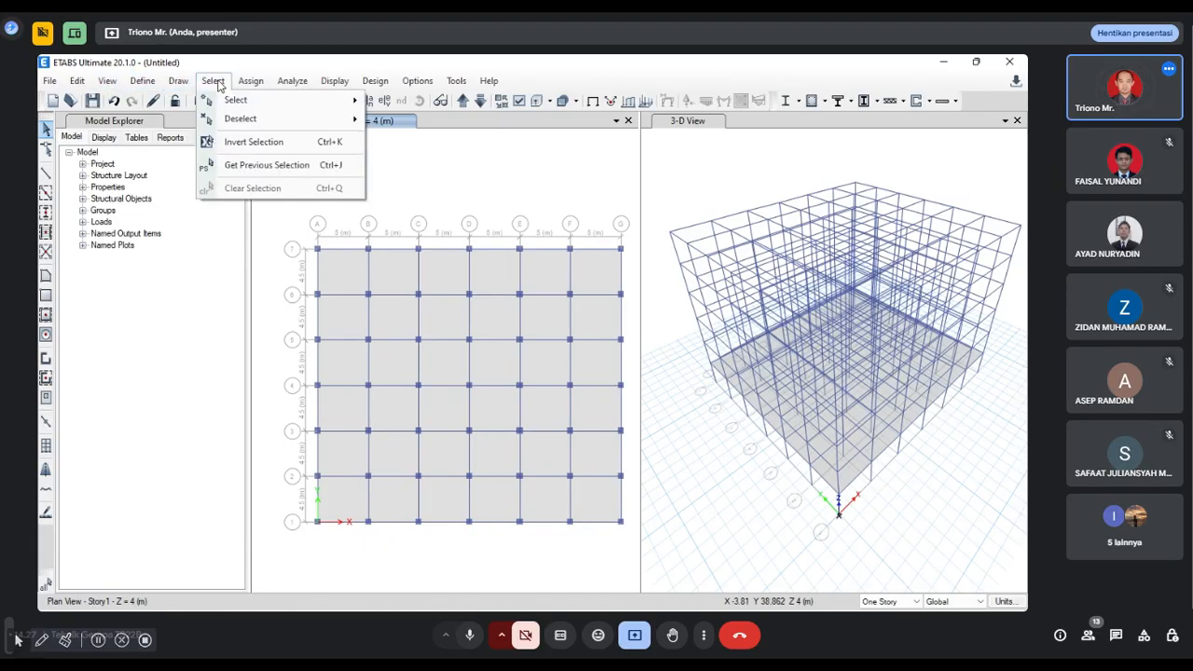
mouse_move(251, 82)
mouse_move(213, 81)
mouse_move(234, 100)
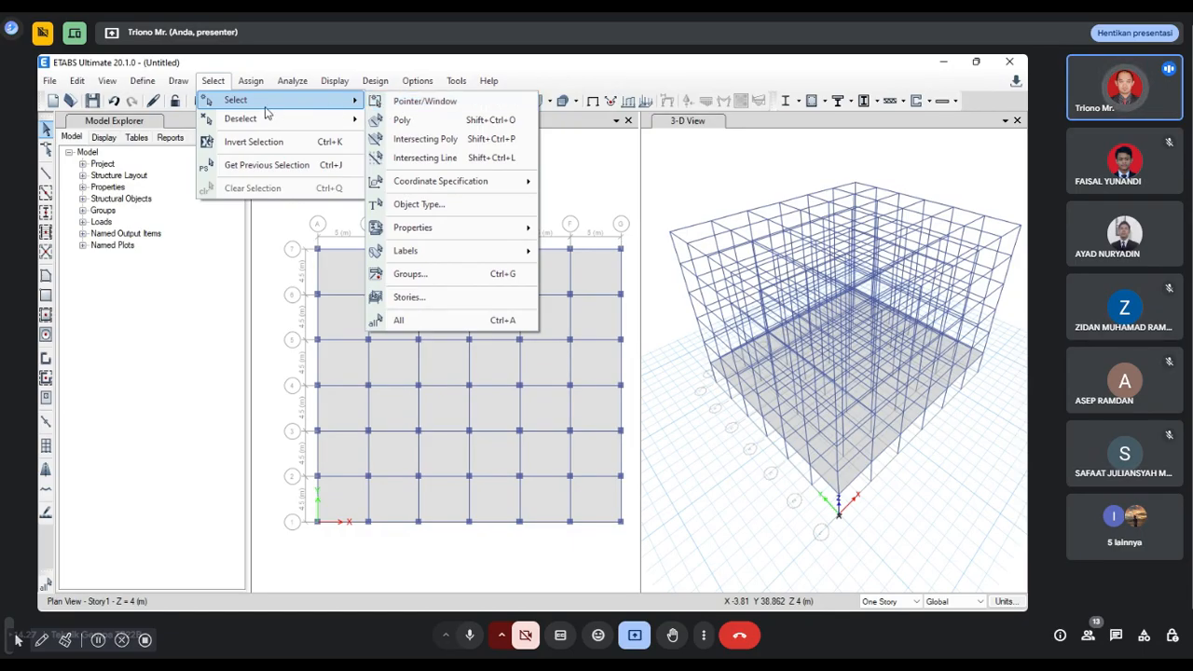
mouse_move(462, 231)
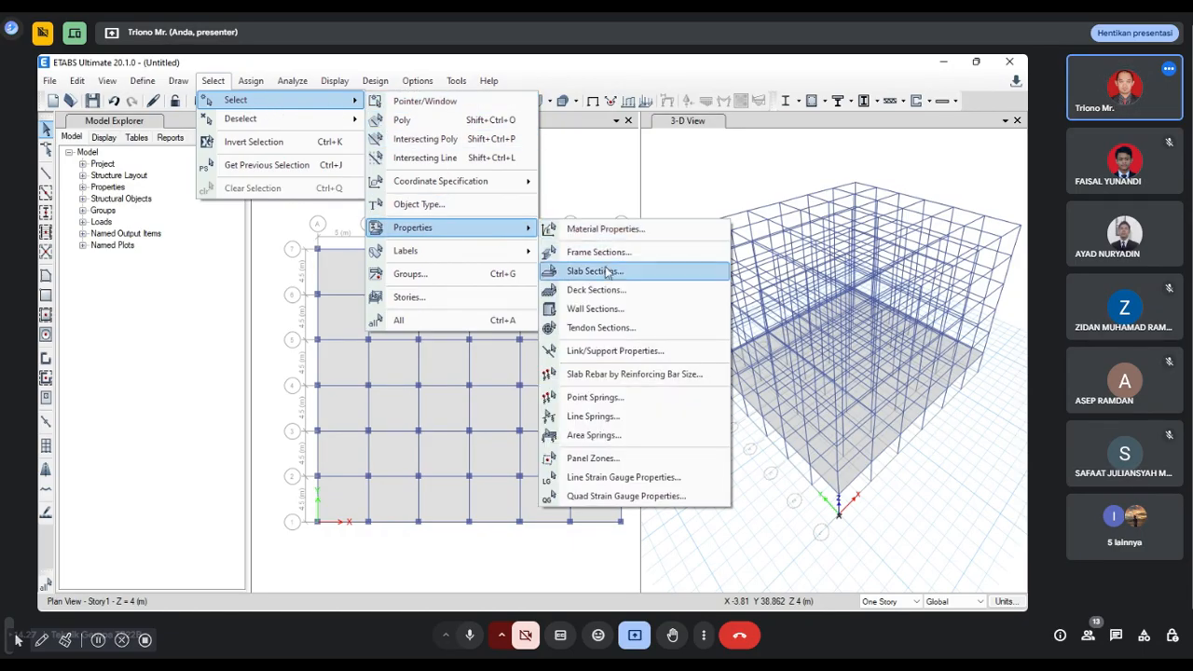
click(594, 272)
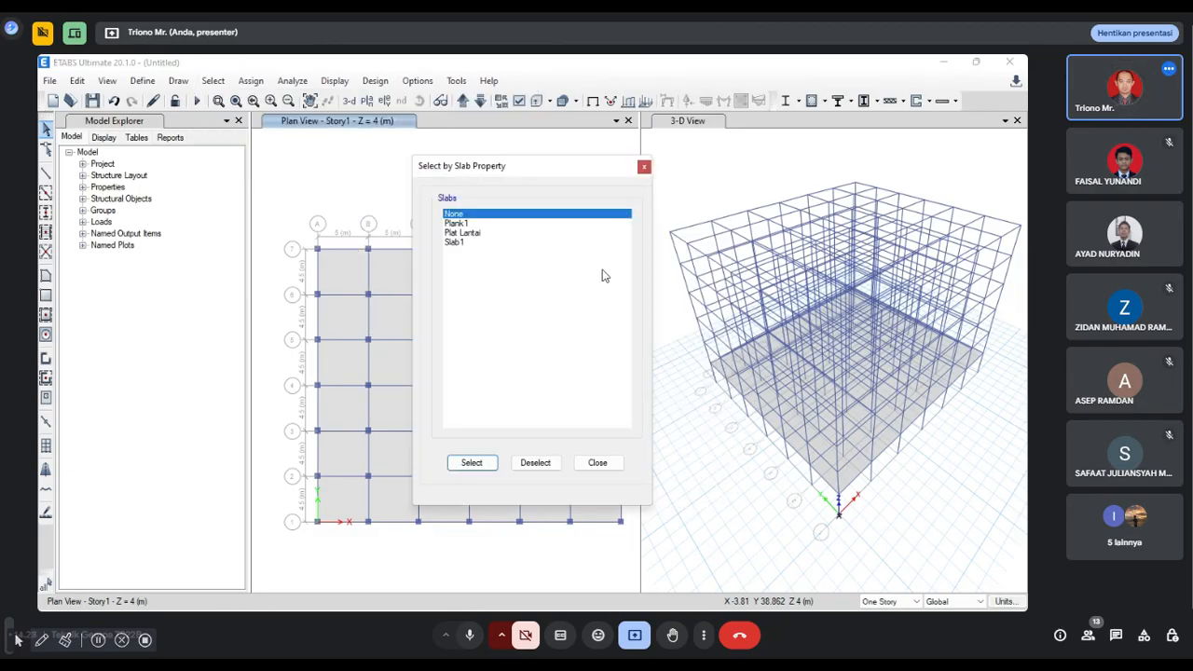
click(477, 234)
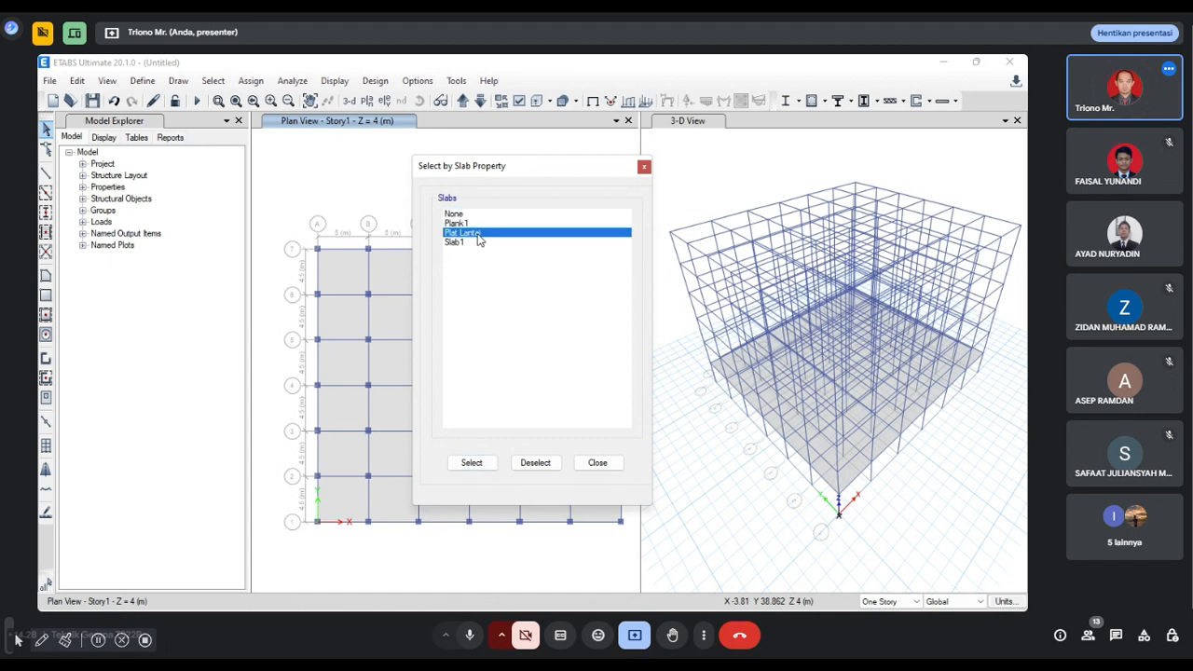
click(472, 463)
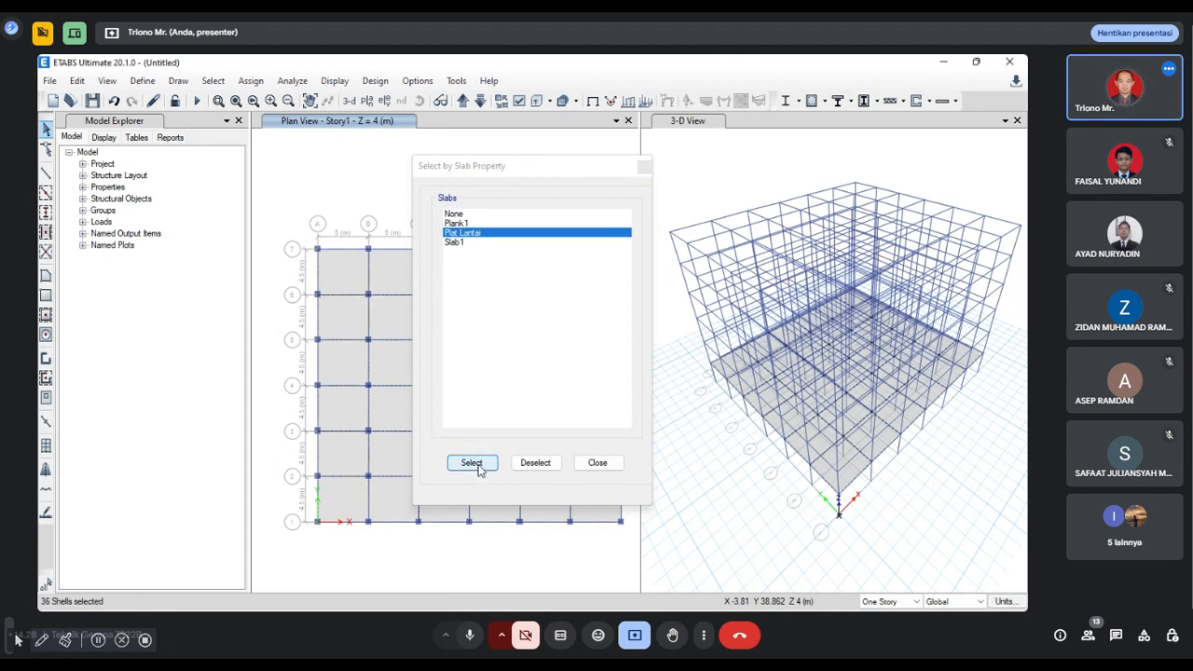
click(598, 463)
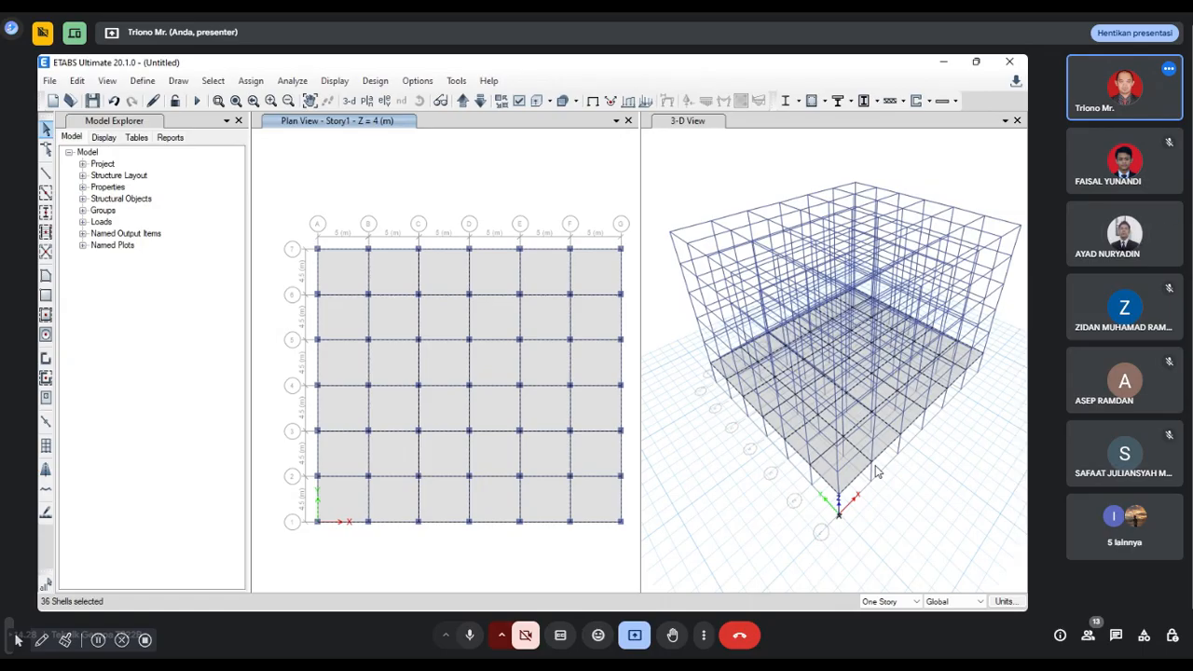
Step: Replicate the selected Plat Lantai slabs by story onto Story2 through Story6, and bring the plan view down to the Base level
click(76, 82)
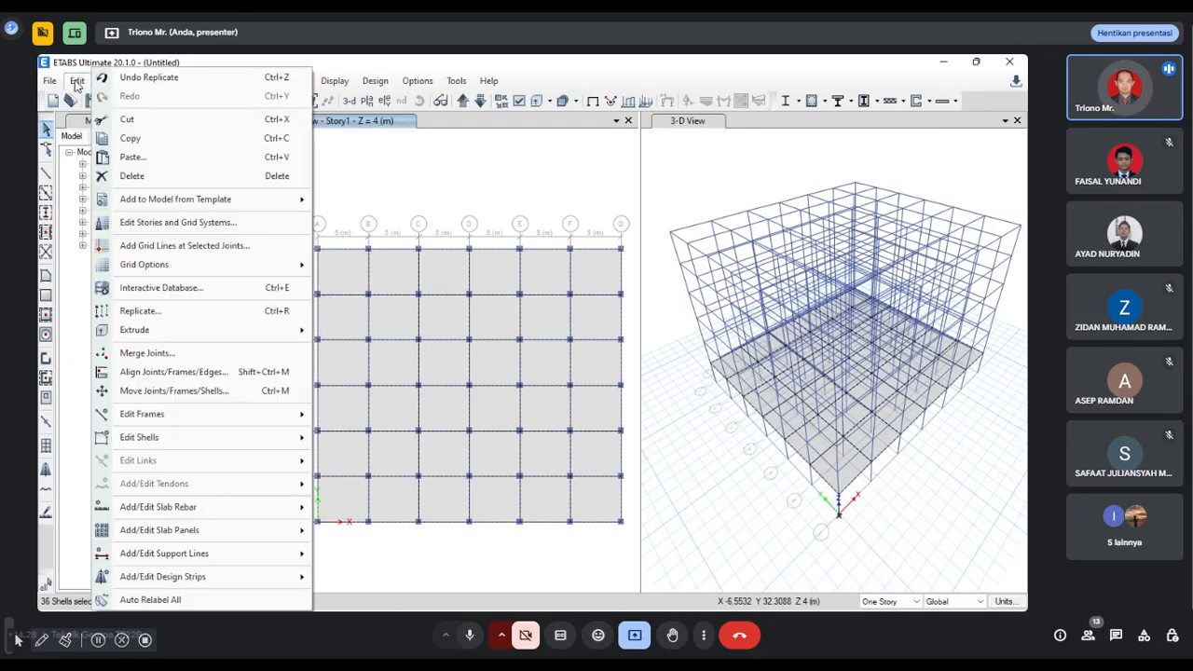
click(129, 311)
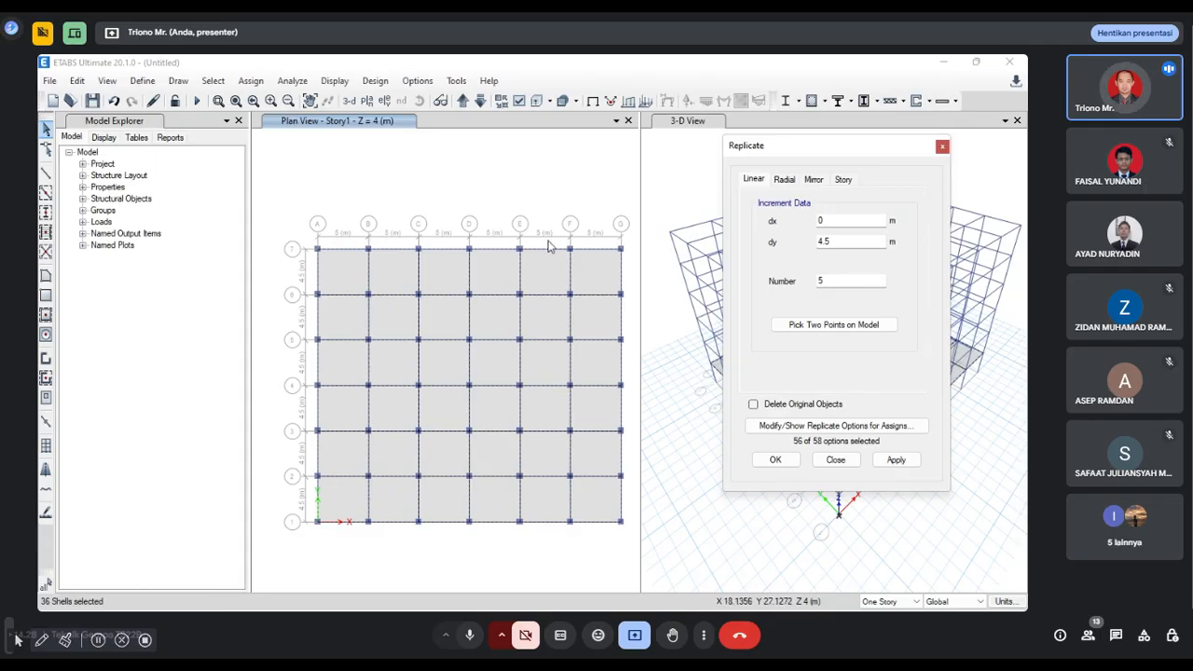
click(844, 179)
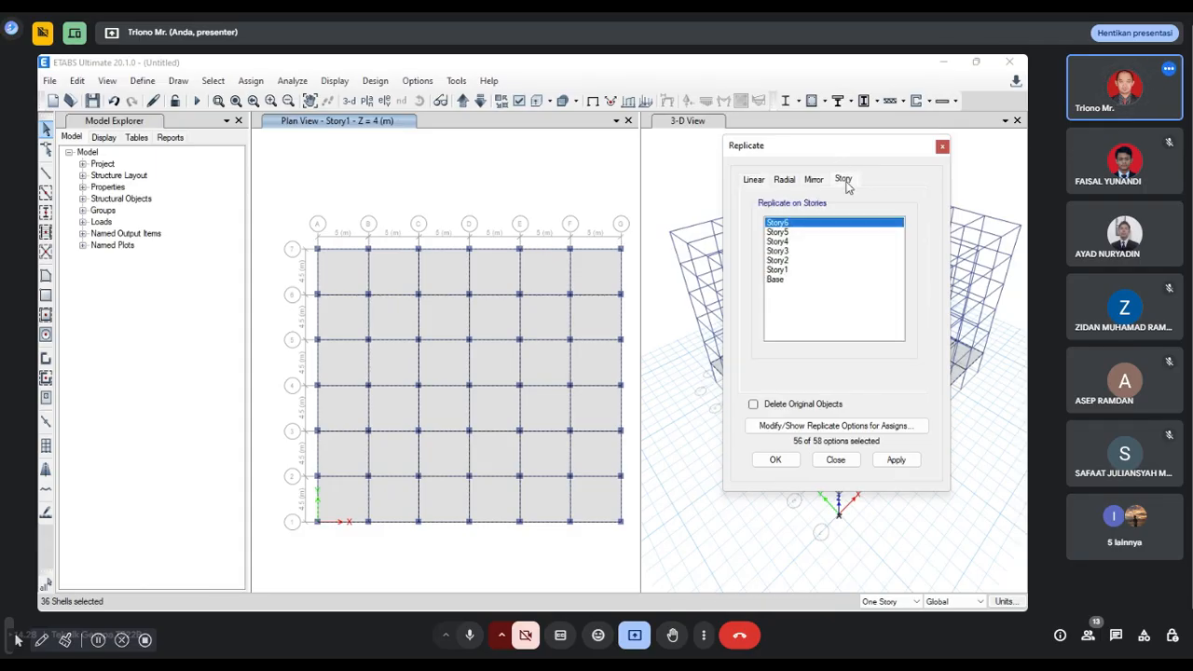
shift+click(803, 263)
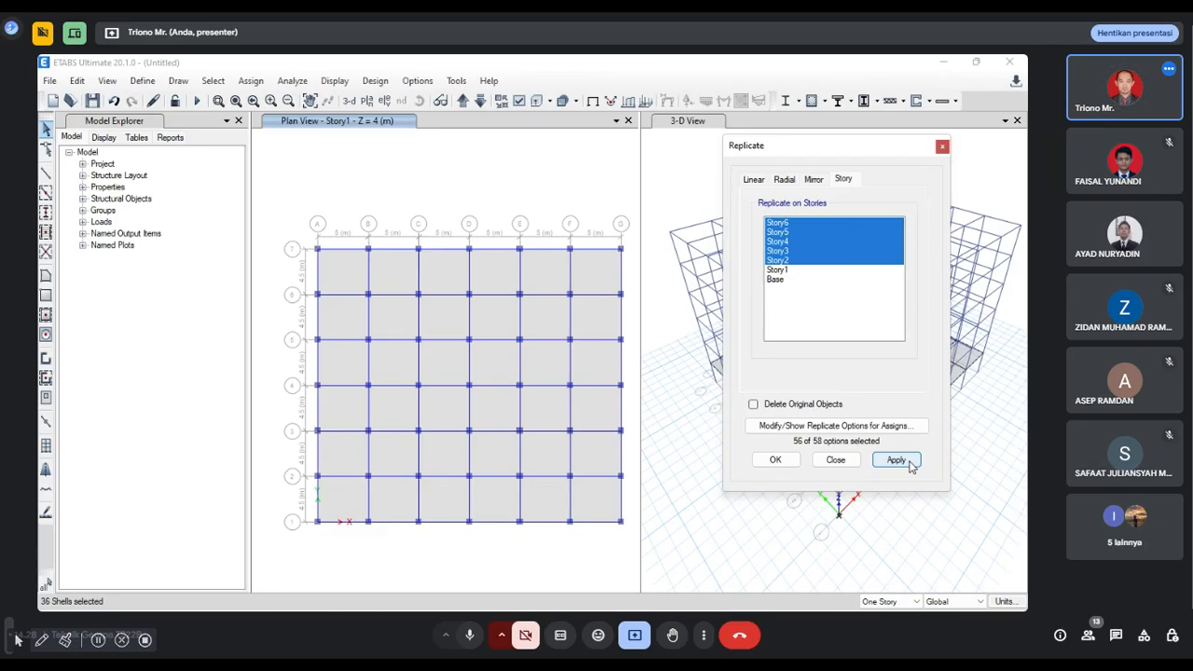
click(909, 464)
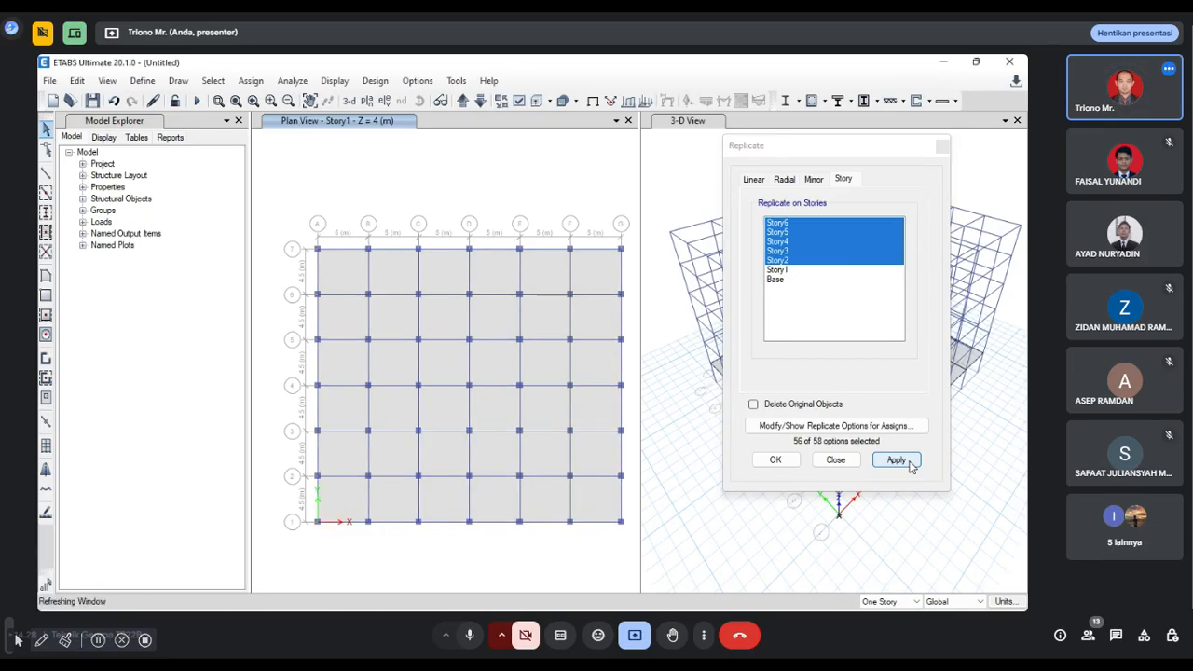
click(786, 461)
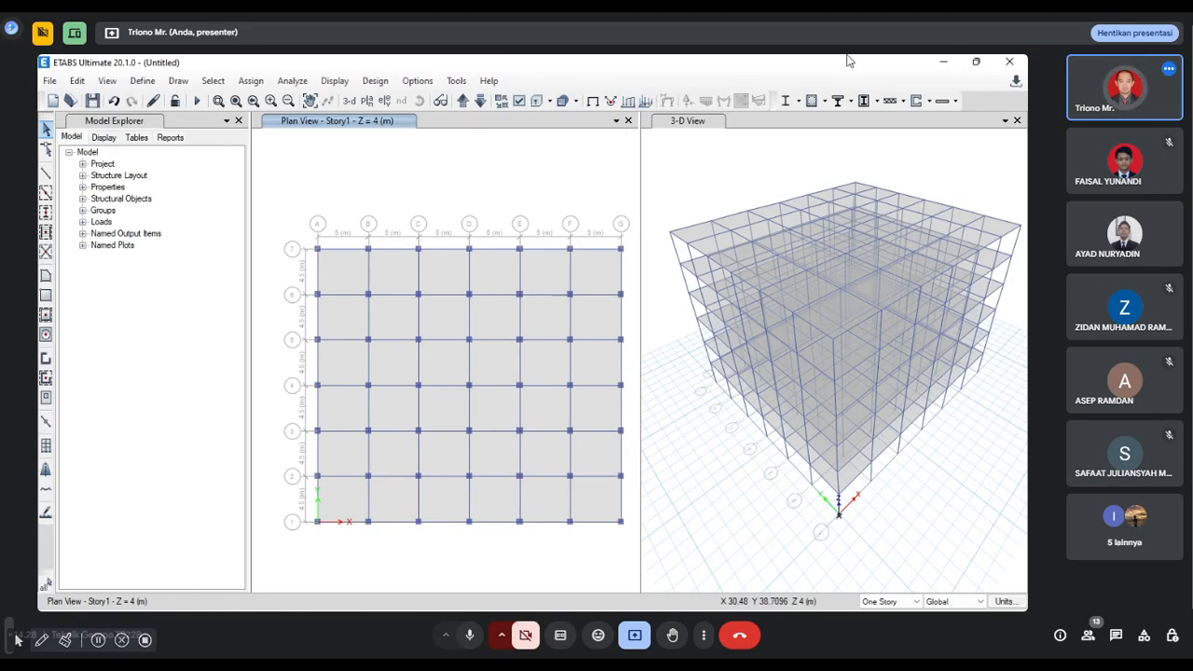
click(481, 101)
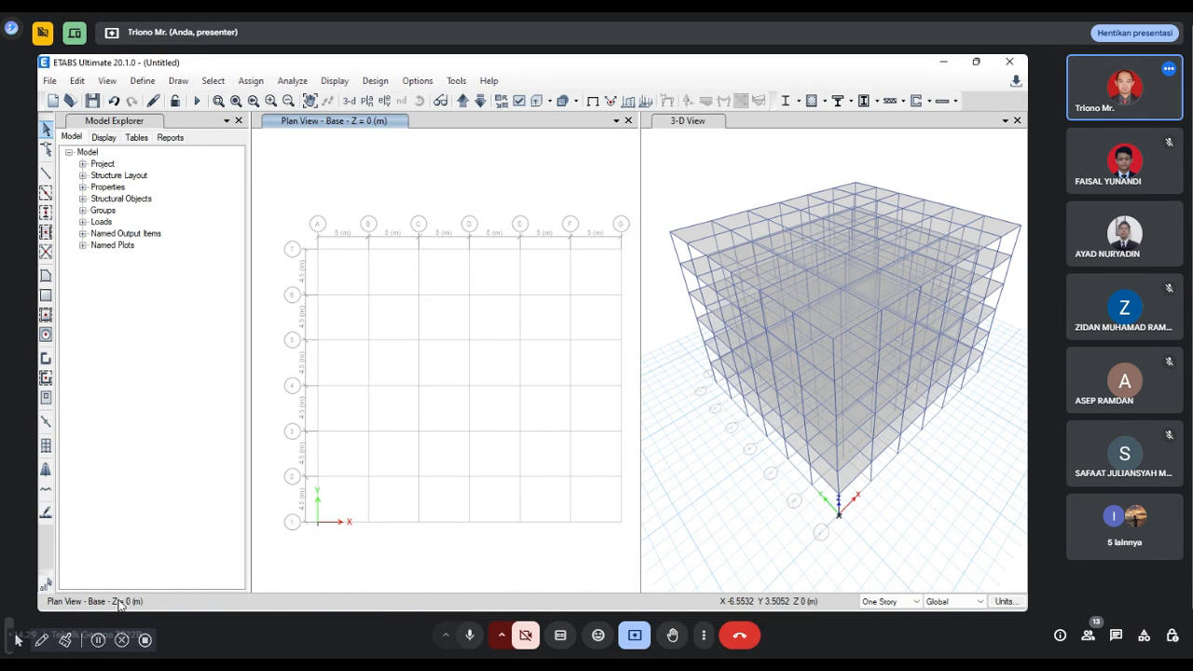
Step: Turn off automatic hiding of the taskbar in the Windows taskbar settings and minimise the Settings window
right_click(508, 604)
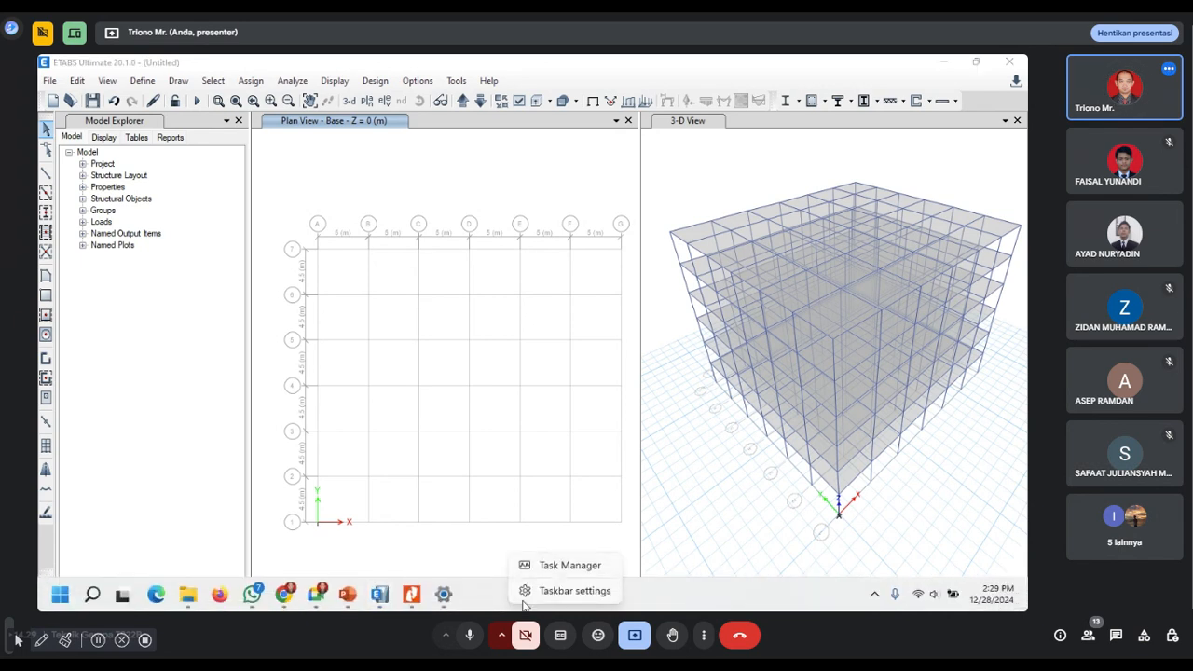
click(551, 593)
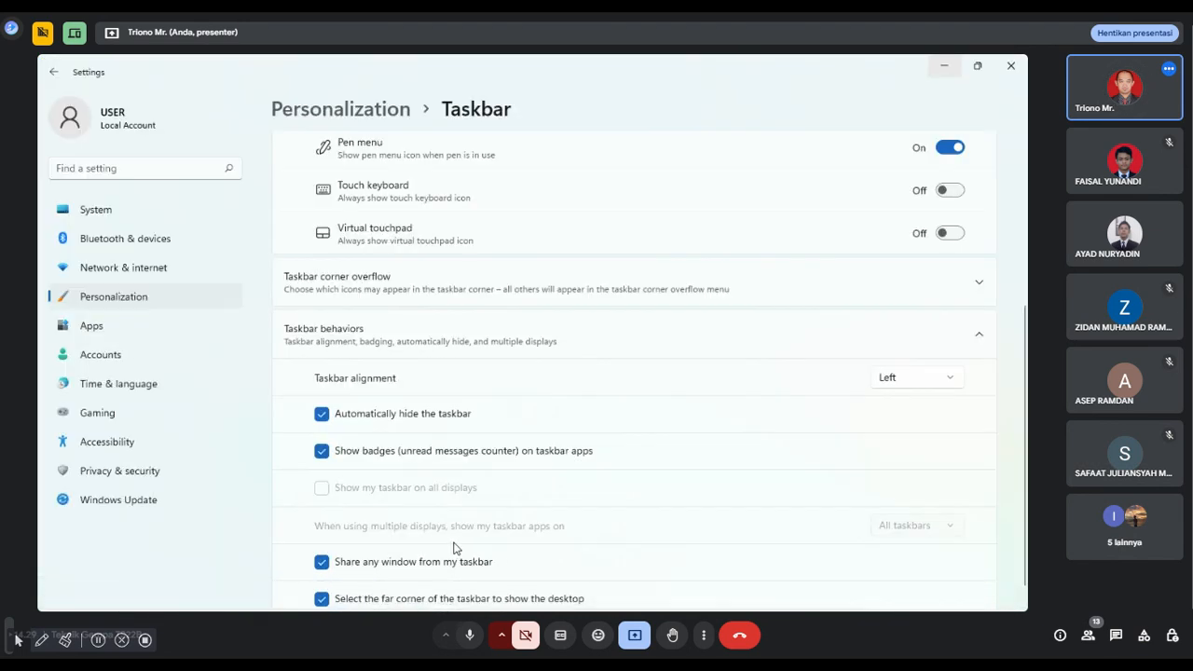
scroll(429, 545, down, 1)
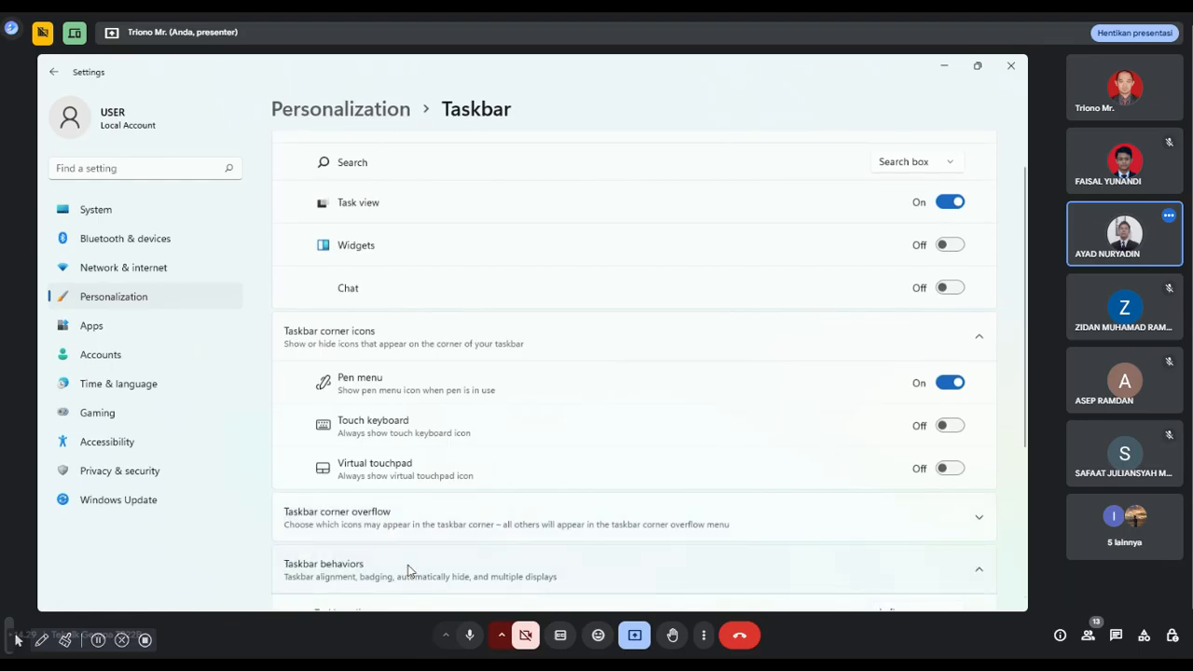
click(407, 568)
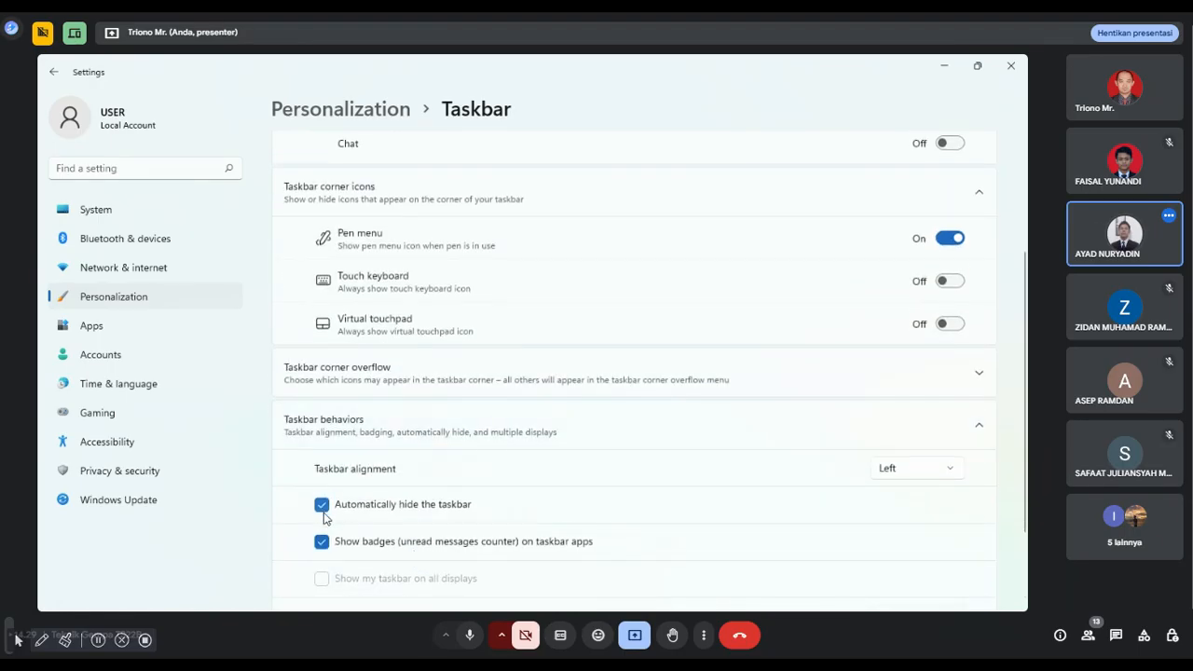
click(323, 511)
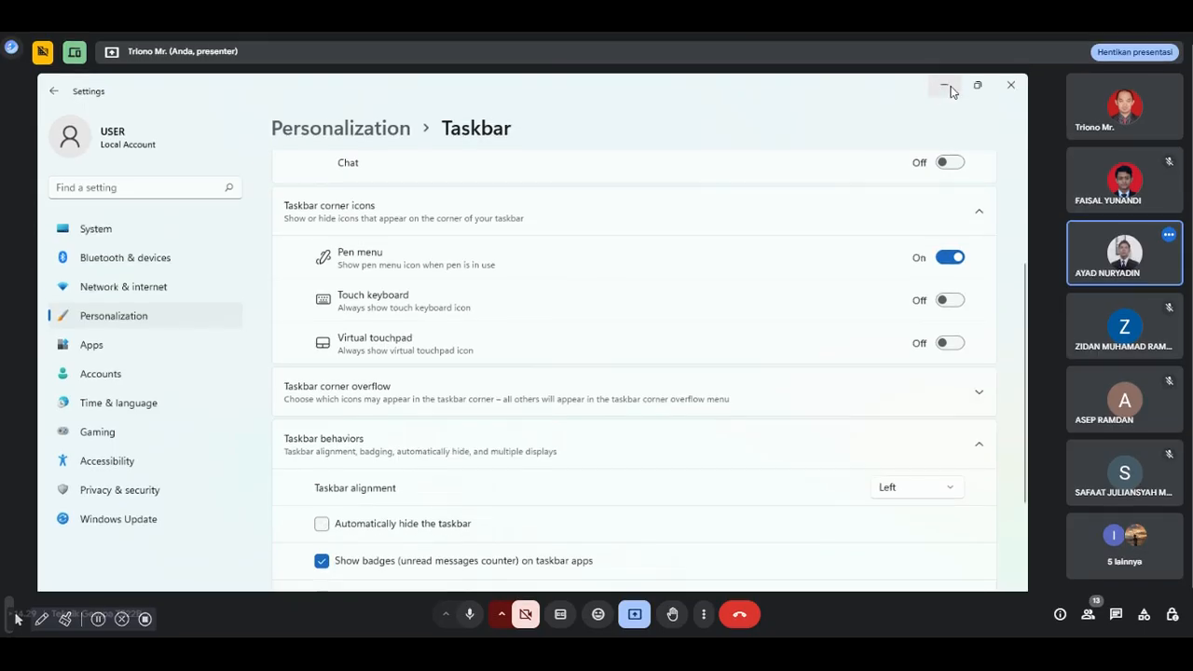
click(943, 65)
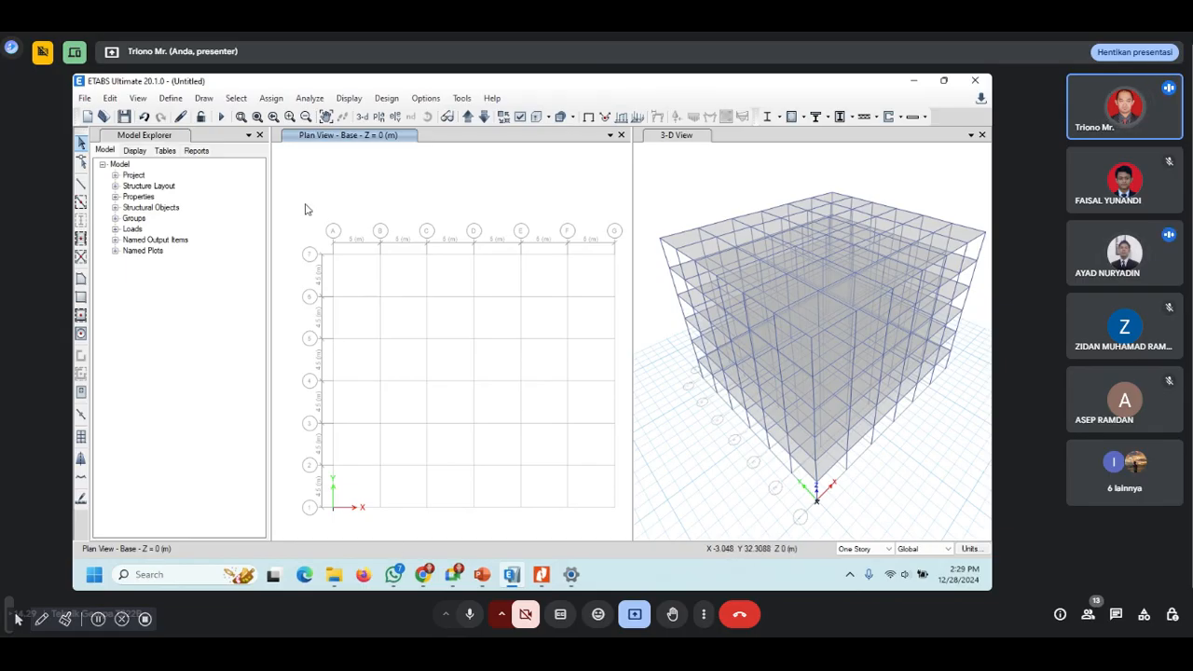
Step: Select all joints on the Base plan and assign them fixed restraints in all translations and rotations about X, Y and Z
drag(304, 203, 629, 526)
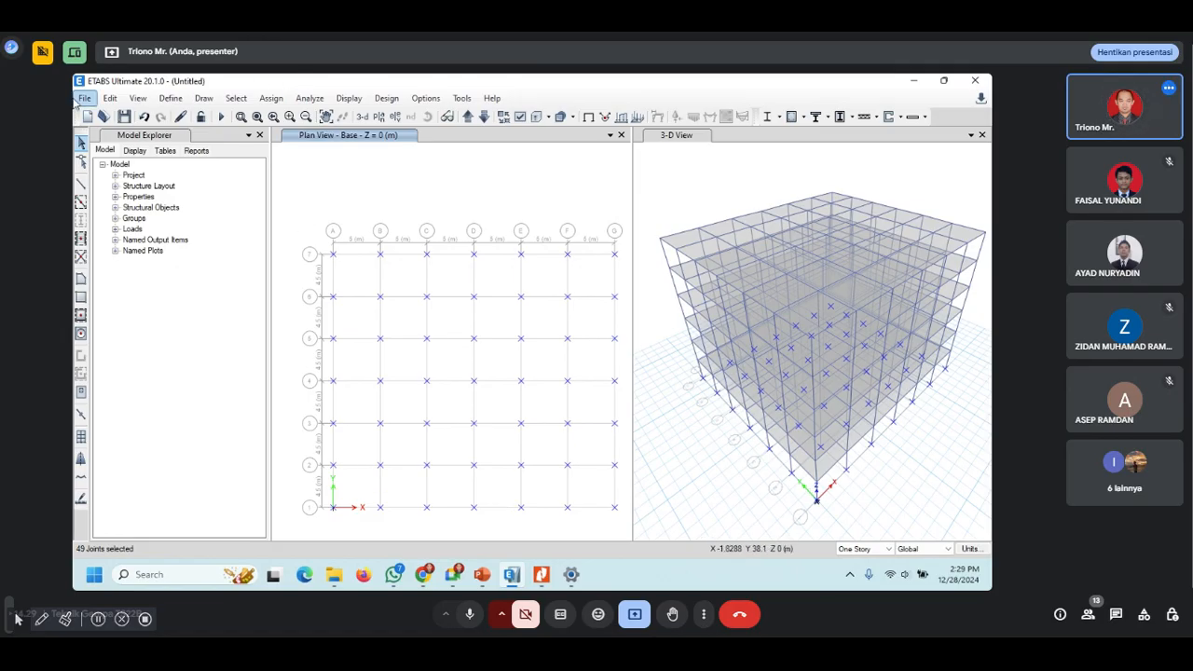
click(274, 101)
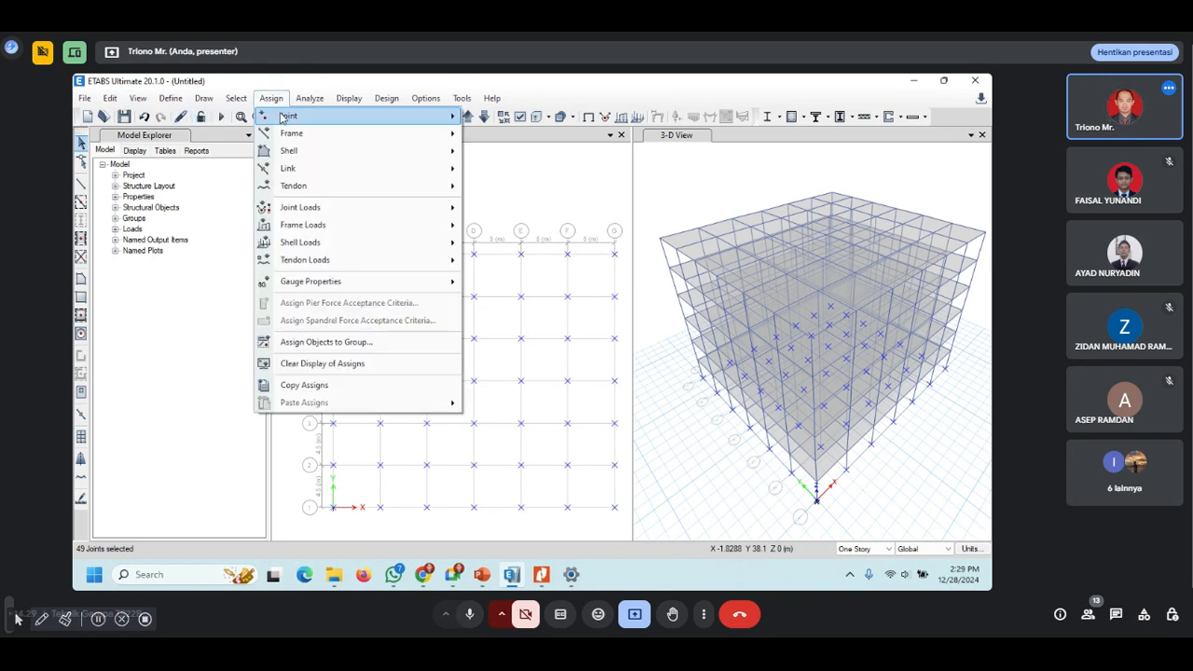
mouse_move(285, 119)
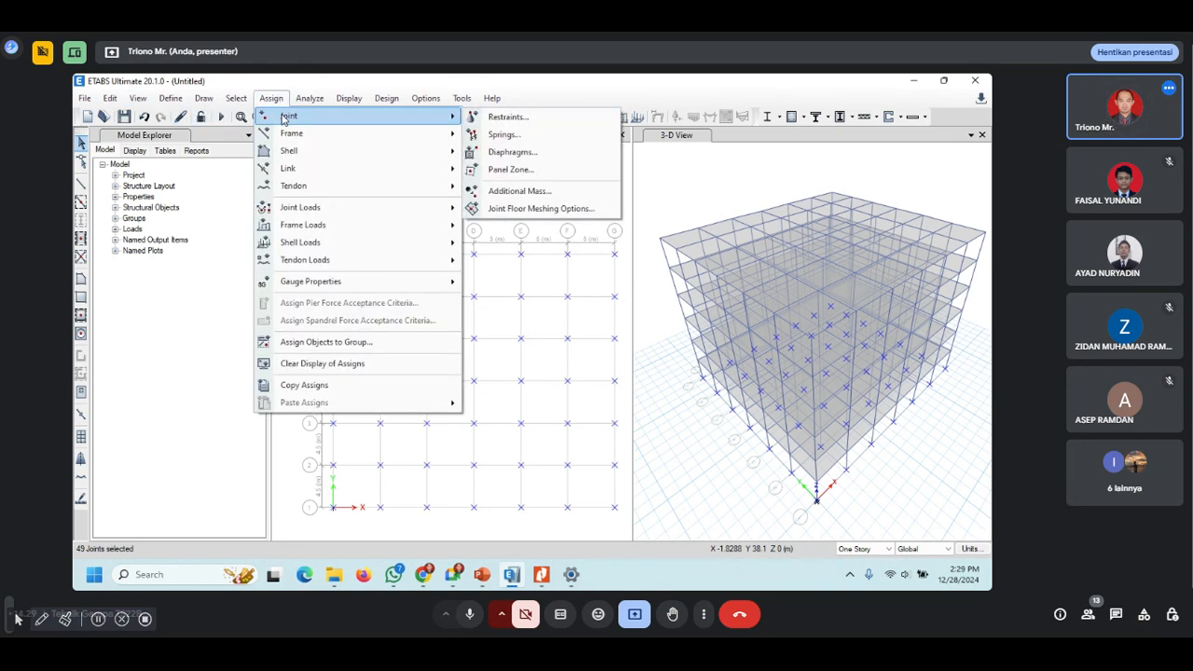
click(503, 118)
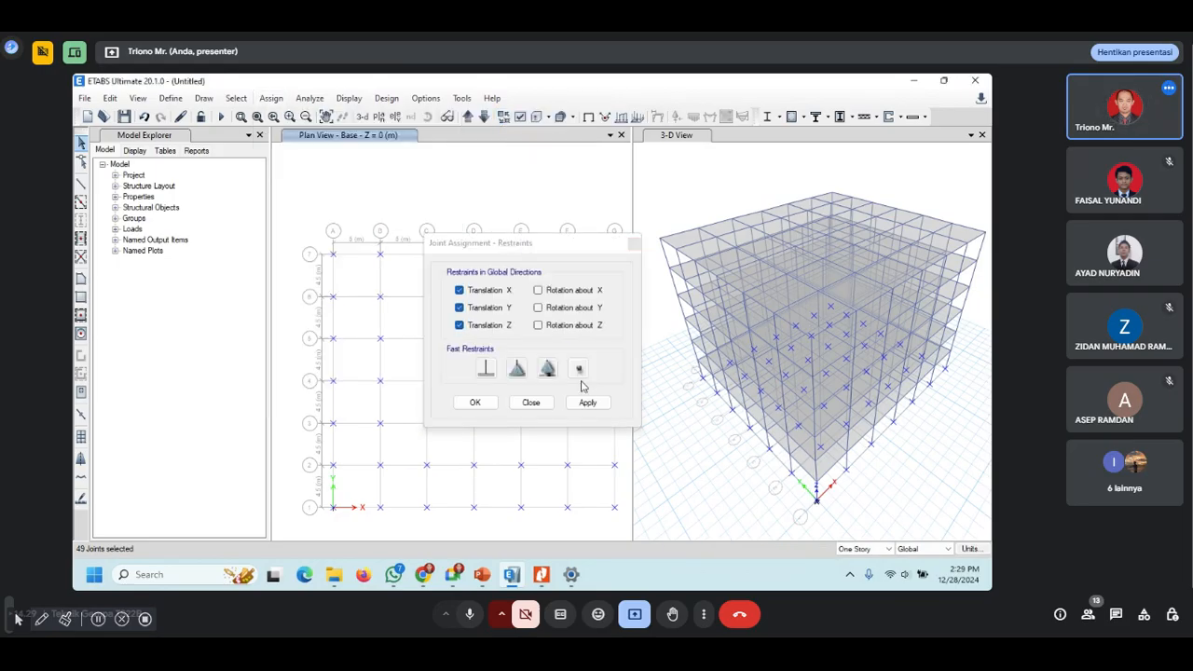
click(485, 369)
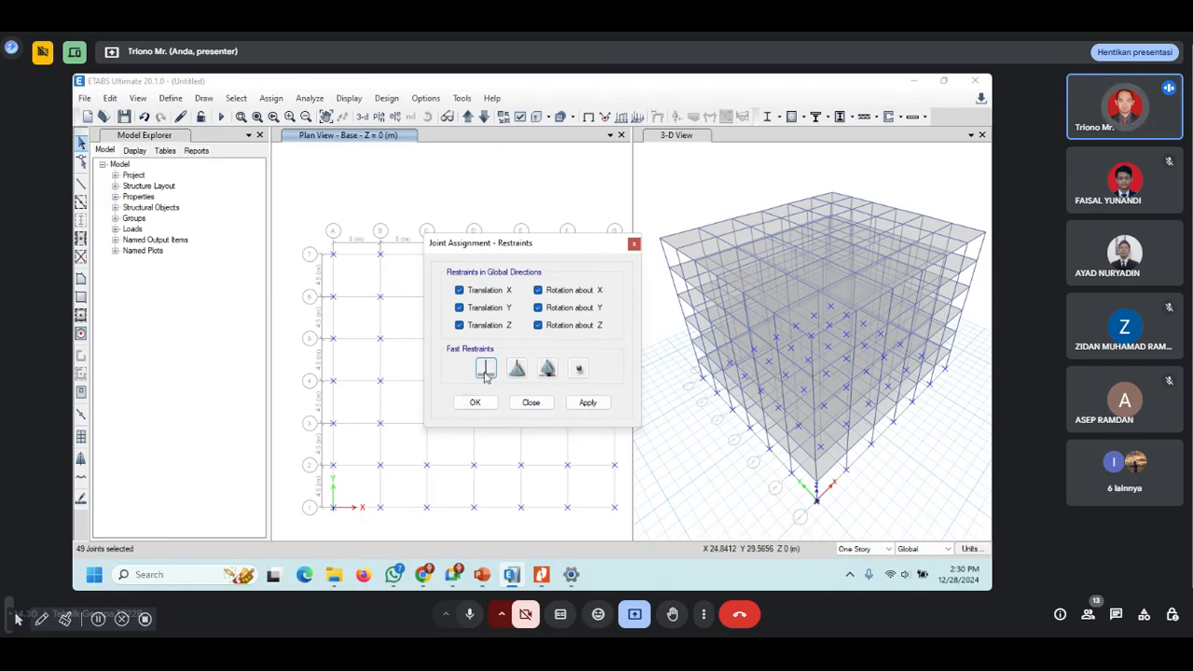
click(596, 407)
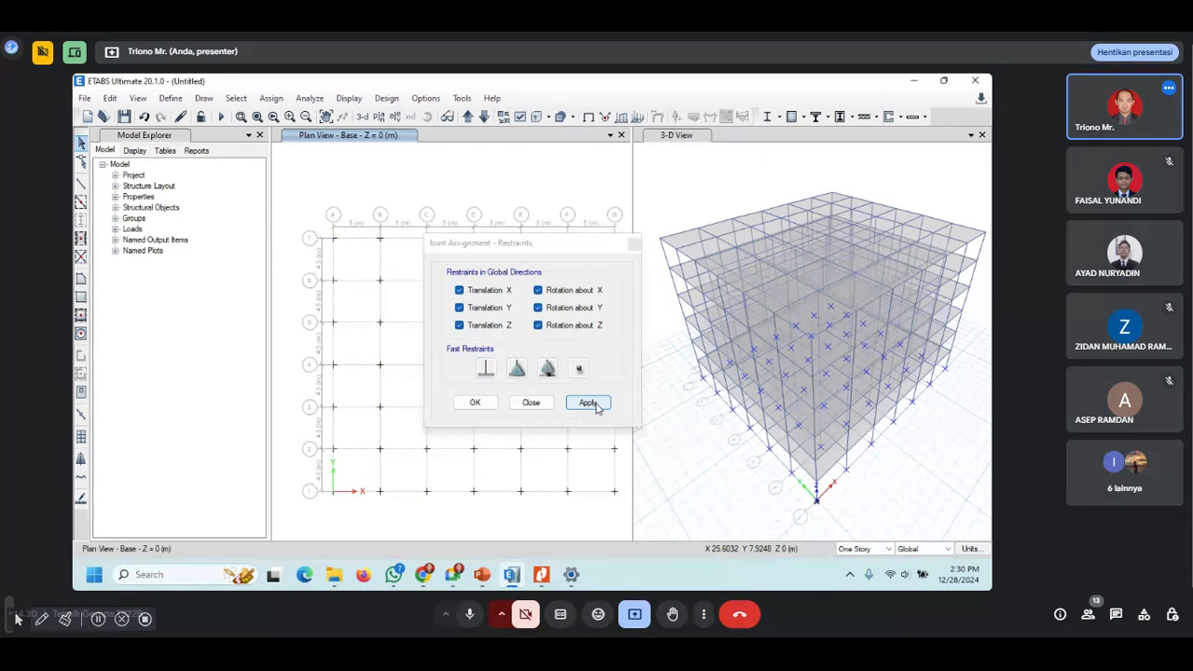
click(482, 406)
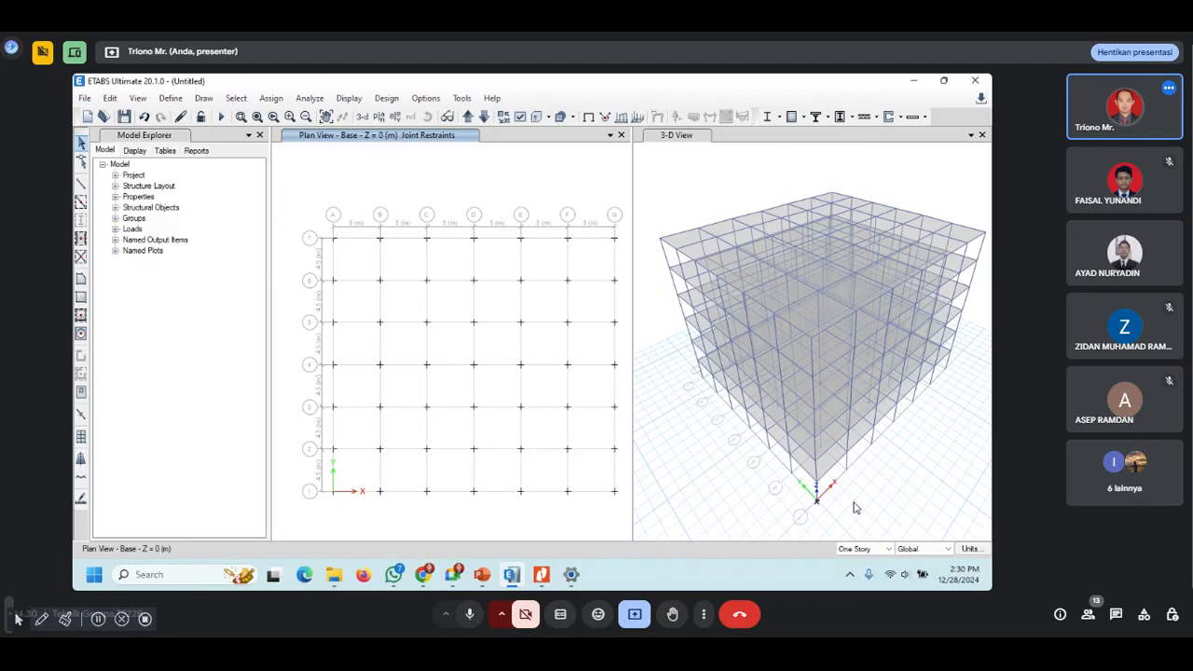
Step: Examine the joint restraints at the column bases in the 3-D view, close up and with the whole building
scroll(816, 508, up, 3)
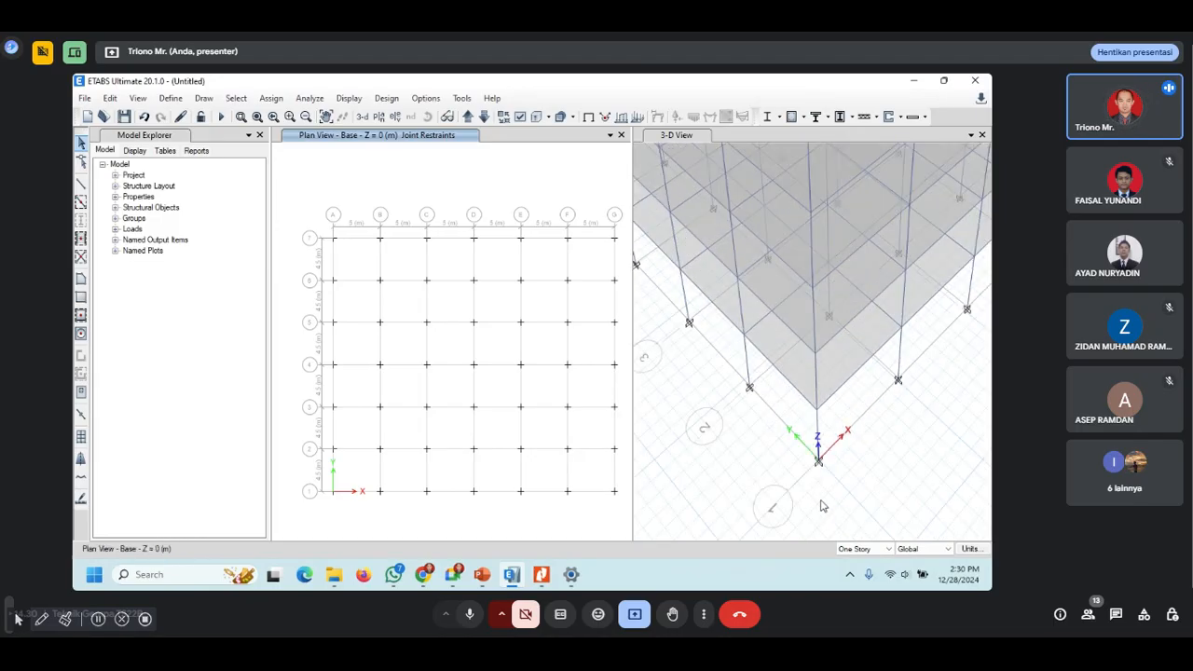
scroll(862, 473, down, 4)
scroll(825, 483, up, 4)
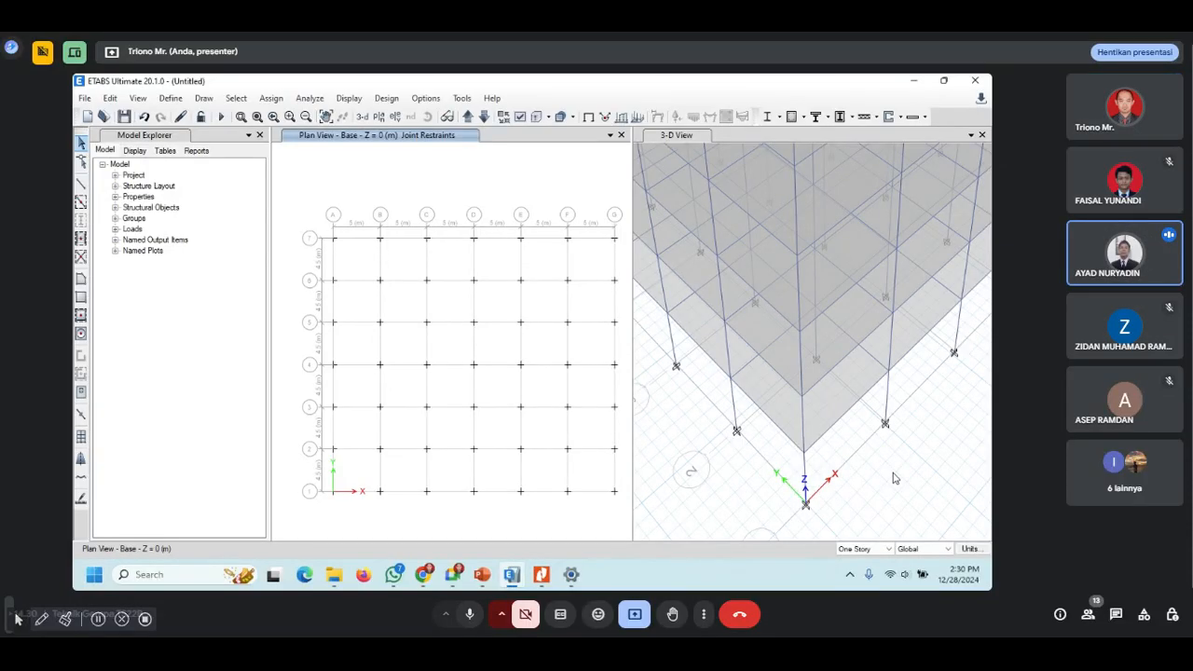
scroll(894, 479, down, 5)
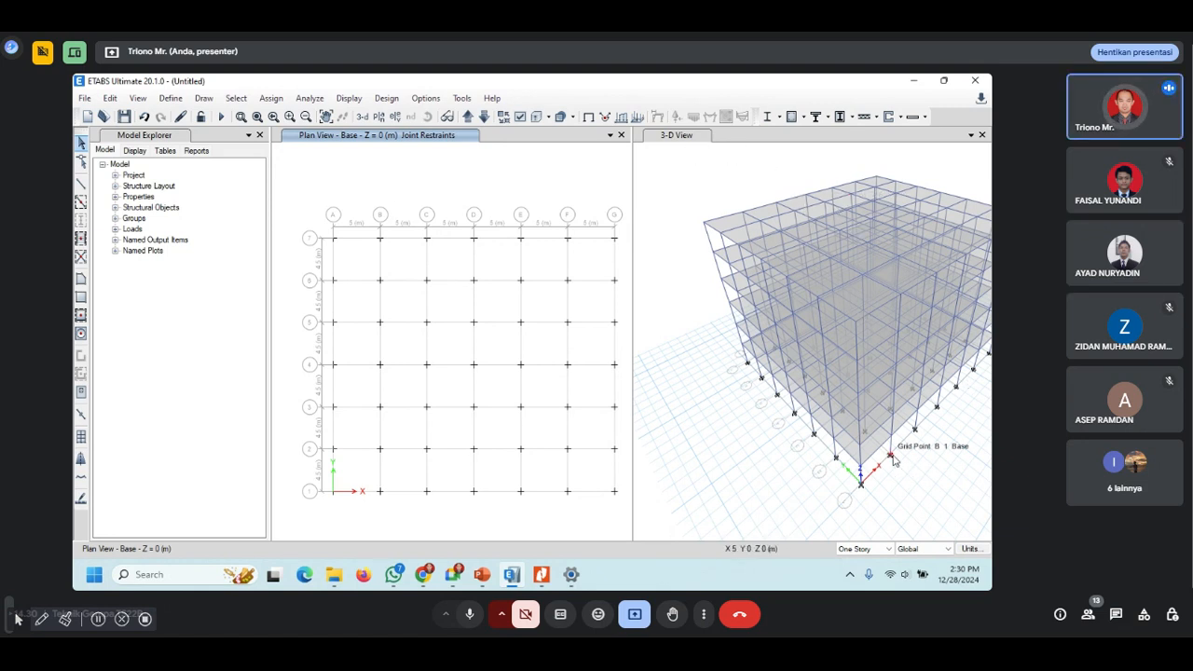
scroll(825, 436, down, 4)
scroll(802, 453, up, 5)
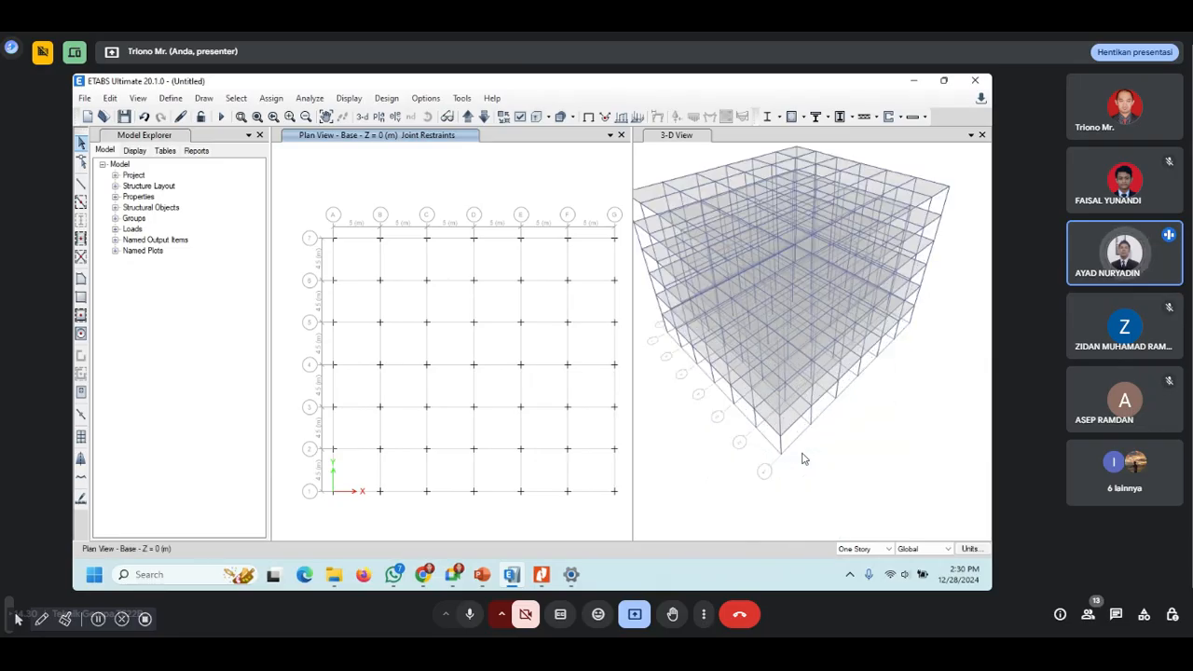
scroll(802, 469, down, 5)
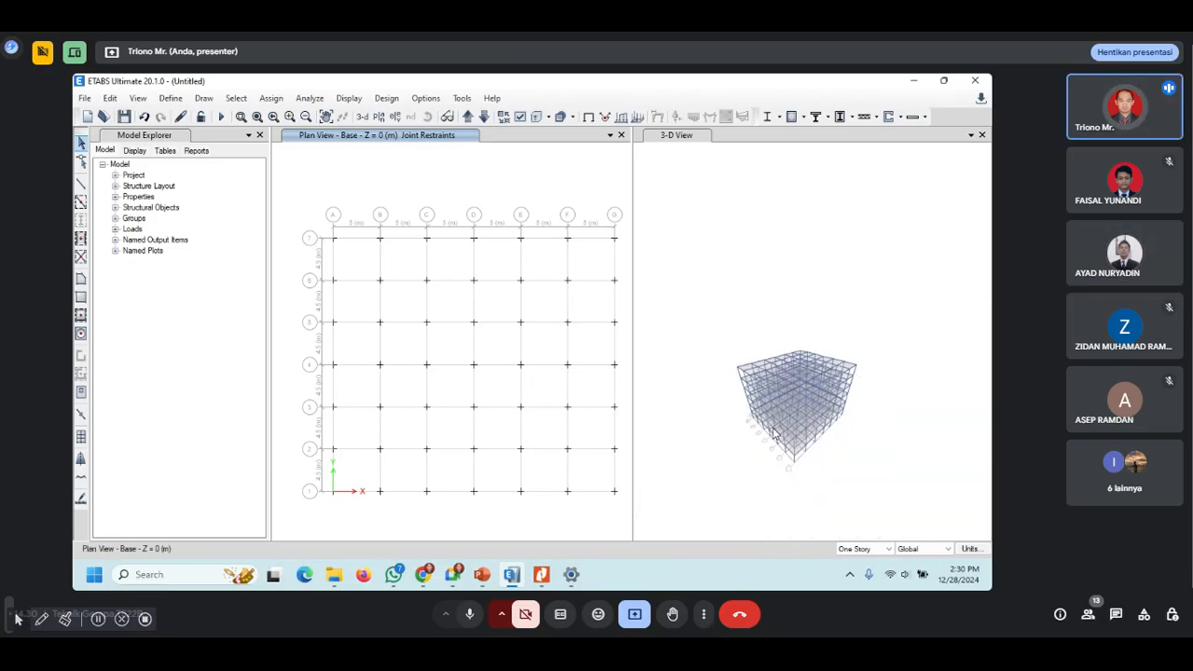
scroll(802, 462, up, 5)
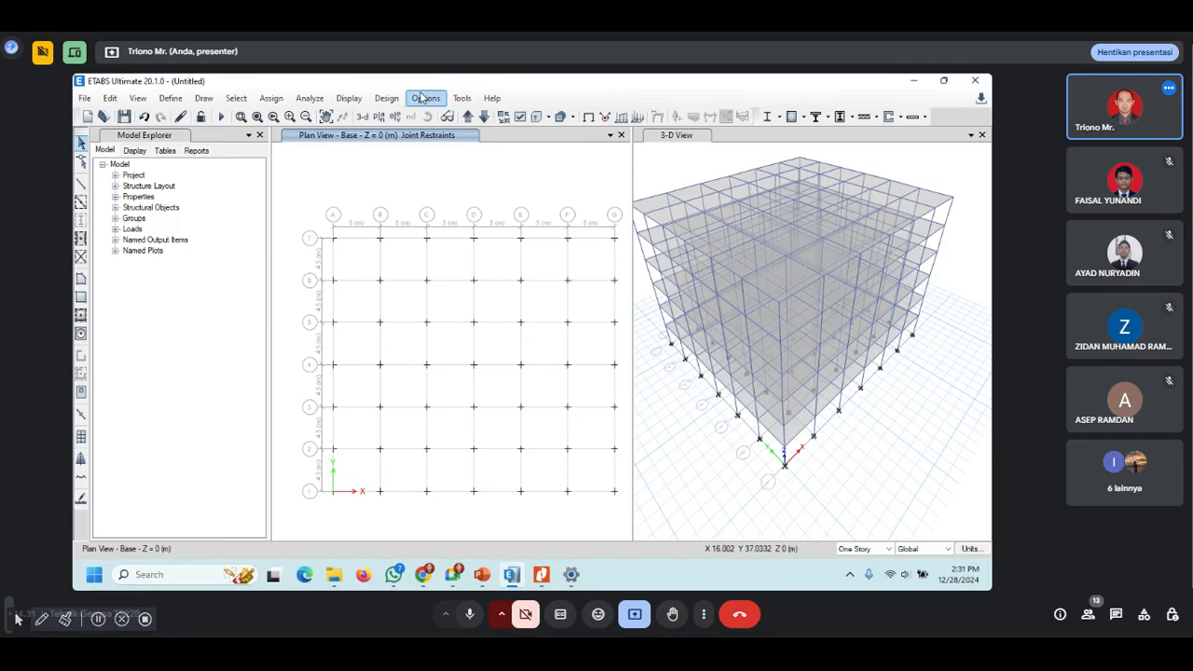
Step: Start a new response spectrum function of type ASCE7-10, opening its function definition
click(177, 99)
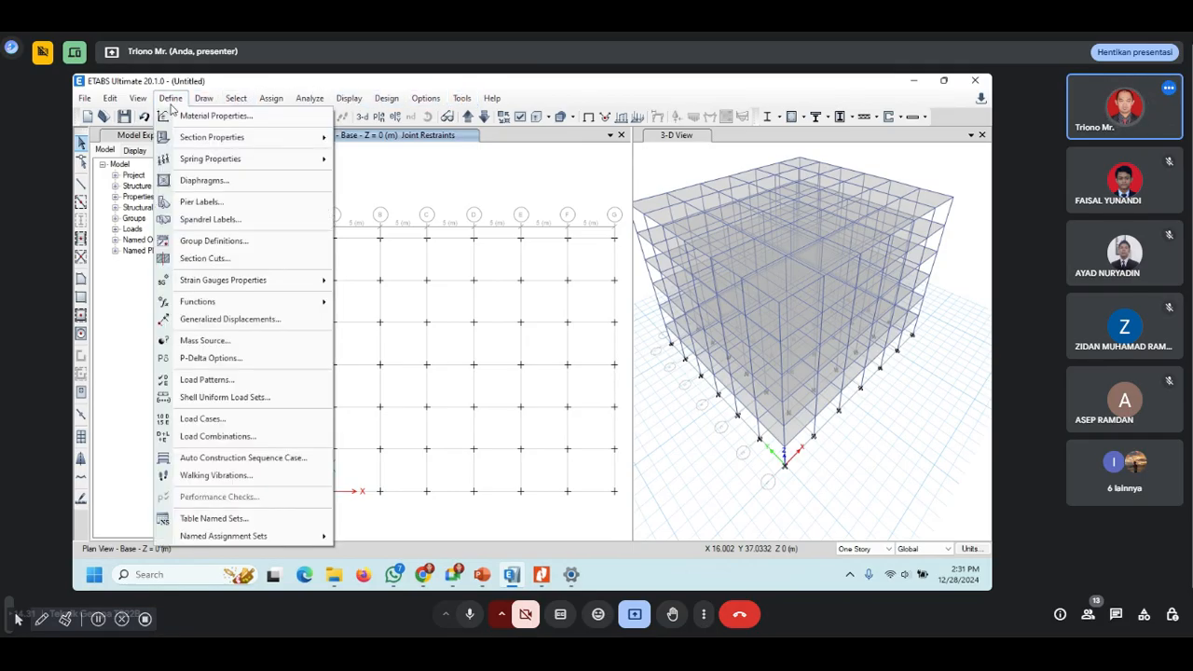
mouse_move(261, 311)
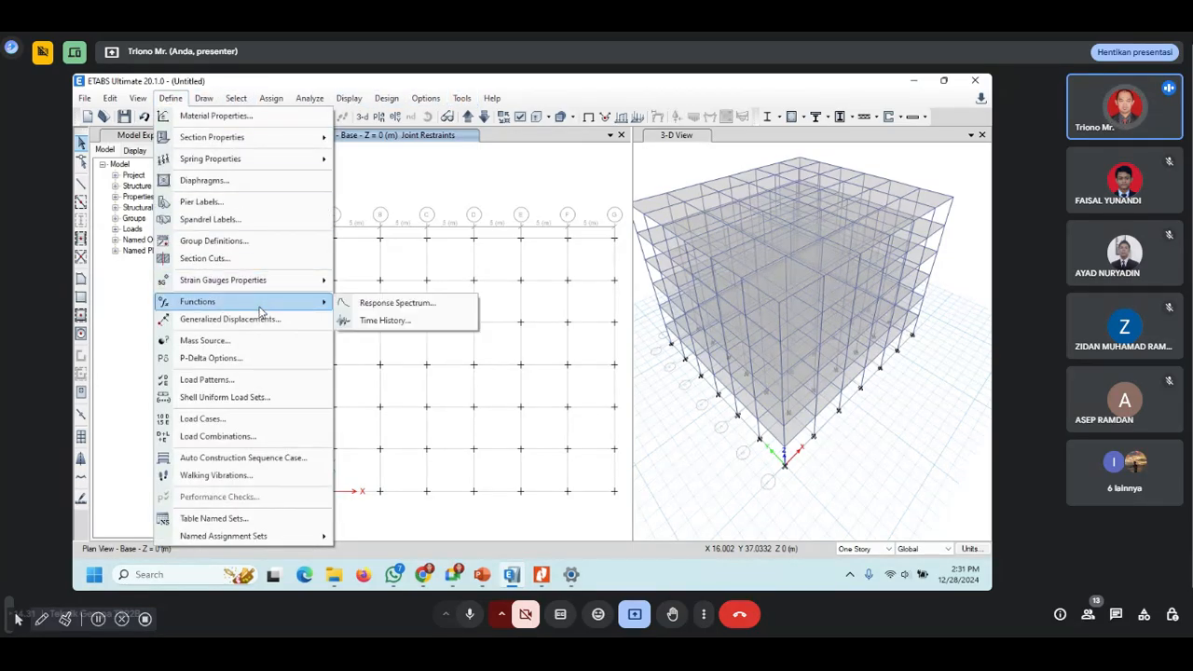
click(368, 307)
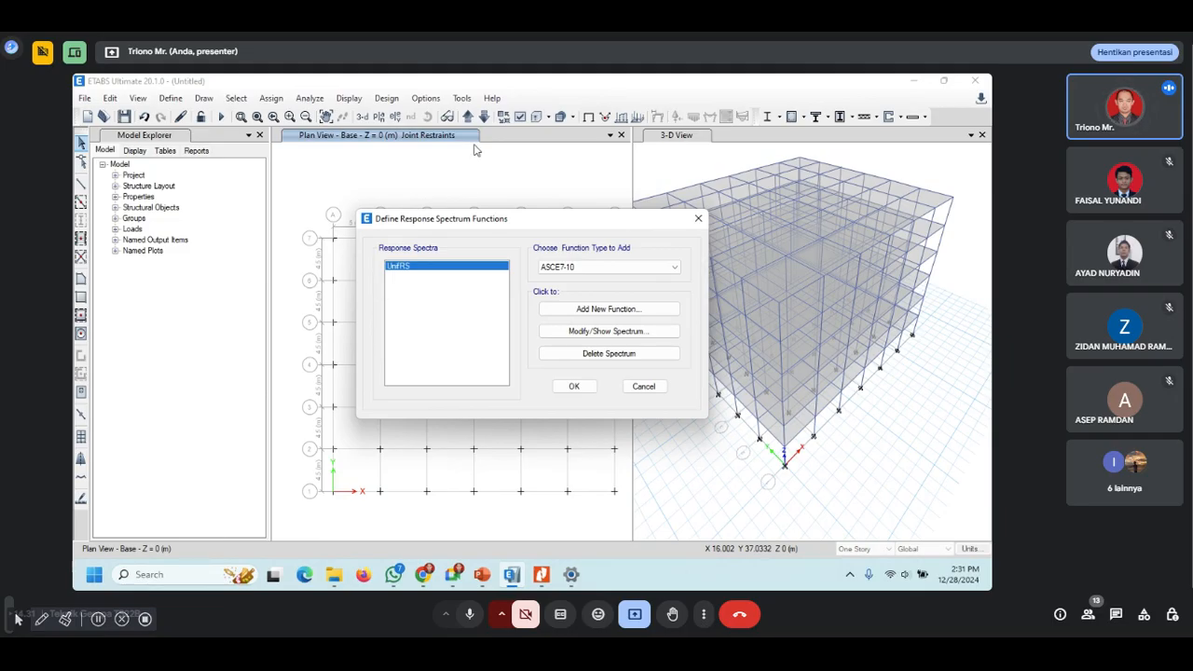
click(598, 268)
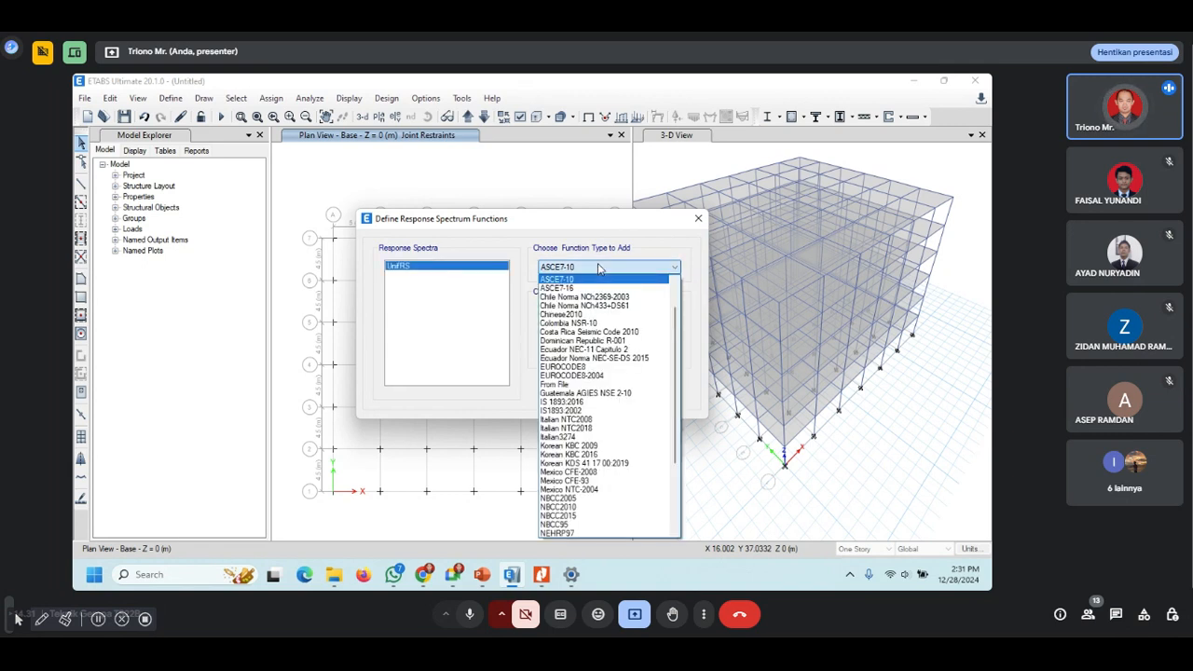
drag(678, 316, 678, 272)
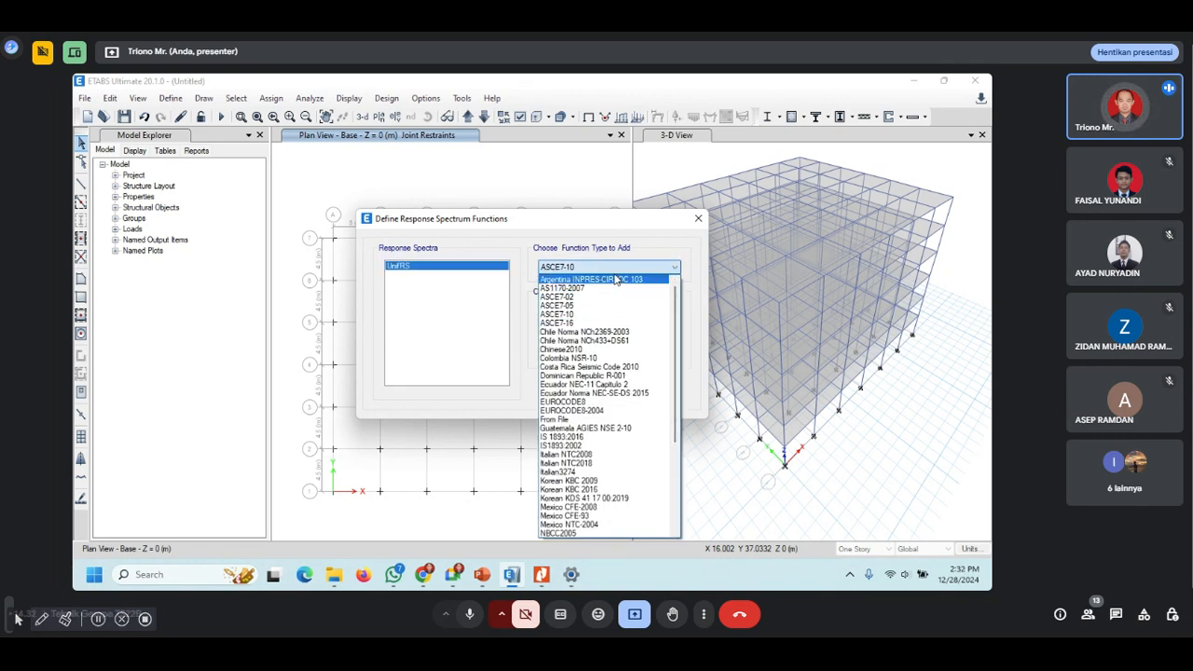
drag(673, 435, 691, 301)
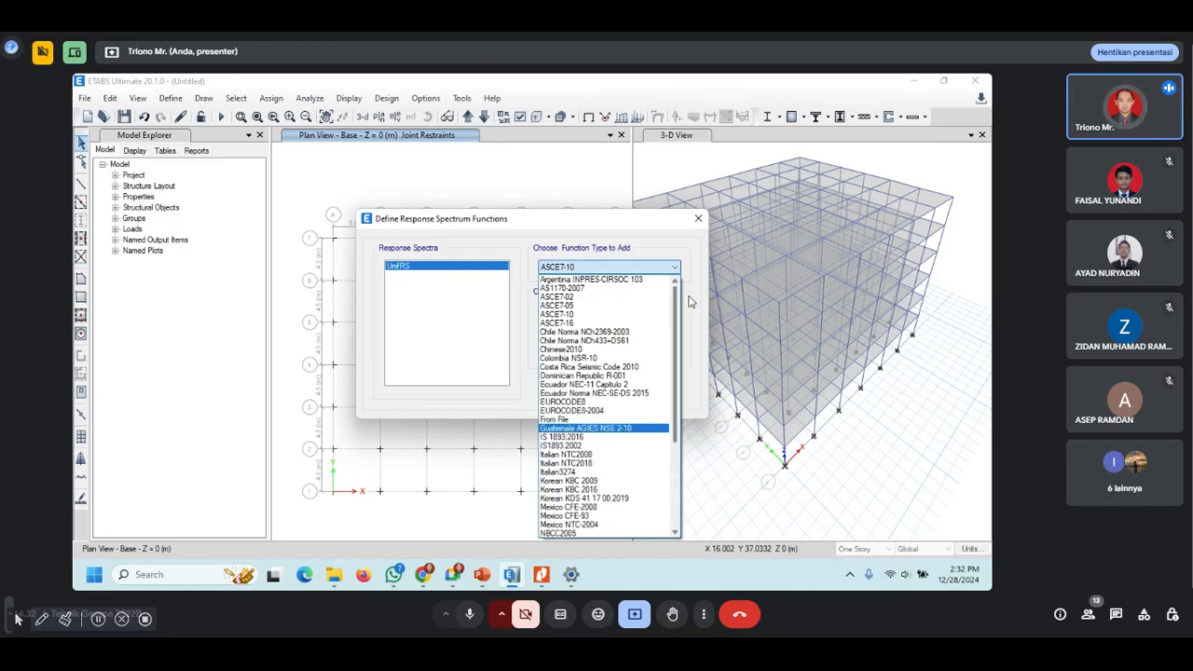
click(702, 219)
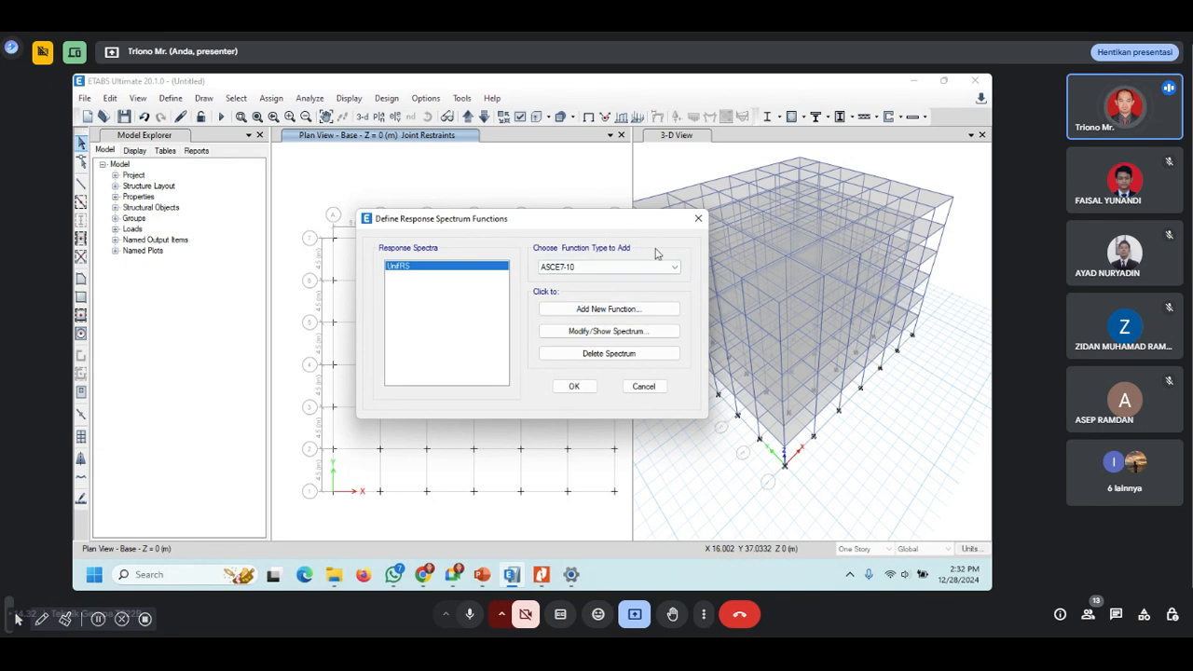
click(604, 310)
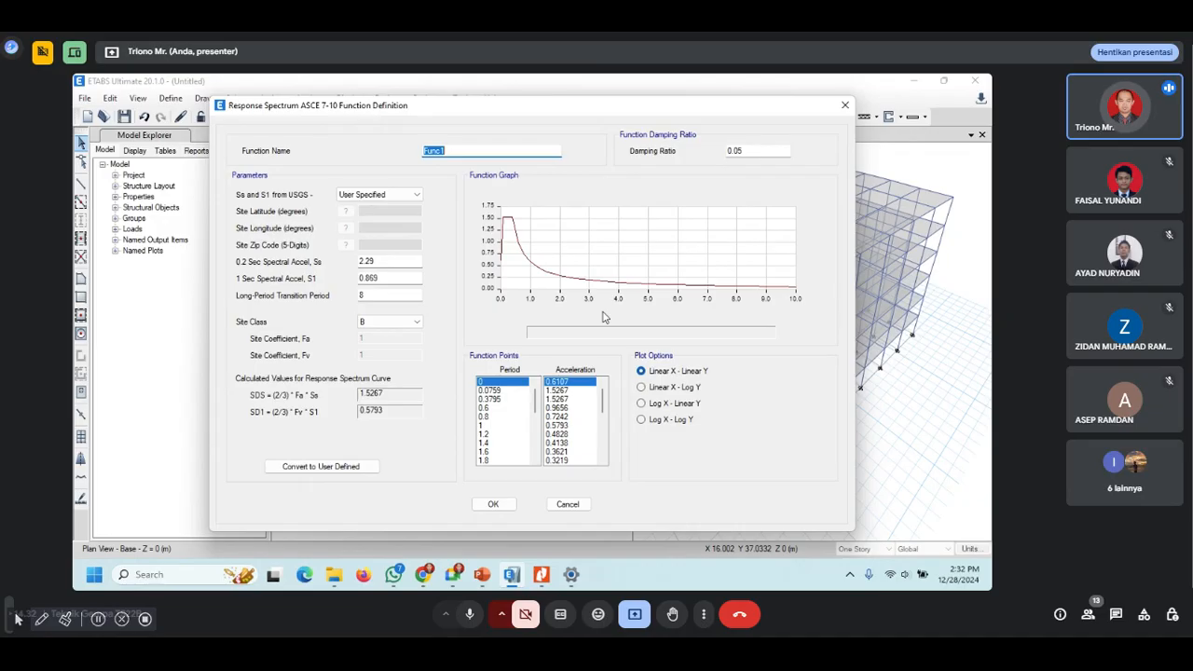
Step: Switch to Chrome and open the rsa.ciptakarya.pu.go.id home page in a new browser tab
click(425, 577)
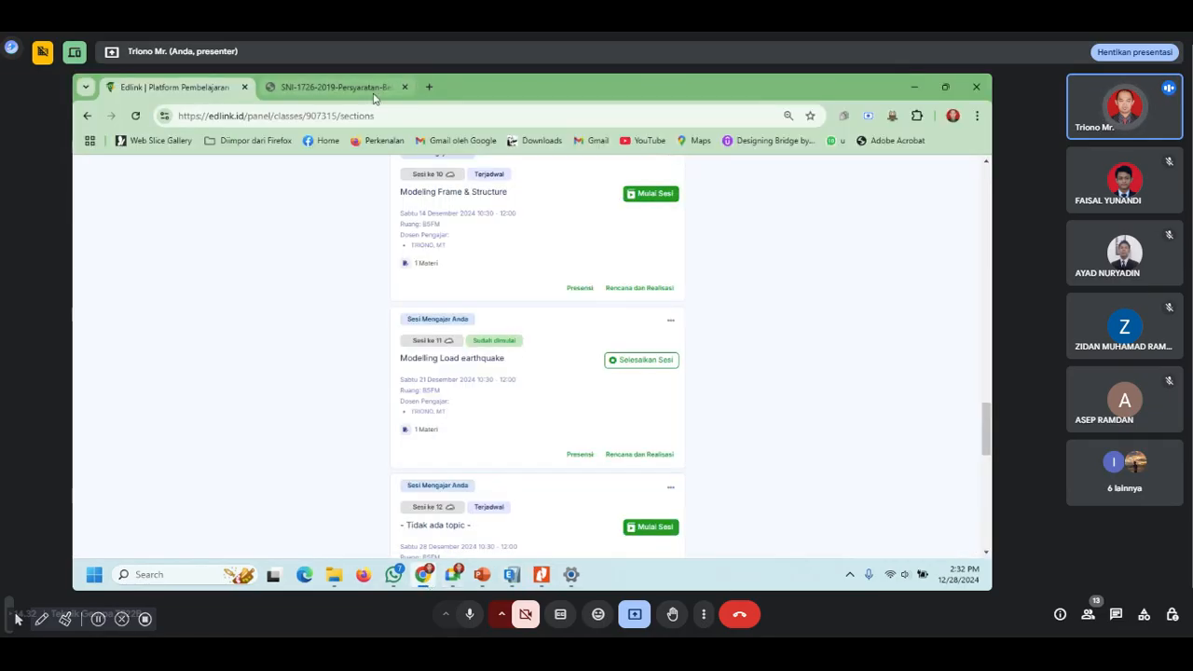
click(430, 88)
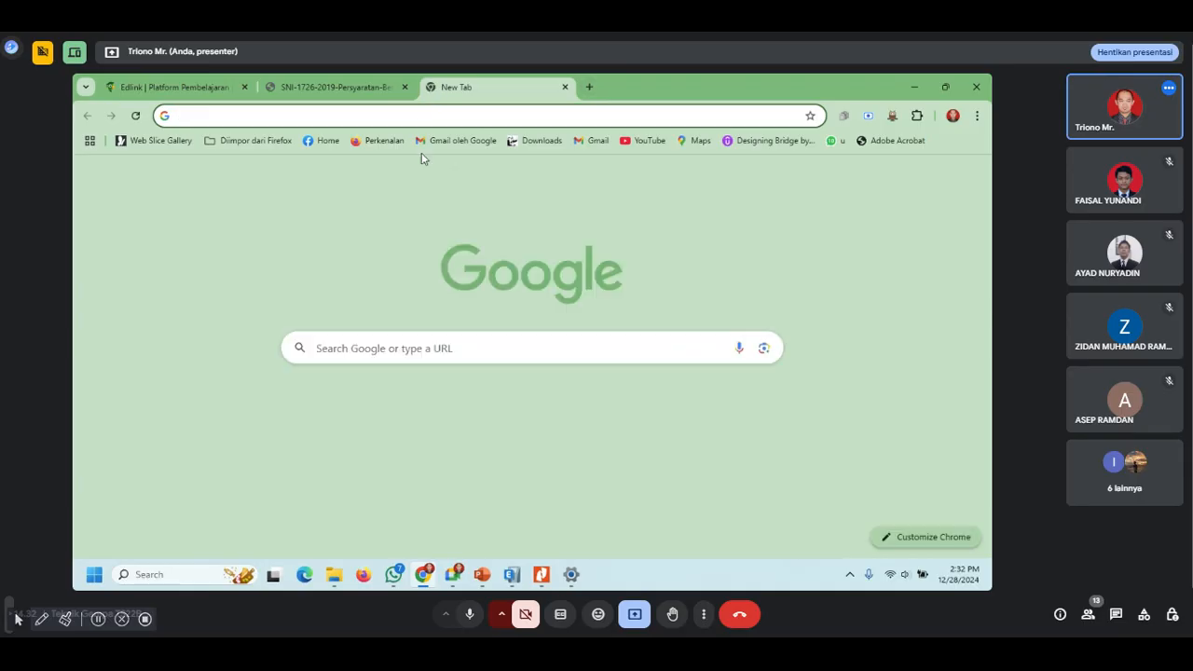
text(rsa)
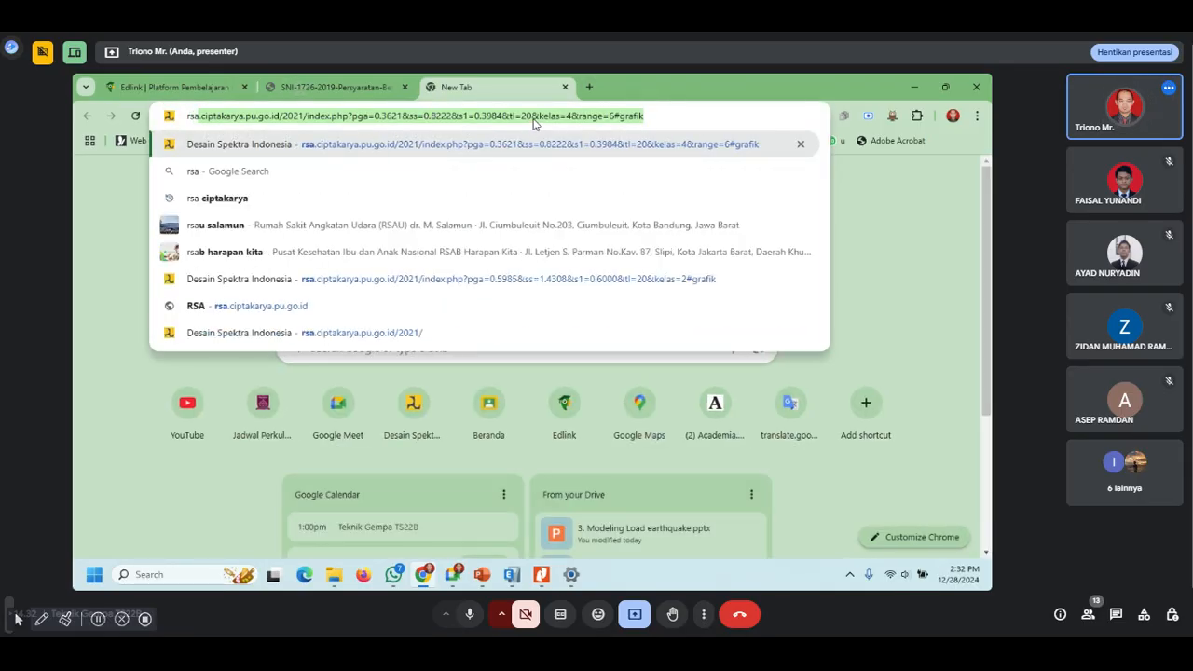
drag(681, 116, 278, 113)
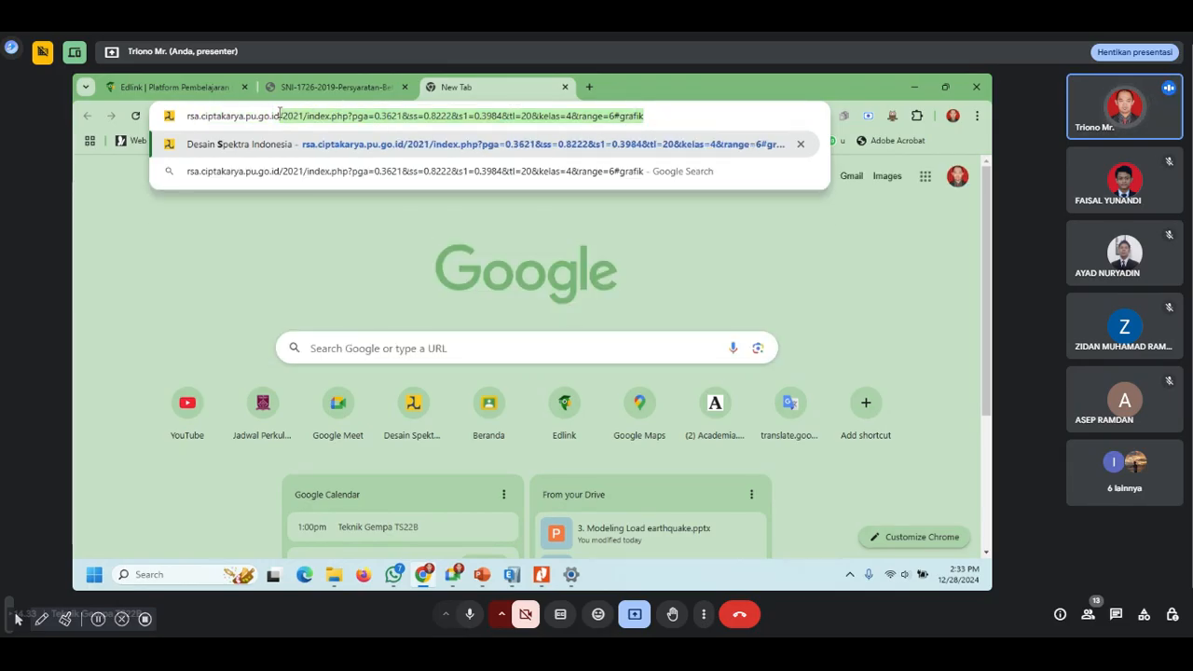
key(BackSpace)
key(Return)
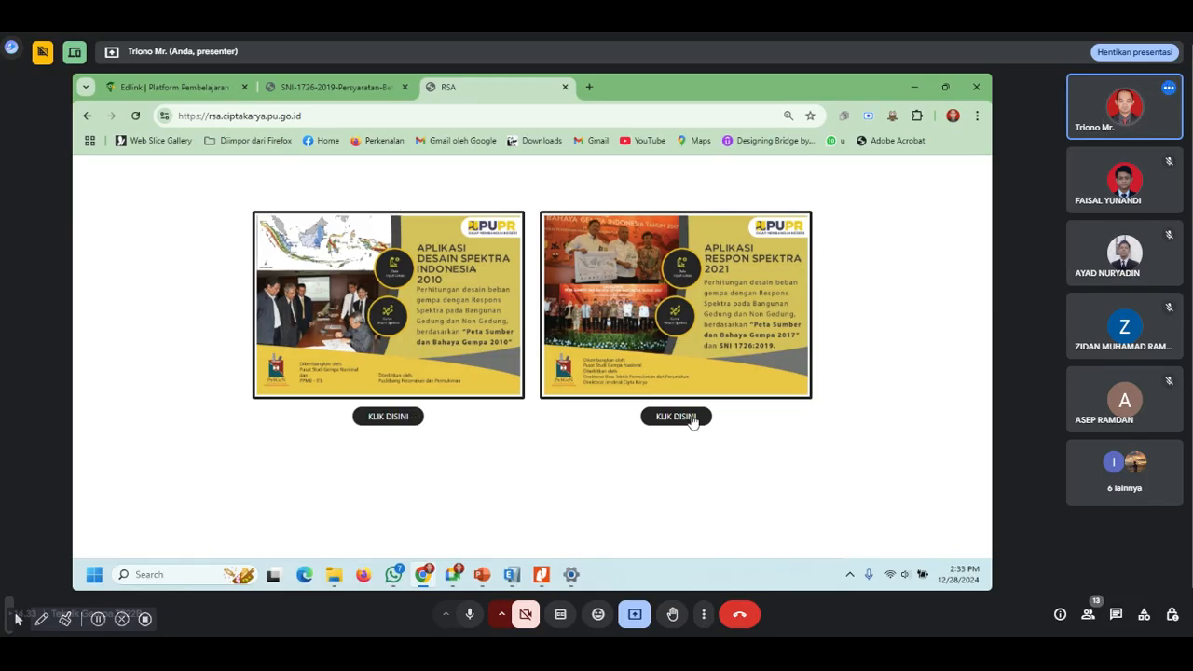
Step: Open the Aplikasi Desain Spektra Indonesia 2010 for a look and return to the RSA home page
click(399, 417)
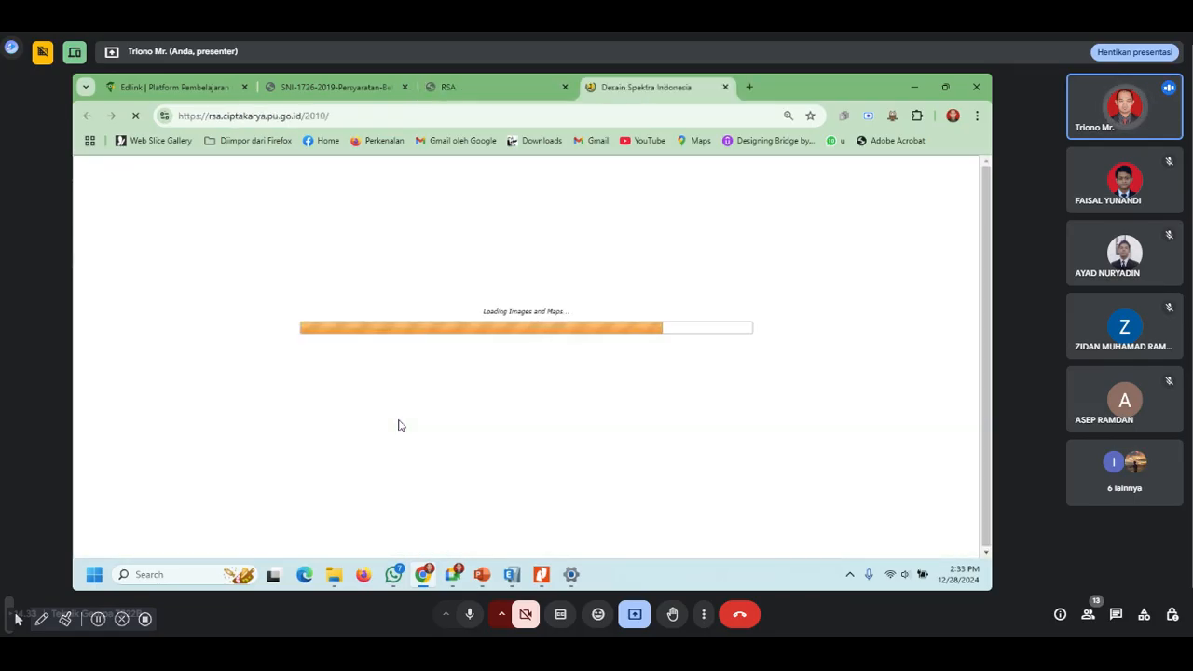
click(480, 97)
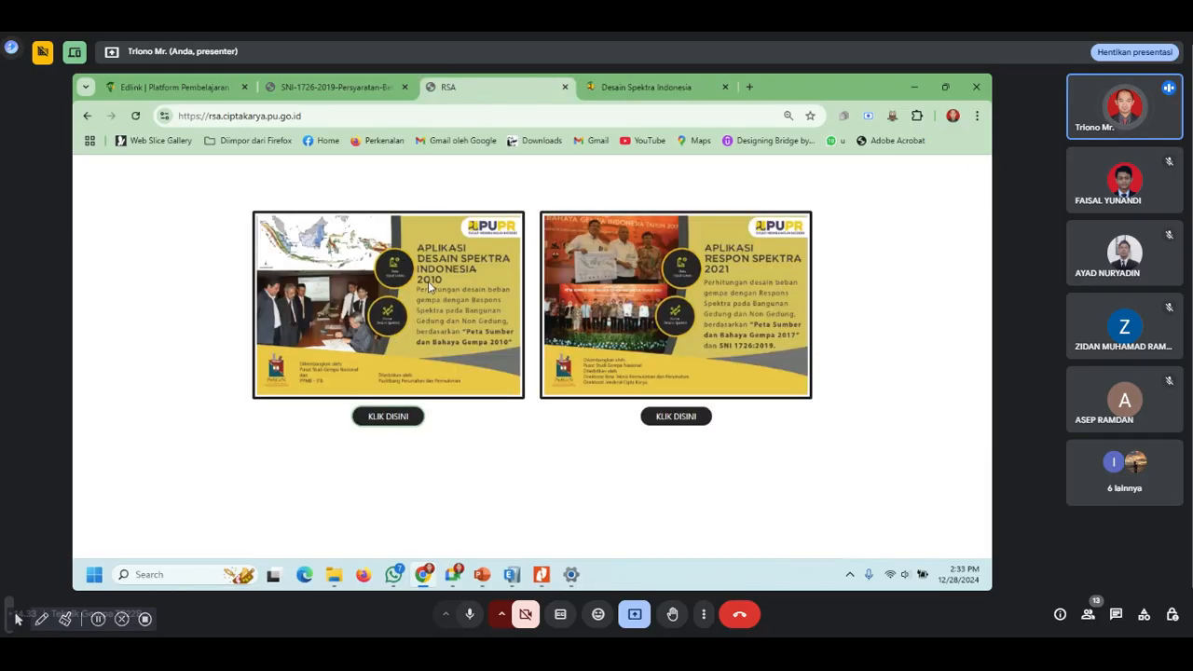
click(646, 91)
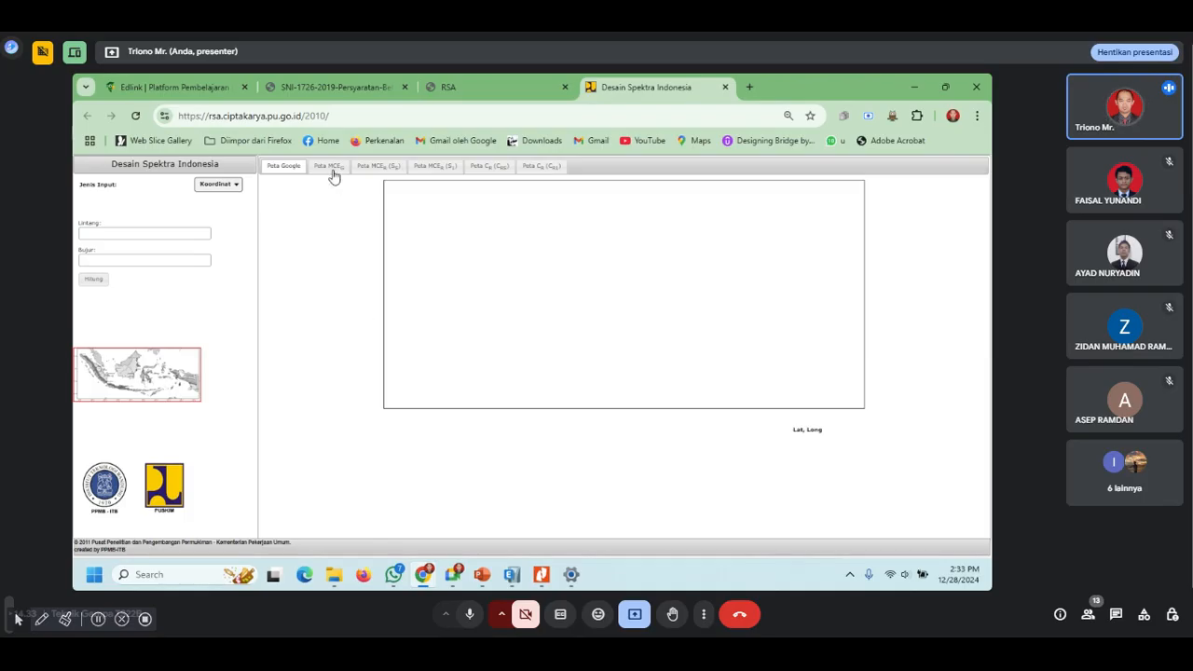
click(459, 90)
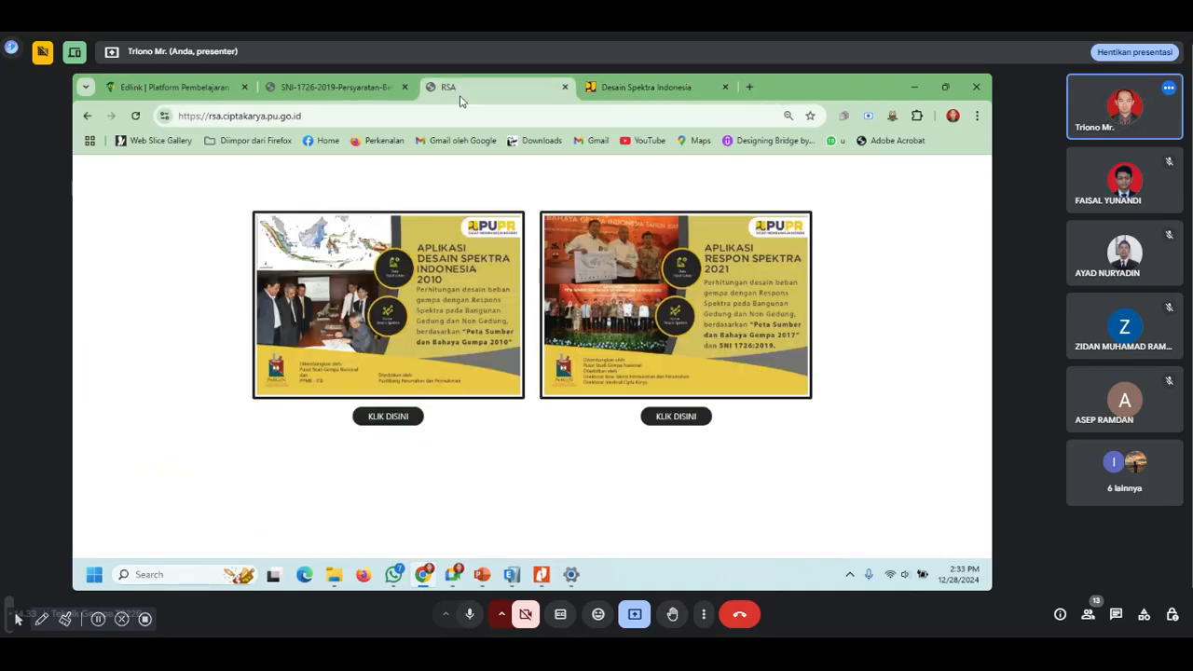
Step: Open the Aplikasi Respon Spektra 2021, close the 2010 application's page and dismiss the Google Maps message
click(688, 427)
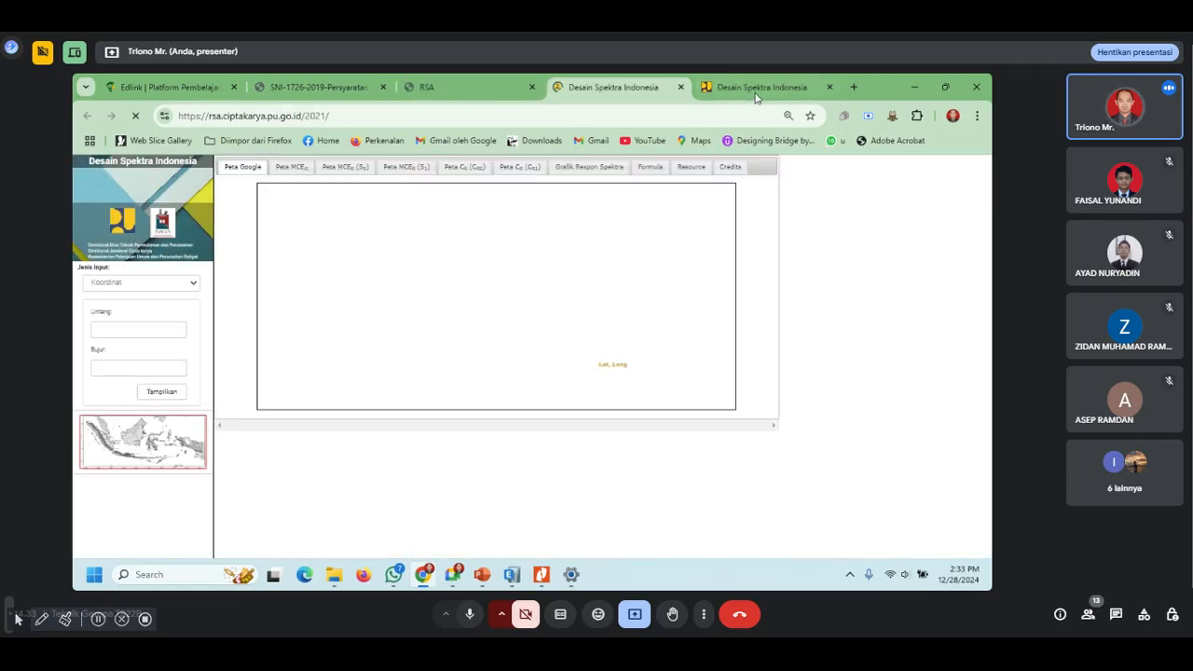
click(755, 88)
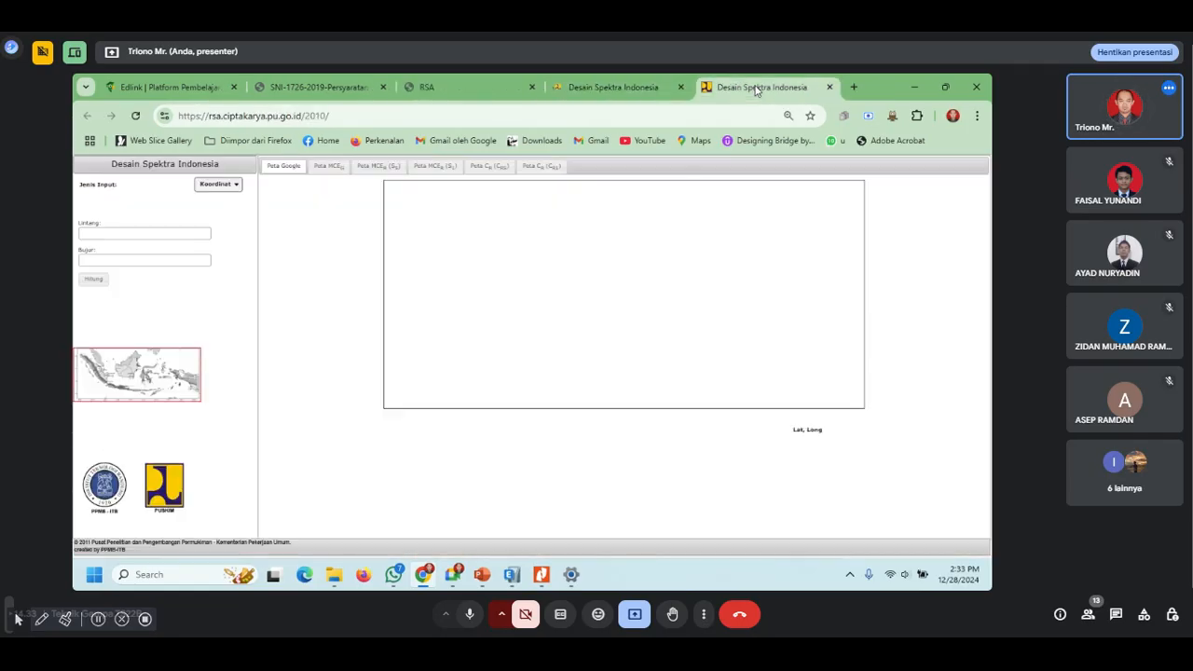
click(829, 87)
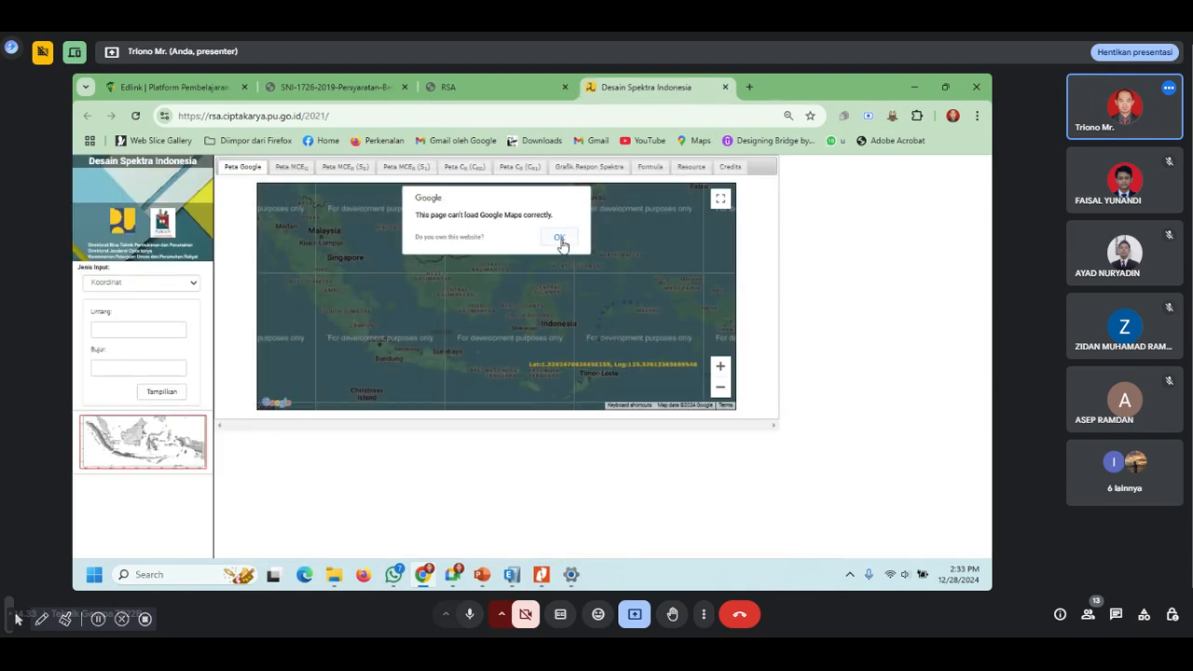
click(560, 237)
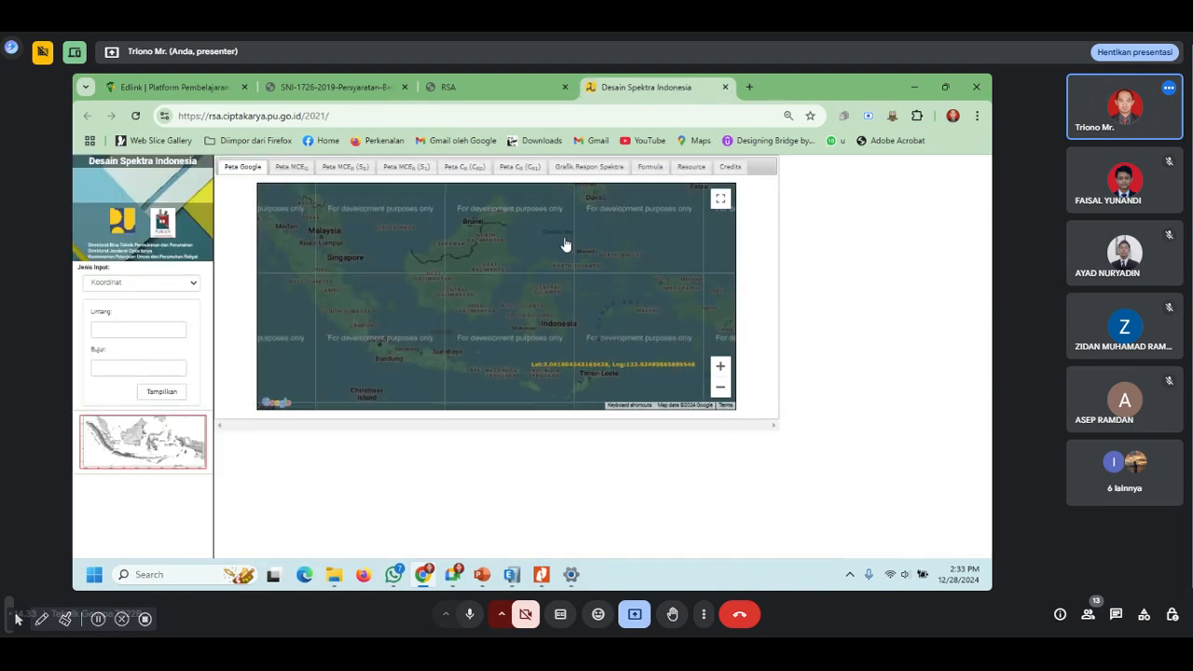
Step: Open Google Maps in a new browser tab
click(750, 86)
click(550, 112)
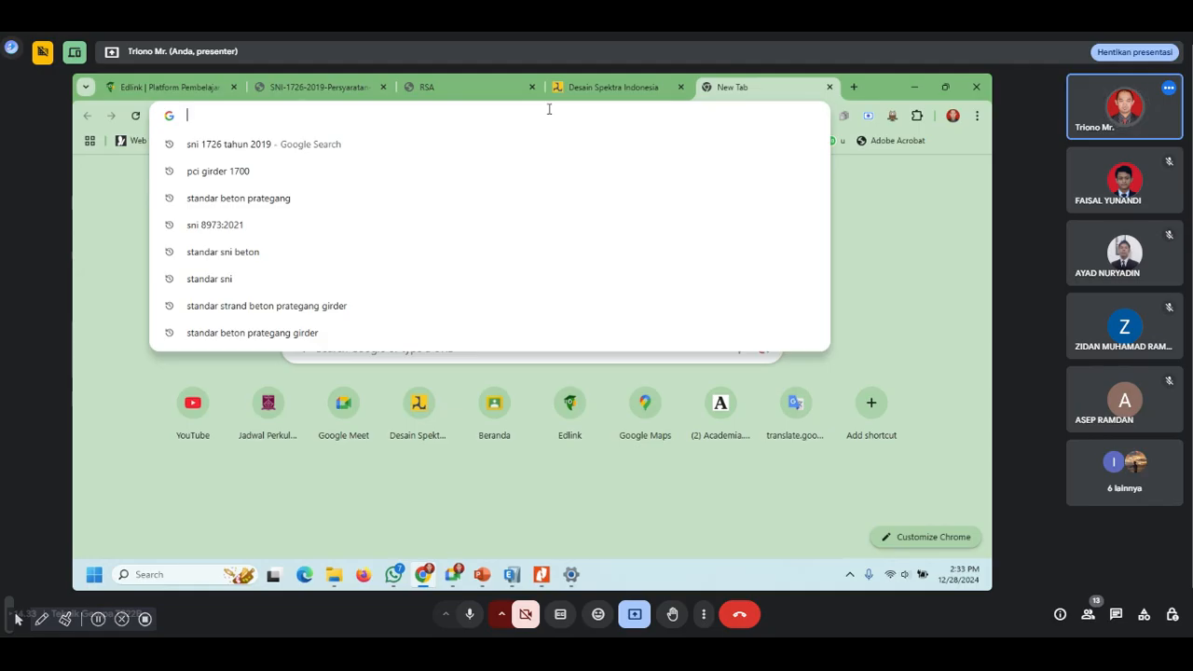
text(ma)
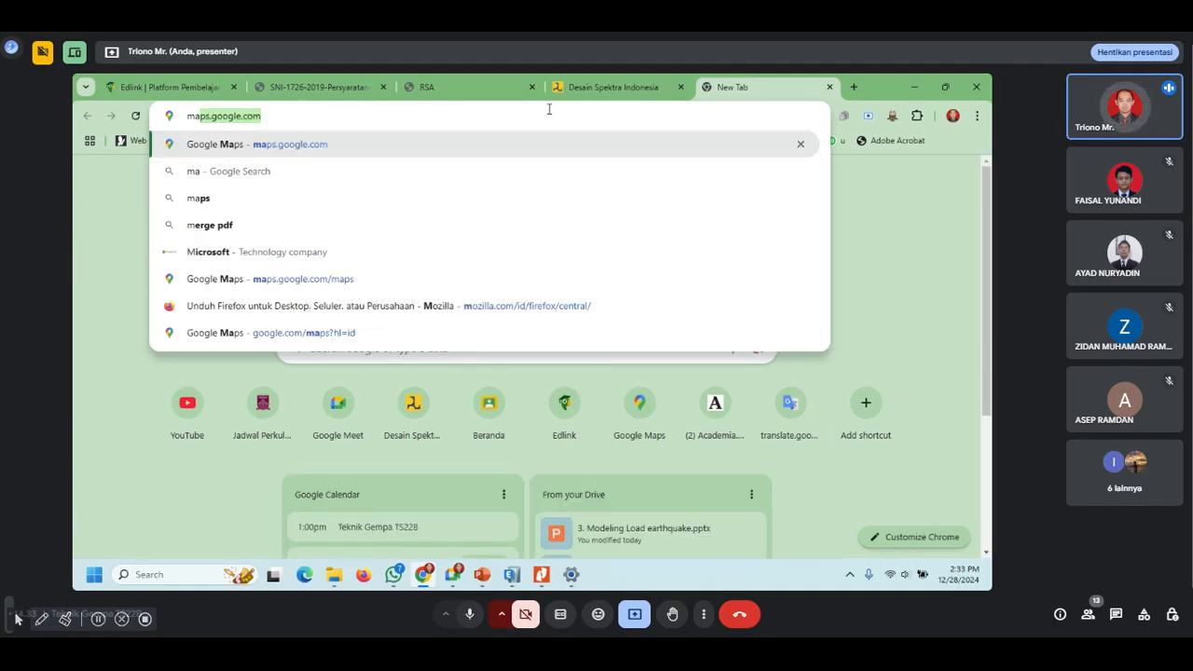
text(ps)
click(461, 145)
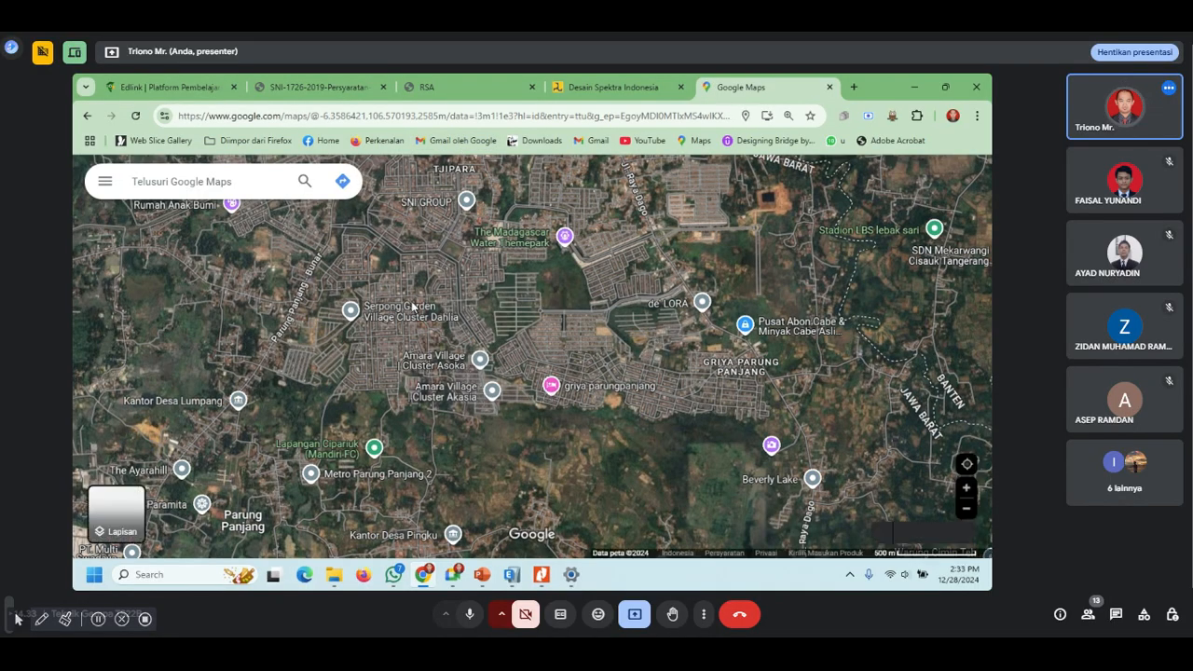
Step: Search Google Maps for Purabaya and choose the one in Kabupaten Sukabumi, Jawa Barat
scroll(473, 350, down, 1)
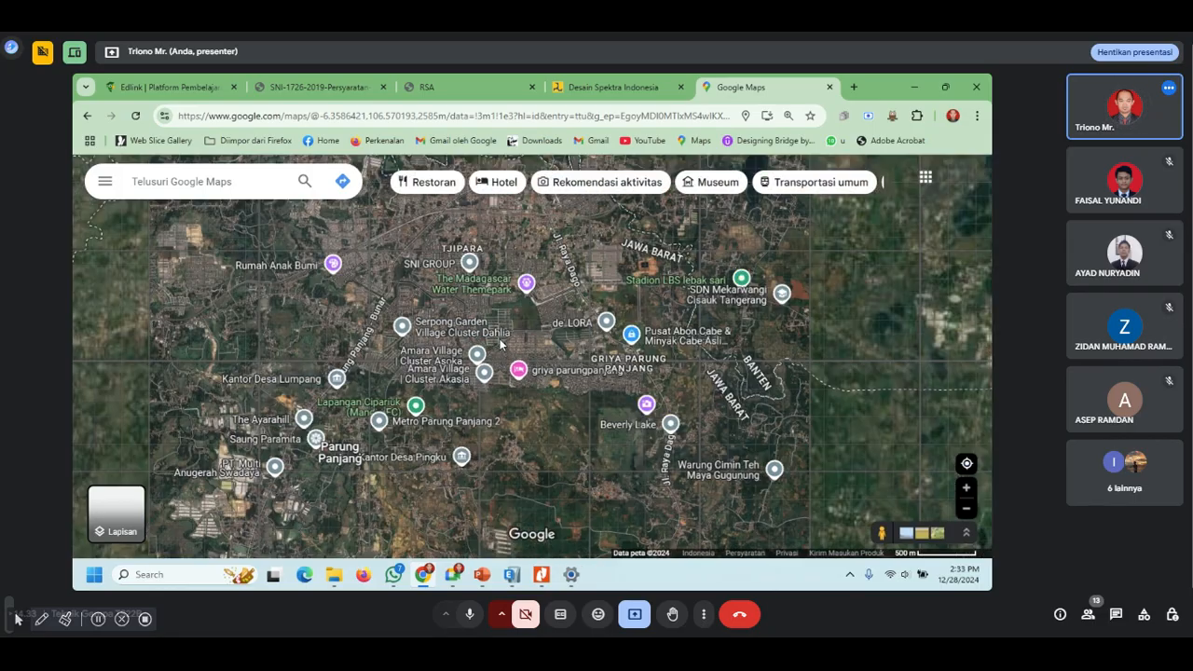
scroll(500, 342, down, 2)
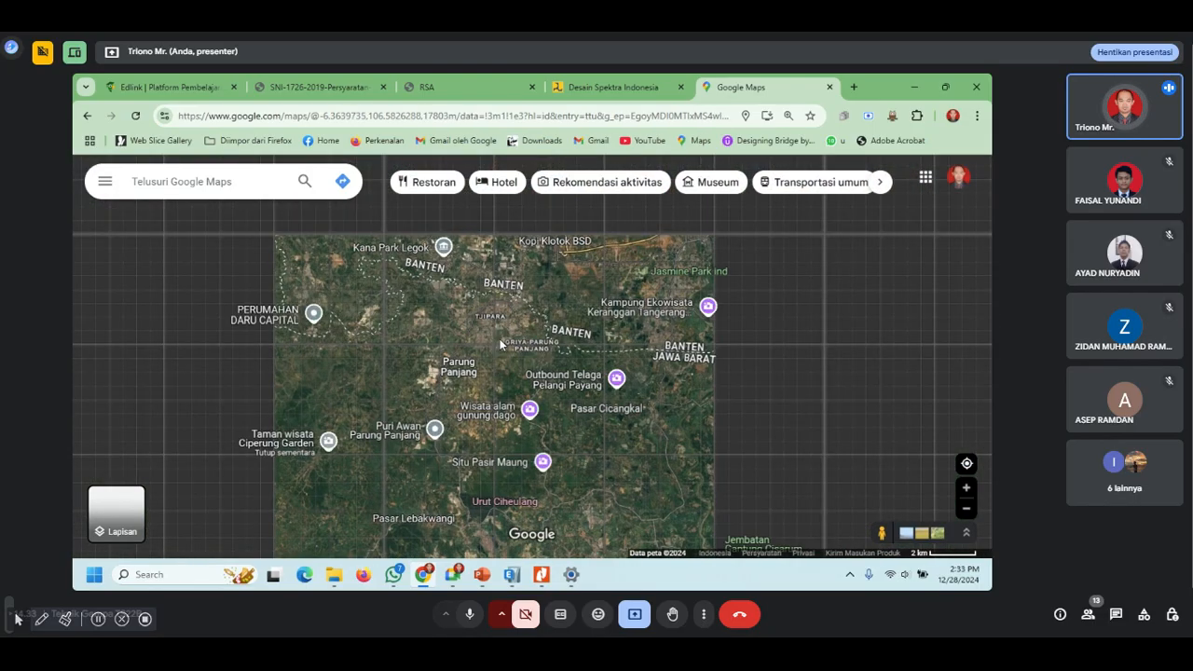
click(205, 182)
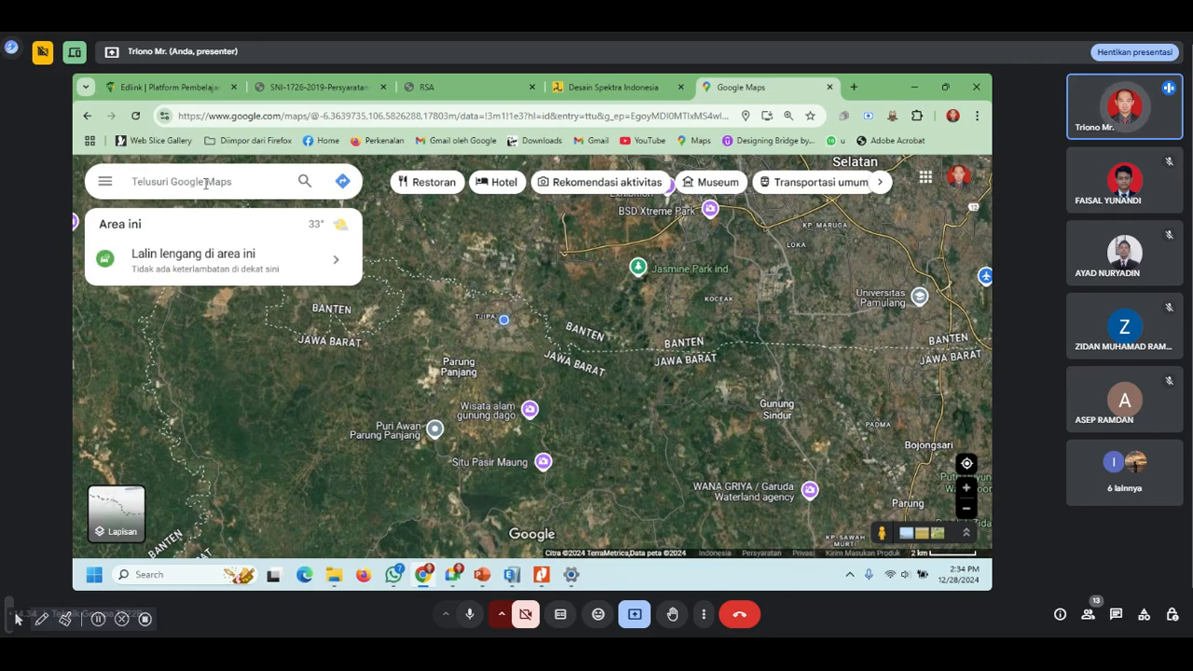
text(purabaya)
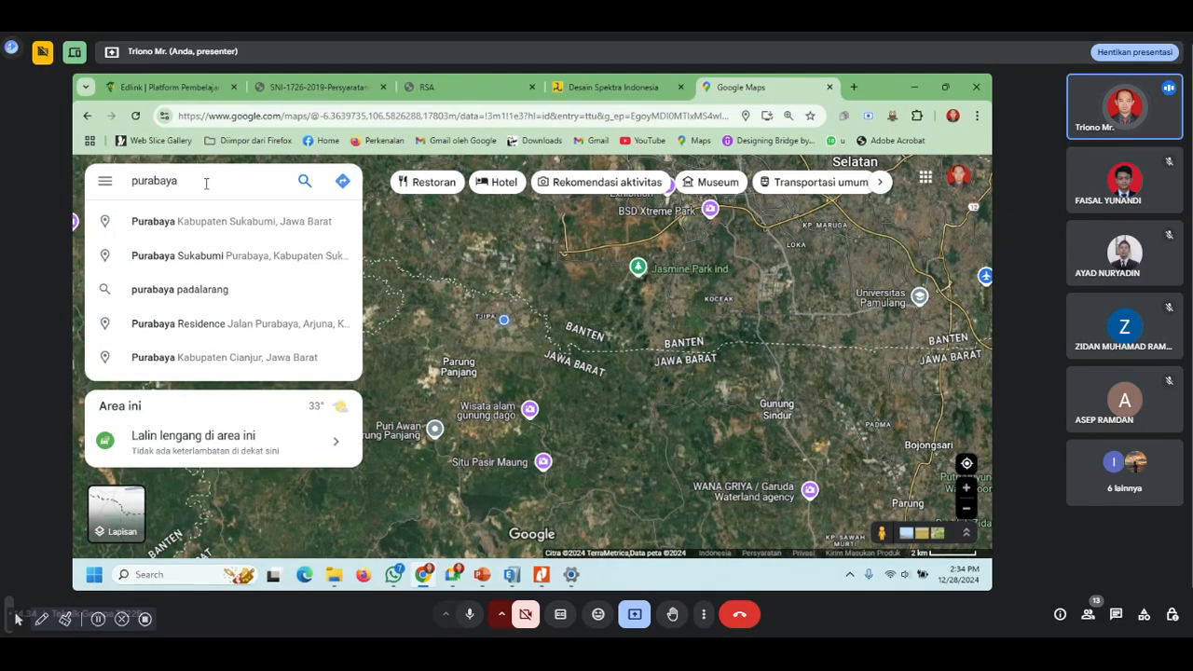
click(248, 224)
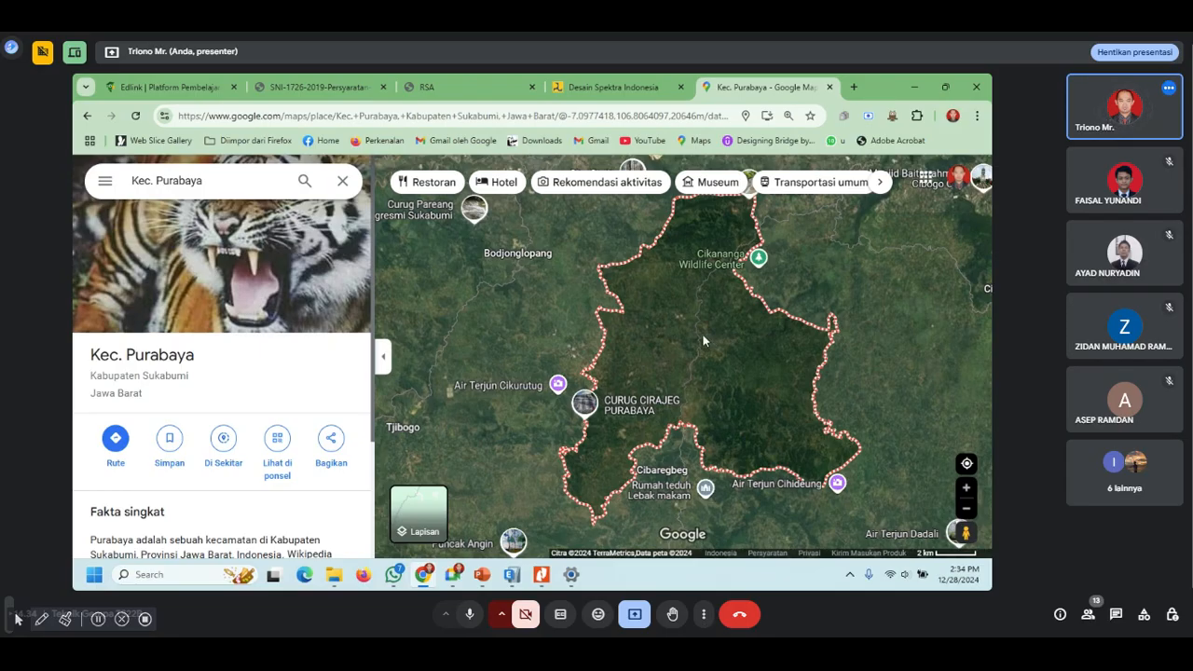
Step: Copy the coordinates of a point just beside Pasar Purabaya on the map
scroll(702, 333, up, 1)
scroll(702, 333, up, 1)
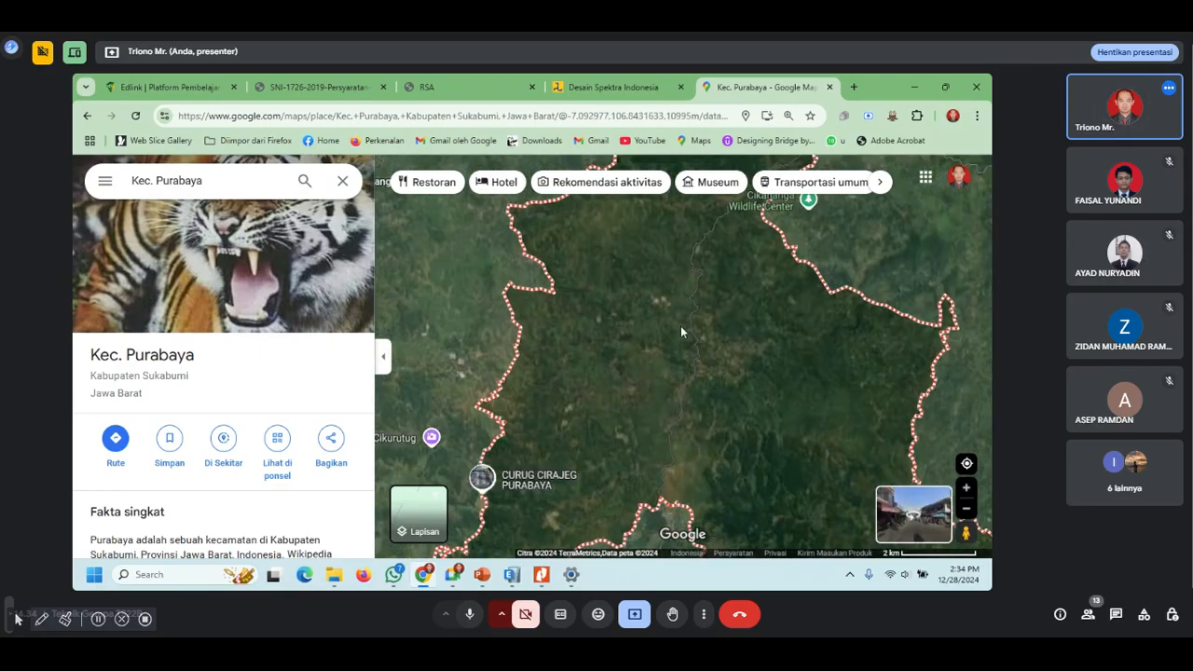
scroll(681, 325, up, 2)
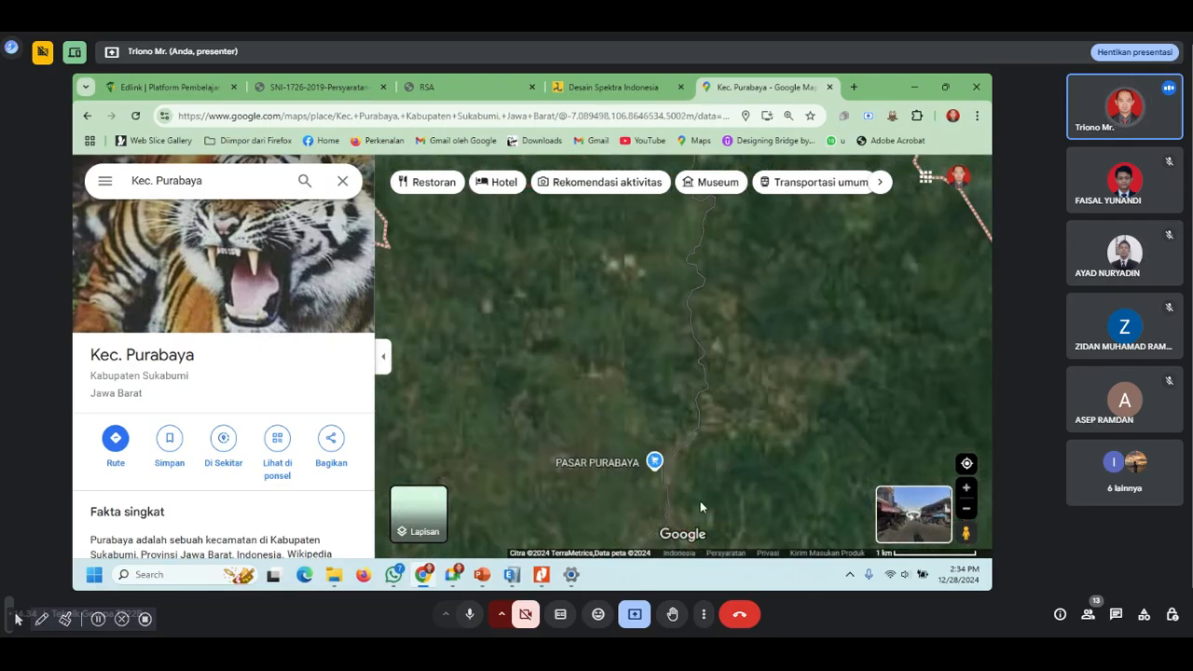
scroll(677, 473, up, 4)
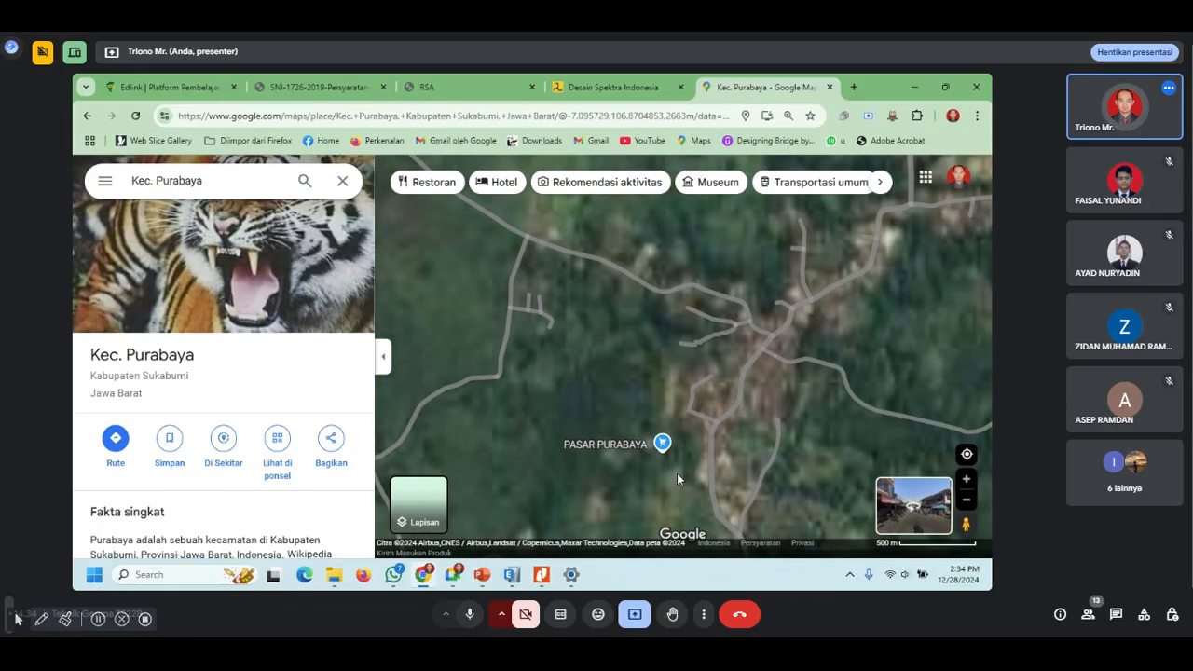
scroll(666, 404, up, 2)
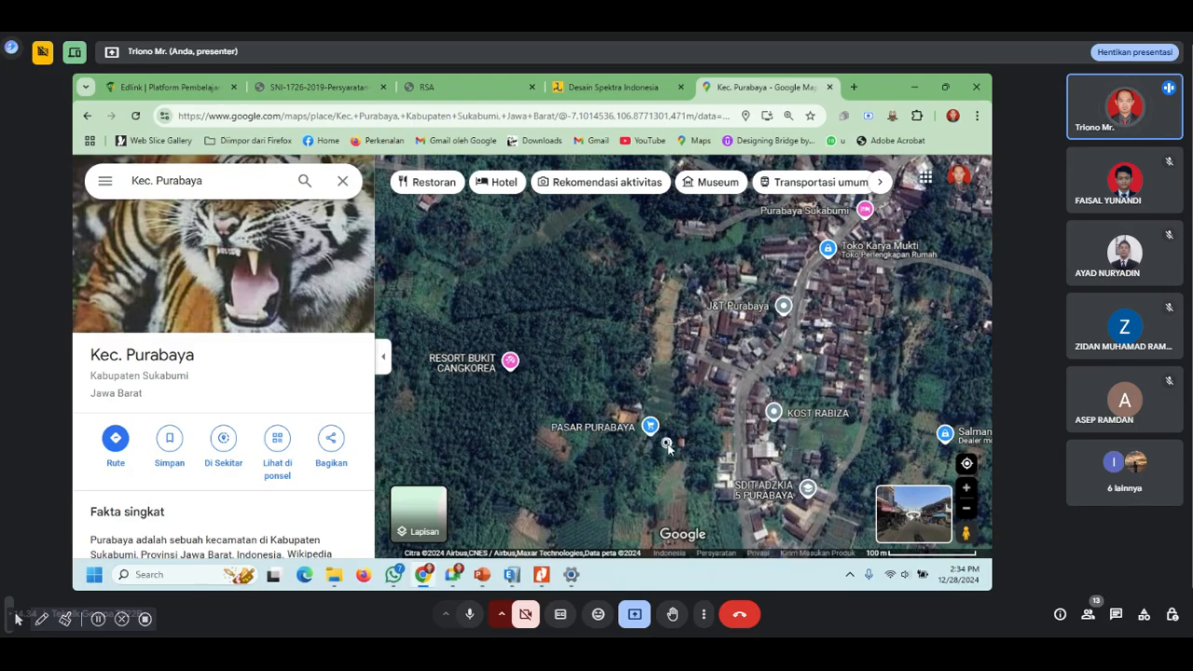
click(667, 444)
right_click(668, 444)
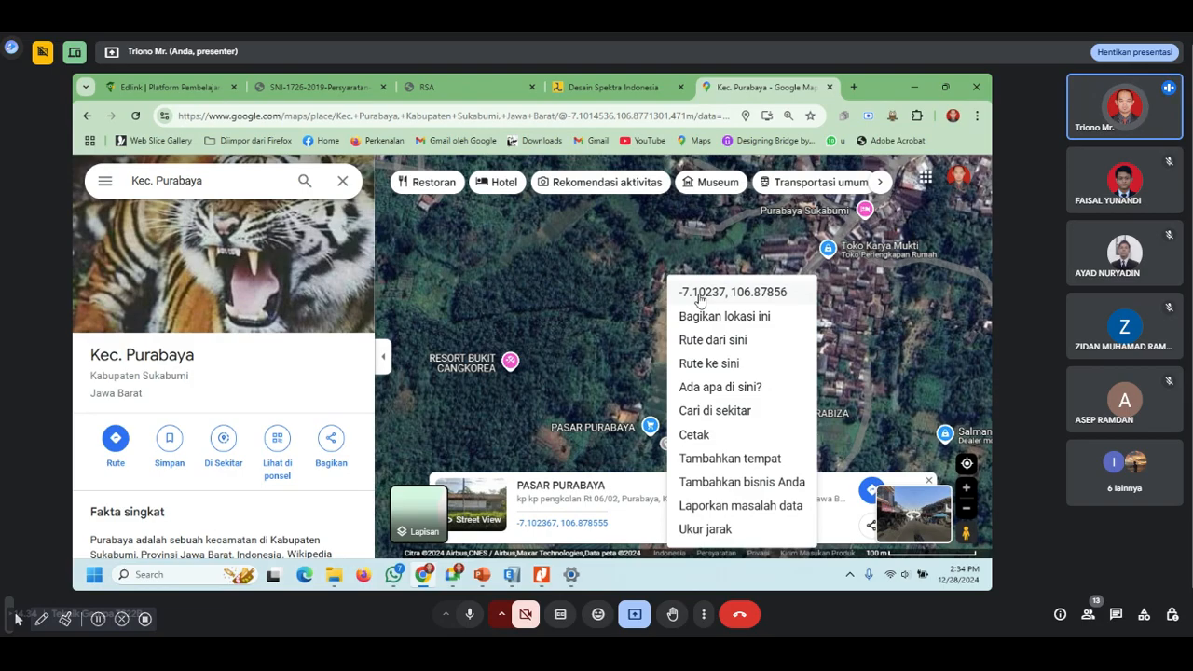
click(771, 298)
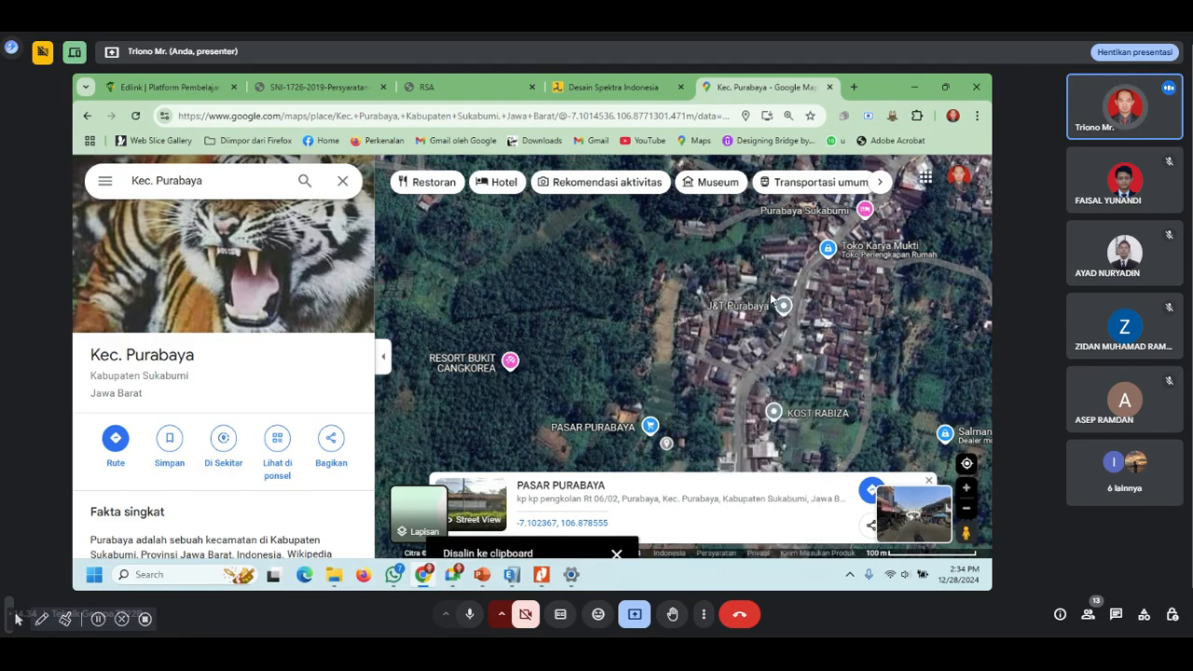
Step: On the 2021 Desain Spektra Indonesia page, paste the copied coordinates into Lintang and copy their longitude part, 106.87855505229598, into Bujur
click(623, 91)
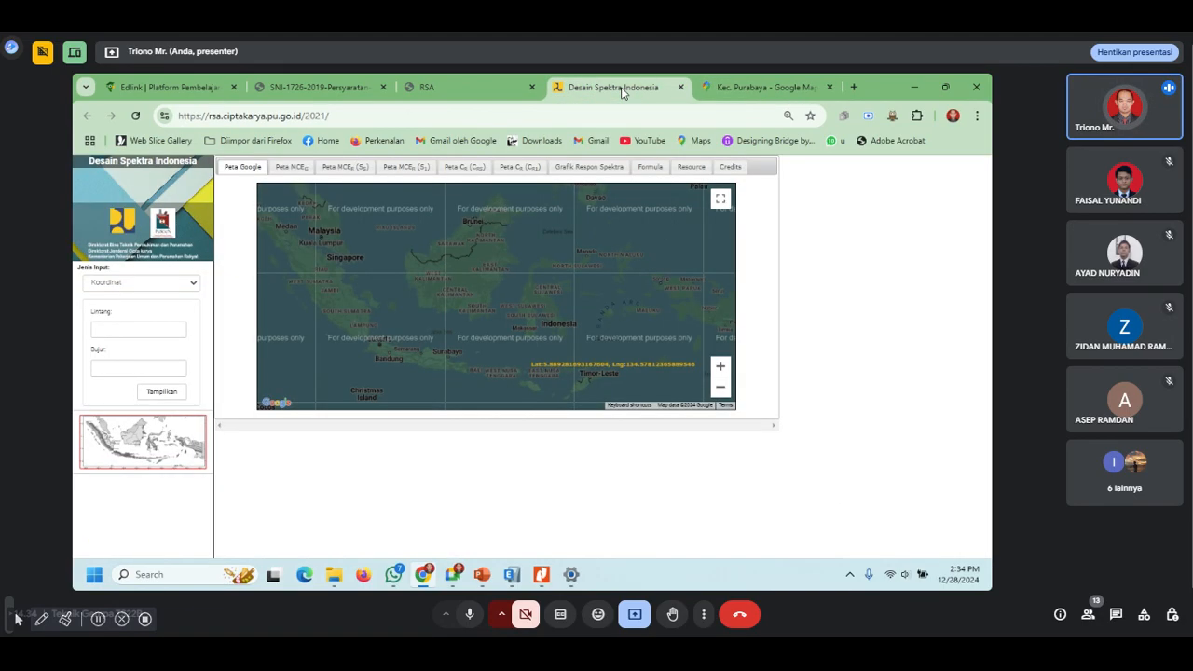
click(129, 328)
key(ctrl+v)
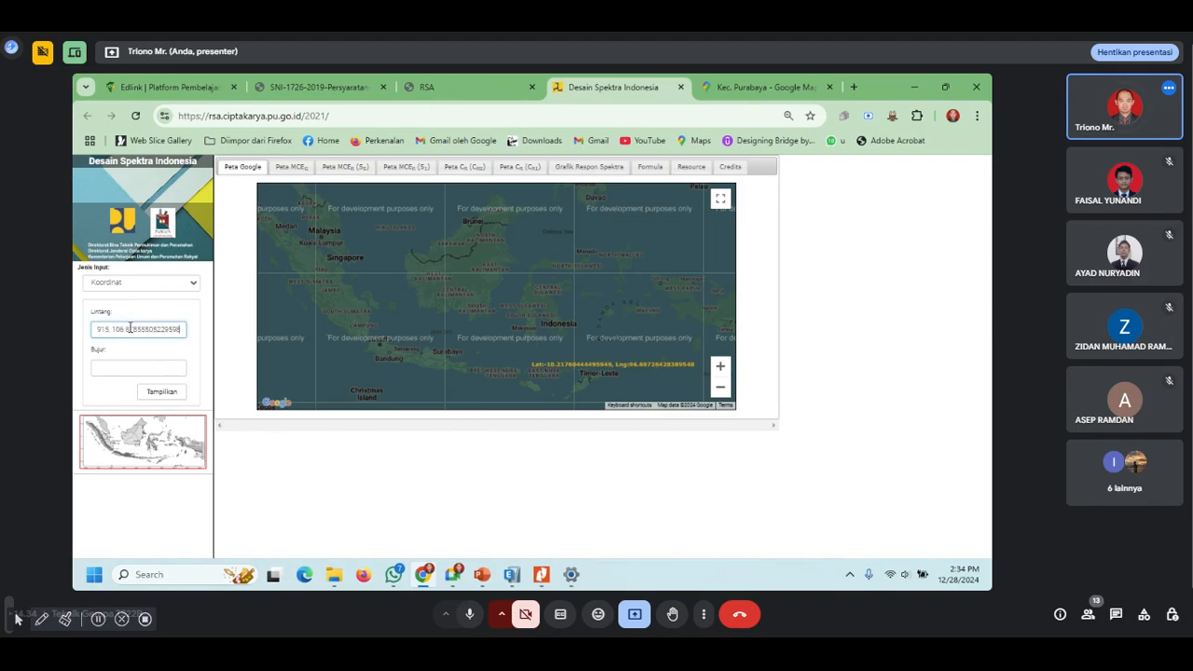
drag(182, 329, 114, 323)
key(ctrl+c)
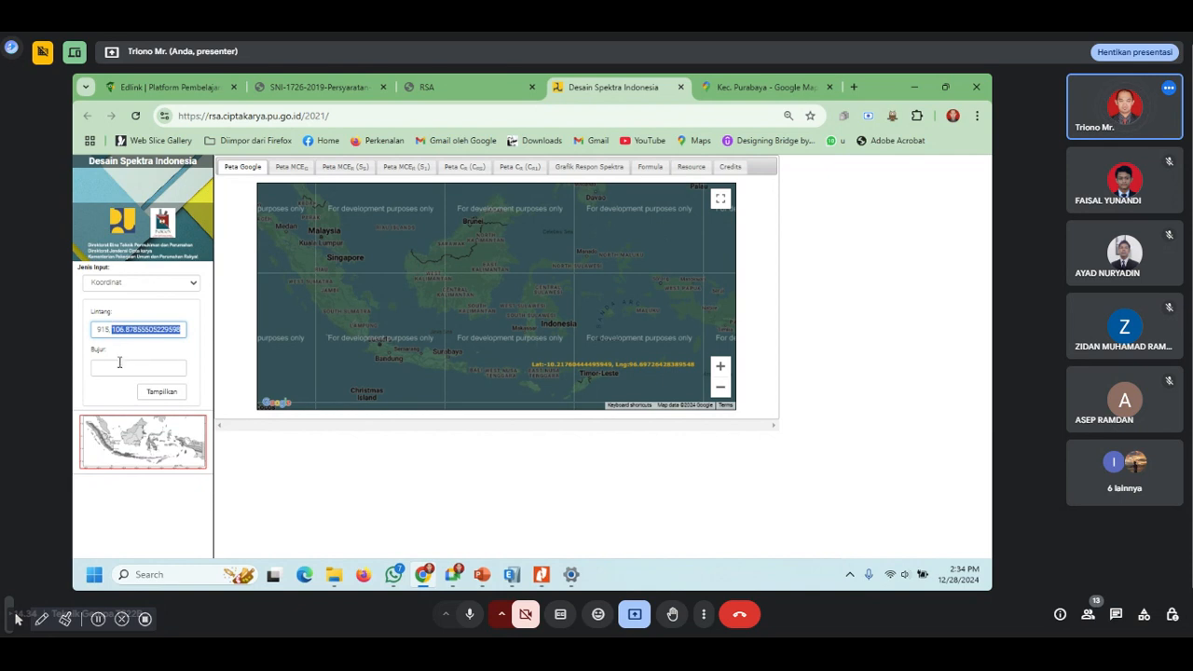
click(122, 368)
key(ctrl+v)
Step: Trim the Lintang entry to the latitude -7.102366528730915 and display the design response spectrum for the location
click(169, 328)
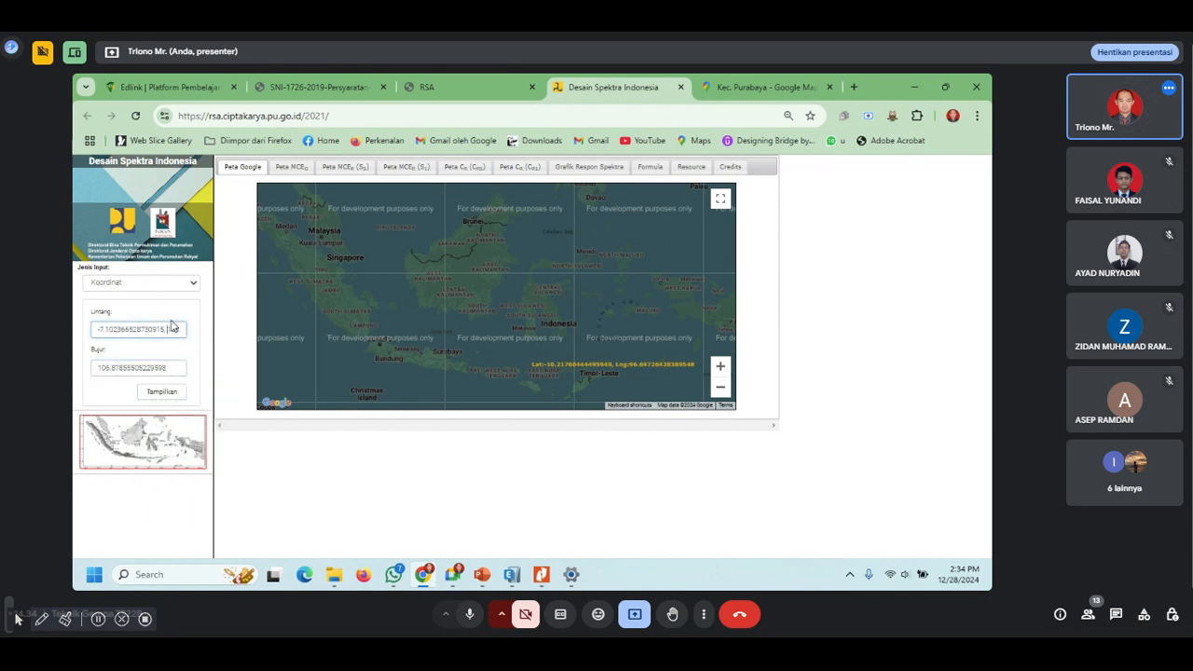
key(Right)
key(Right)
key(Right)
key(Right)
key(Right)
key(Right)
key(Right)
key(Right)
key(Right)
key(Right)
key(Right)
key(Right)
key(Right)
key(Right)
key(Right)
key(Right)
key(Right)
key(Right)
key(BackSpace)
key(BackSpace)
key(BackSpace)
key(BackSpace)
key(BackSpace)
key(BackSpace)
key(BackSpace)
key(BackSpace)
key(BackSpace)
key(BackSpace)
key(BackSpace)
key(BackSpace)
key(BackSpace)
key(BackSpace)
key(BackSpace)
key(BackSpace)
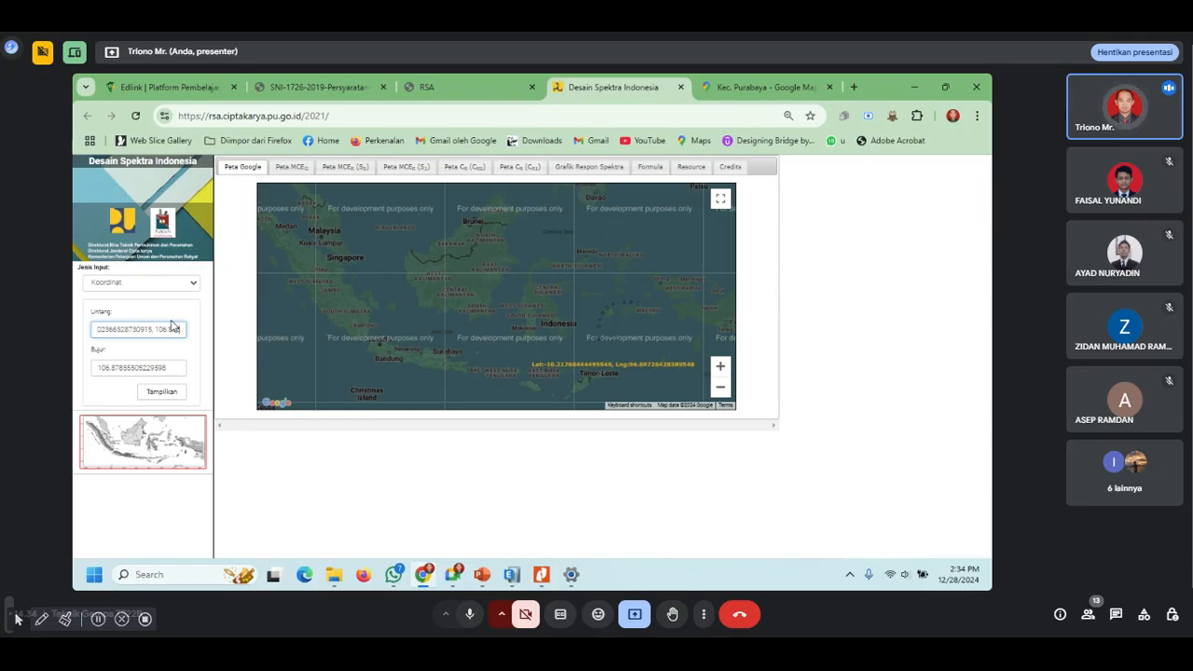
key(BackSpace)
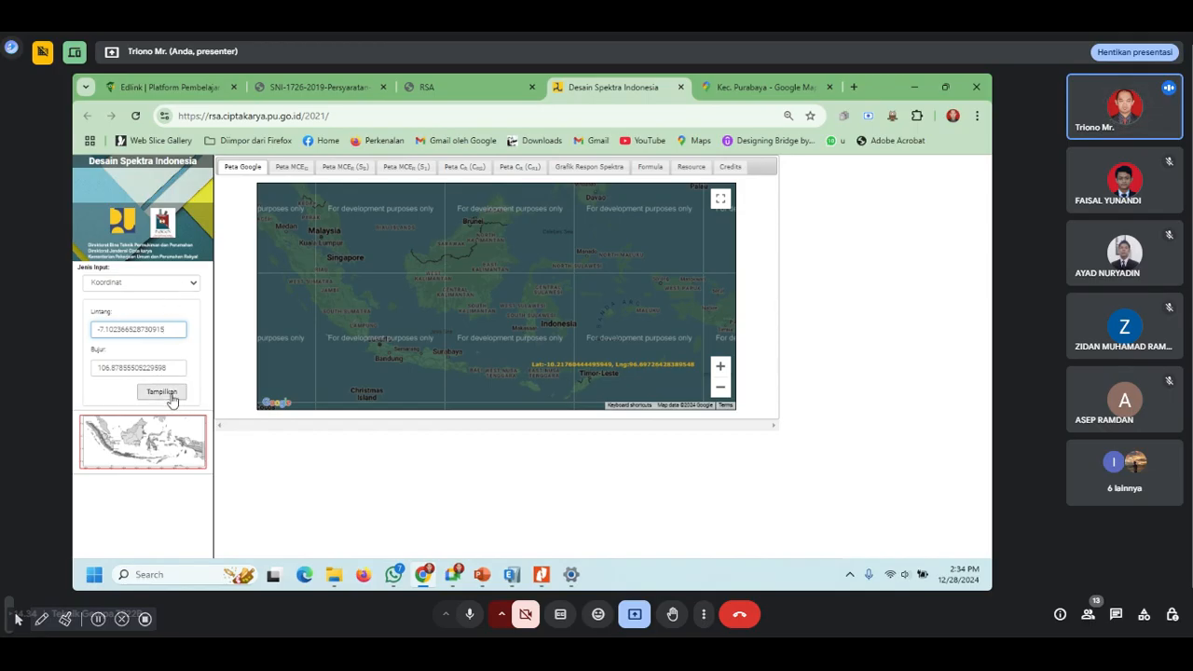
click(170, 395)
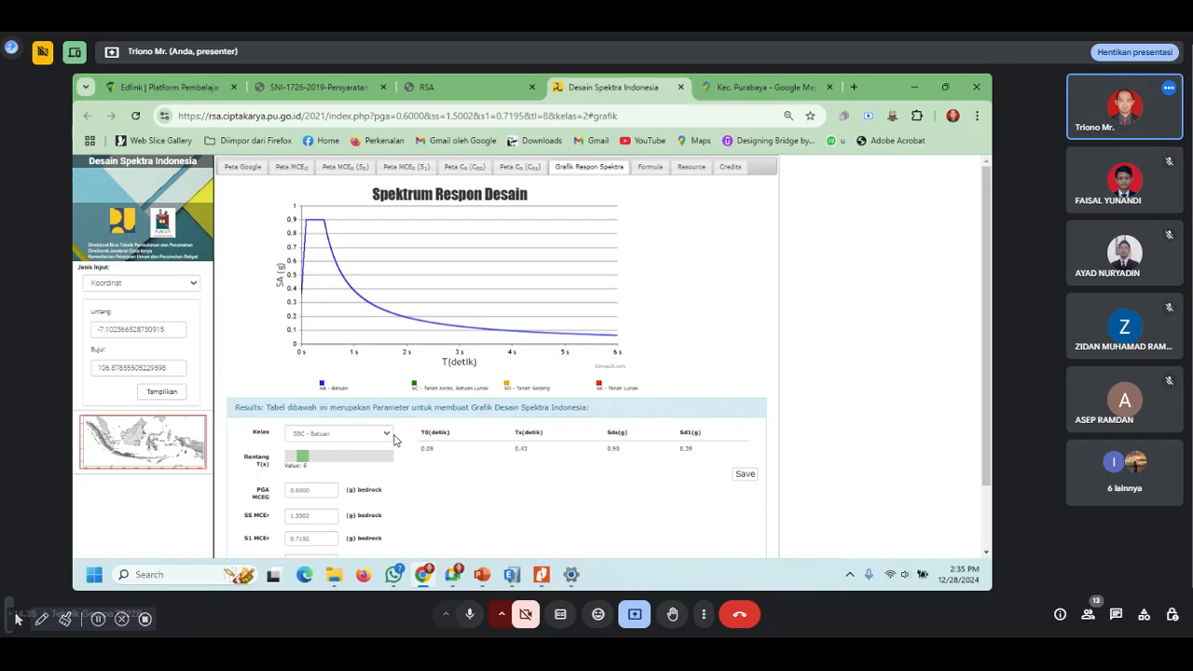
Step: Open 4. TEKNIK GEMPA ANALISA BEBAN GEMPA RESPON SPEKTRUM.pdf from the Materi folder and look through it for the site classification
click(335, 576)
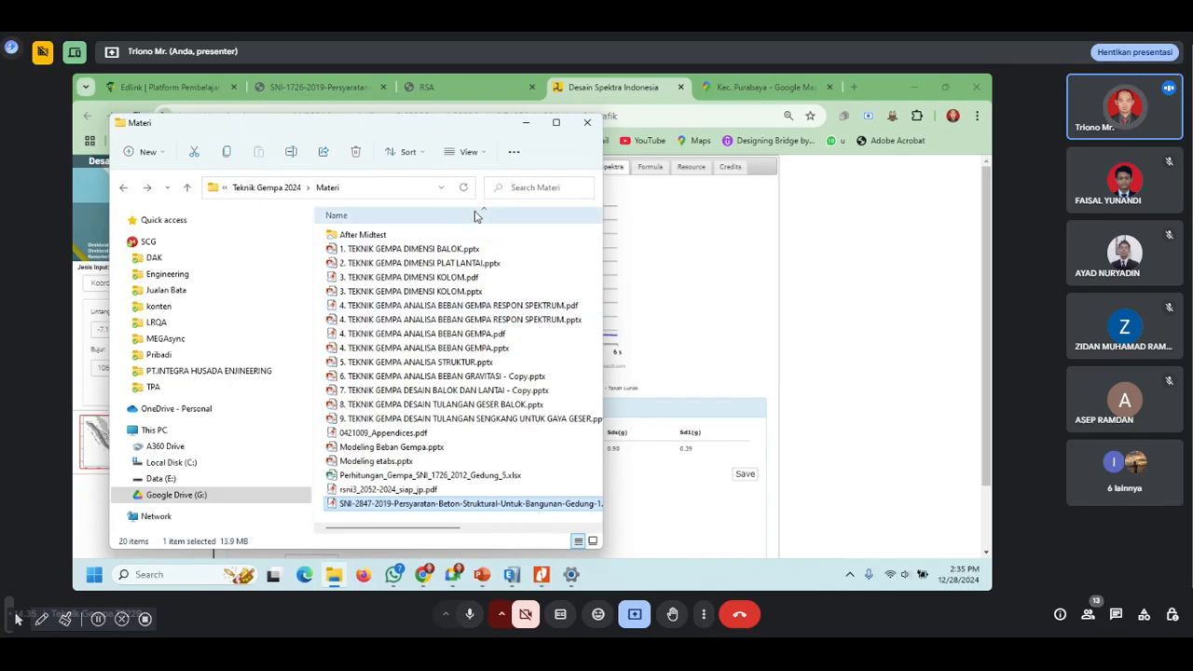
click(501, 307)
double_click(502, 307)
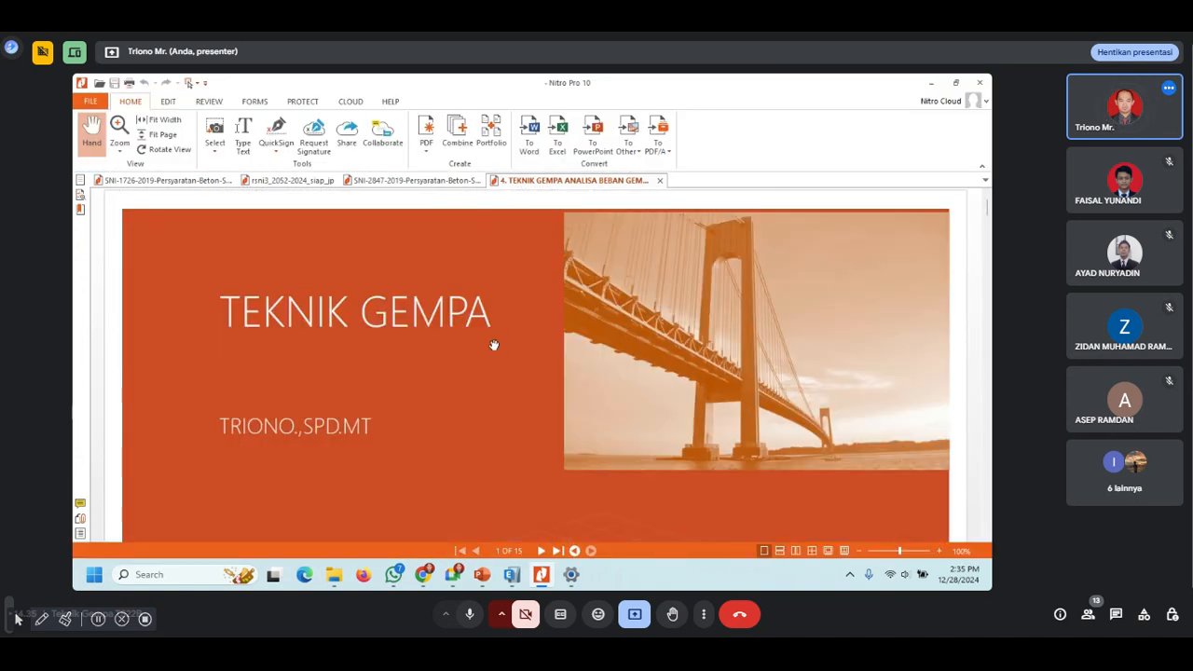
scroll(495, 345, down, 10)
scroll(494, 345, down, 10)
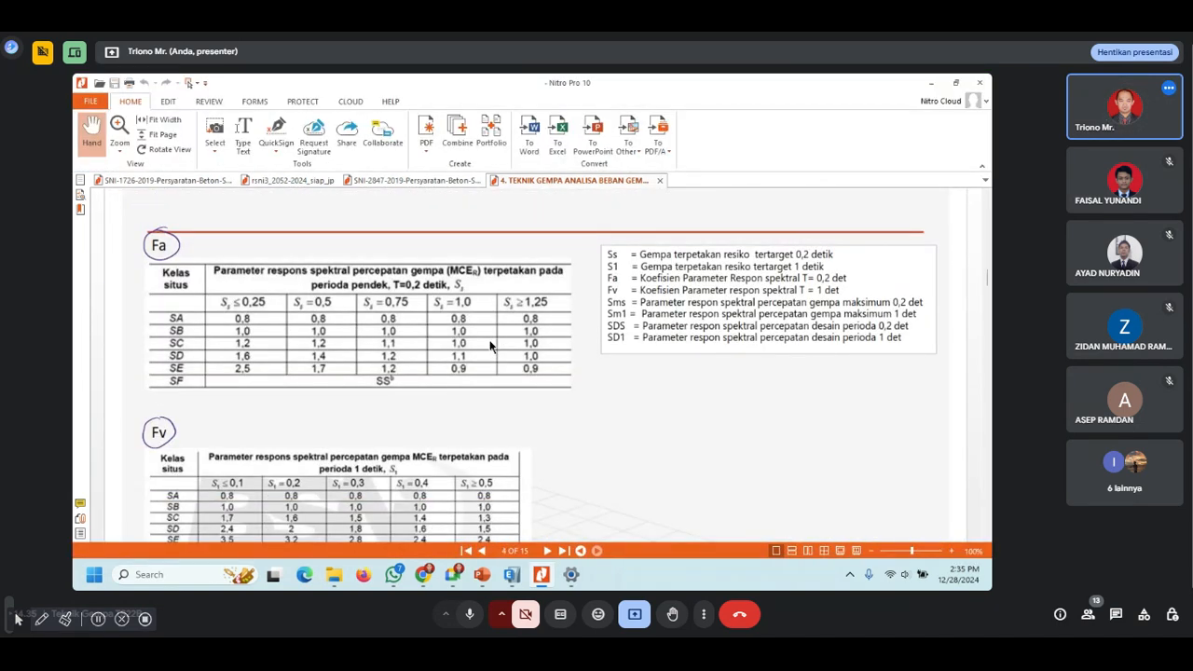
scroll(490, 346, down, 10)
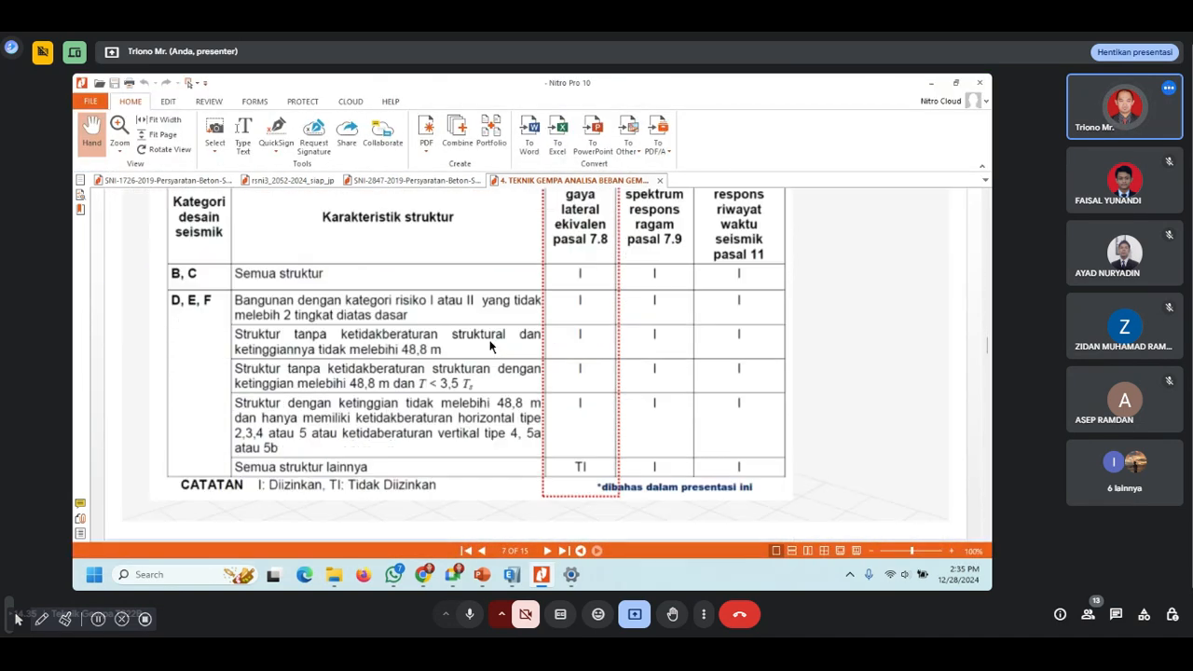
scroll(490, 346, down, 15)
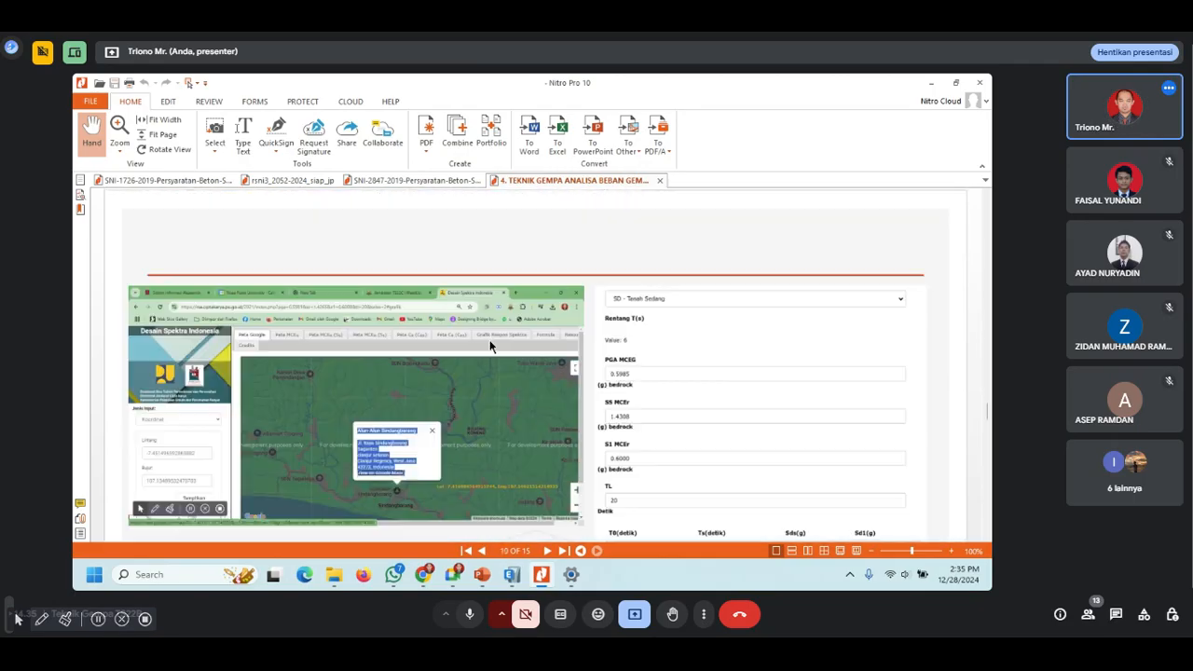
scroll(489, 345, down, 5)
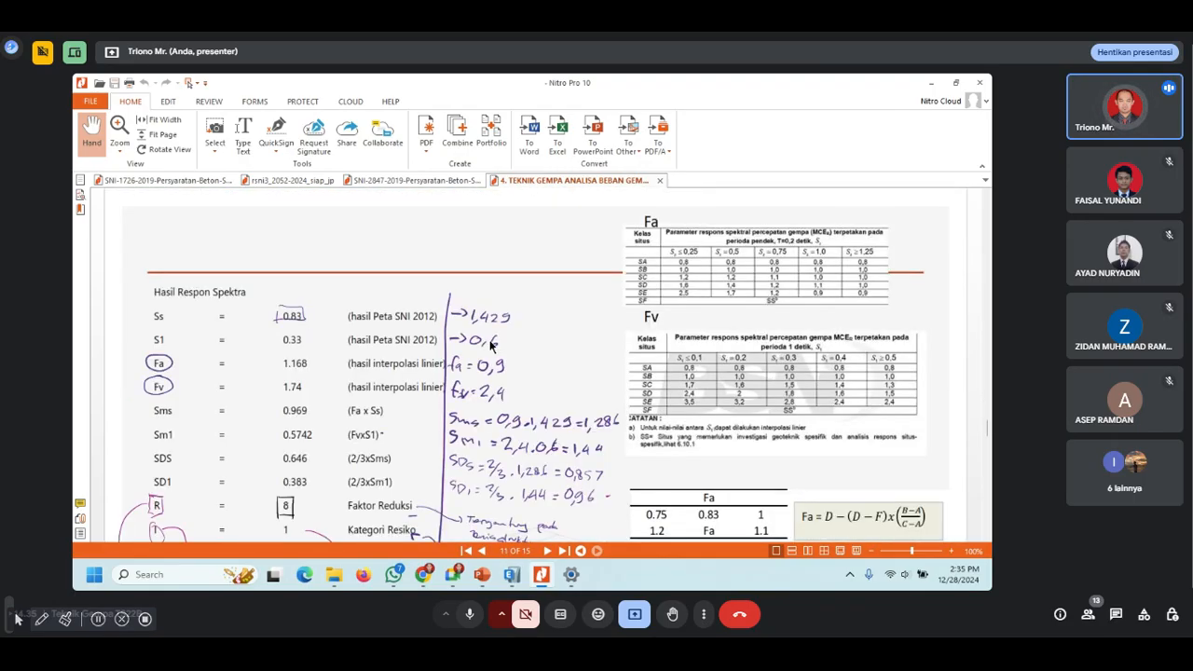
scroll(490, 346, down, 1)
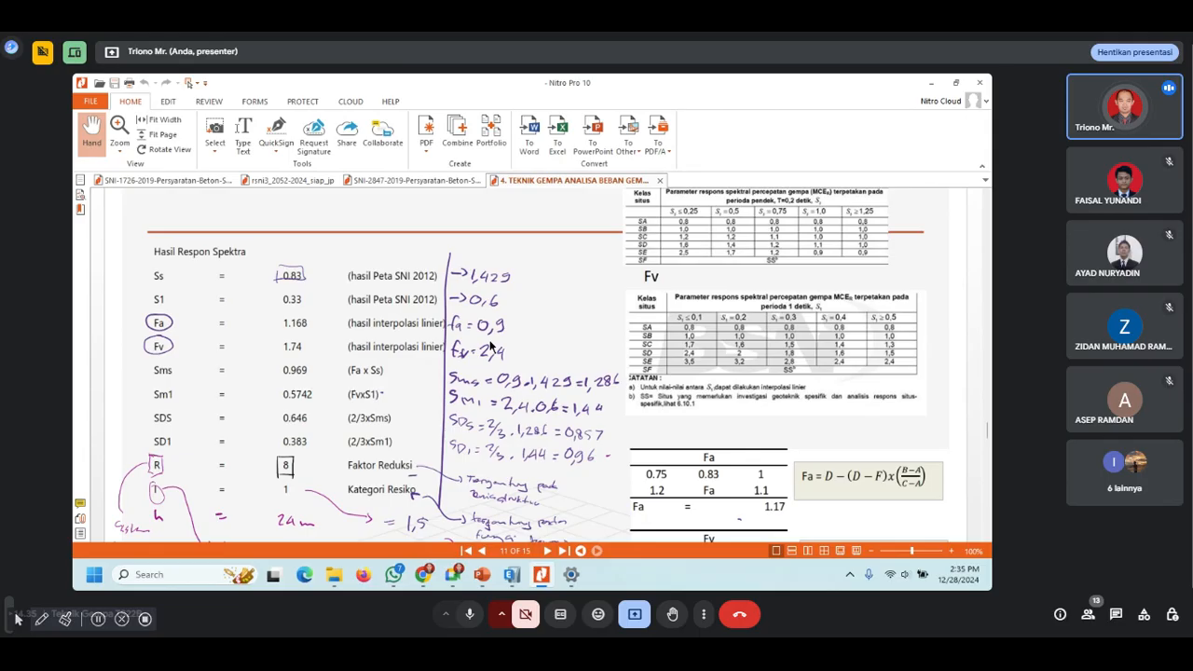
scroll(491, 345, up, 10)
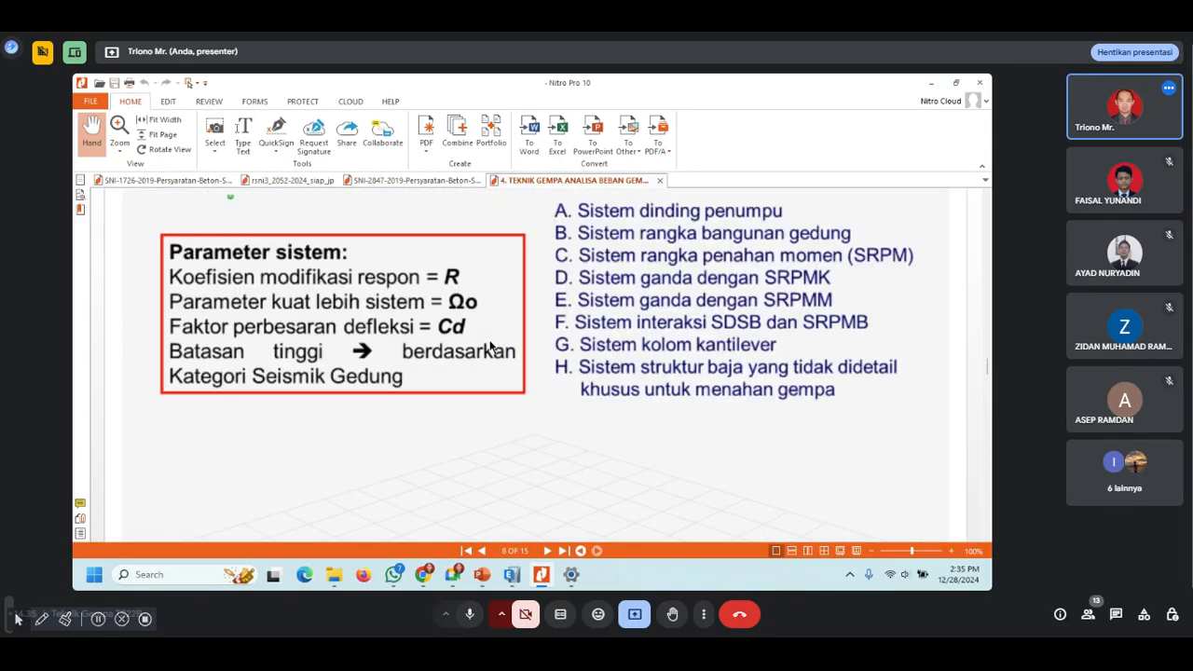
scroll(489, 346, up, 8)
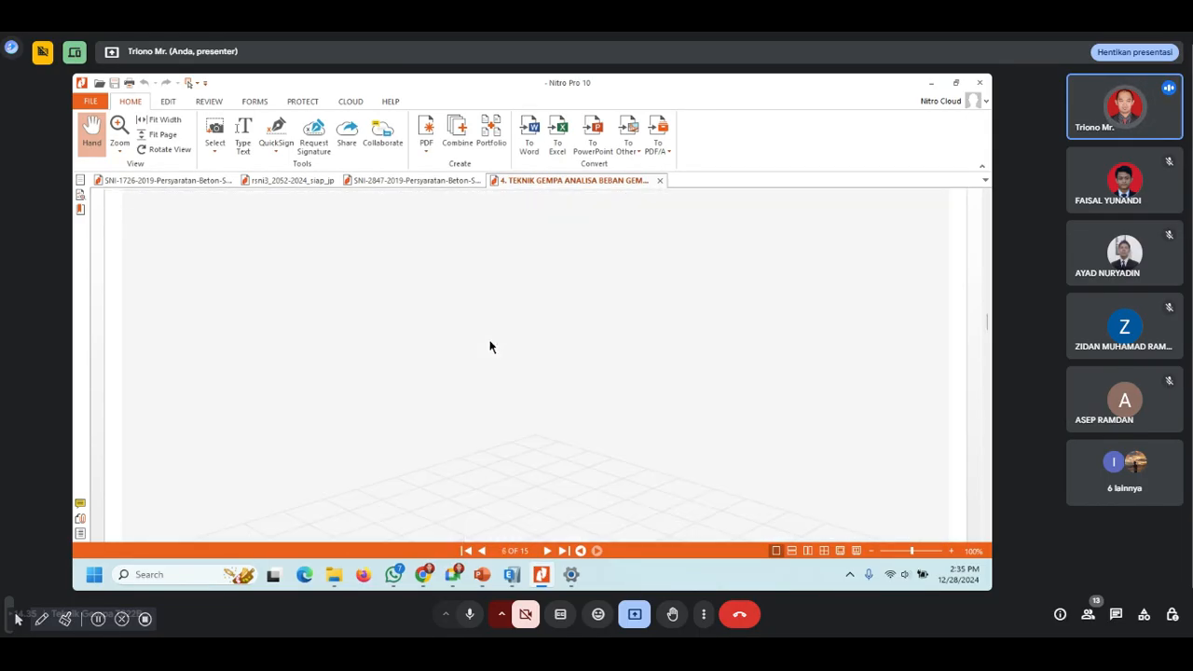
scroll(489, 346, up, 8)
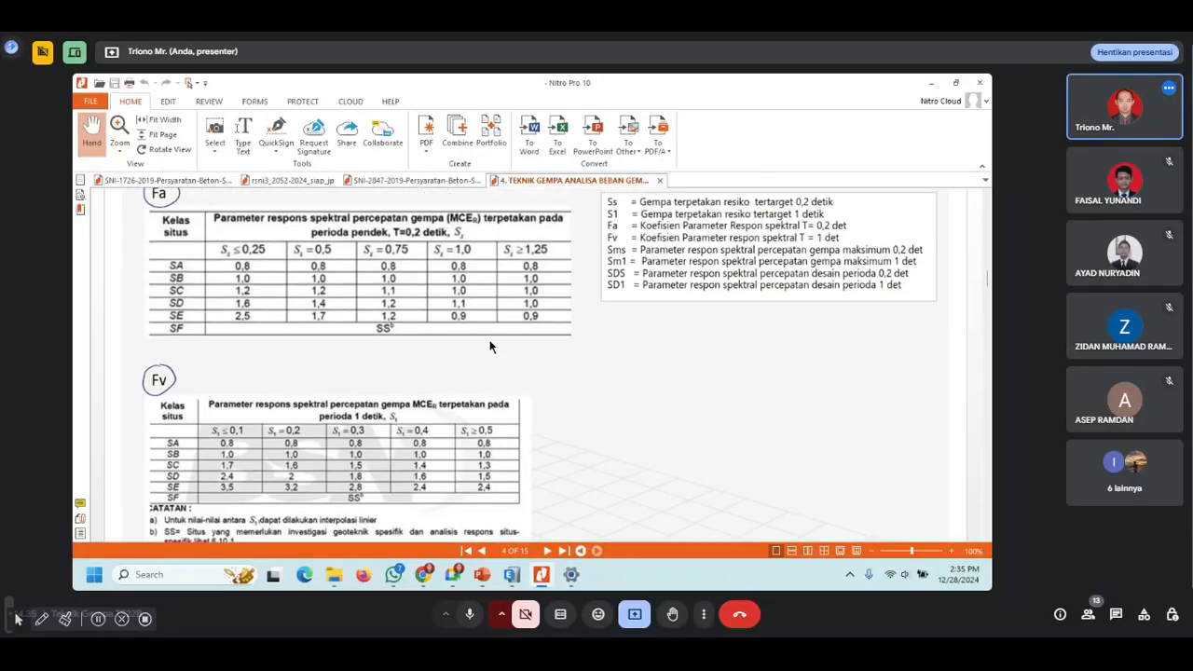
scroll(490, 346, up, 4)
scroll(491, 345, up, 8)
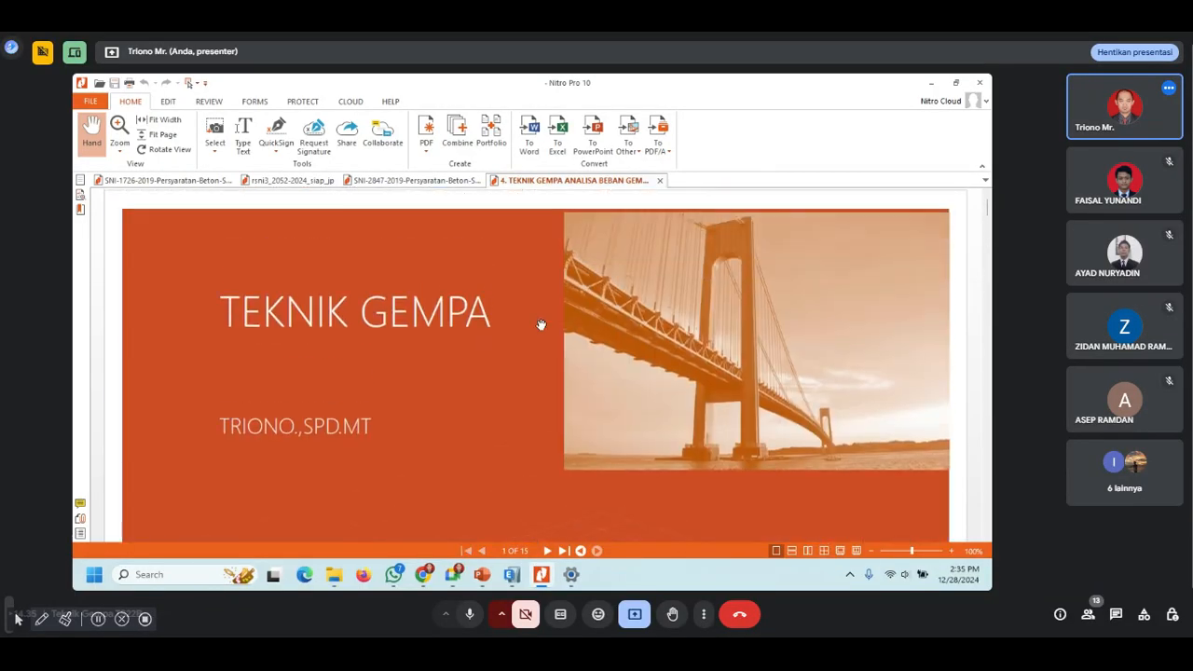
Step: Open 4. TEKNIK GEMPA ANALISA BEBAN GEMPA.pdf from the Materi folder and find the site classification table, Tabel 3 Klasifikasi situs
click(334, 576)
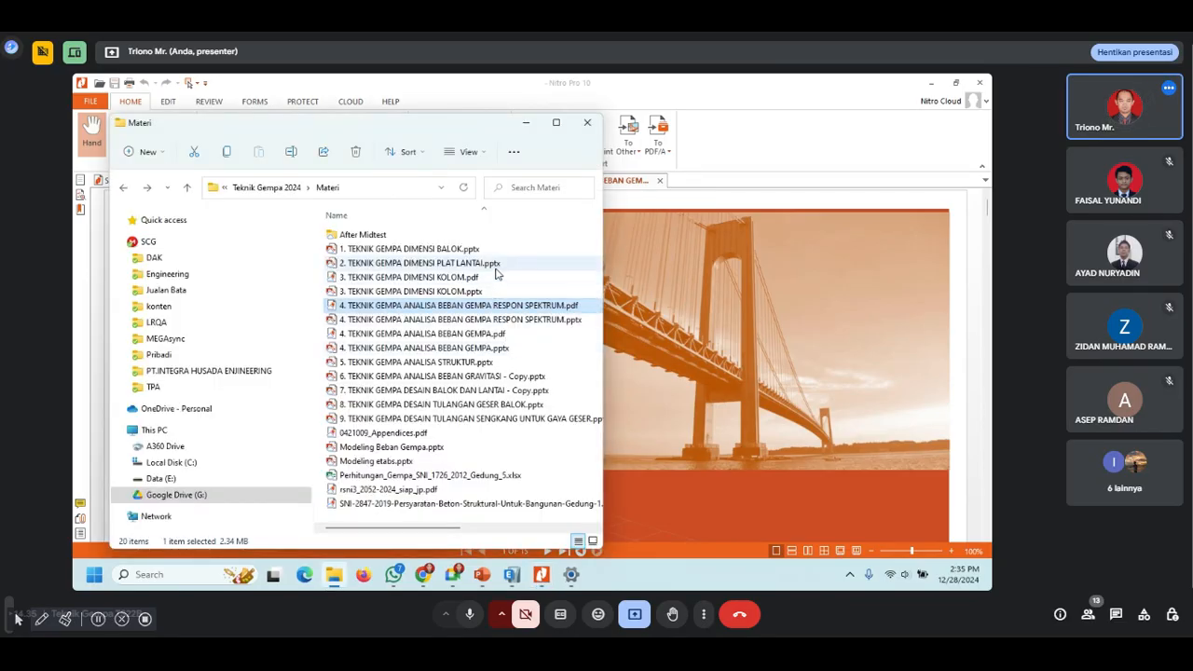
double_click(517, 334)
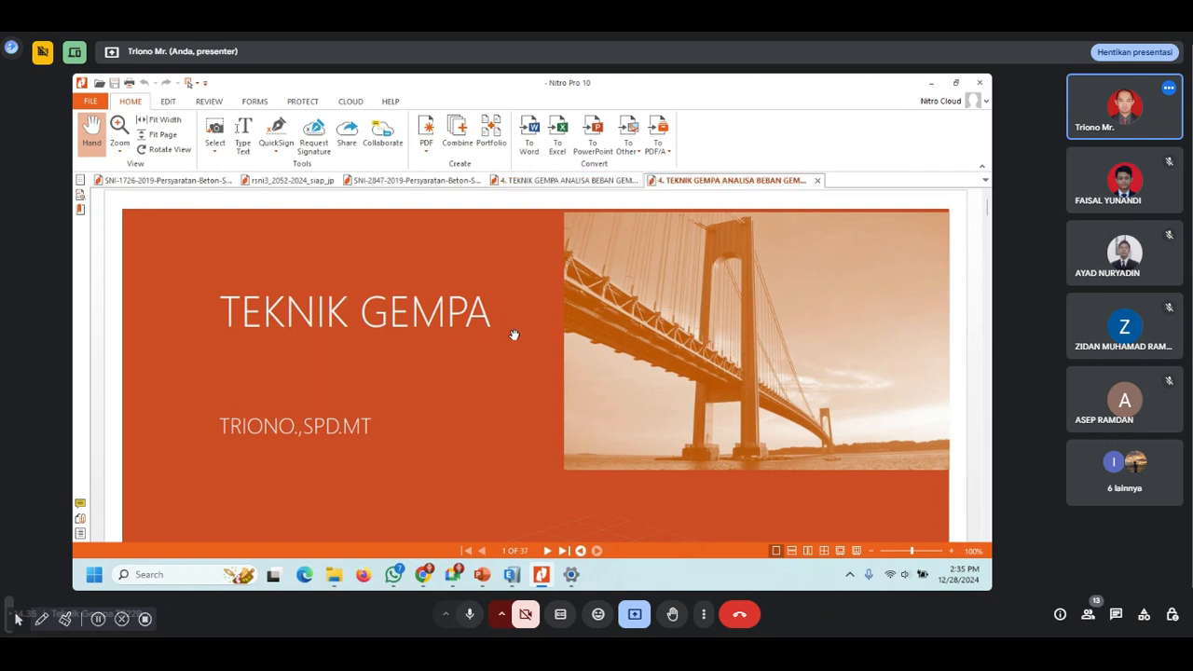
scroll(514, 334, down, 15)
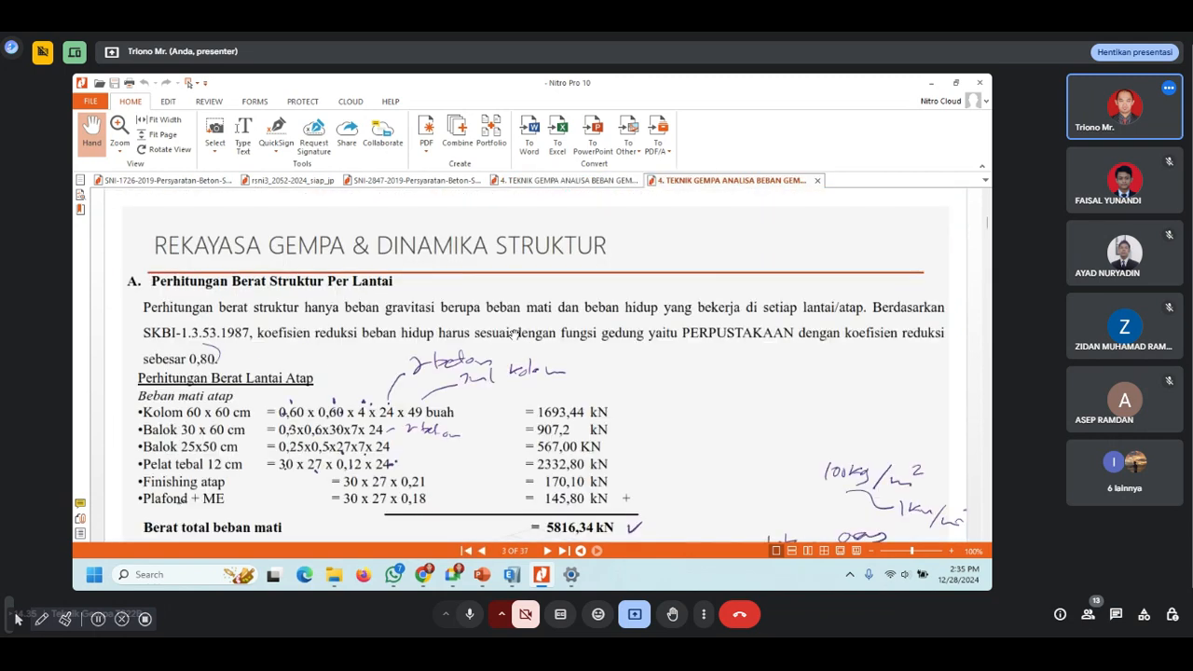
scroll(514, 333, up, 15)
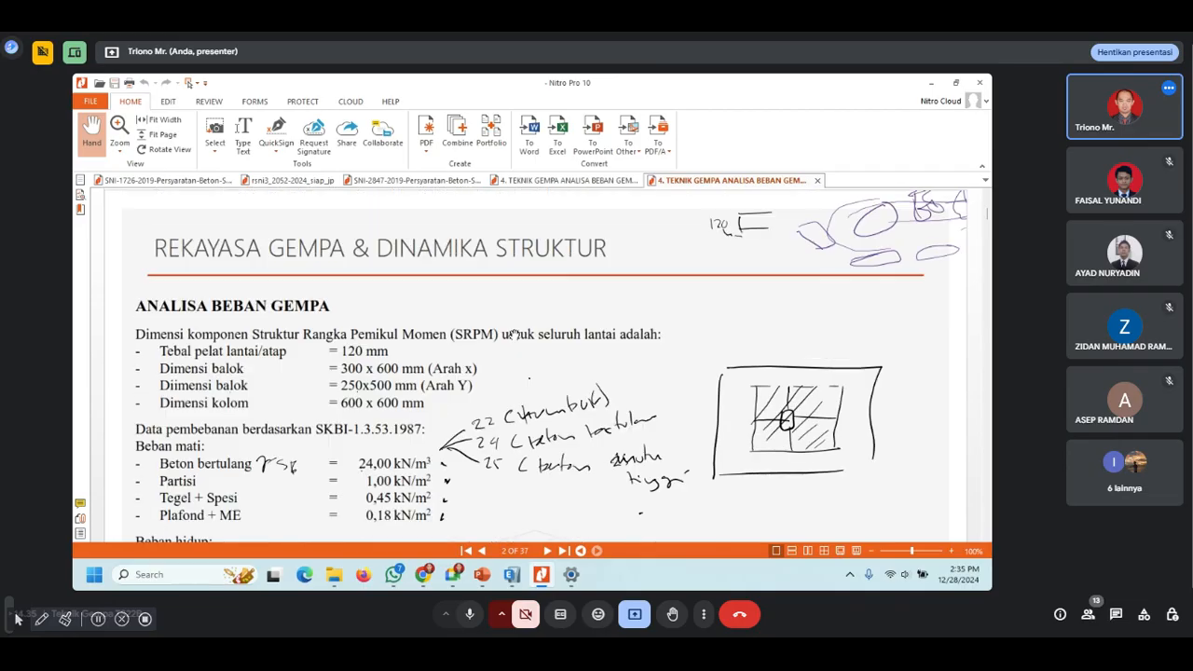
scroll(514, 334, down, 20)
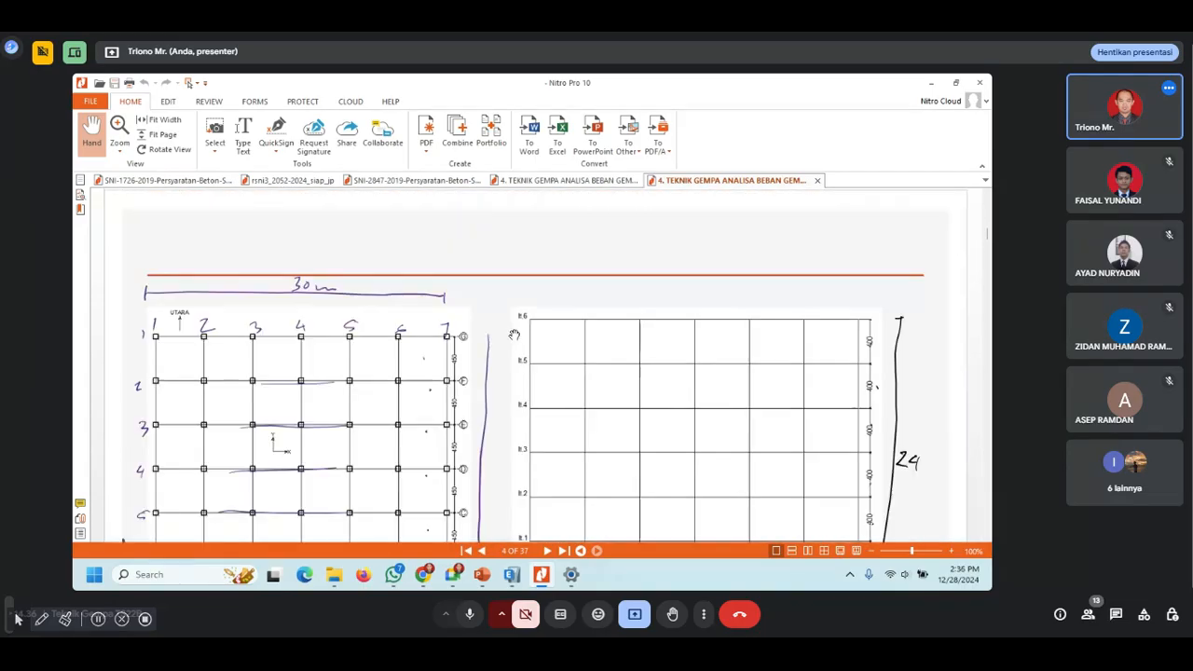
scroll(514, 333, down, 20)
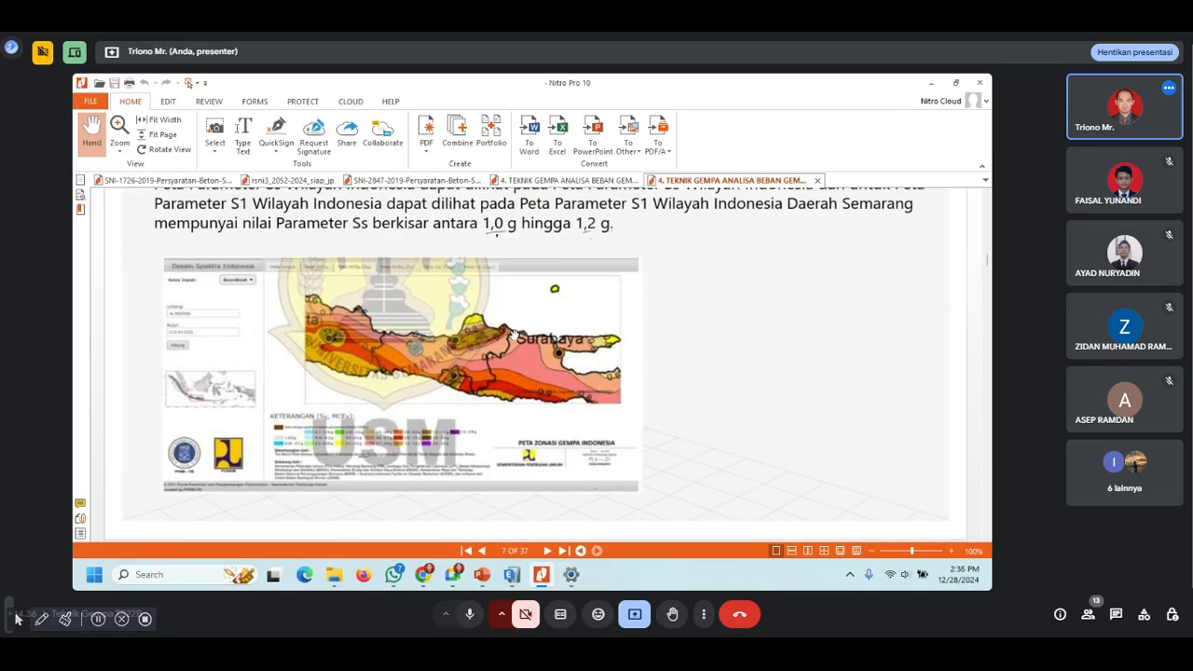
scroll(514, 334, down, 15)
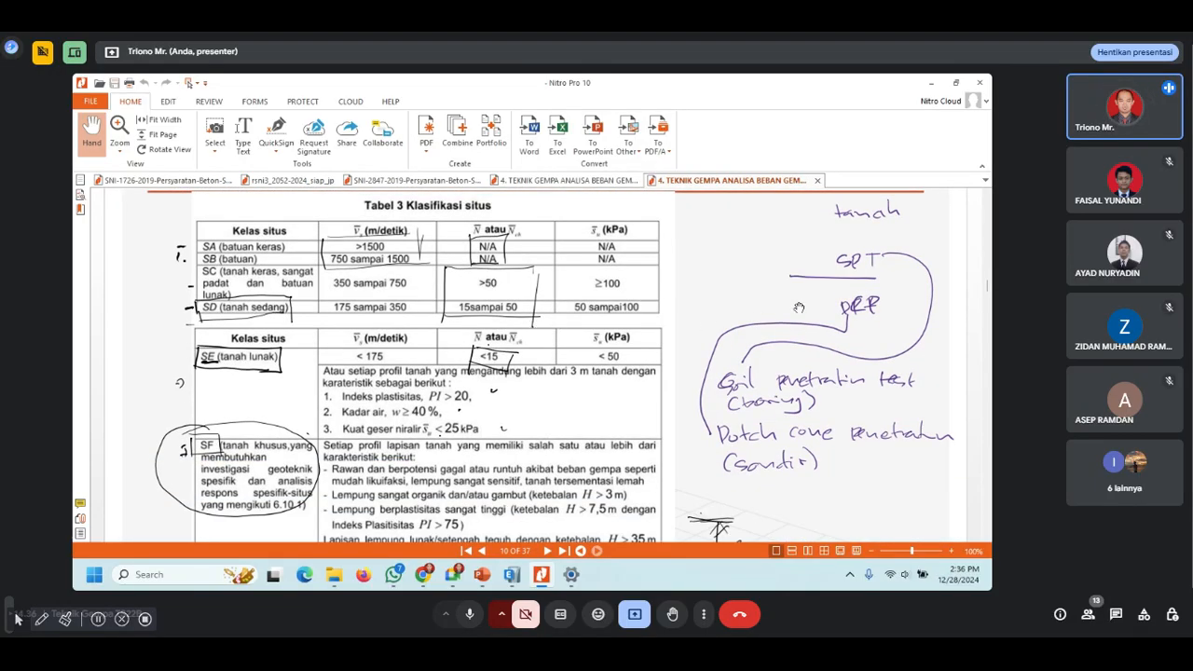
scroll(800, 307, down, 1)
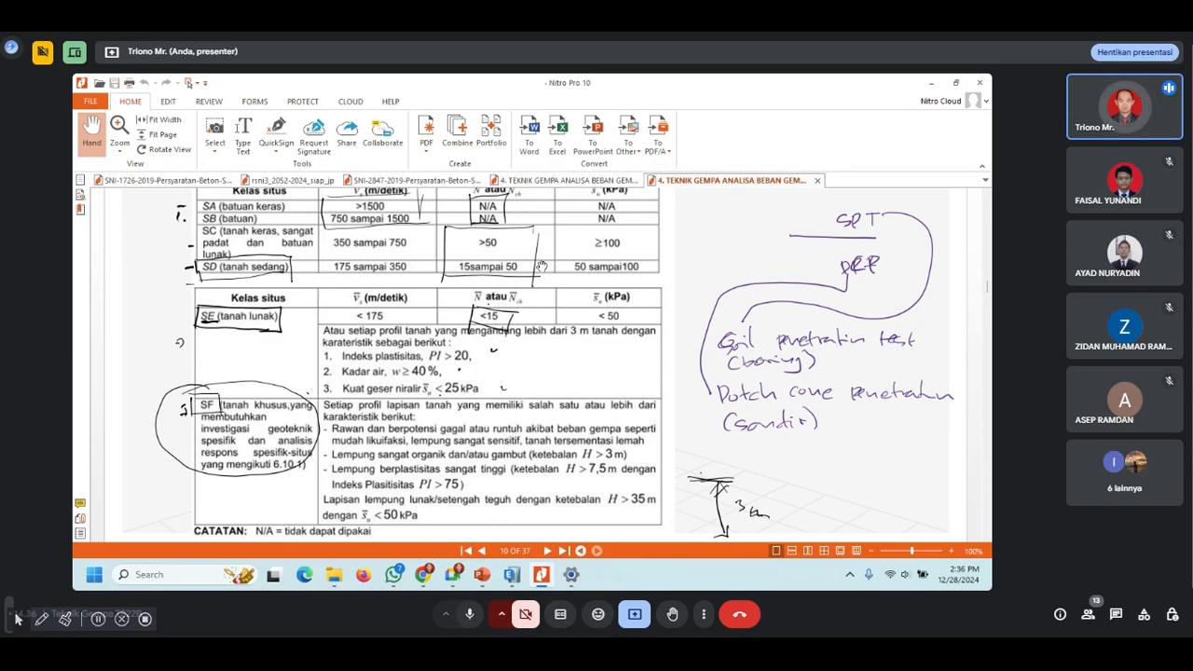
Step: Examine the N-SPT soil classification example for borehole BH-X and compare it with the site class table
scroll(528, 258, up, 12)
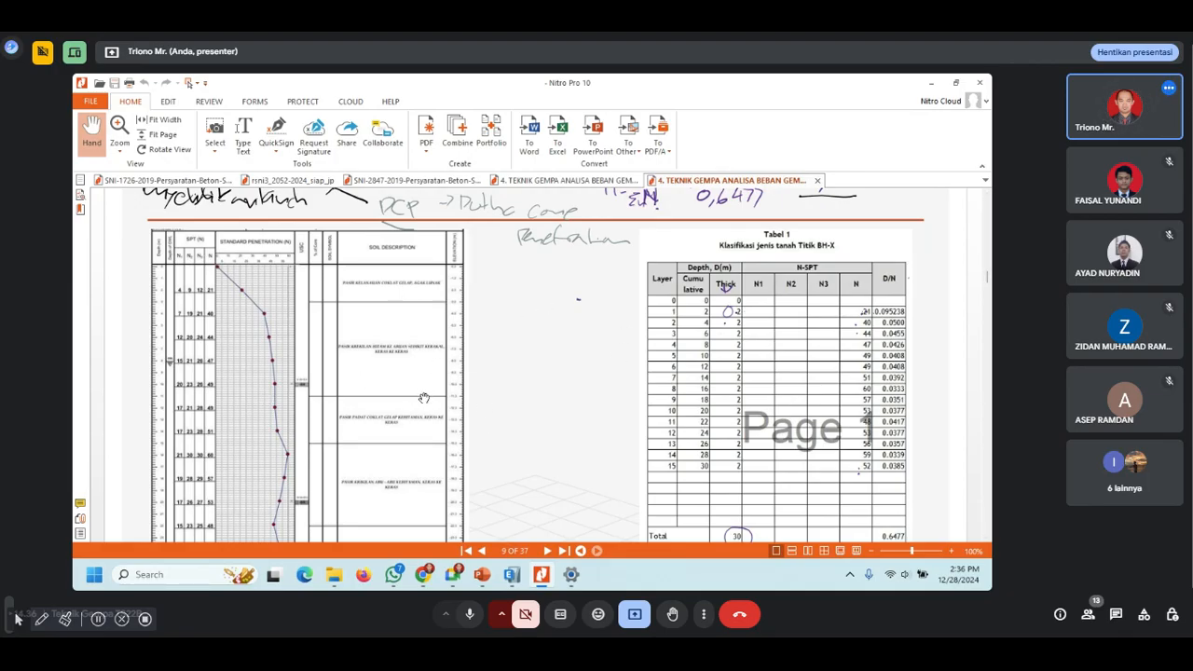
scroll(428, 396, down, 10)
scroll(343, 326, up, 1)
scroll(340, 338, up, 8)
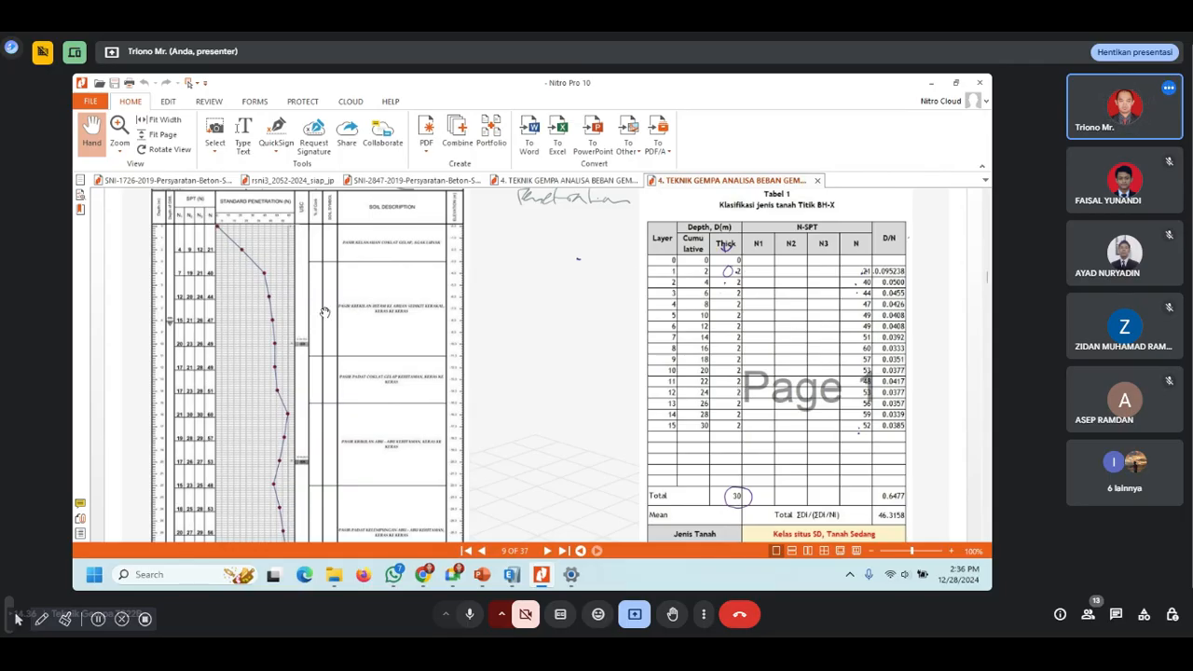
scroll(506, 378, down, 1)
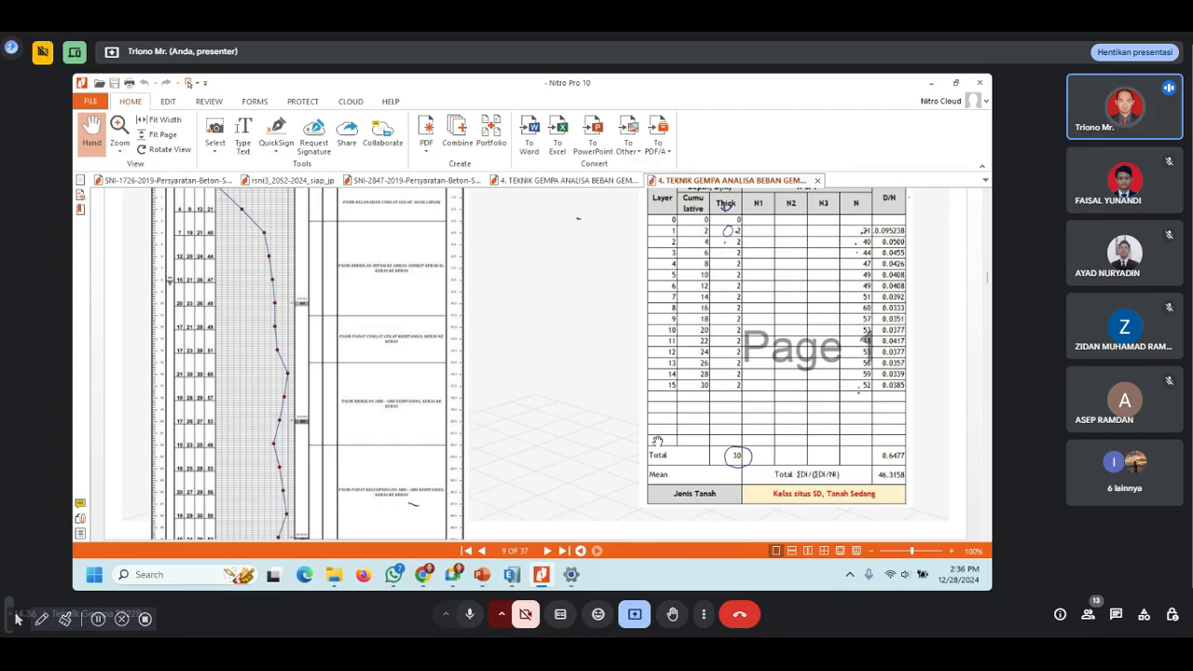
scroll(658, 441, down, 5)
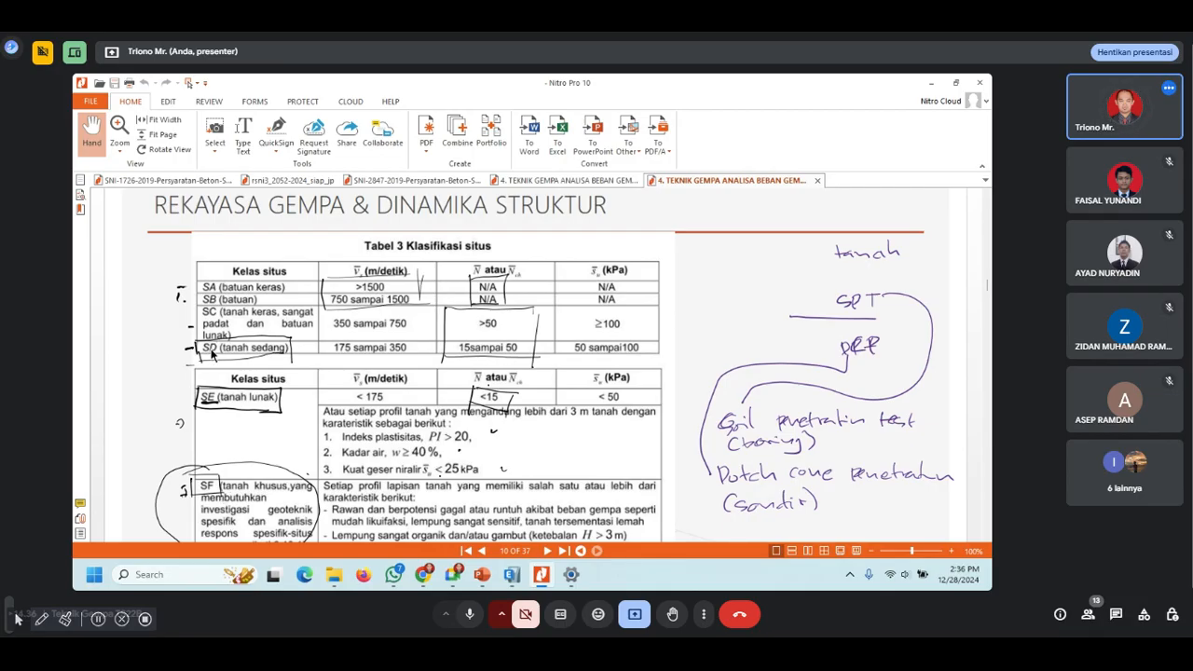
Step: Return to the Desain Spektra Indonesia page, set the site class to SD - Tanah Sedang and enlarge the resulting parameters for reading
click(931, 82)
click(854, 233)
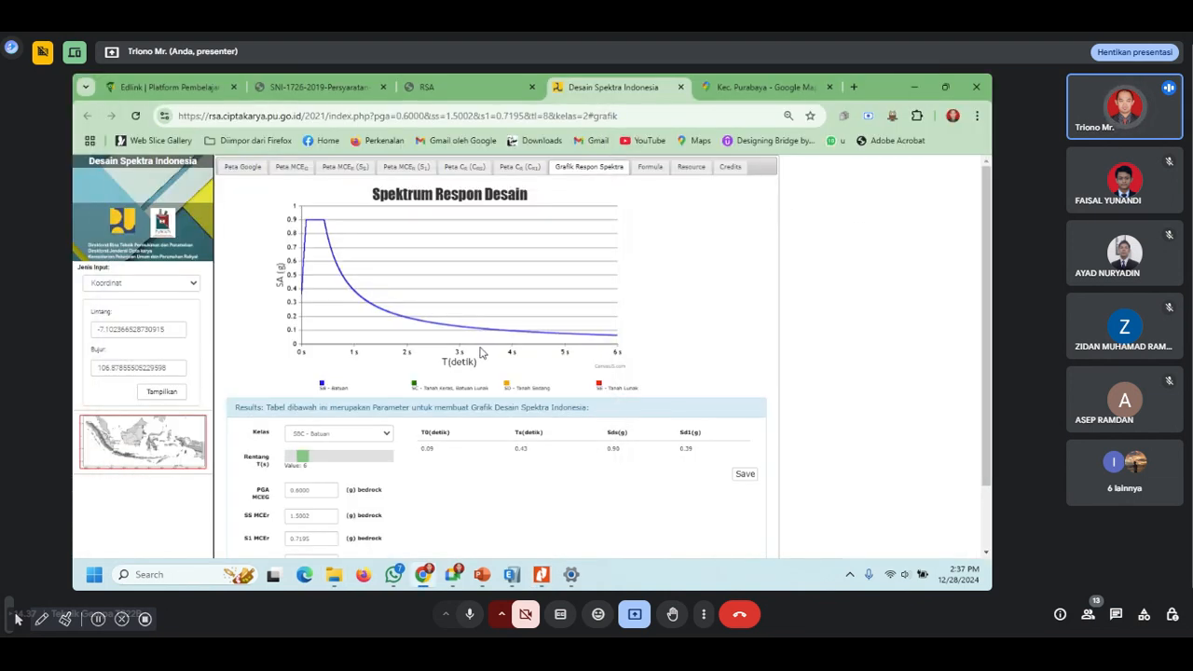
click(385, 435)
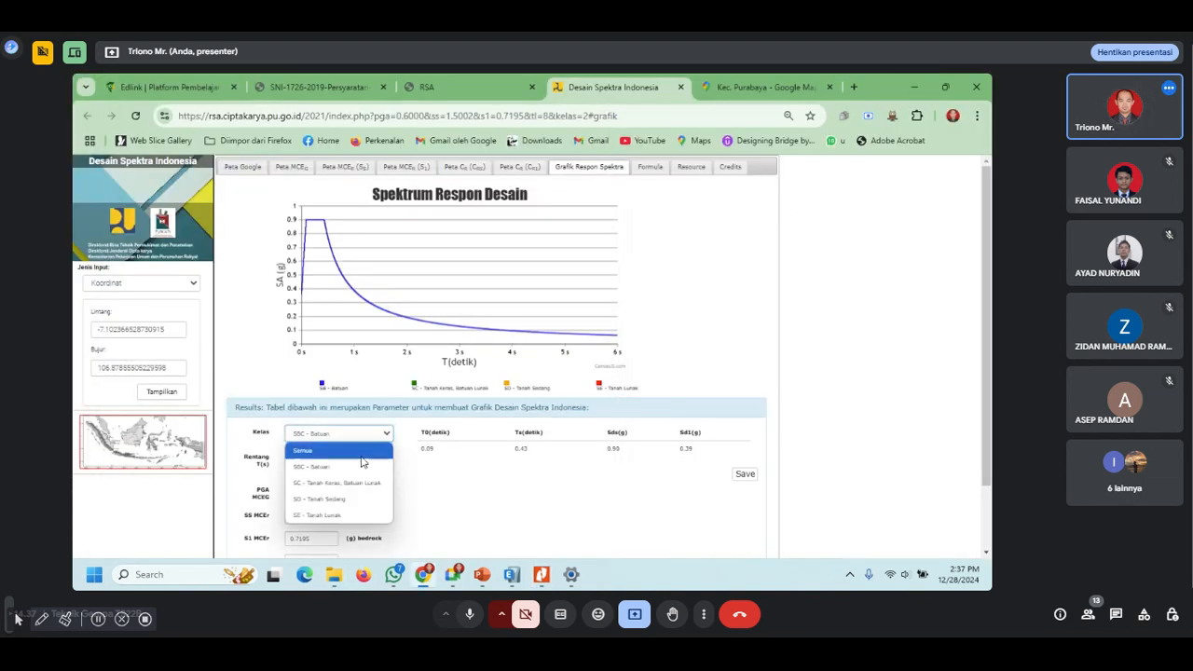
click(347, 503)
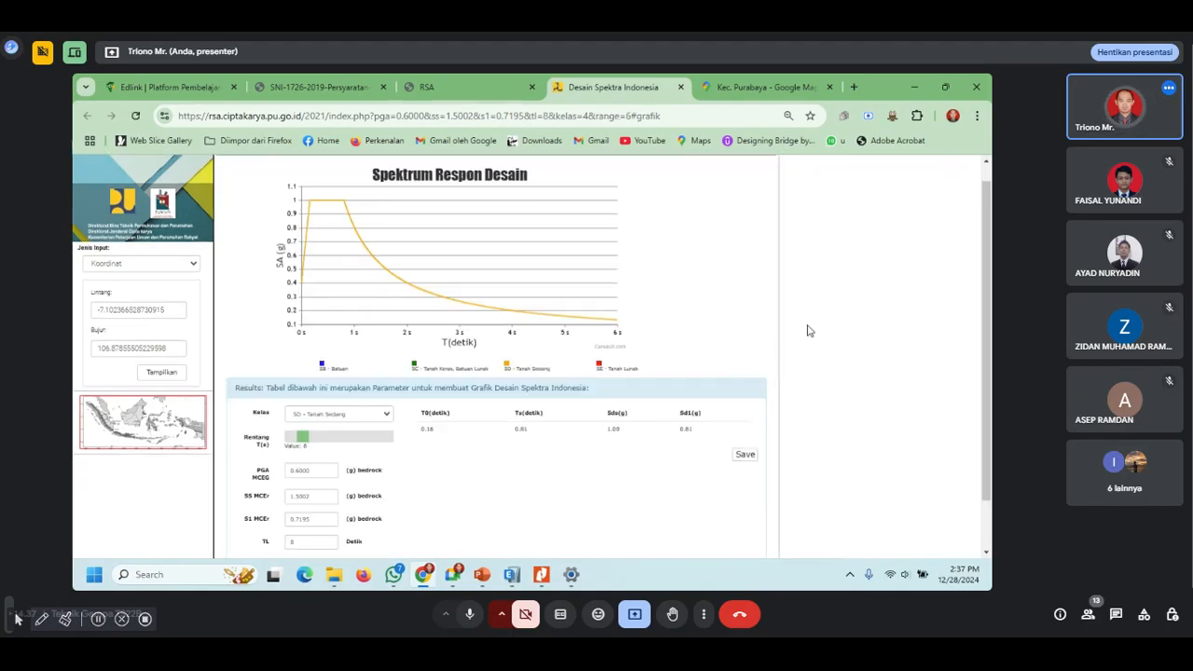
scroll(809, 331, down, 2)
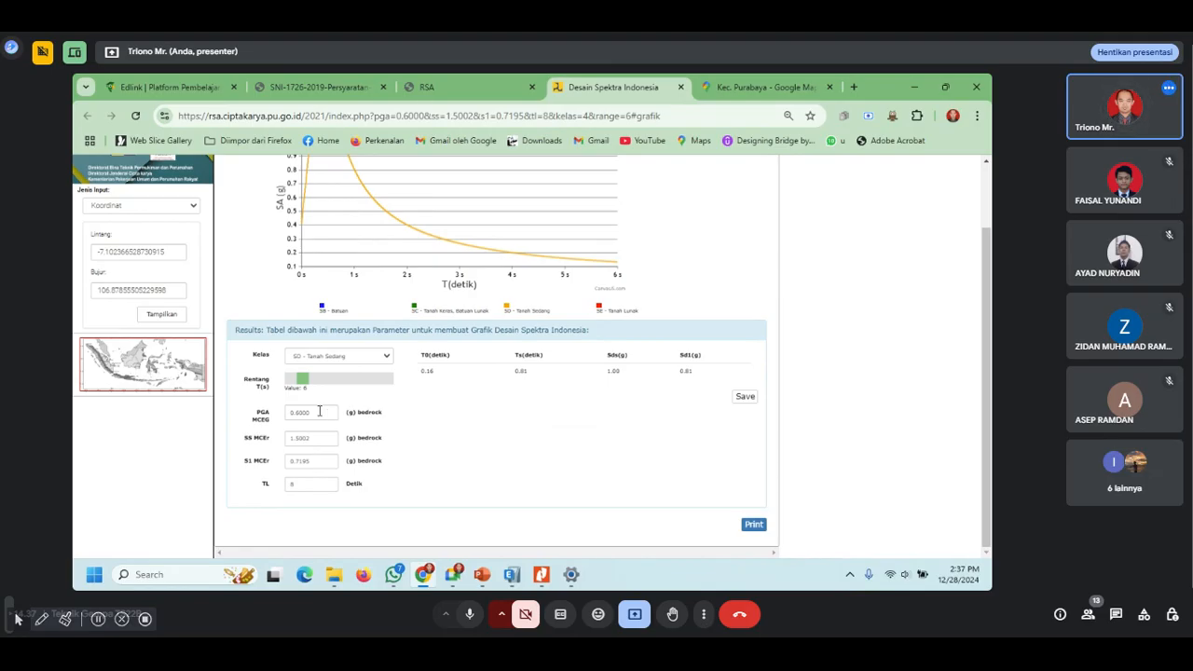
ctrl+scroll(319, 411, up, 1)
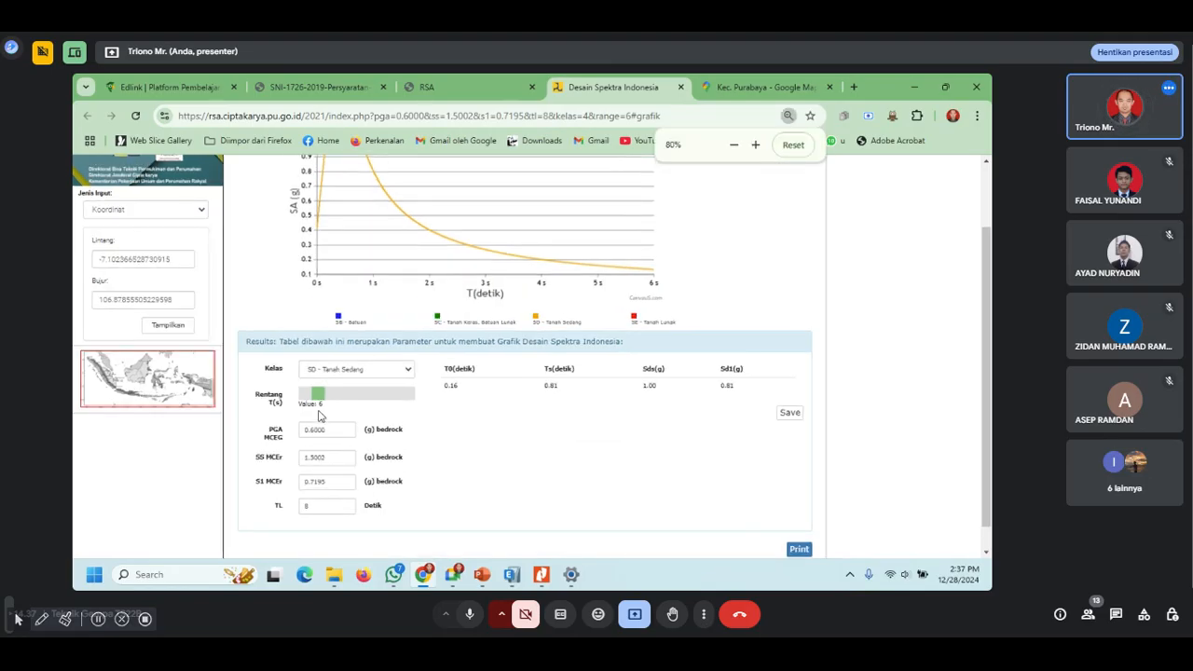
ctrl+scroll(319, 415, up, 1)
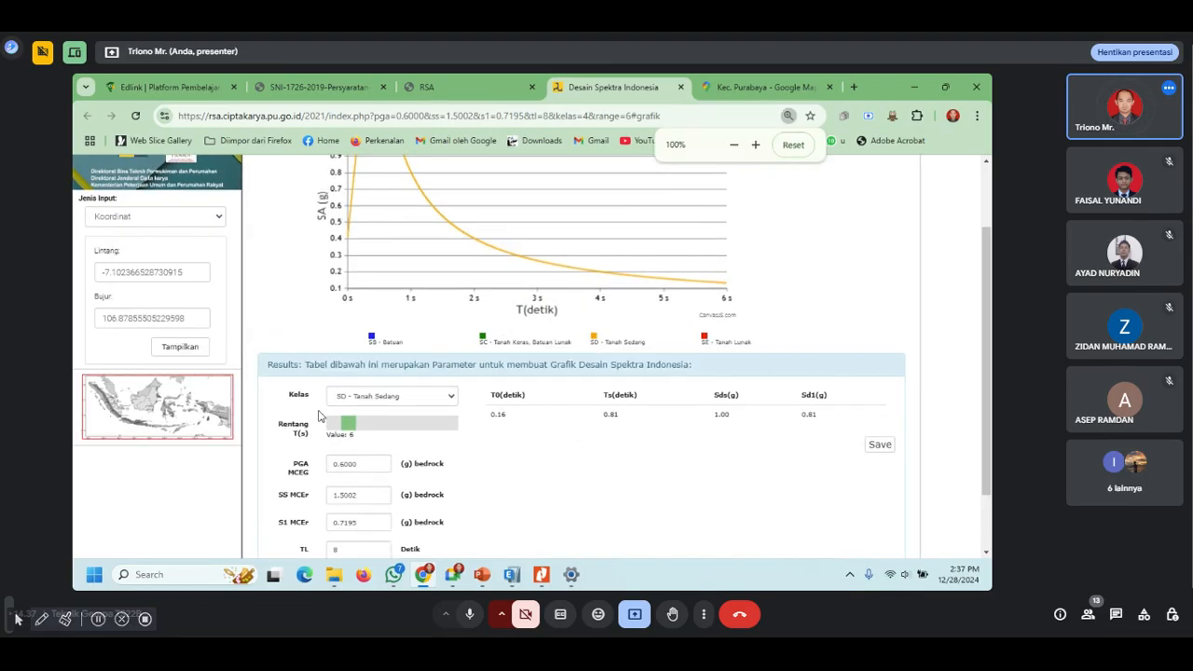
scroll(319, 416, down, 2)
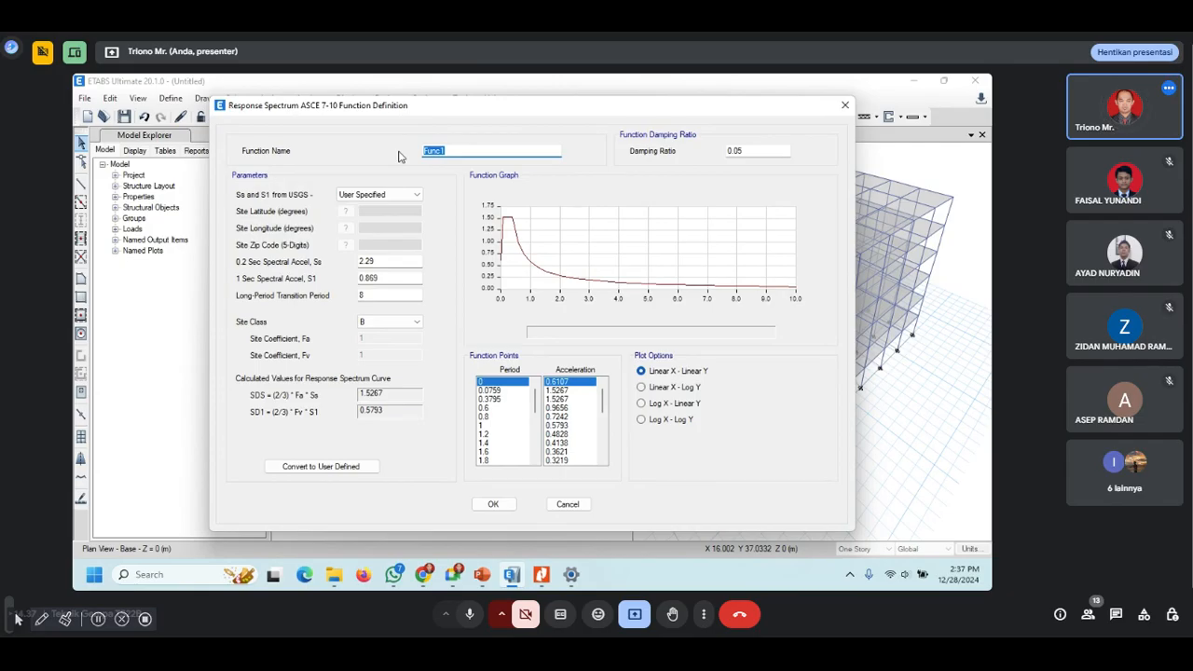
Step: In ETABS, name the ASCE 7-10 response spectrum function RS Purabaya
text(Respo)
key(BackSpace)
key(BackSpace)
key(BackSpace)
key(BackSpace)
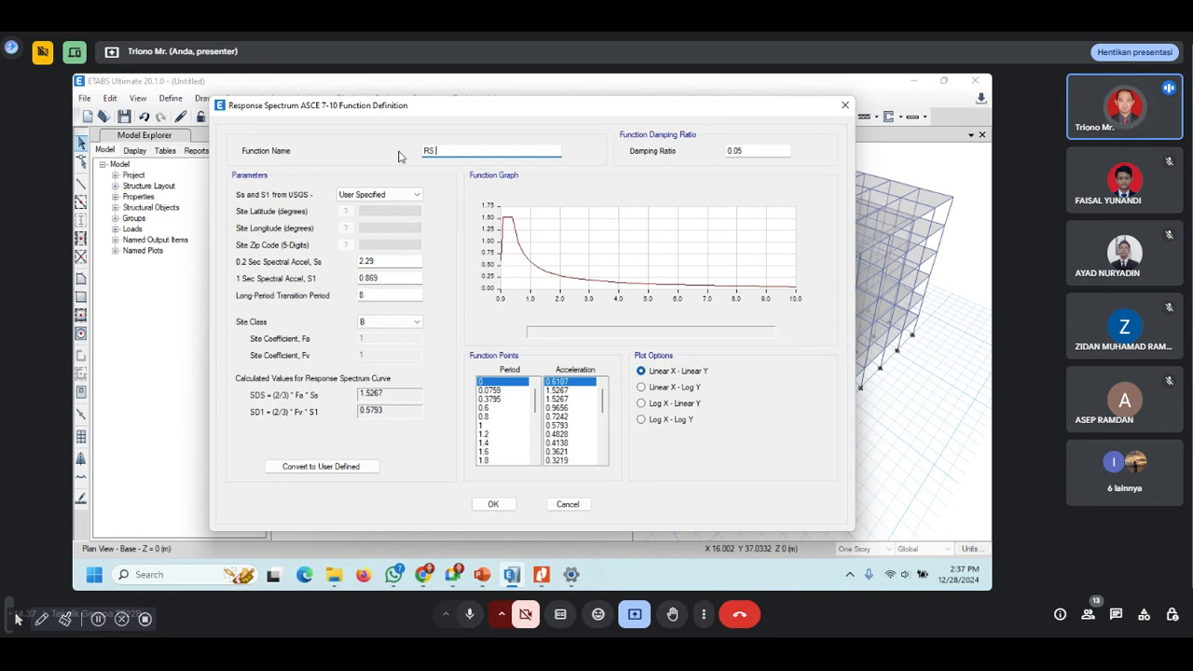
text(S Purabaya)
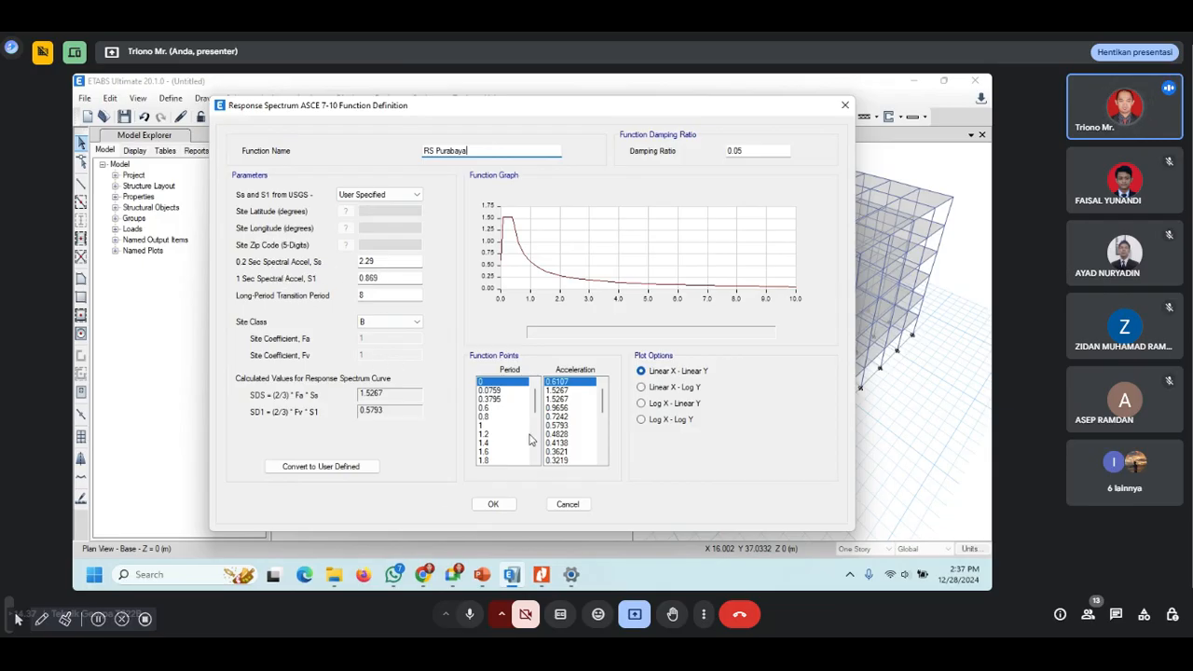
Step: Set the spectral accelerations from the Desain Spektra Indonesia page in the RS Purabaya function: Ss 1.5 and S1 0.7195
click(425, 575)
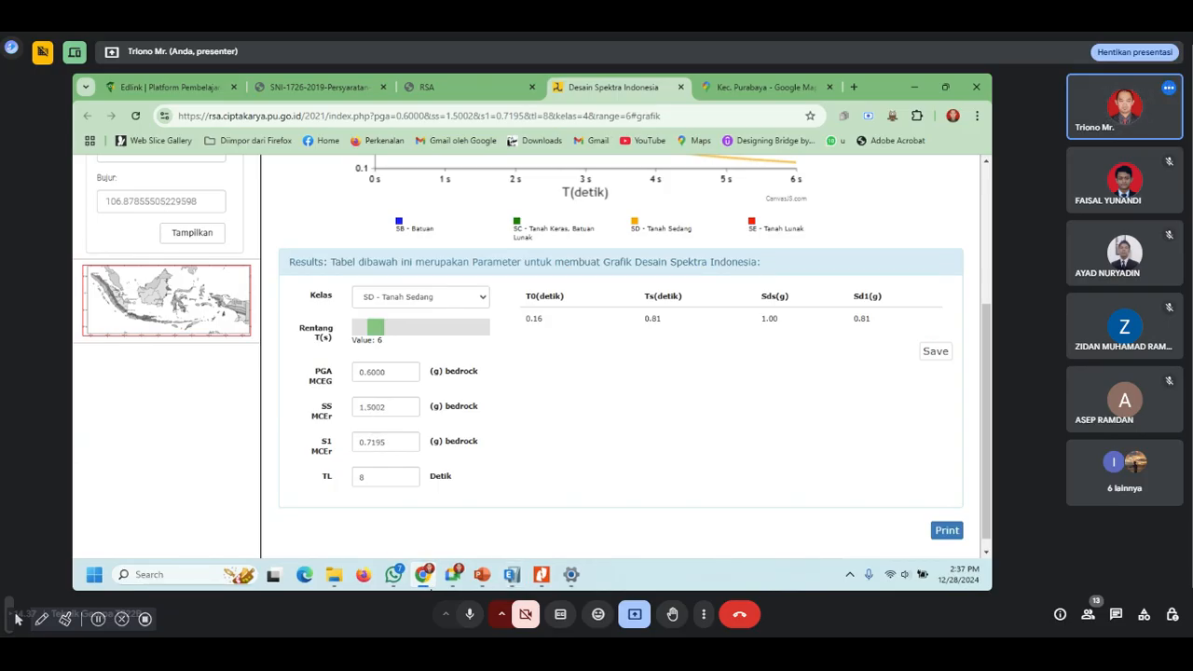
click(518, 578)
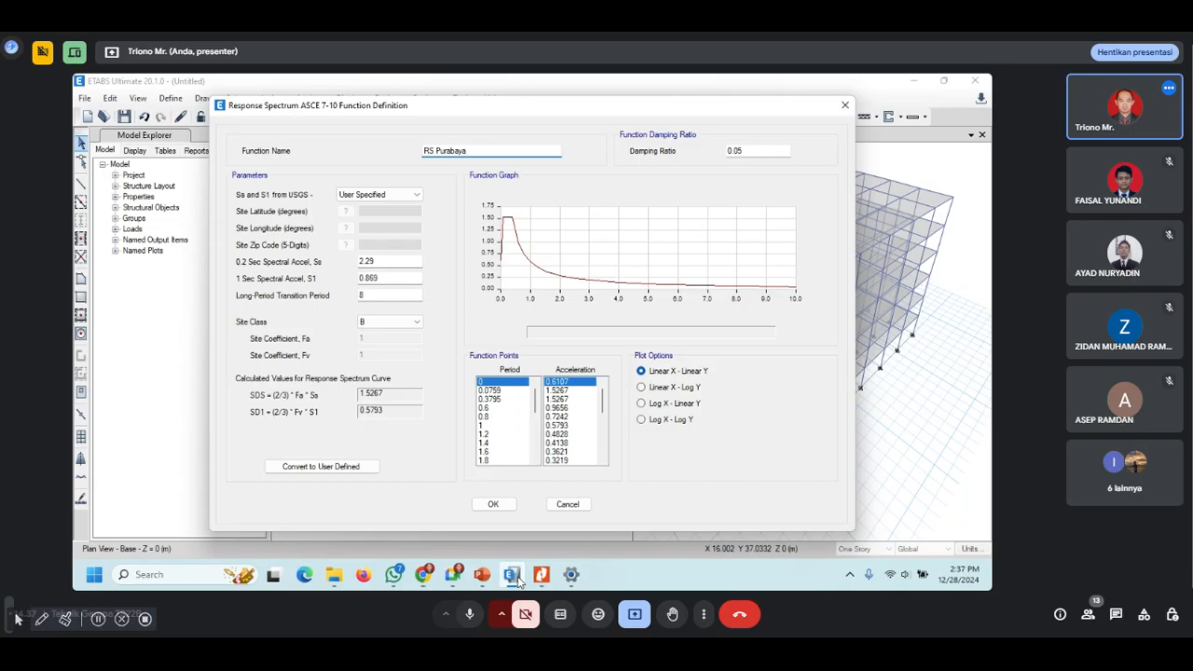
drag(380, 264, 347, 265)
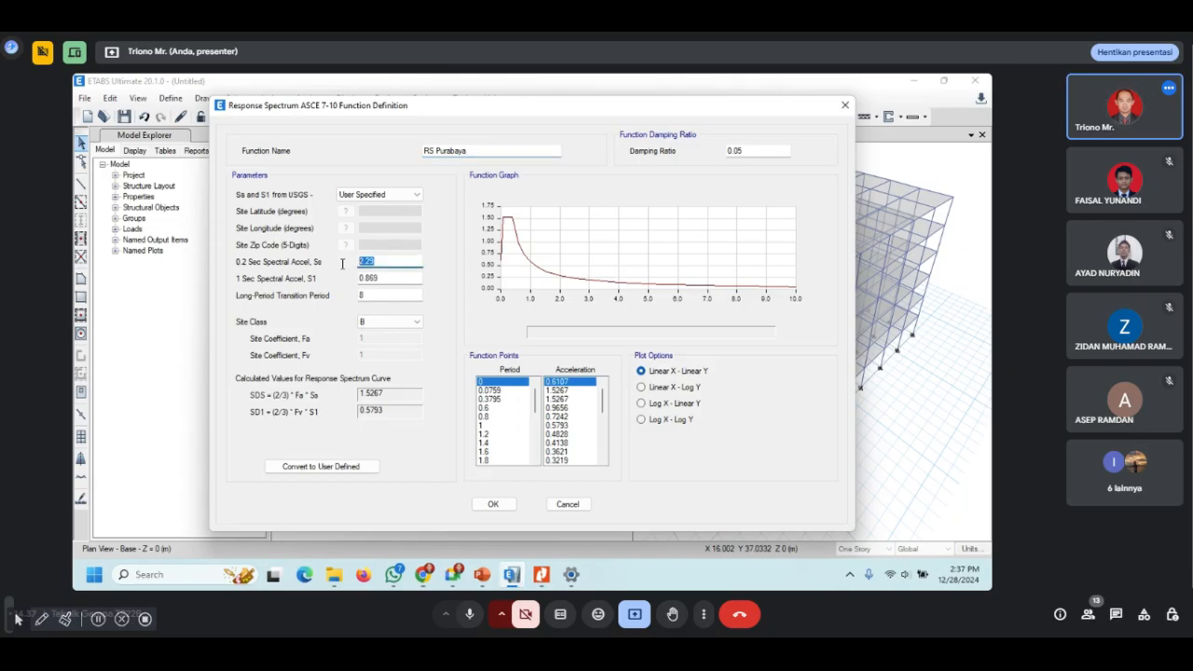
text(1.5)
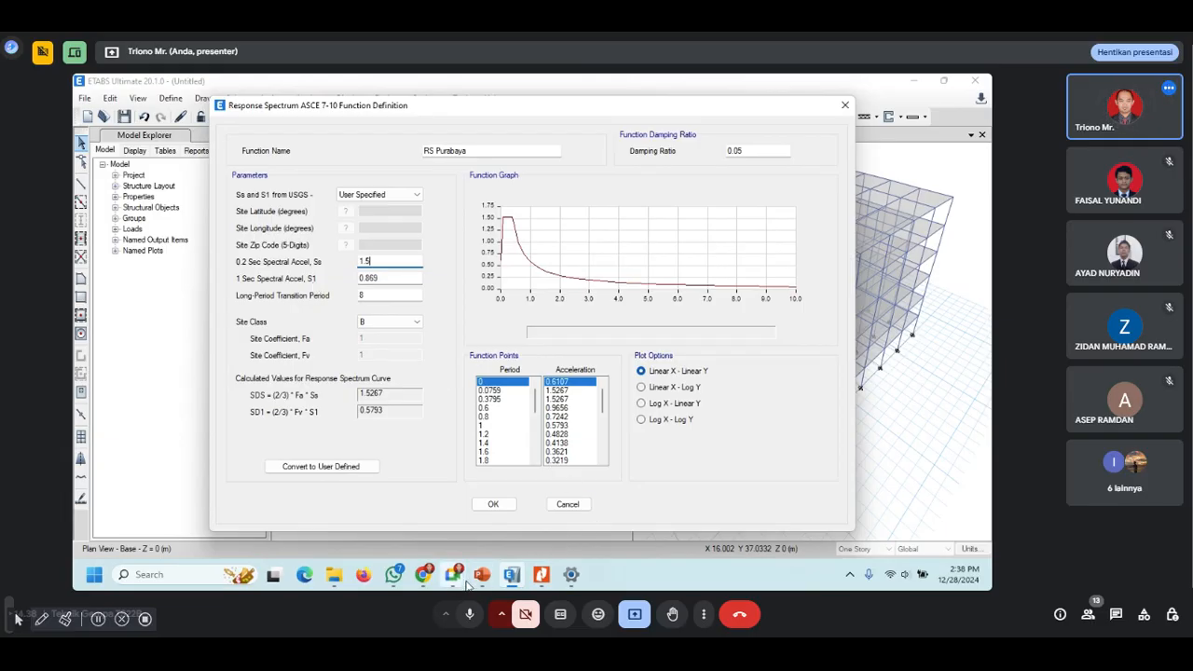
click(429, 578)
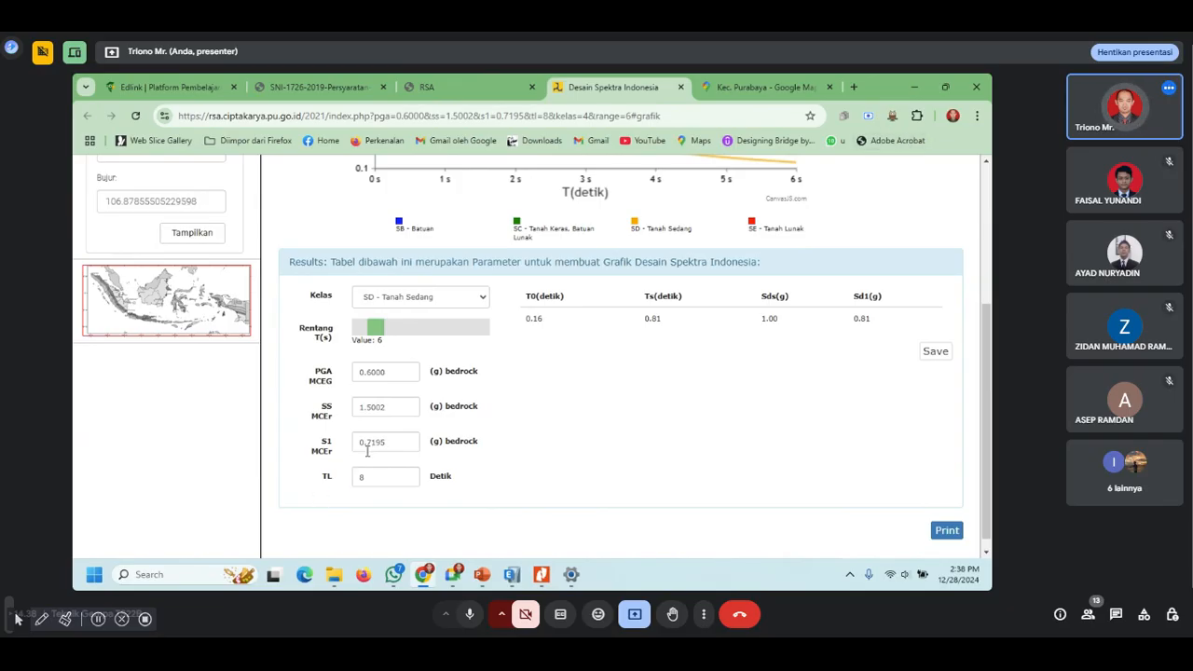
click(511, 575)
key(Tab)
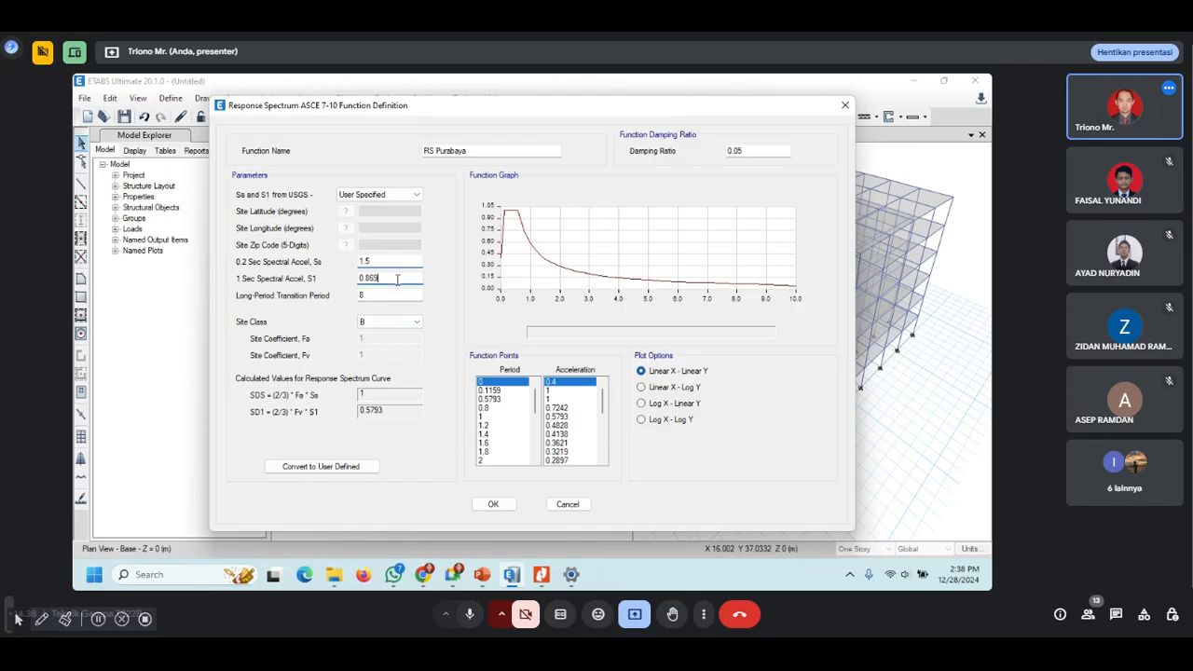
text(0.719)
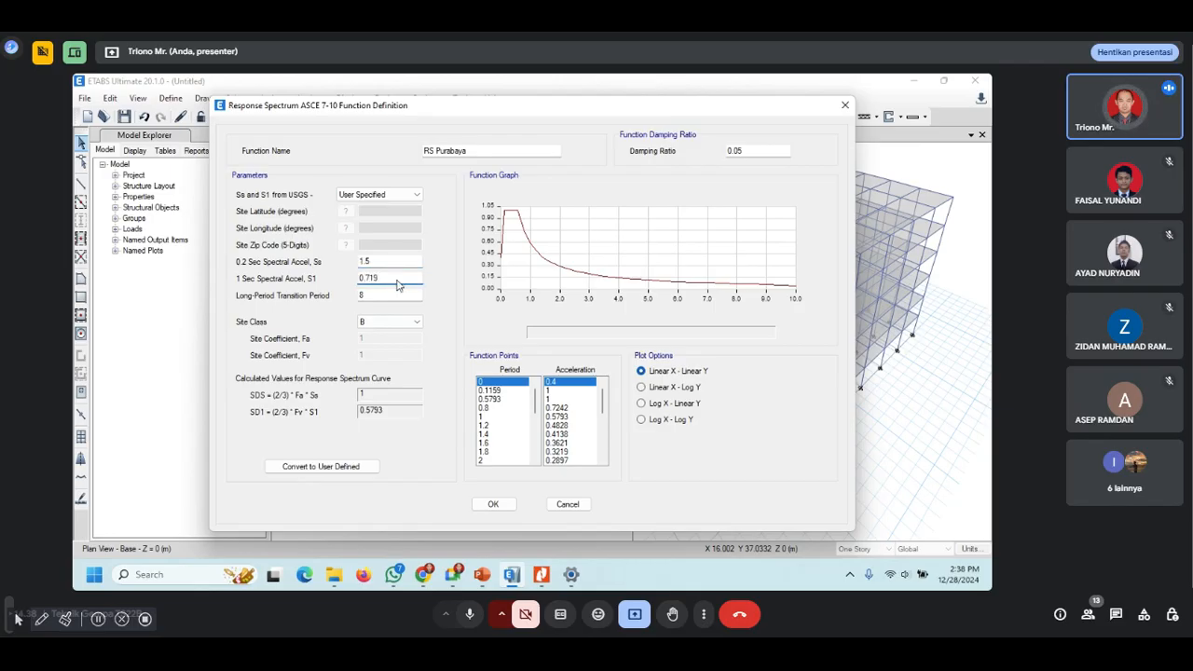
text(5)
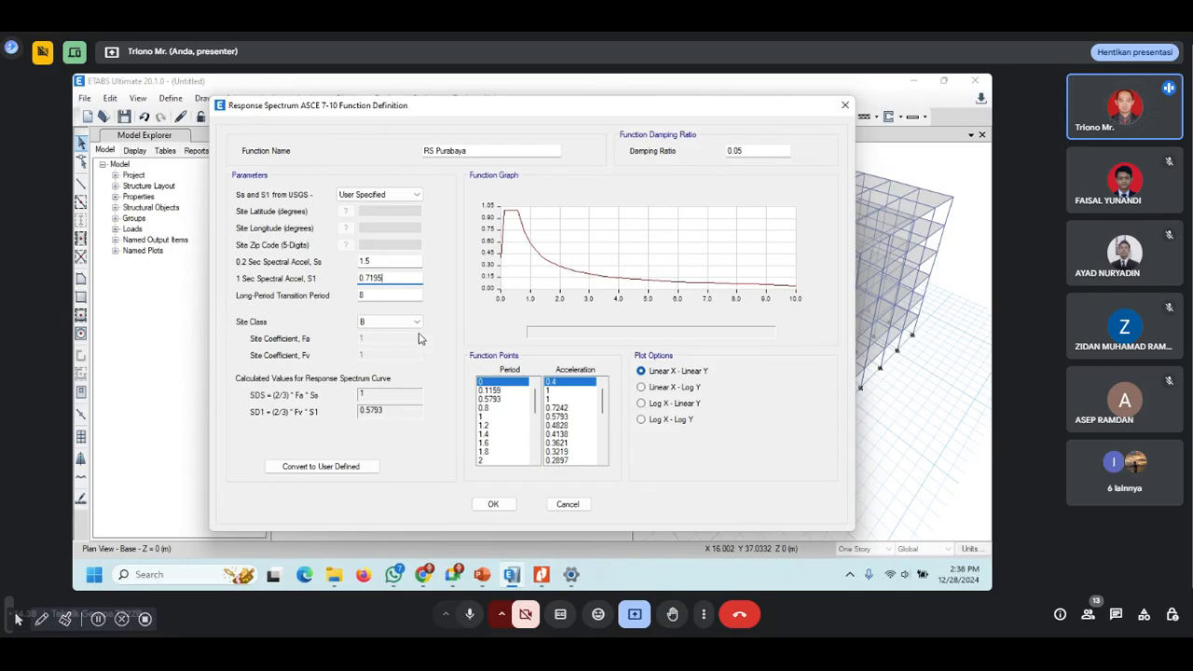
Step: Set the function's site class to D and save the RS Purabaya response spectrum definition
click(417, 321)
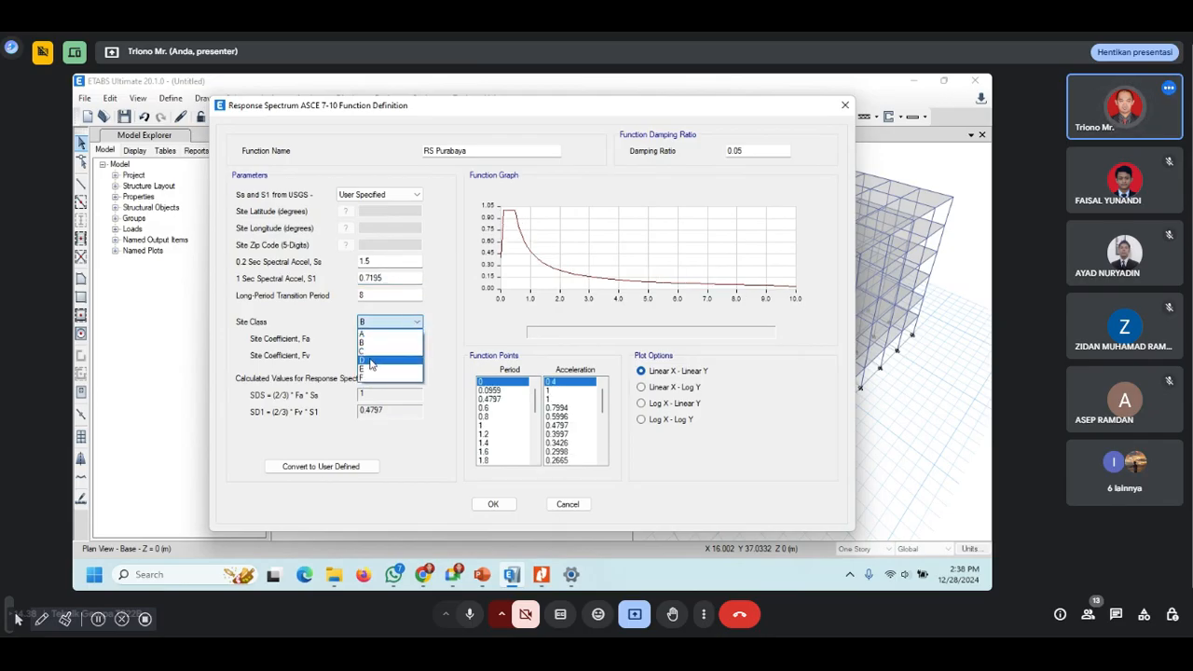
click(370, 362)
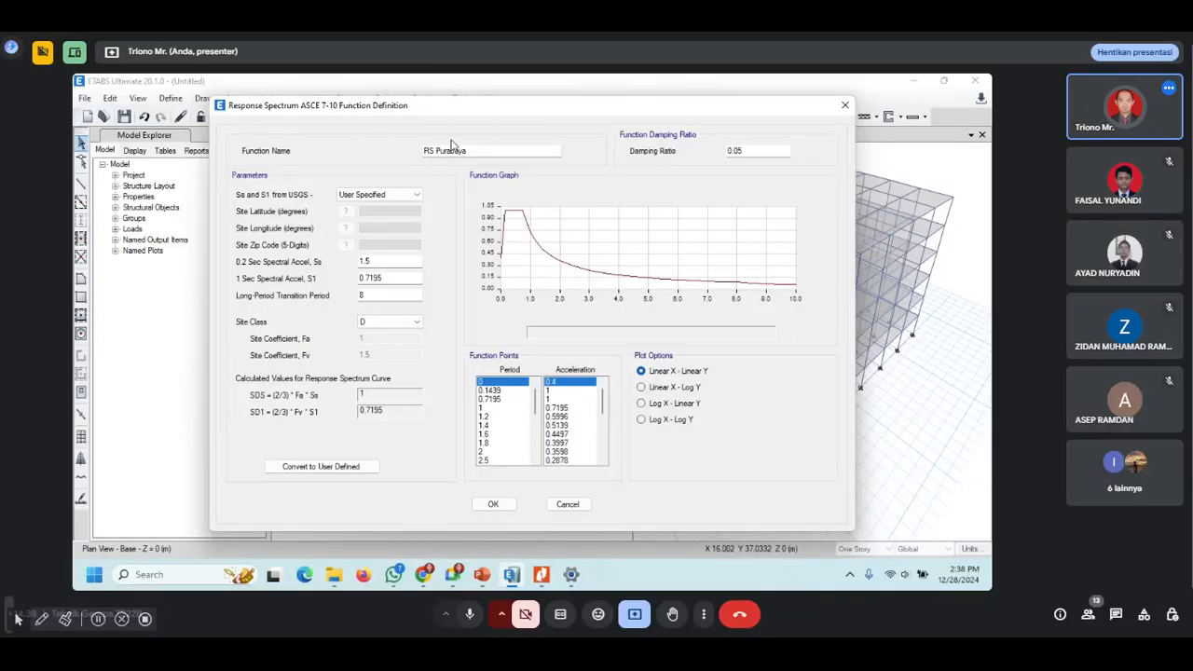
click(494, 505)
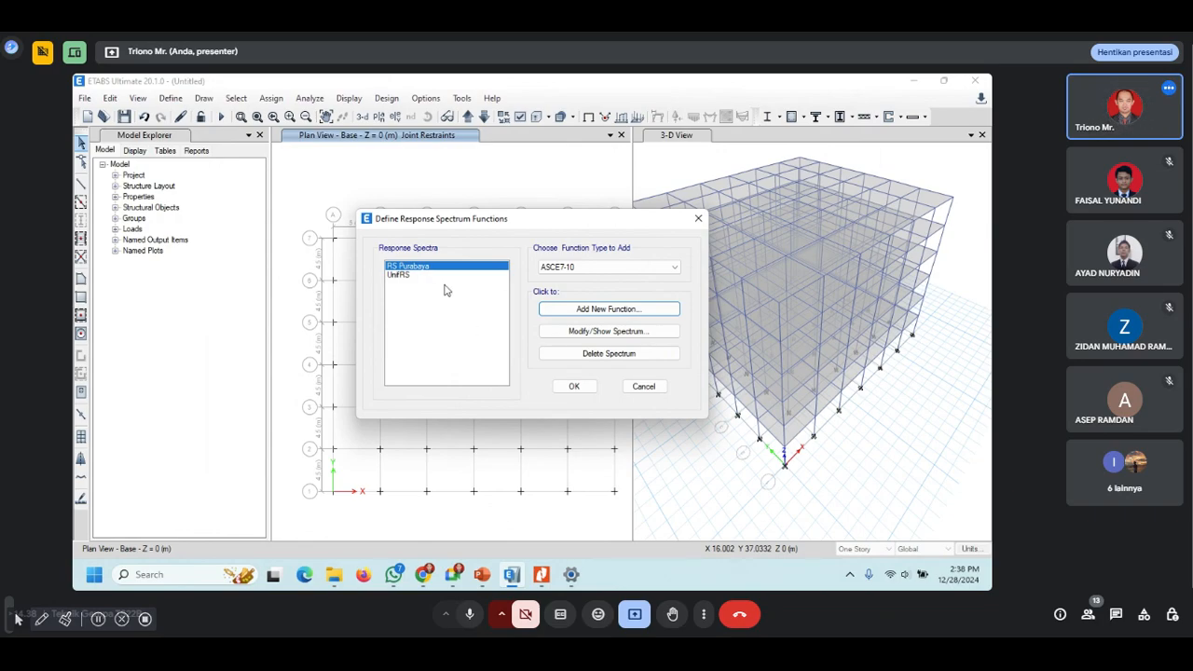
click(571, 386)
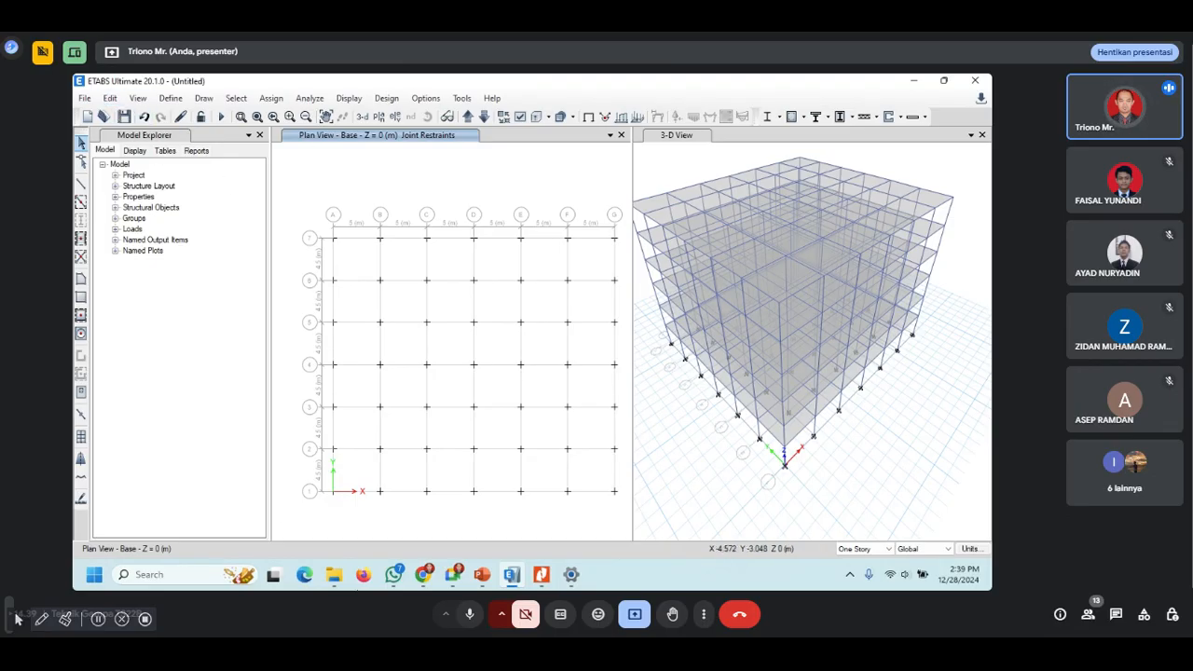
click(164, 99)
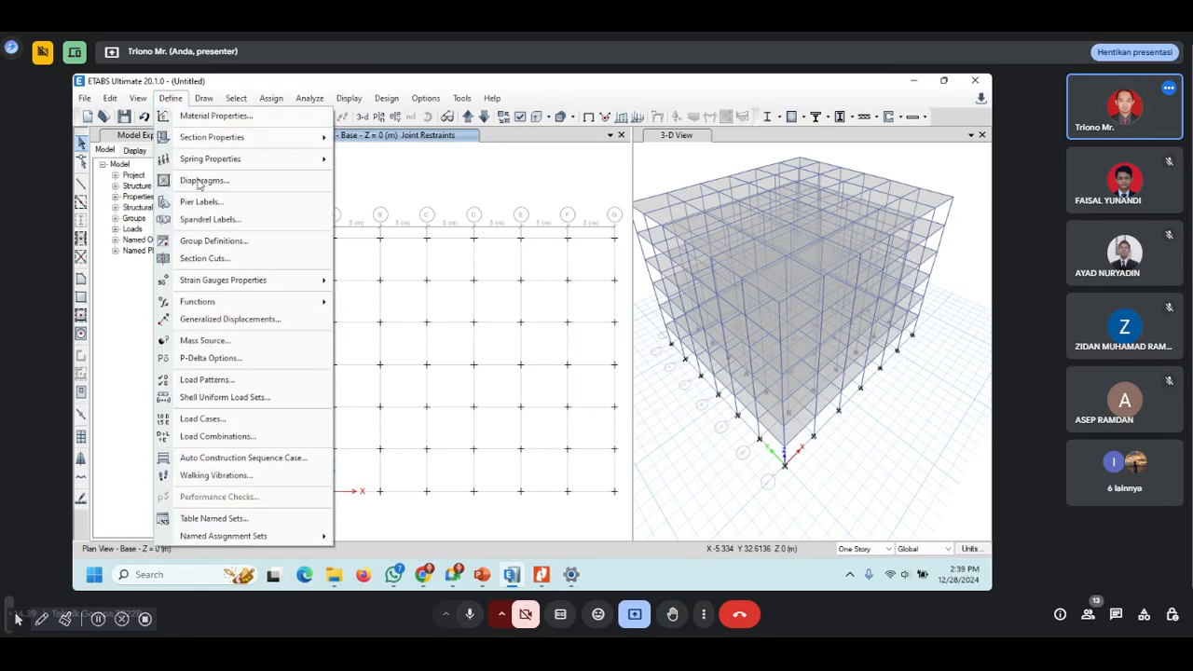
click(236, 424)
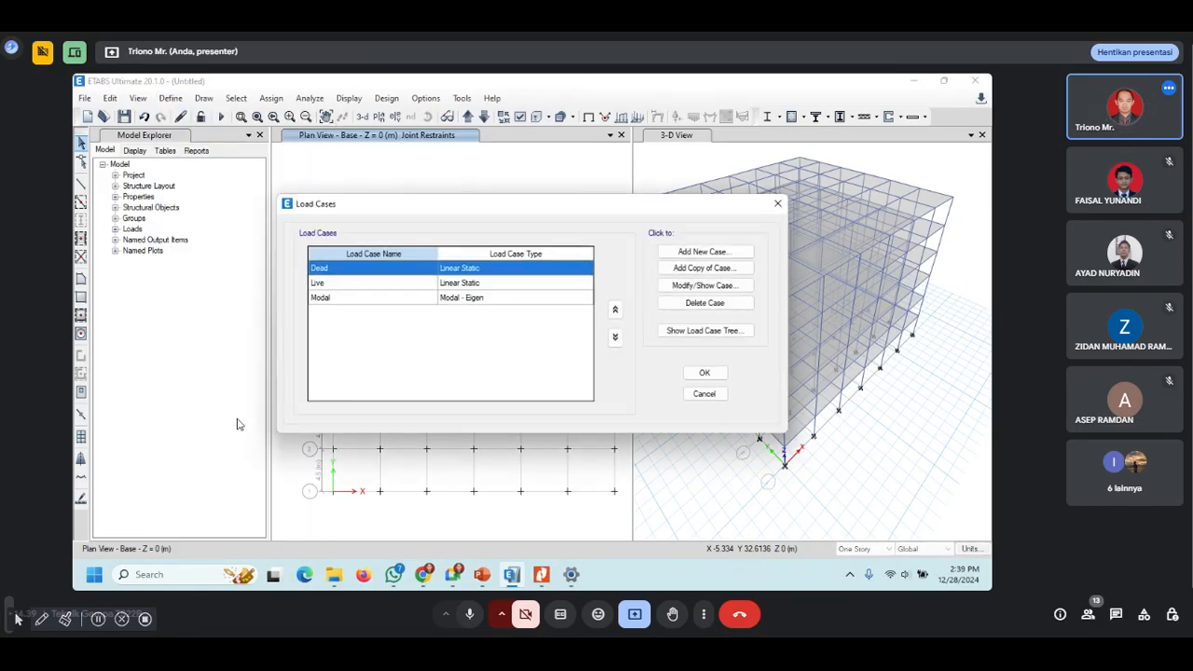
click(704, 393)
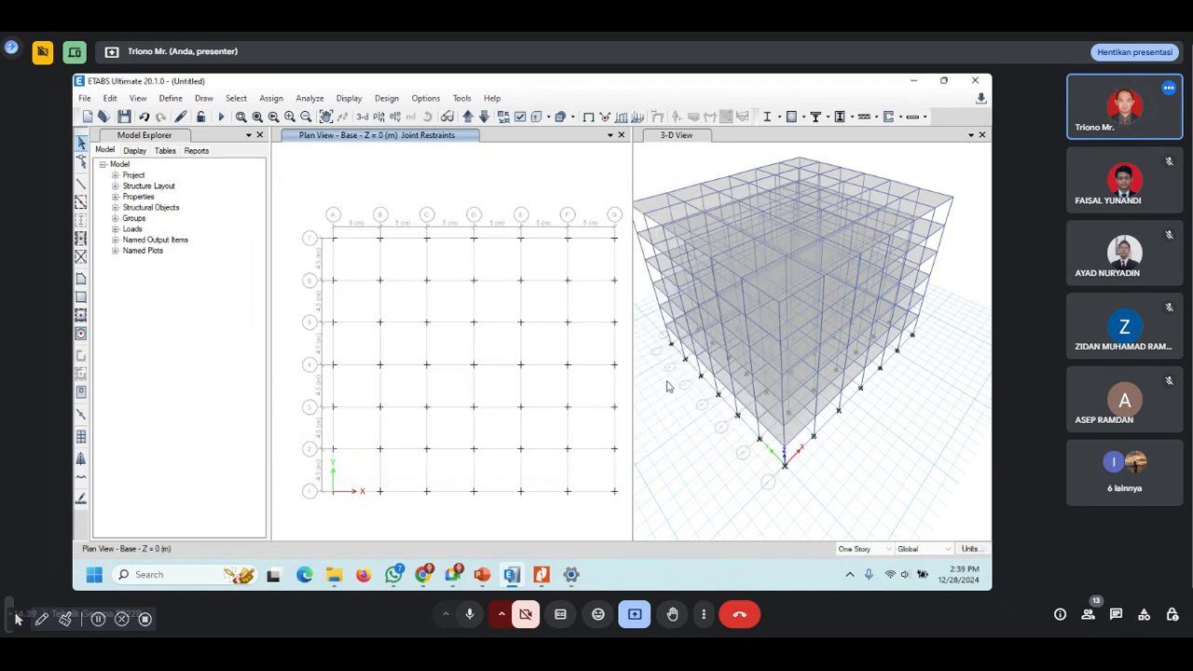
Step: Open the load pattern definitions and enter Static EQ X as the name for a new load pattern
click(171, 97)
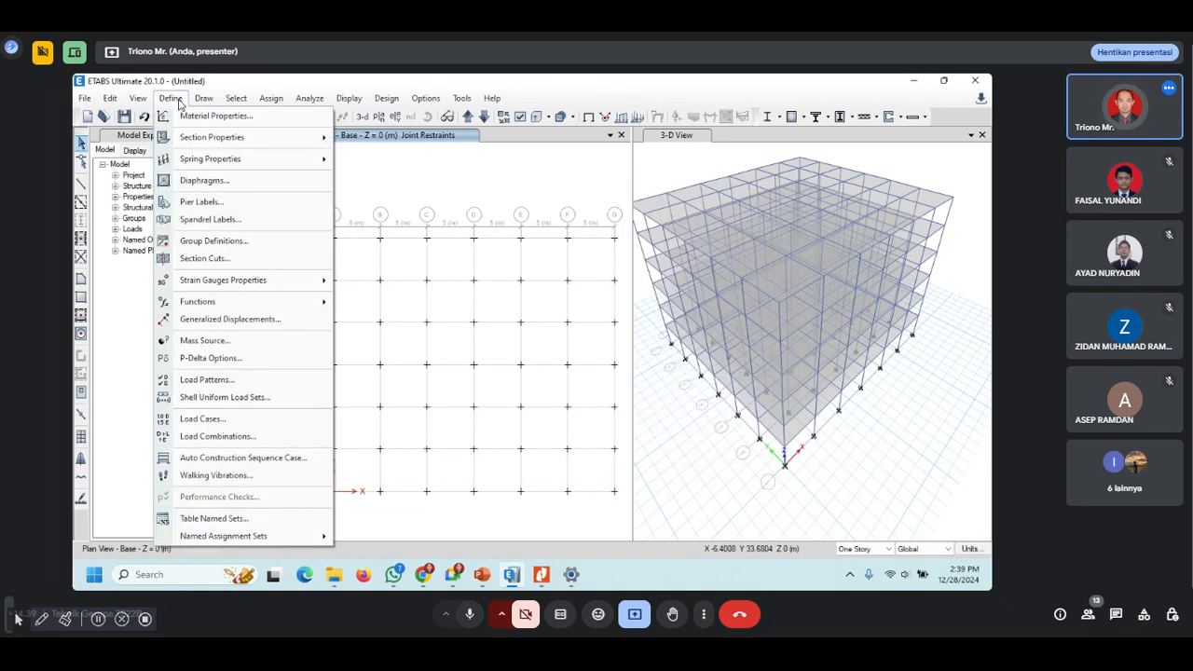
click(221, 380)
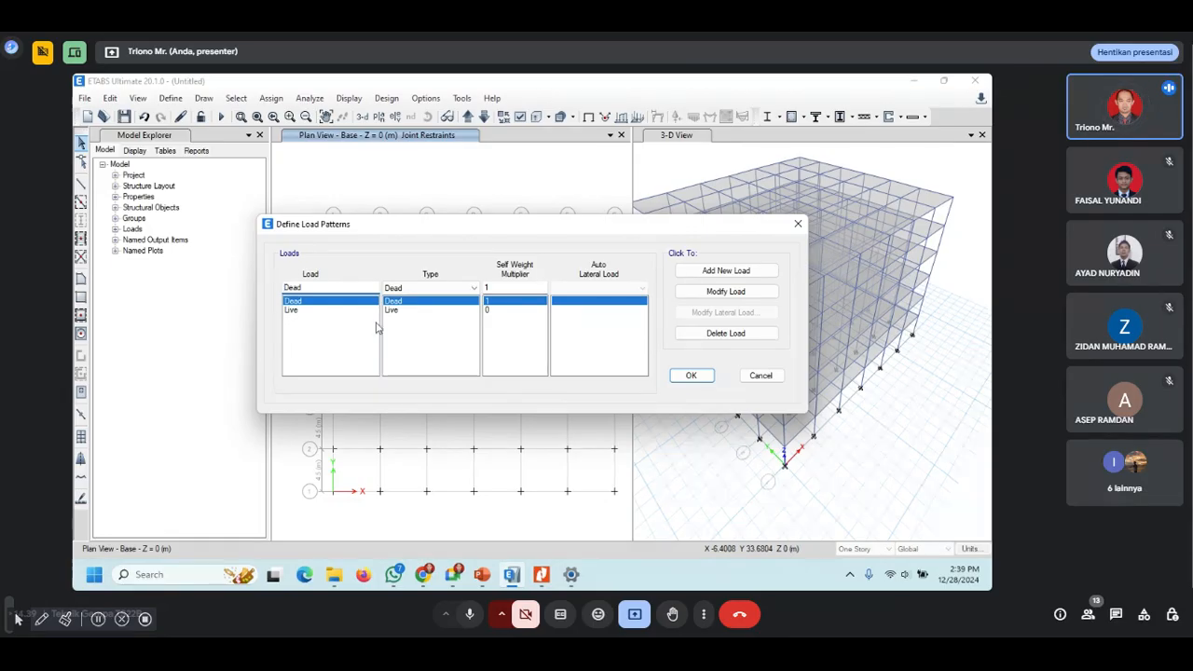
click(300, 312)
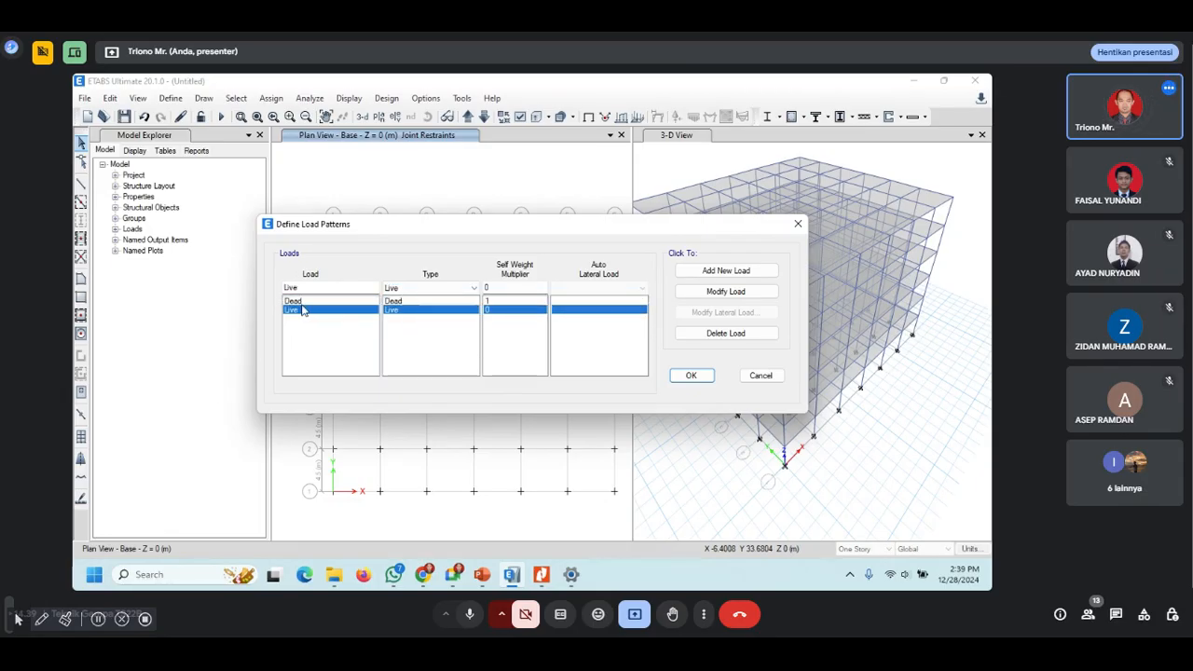
click(298, 315)
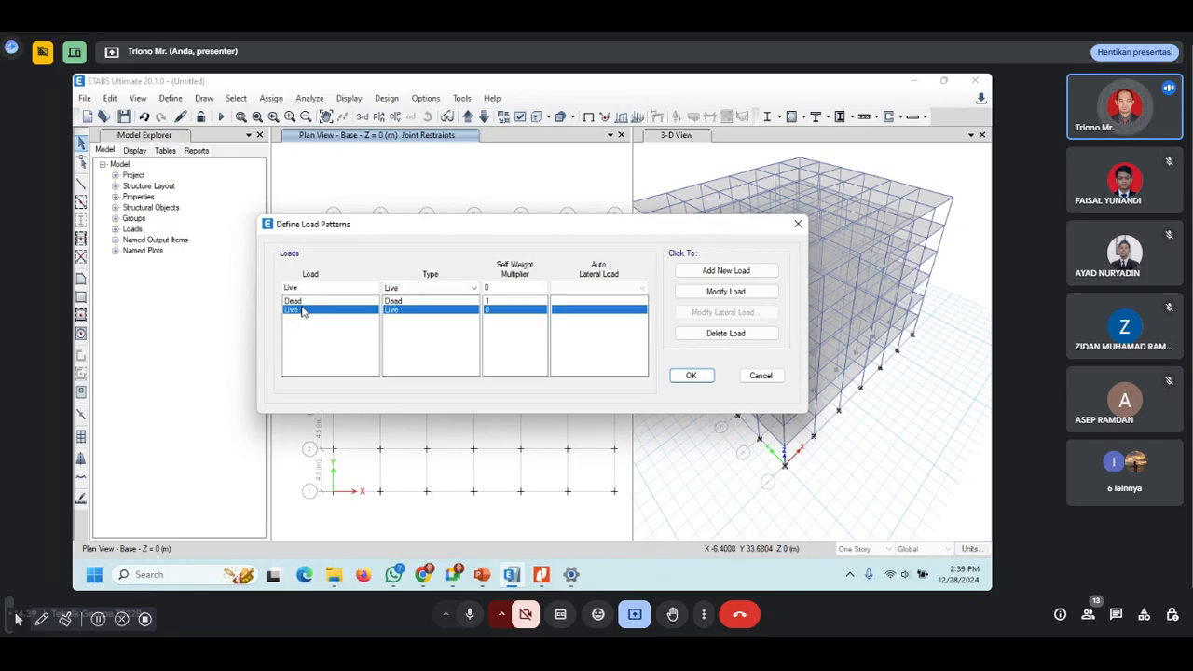
click(296, 301)
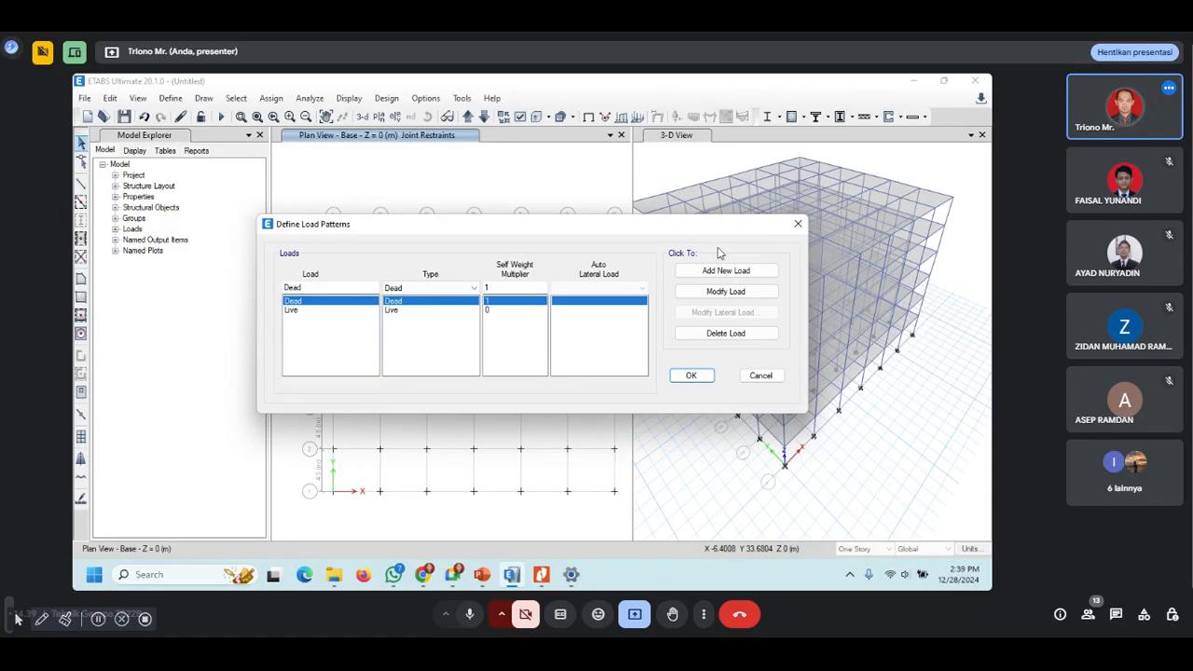
click(309, 288)
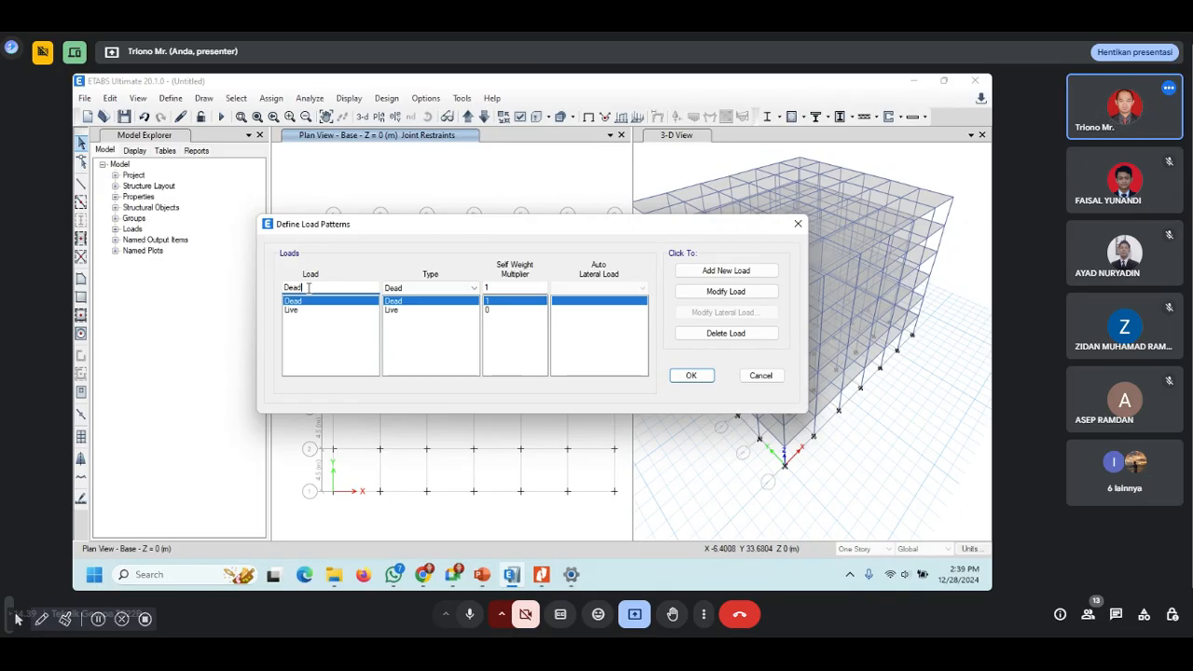
key(BackSpace)
key(BackSpace)
key(BackSpace)
key(BackSpace)
text(Static EQ X)
Step: Add Static EQ X as a Seismic load pattern with ASCE 7-16 as its auto lateral load
click(475, 291)
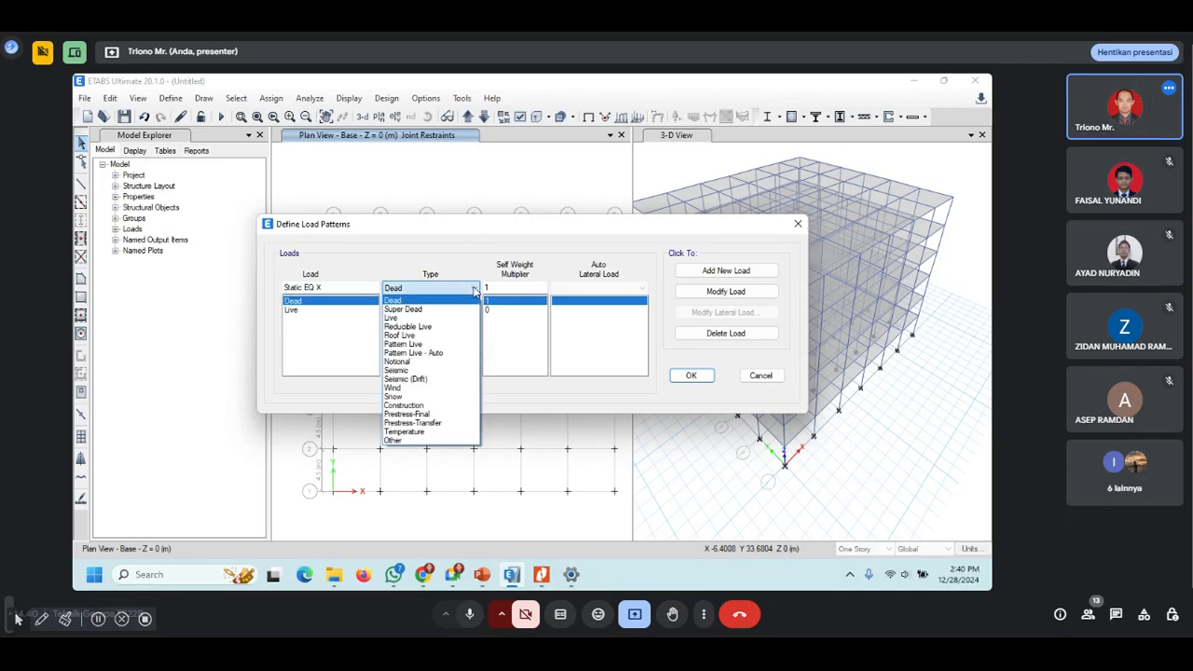
click(425, 371)
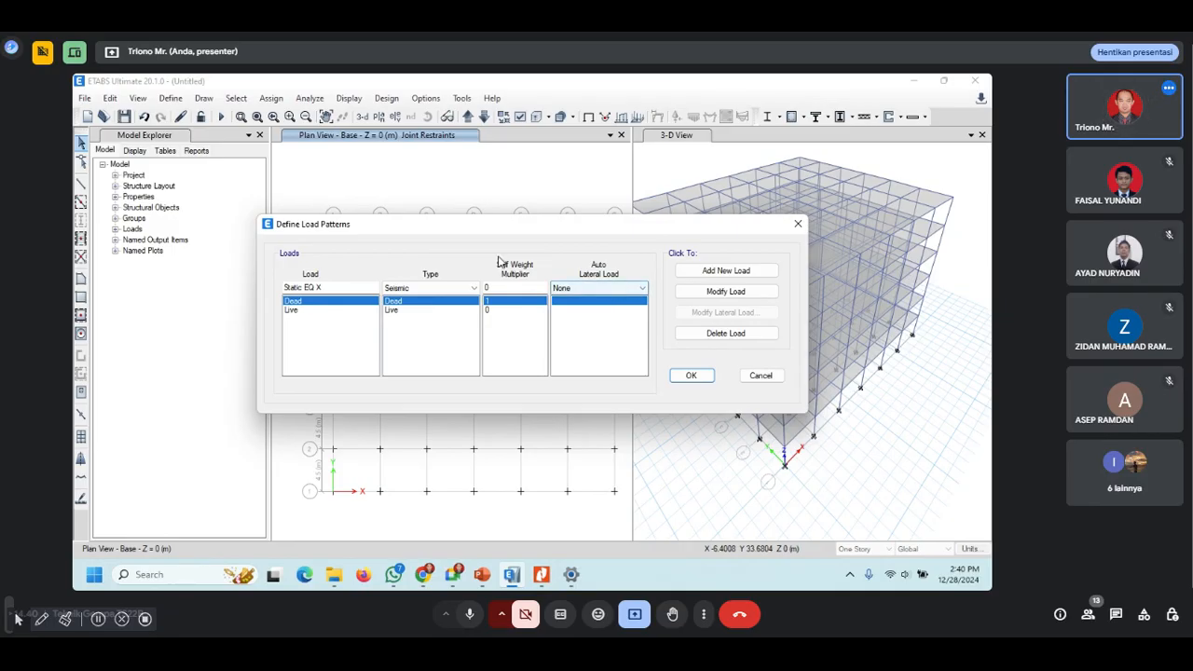
click(628, 290)
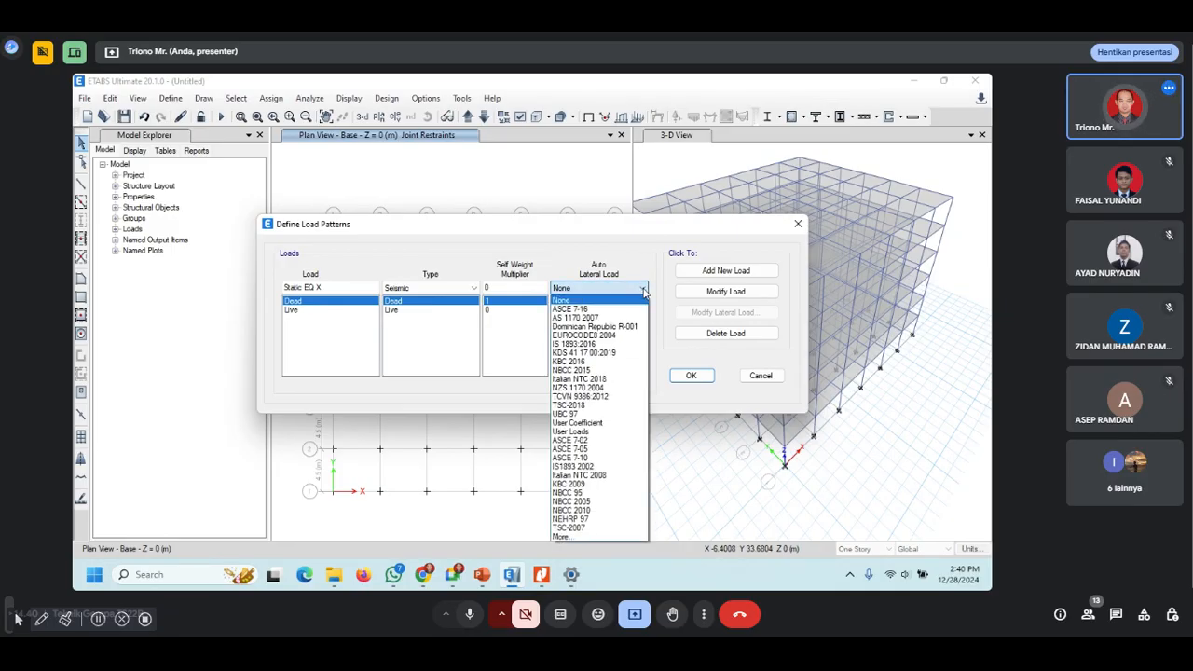
click(589, 310)
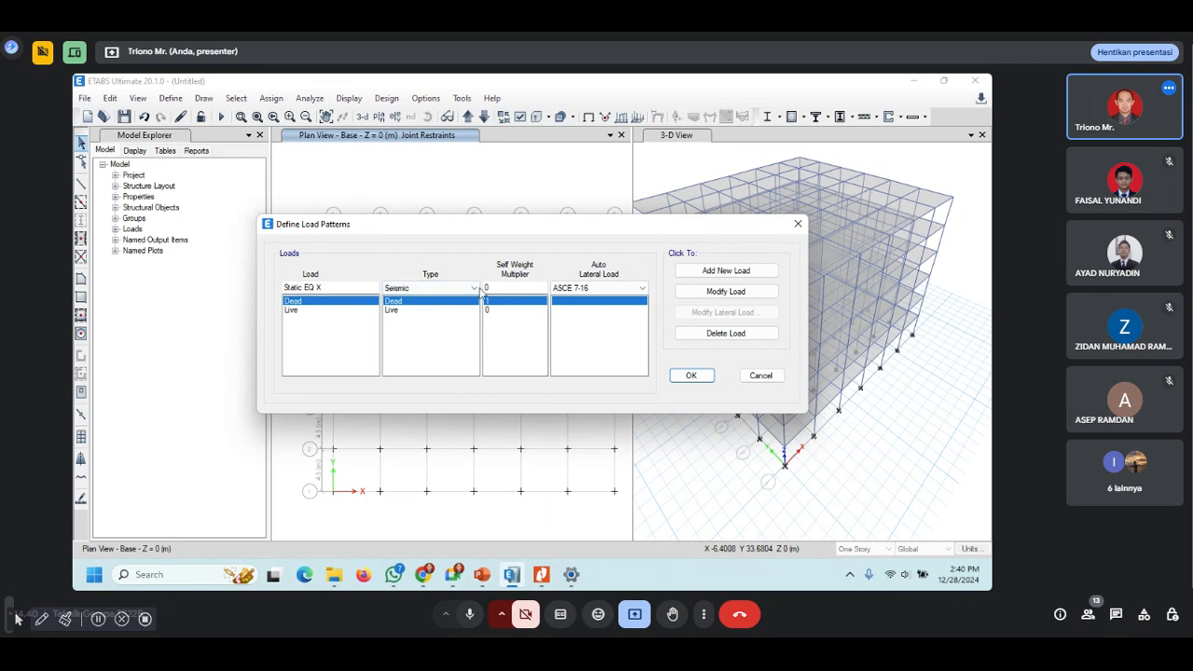
click(727, 271)
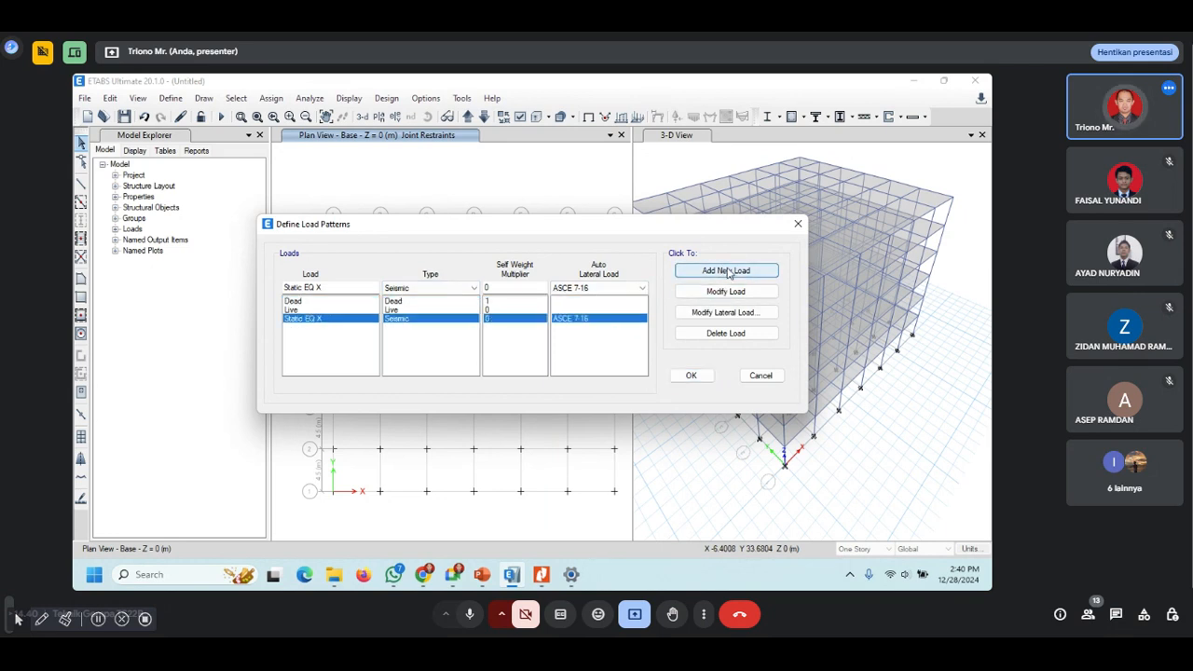
Step: Open the lateral load settings of Static EQ X and exclude Y Dir, Y Dir + Eccentricity and Y Dir - Eccentricity, keeping only the X directions
click(328, 344)
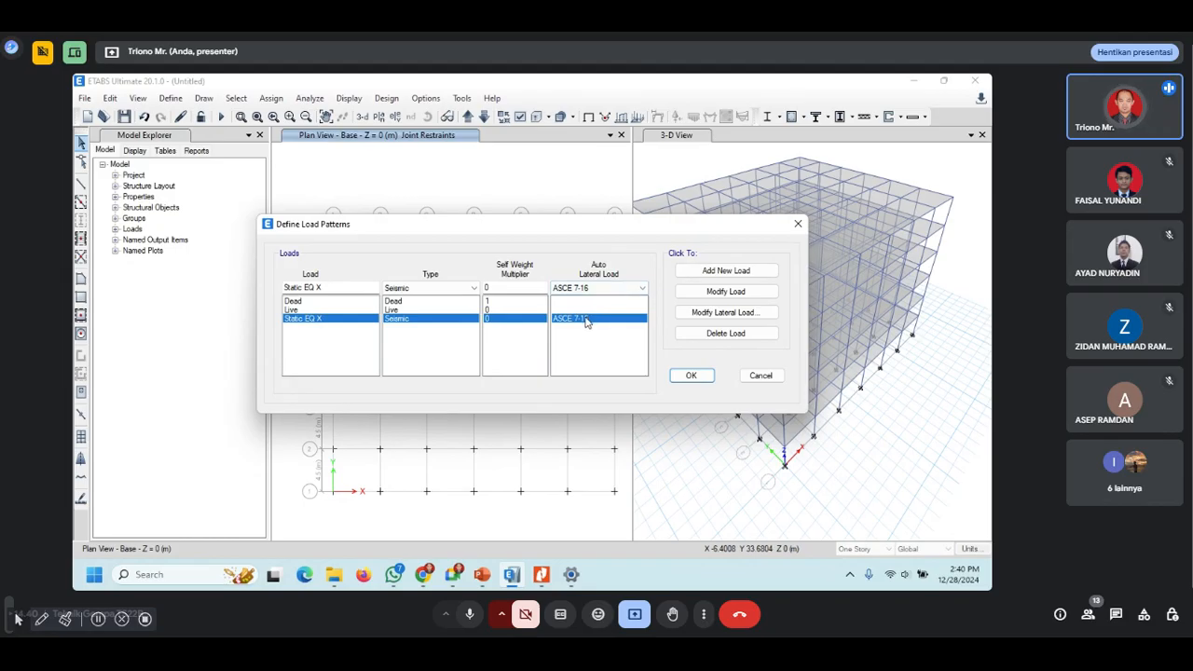
click(735, 317)
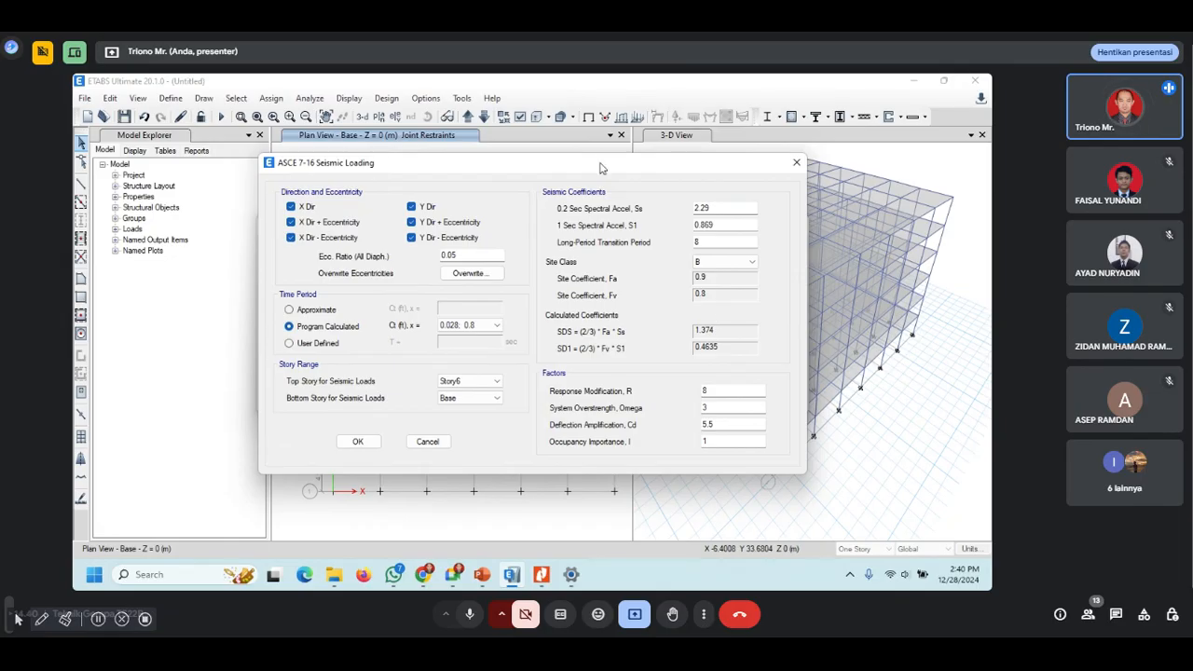
drag(601, 167, 845, 160)
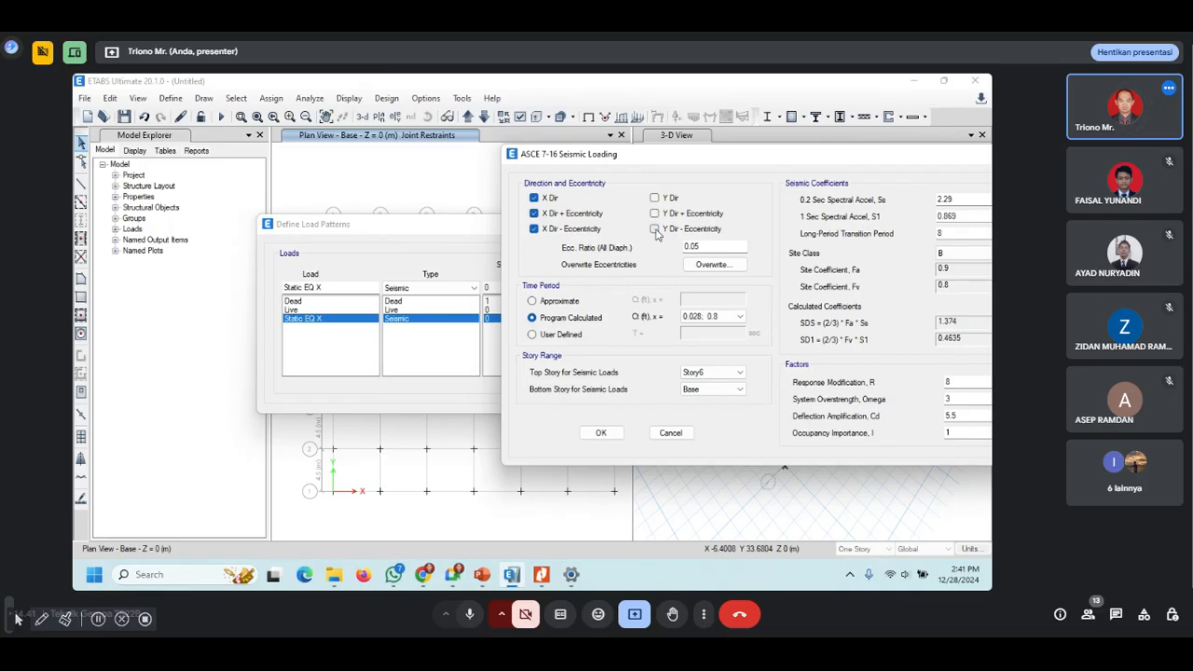
drag(764, 161, 507, 164)
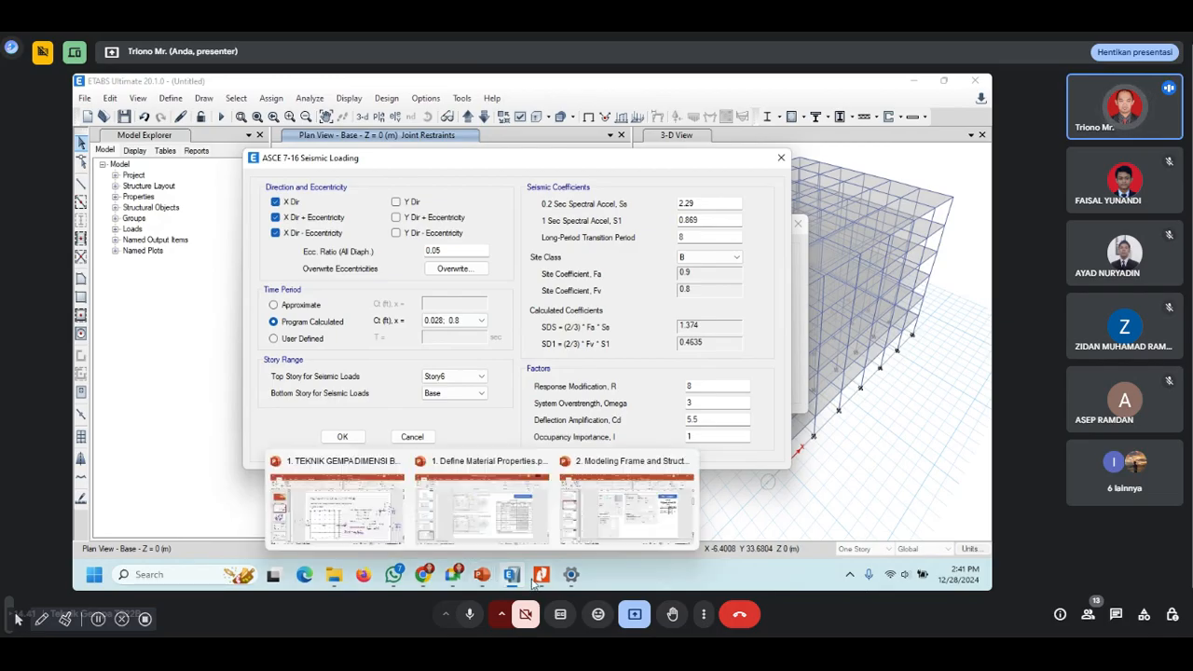
Step: Switch to Nitro Pro and look up Tabel 18 with the approximate period parameters Ct and x in the SNI 1726:2019 PDF
click(544, 576)
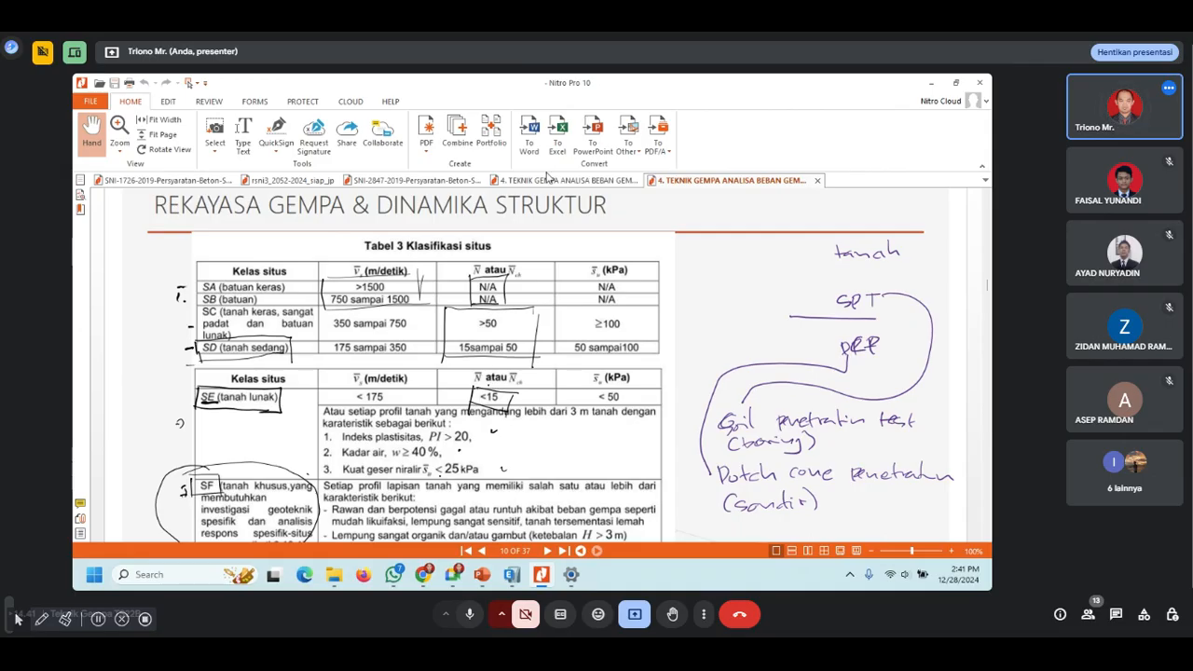
click(123, 181)
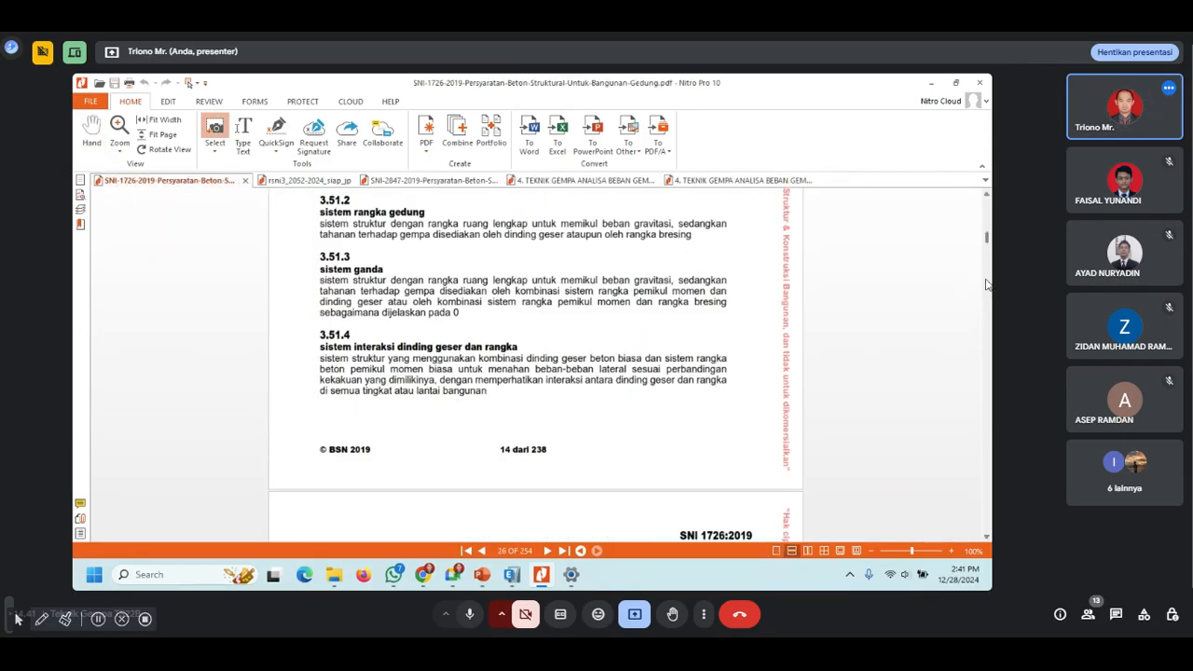
drag(988, 240, 989, 295)
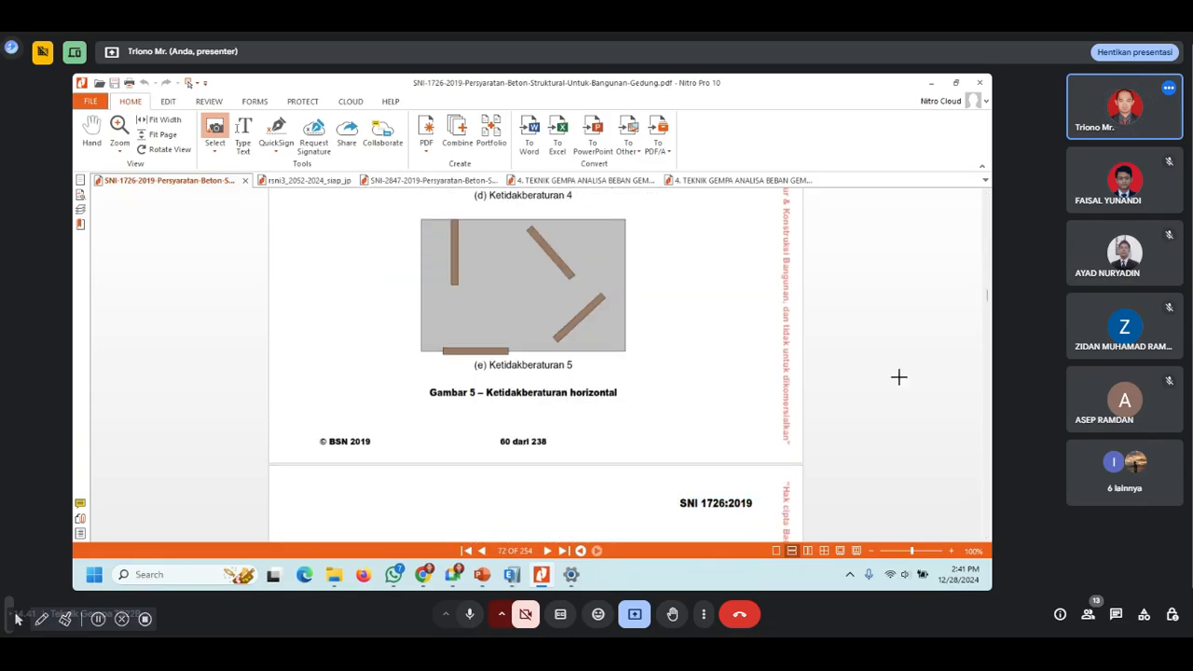
scroll(899, 377, down, 3)
scroll(898, 376, down, 3)
scroll(898, 377, down, 10)
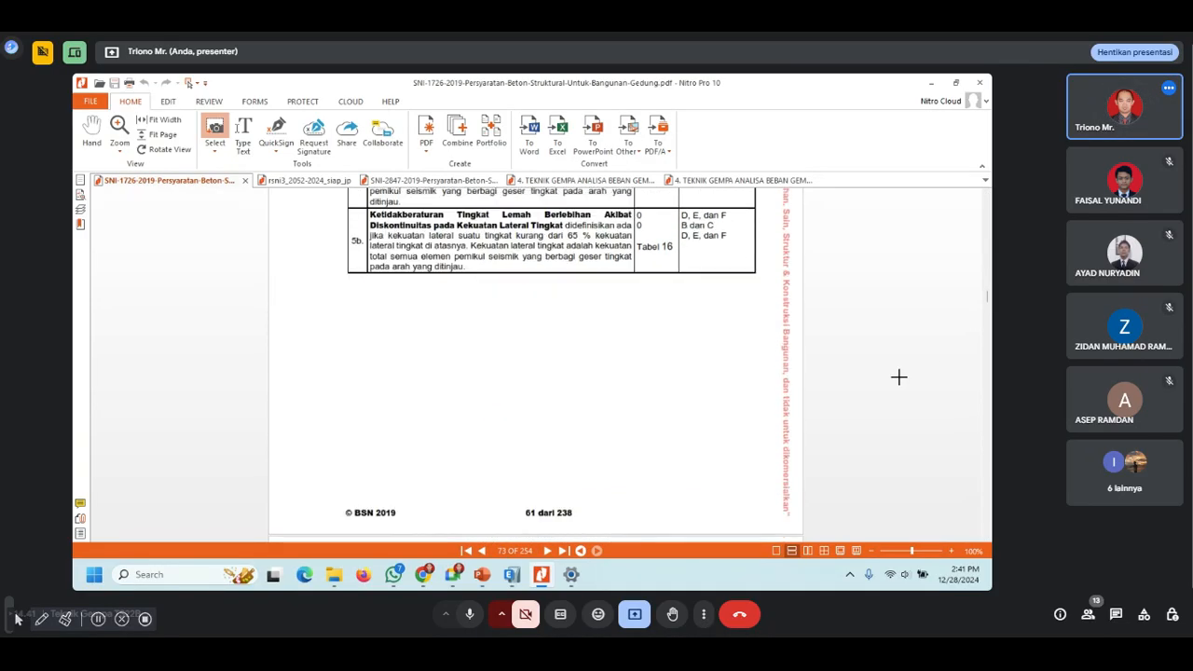
scroll(899, 377, down, 6)
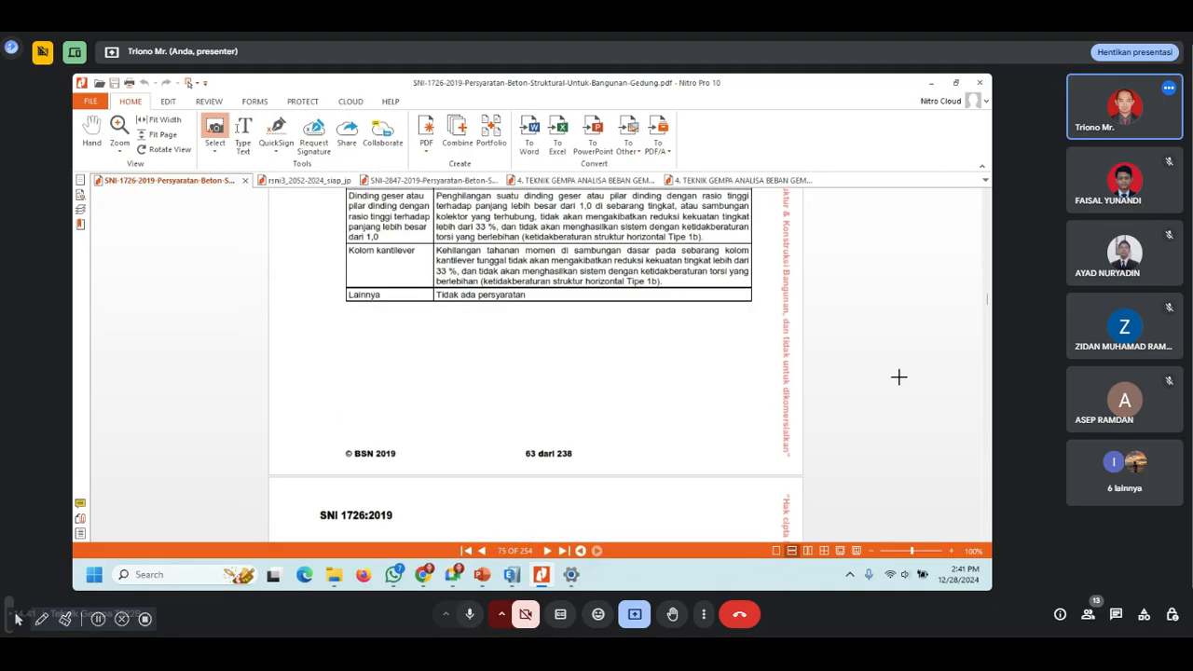
scroll(898, 377, down, 3)
scroll(899, 376, up, 4)
scroll(898, 377, down, 5)
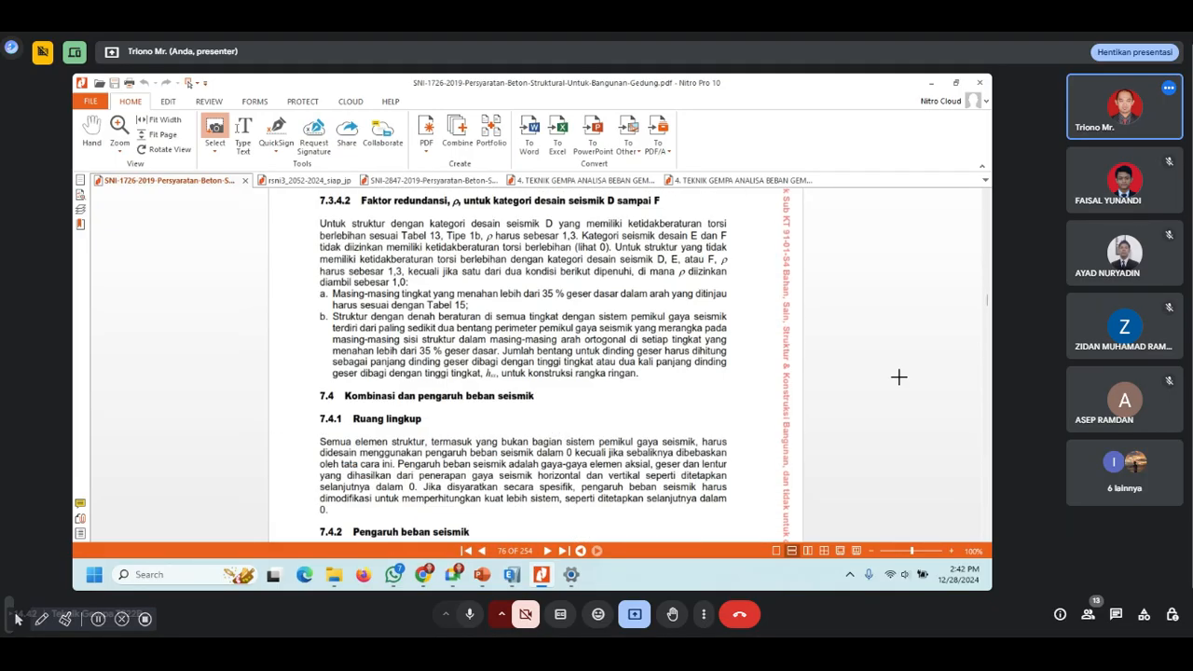
scroll(899, 376, down, 6)
scroll(898, 377, down, 15)
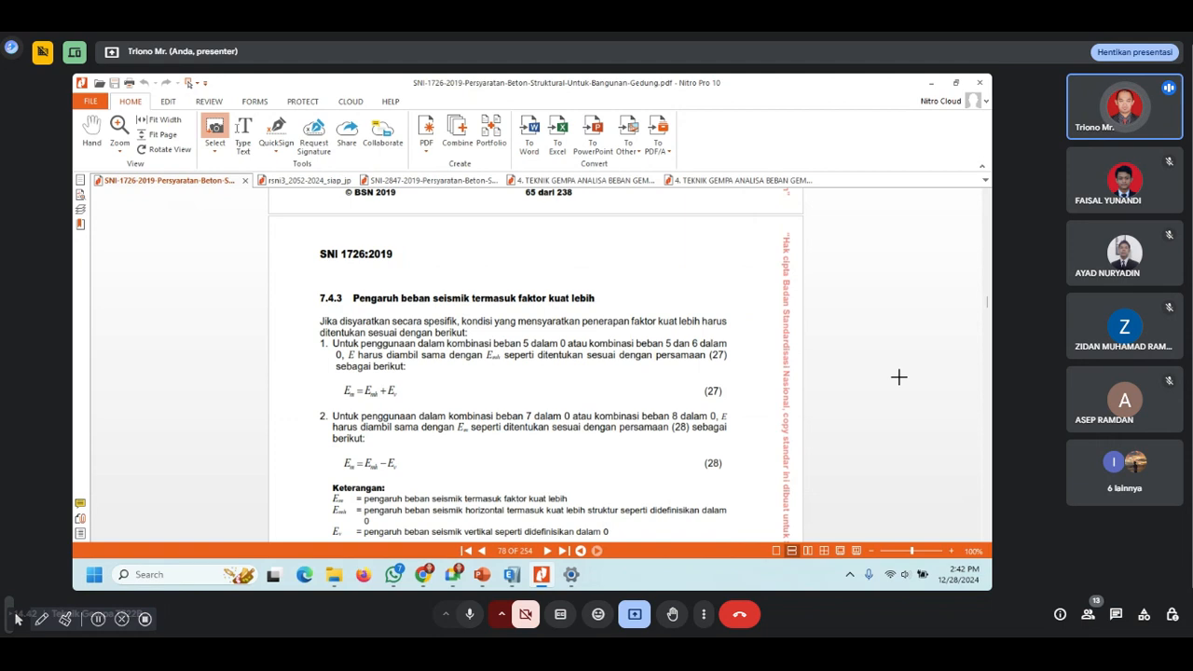
scroll(899, 377, down, 15)
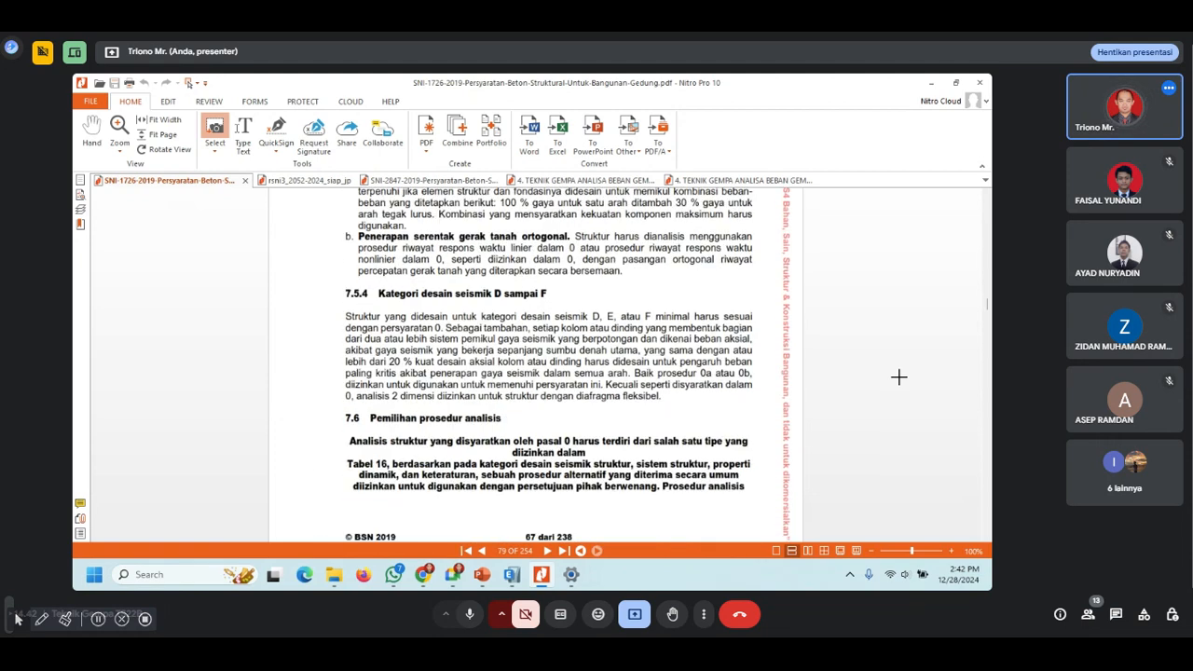
scroll(898, 377, up, 3)
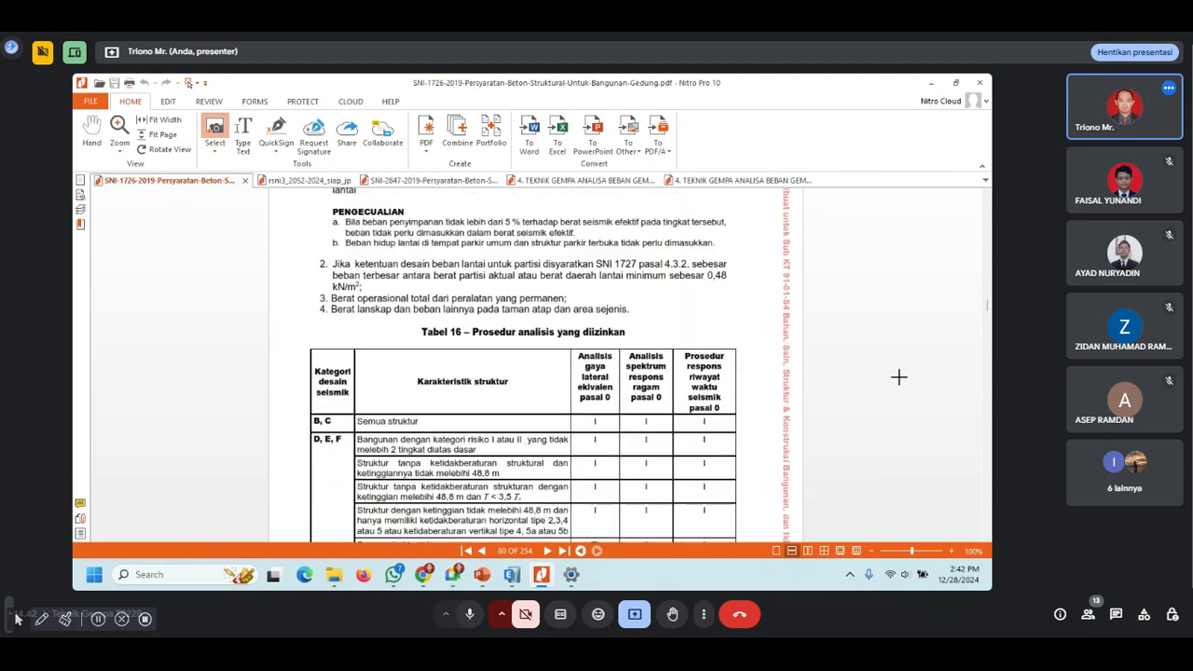
scroll(898, 377, down, 4)
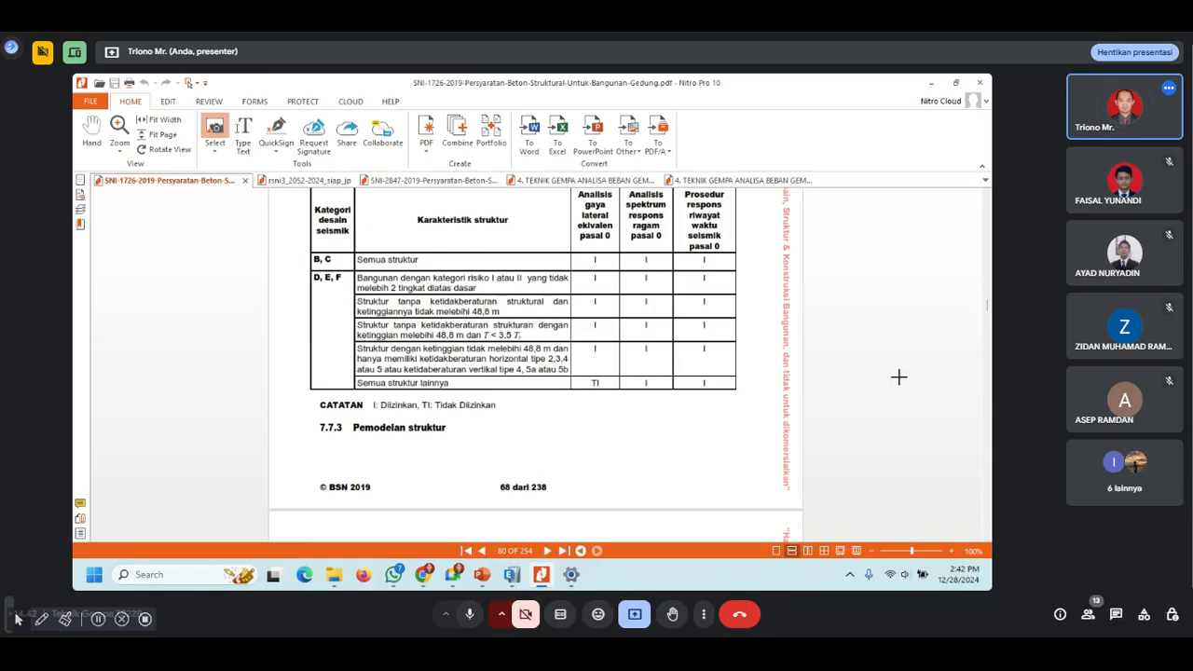
scroll(899, 377, down, 6)
scroll(898, 377, down, 20)
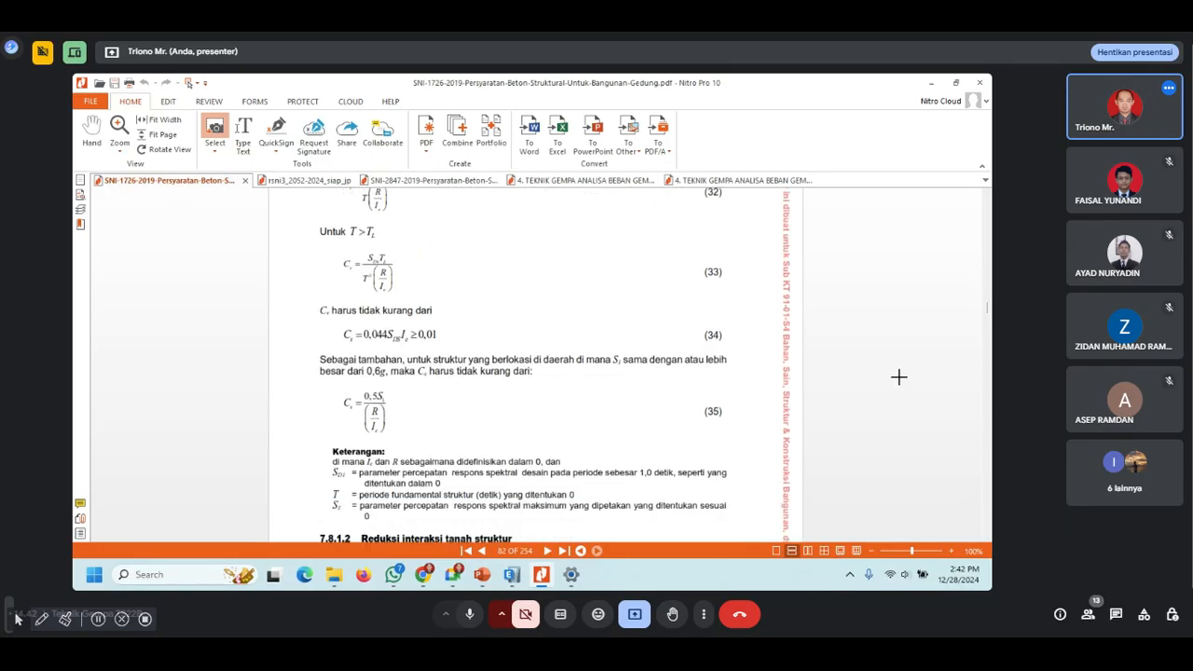
scroll(898, 376, down, 13)
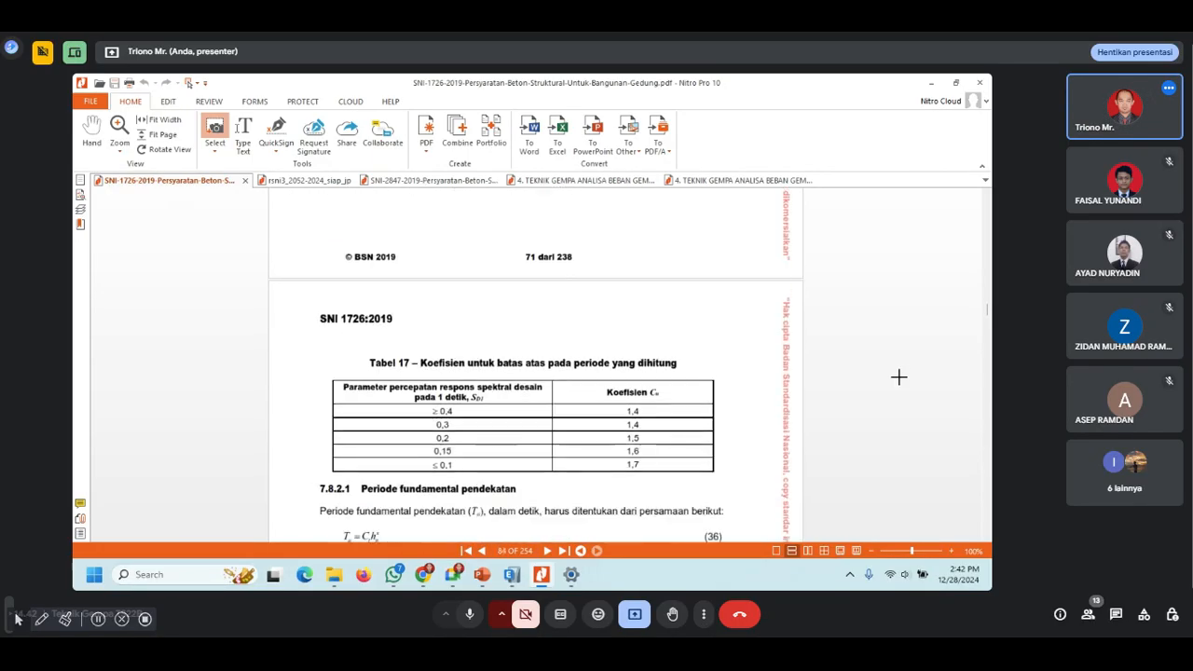
scroll(899, 377, up, 3)
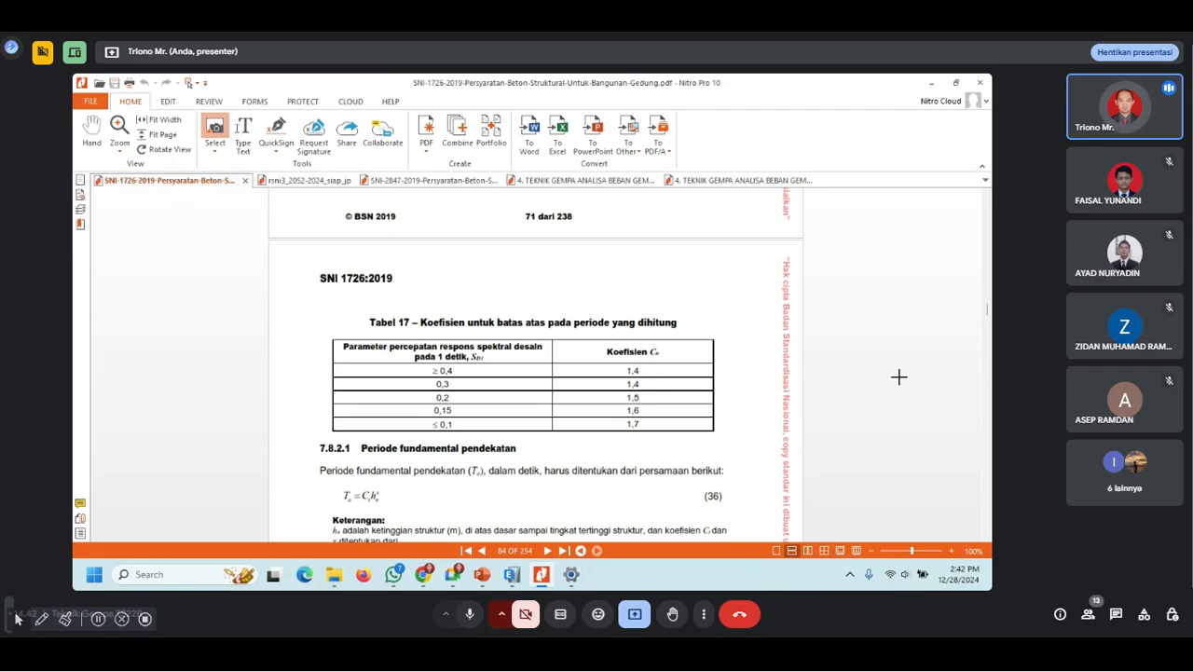
scroll(899, 376, down, 6)
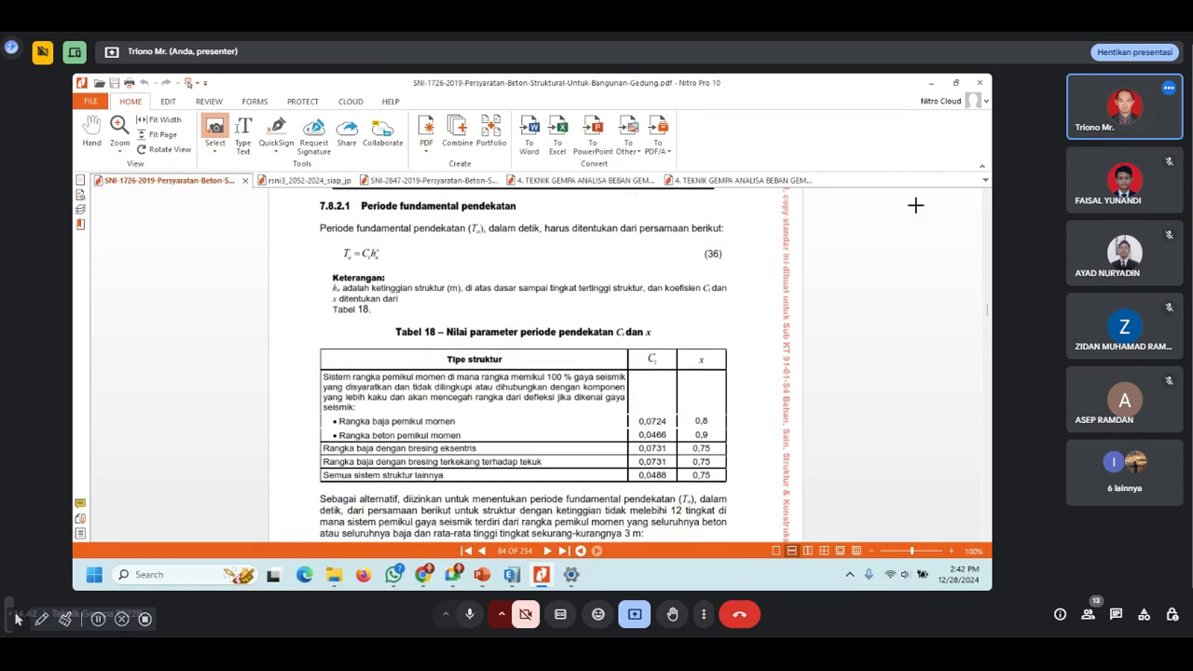
Step: Shrink the PDF window and place it beside the seismic loading settings, with the Ct and x columns of Tabel 18 in view
click(958, 83)
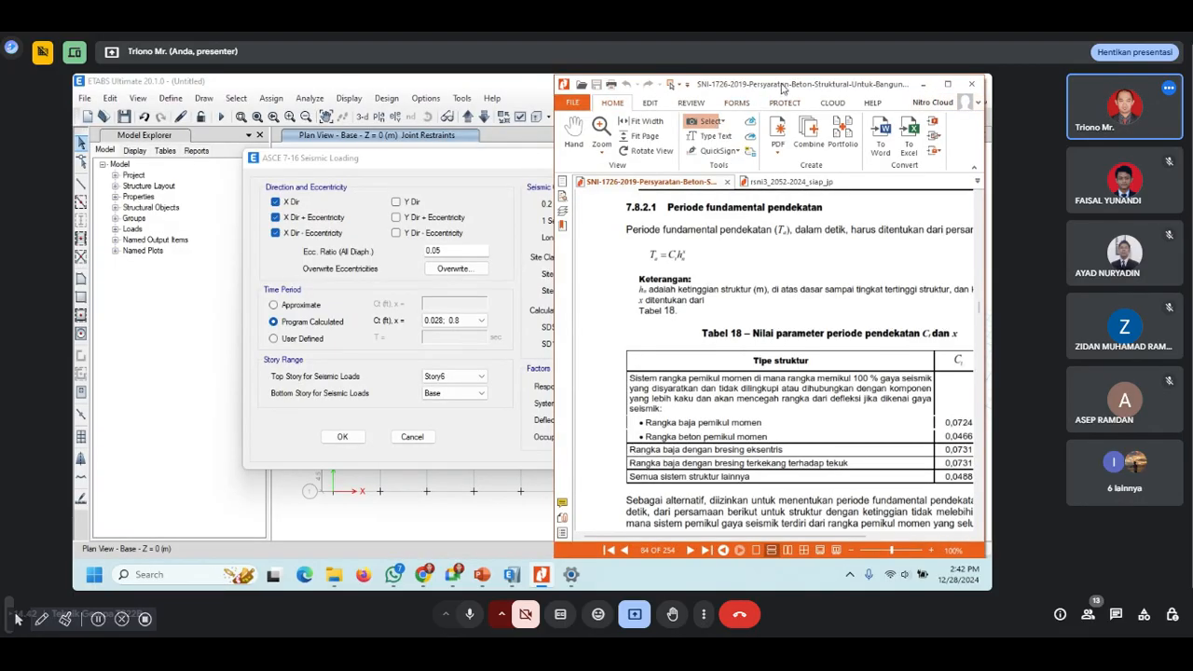
drag(781, 86, 670, 87)
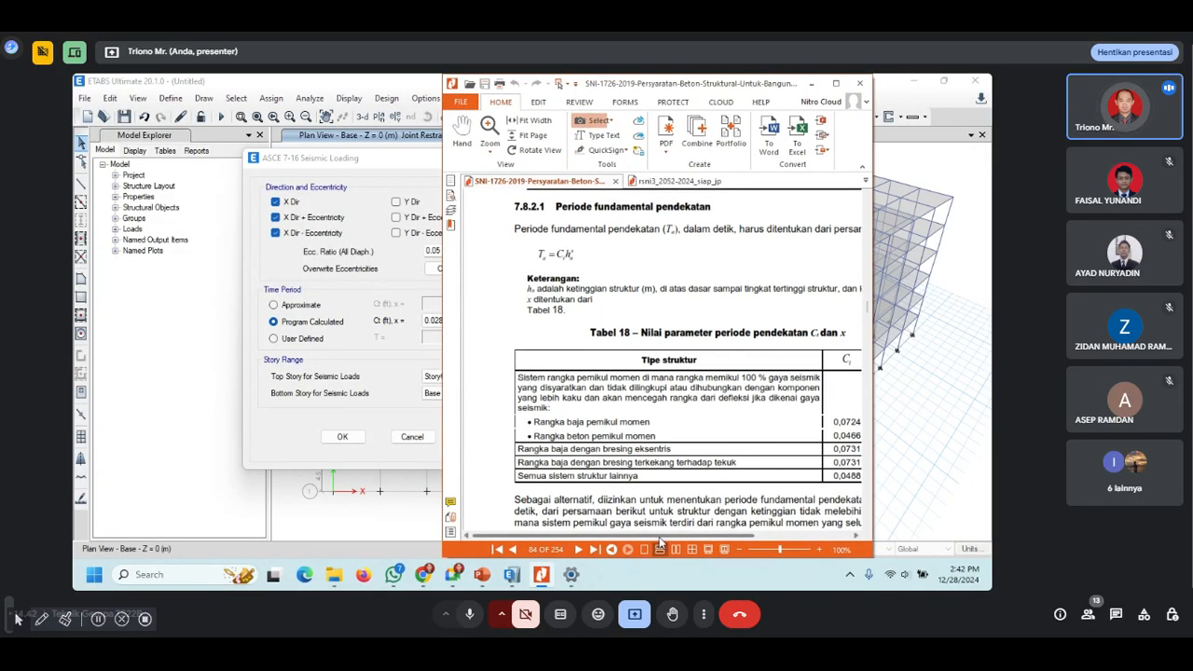
drag(659, 539, 704, 536)
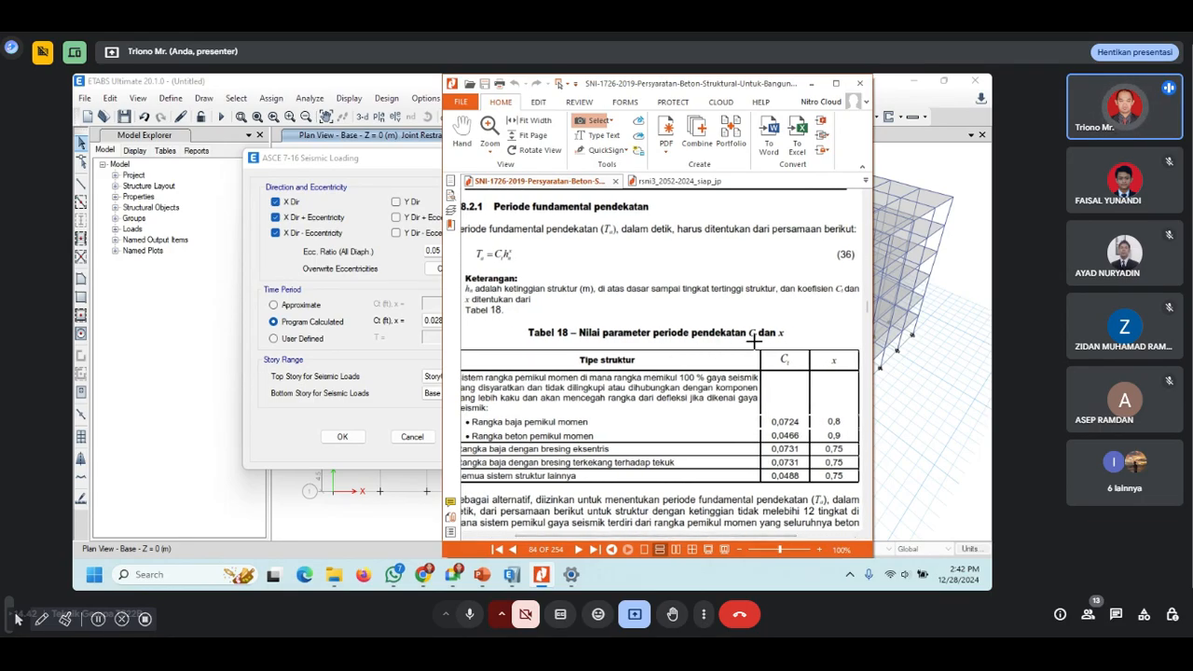
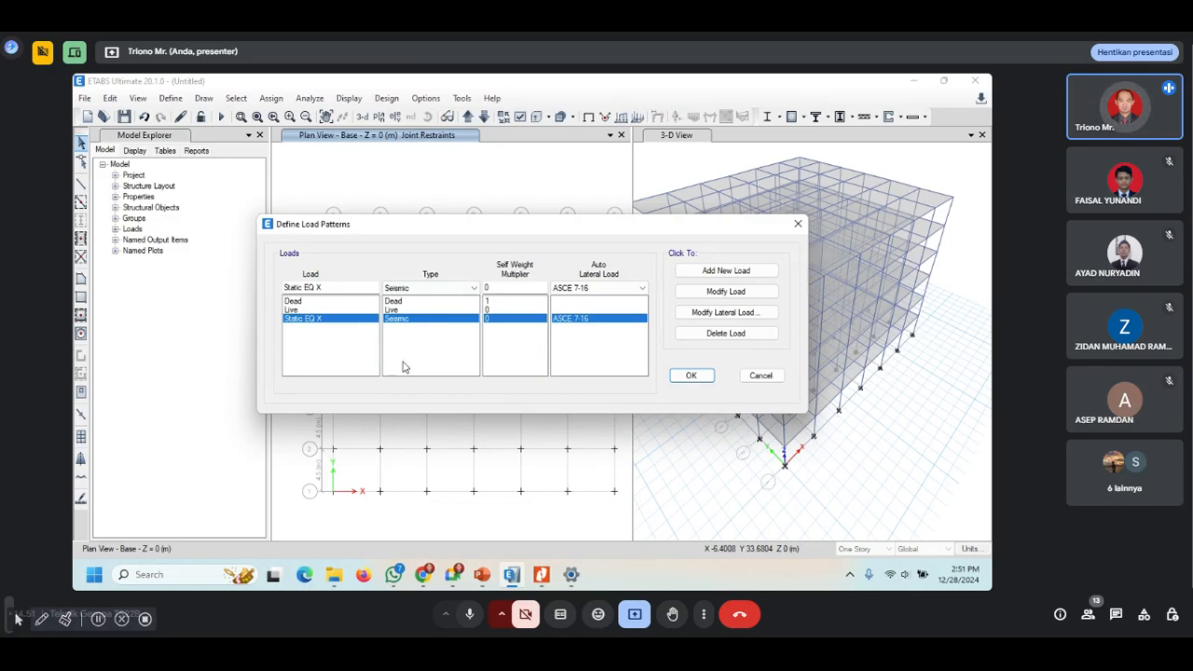
Step: Add a Seismic load pattern named Static EQ Y with ASCE 7-16 as its auto lateral load
click(346, 290)
key(BackSpace)
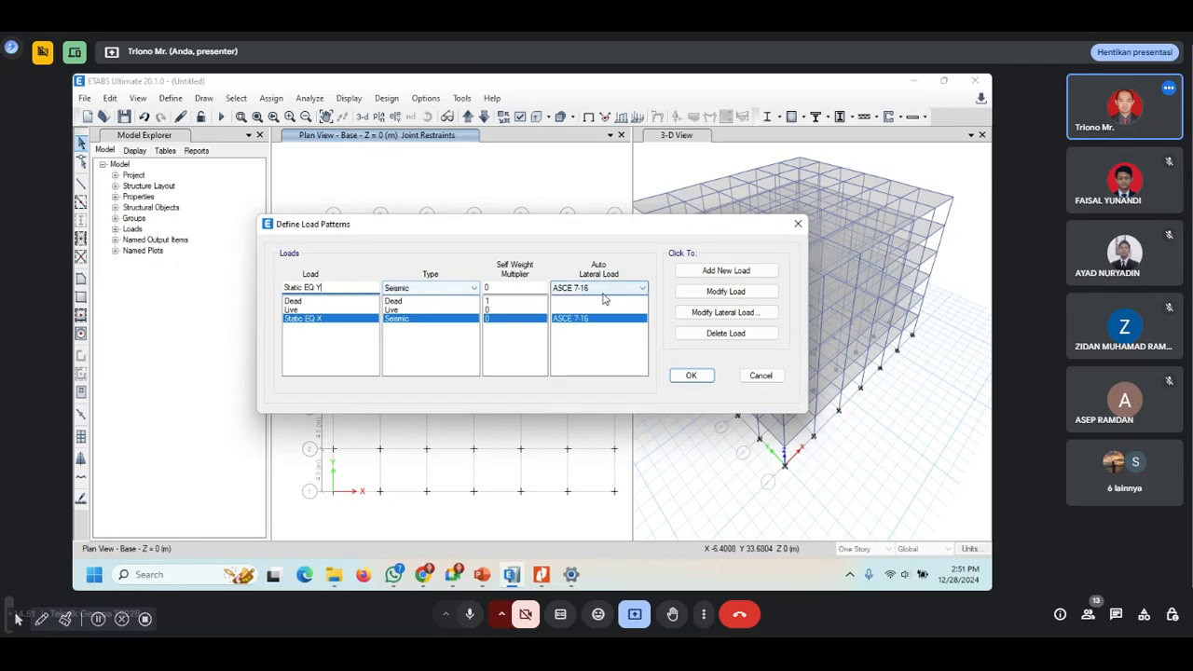
click(742, 272)
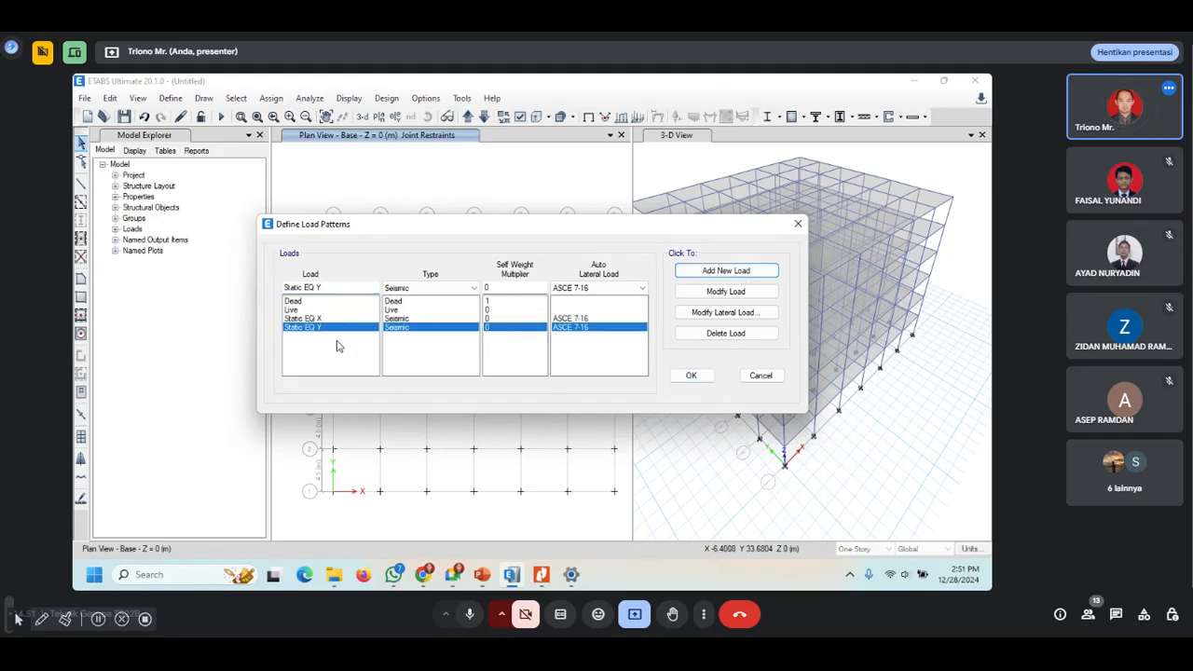
click(582, 331)
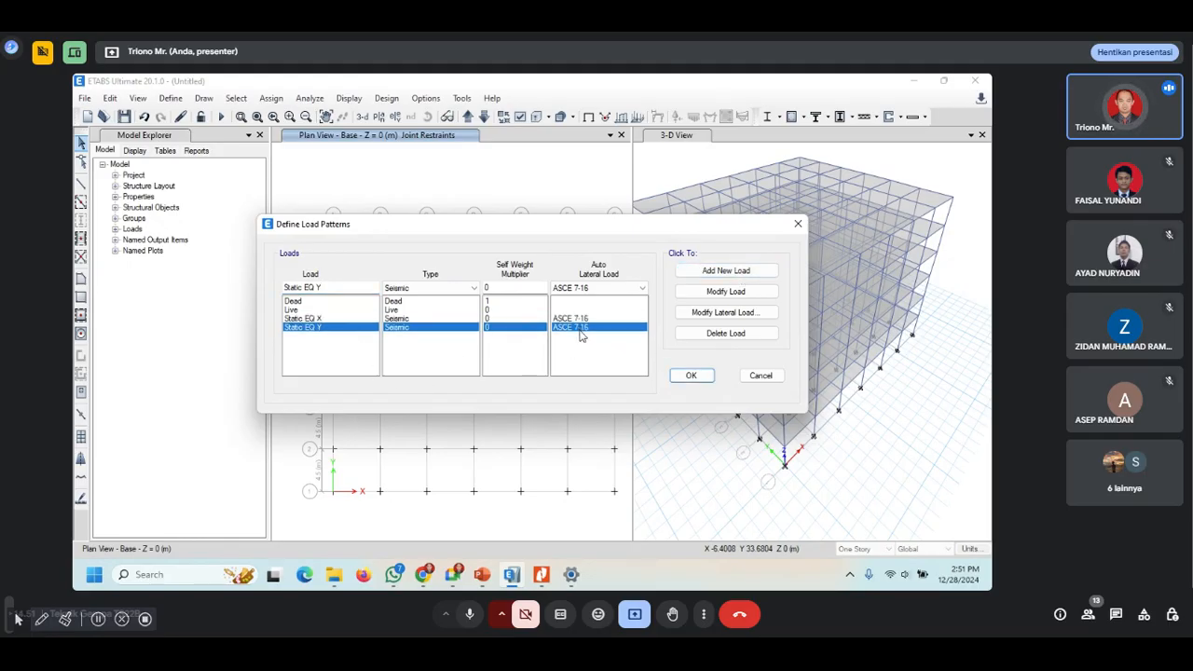
click(743, 294)
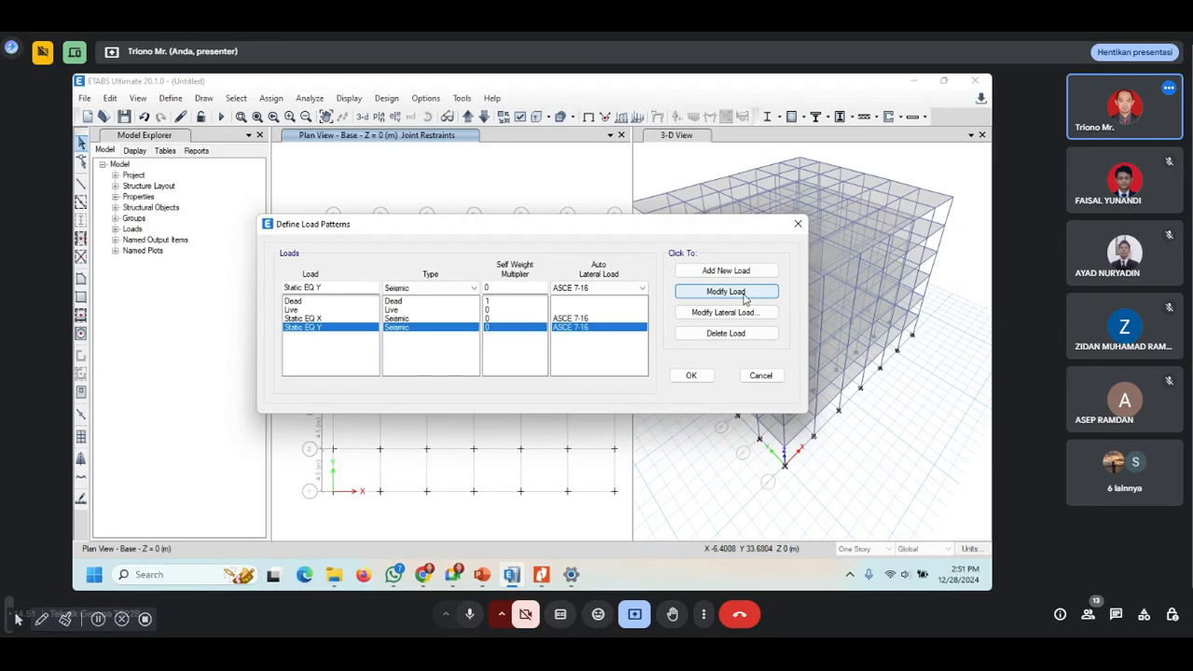
Step: Open the lateral load settings of Static EQ Y and exclude X Dir, X Dir + Eccentricity and X Dir - Eccentricity
click(726, 315)
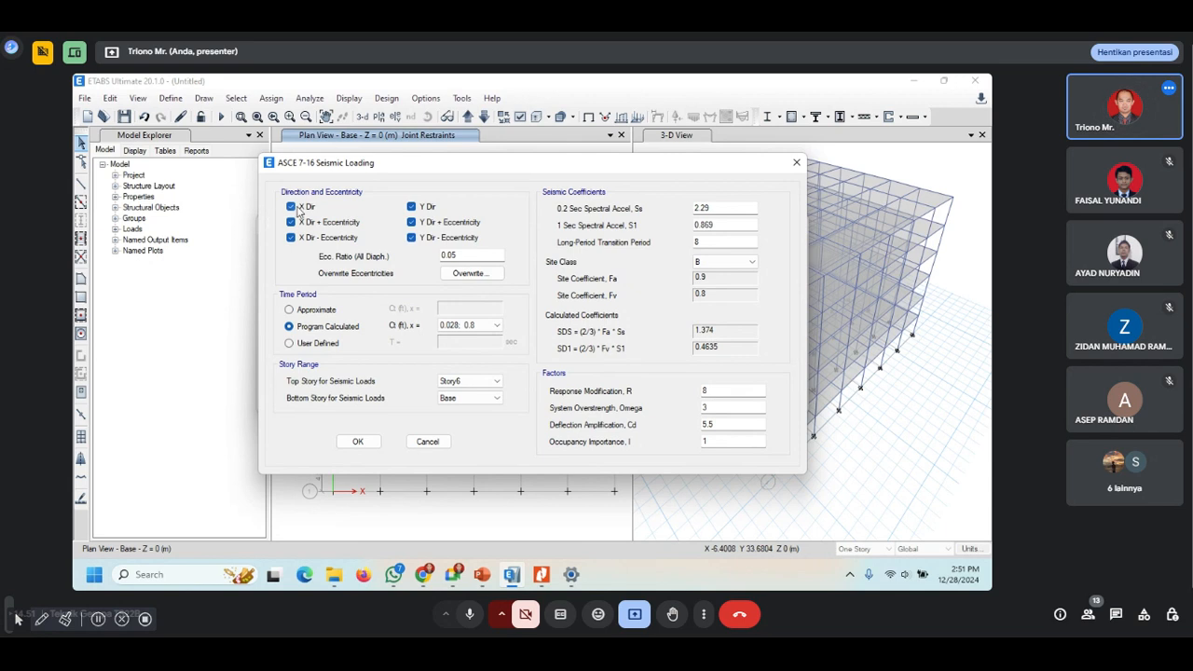
click(292, 207)
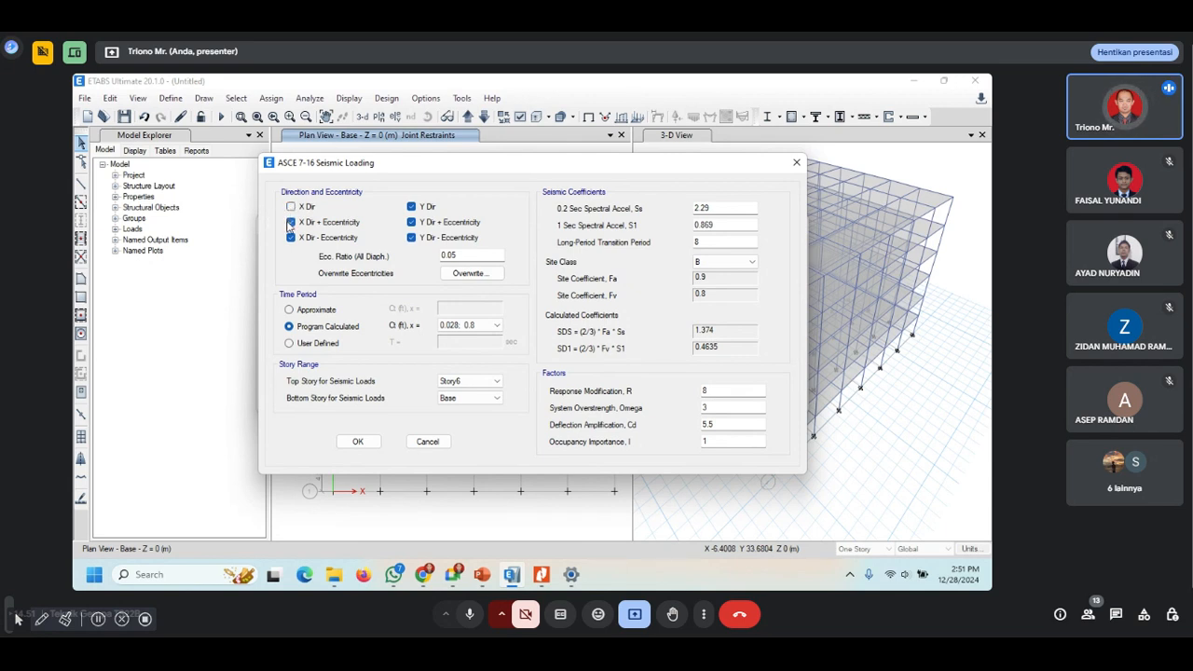
click(291, 223)
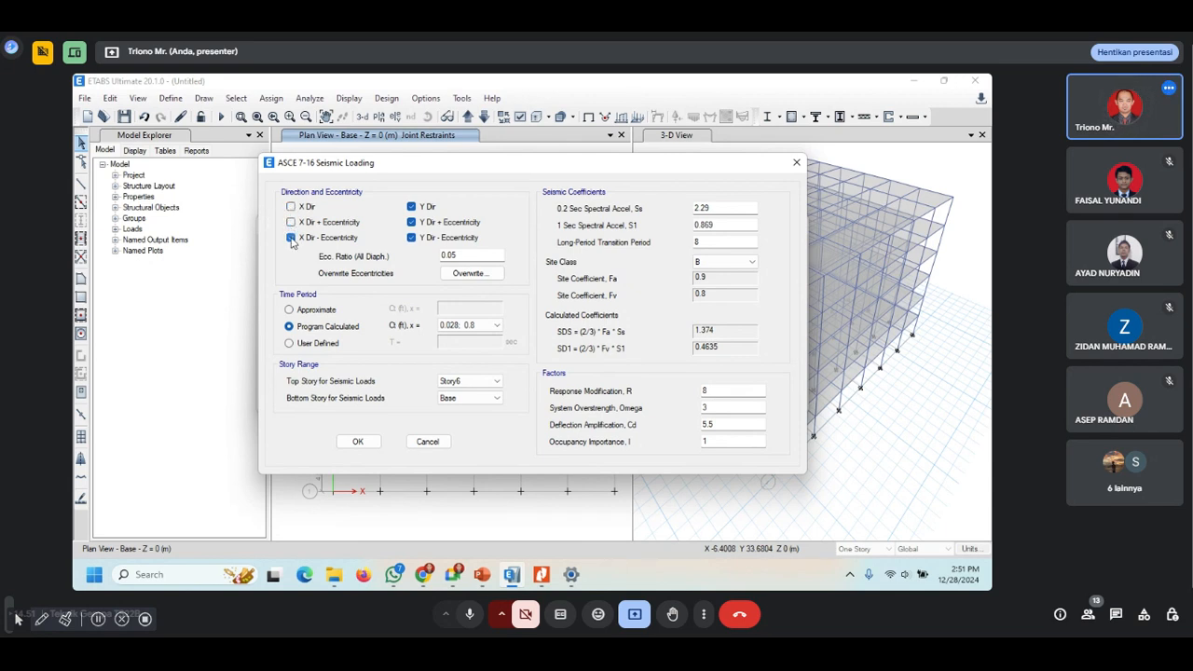
click(291, 238)
Step: Set Static EQ Y's program-calculated period coefficients Ct and x to 0.016; 0.9 and the spectral acceleration Ss to 1.5
click(483, 325)
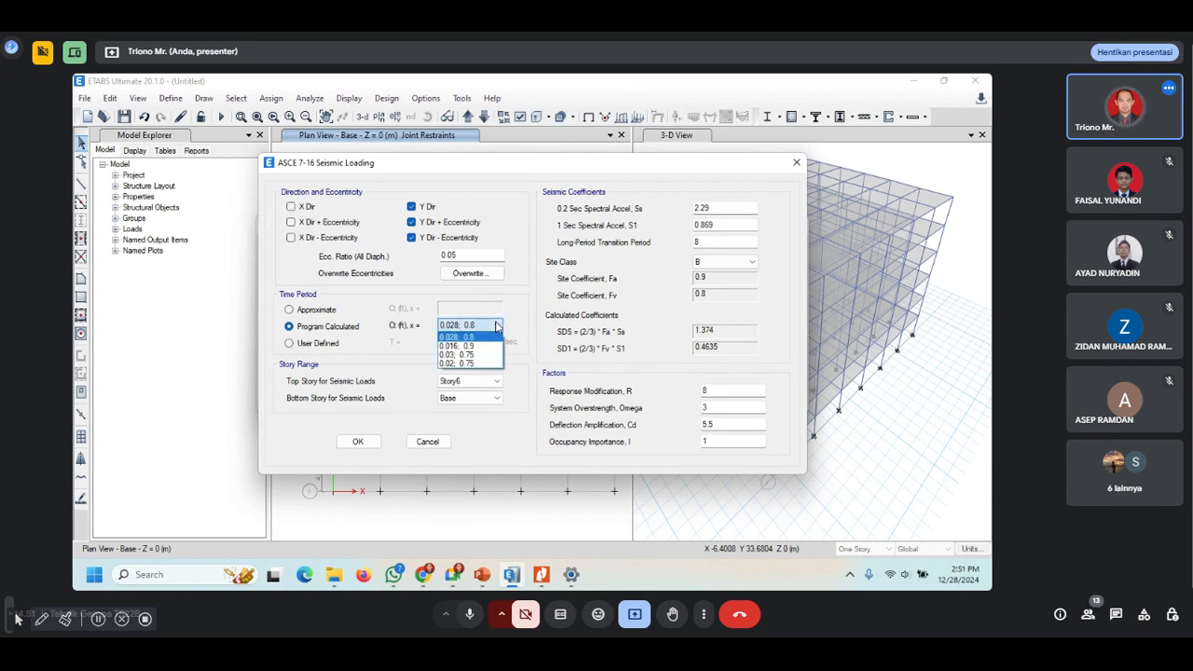
click(485, 347)
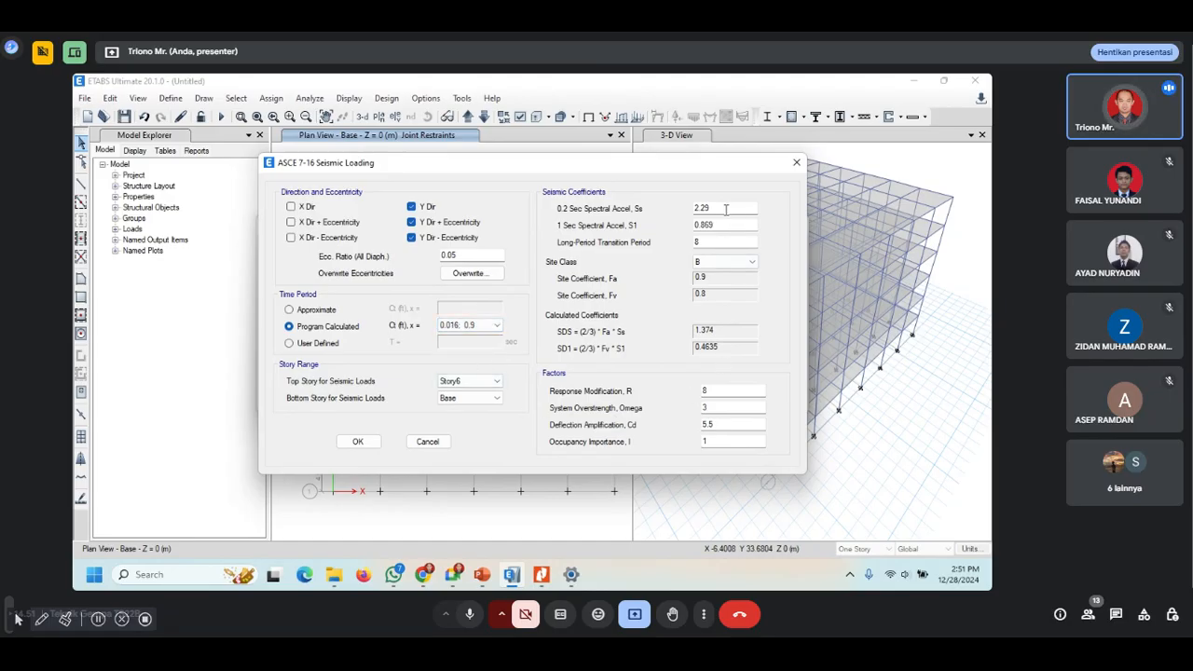
drag(726, 209, 679, 215)
text(1.5)
Step: Check the S1 value on the Desain Spektra Indonesia page and set Static EQ Y's 1 sec spectral acceleration S1 to 0.7195
click(731, 229)
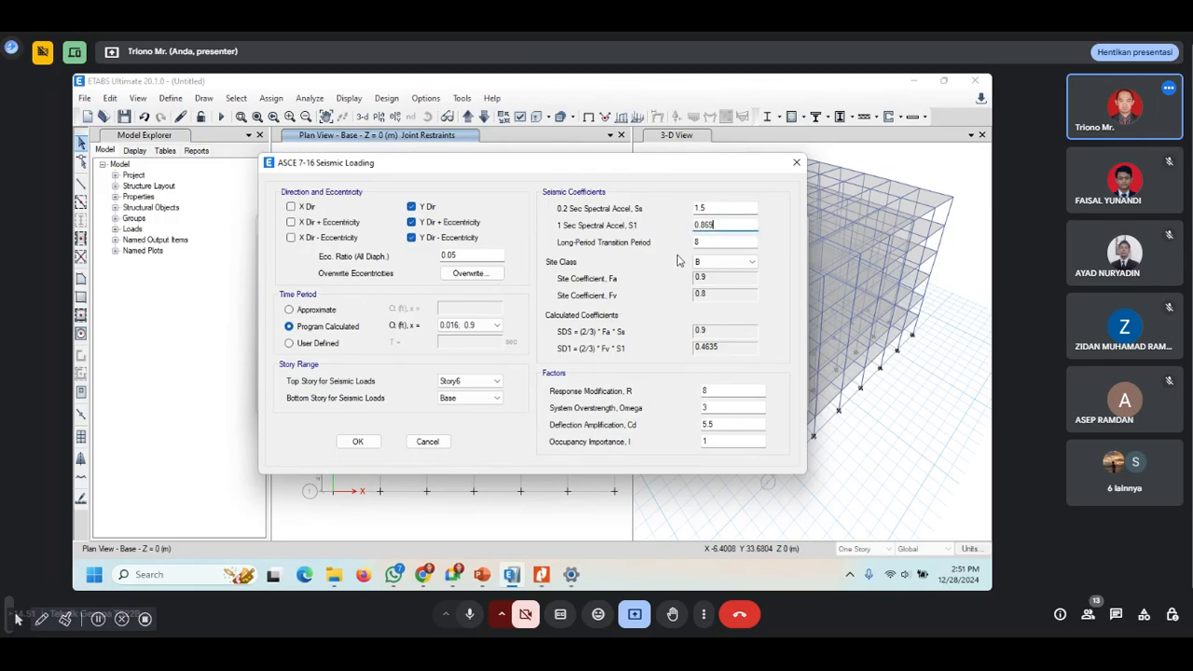
click(424, 575)
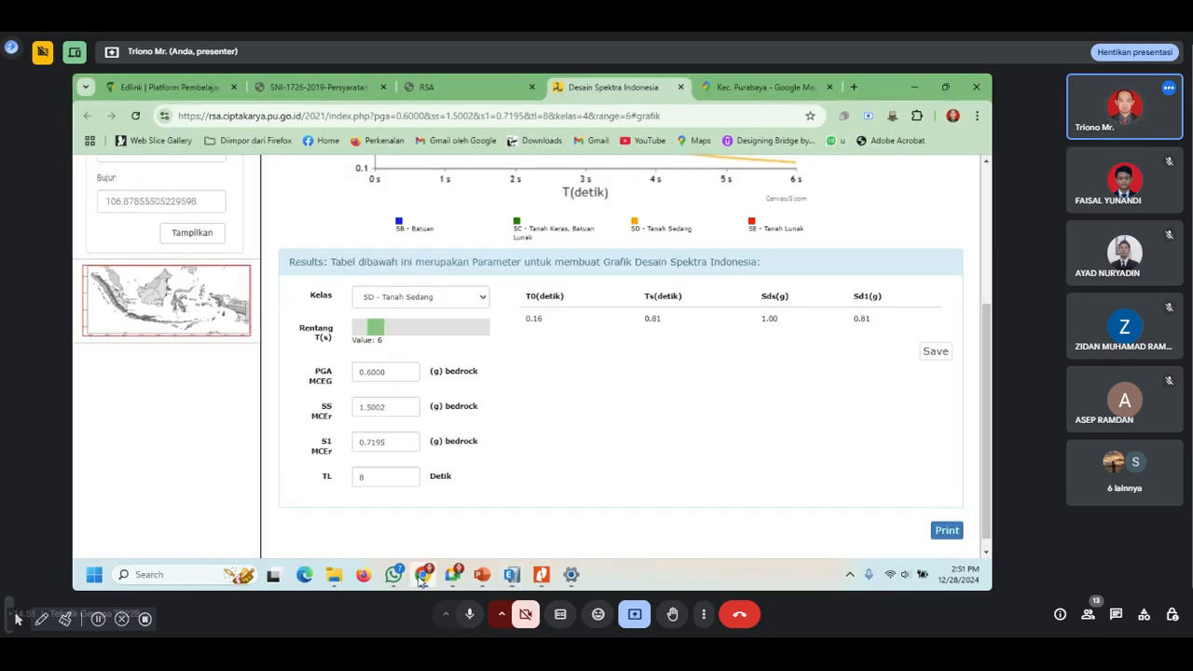
click(422, 577)
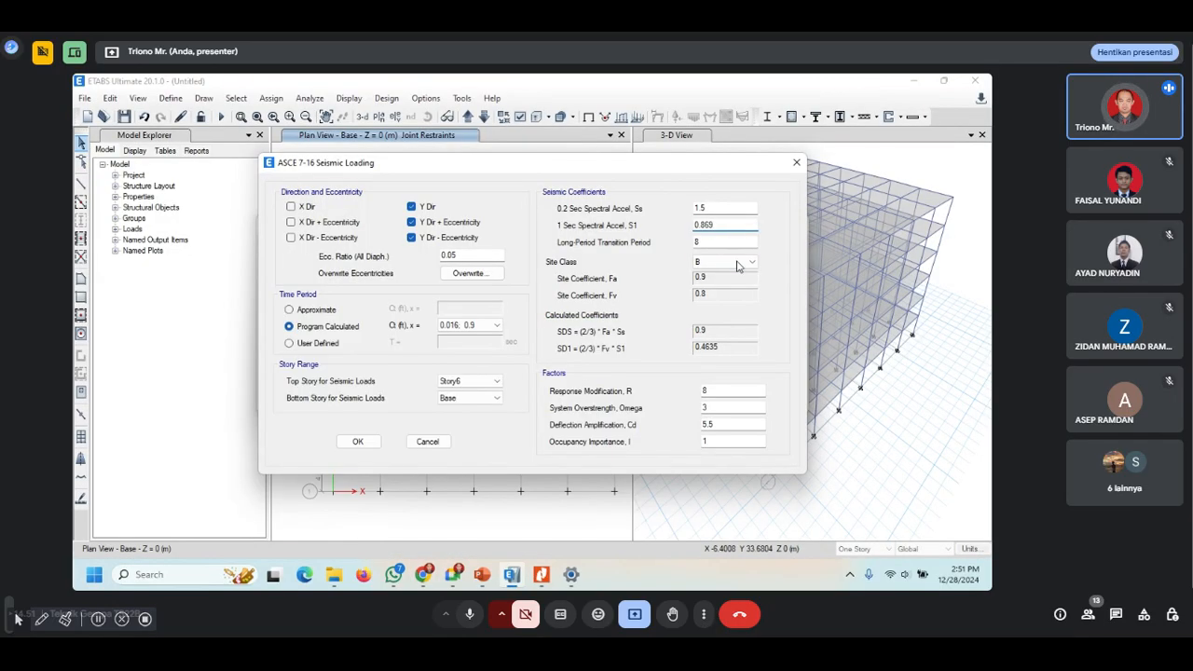
key(BackSpace)
key(BackSpace)
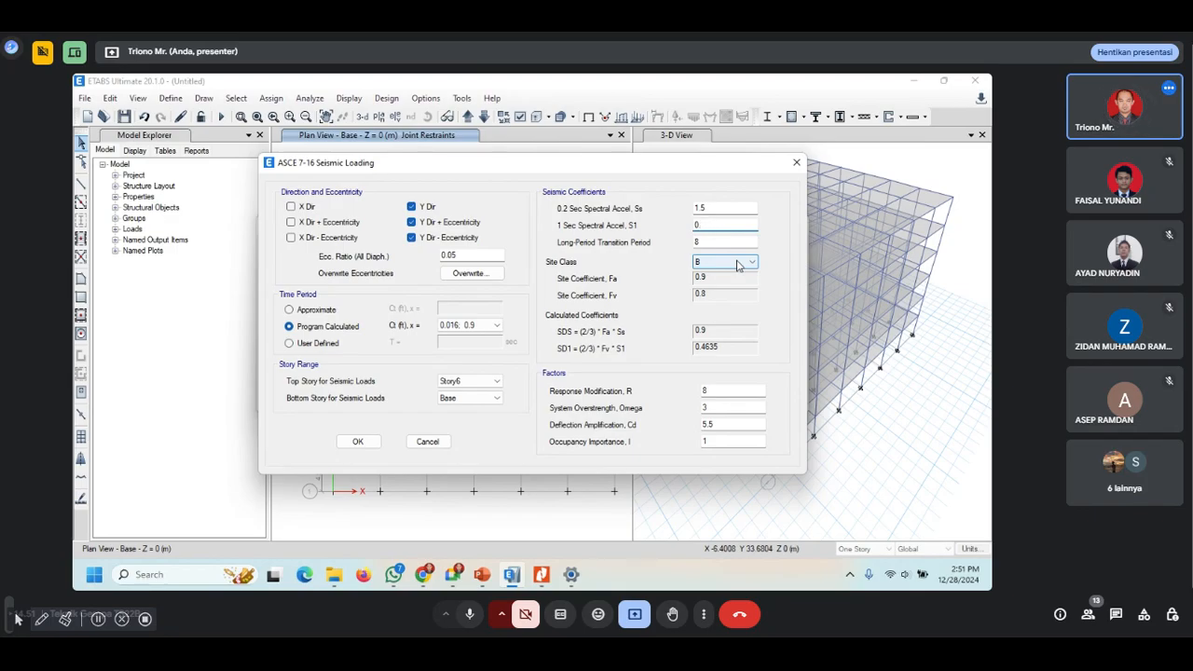
text(7195)
Step: Set the site class of Static EQ Y to D and save its seismic loading settings
click(756, 261)
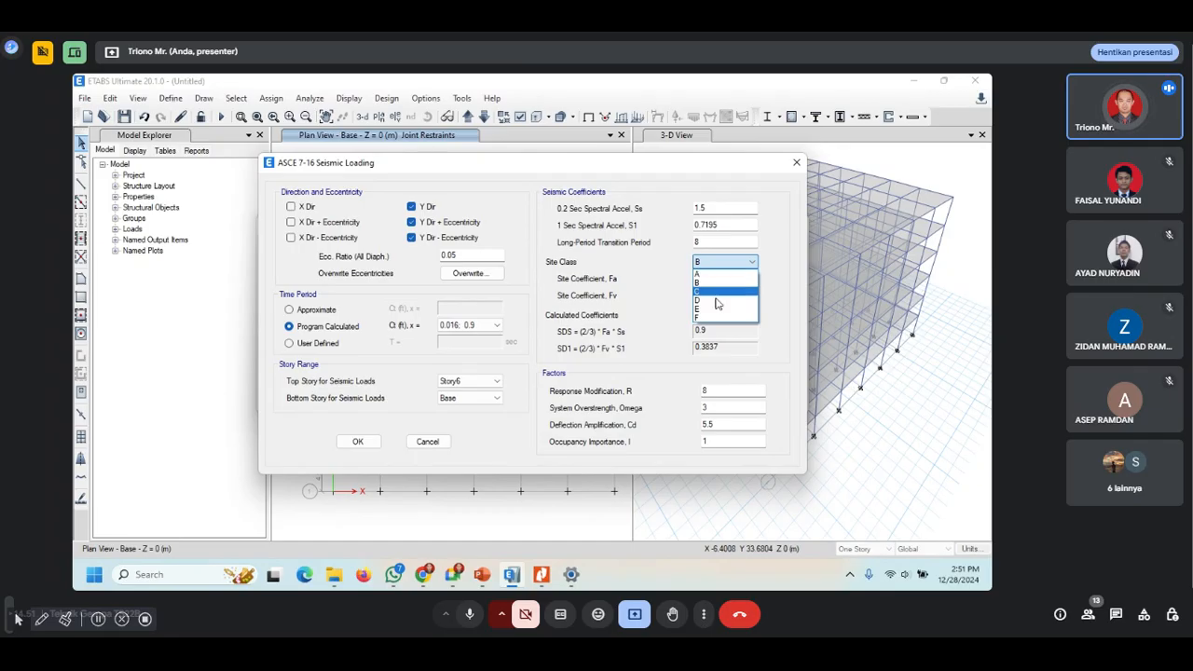
click(716, 300)
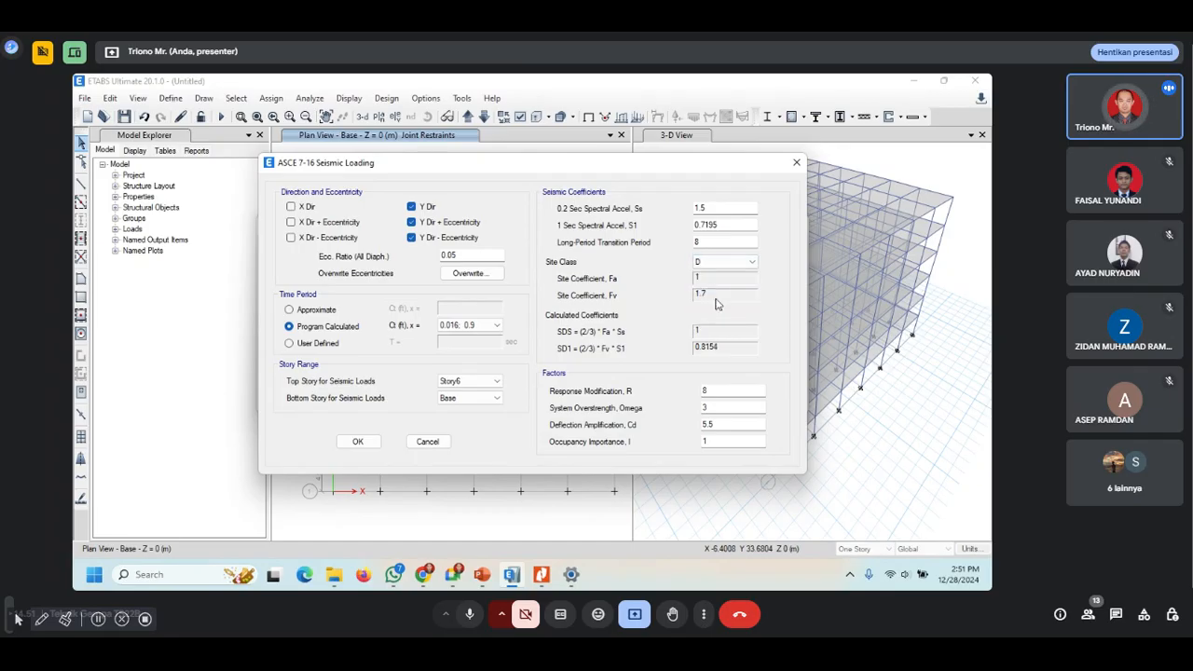
click(721, 442)
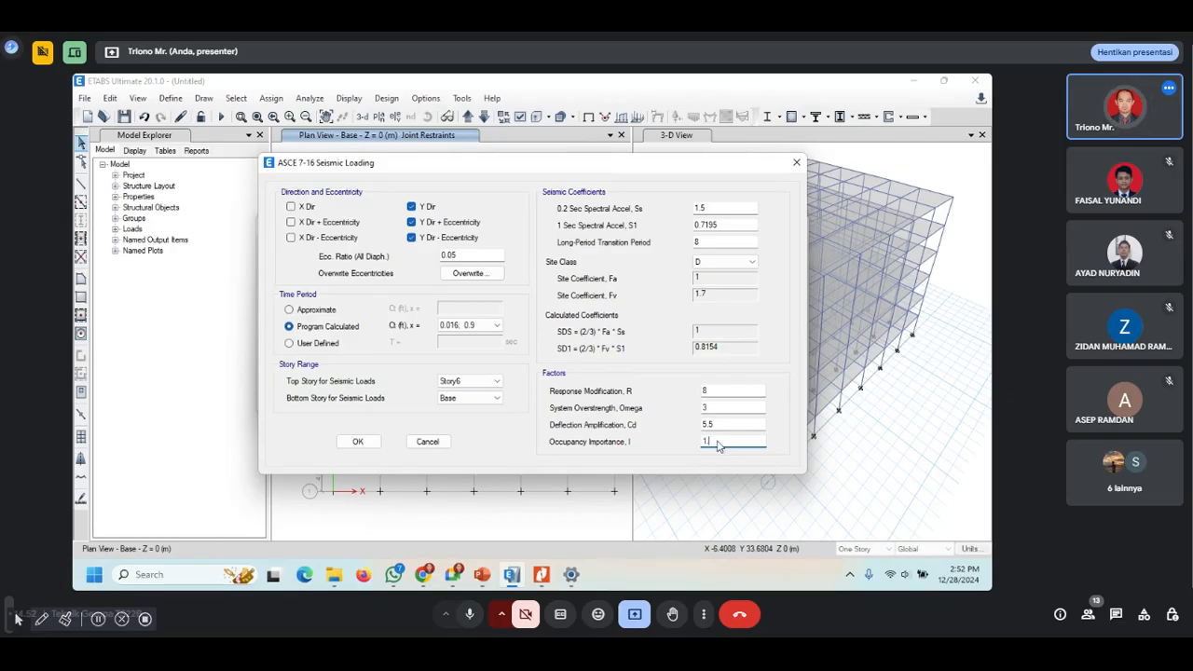
click(358, 442)
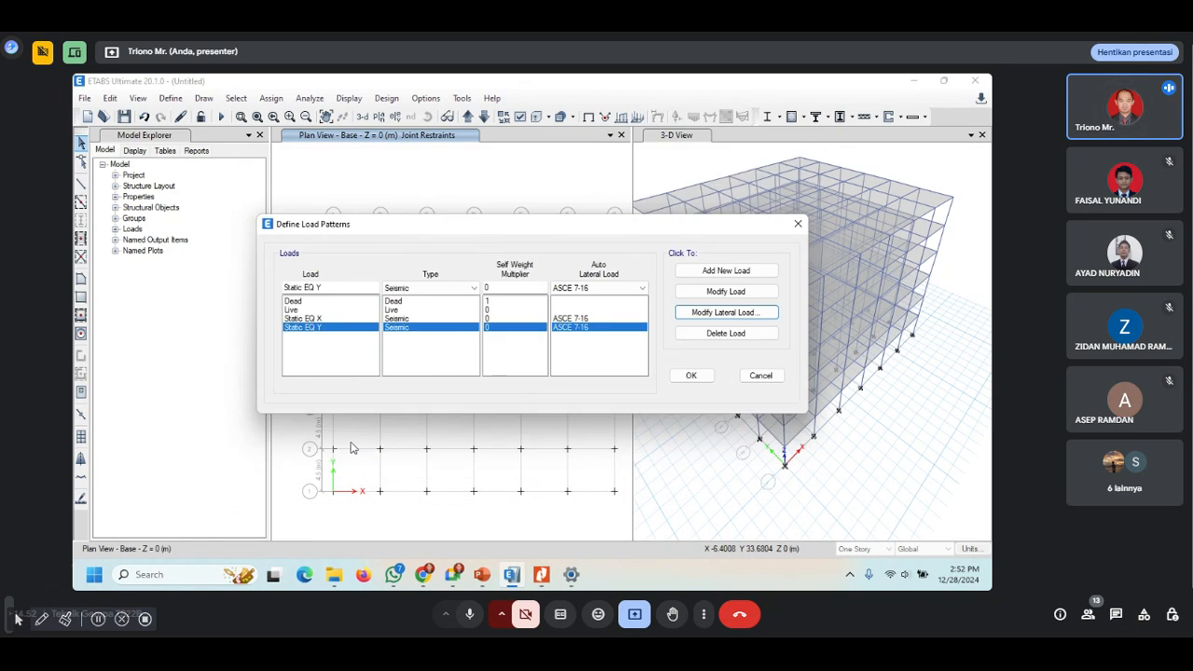
Step: Review the Static EQ X and Static EQ Y load patterns and save the load pattern definitions
click(308, 319)
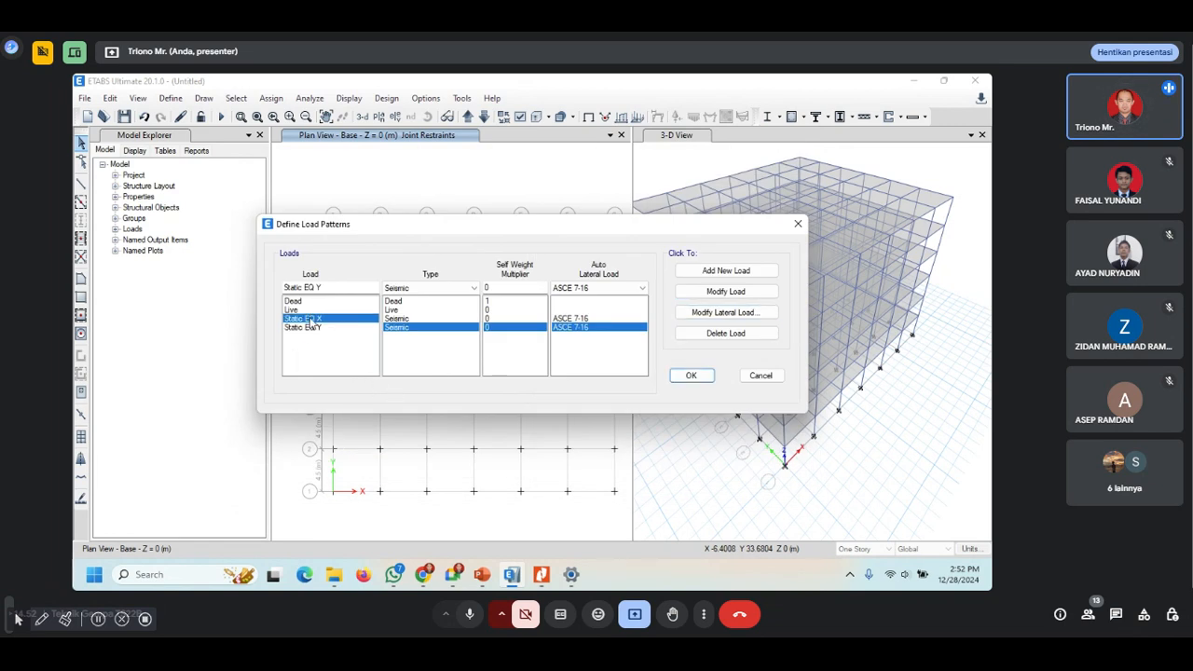
click(310, 328)
click(312, 319)
click(313, 328)
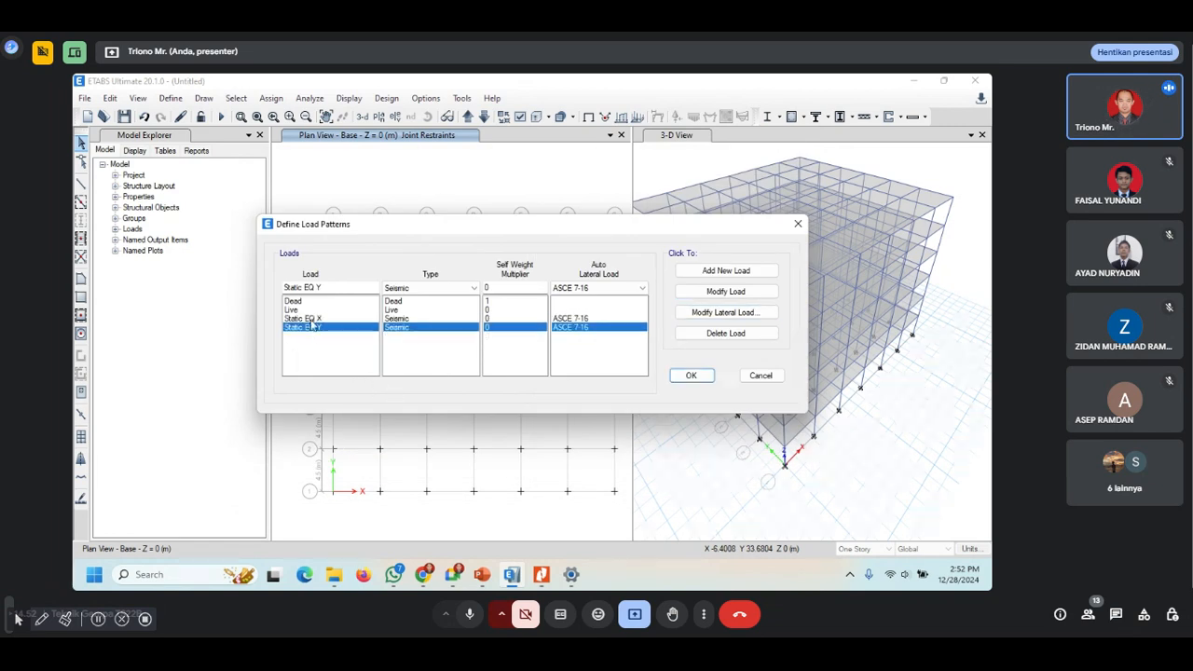
click(313, 319)
click(314, 326)
click(313, 319)
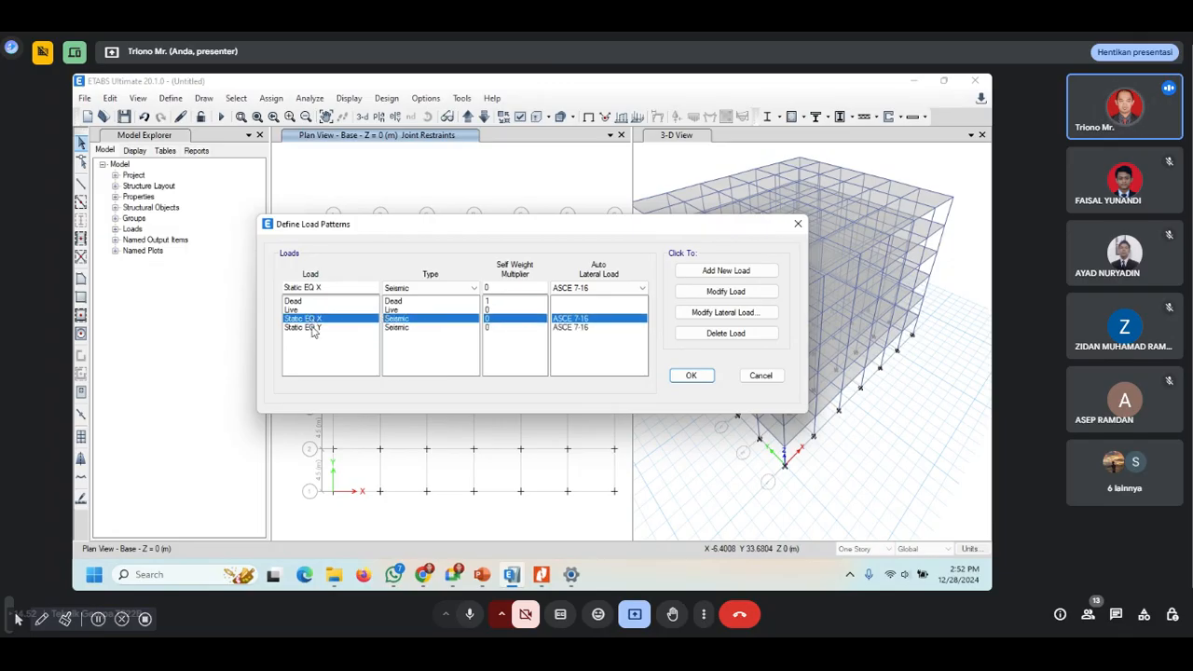
click(318, 328)
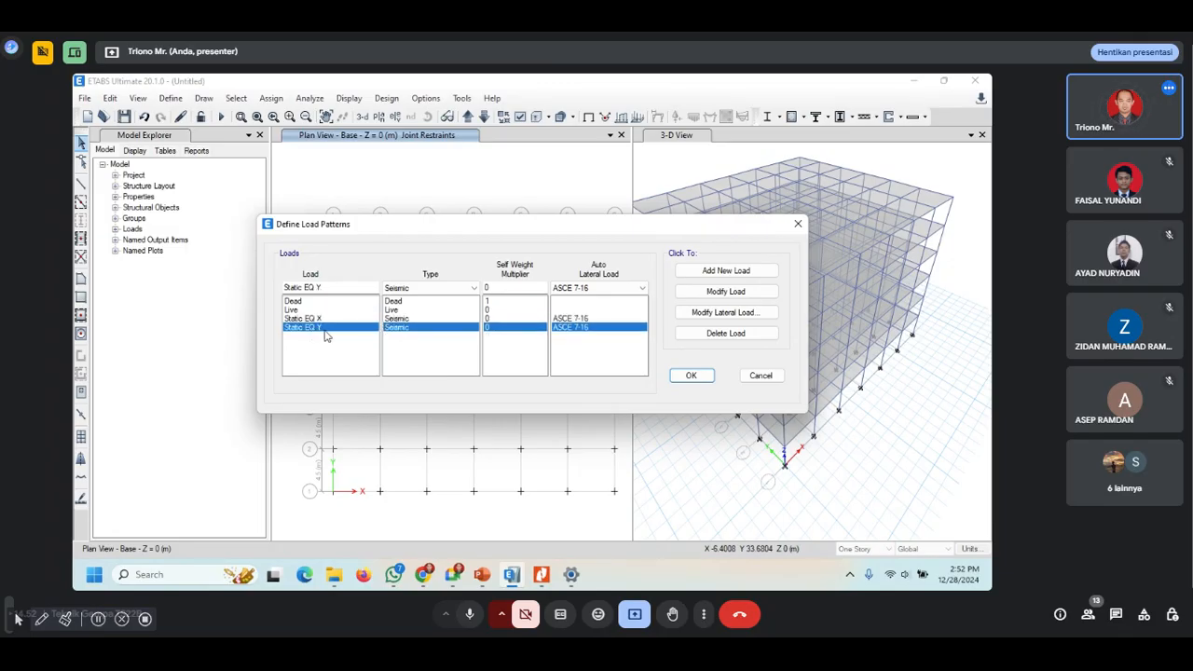
click(704, 379)
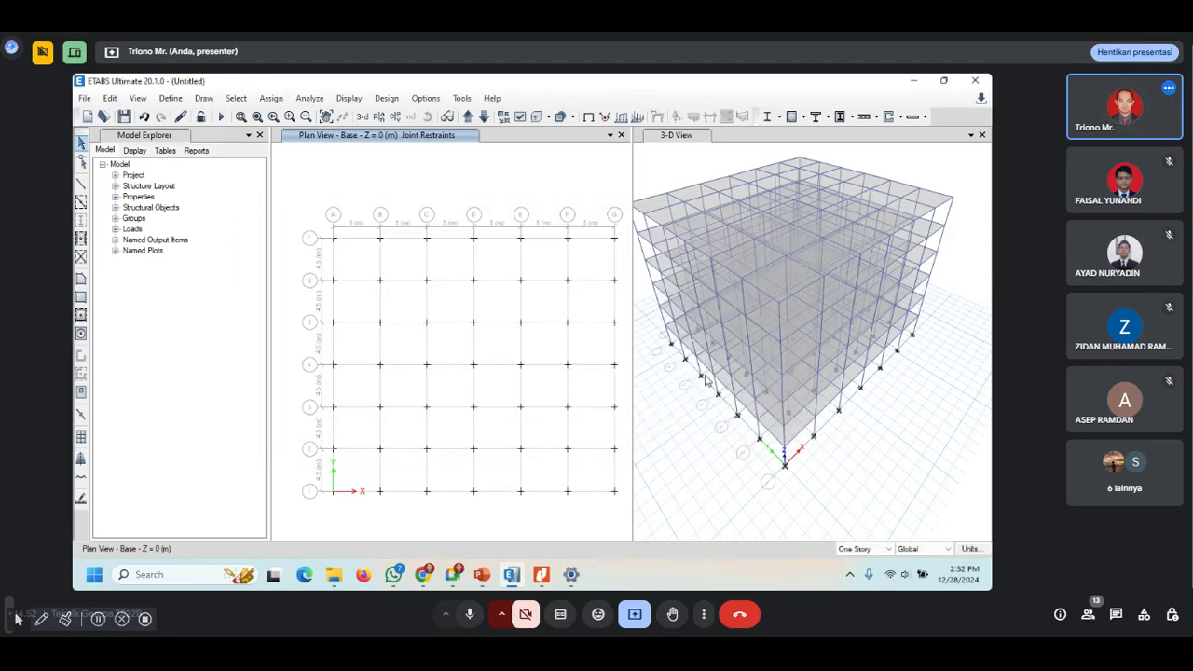
Step: Open the load case definitions and examine the Static EQ X and Static EQ Y cases and their types
click(185, 101)
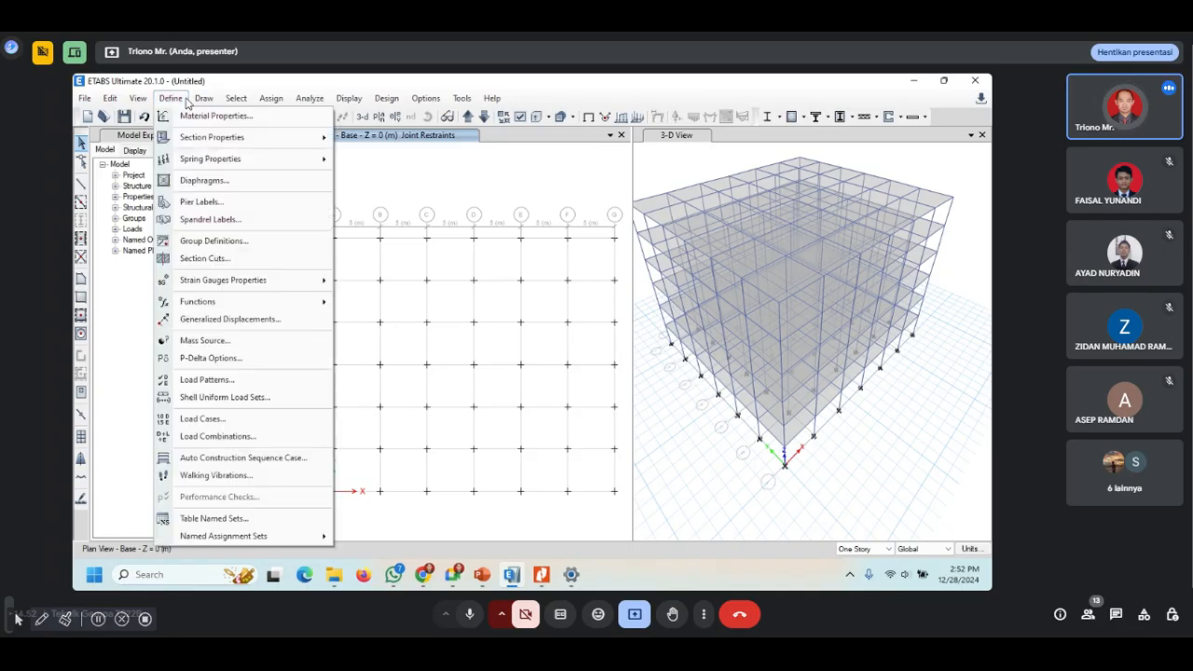
click(226, 420)
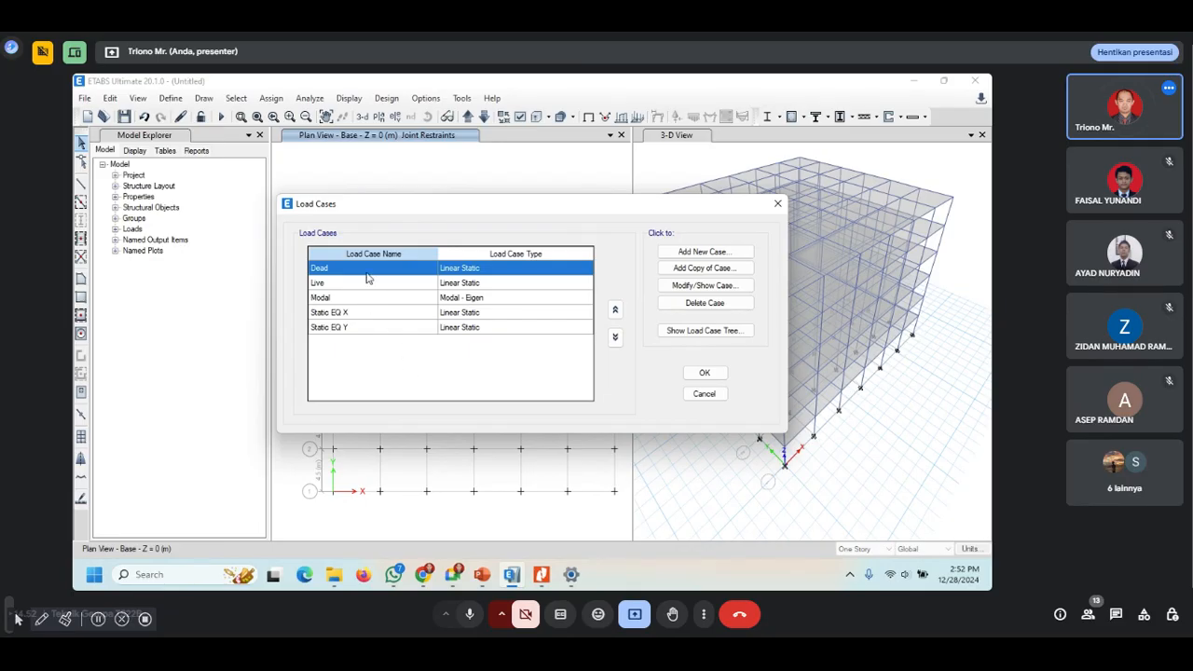
click(370, 314)
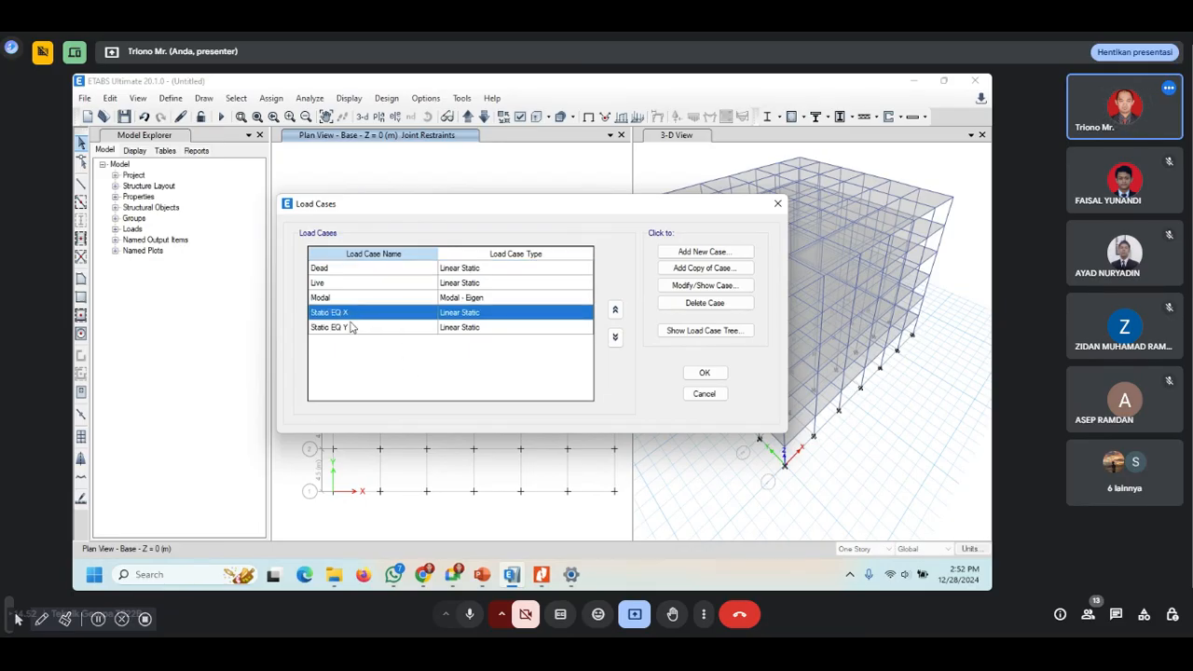
click(352, 327)
click(358, 314)
click(361, 325)
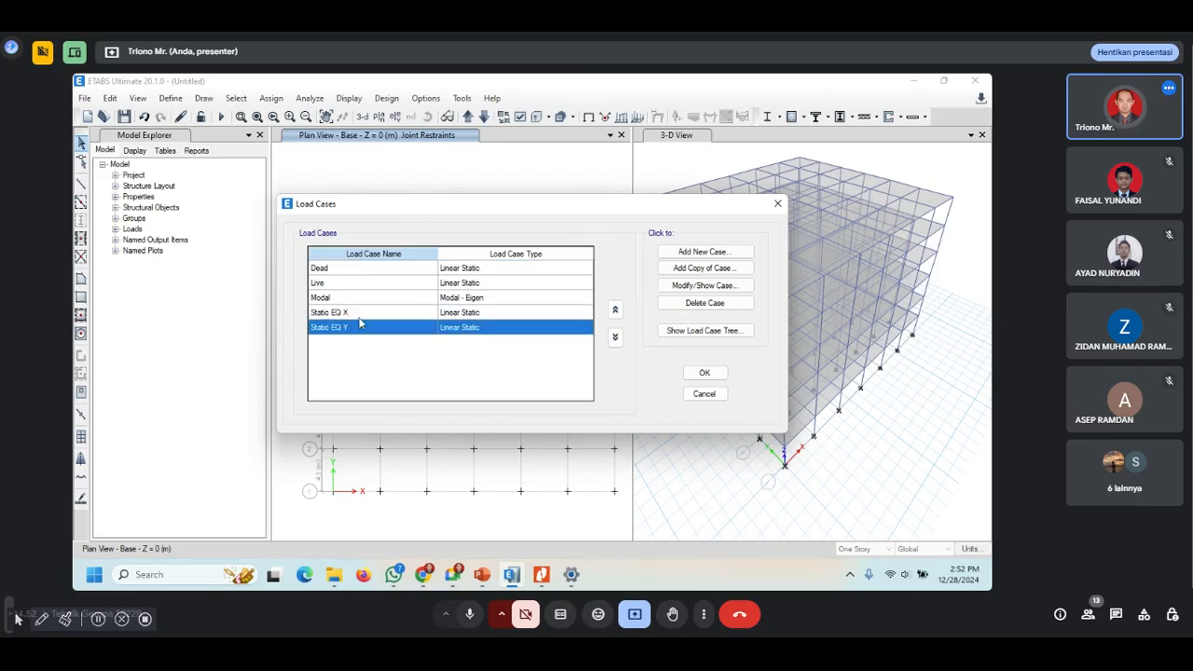
click(360, 313)
click(362, 326)
click(362, 314)
click(362, 326)
click(361, 314)
click(362, 326)
click(366, 315)
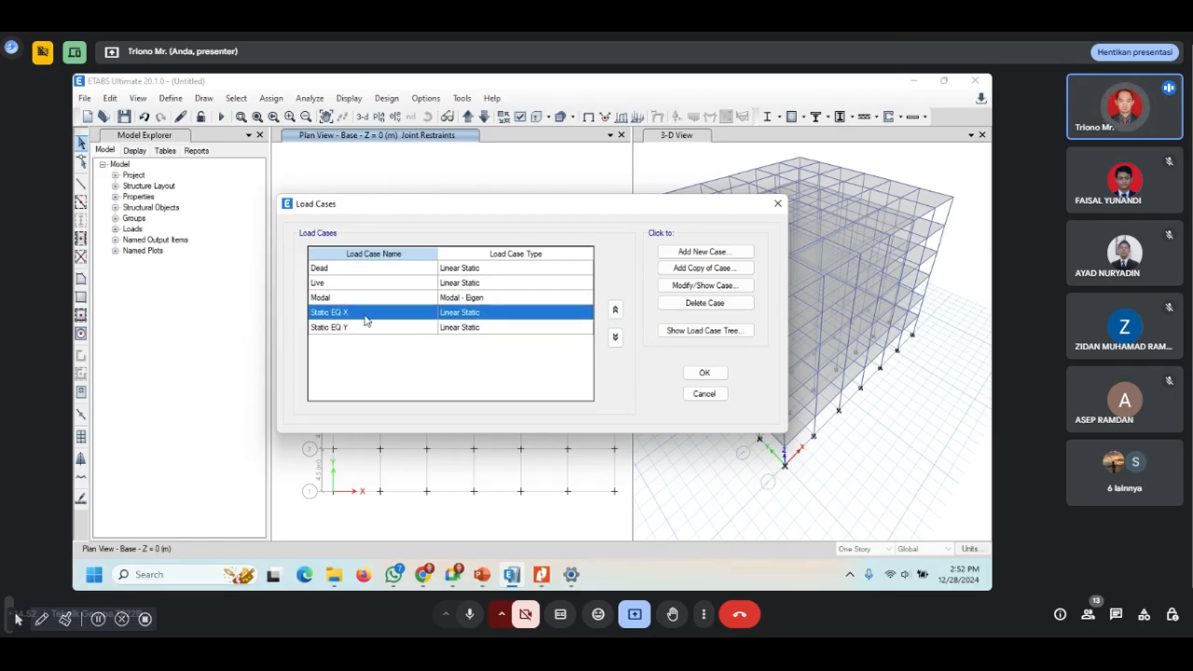
click(367, 326)
click(368, 314)
click(369, 327)
click(369, 314)
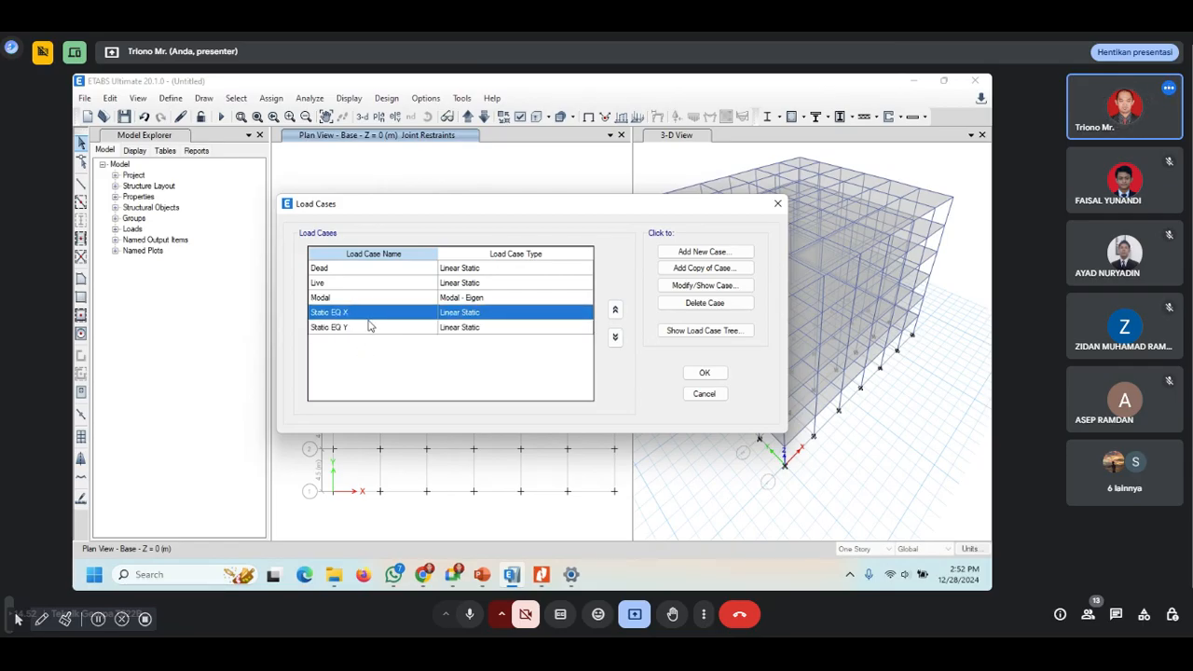
click(370, 326)
click(363, 314)
click(367, 329)
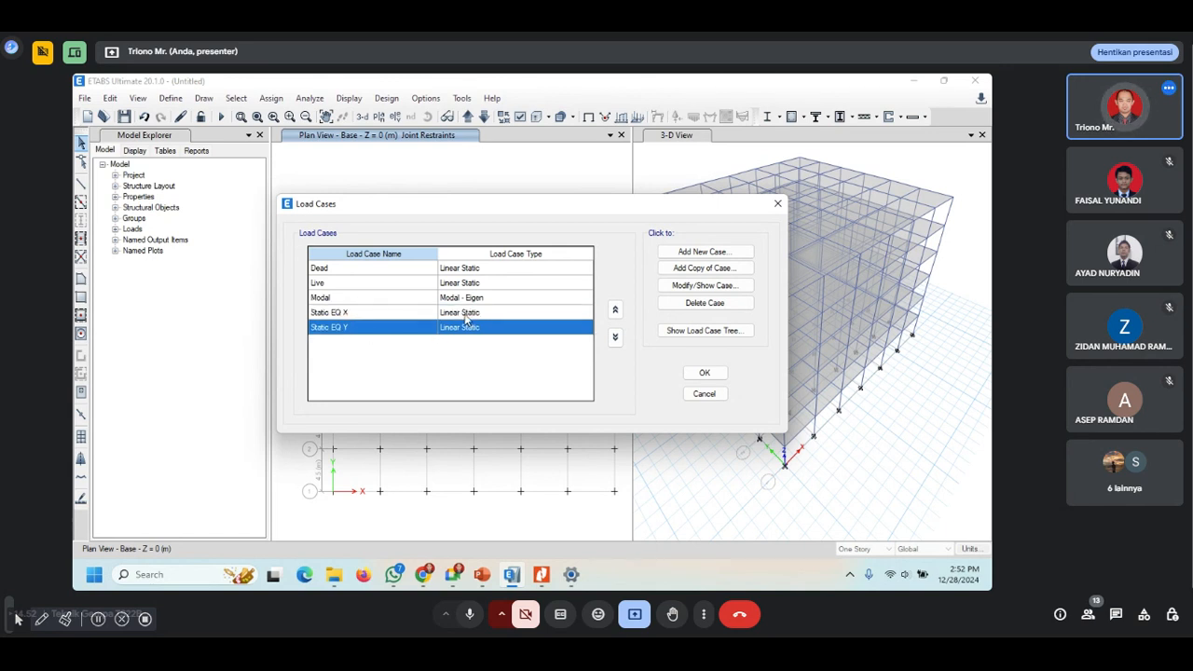
click(375, 317)
click(375, 326)
click(377, 316)
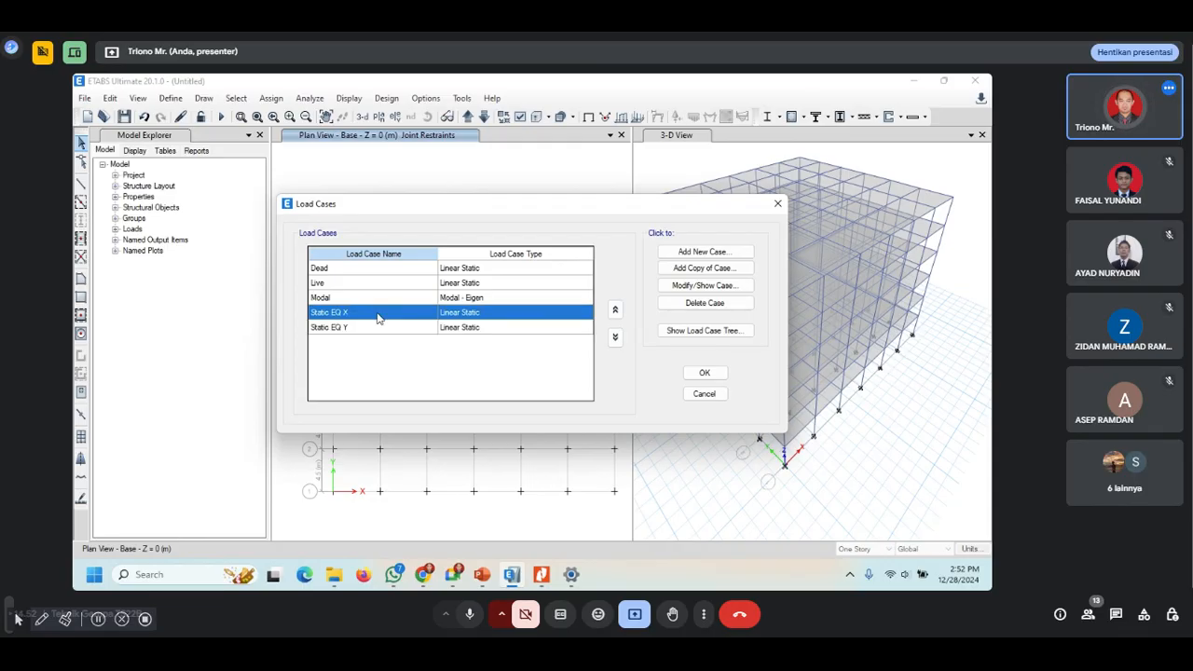
Step: Add a new load case named Dynamic EQ X and set its type to Response Spectrum
click(695, 254)
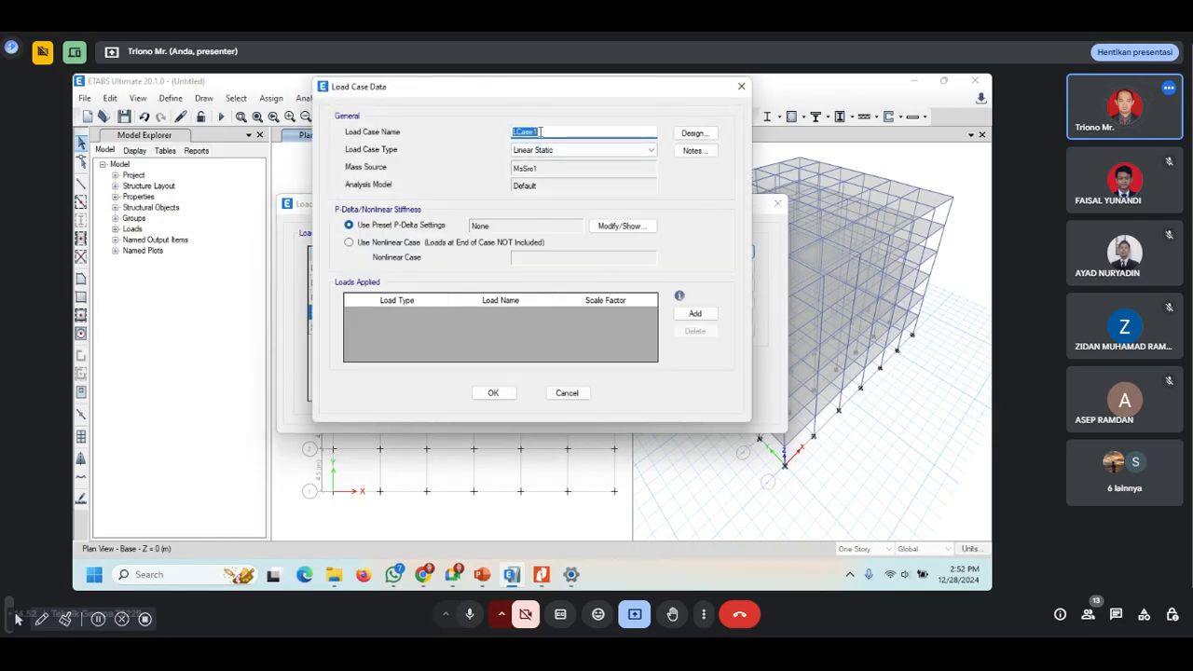
text(Dynamic)
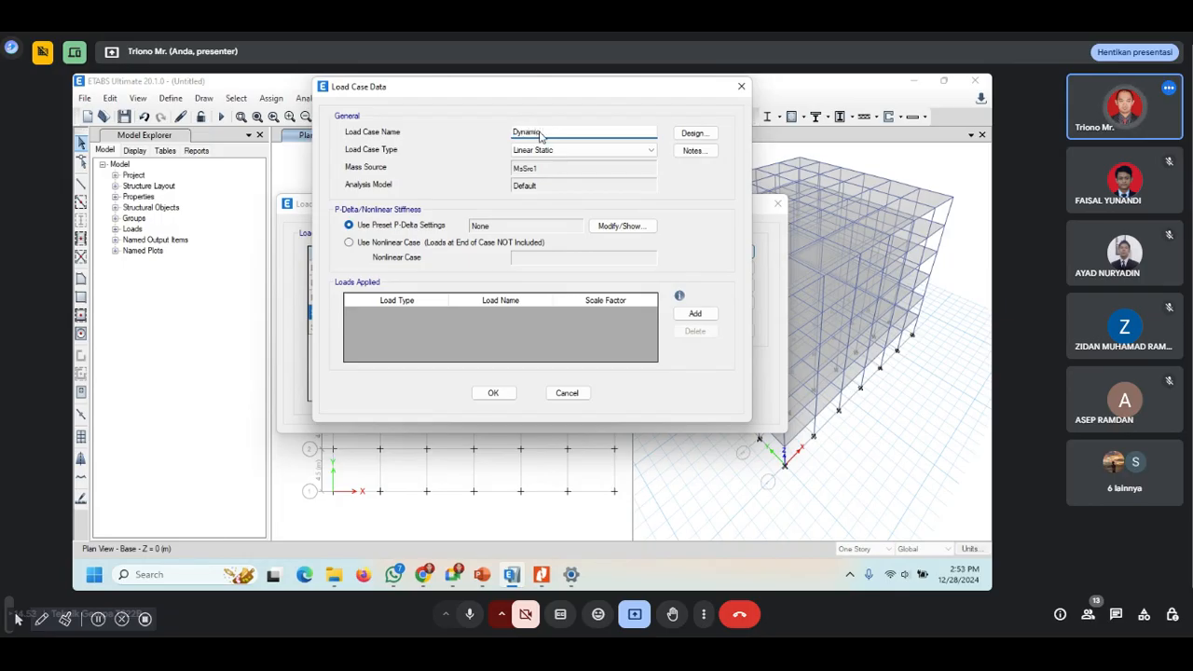
text(EQ X)
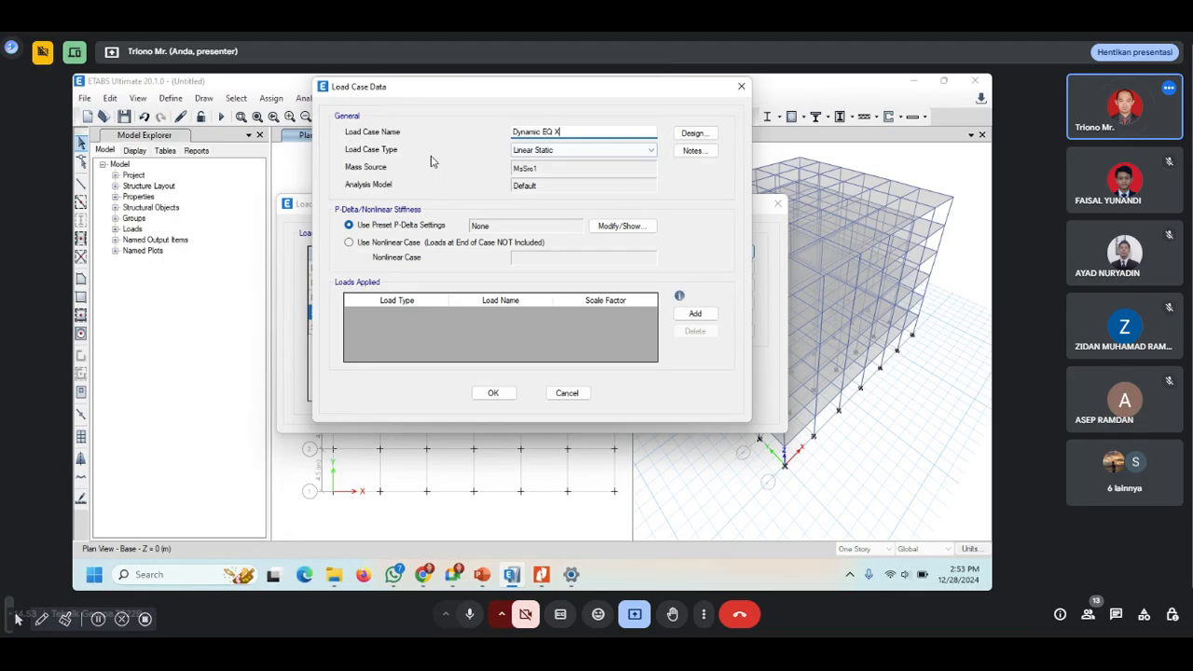
click(576, 150)
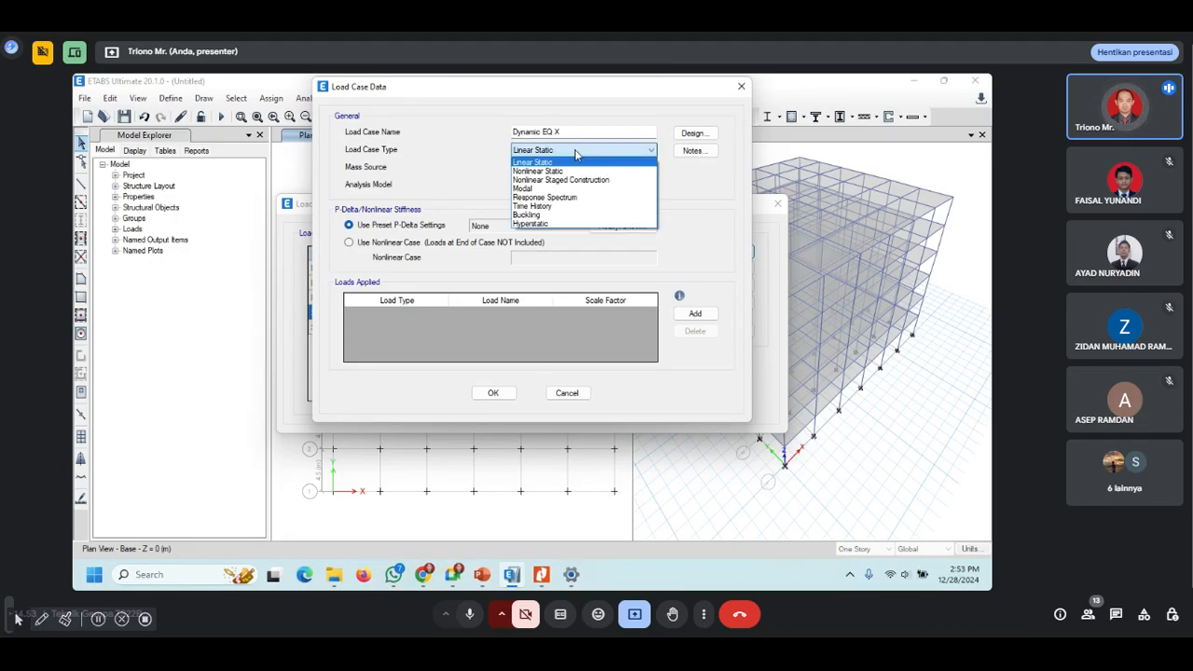
click(532, 332)
click(561, 151)
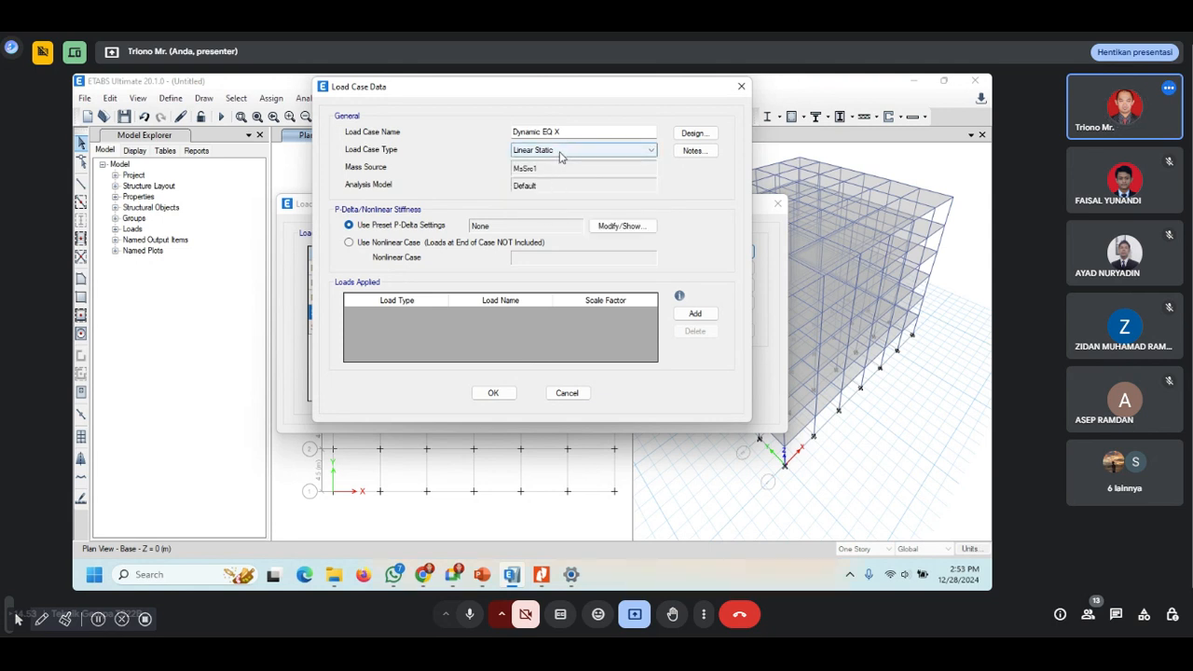
click(571, 198)
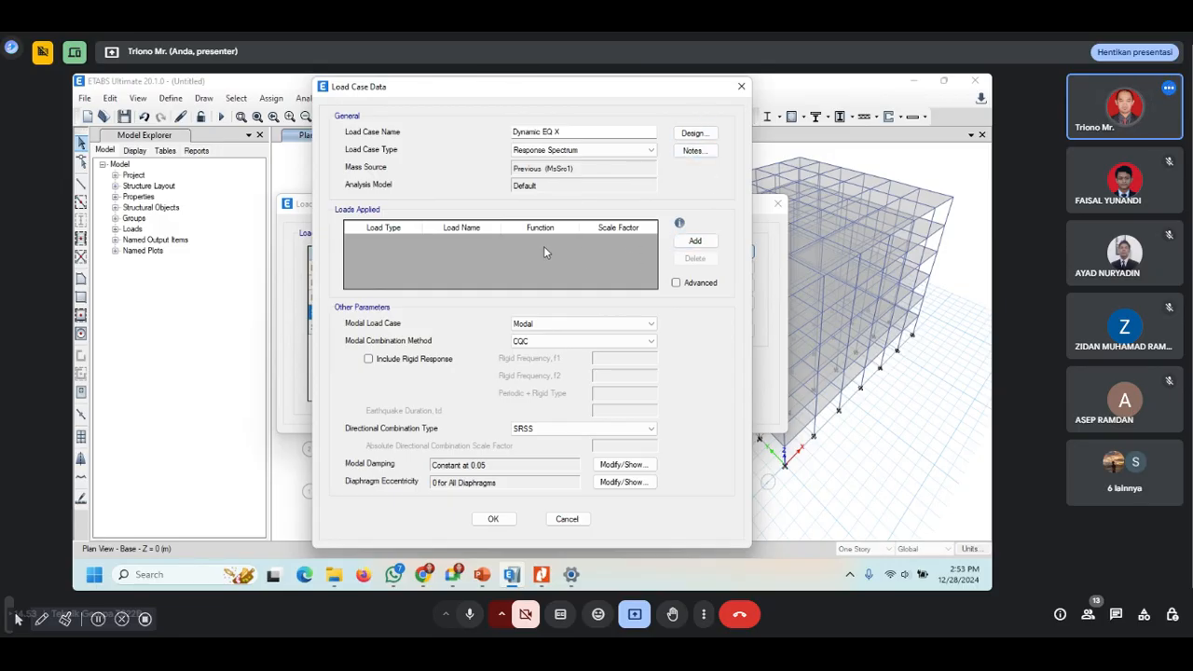
Step: Add a U1 acceleration load using the RS Purabaya function to Dynamic EQ X and save the case
click(698, 242)
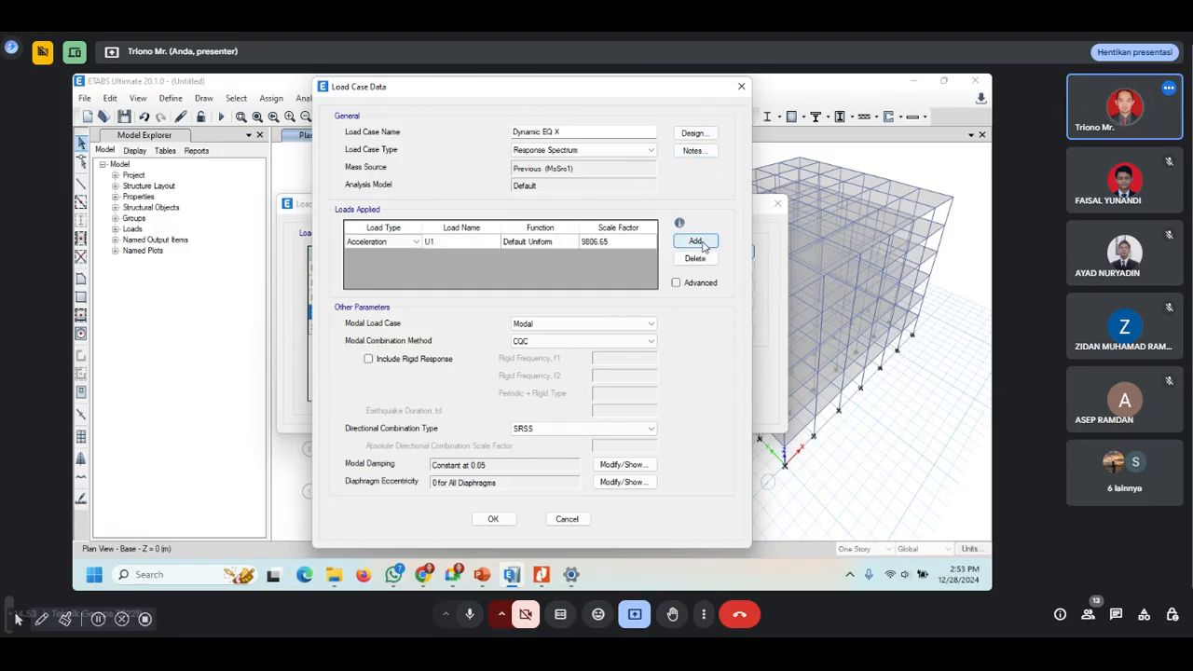
click(536, 242)
click(572, 245)
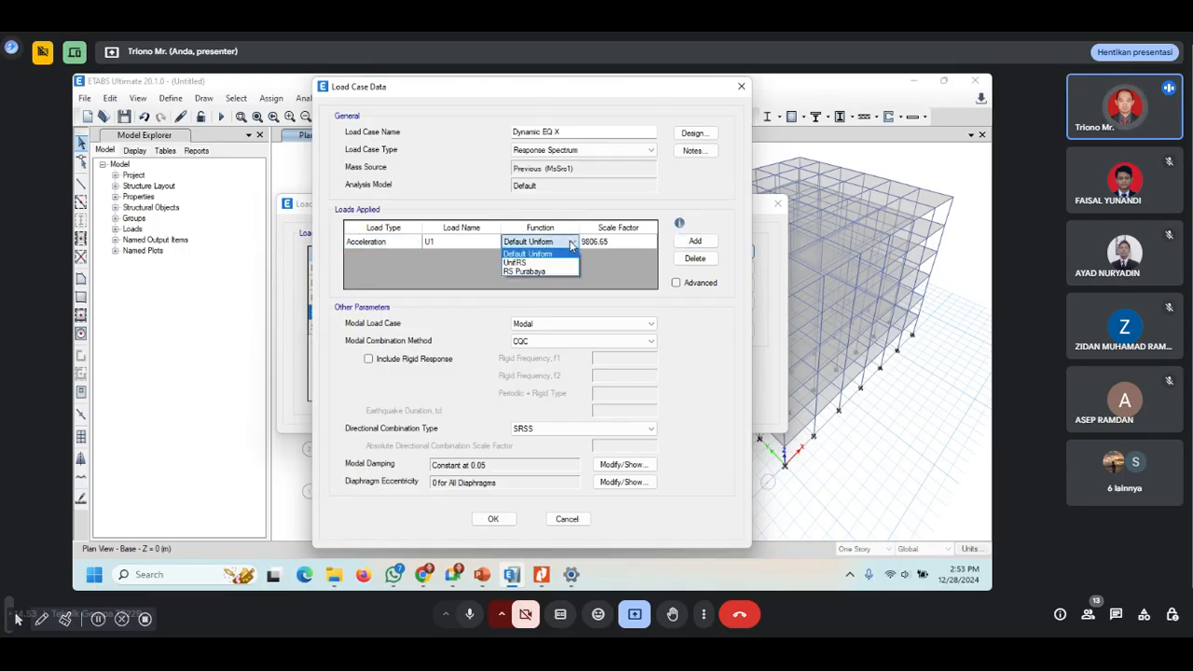
click(550, 272)
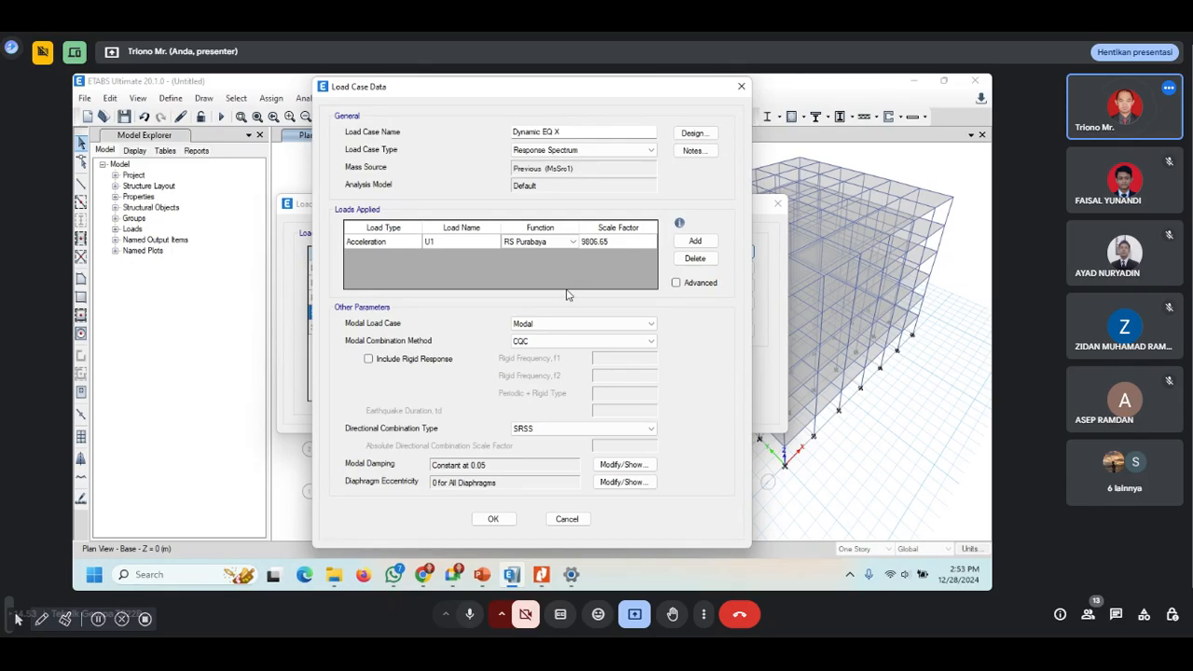
click(493, 520)
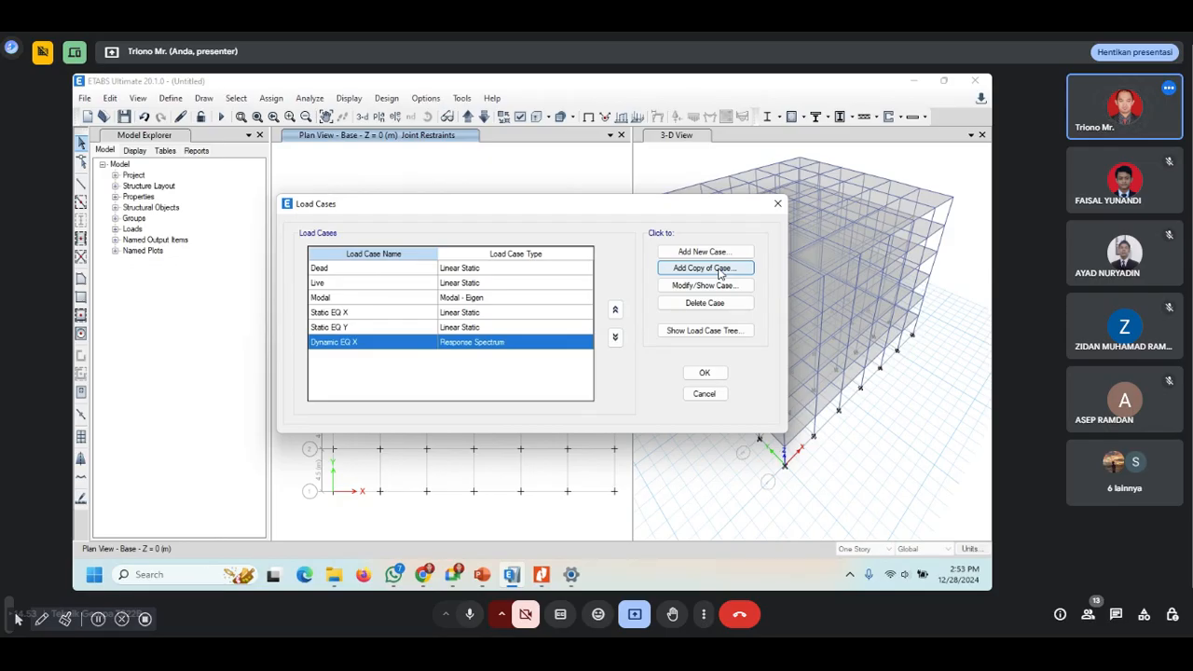
Step: Copy the Dynamic EQ X load case as Dynamic EQ Y, change its acceleration load to U2 and save it
click(719, 269)
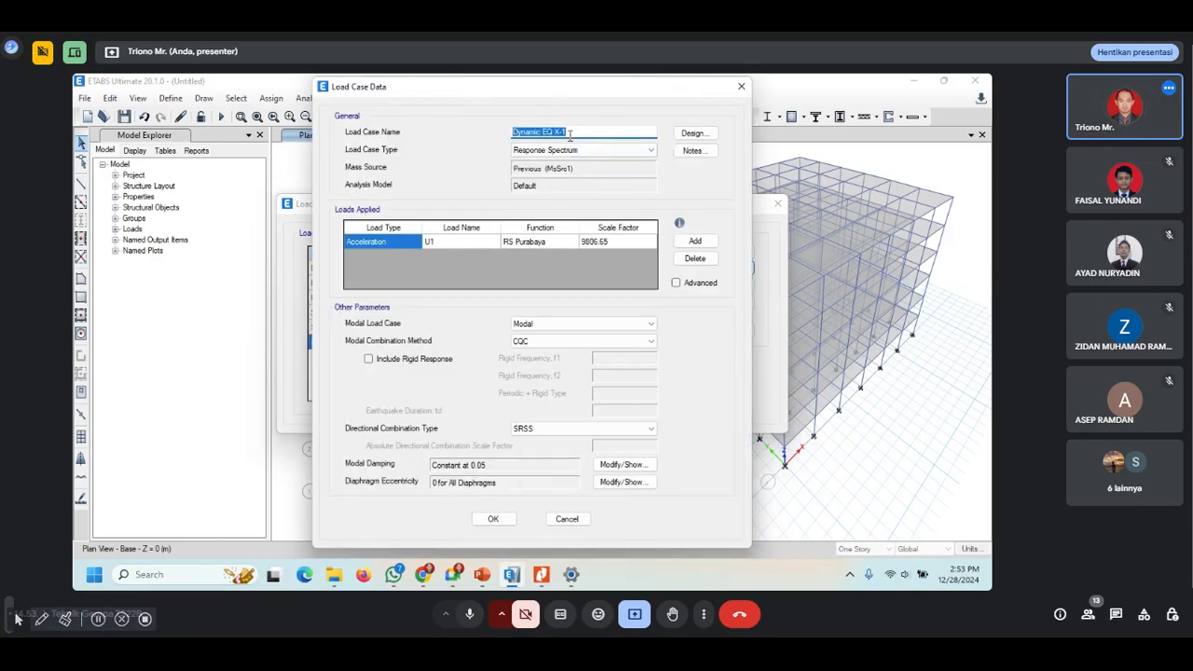
click(573, 131)
click(473, 244)
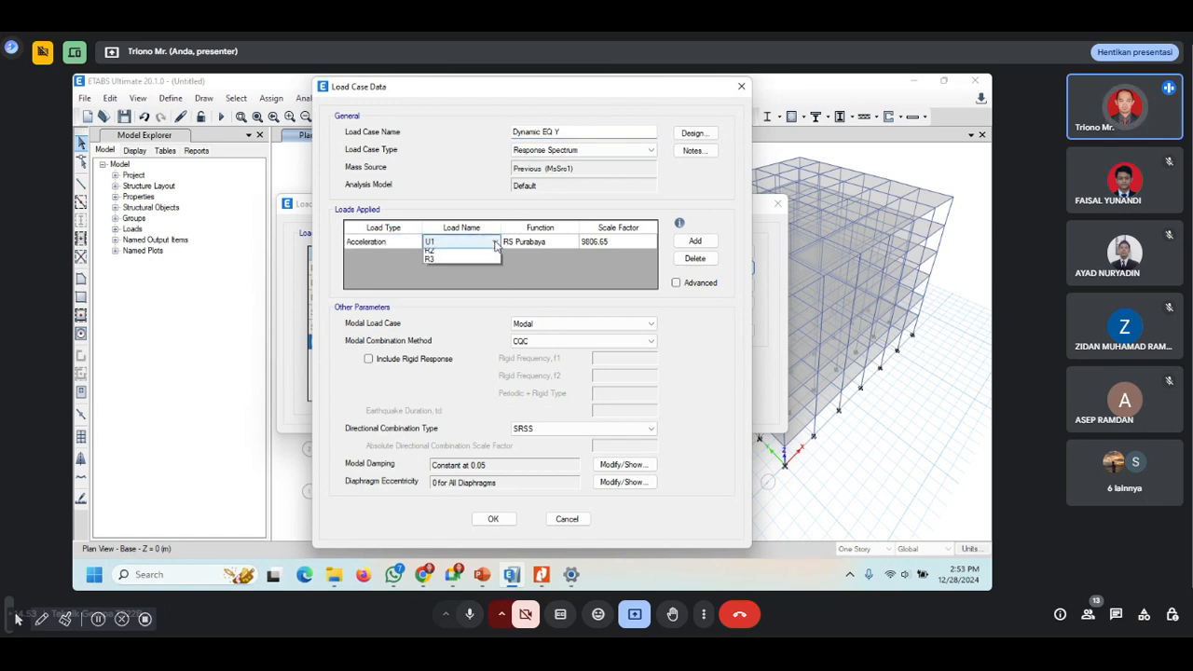
click(475, 244)
click(475, 264)
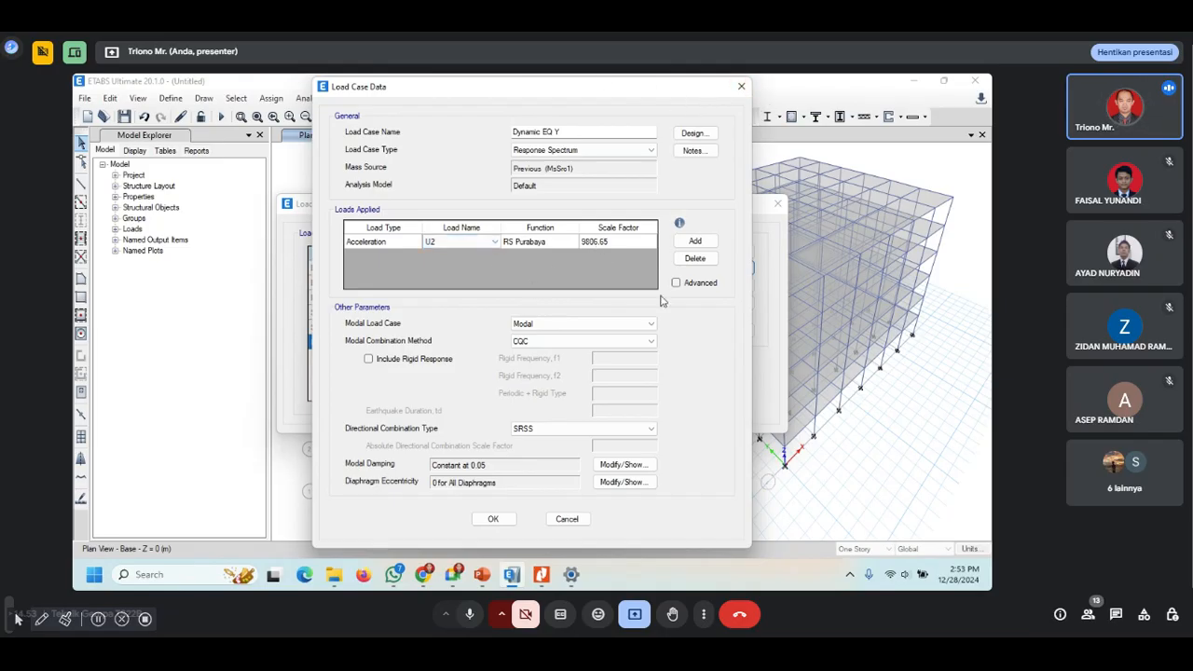
click(494, 519)
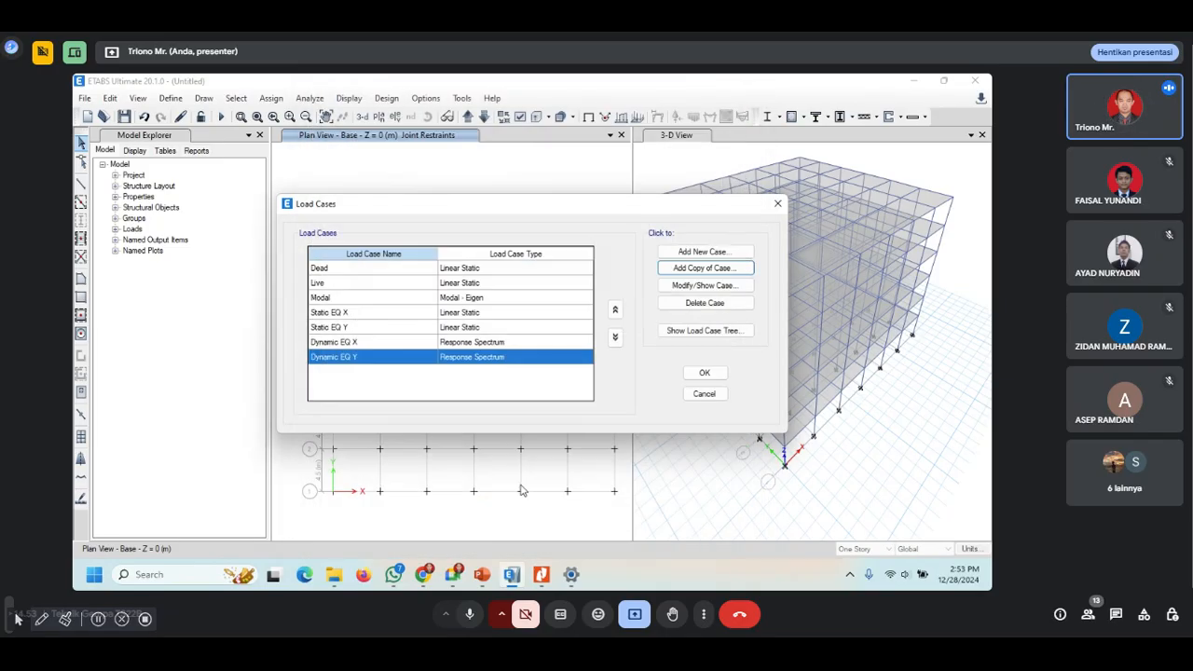
Step: Check the Static EQ X and Static EQ Y cases in the load case list and save the load case definitions
click(352, 317)
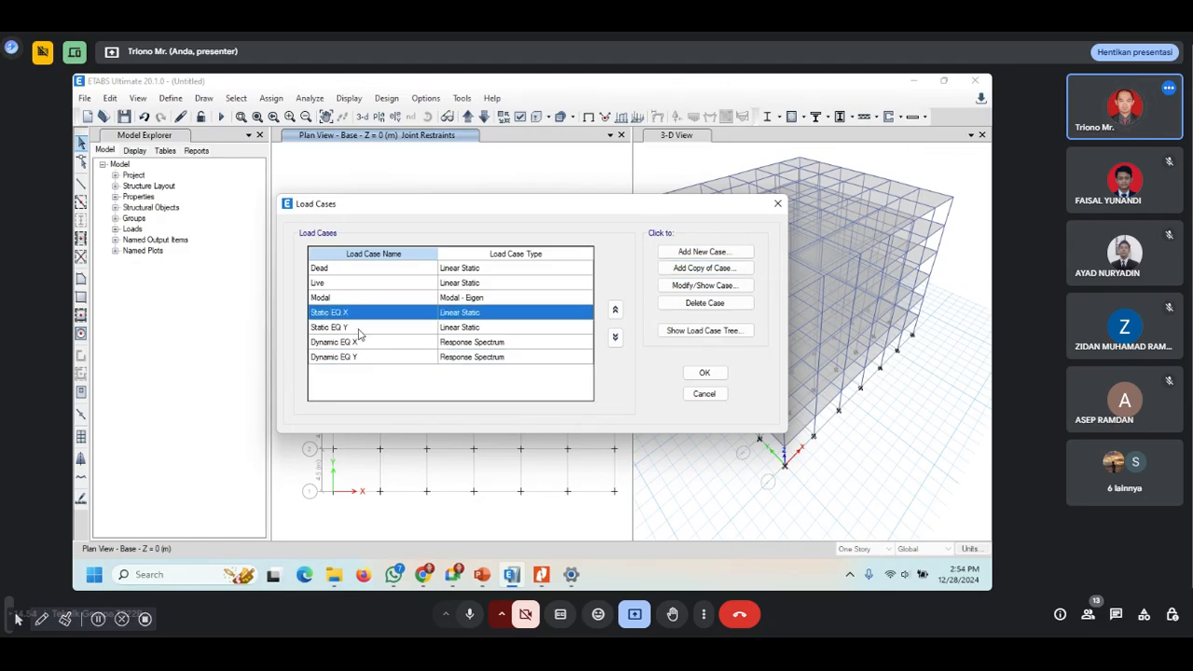
click(363, 330)
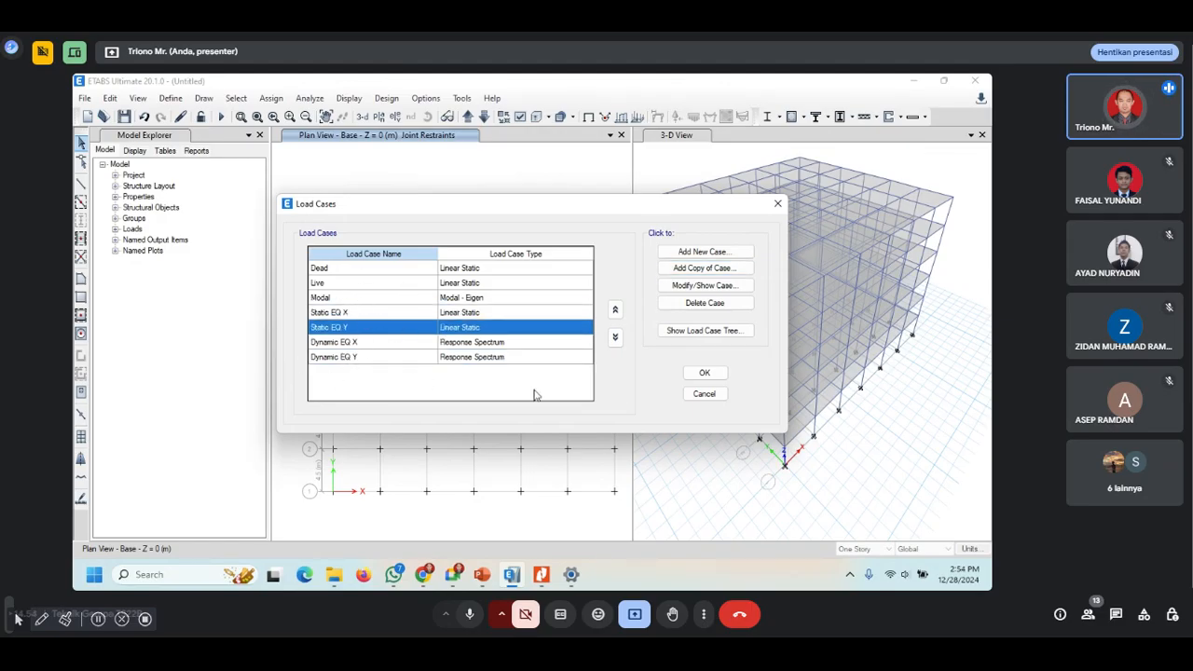
click(710, 378)
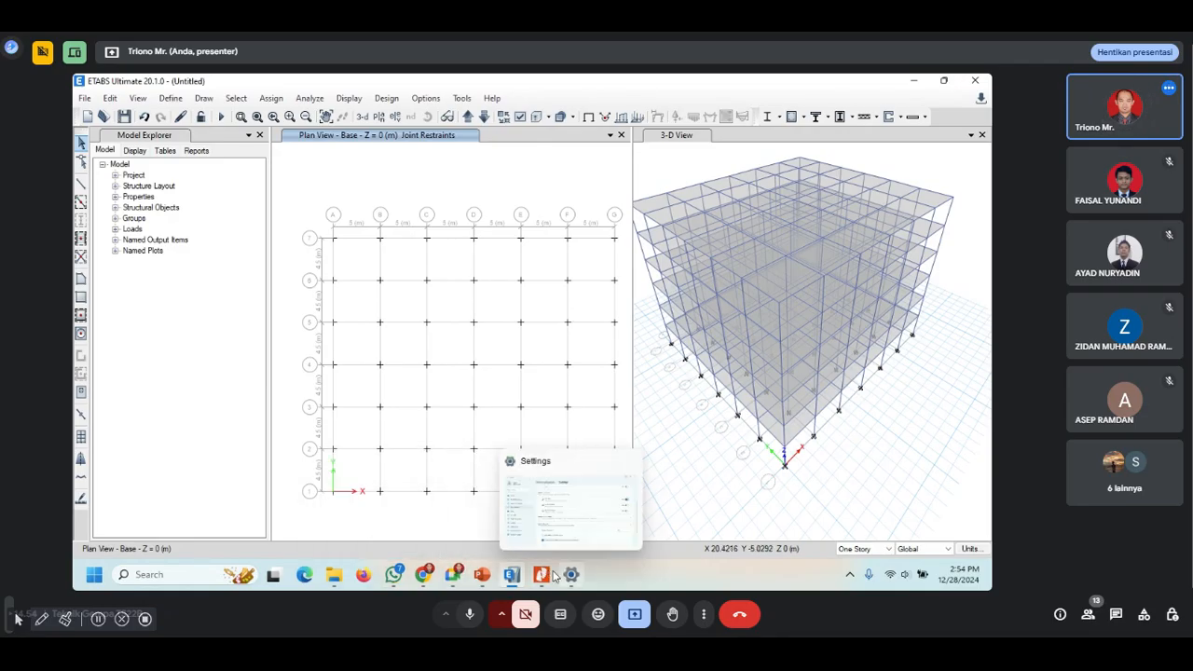
Step: Switch to Nitro Pro, maximize its window and bring up the SNI 2847:2019 document
mouse_move(457, 574)
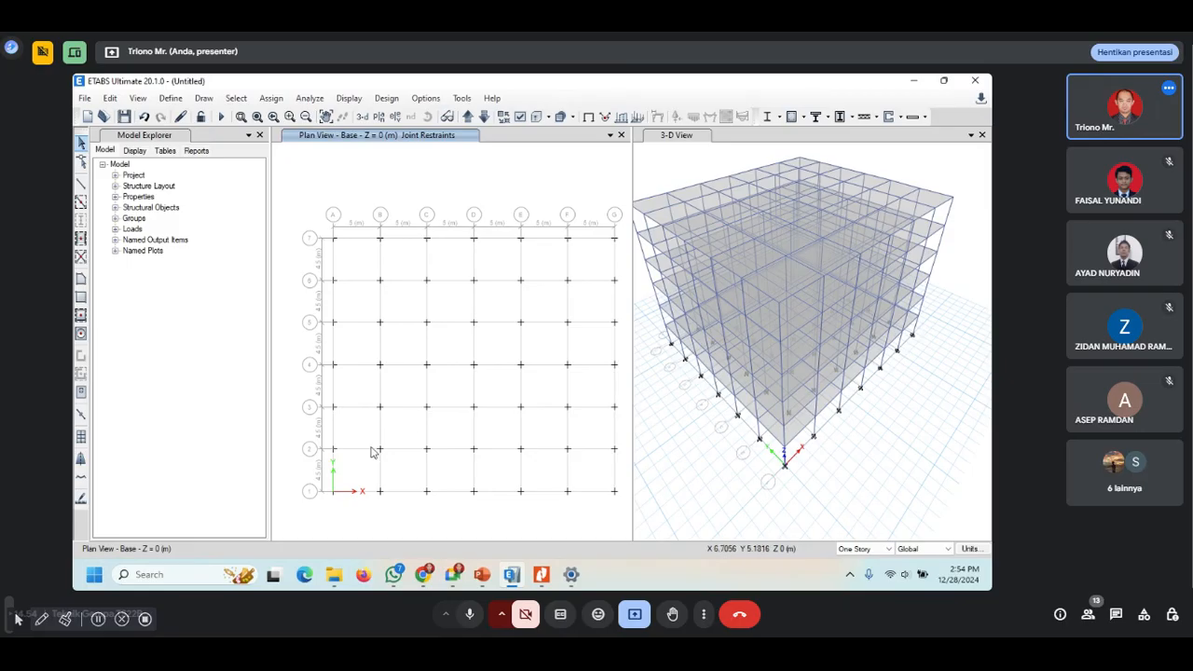
mouse_move(479, 579)
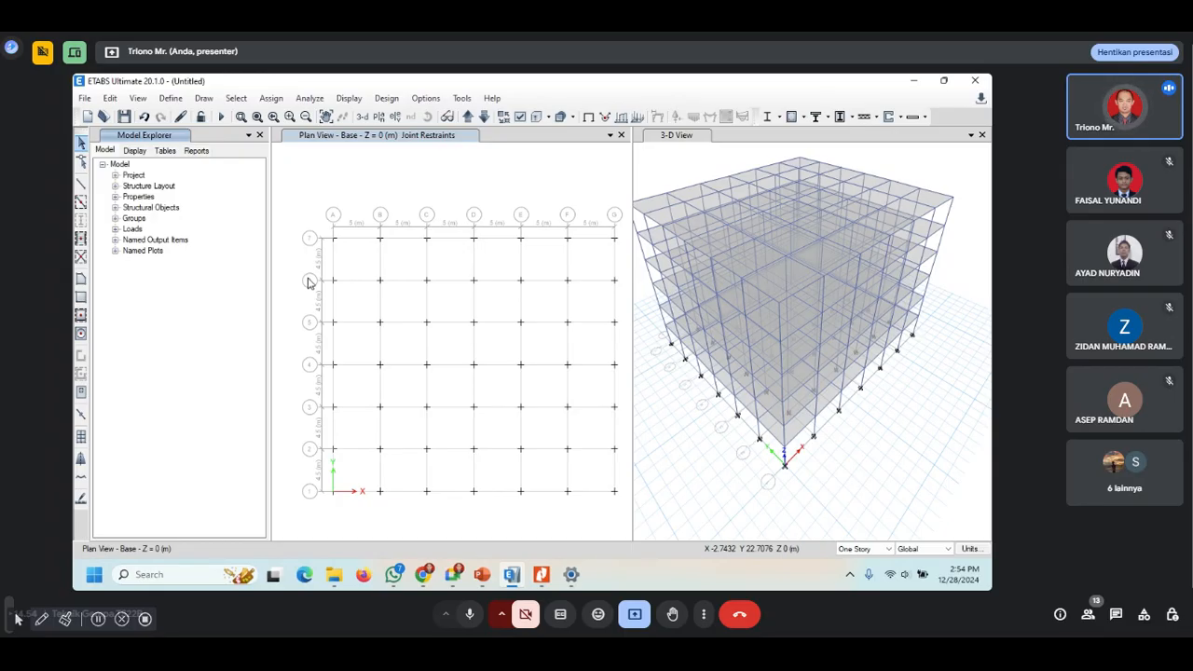
click(541, 575)
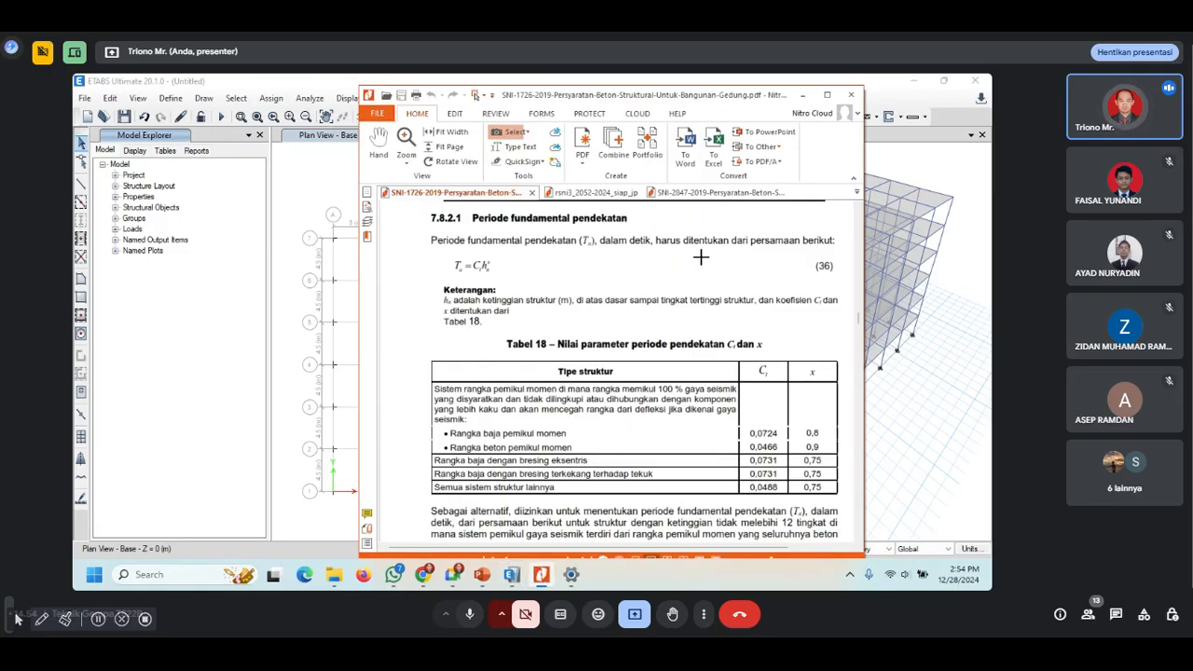
click(824, 96)
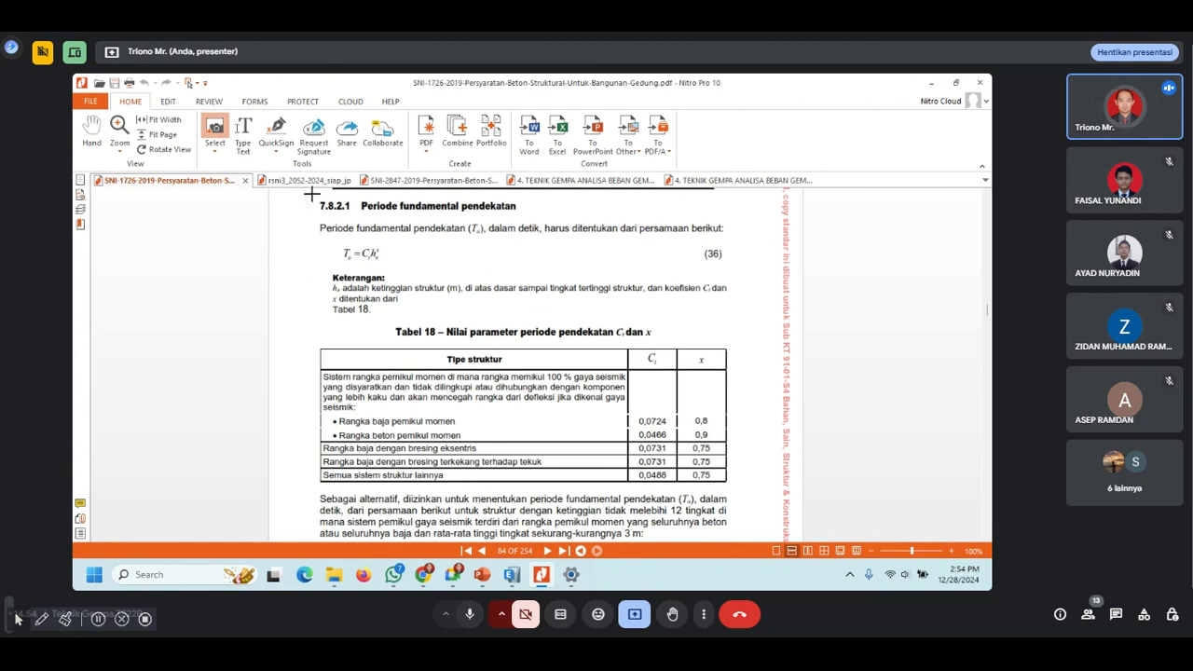
click(297, 181)
click(406, 181)
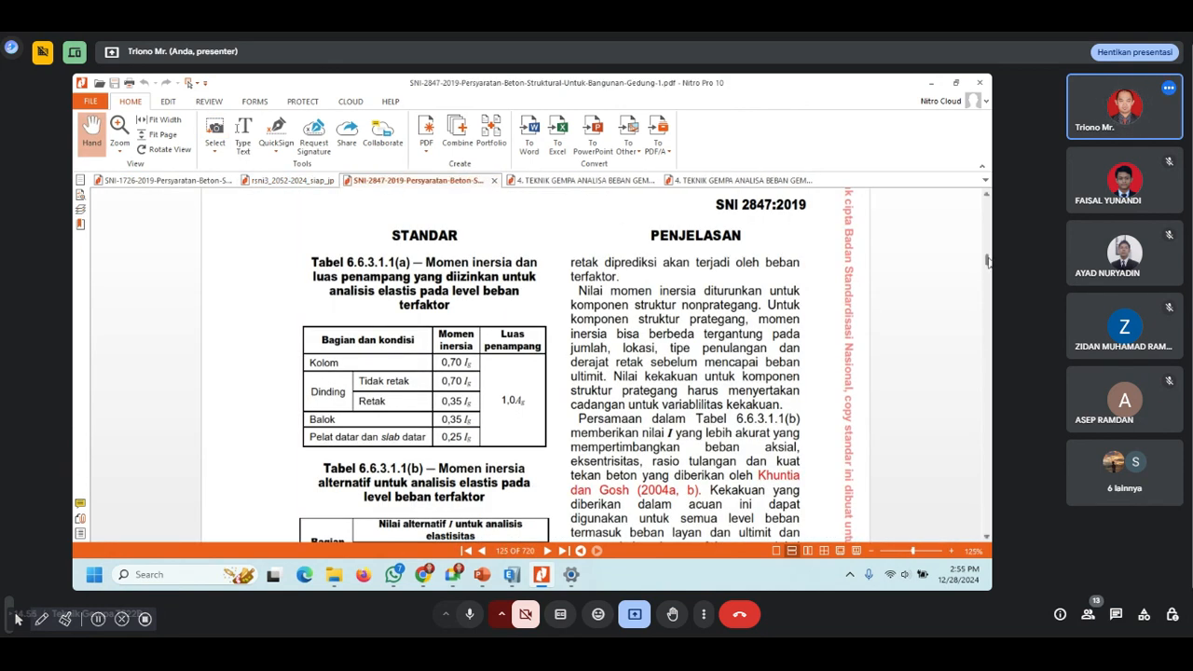
Step: Find section 5.3 in SNI 2847:2019 and examine the load combinations in Tabel 5.3.1
drag(988, 262, 987, 286)
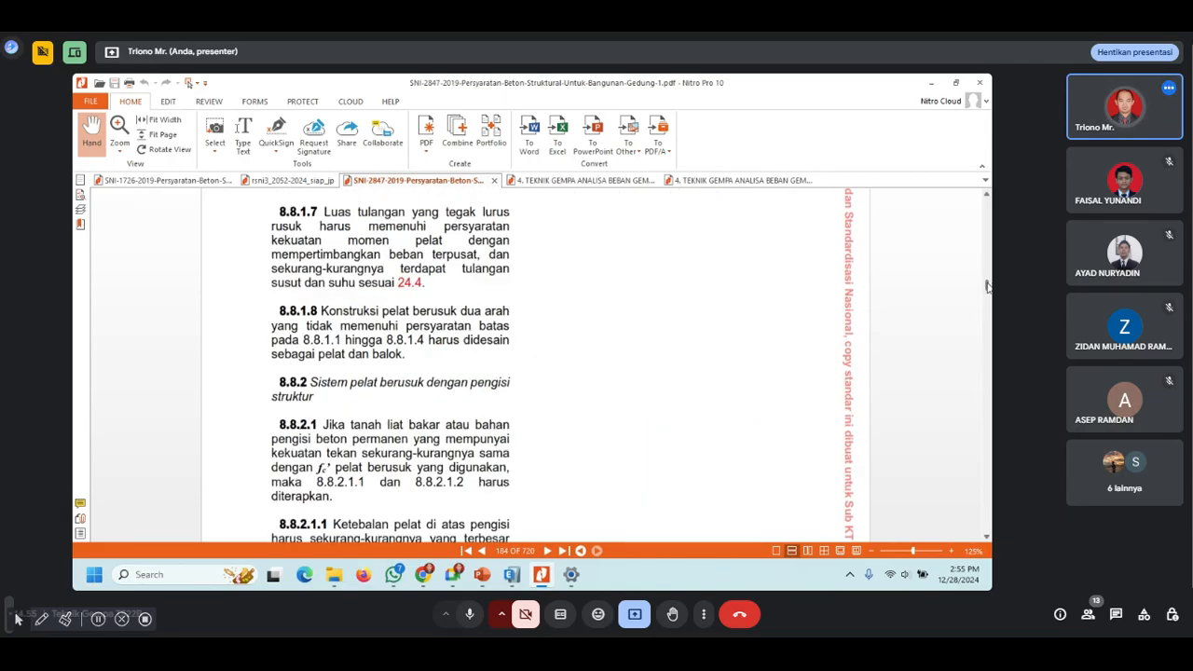
drag(988, 285, 988, 244)
scroll(877, 343, down, 5)
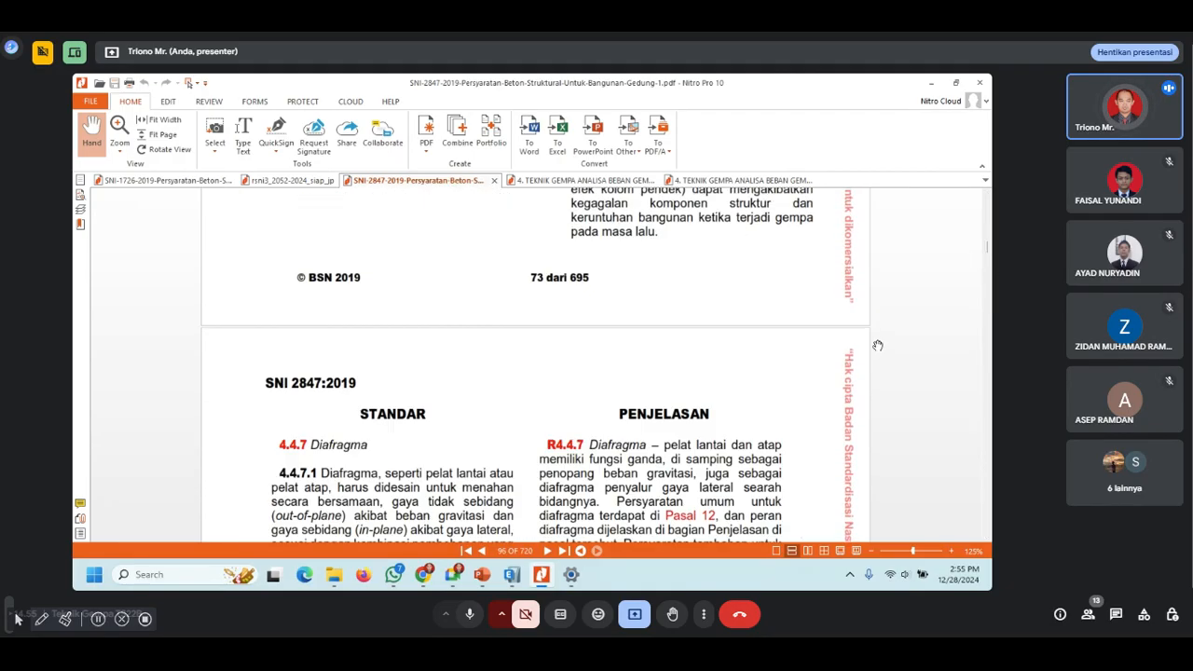
scroll(877, 346, down, 10)
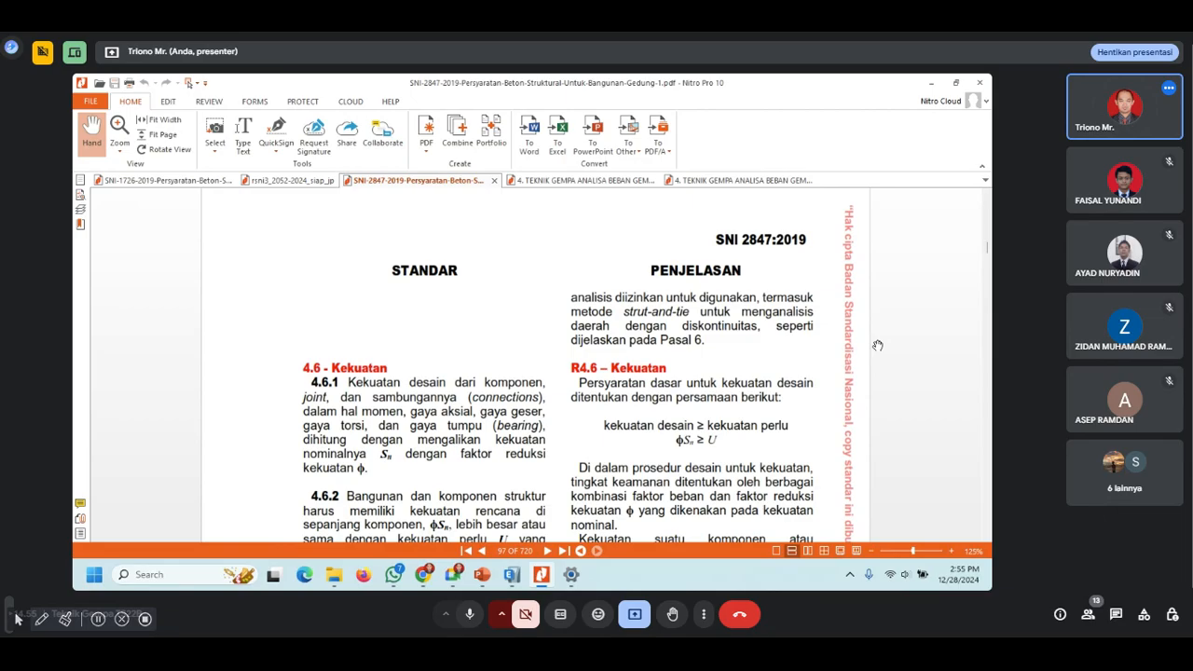
scroll(878, 346, down, 12)
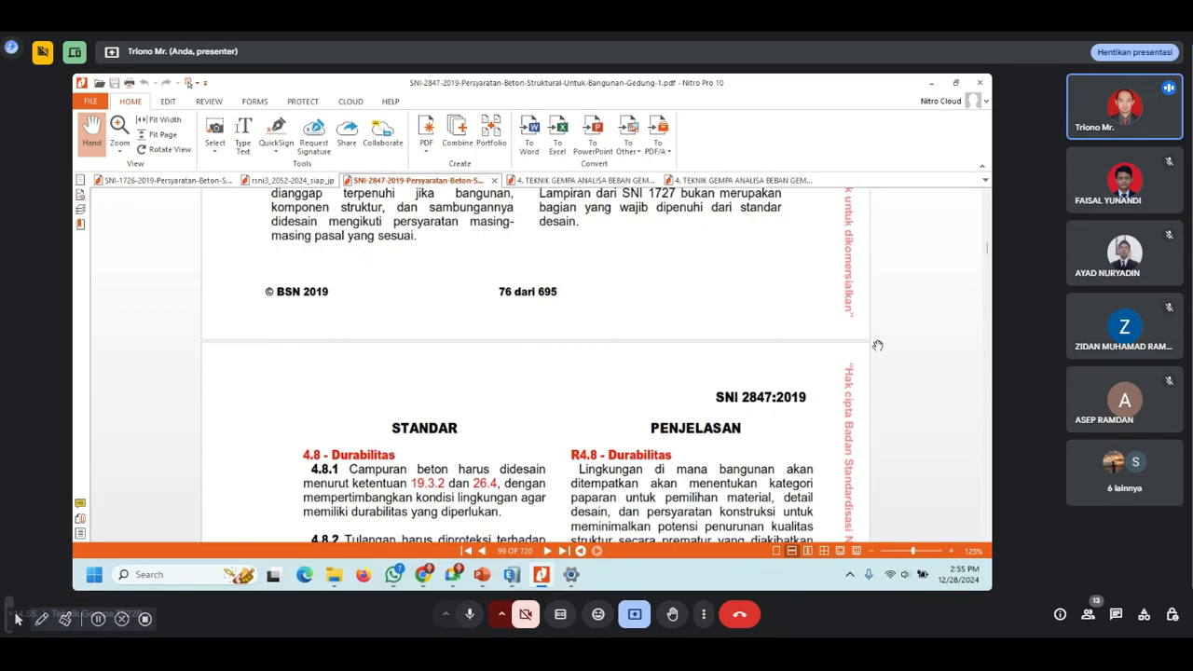
scroll(877, 345, down, 12)
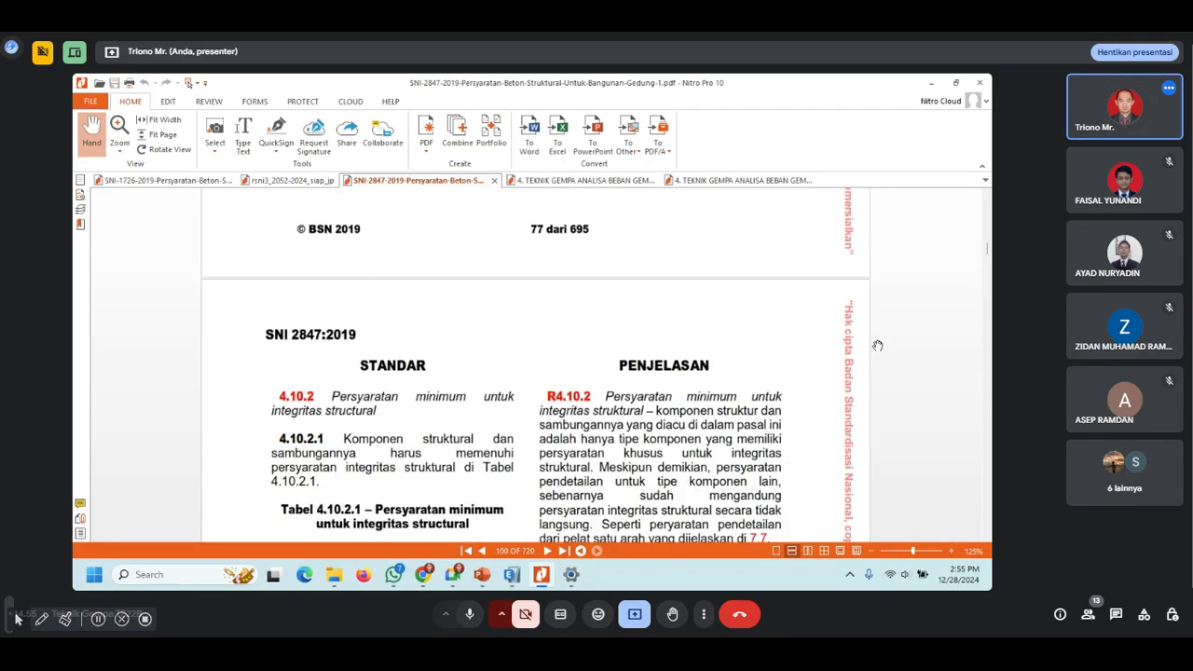
scroll(878, 346, down, 12)
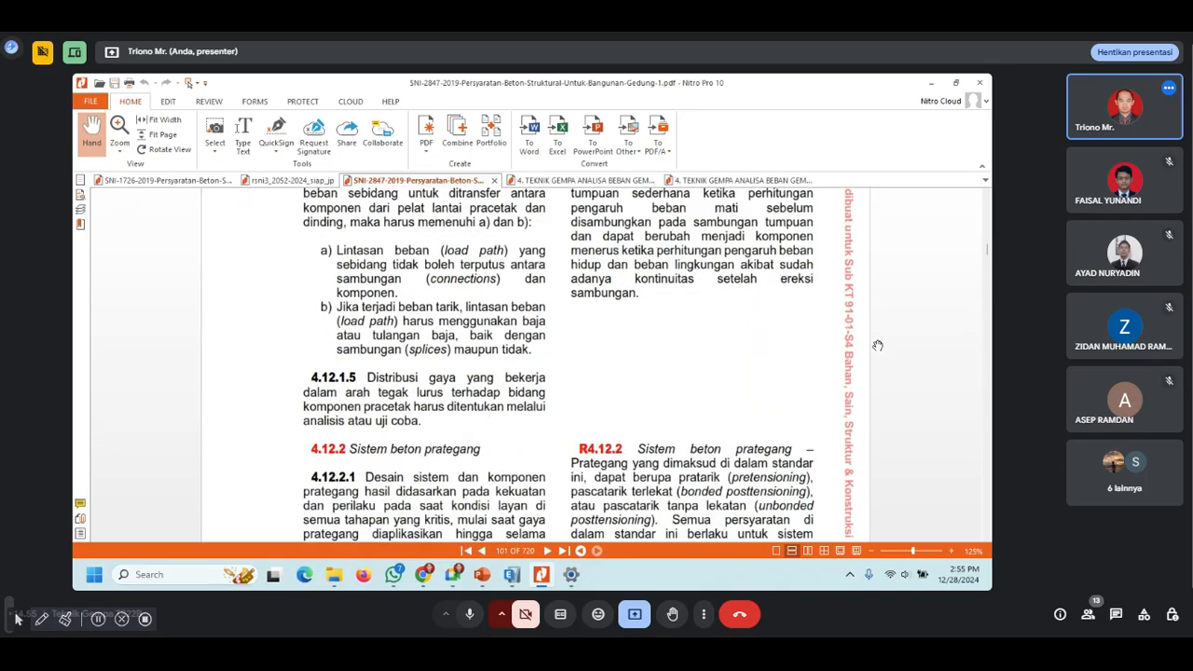
scroll(877, 345, down, 12)
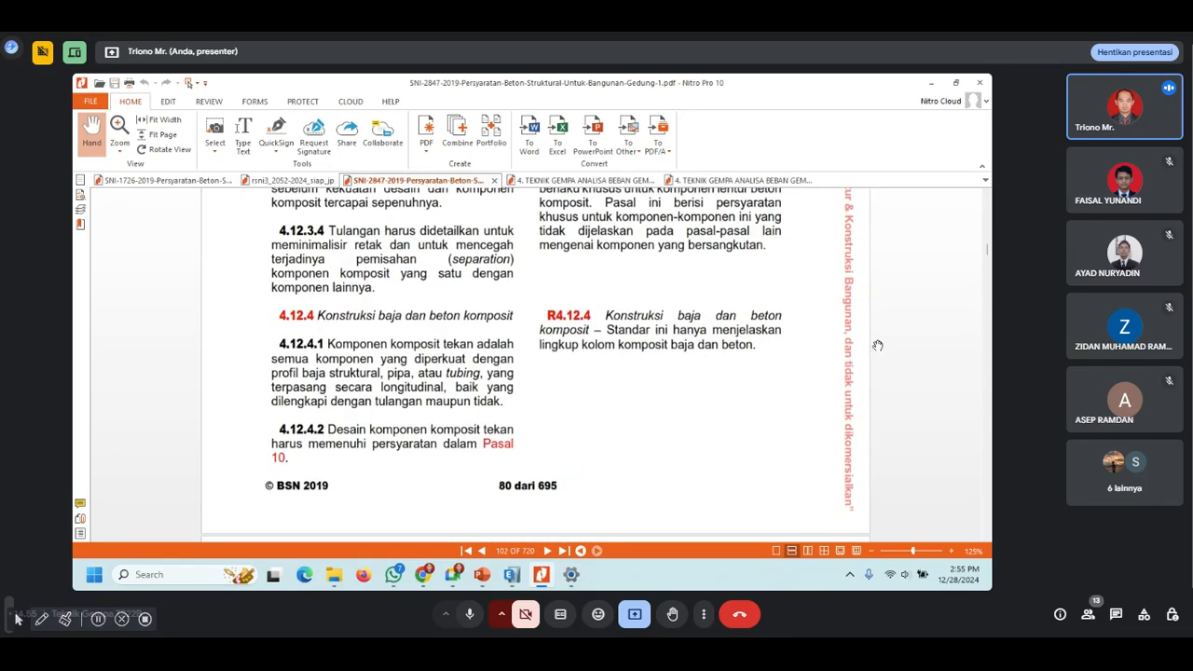
scroll(877, 346, down, 12)
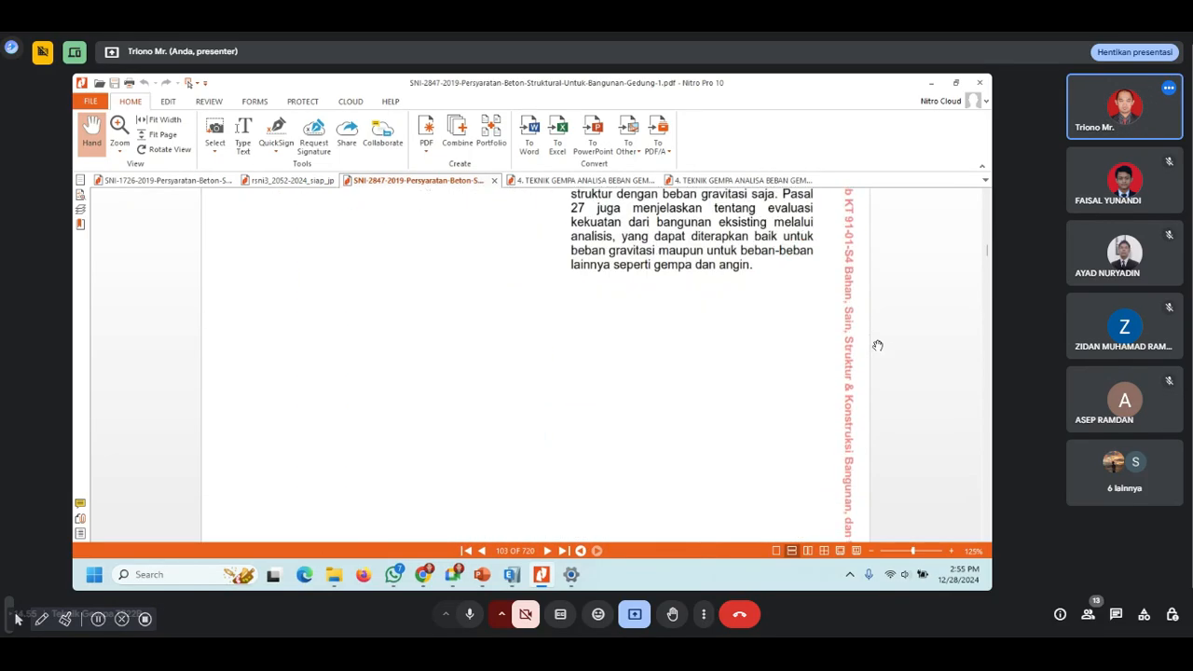
scroll(877, 346, down, 12)
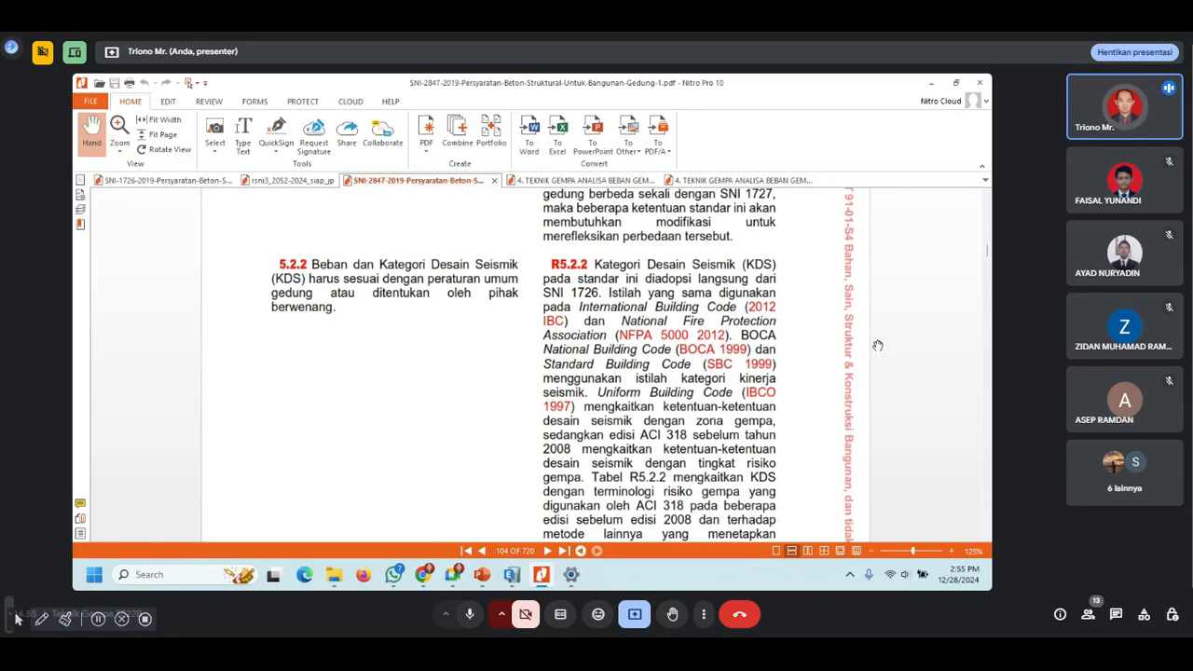
scroll(877, 346, down, 12)
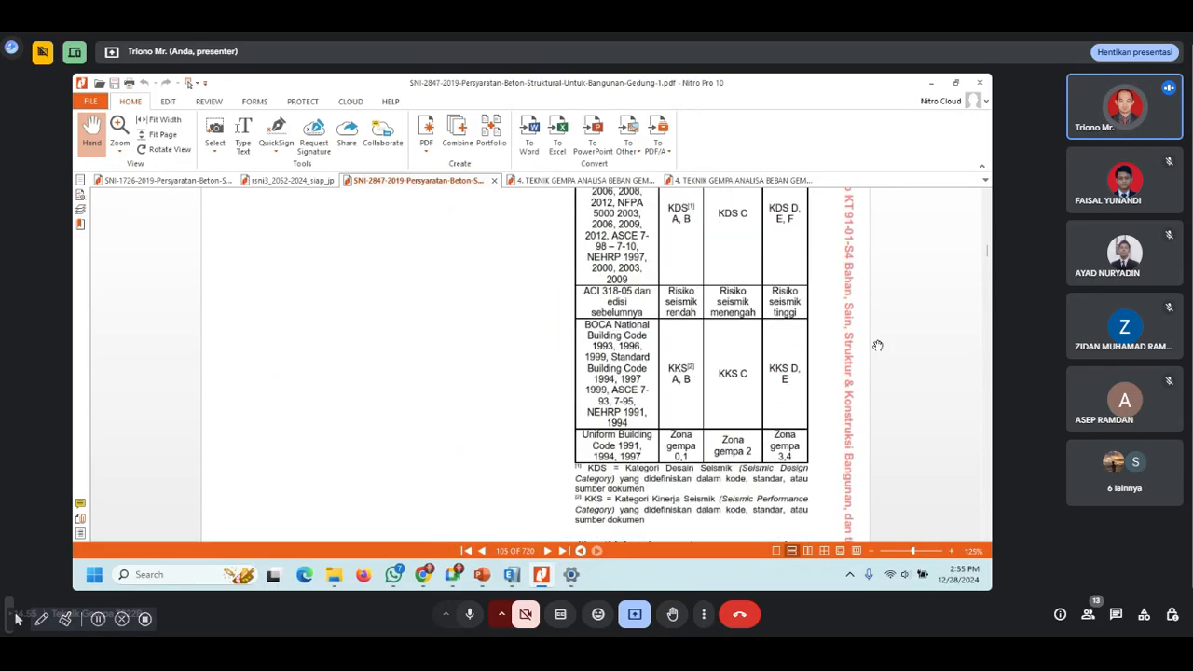
scroll(877, 346, down, 12)
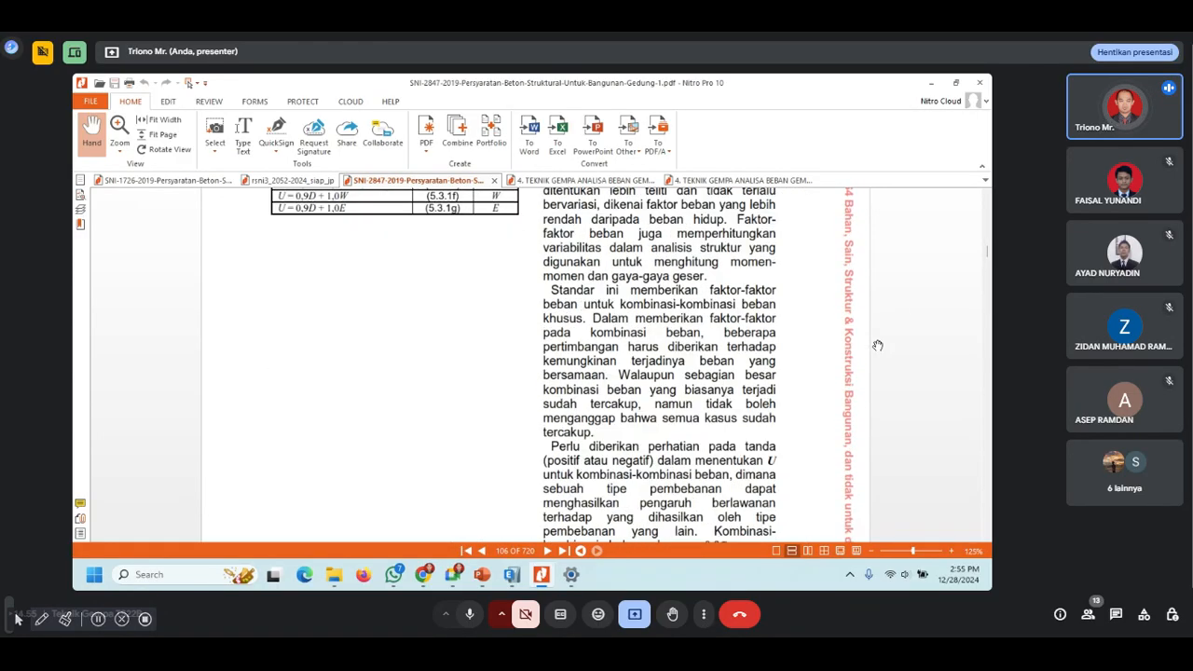
scroll(877, 346, up, 5)
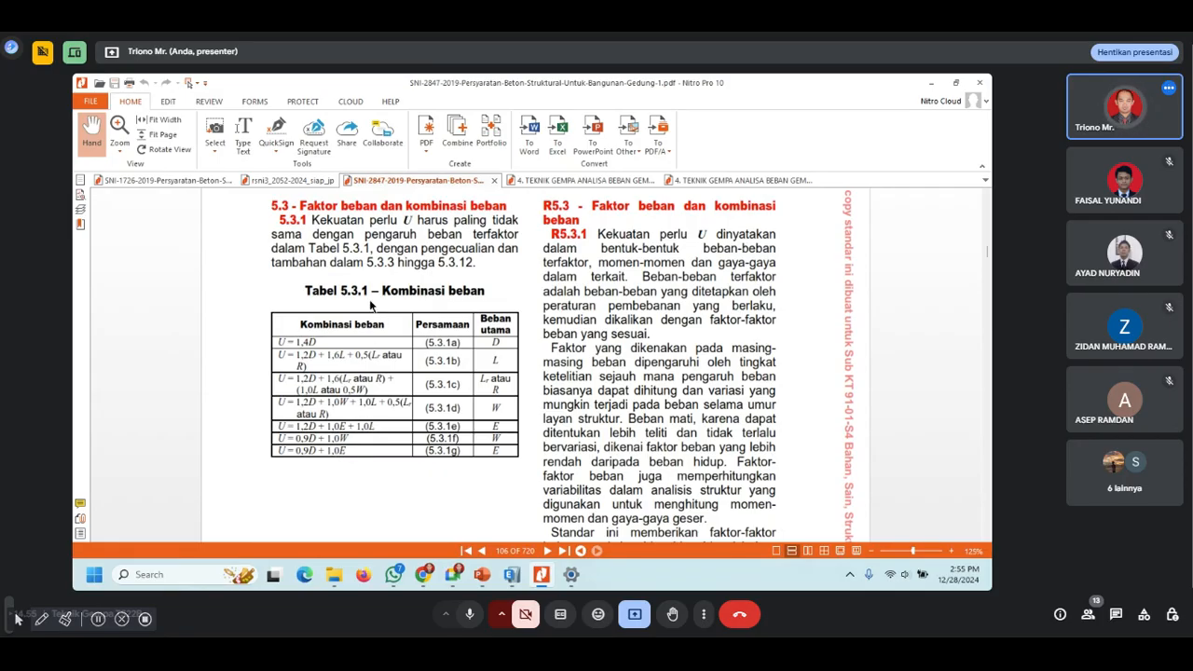
Step: Switch back to ETABS, open the load pattern definitions and rename the Dead load pattern as DL
click(512, 580)
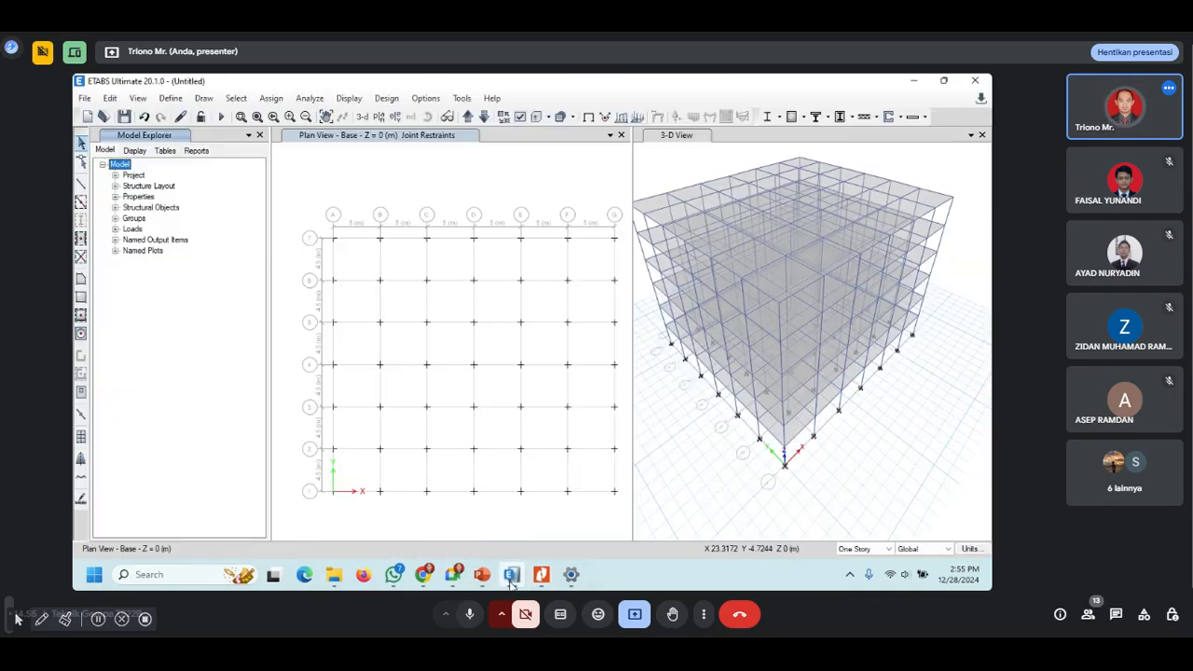
click(171, 98)
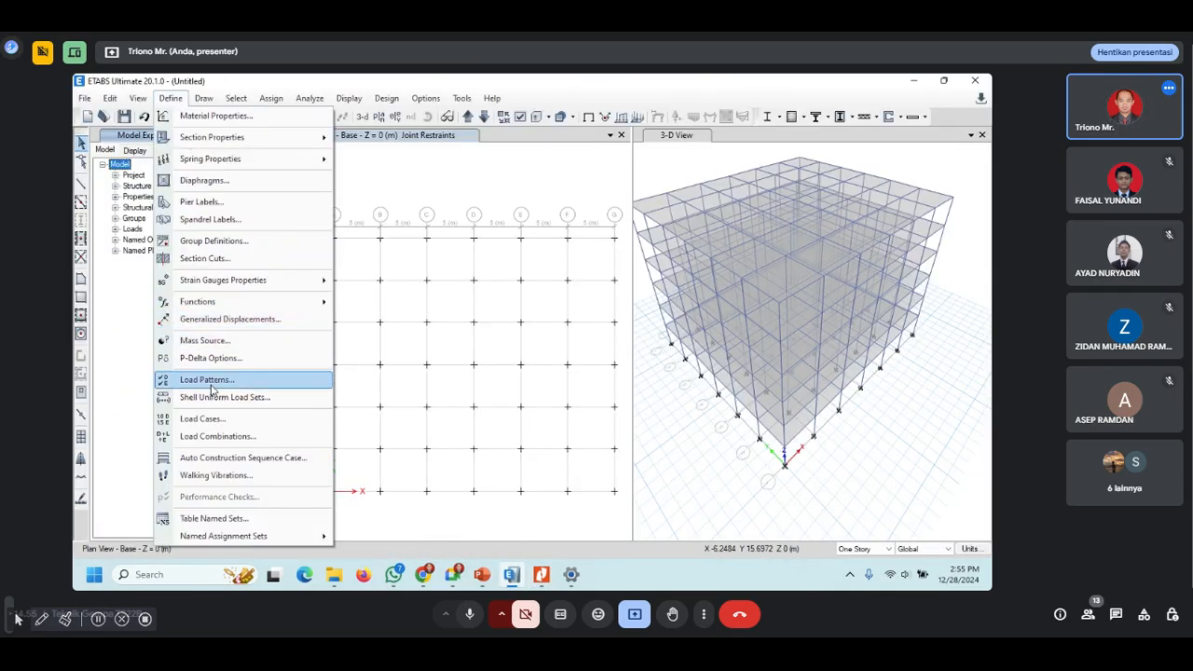
click(207, 381)
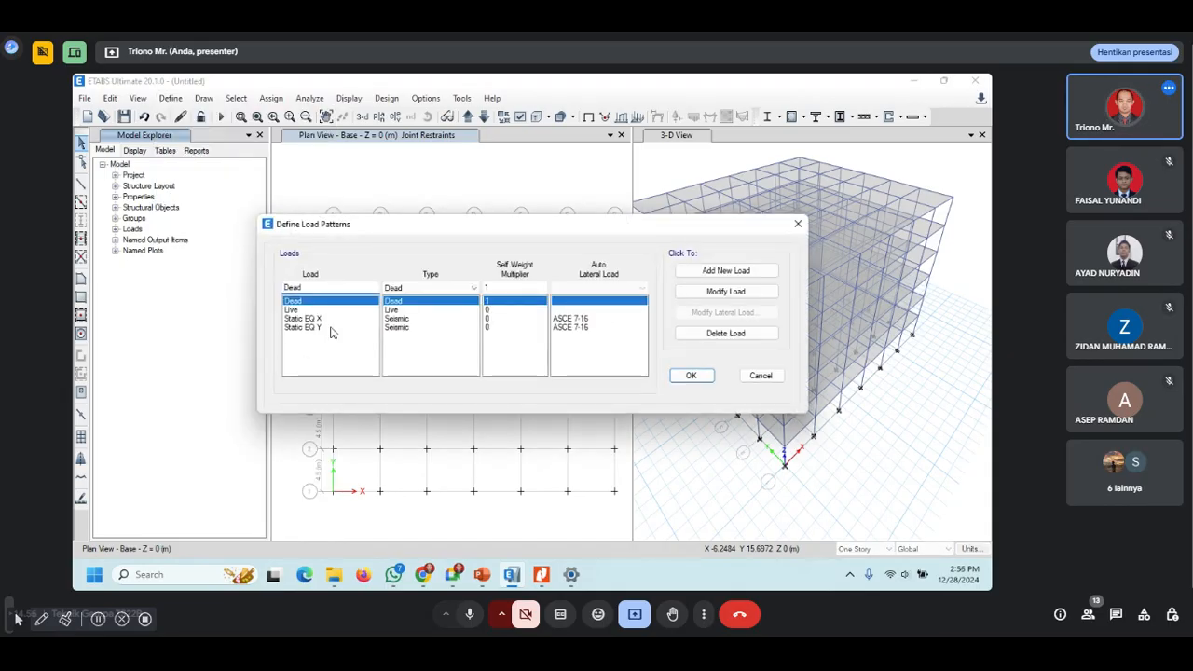
drag(313, 287, 271, 292)
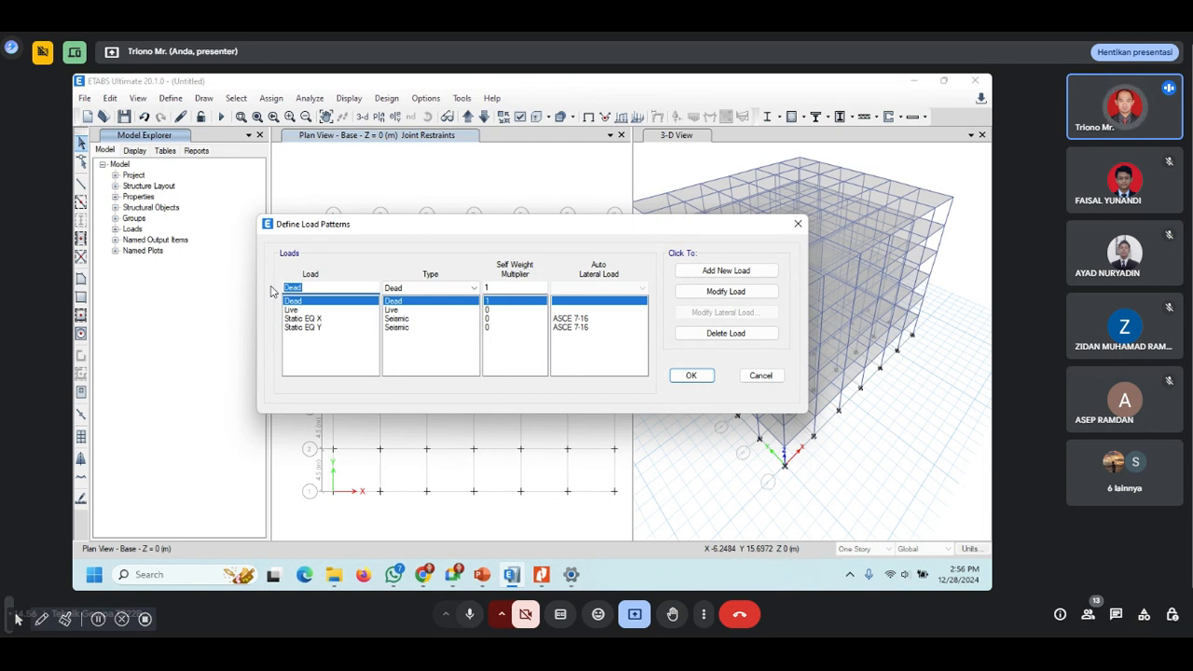
text(DL)
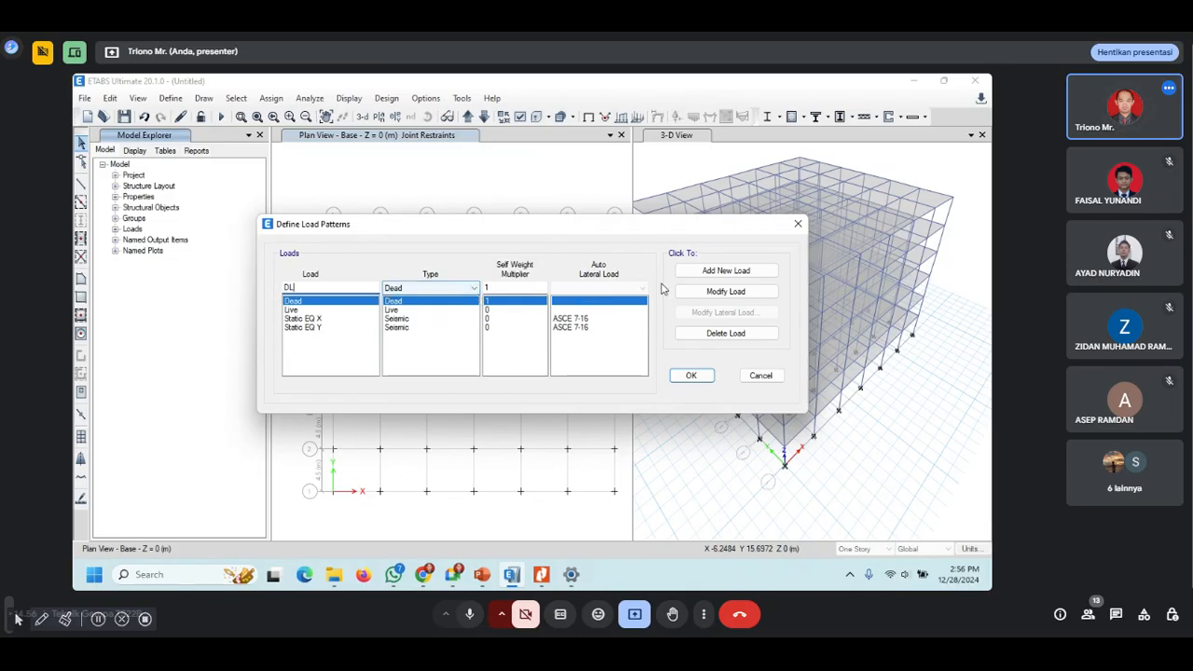
click(724, 293)
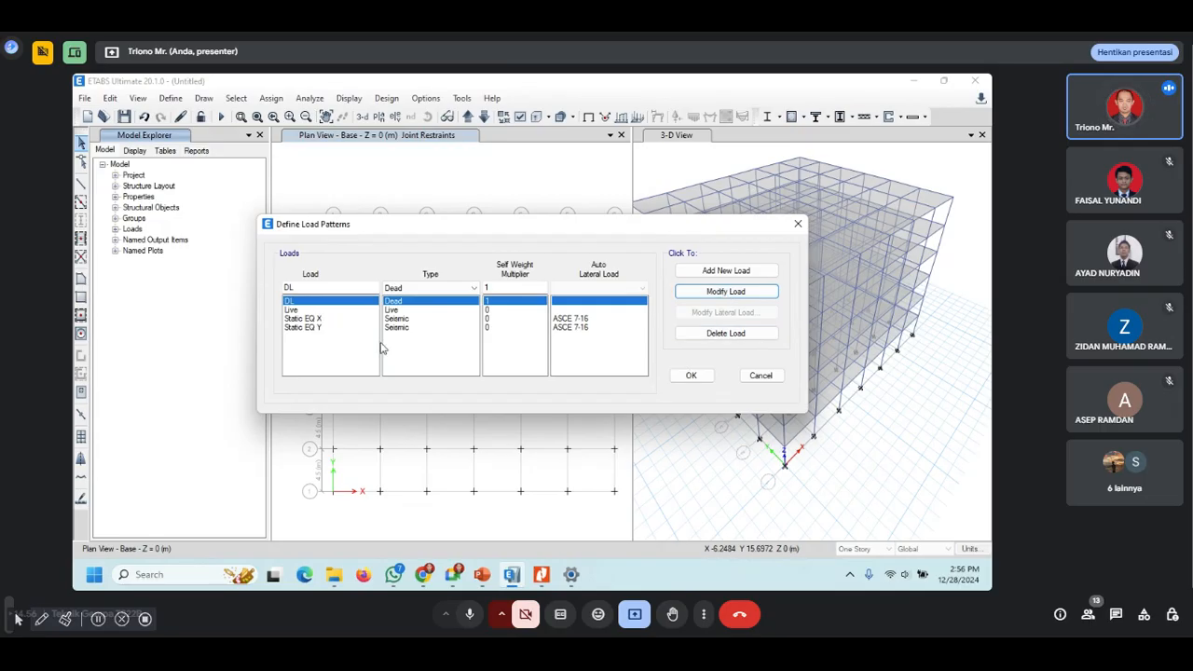
Step: Rename the Live load pattern as LL
click(295, 311)
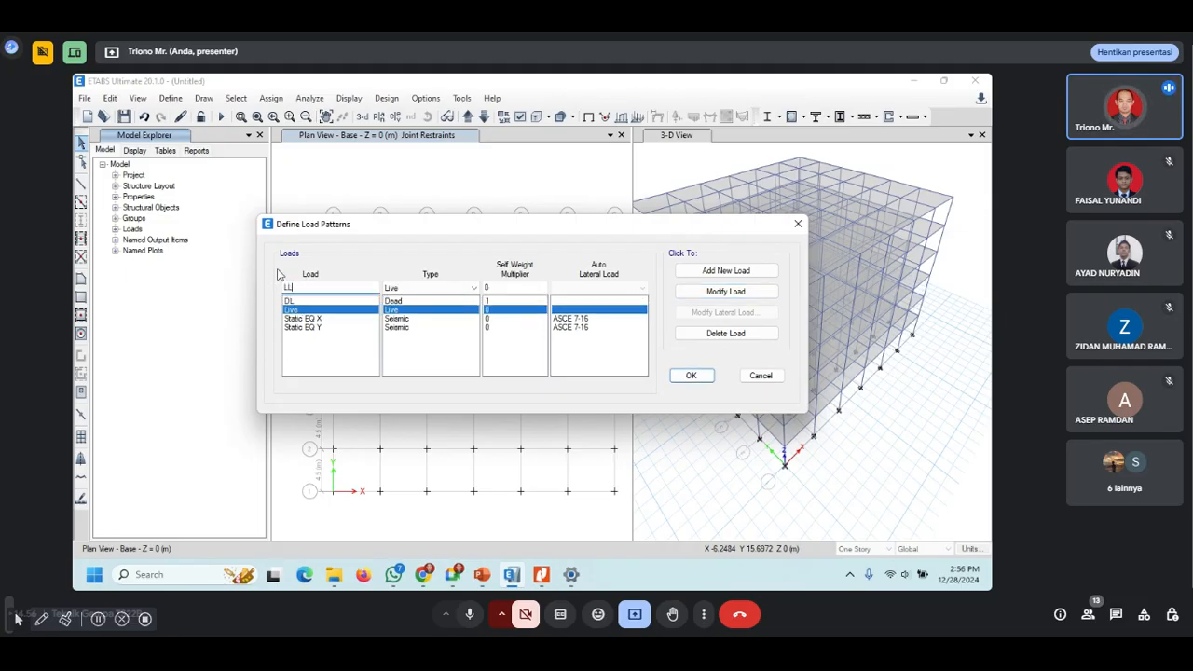
click(736, 293)
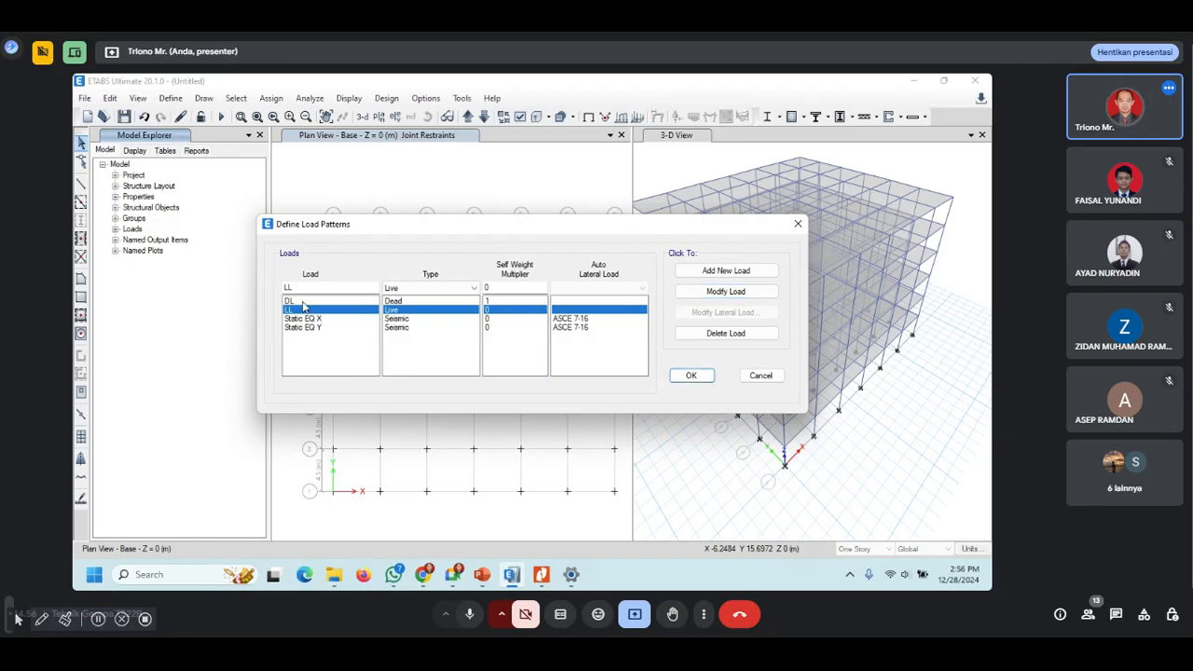
click(298, 303)
click(297, 310)
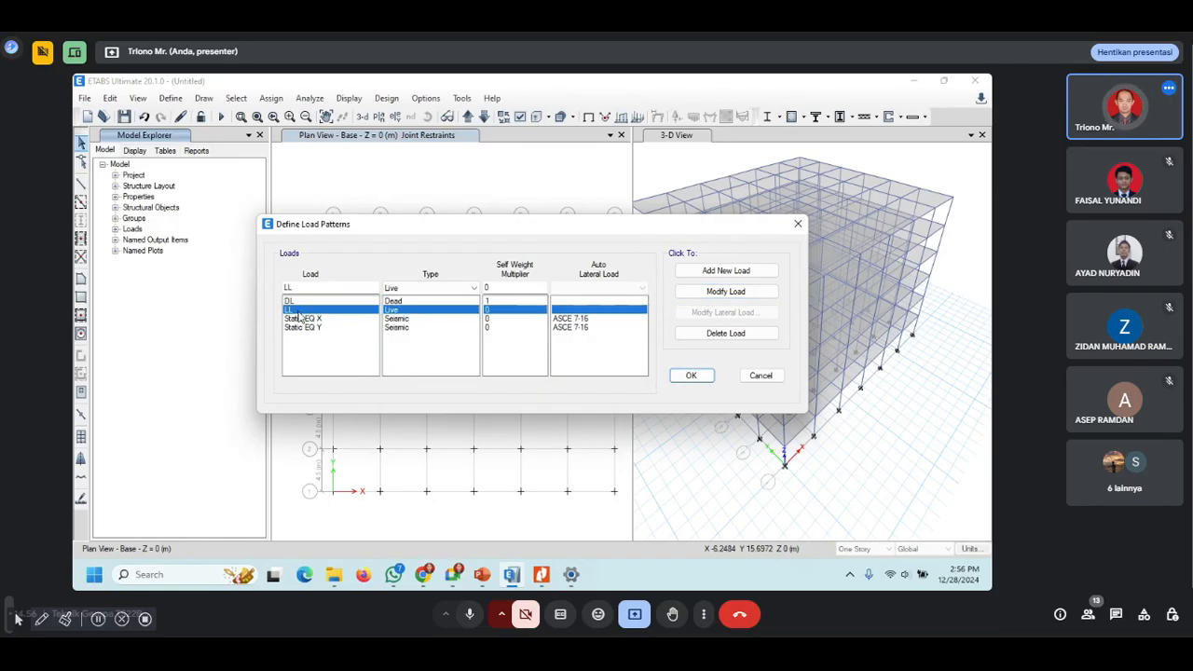
Step: Recheck Tabel 5.3.1 in Nitro Pro, return to ETABS and add a load pattern named R of type Dead
click(541, 574)
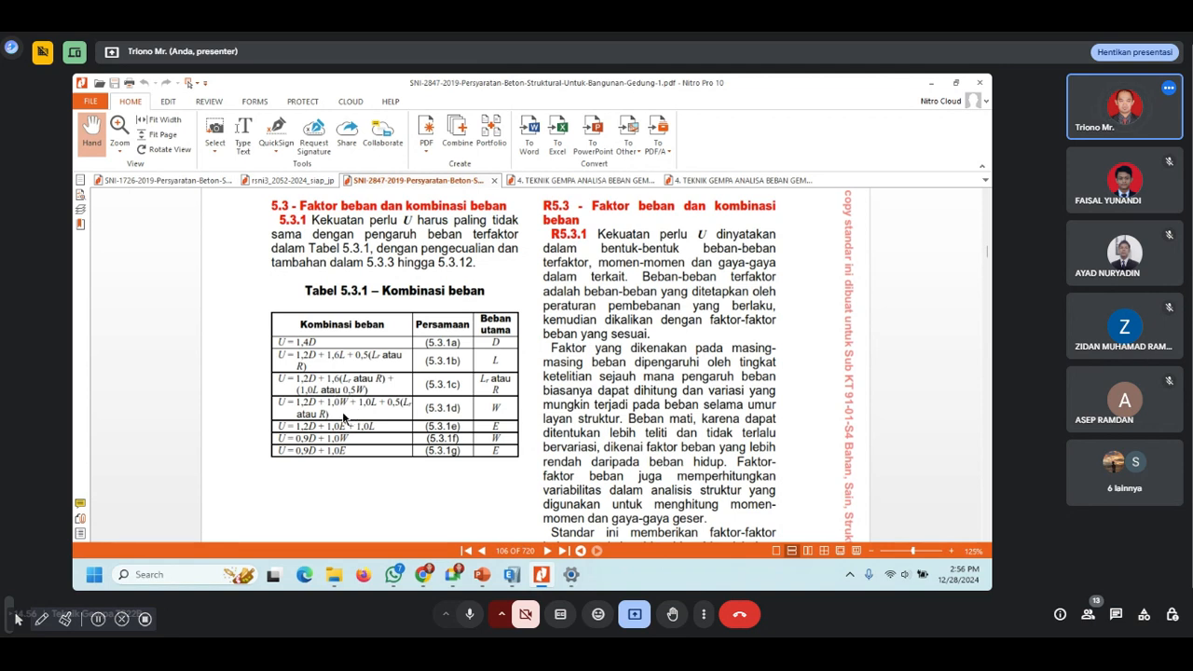
click(930, 82)
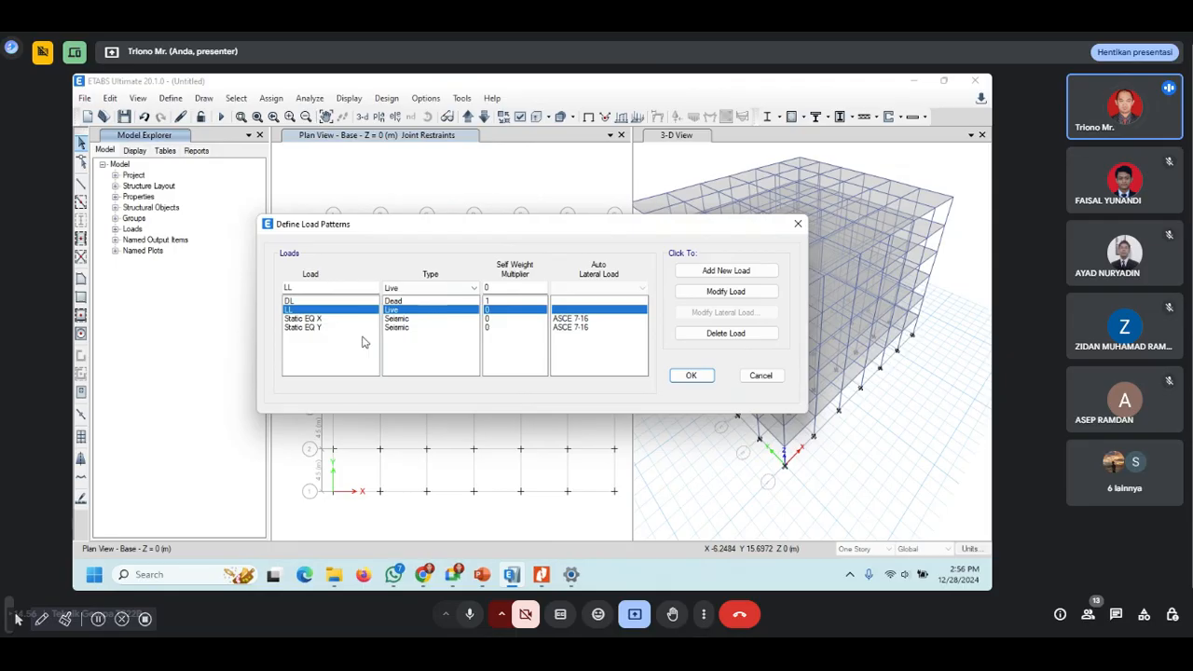
double_click(317, 286)
text(Fl)
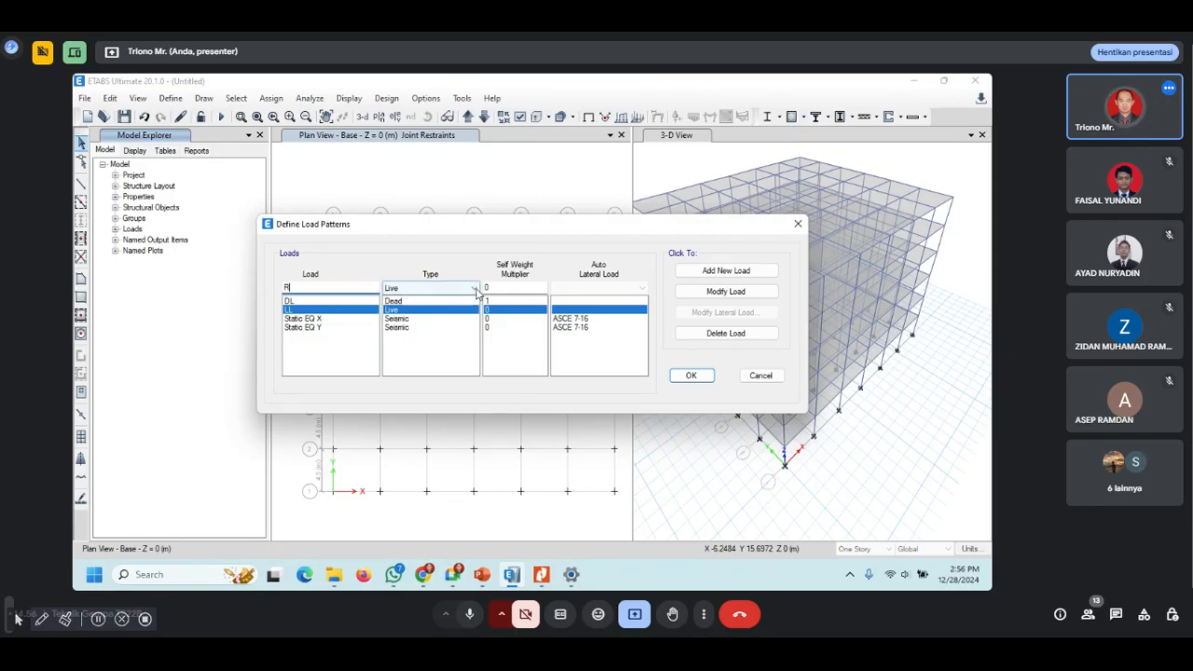
click(475, 289)
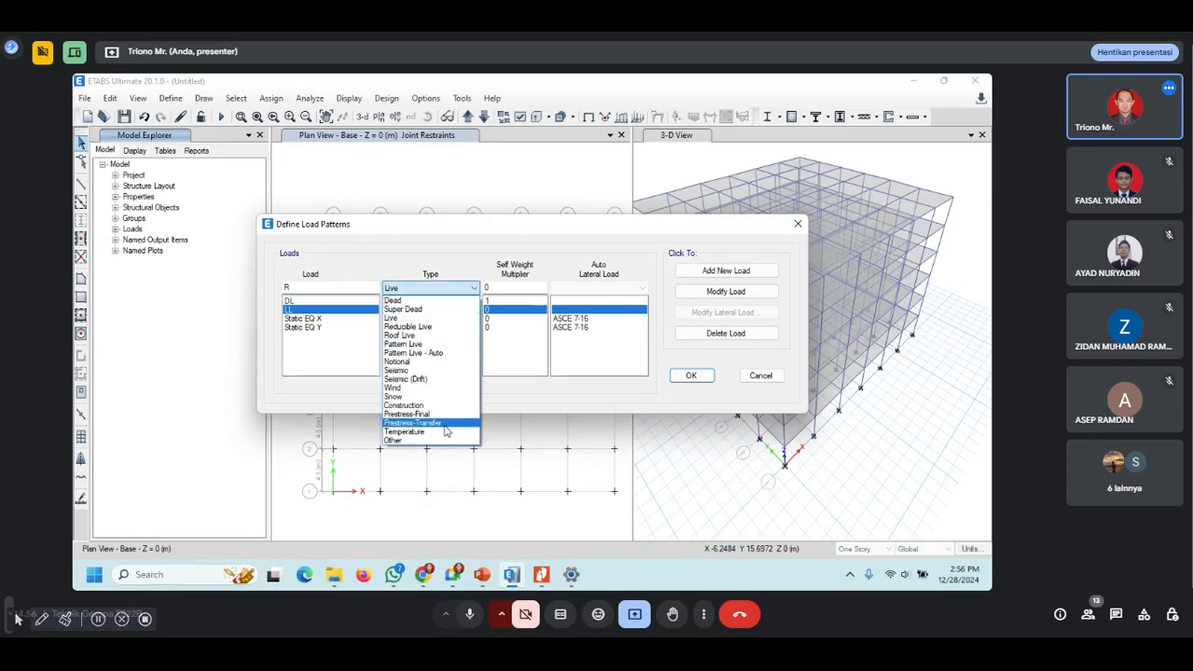
click(406, 300)
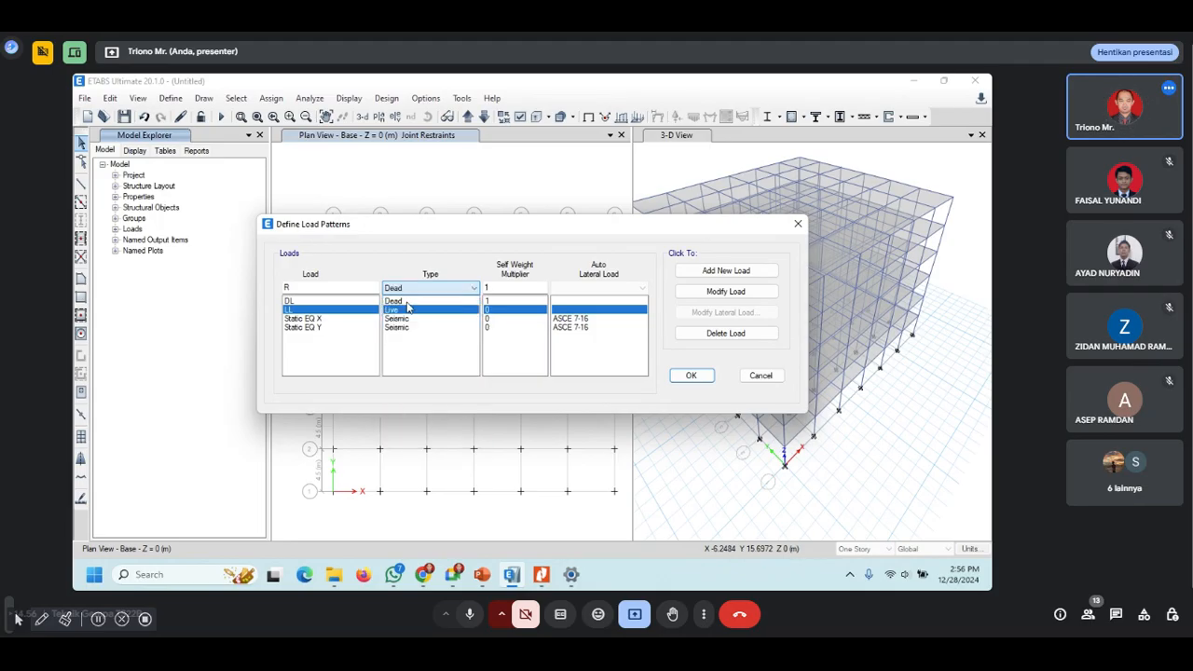
click(732, 272)
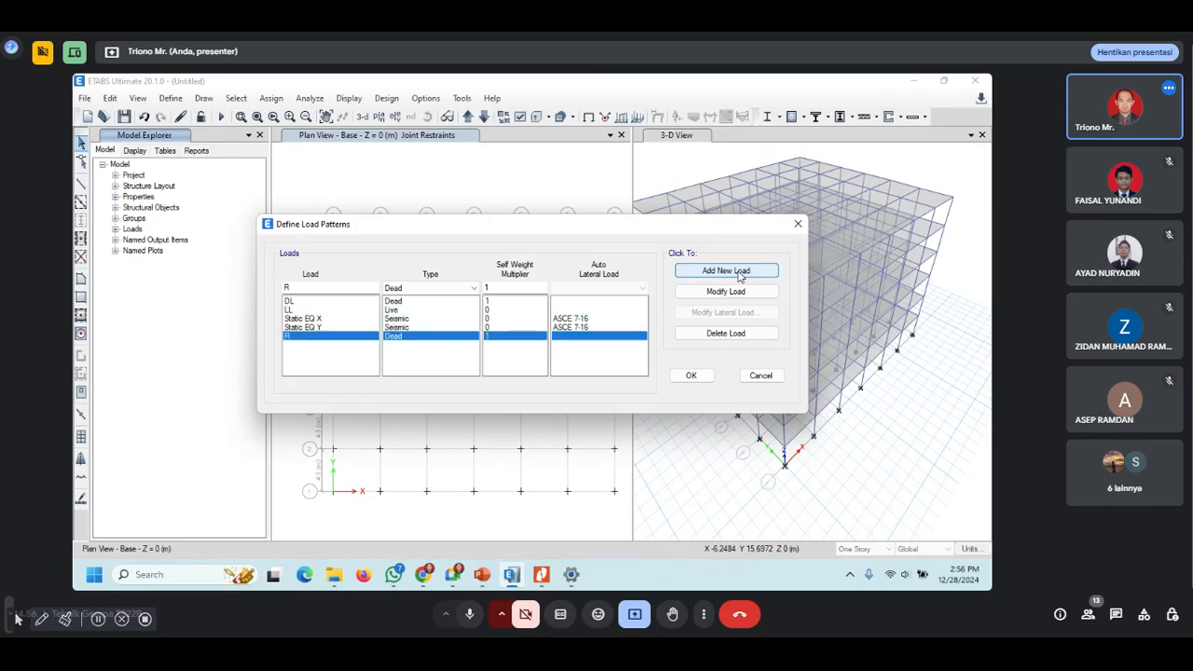
Step: Add a load pattern named W of type Wind, recheck Tabel 5.3.1 in Nitro Pro and return to ETABS
double_click(308, 291)
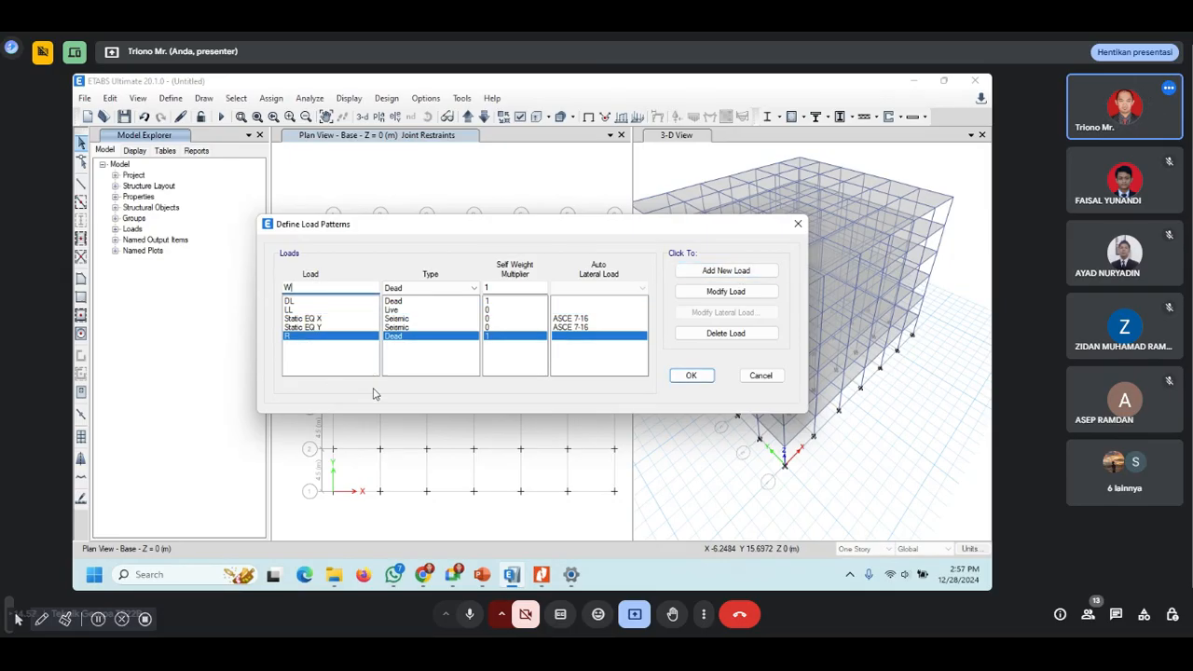
click(473, 288)
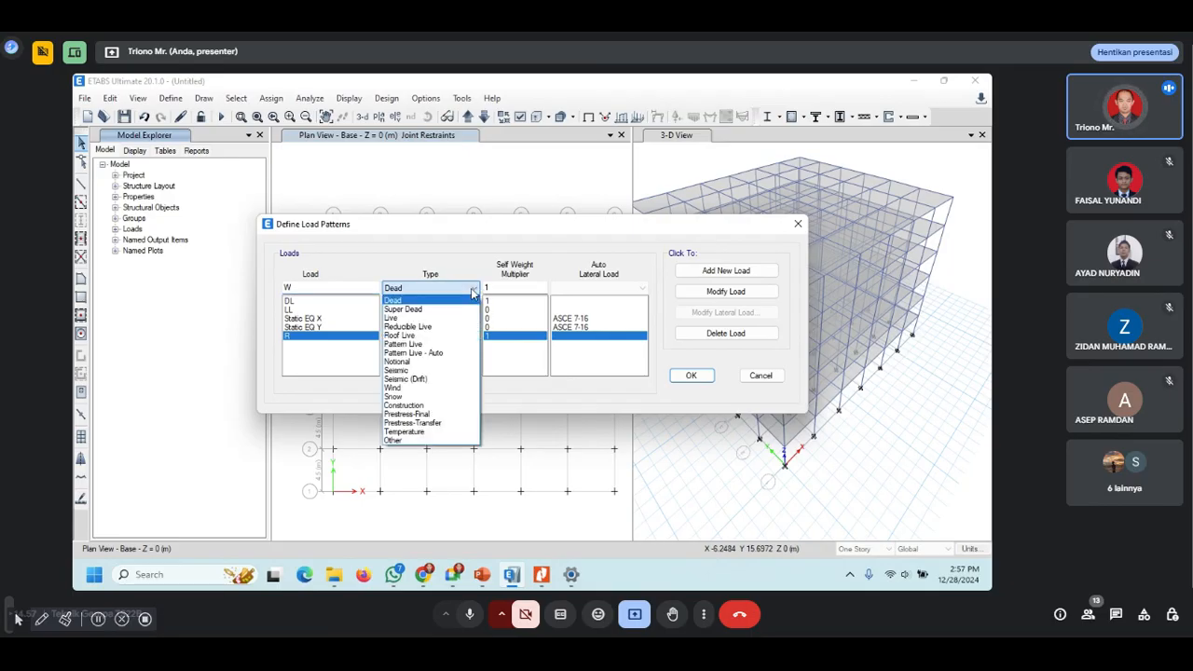
click(403, 388)
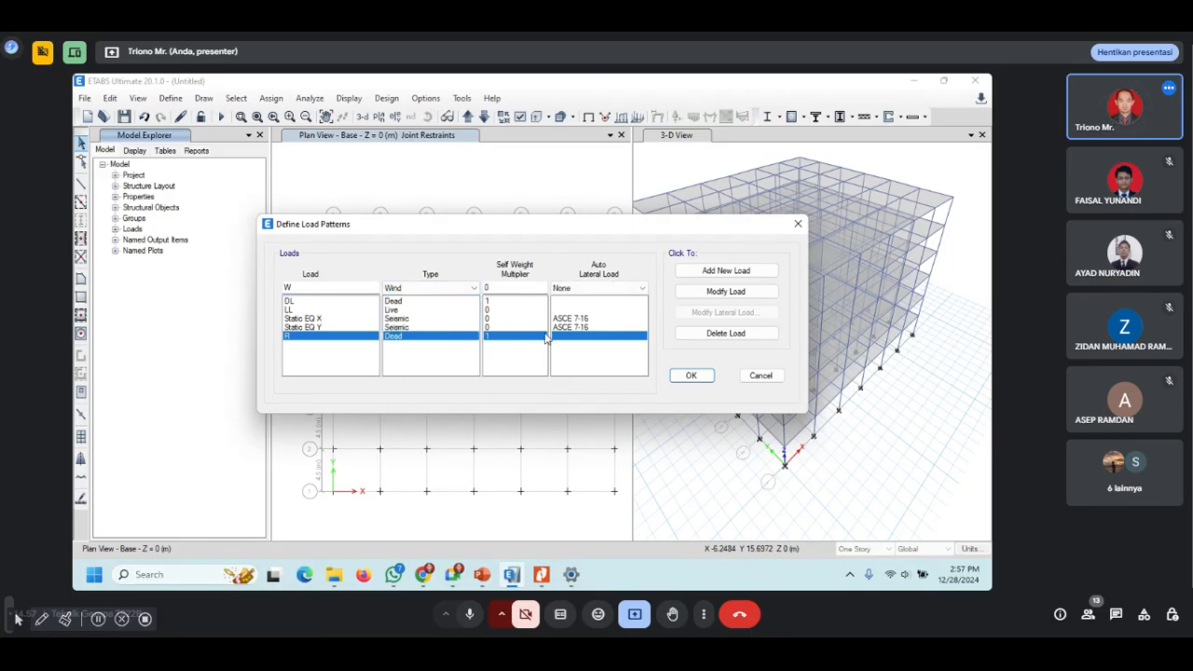
click(745, 272)
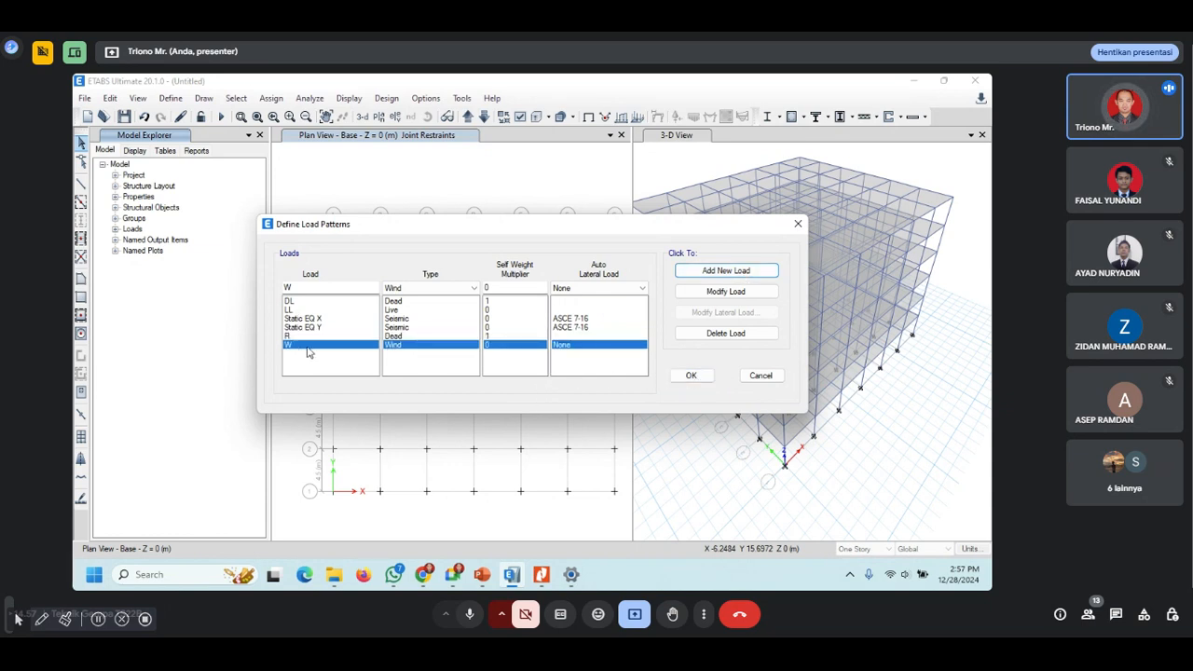
click(542, 576)
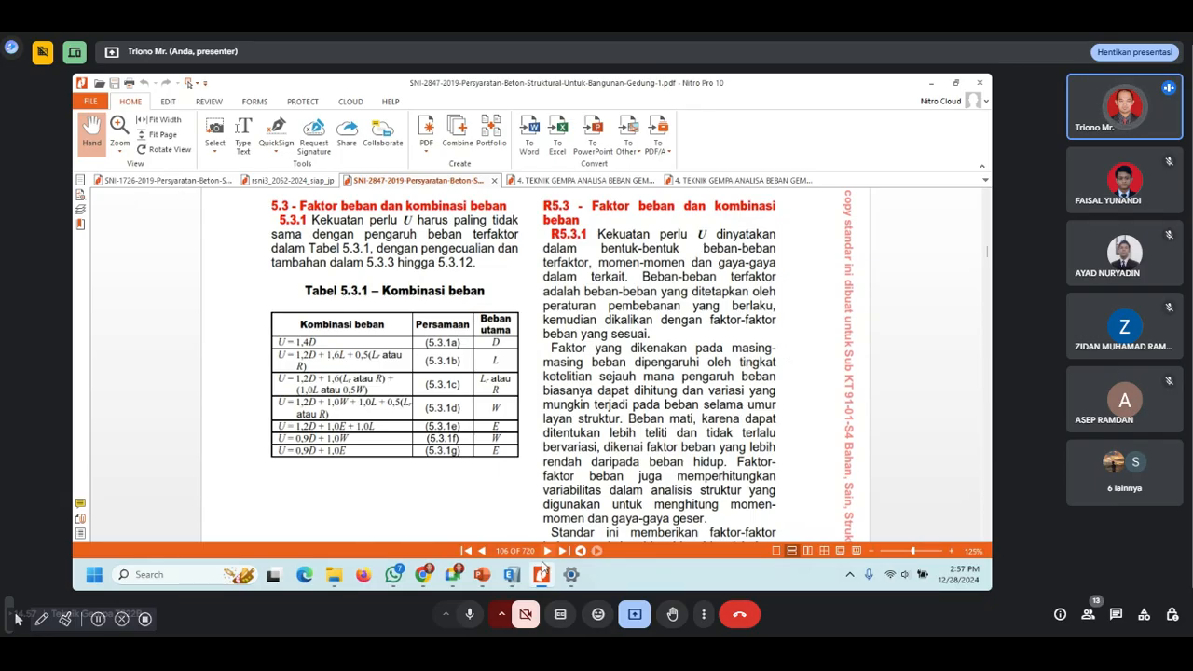
click(511, 575)
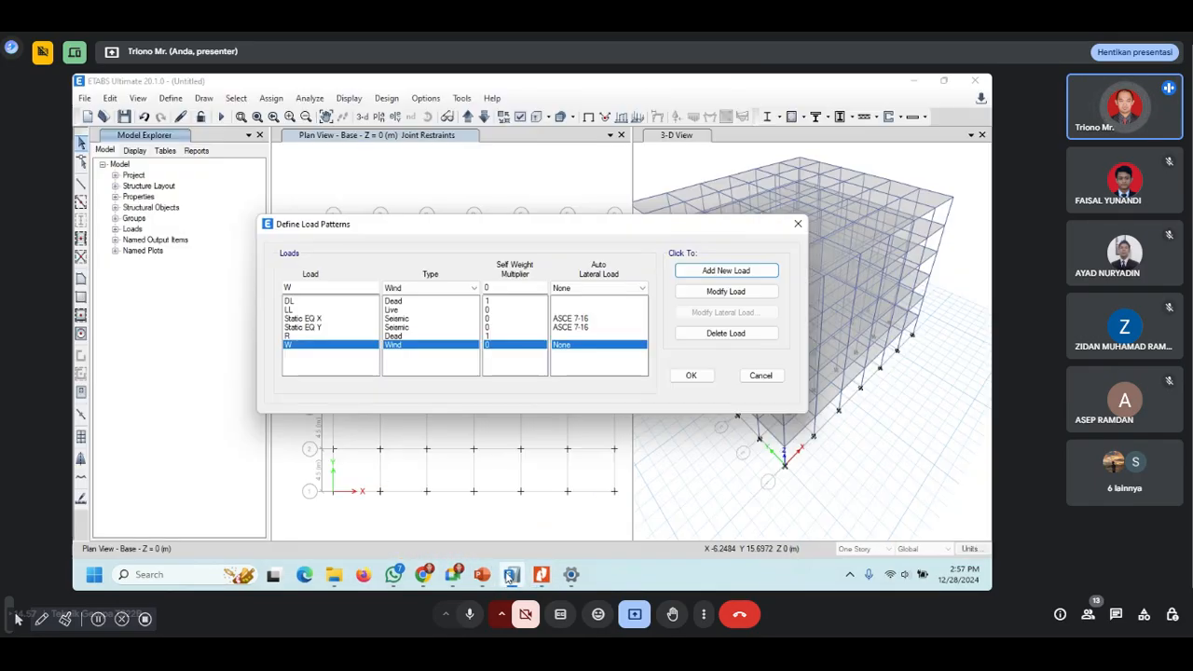
Step: Rename the W load pattern as WX and add a second Wind load pattern named WY
click(299, 345)
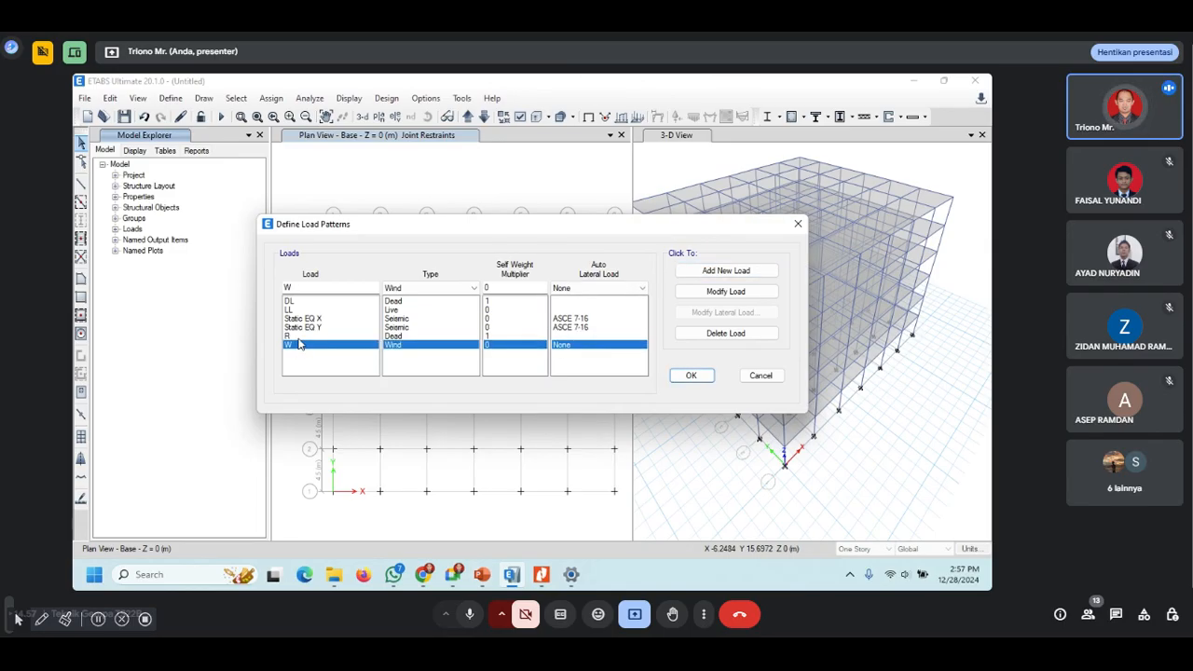
click(302, 289)
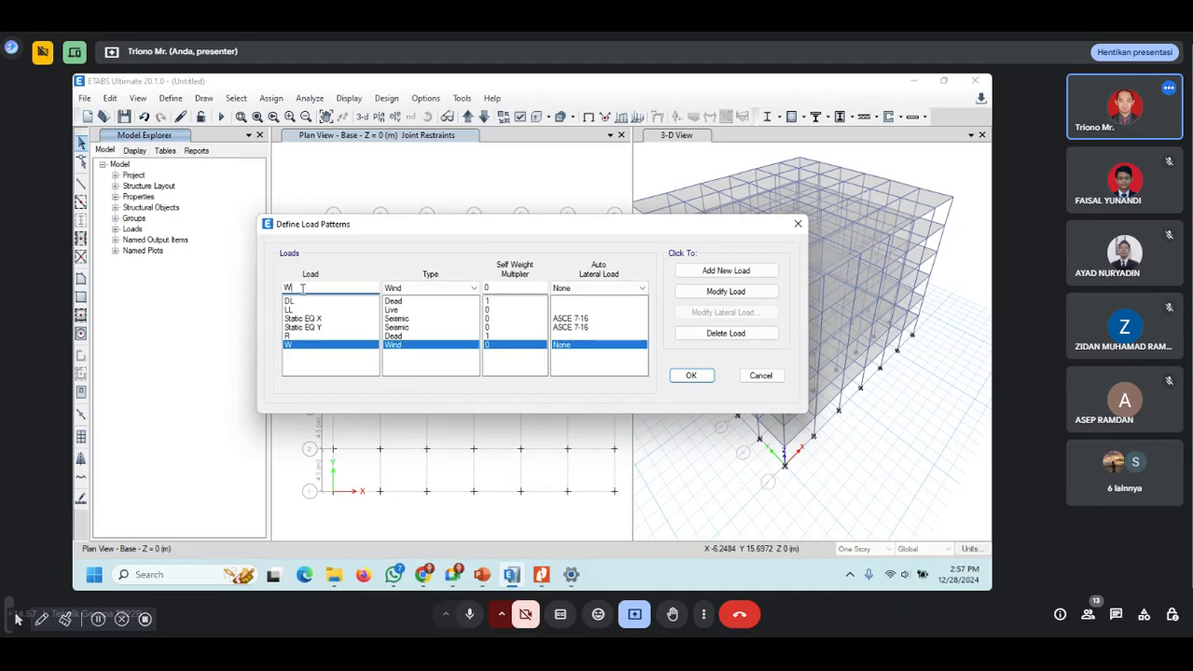
text(X)
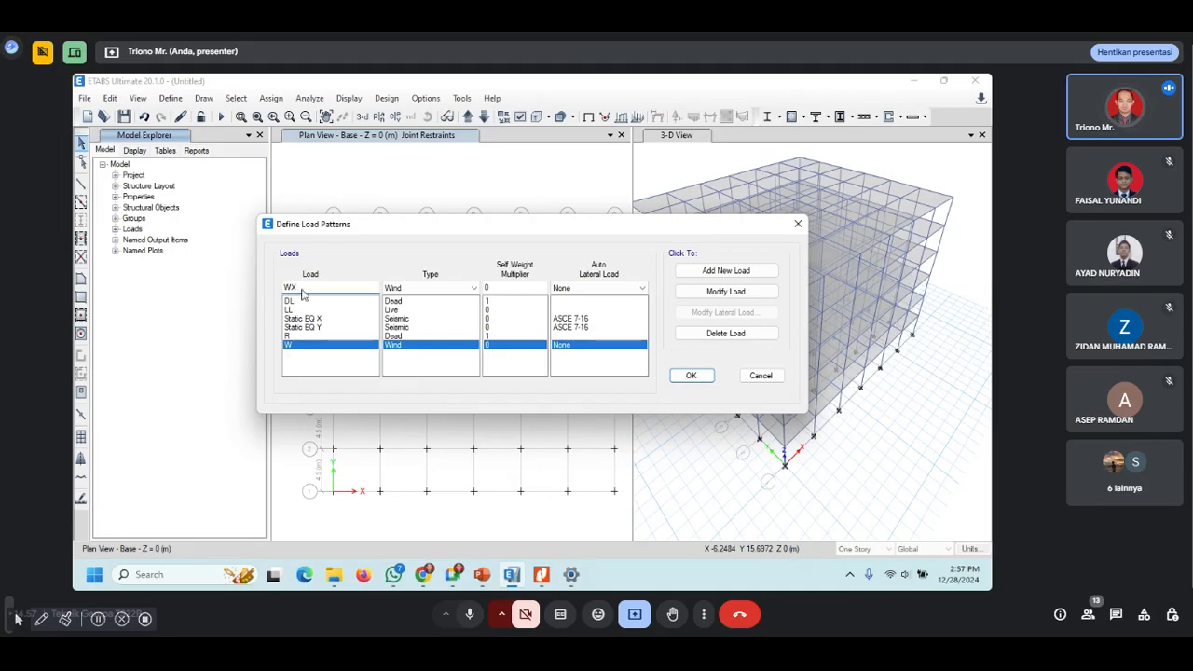
click(725, 291)
click(315, 288)
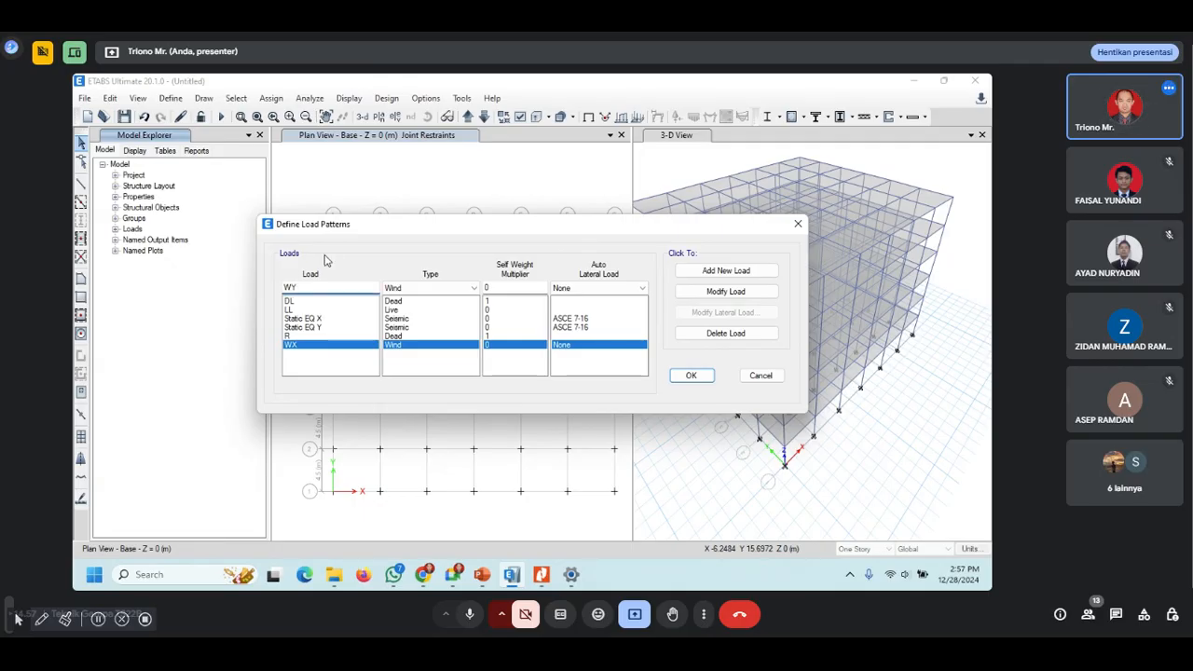
click(741, 270)
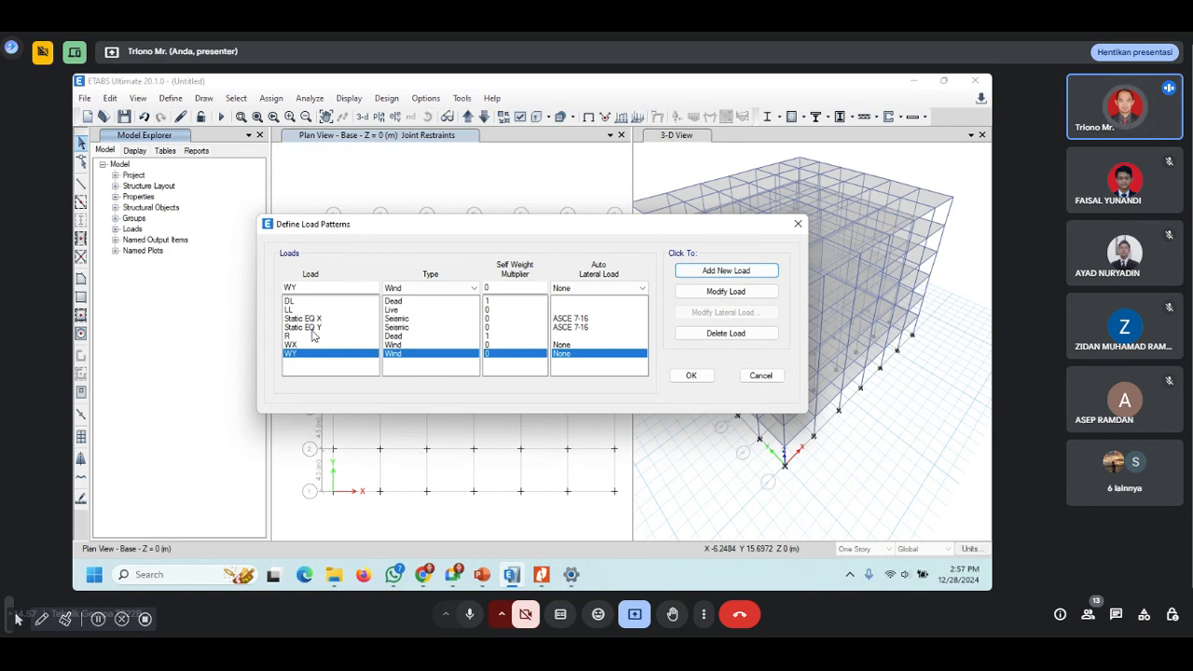
Step: Review the load patterns DL, LL, Static EQ X, Static EQ Y, R, WX and WY, and accept the definitions
click(301, 303)
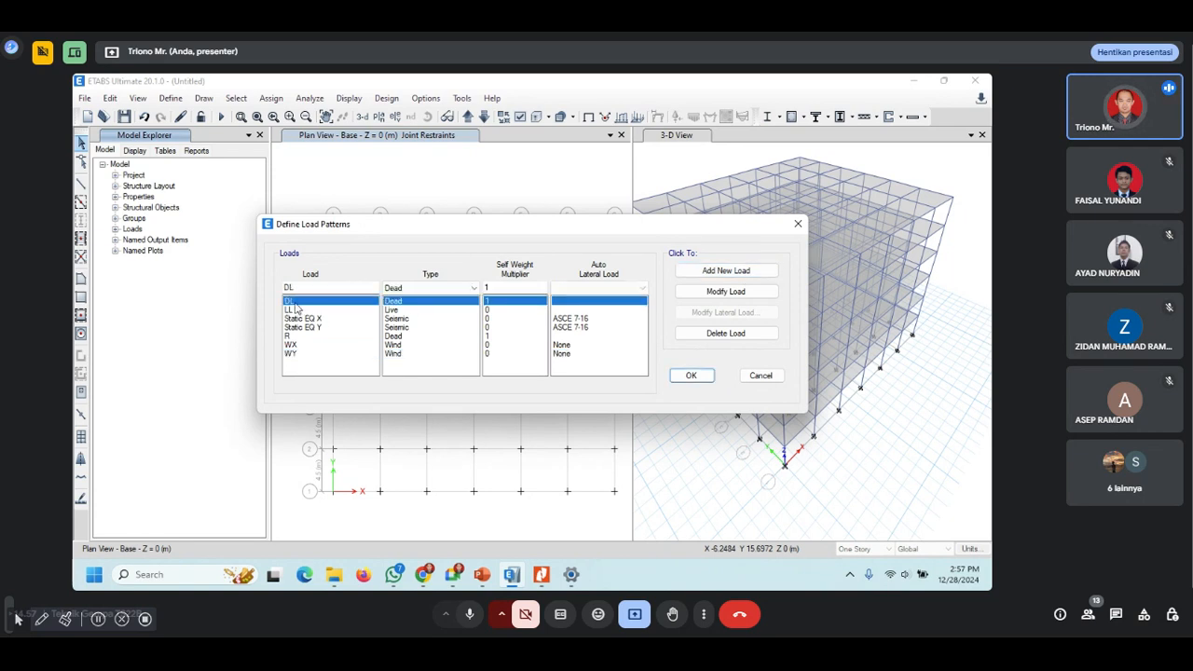
click(295, 309)
click(300, 320)
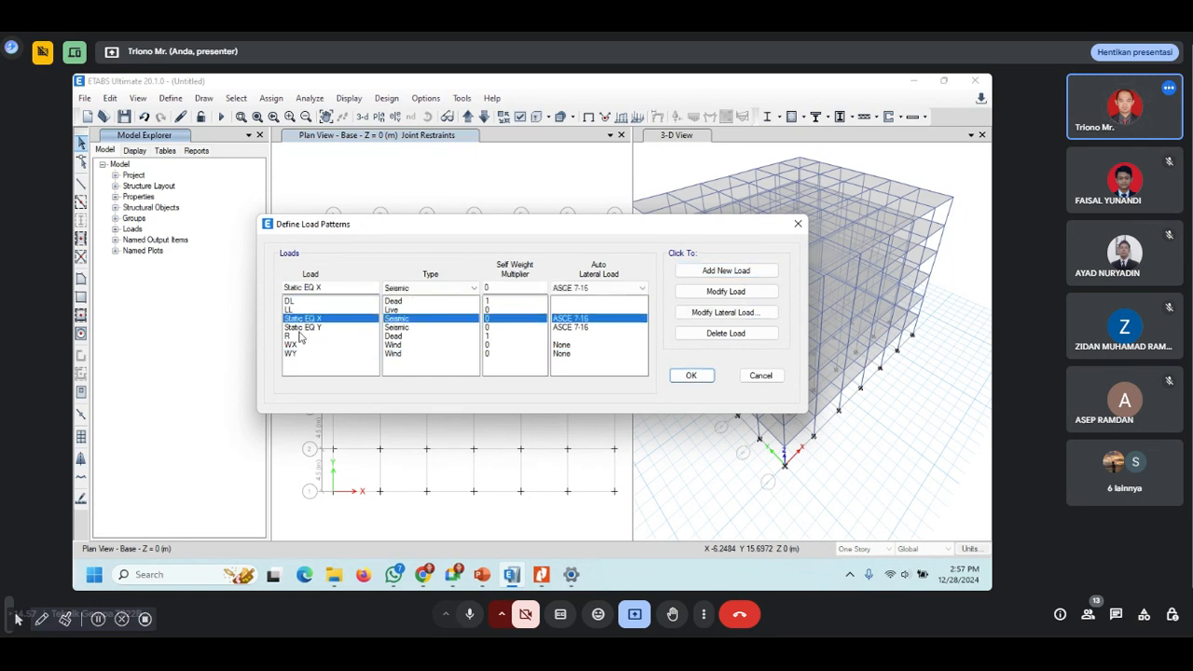
click(300, 328)
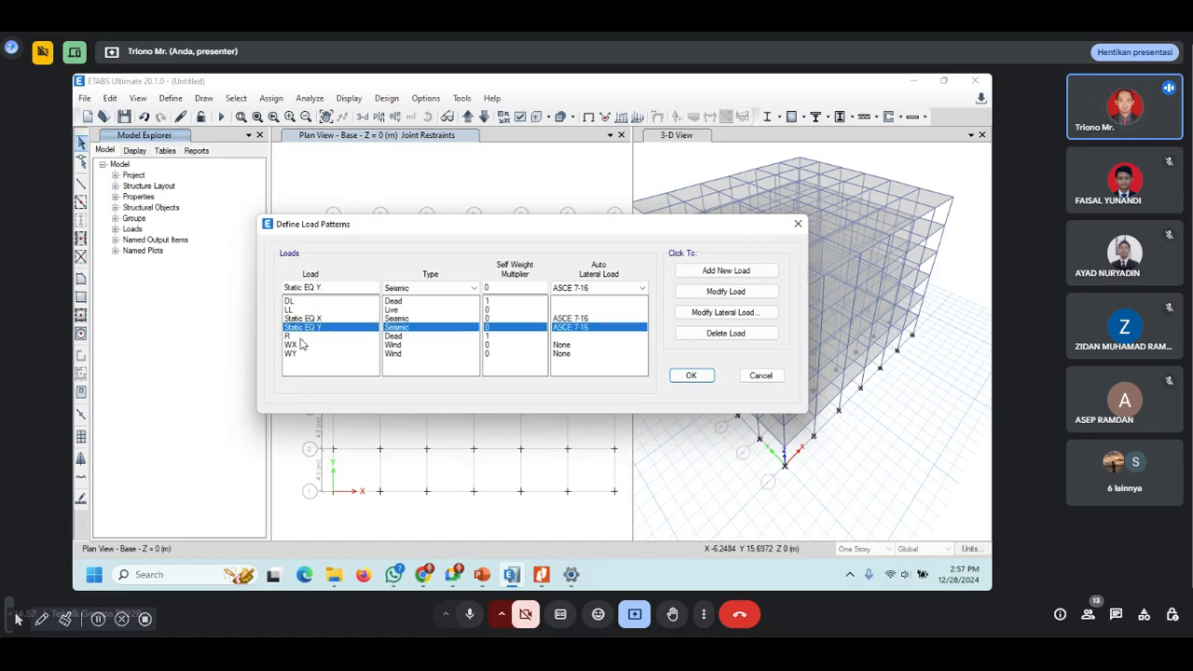
click(291, 336)
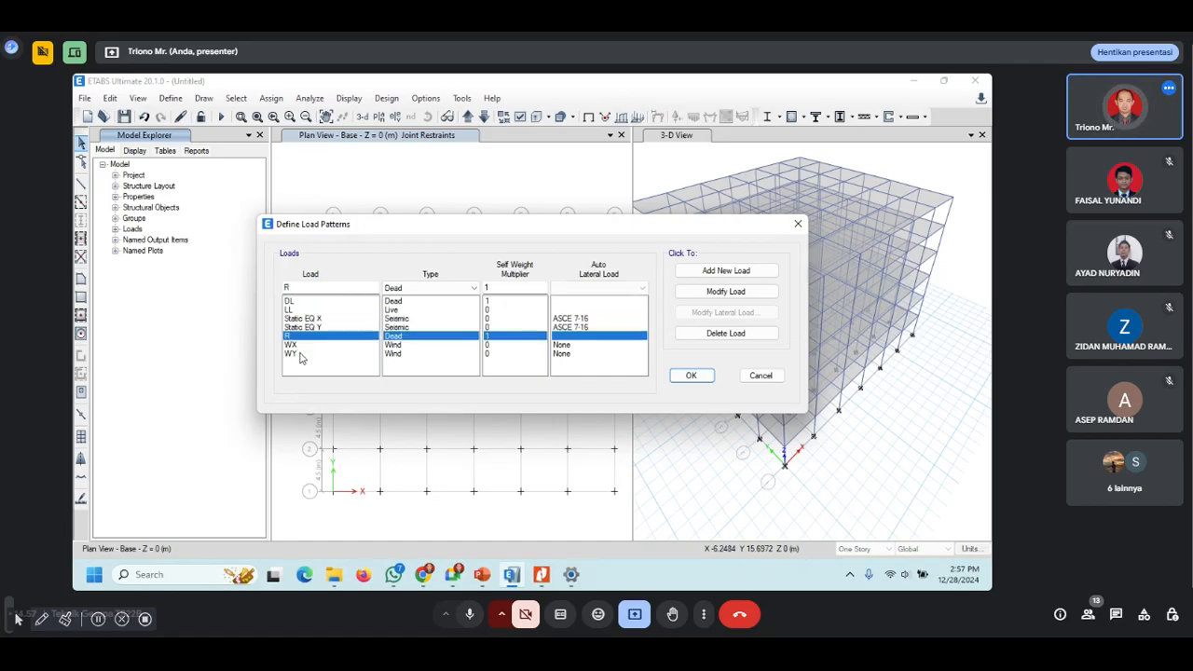
click(295, 346)
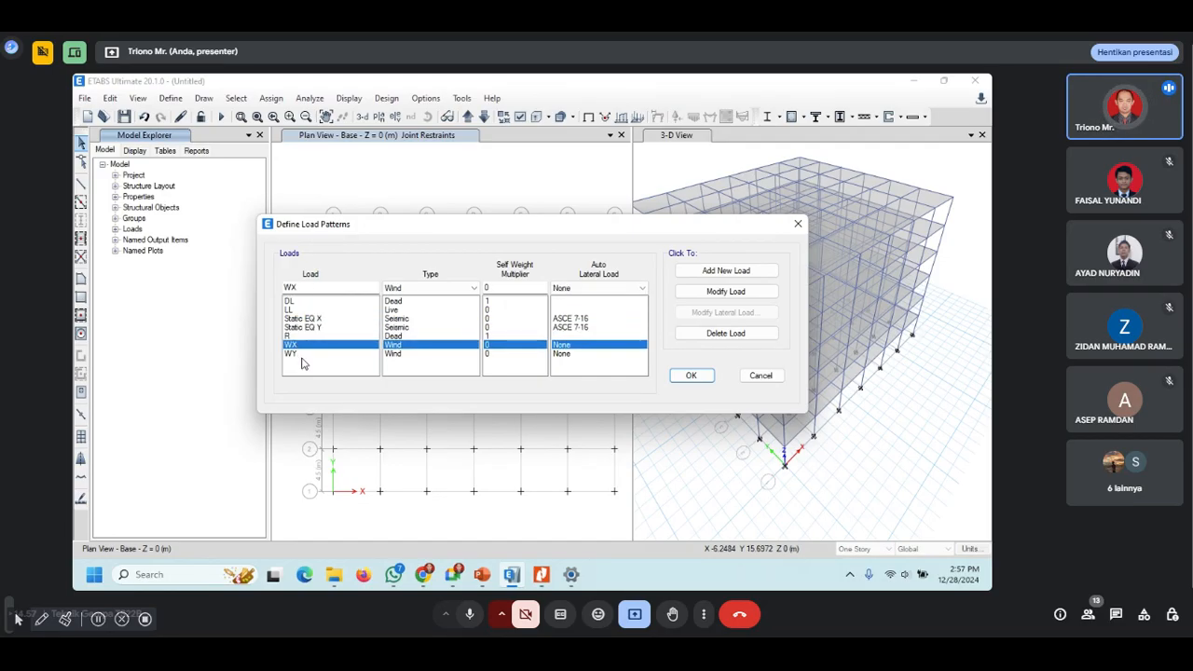
click(291, 355)
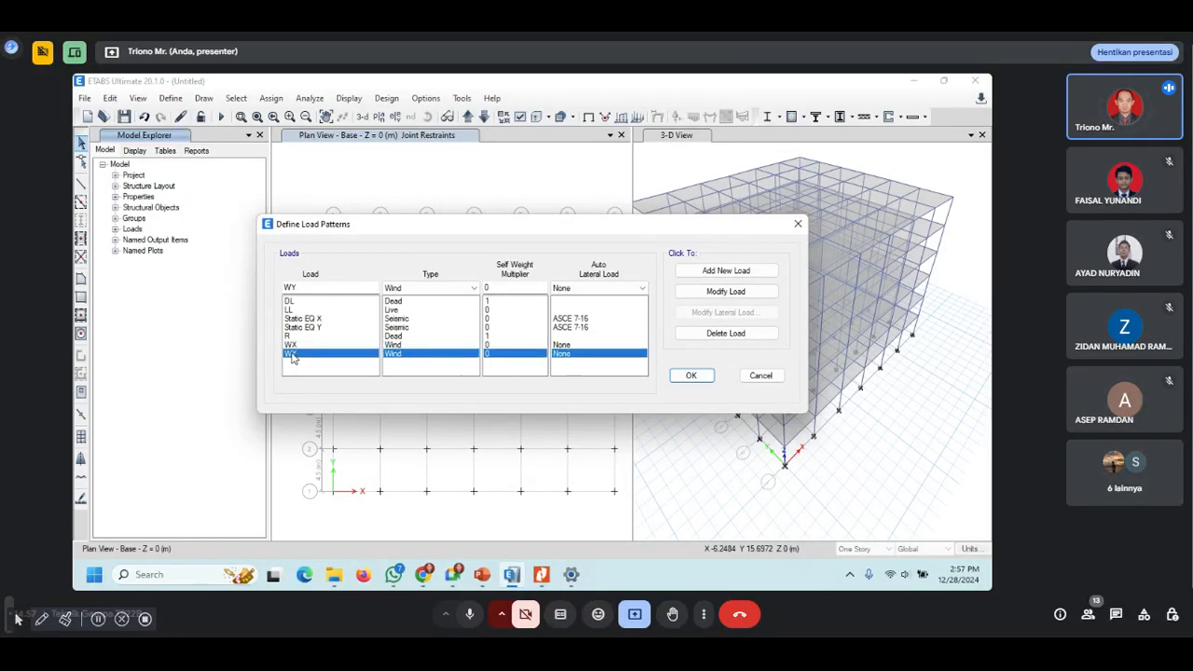
click(692, 375)
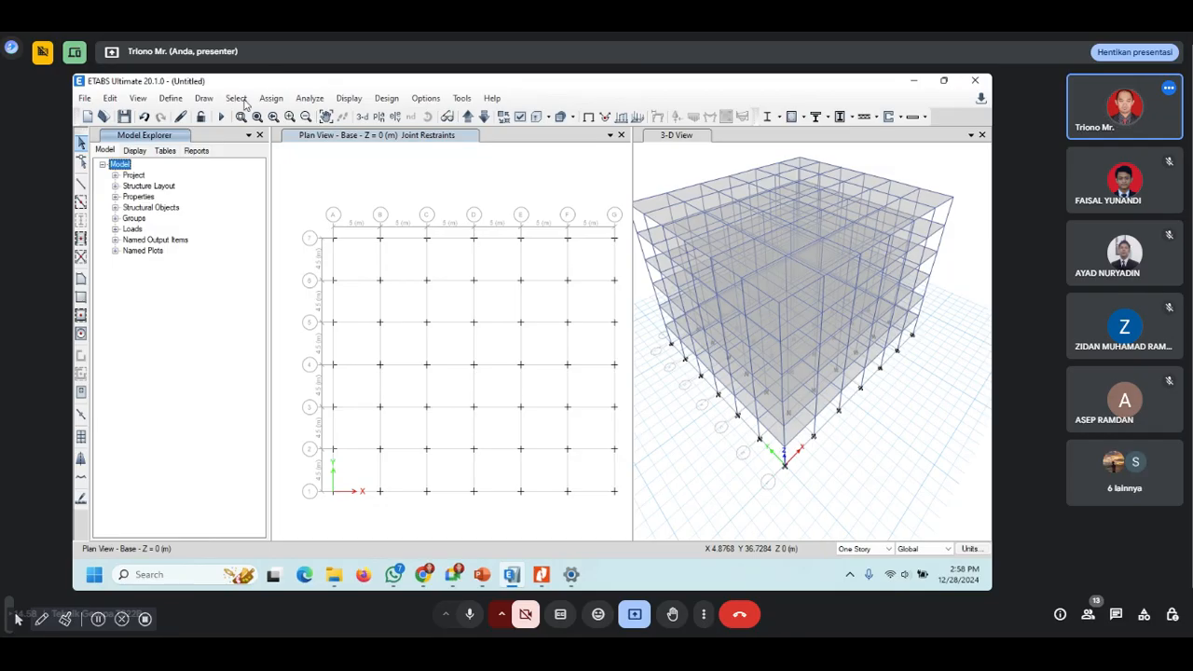
Step: Open the load combination definitions and start a new load combination
click(171, 99)
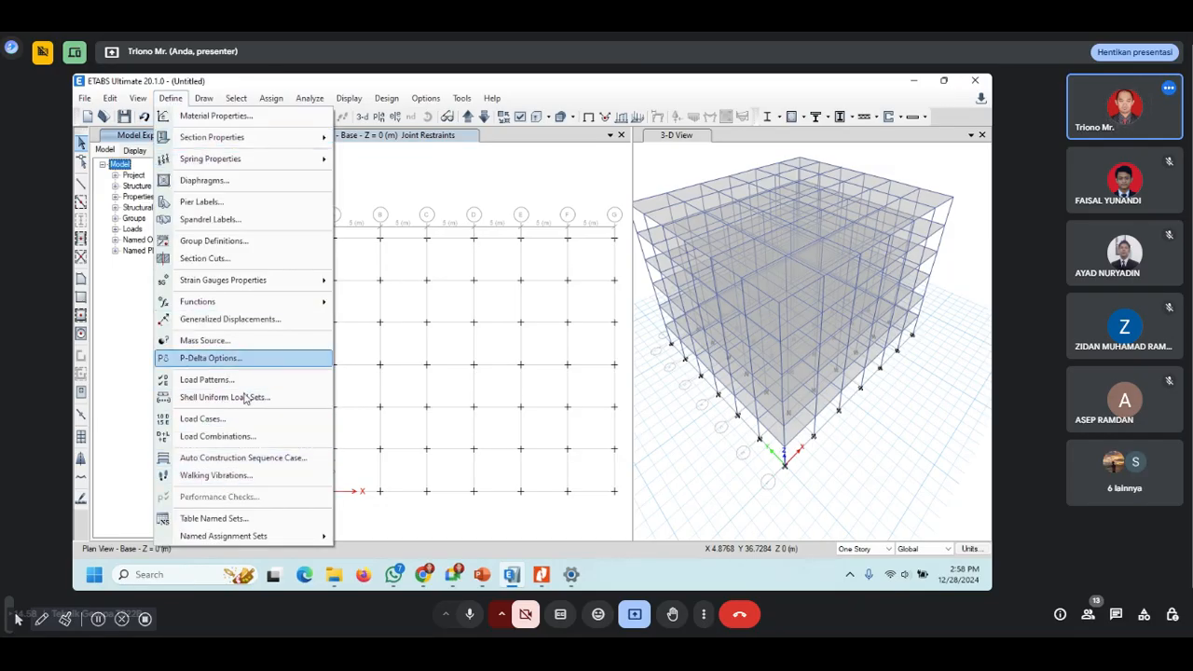
click(250, 439)
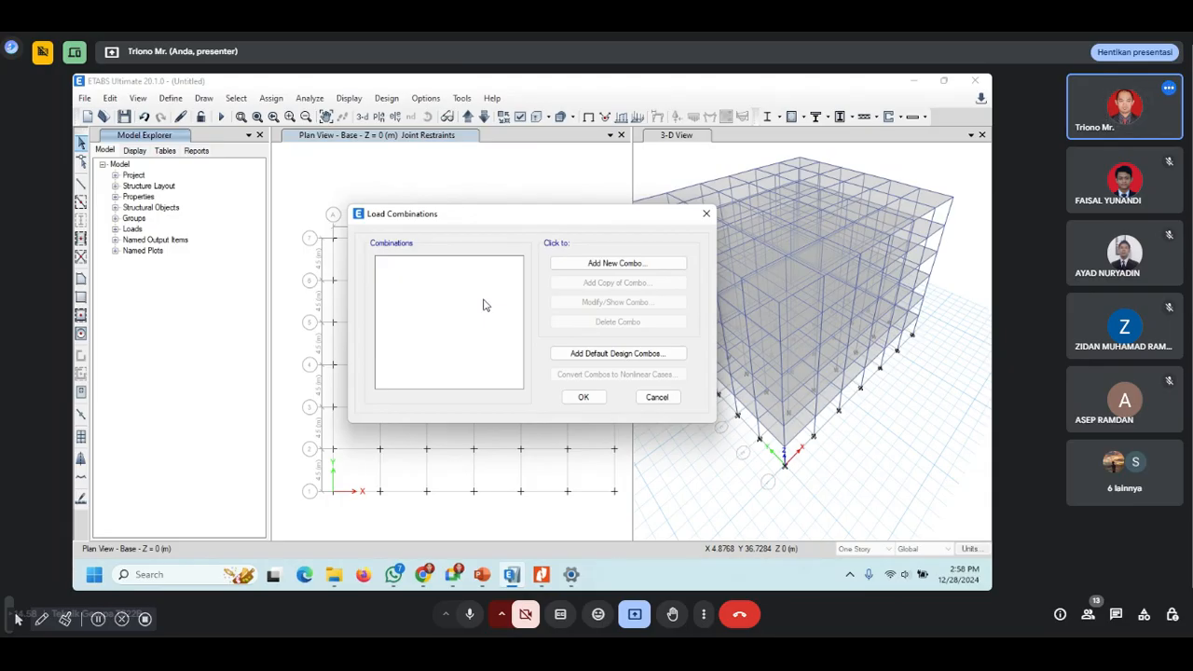
mouse_move(465, 575)
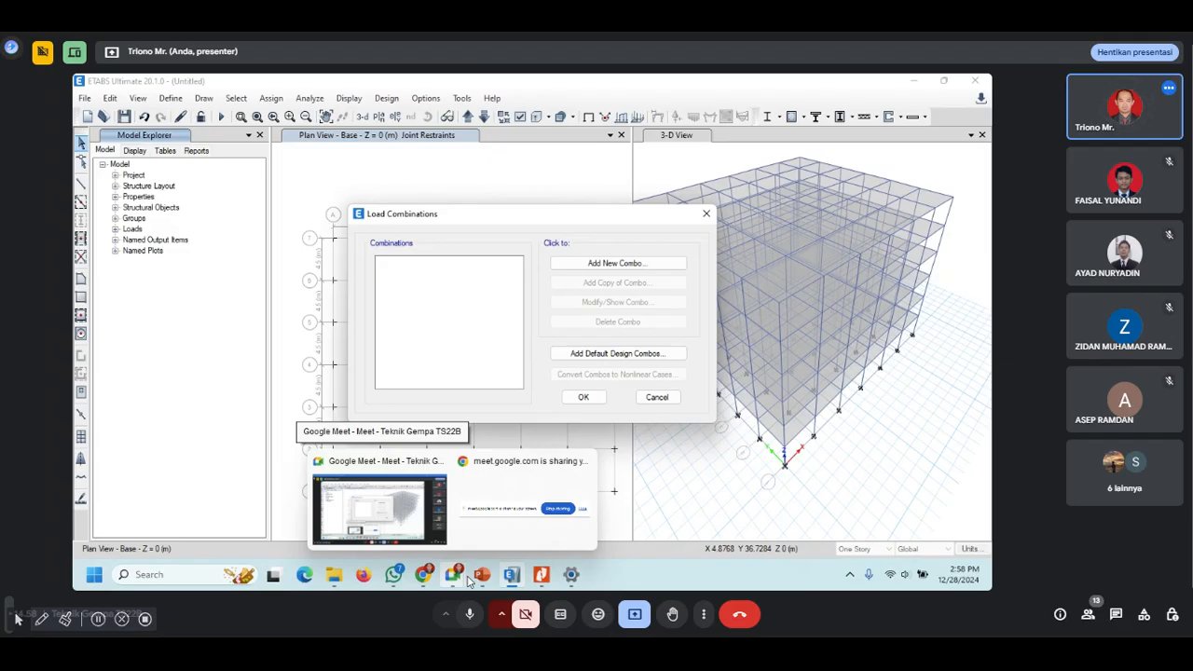
click(630, 263)
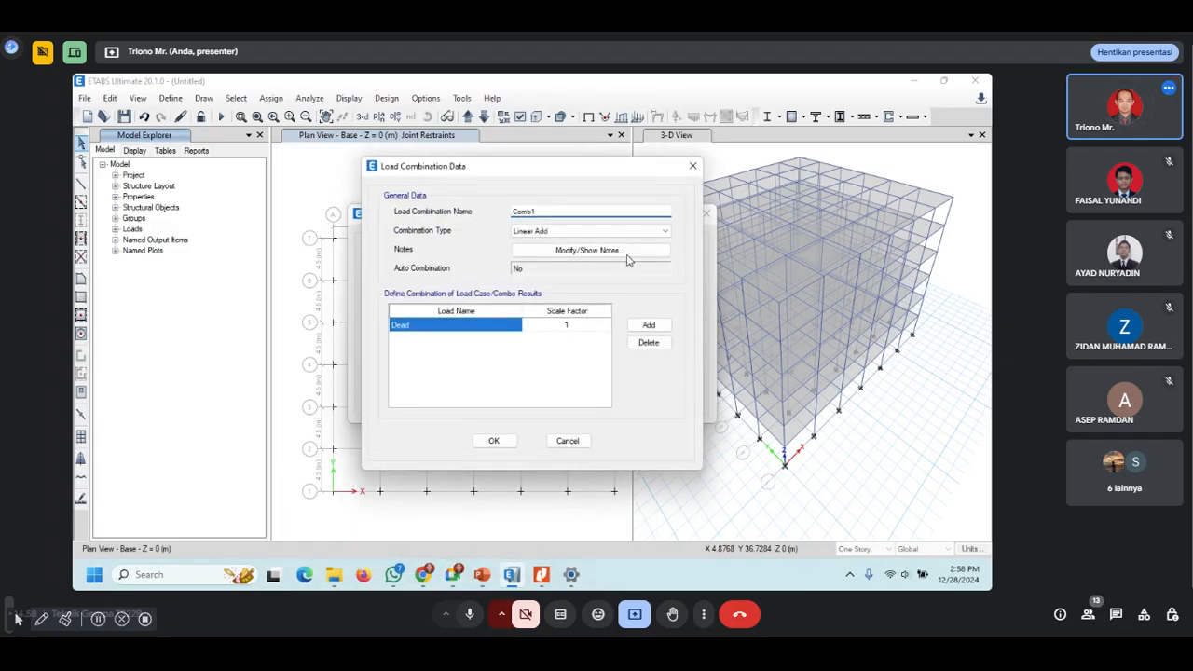
drag(623, 168, 531, 150)
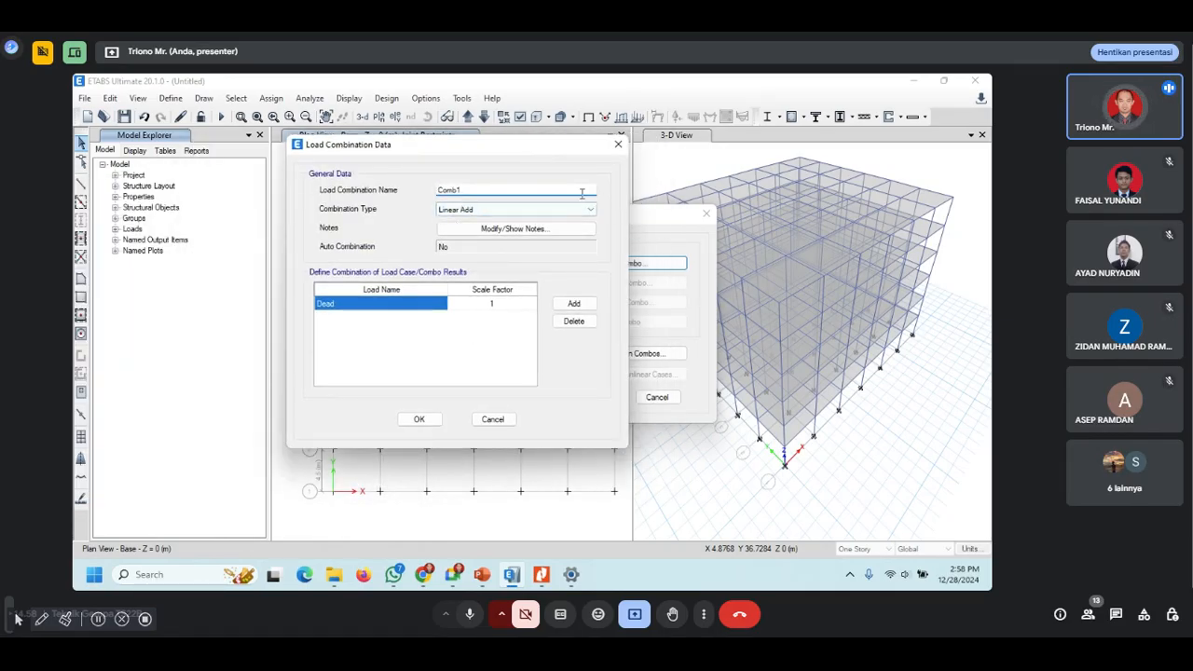